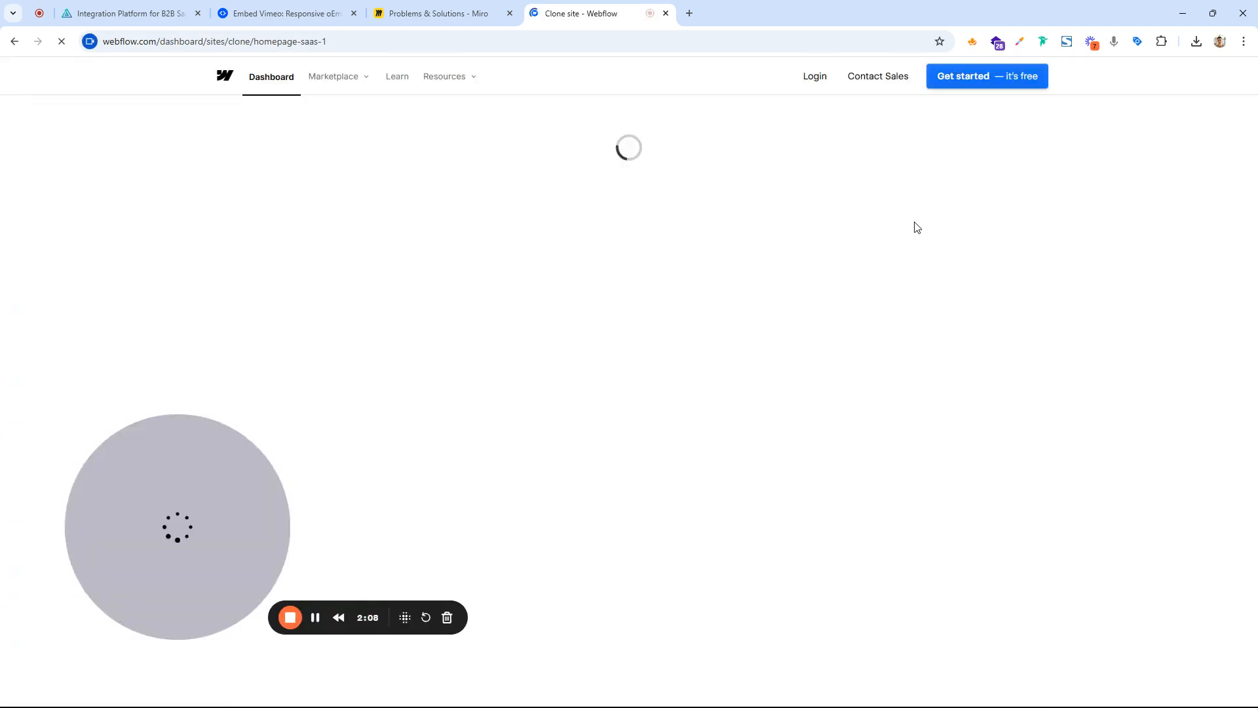
Clone the Lander SaaS 1 template into a new site named "Prismatic Landers"
drag(674, 371, 585, 253)
click(557, 215)
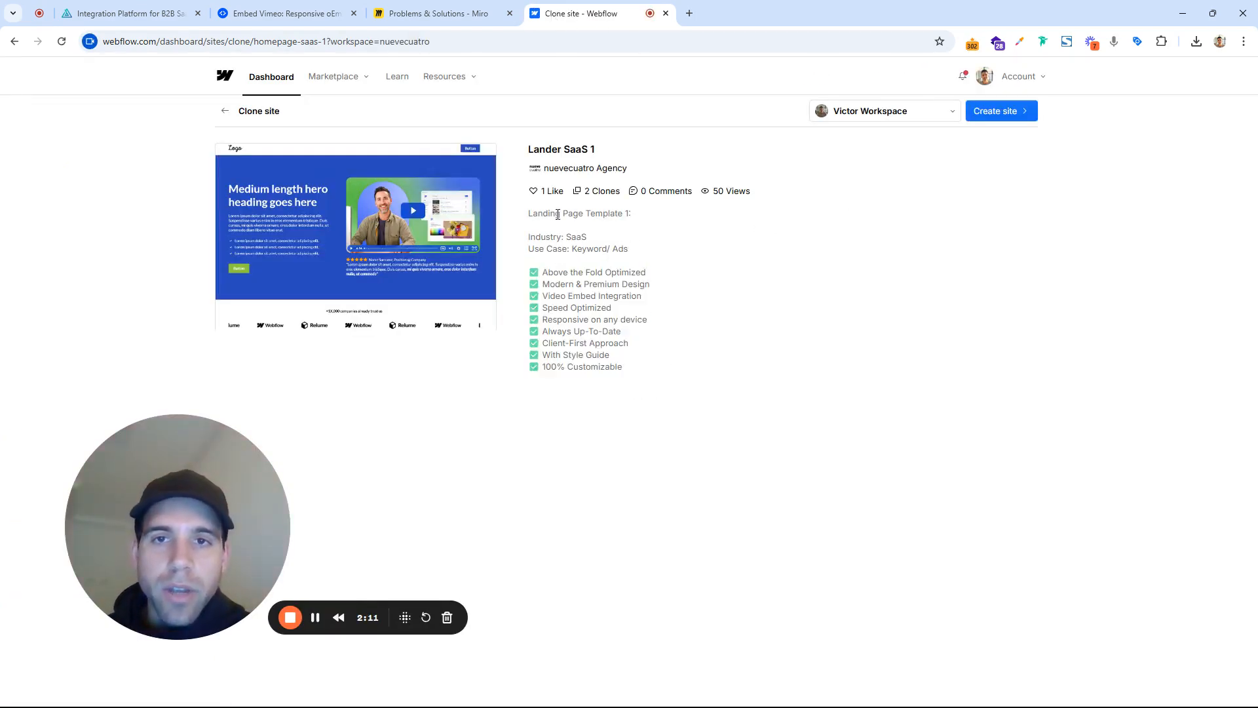
click(991, 113)
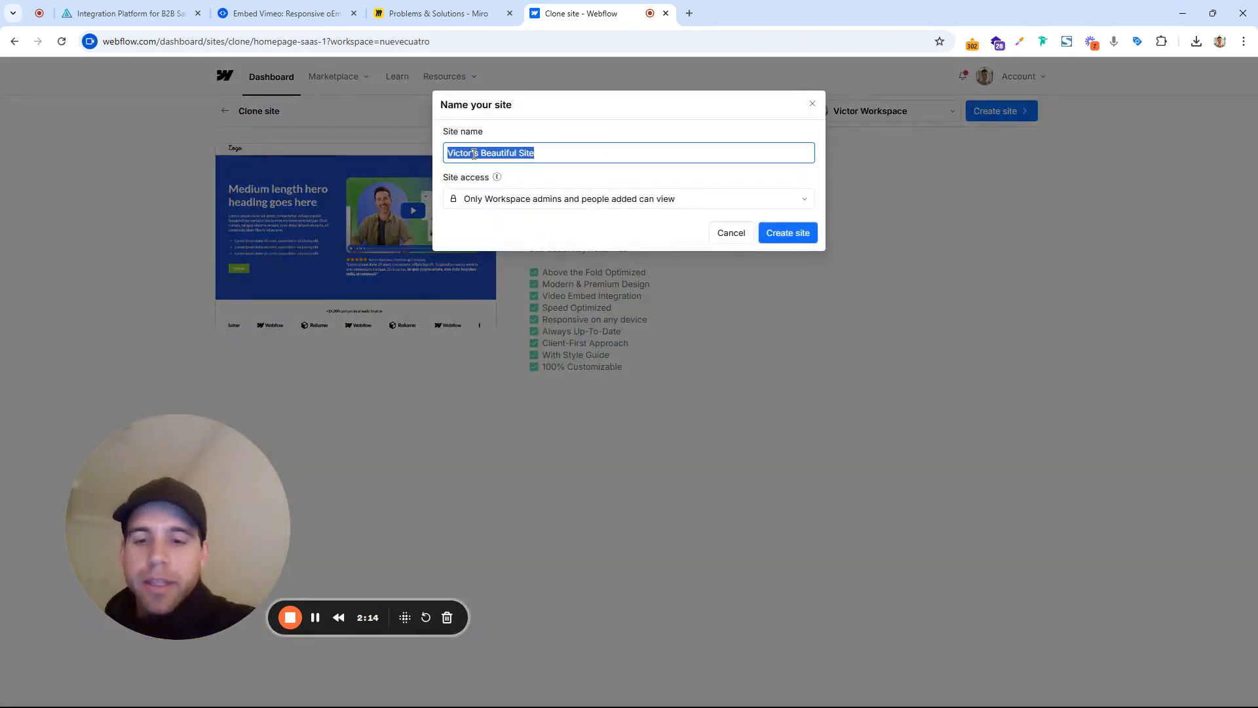
text(P)
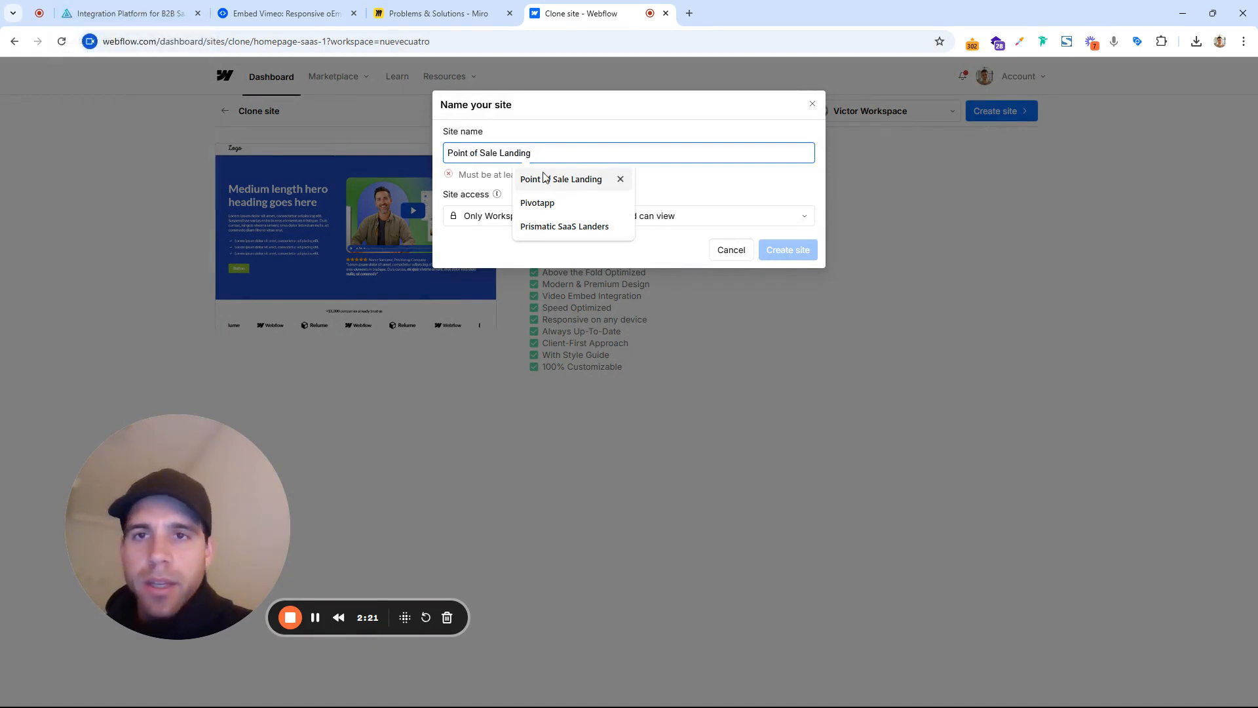
text(rismatic L)
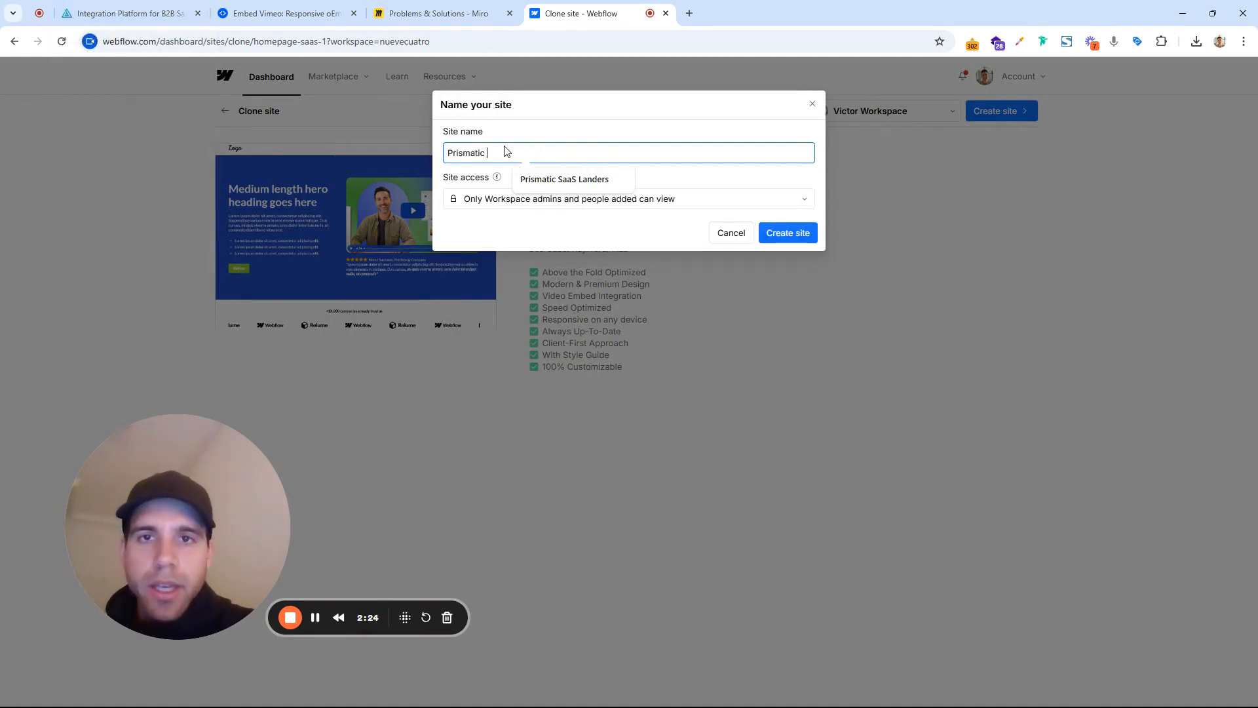
text(anders)
click(777, 234)
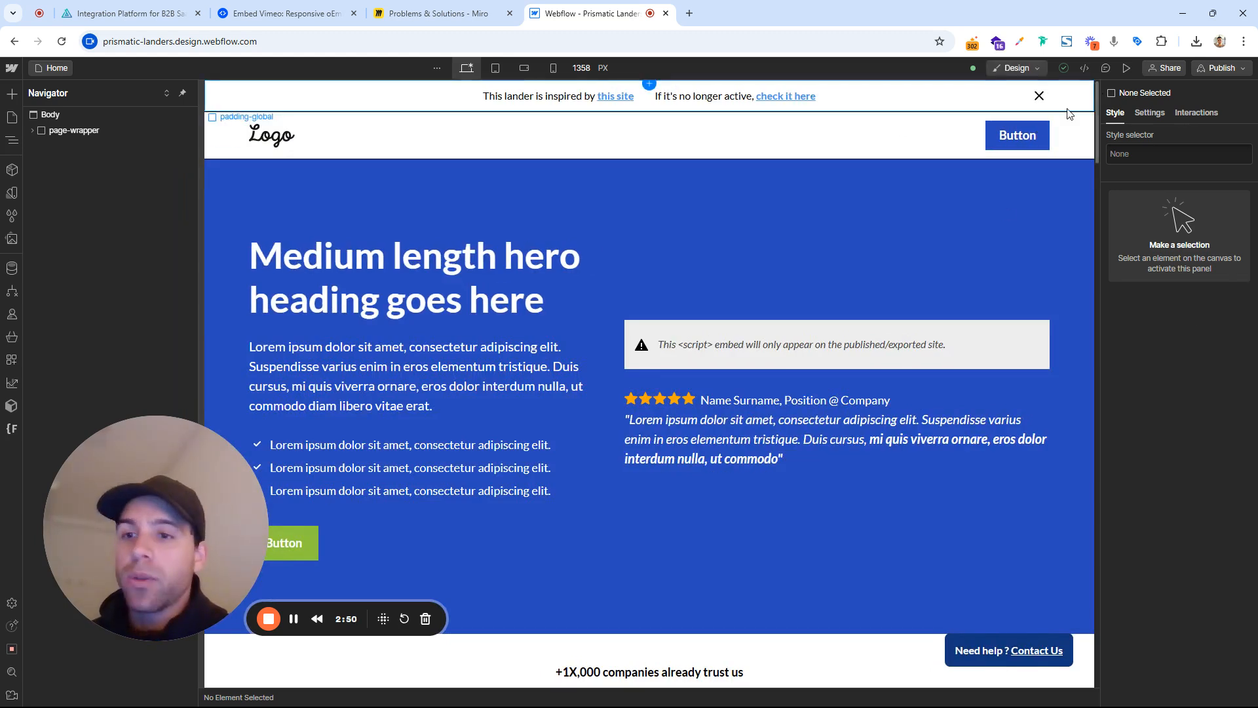
Switch the site editor from Design mode to Build mode
drag(203, 527, 183, 543)
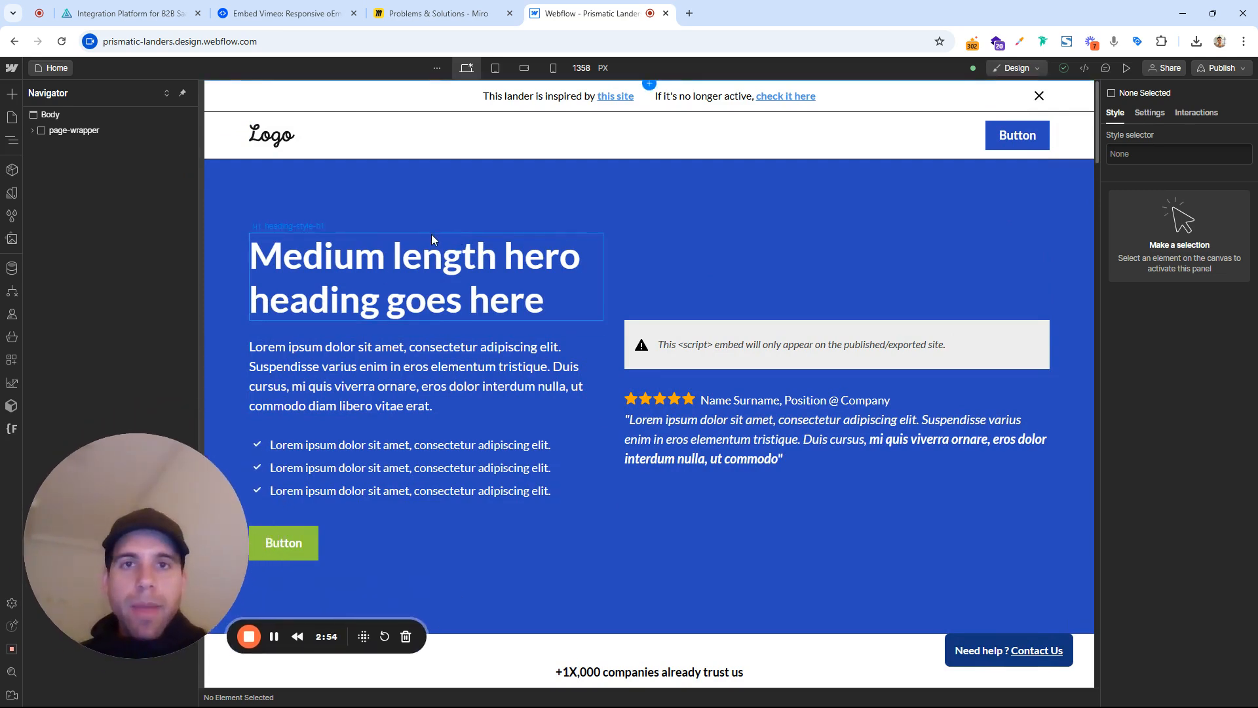
click(1026, 70)
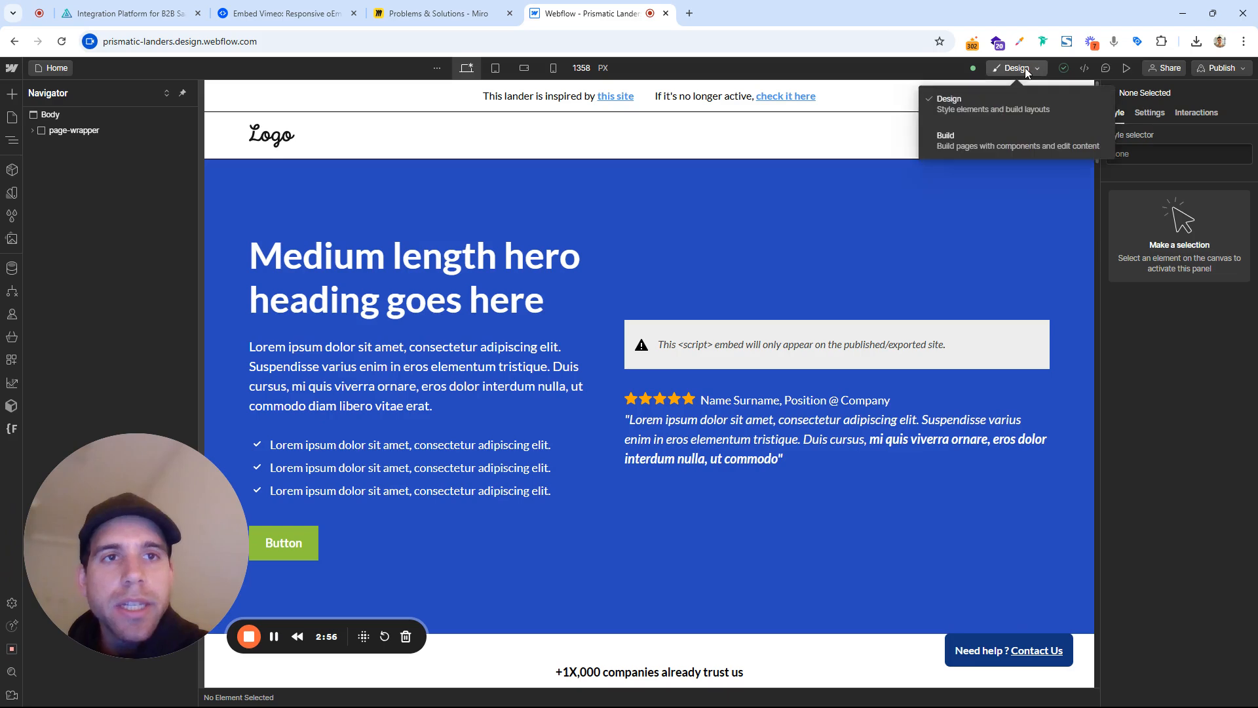
click(987, 140)
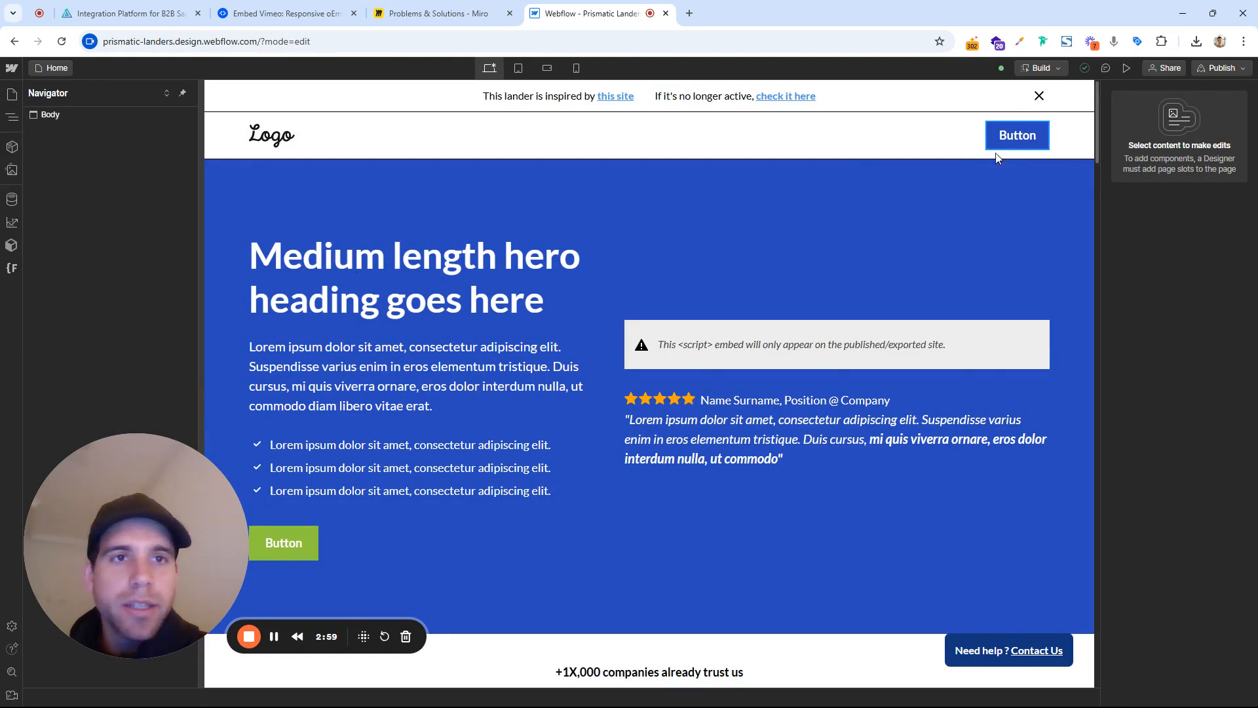
mouse_move(1004, 141)
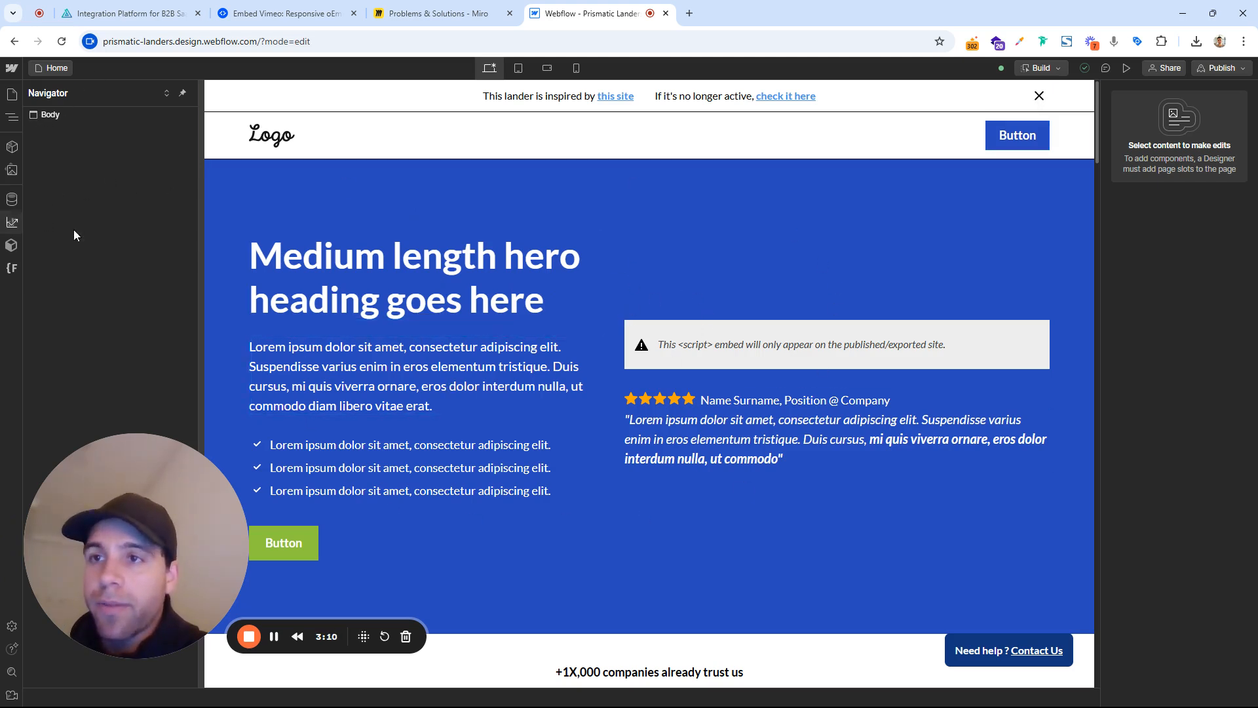
drag(235, 540, 258, 531)
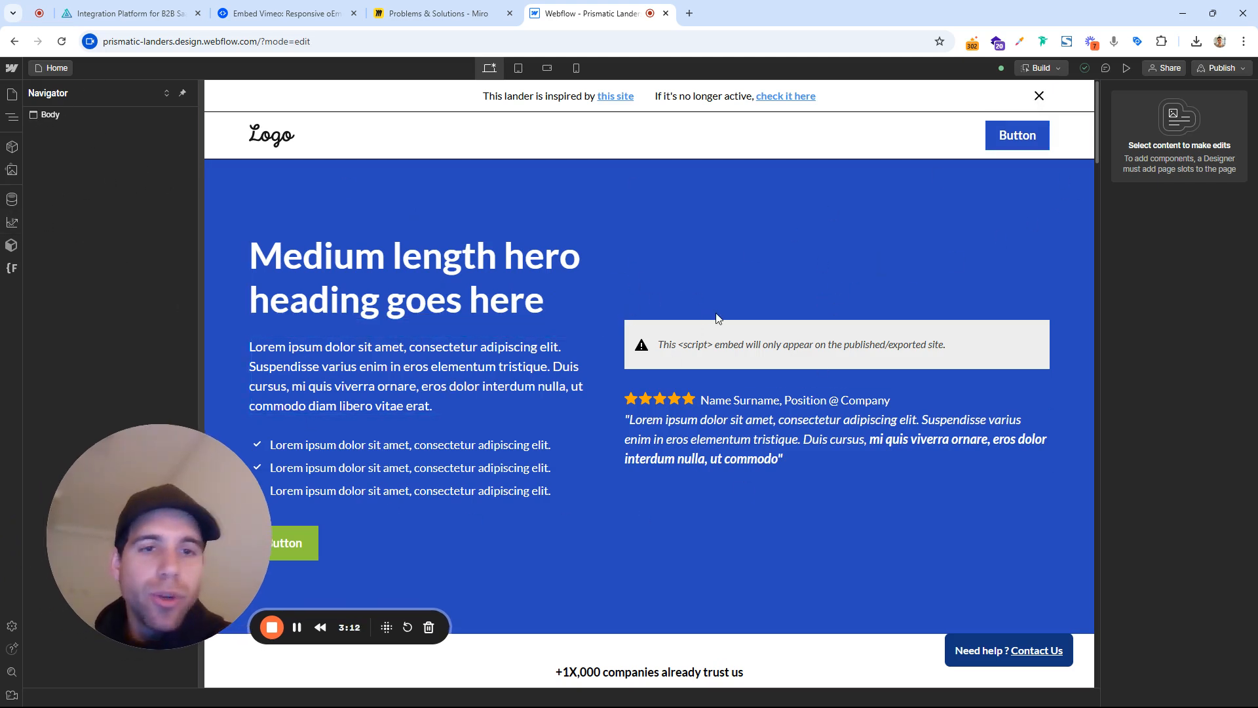
Examine the template's hero, company logos, highlighted benefits and benefit list sections
scroll(917, 422, down, 5)
scroll(895, 412, up, 5)
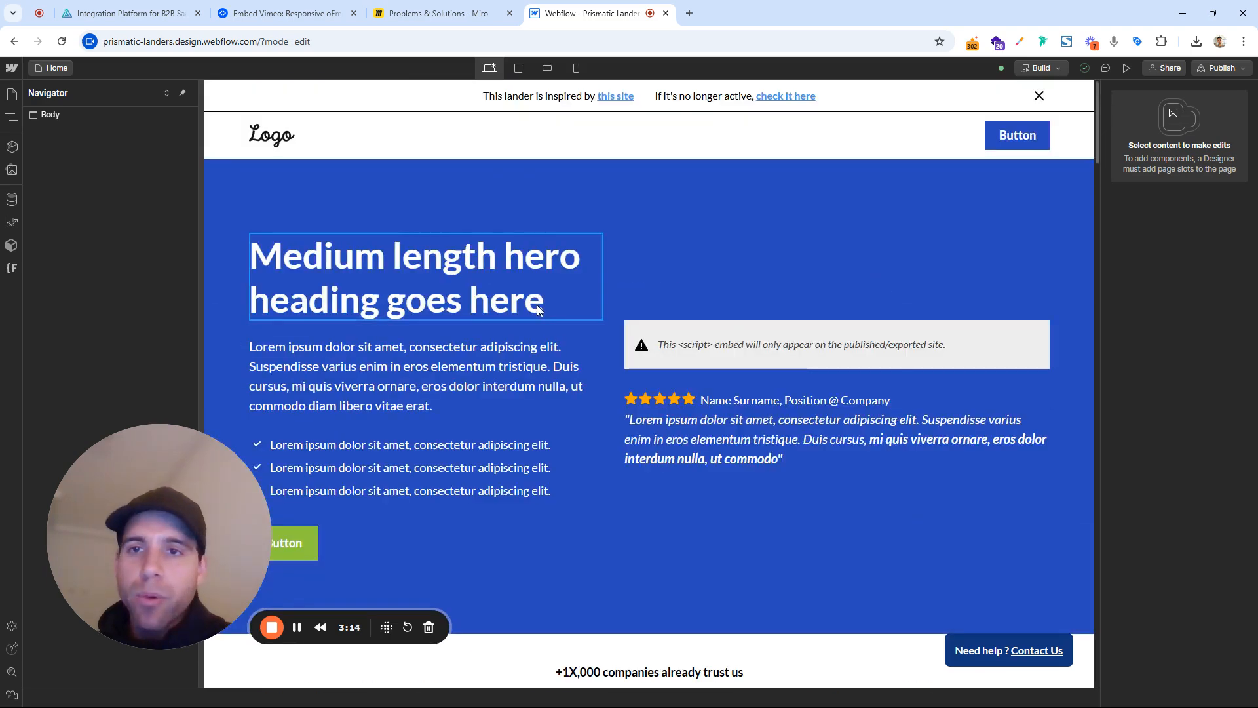
scroll(445, 316, down, 5)
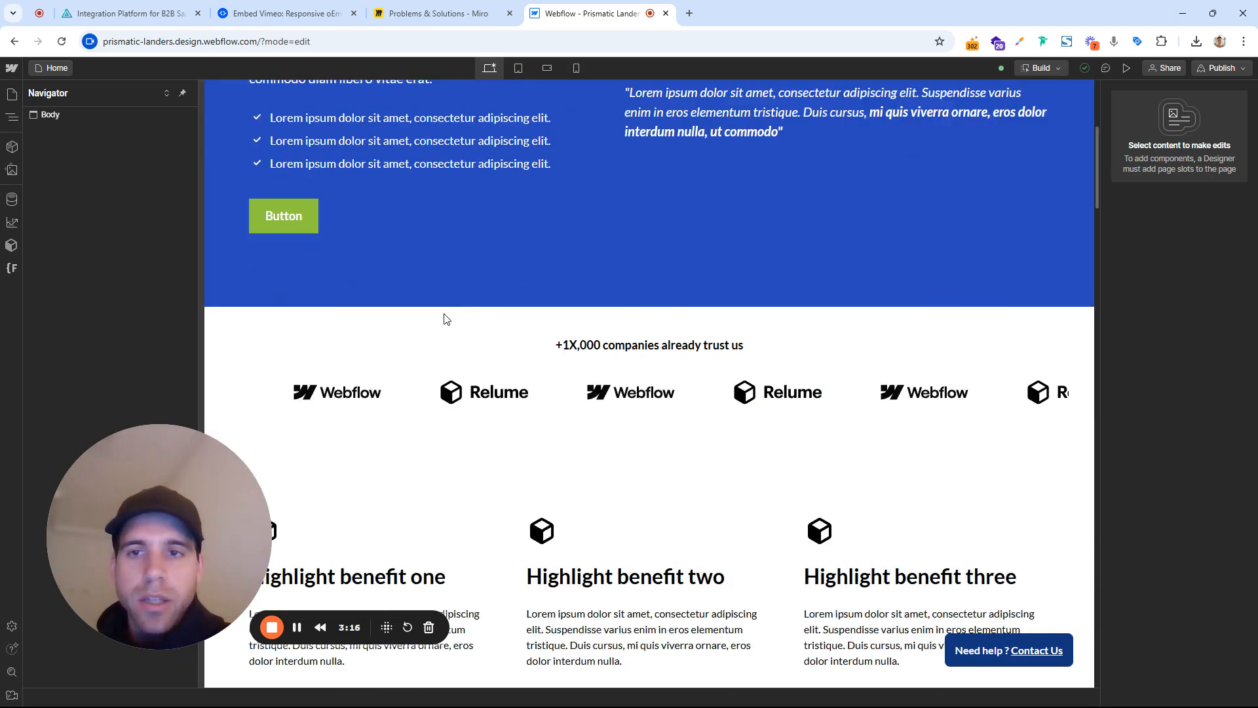
scroll(446, 315, down, 2)
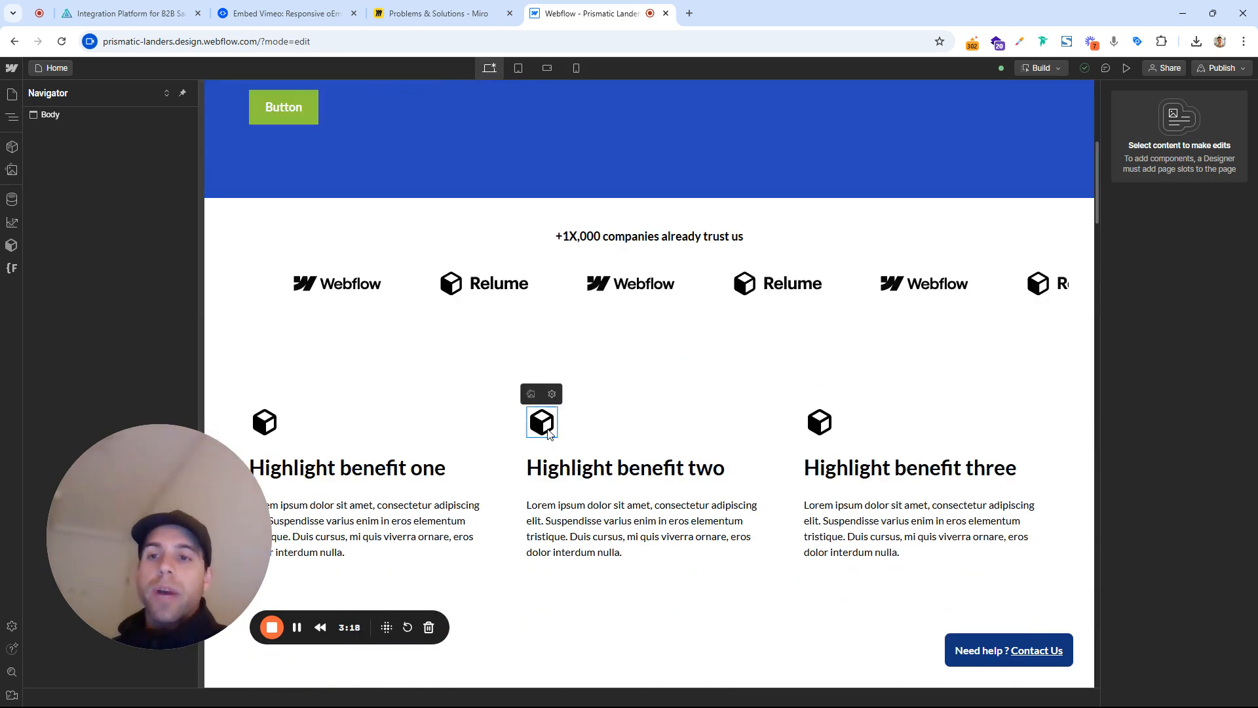
scroll(583, 406, down, 5)
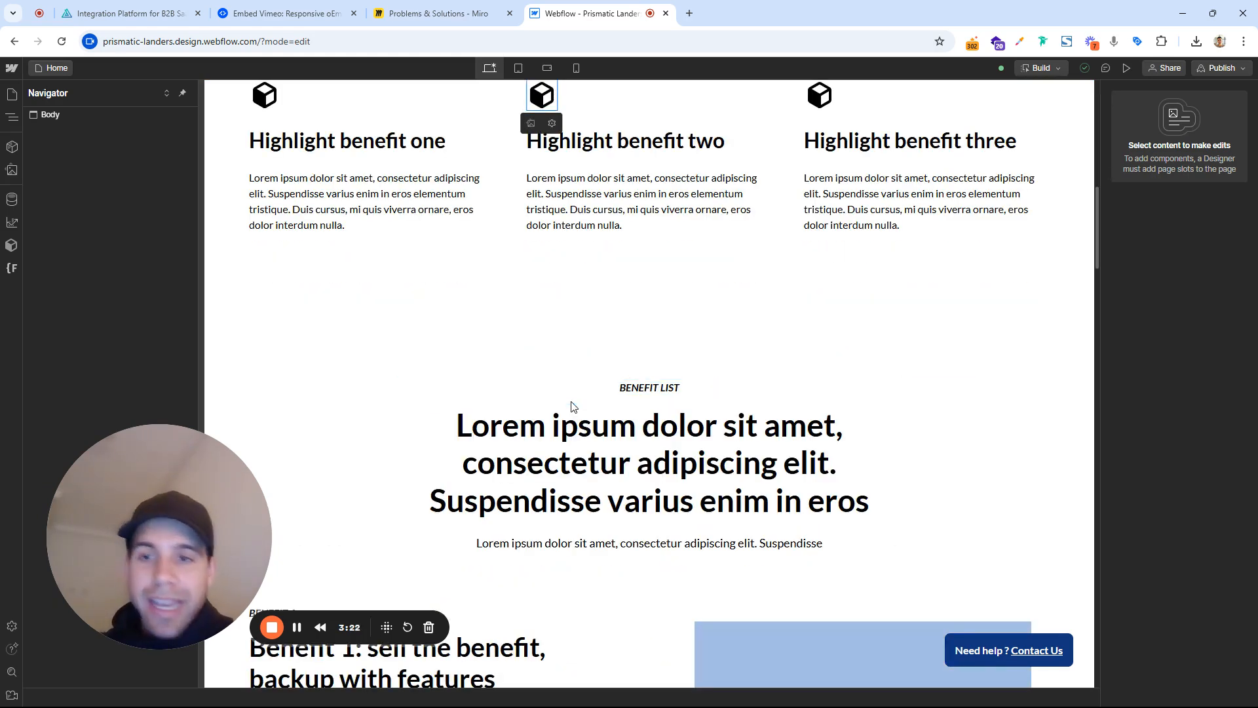
scroll(523, 212, up, 5)
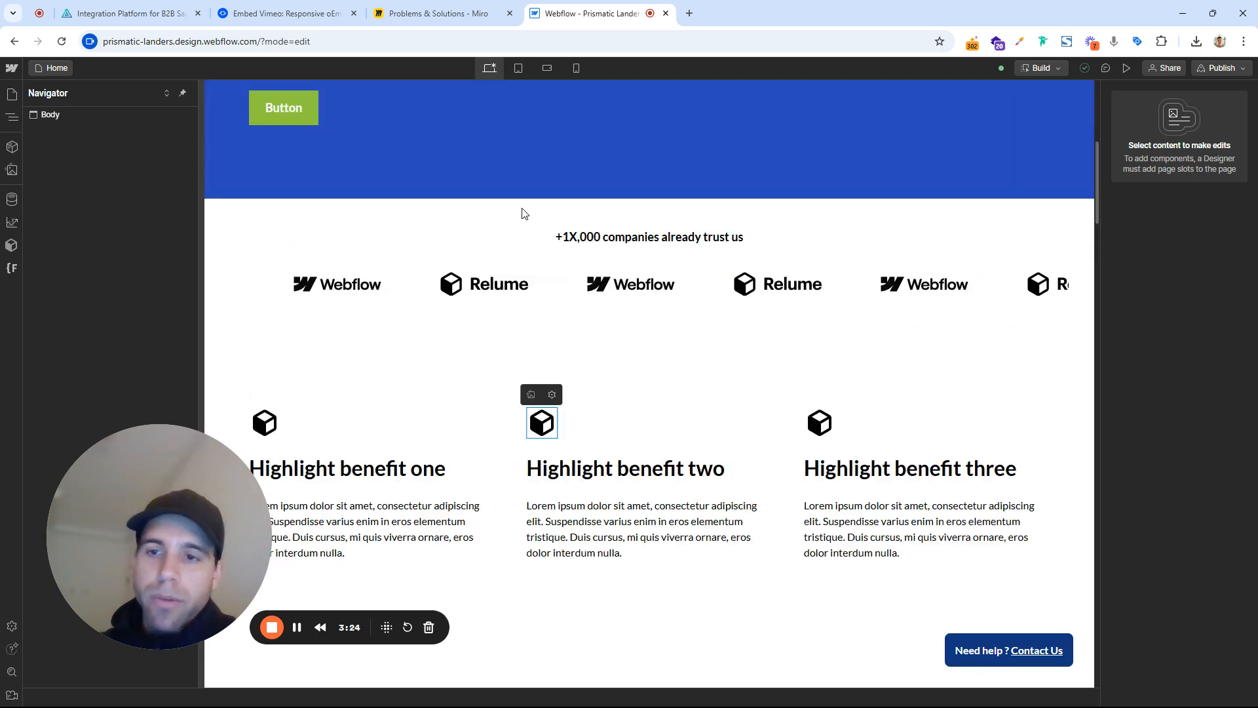
scroll(522, 212, up, 5)
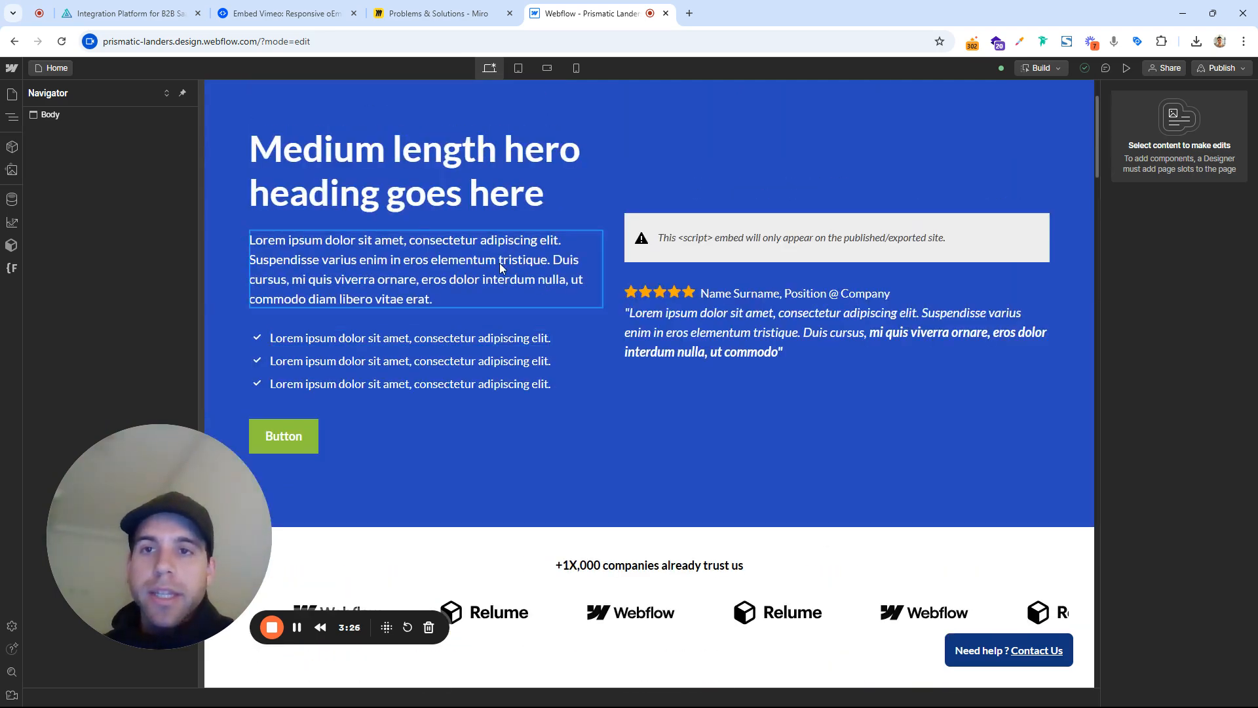
scroll(503, 266, up, 2)
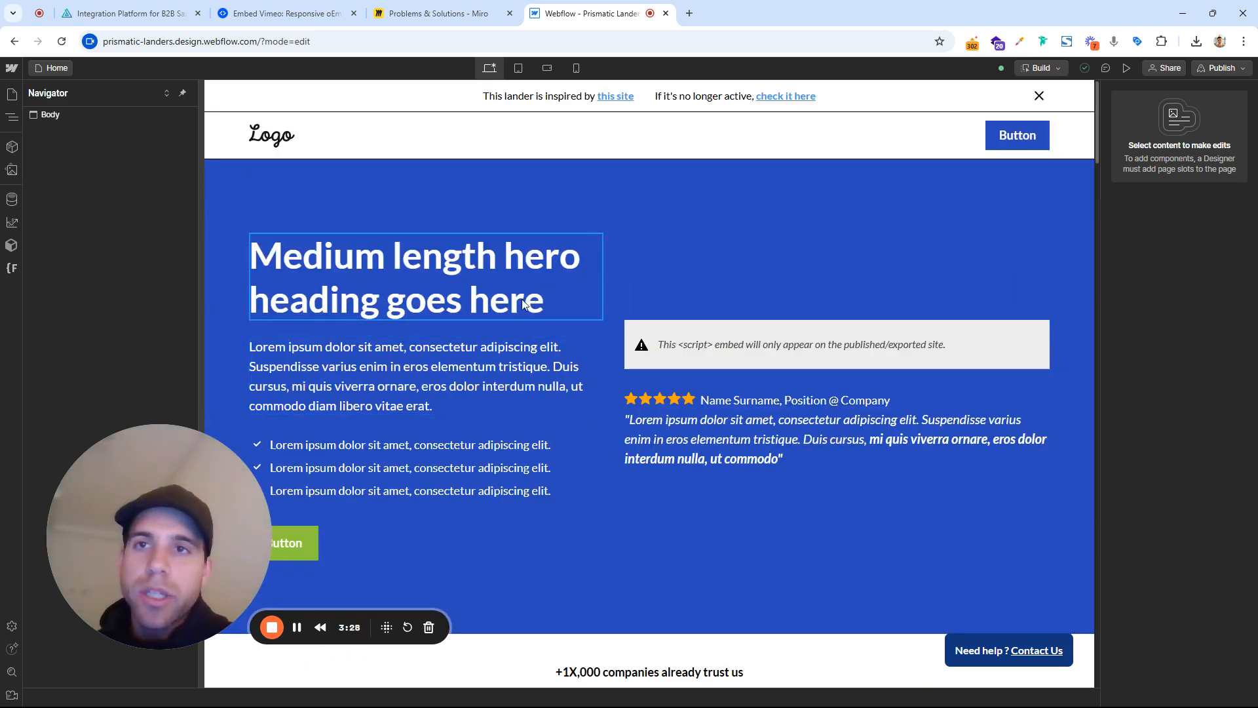
Replace the template's hero heading with the Prismatic page's headline "The purpose-built integration platform for B2B SaaS products"
drag(571, 5, 262, 7)
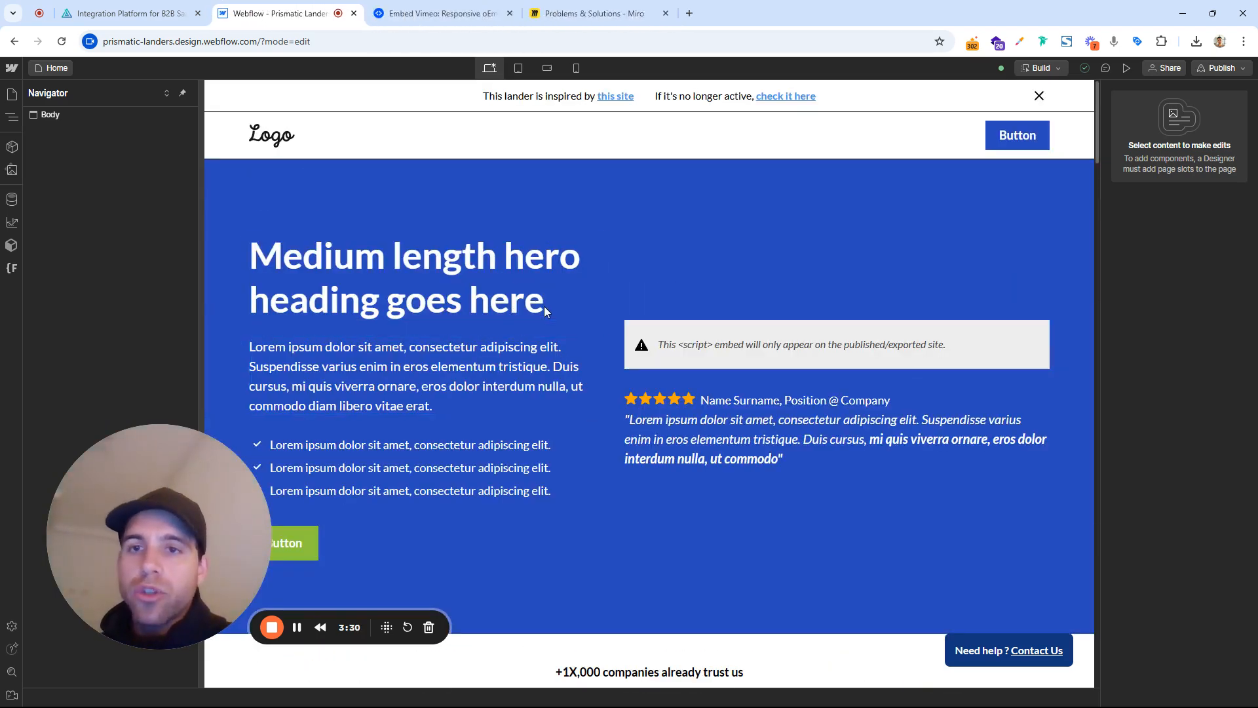
scroll(539, 299, down, 2)
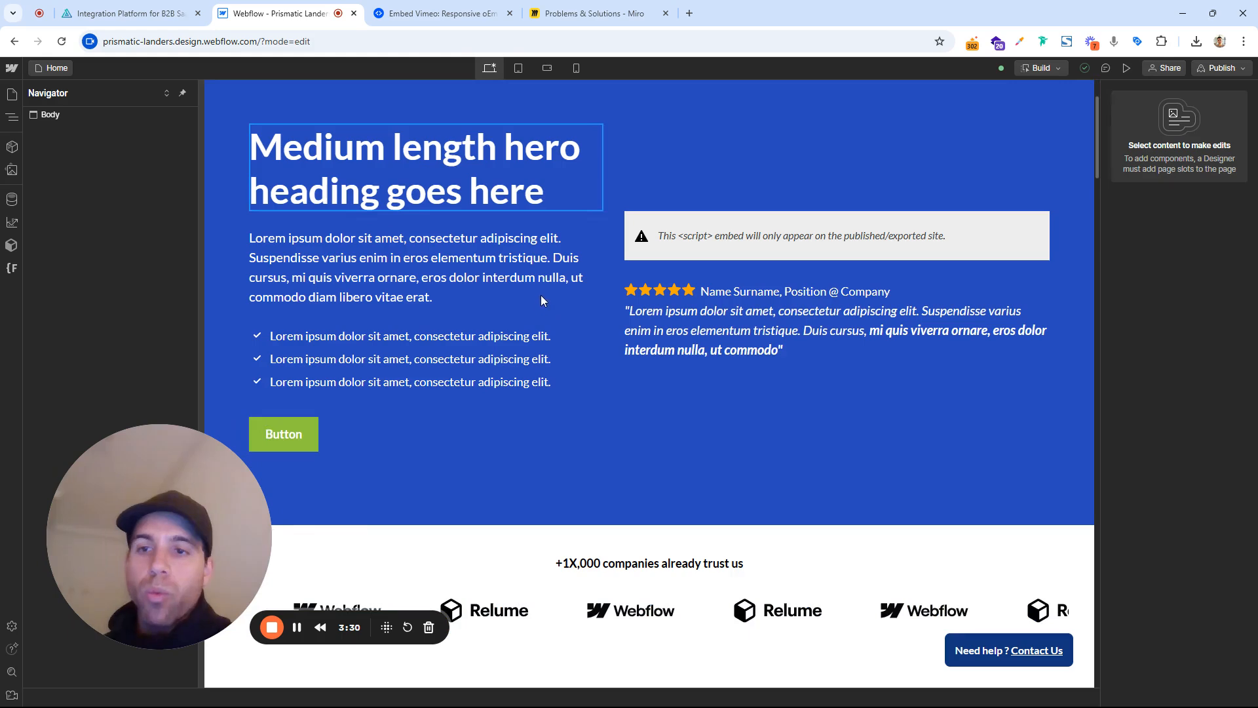
click(156, 6)
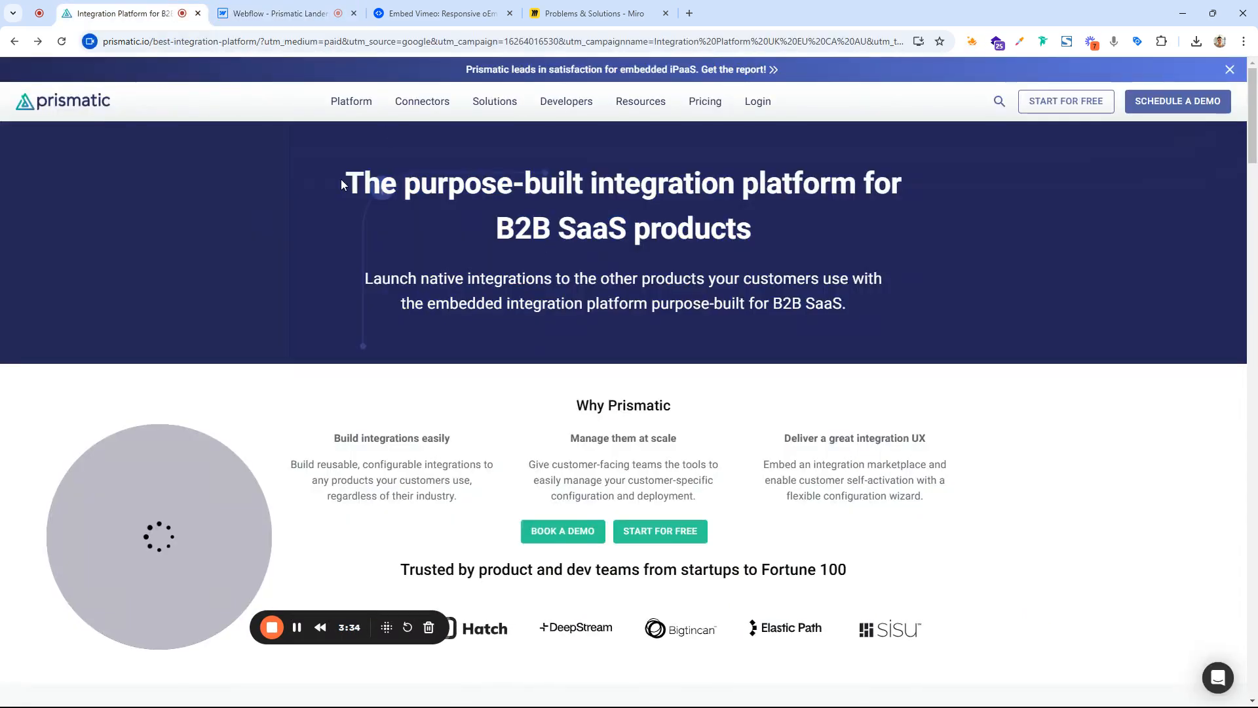
drag(342, 179, 753, 233)
key(ctrl+c)
click(282, 13)
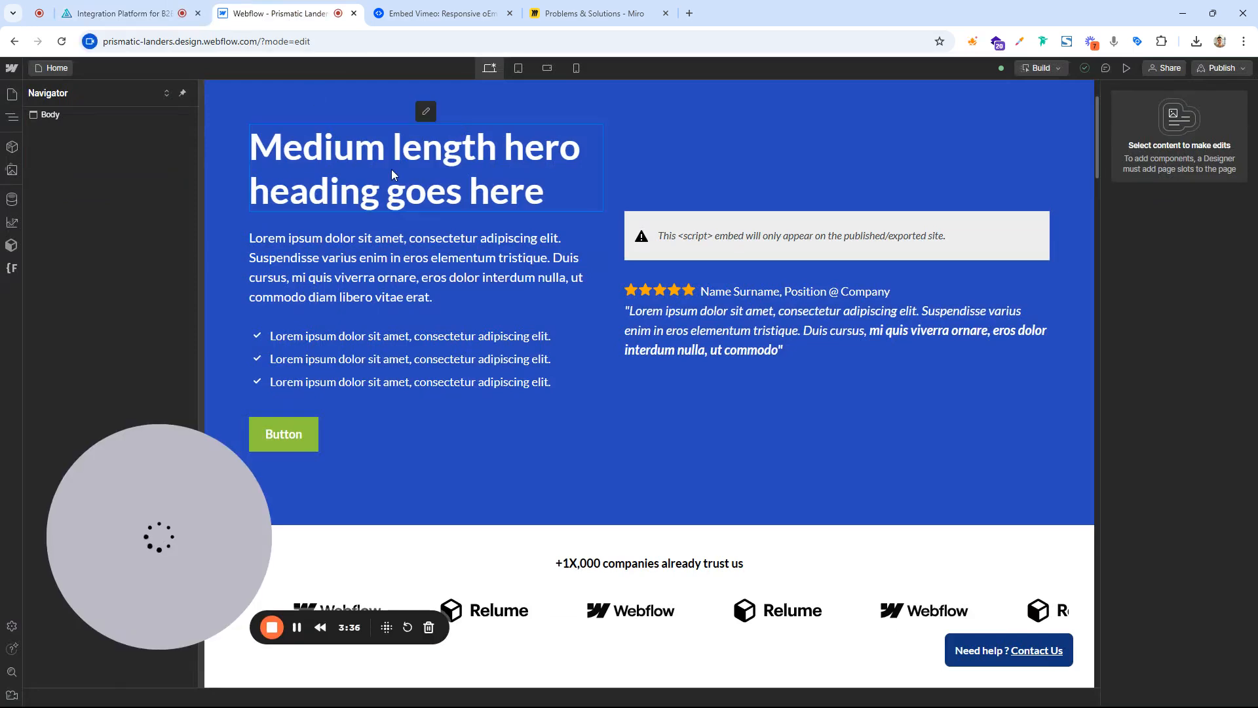
triple_click(391, 169)
click(554, 191)
key(ctrl+a)
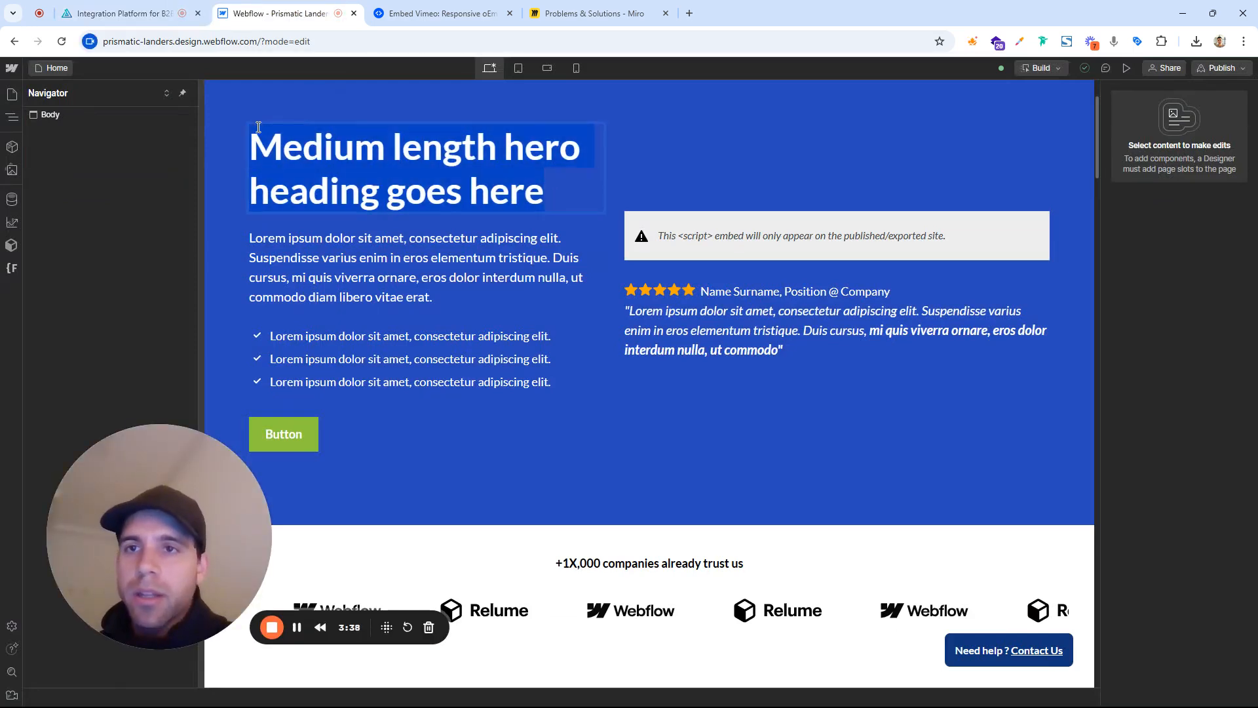
key(ctrl+v)
Replace the hero paragraph with the Prismatic page's subheading beginning "Launch native integrations to the other products your customers use"
click(136, 8)
drag(359, 280, 884, 315)
key(ctrl+c)
click(282, 13)
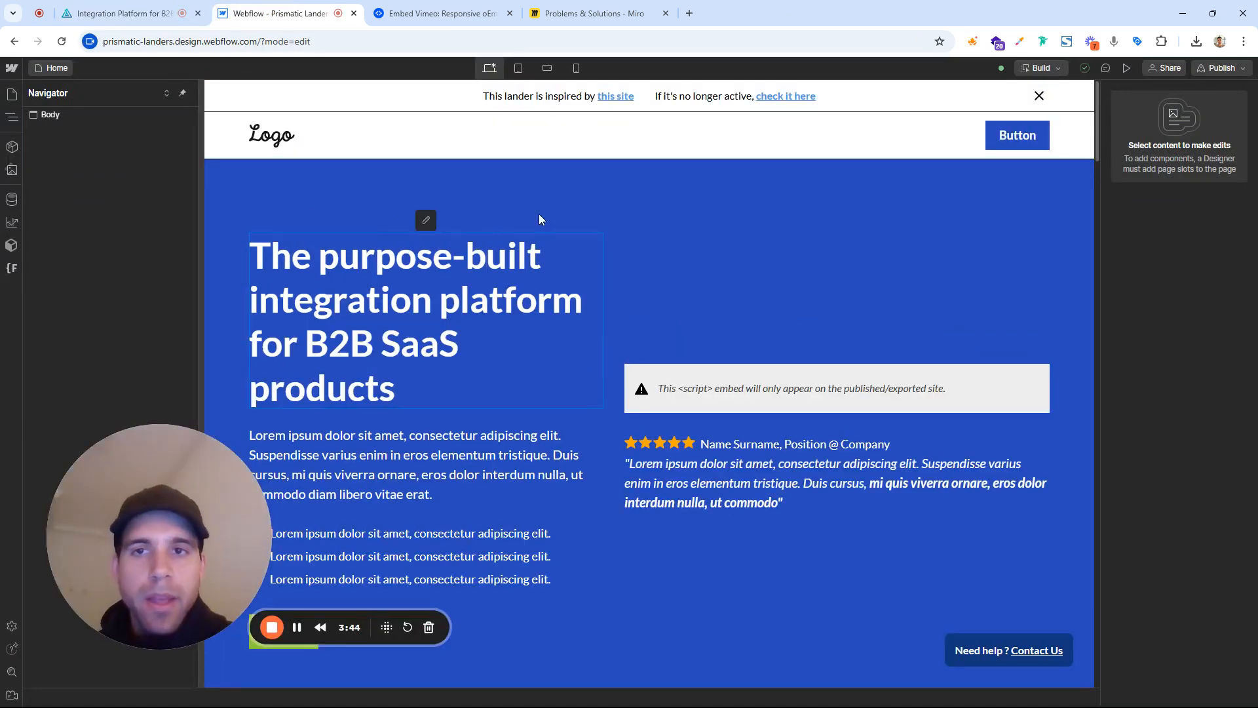
click(430, 467)
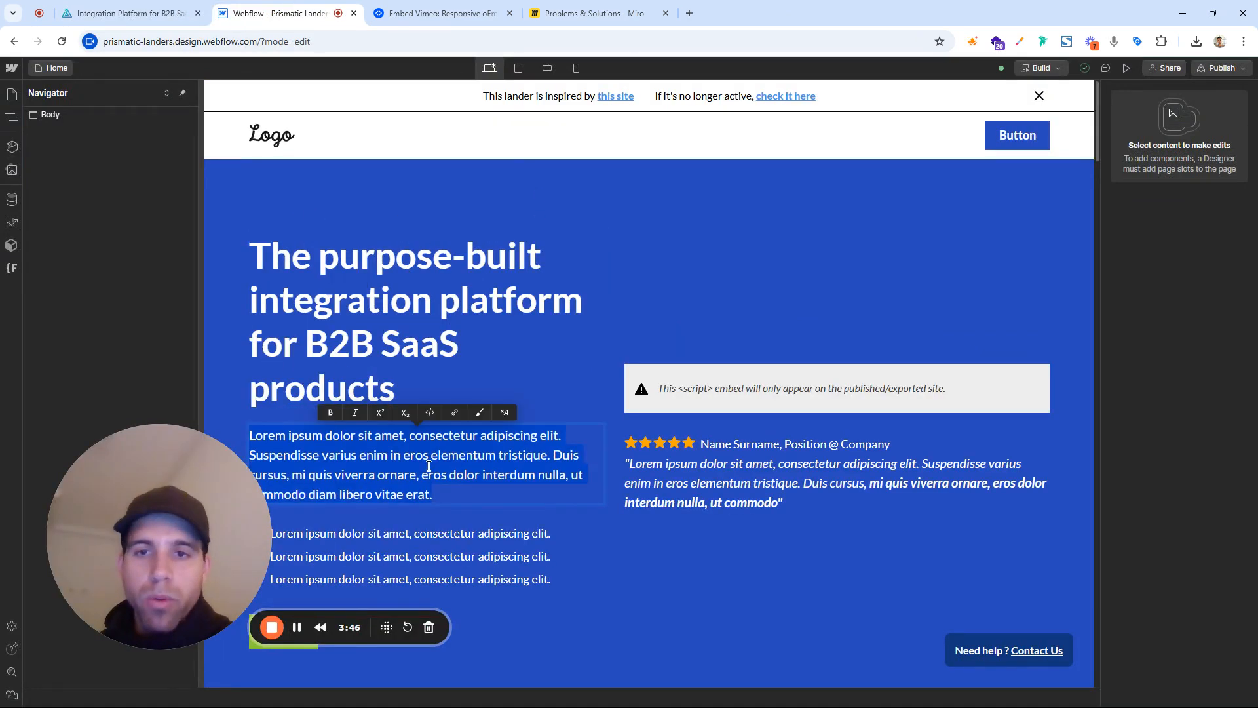
key(ctrl+v)
key(ctrl+a)
key(ctrl+v)
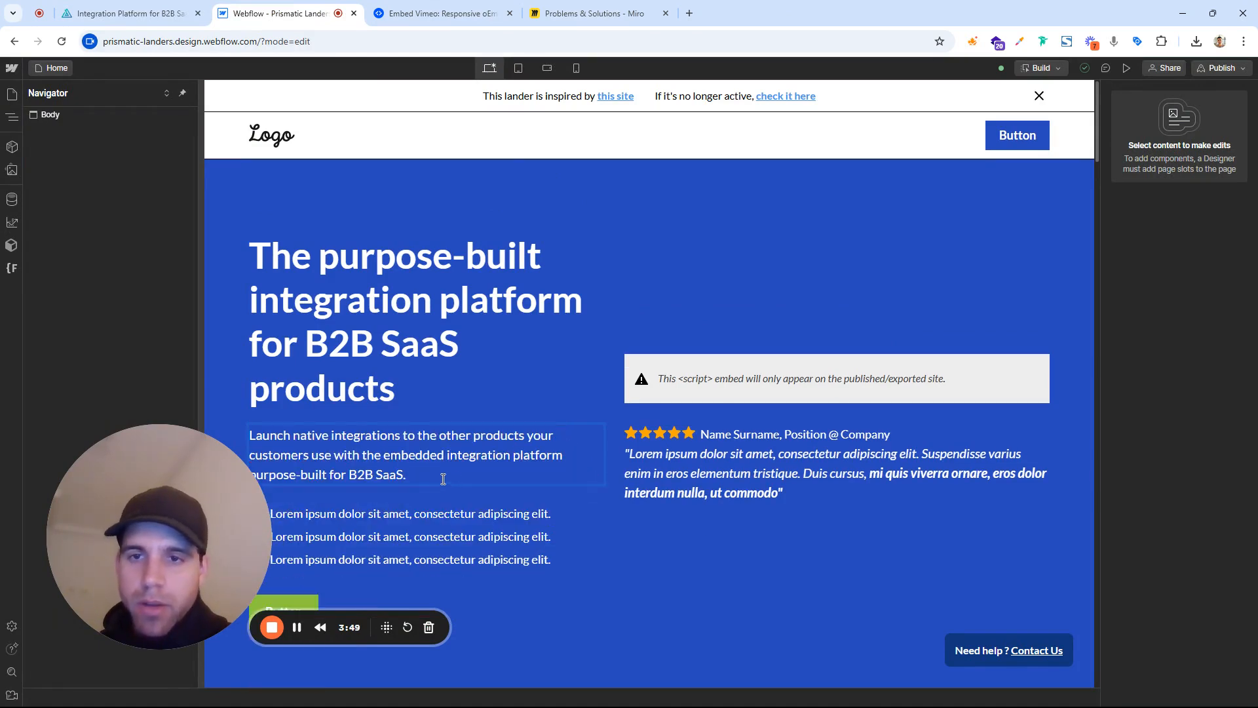
drag(444, 478, 266, 425)
click(247, 430)
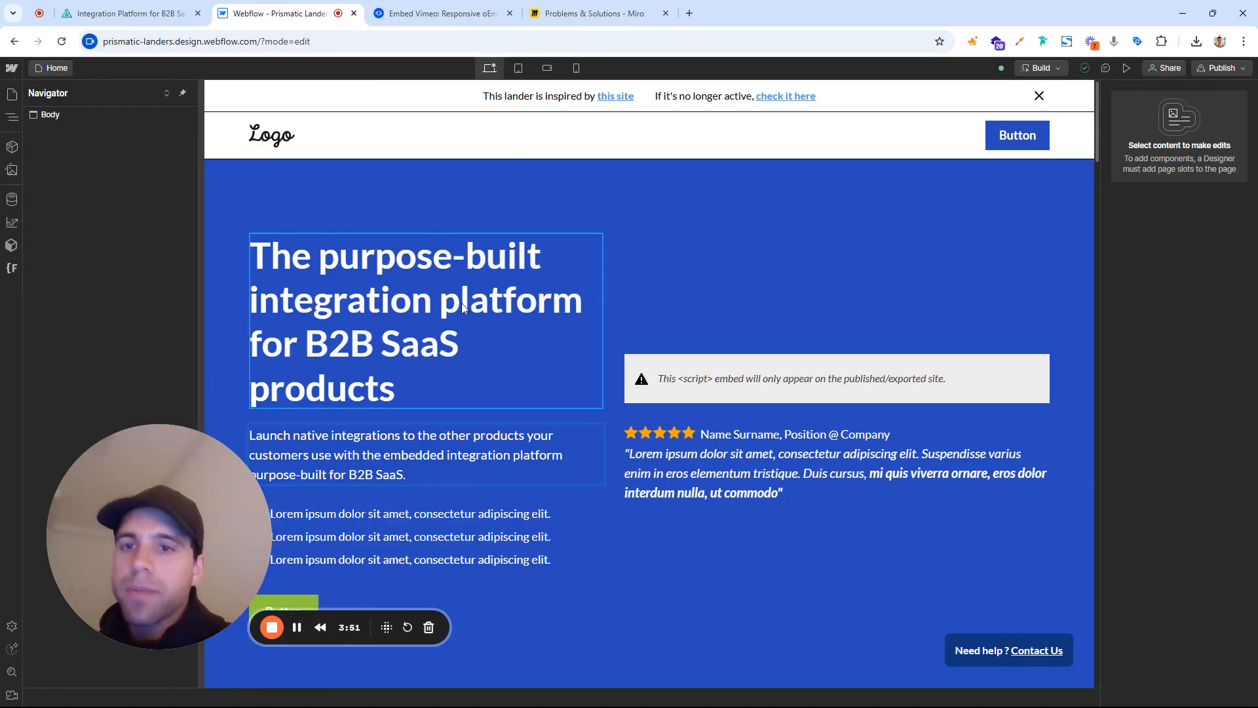
Replace the first hero bullet's placeholder text with "Launch native integrations to"
scroll(463, 304, down, 2)
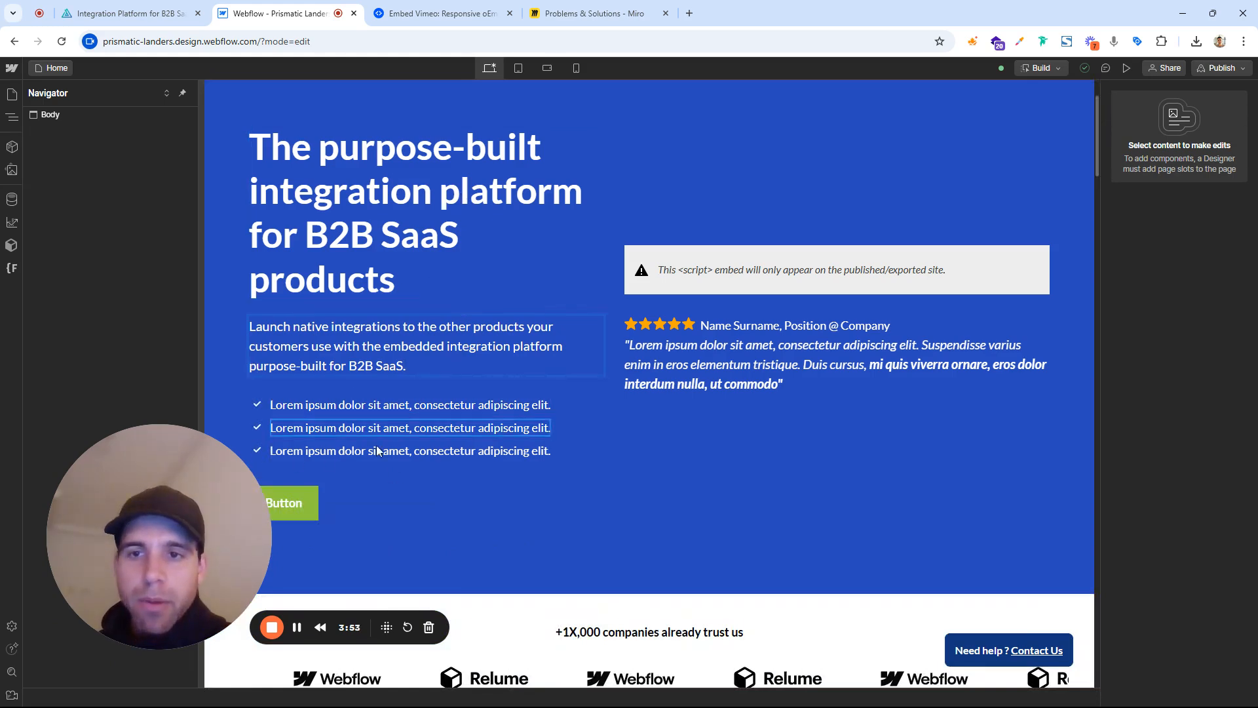
scroll(454, 251, down, 5)
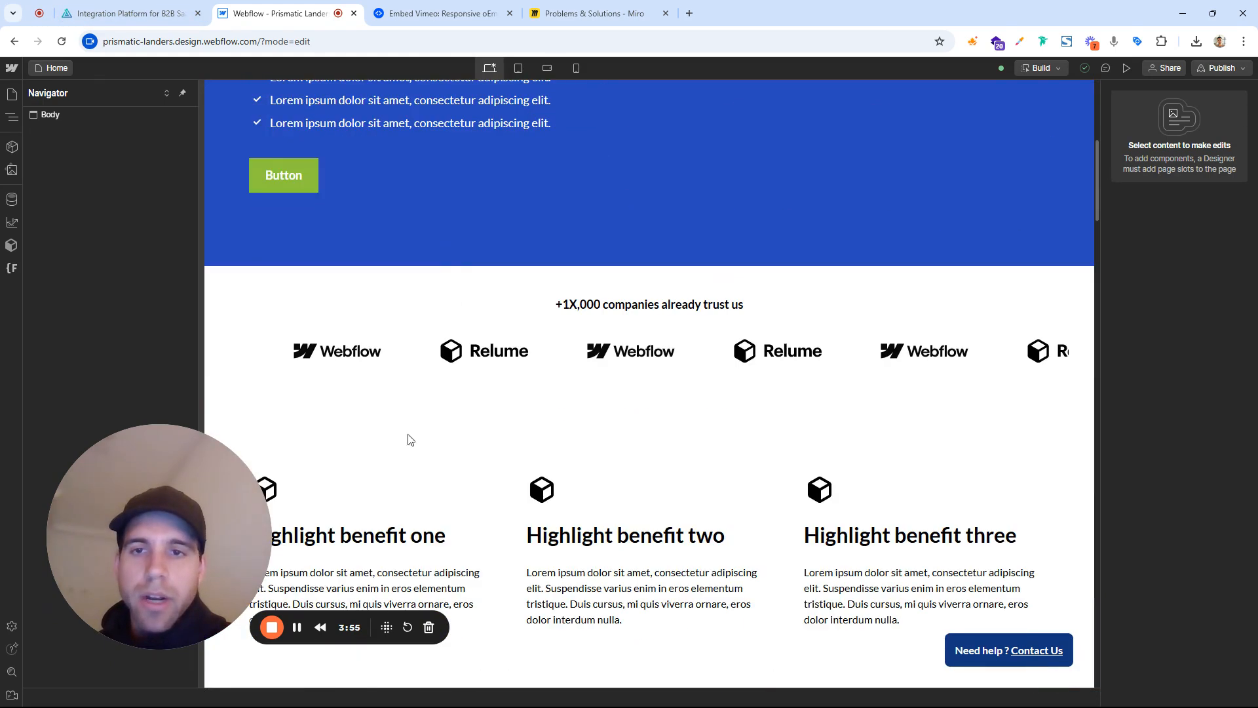
scroll(609, 333, up, 8)
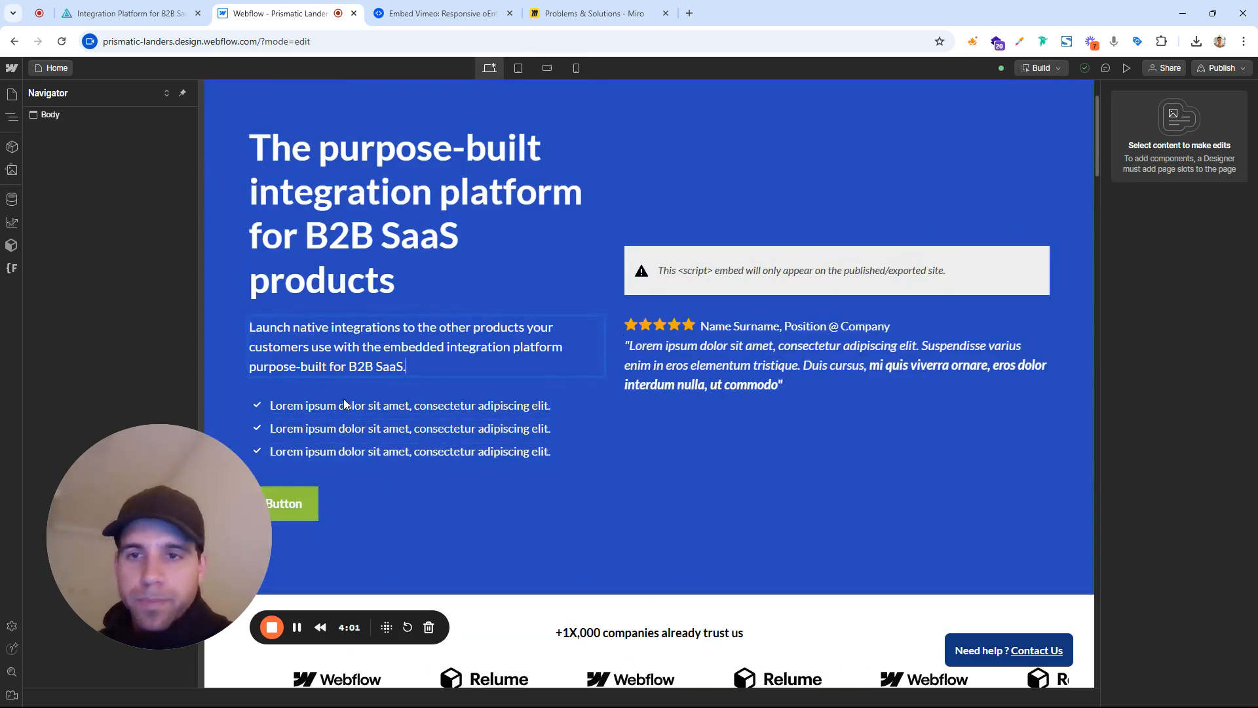
click(371, 404)
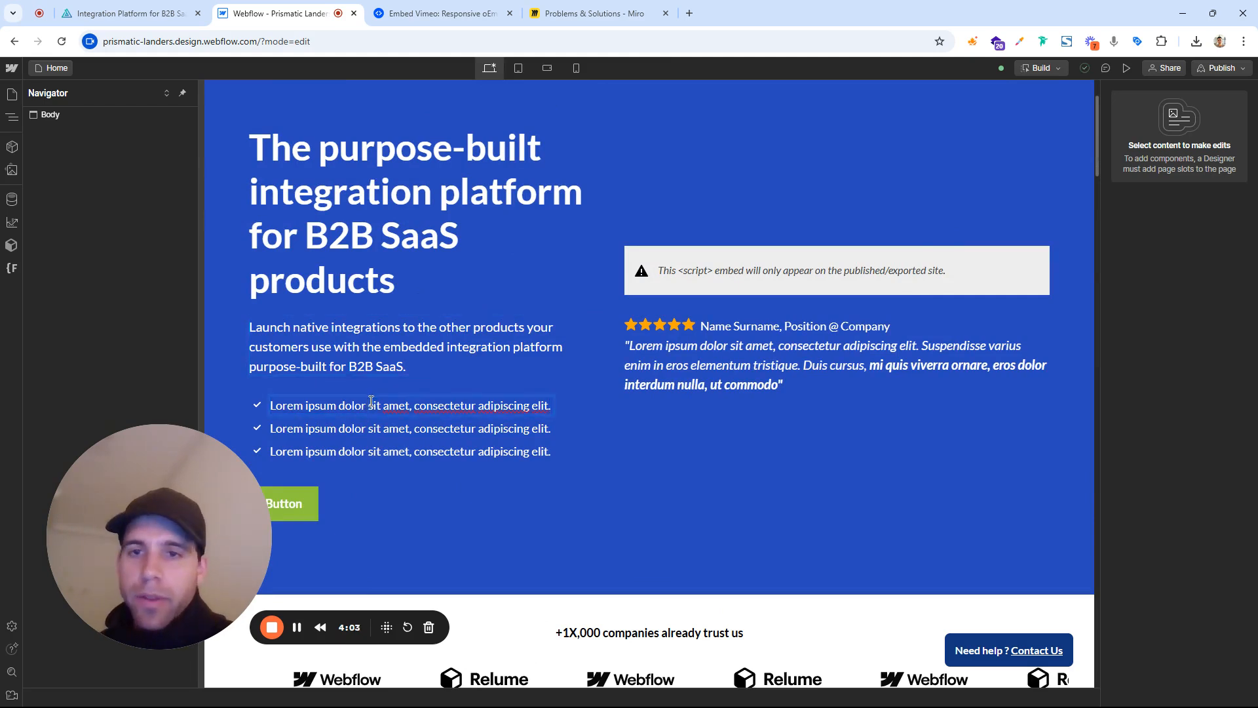
key(ctrl+a)
key(BackSpace)
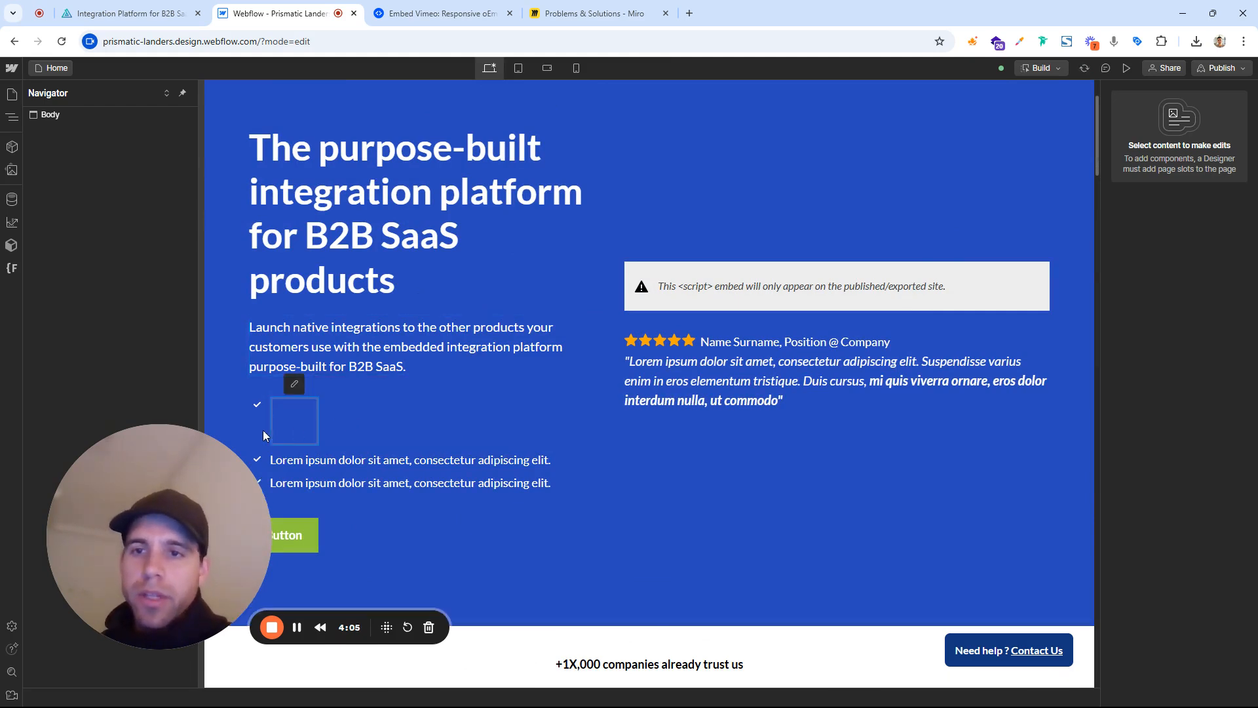
click(276, 412)
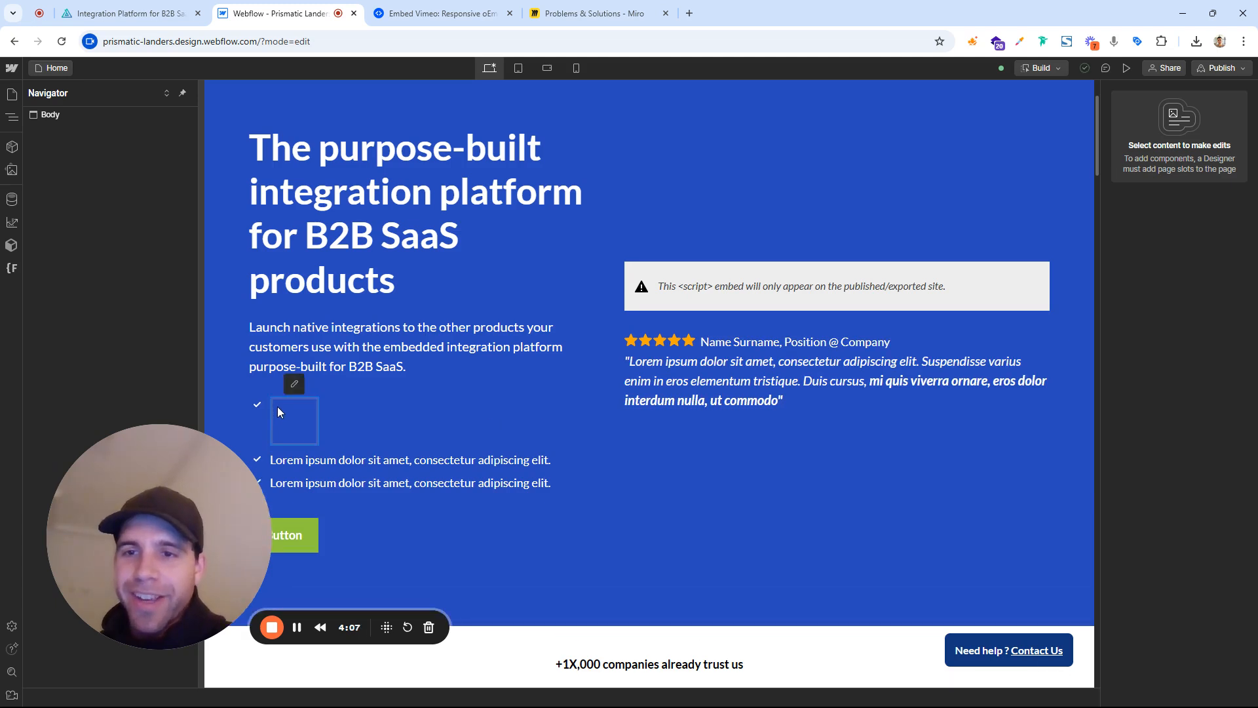
click(277, 407)
key(ctrl+v)
drag(353, 441, 422, 407)
key(BackSpace)
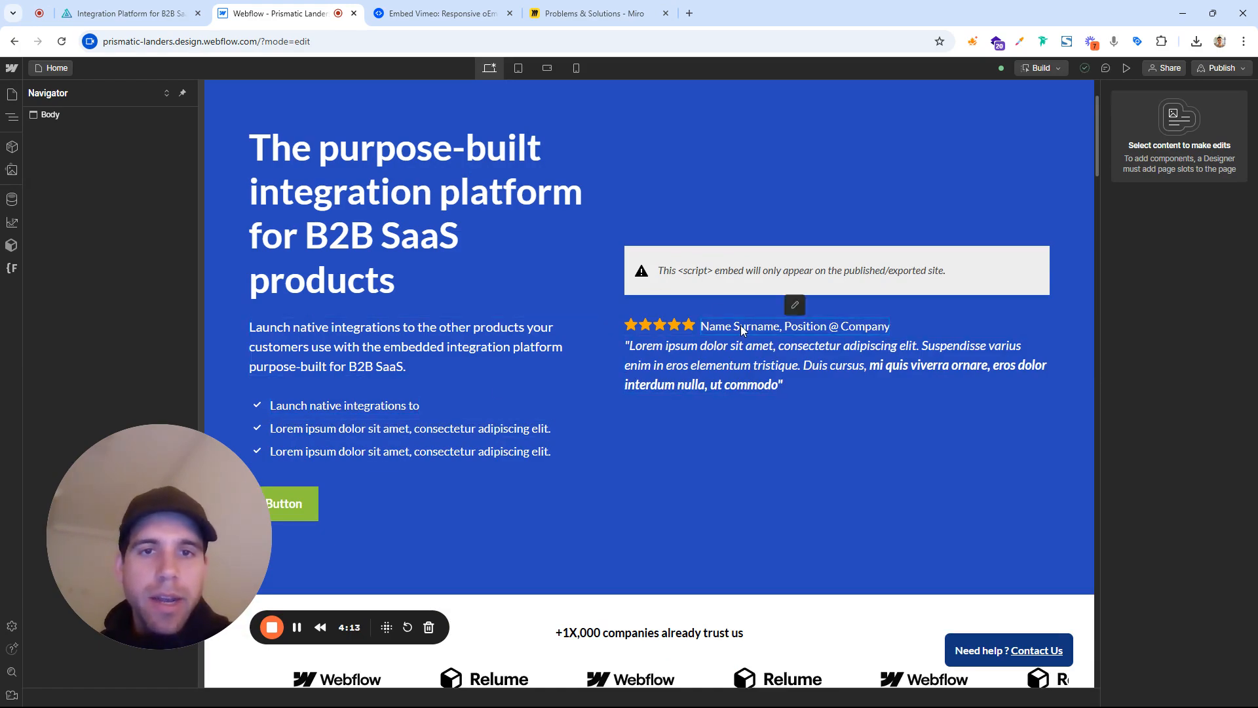
Replace the hero testimonial's placeholder name with the name of the G2 reviewer quoted on the Prismatic page
click(124, 13)
scroll(557, 244, down, 20)
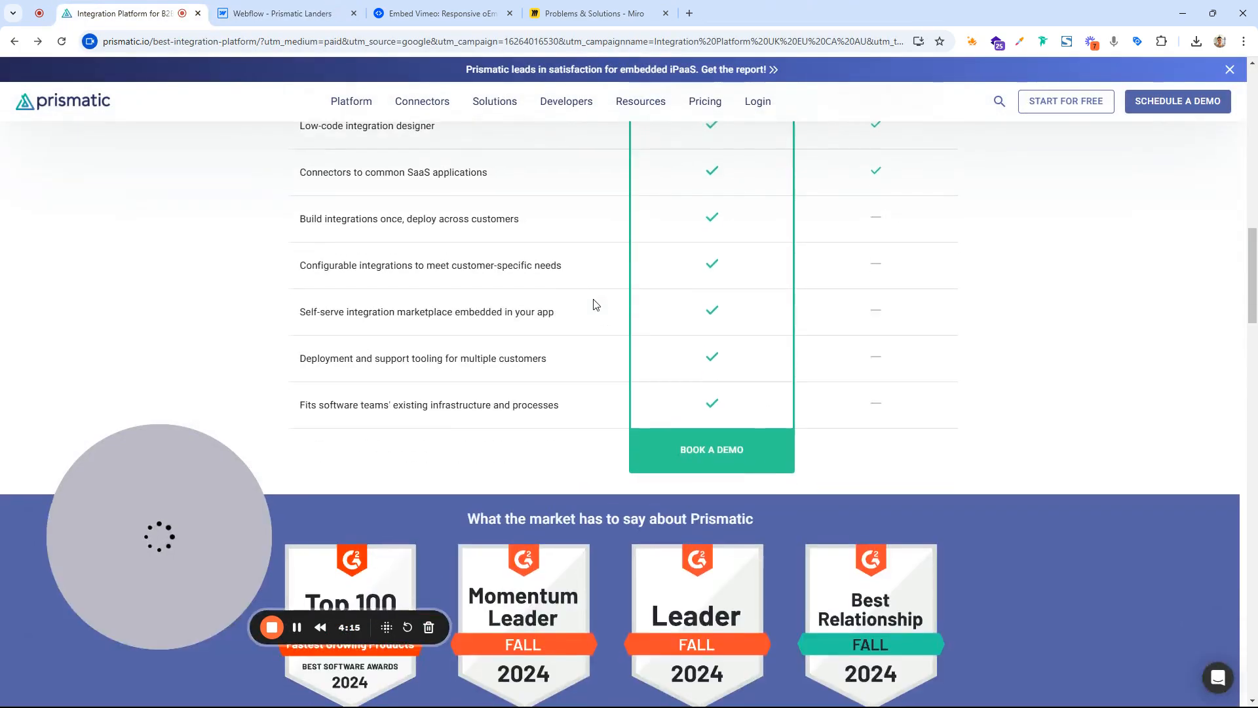
scroll(604, 319, down, 4)
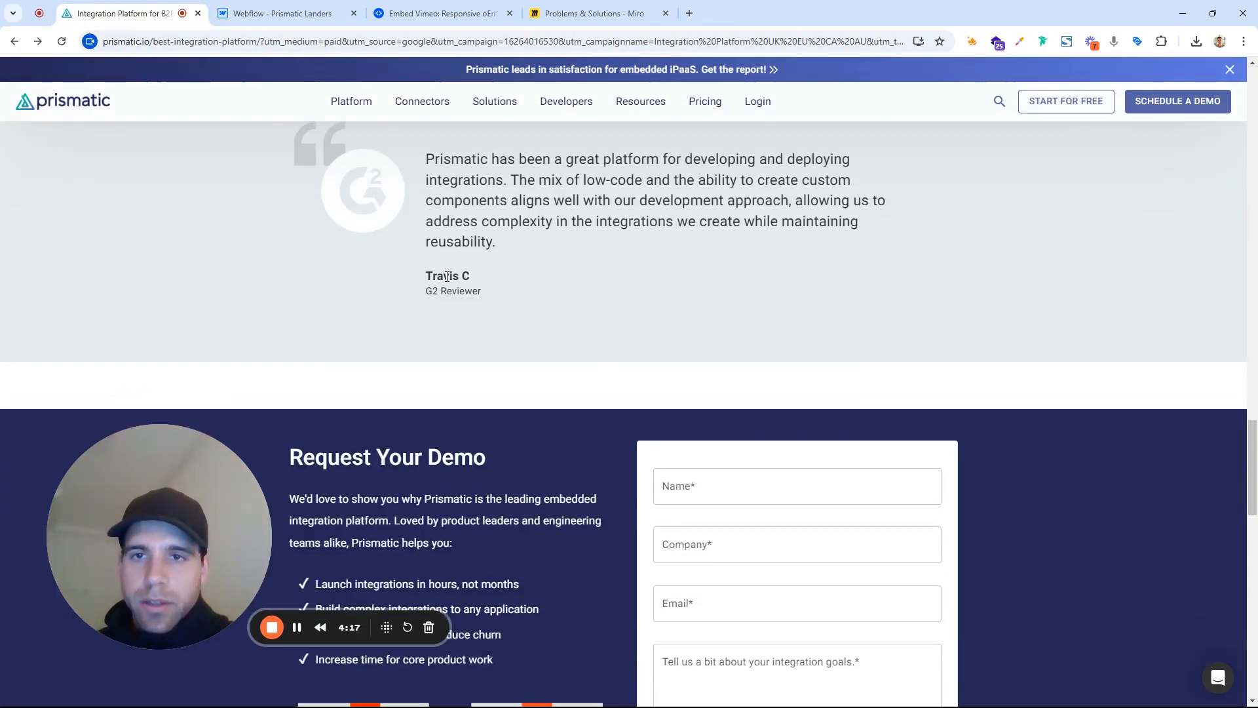
click(318, 13)
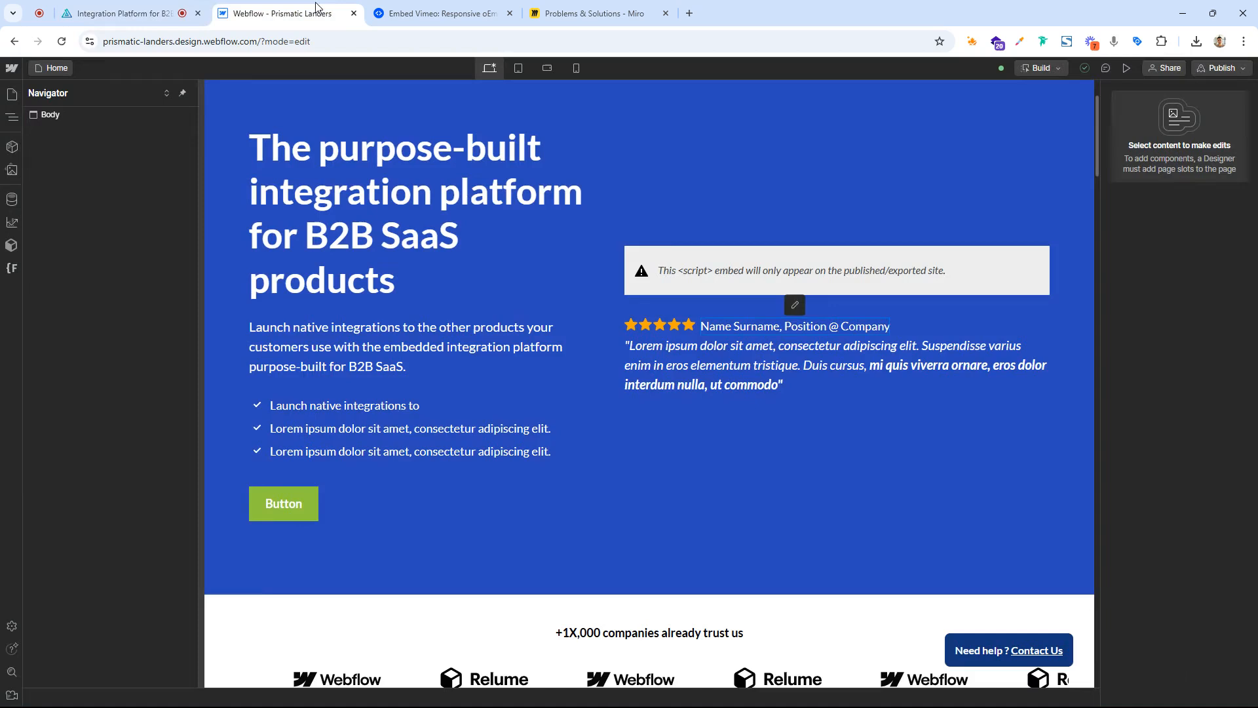
click(774, 327)
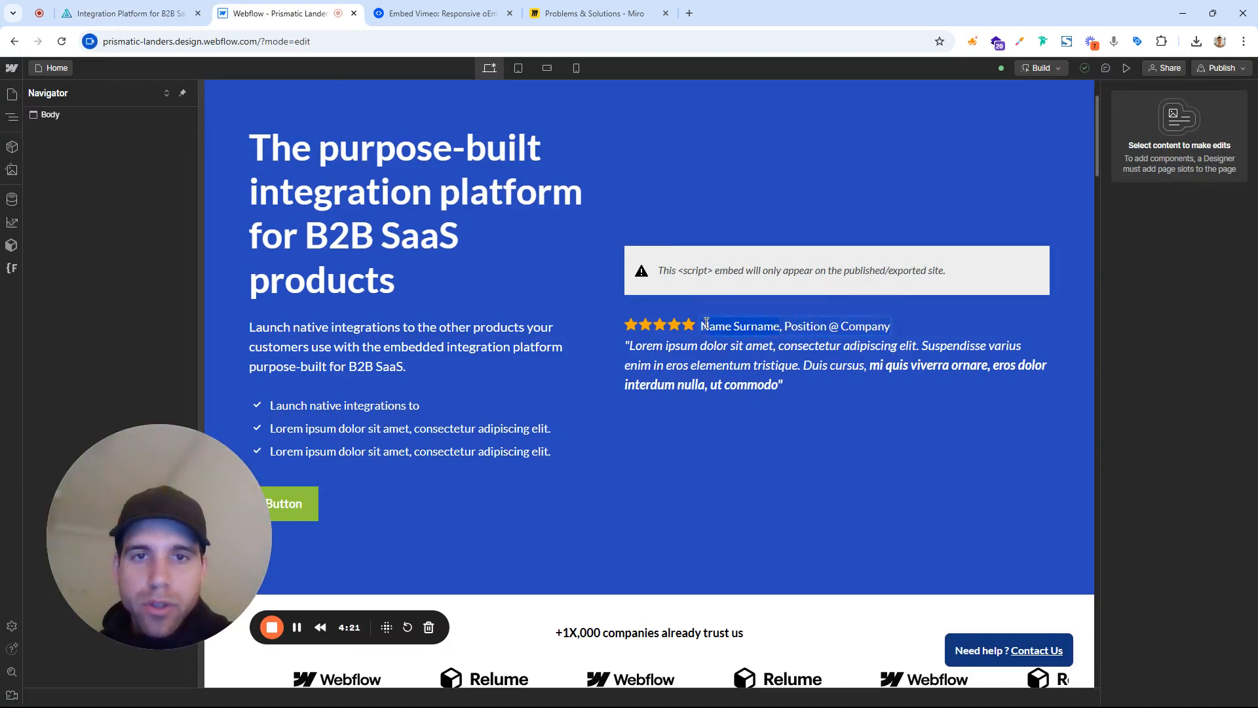
text(Travis C)
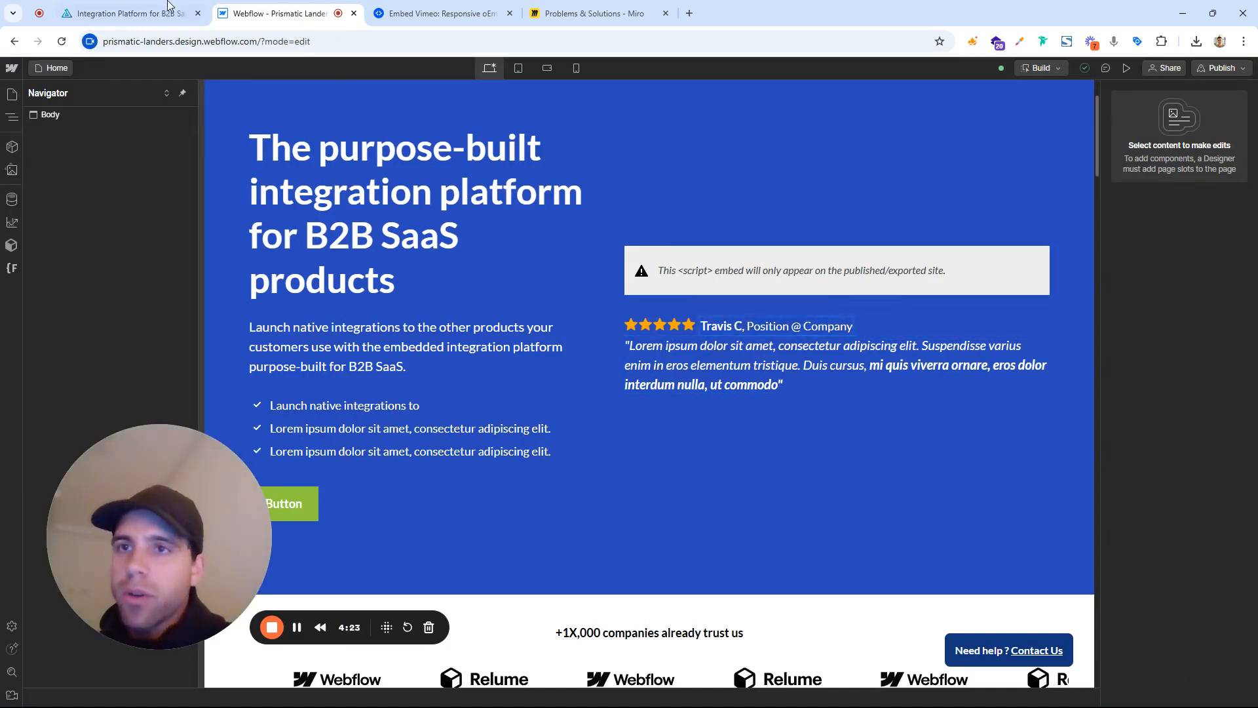
Replace the testimonial's "Position @ Company" placeholder with "G2 Reviewer", as given on the Prismatic page
click(169, 9)
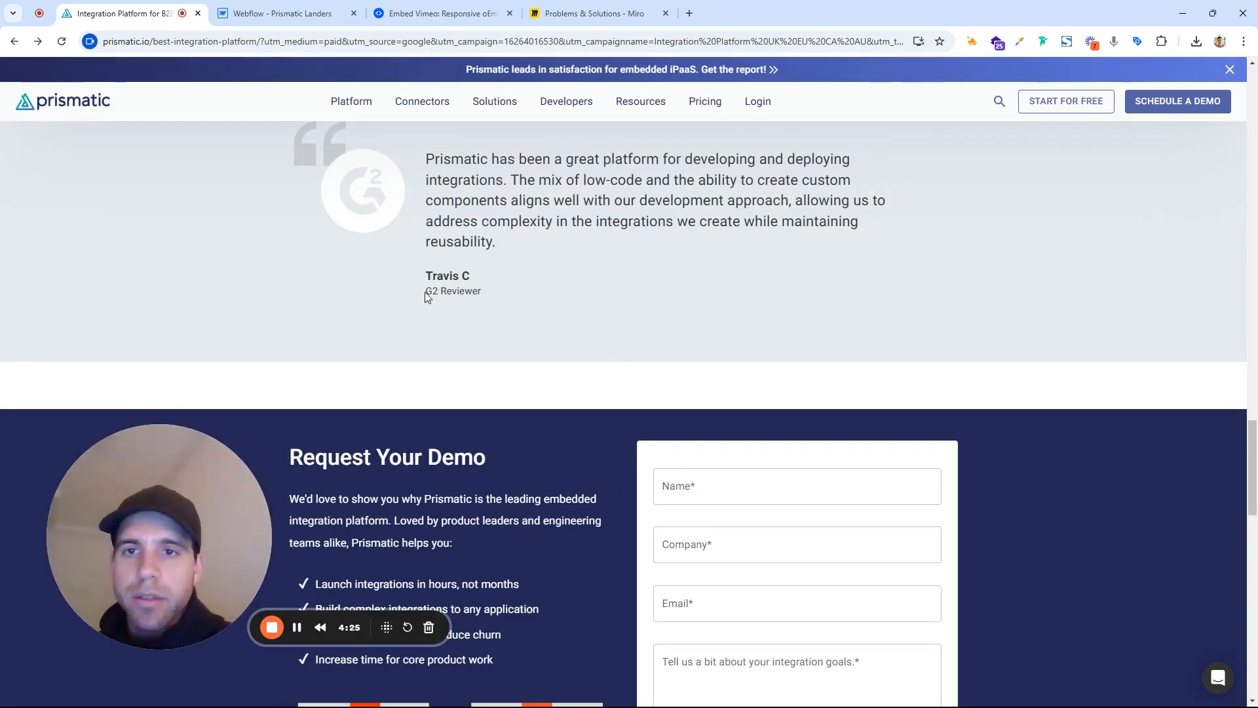
click(281, 13)
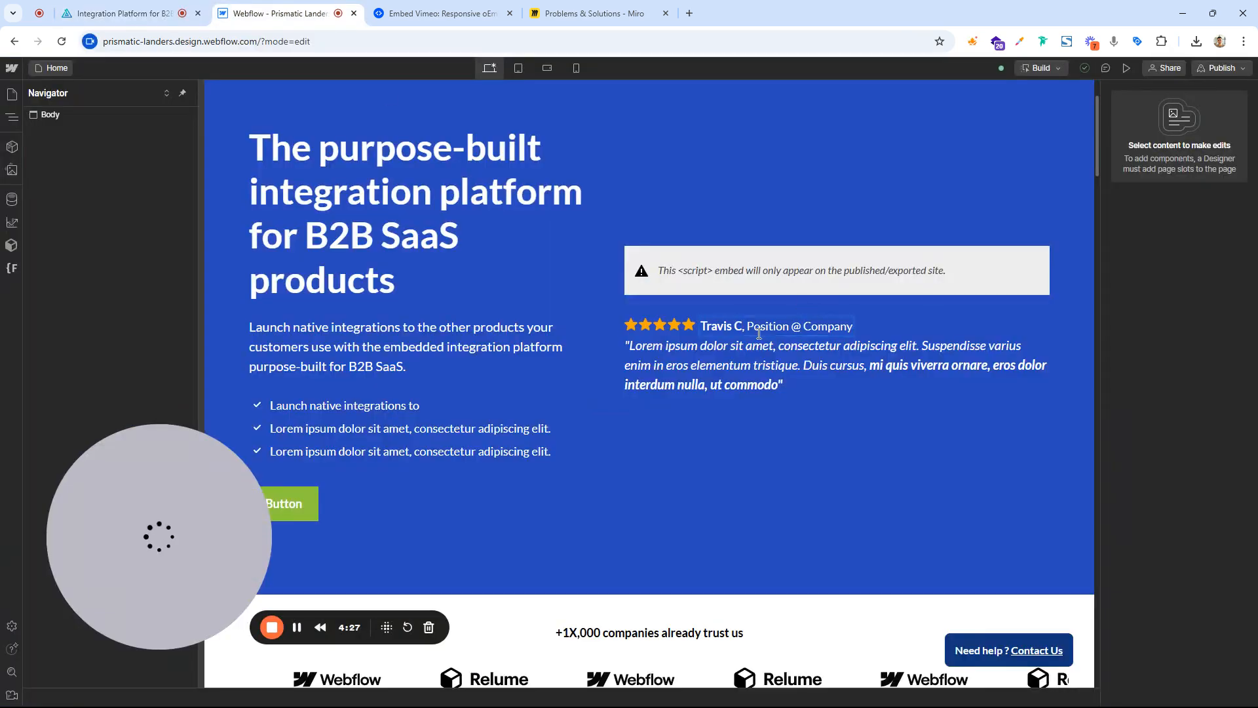
drag(747, 327, 853, 326)
text(G2 Reviewer)
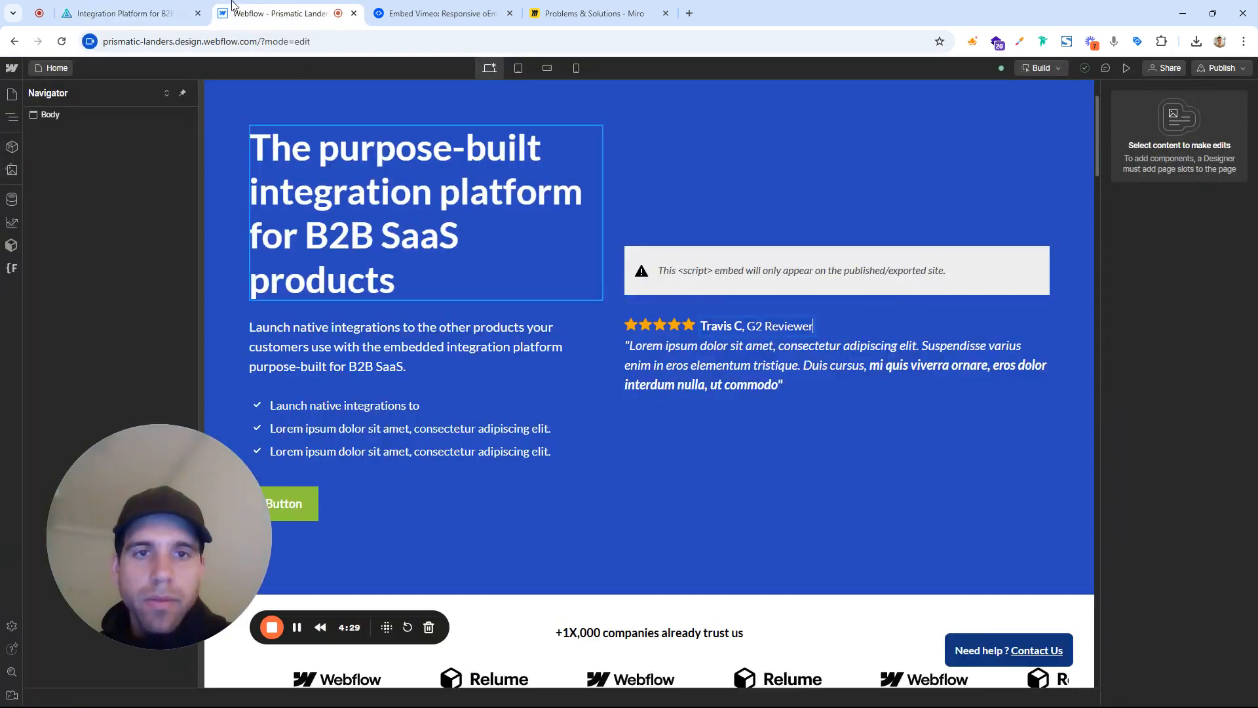
Replace the placeholder testimonial with the Prismatic page's G2 review beginning "Prismatic has been a great platform", ending it with a quotation mark
click(157, 6)
drag(504, 243, 421, 156)
key(ctrl+c)
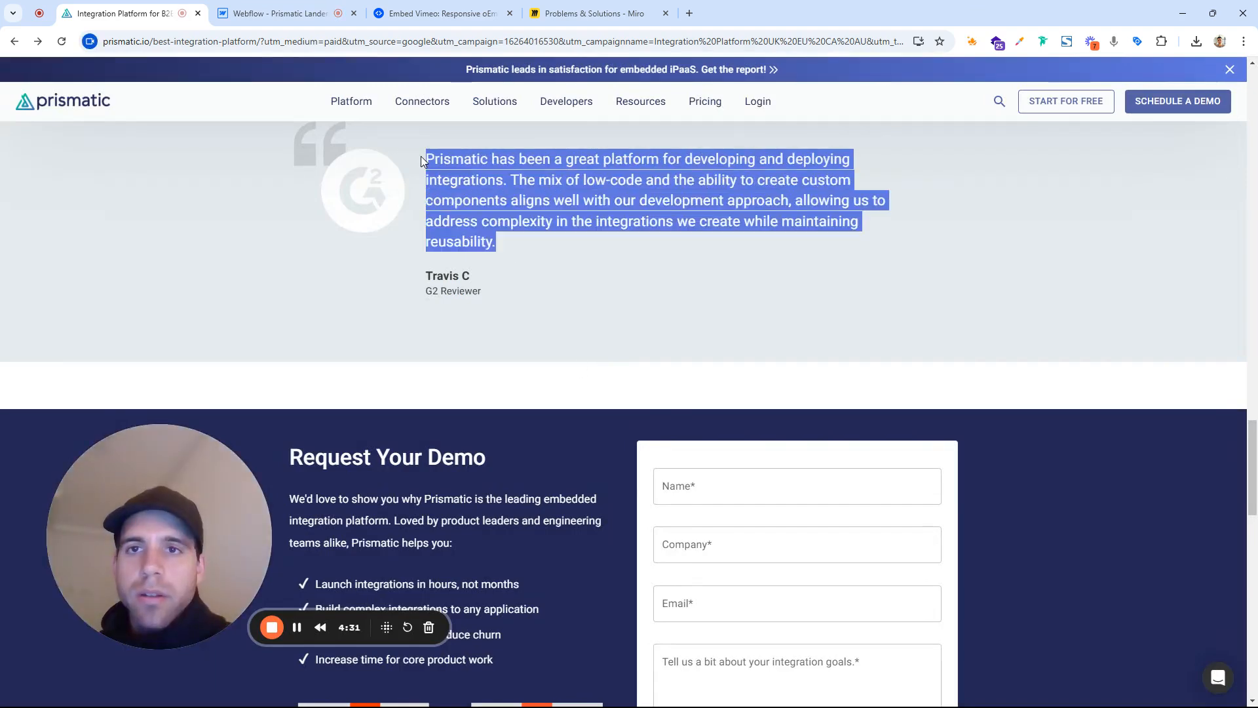
click(282, 13)
double_click(677, 380)
key(ctrl+a)
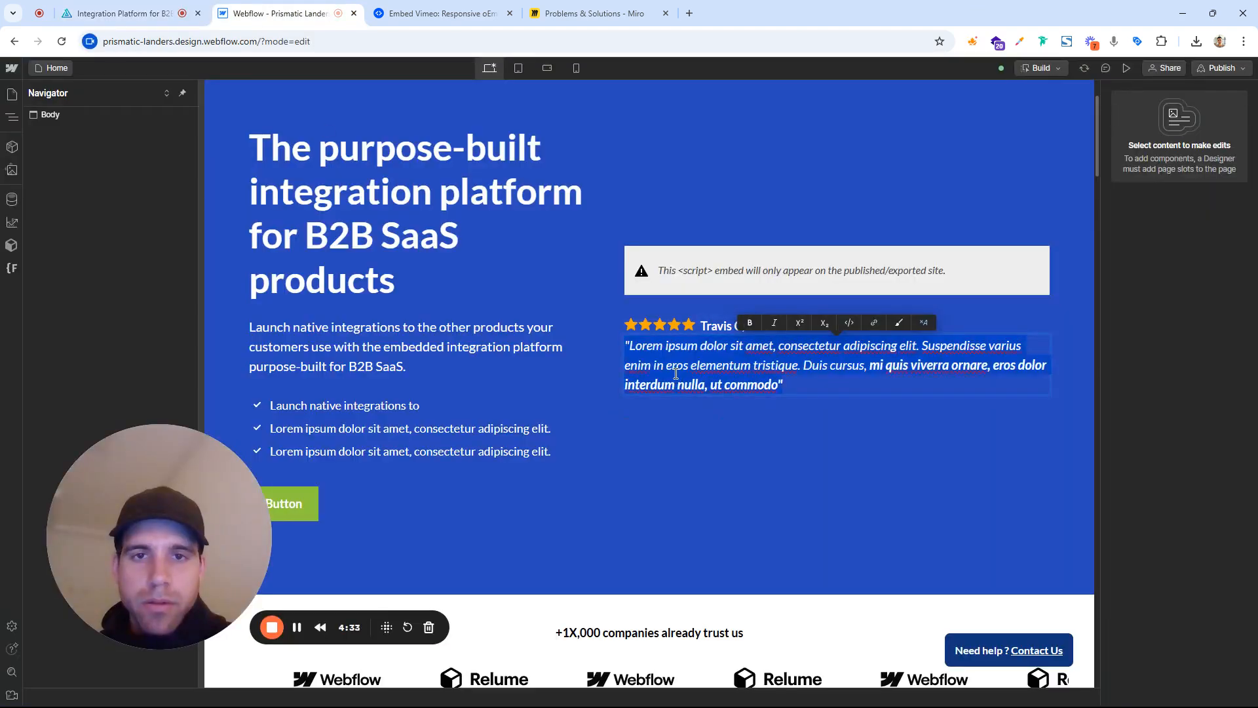
key(ctrl+v)
text(")
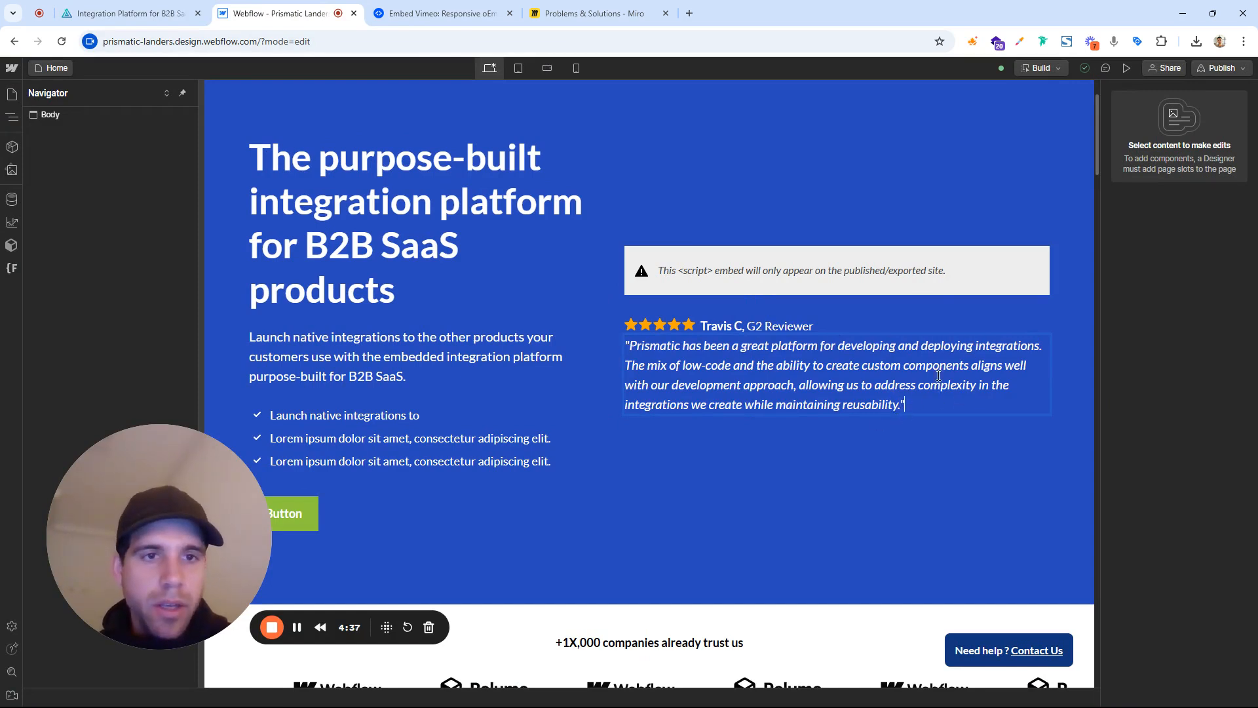
Delete the testimonial's first sentence and bold the part from "allowing us to address complexity" to "maintaining reusability."
drag(1017, 345, 731, 344)
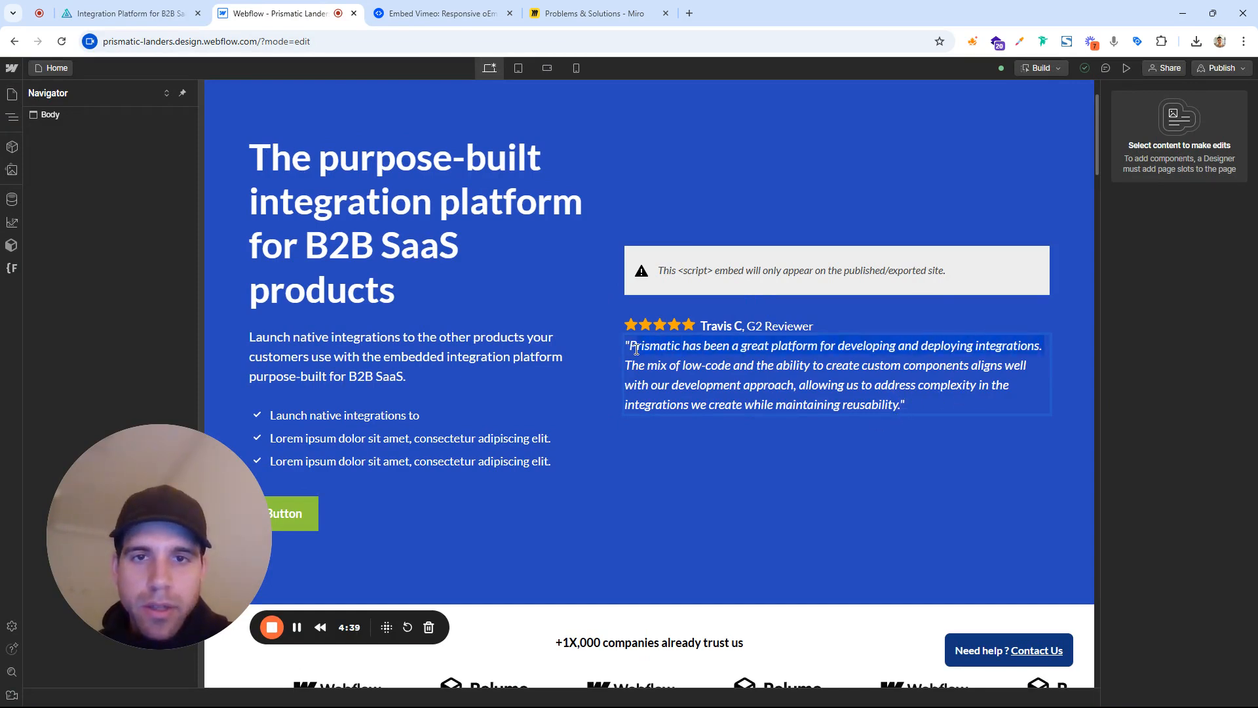
key(BackSpace)
drag(800, 367, 903, 385)
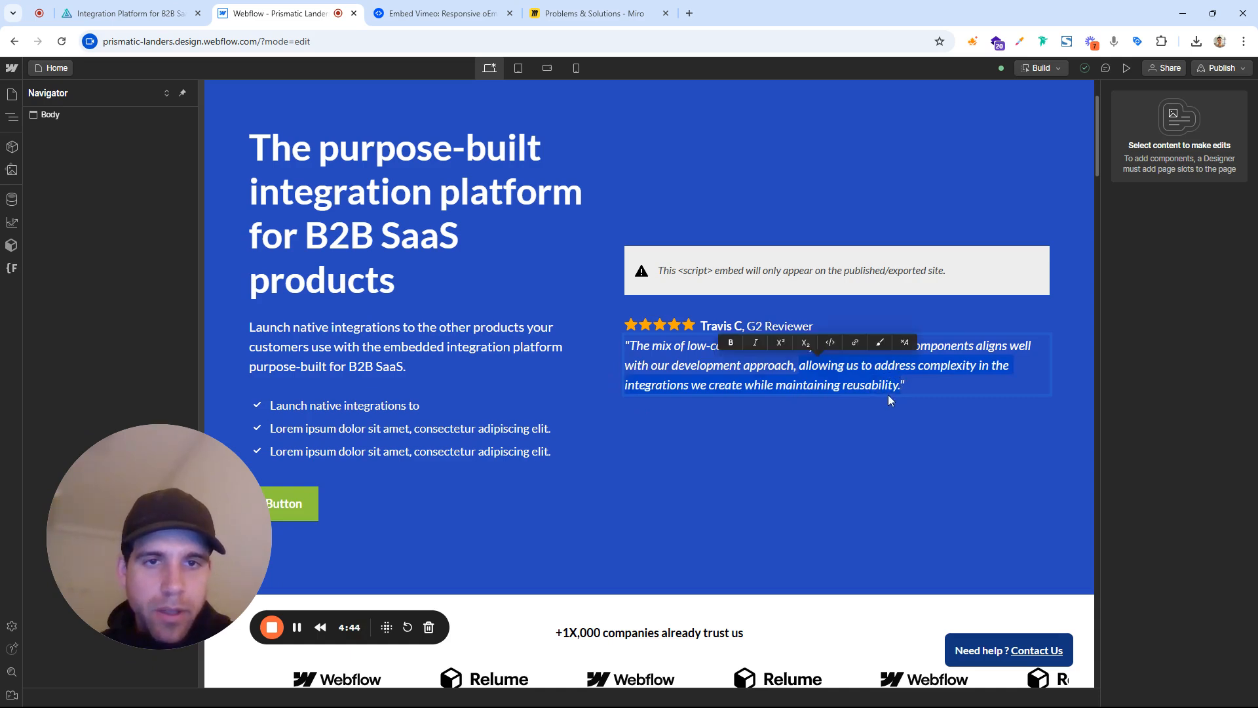
click(730, 343)
key(Escape)
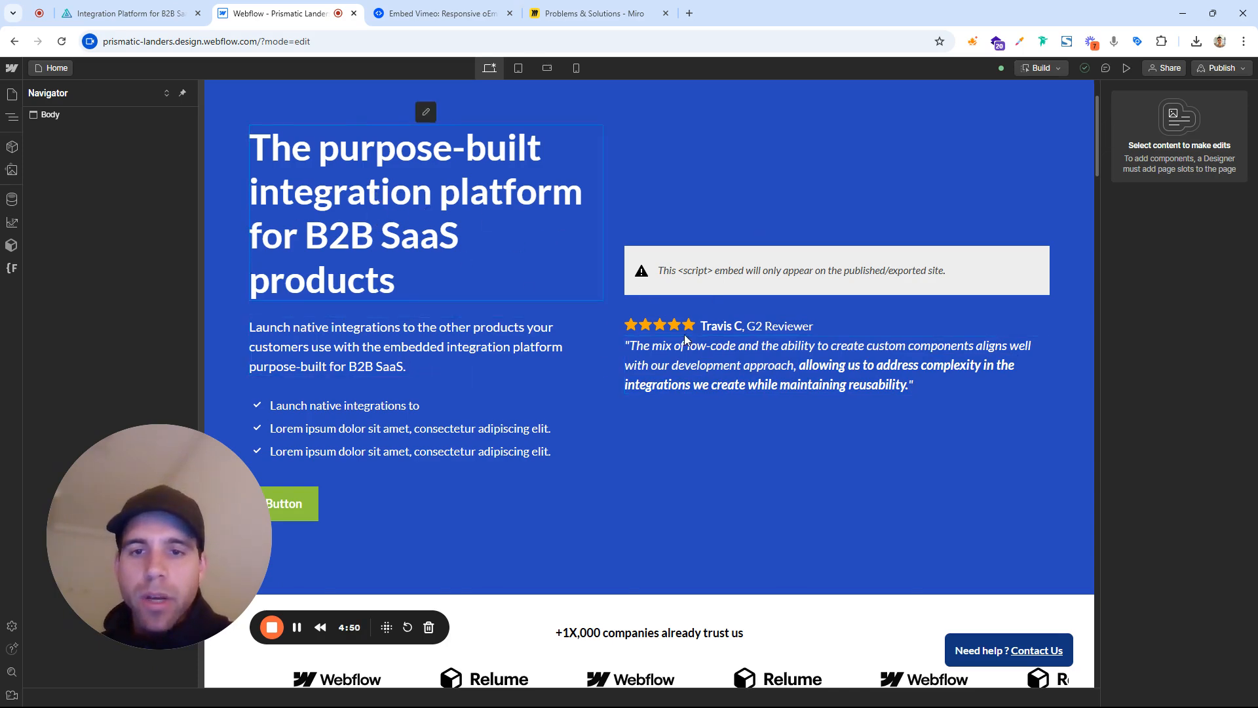
Replace the heading above the company logos with the Prismatic page's "Trusted by product and dev teams from startups to Fortune 100"
scroll(685, 339, down, 2)
click(124, 13)
scroll(577, 284, down, 4)
scroll(848, 295, up, 20)
scroll(728, 322, up, 10)
triple_click(908, 464)
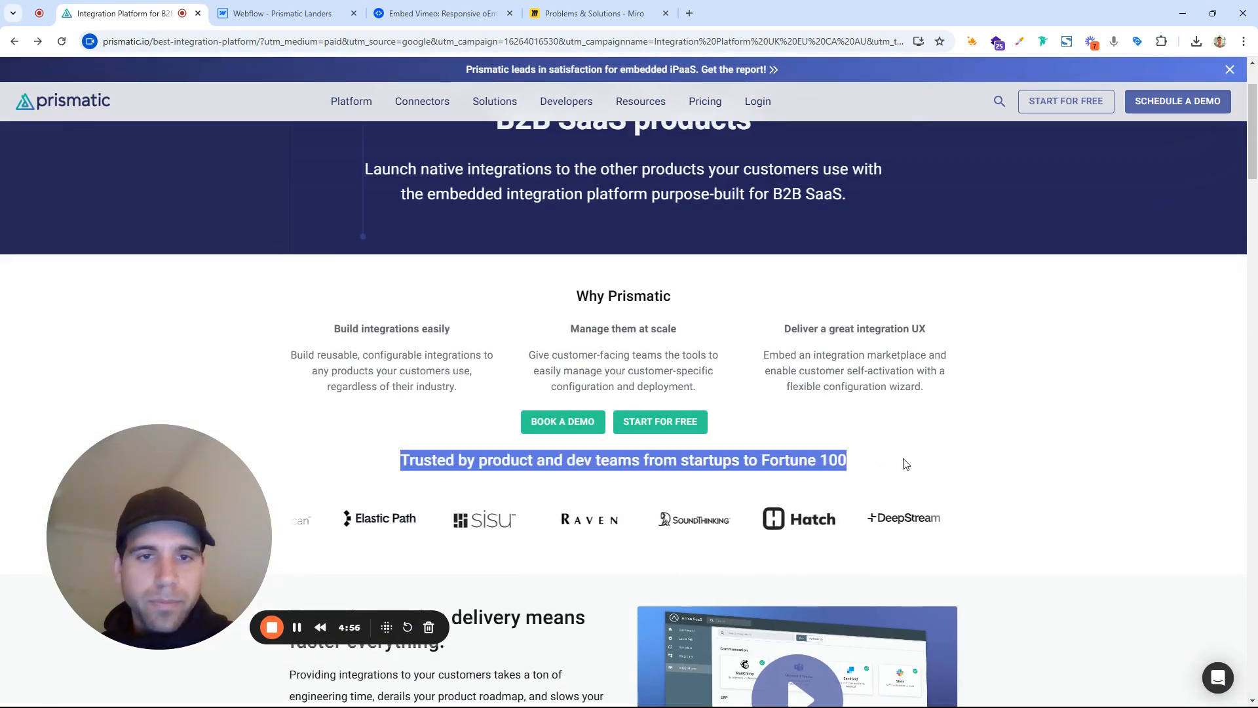
key(ctrl+c)
key(ctrl+Tab)
key(ctrl+v)
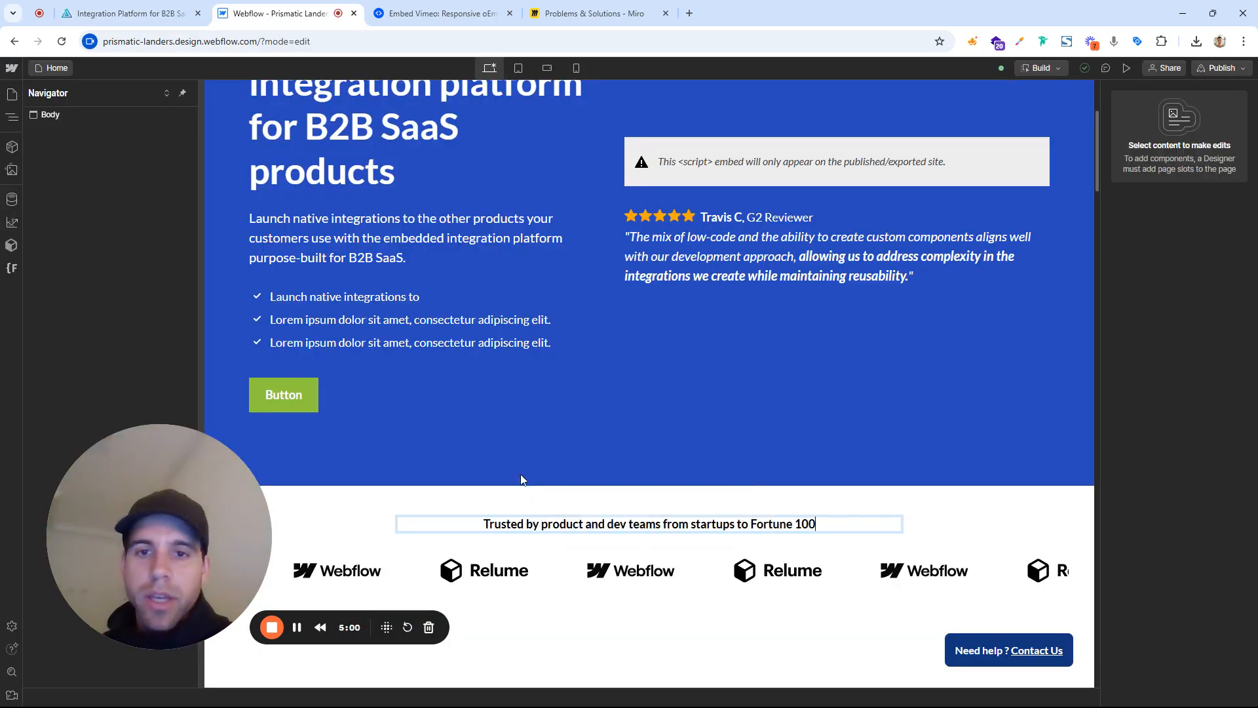
Examine the trusted-by heading and the customer logo strip on the Prismatic page
click(143, 10)
scroll(573, 293, up, 2)
scroll(641, 401, down, 4)
scroll(665, 435, down, 1)
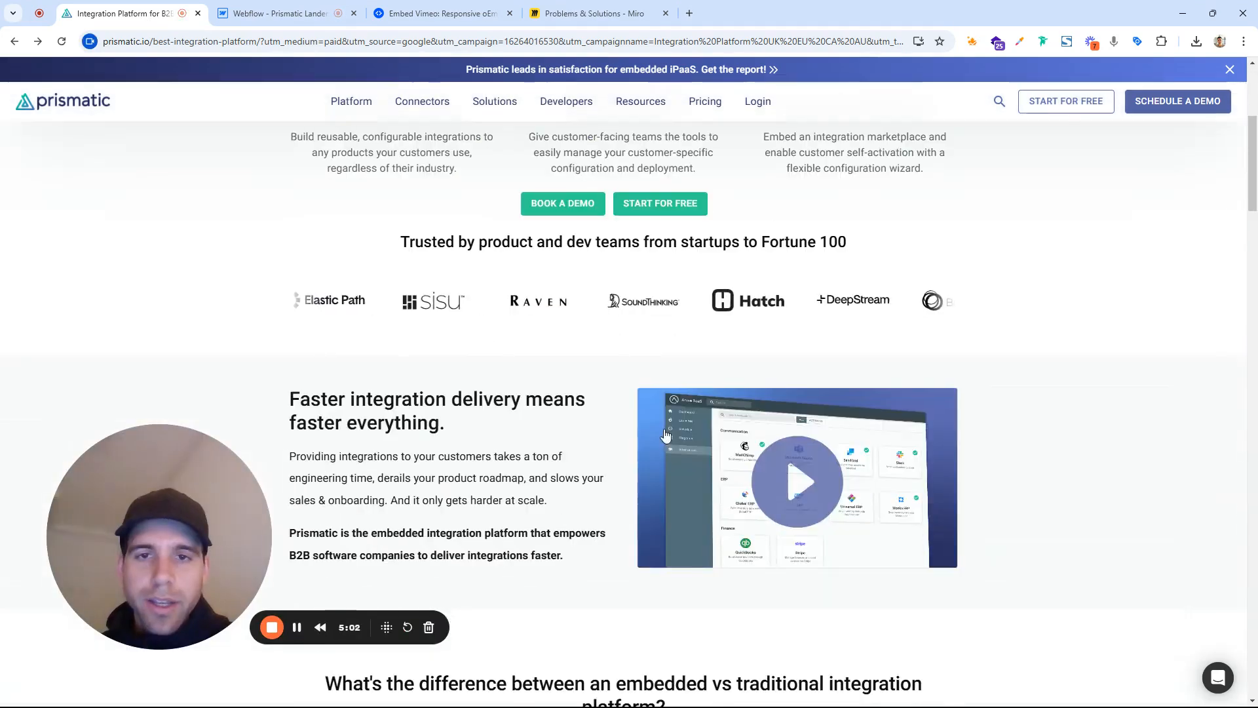
drag(519, 243, 824, 245)
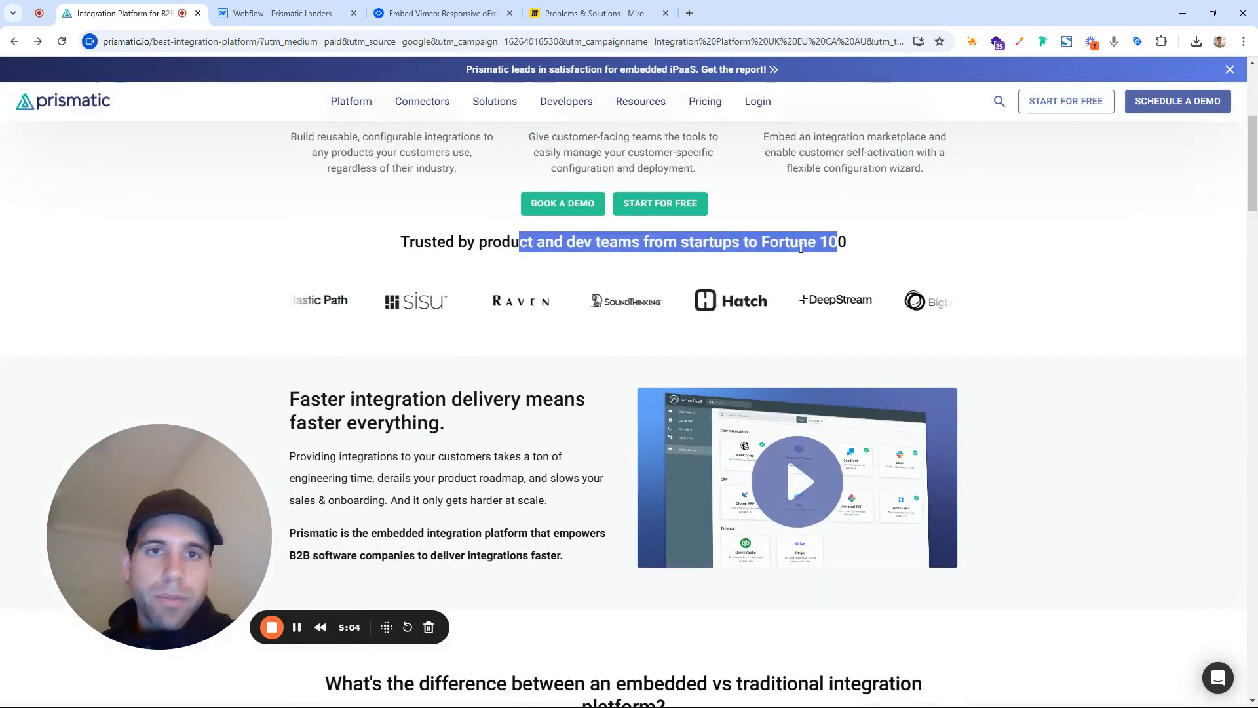
scroll(655, 196, up, 3)
click(282, 13)
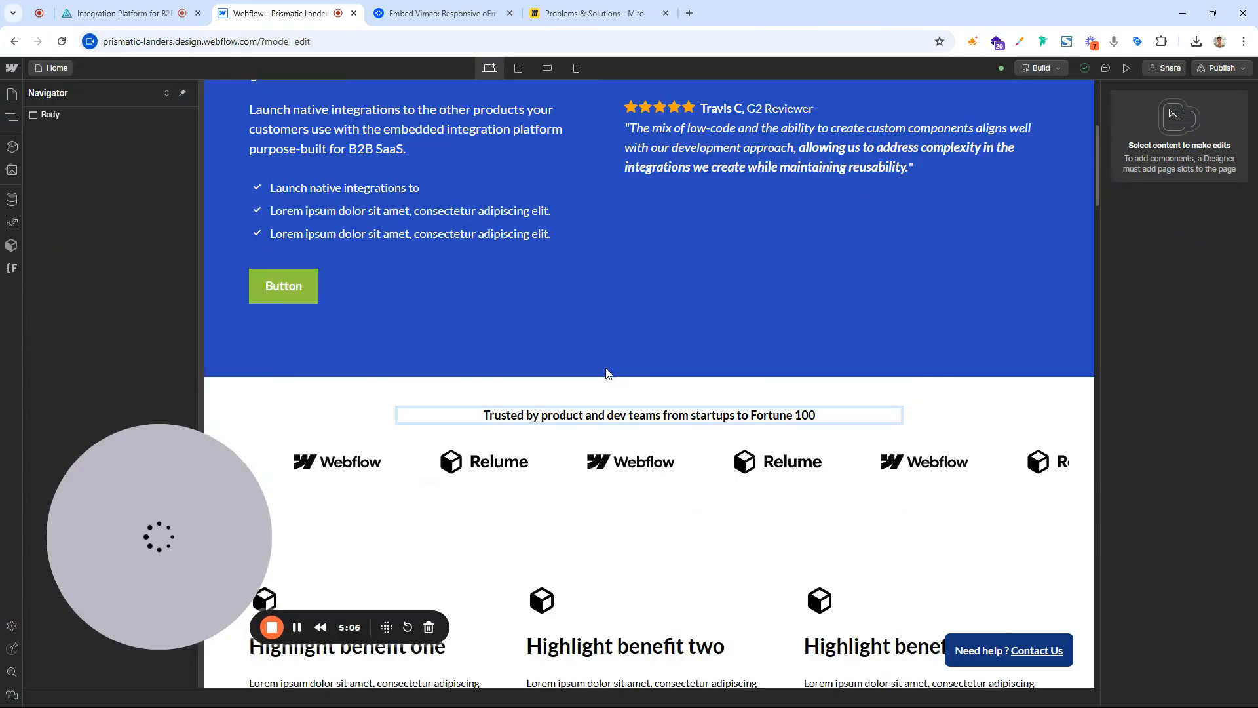
Open the image assets for replacing the first Webflow logo in the template's logo strip
scroll(606, 374, down, 2)
click(348, 359)
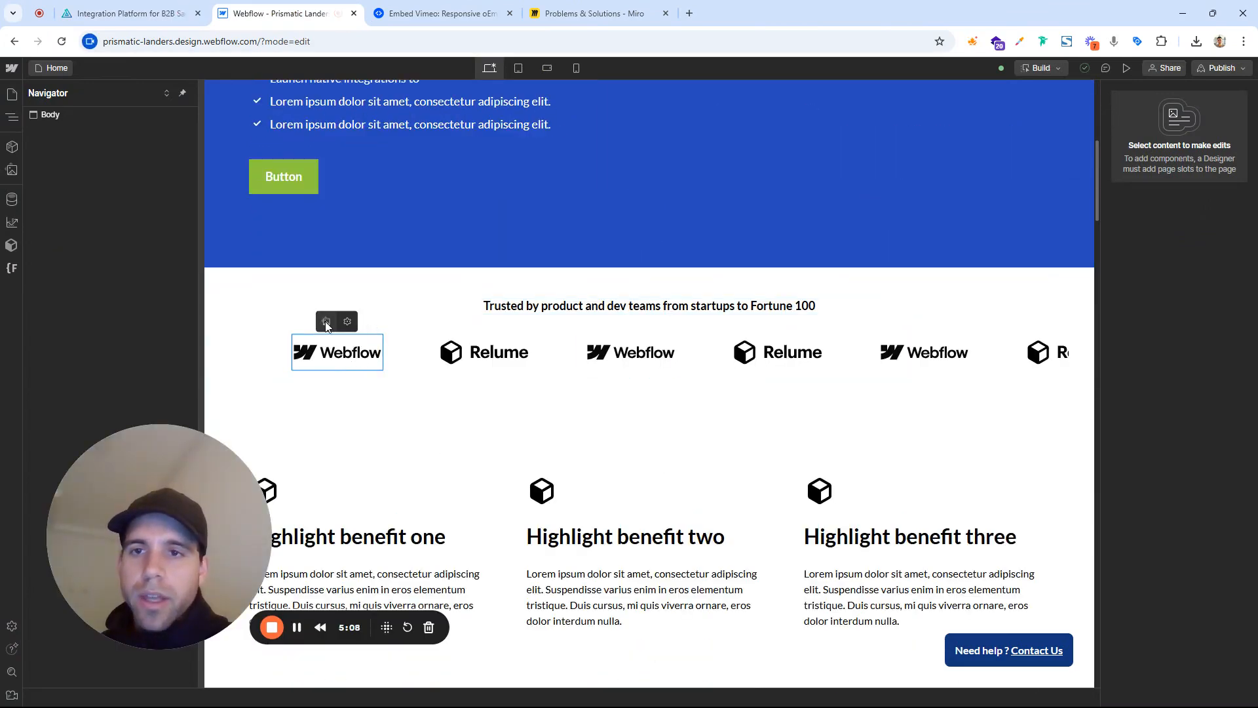
click(326, 323)
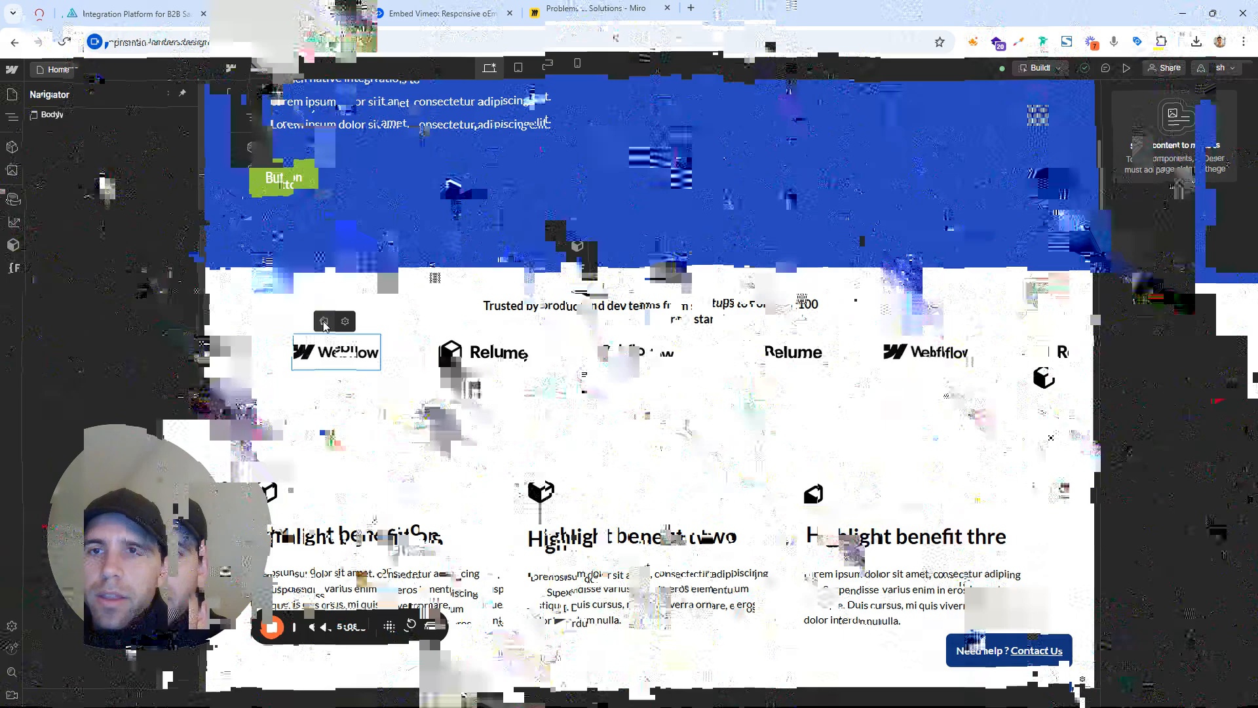
Save the Prismatic page to the Downloads folder as a complete webpage named "Integration Platform for B2B SaaS _ Prismatic.html"
right_click(457, 301)
click(506, 379)
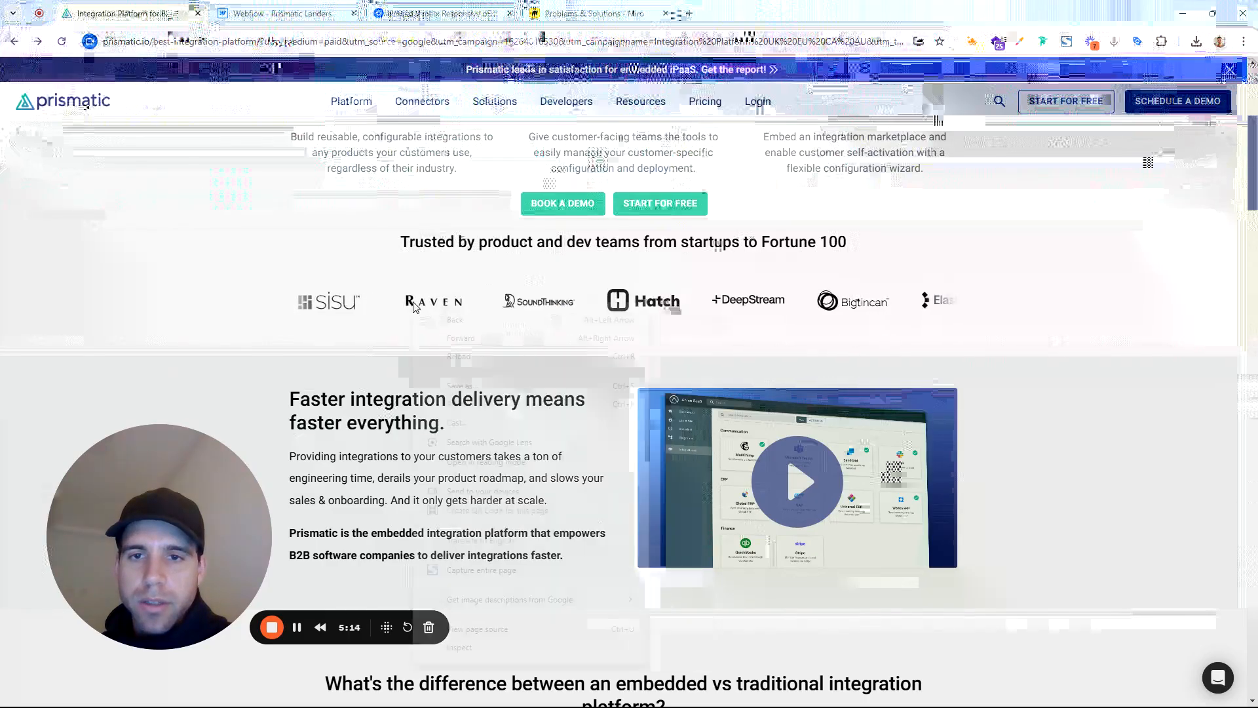
click(786, 497)
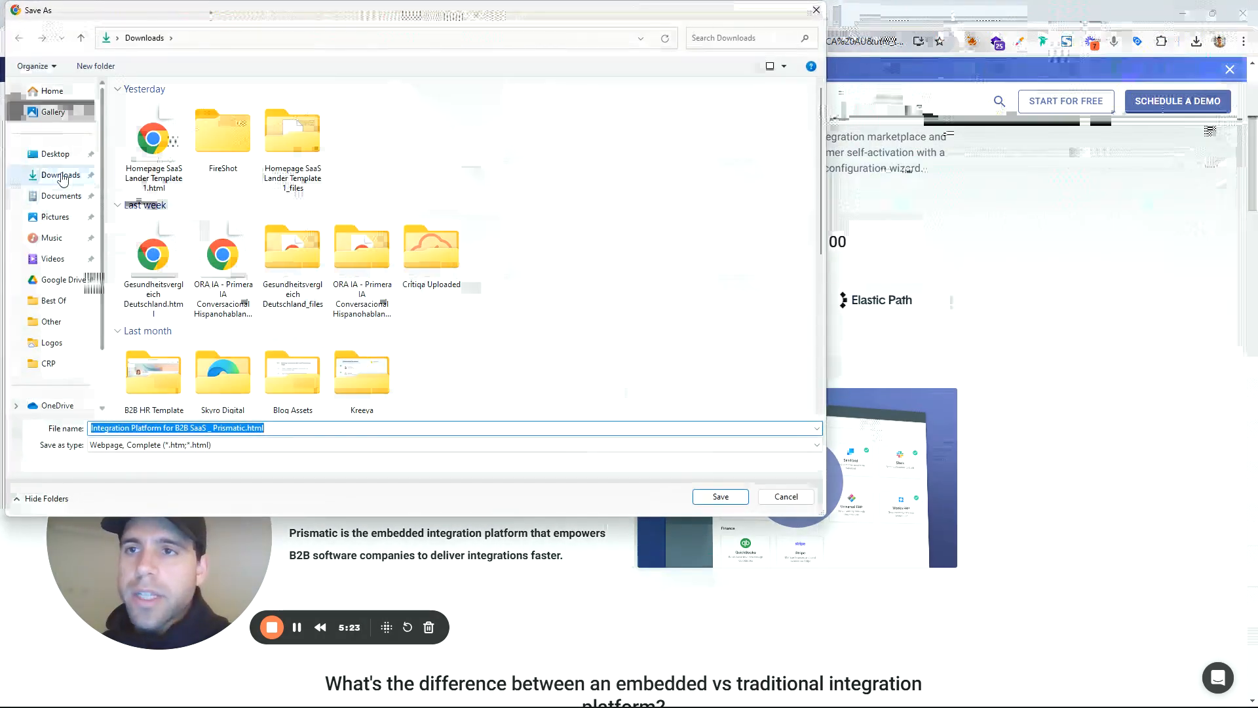
click(62, 176)
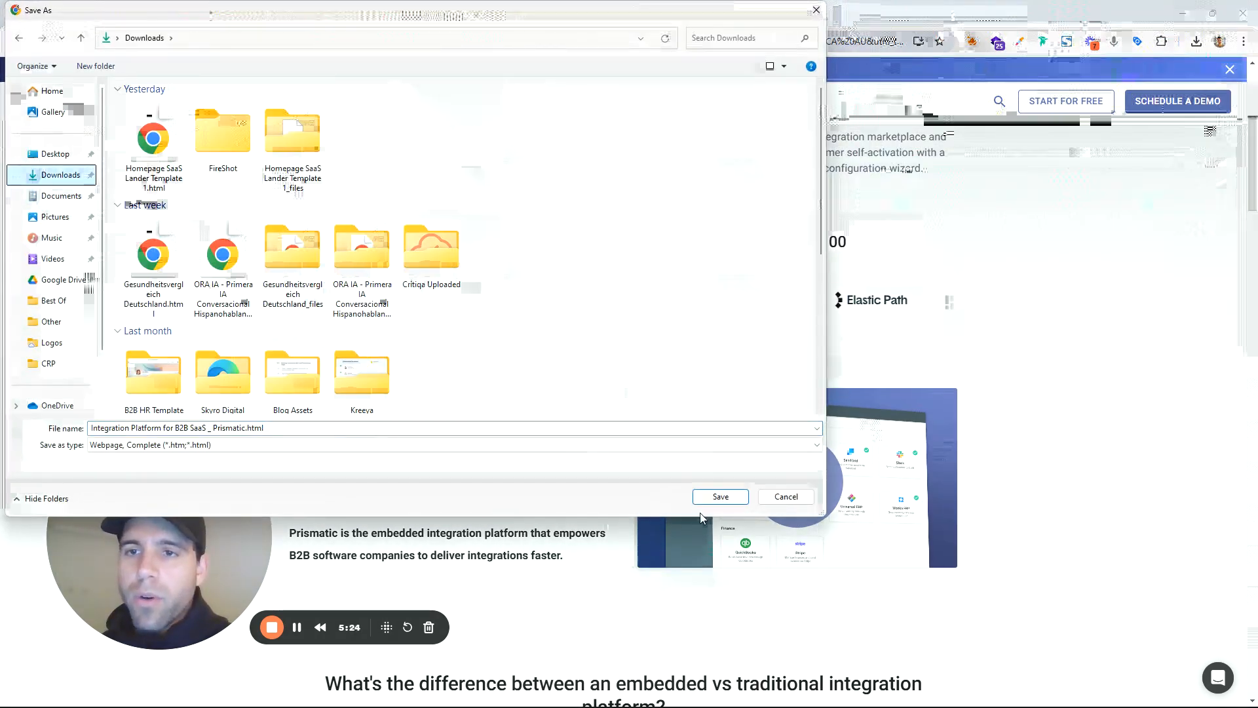
click(734, 501)
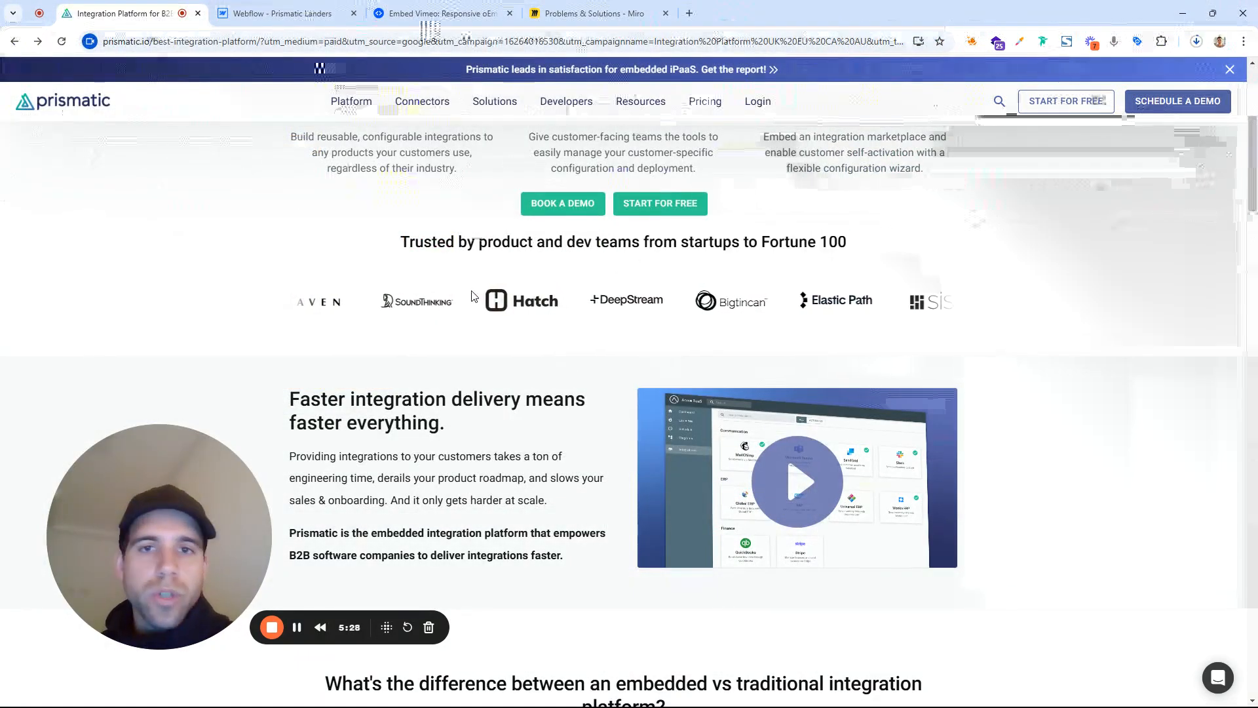
Save the Prismatic page's Flexible Integration Designer image to the Downloads folder as integration-designer.png
scroll(486, 323, down, 3)
scroll(534, 262, up, 3)
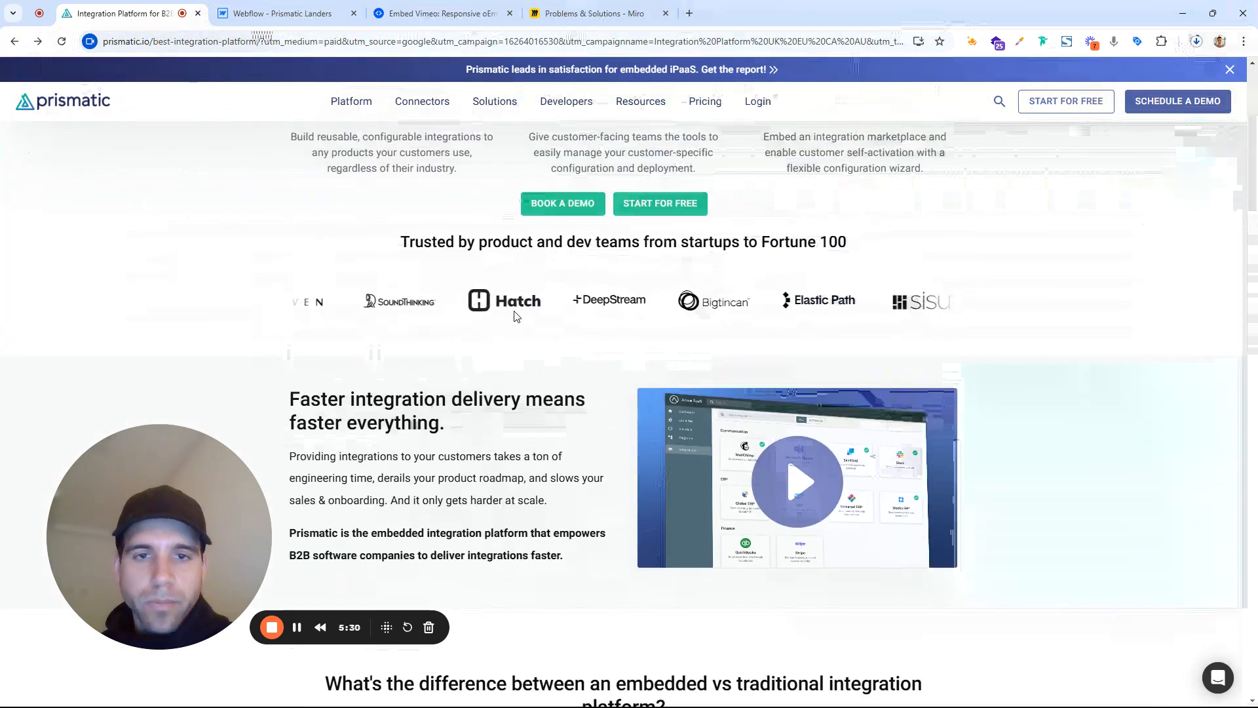
scroll(983, 289, down, 12)
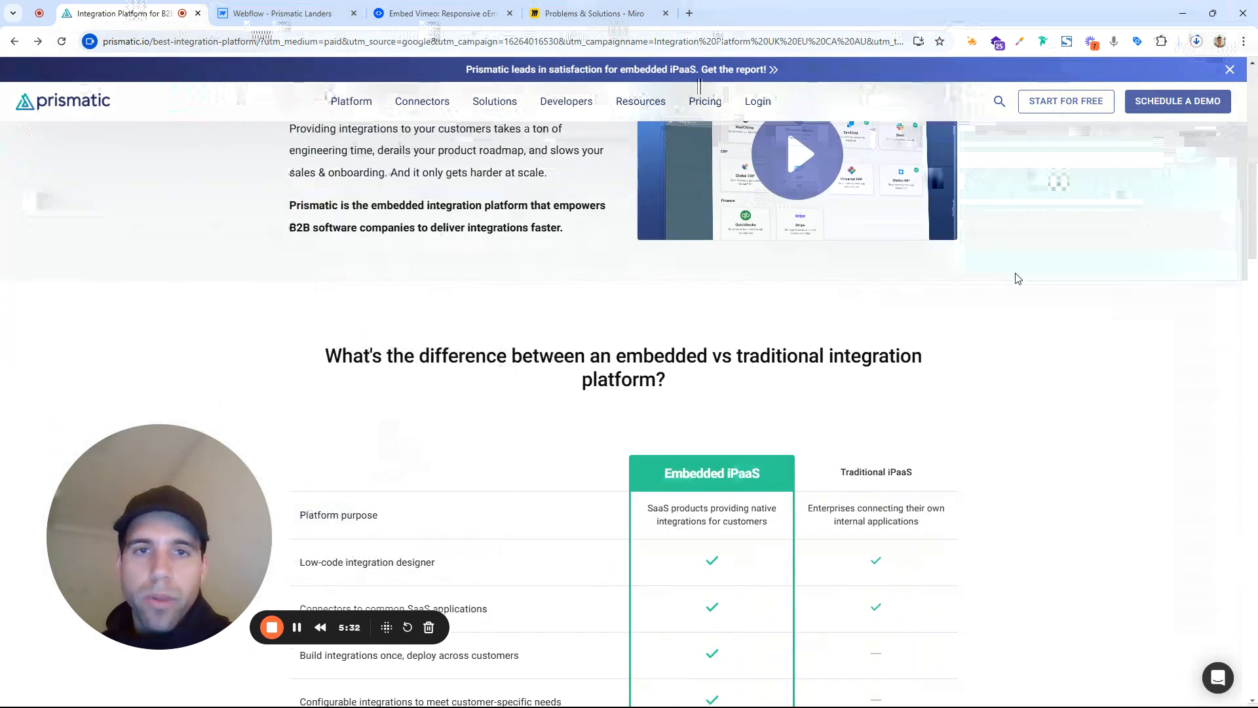
scroll(966, 297, down, 9)
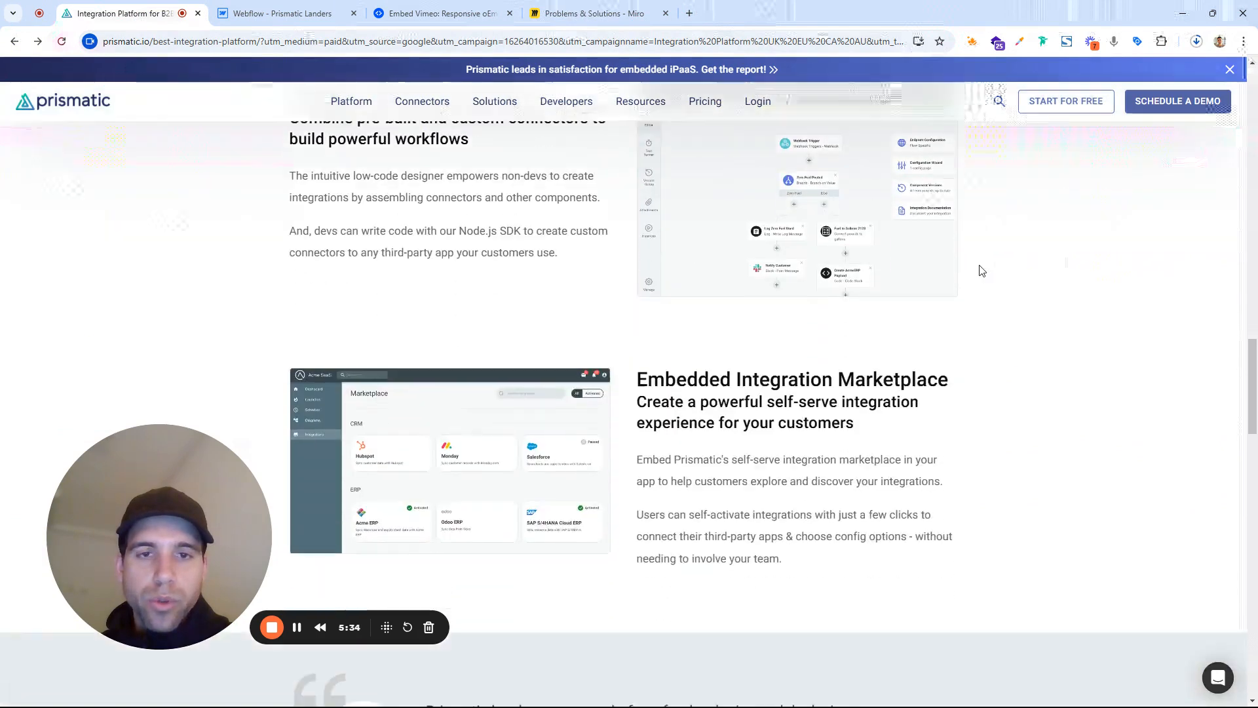
right_click(816, 205)
click(878, 235)
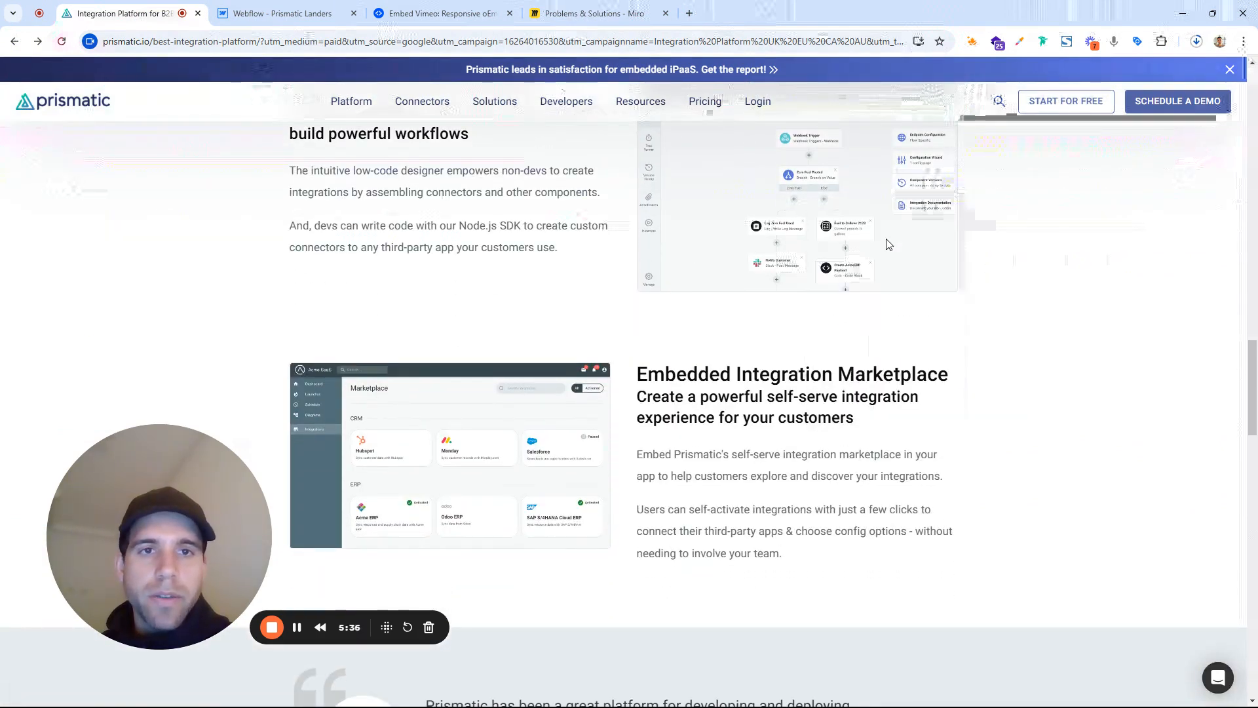
click(58, 176)
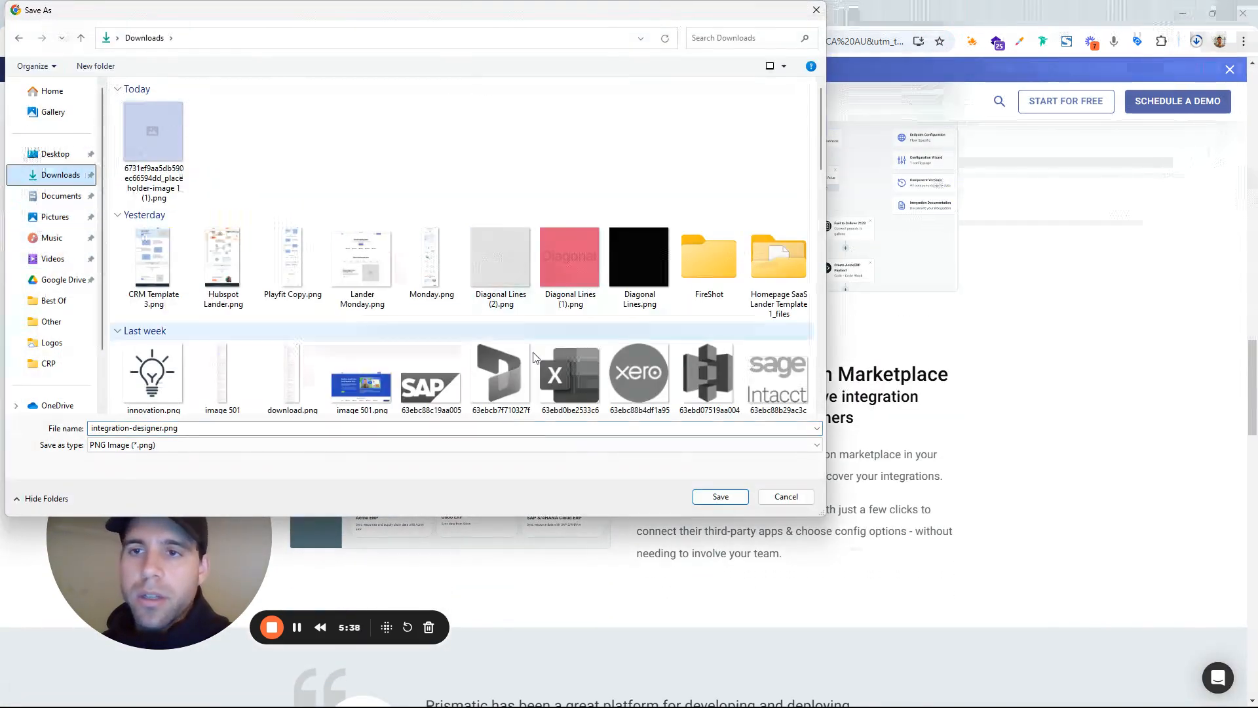
click(719, 496)
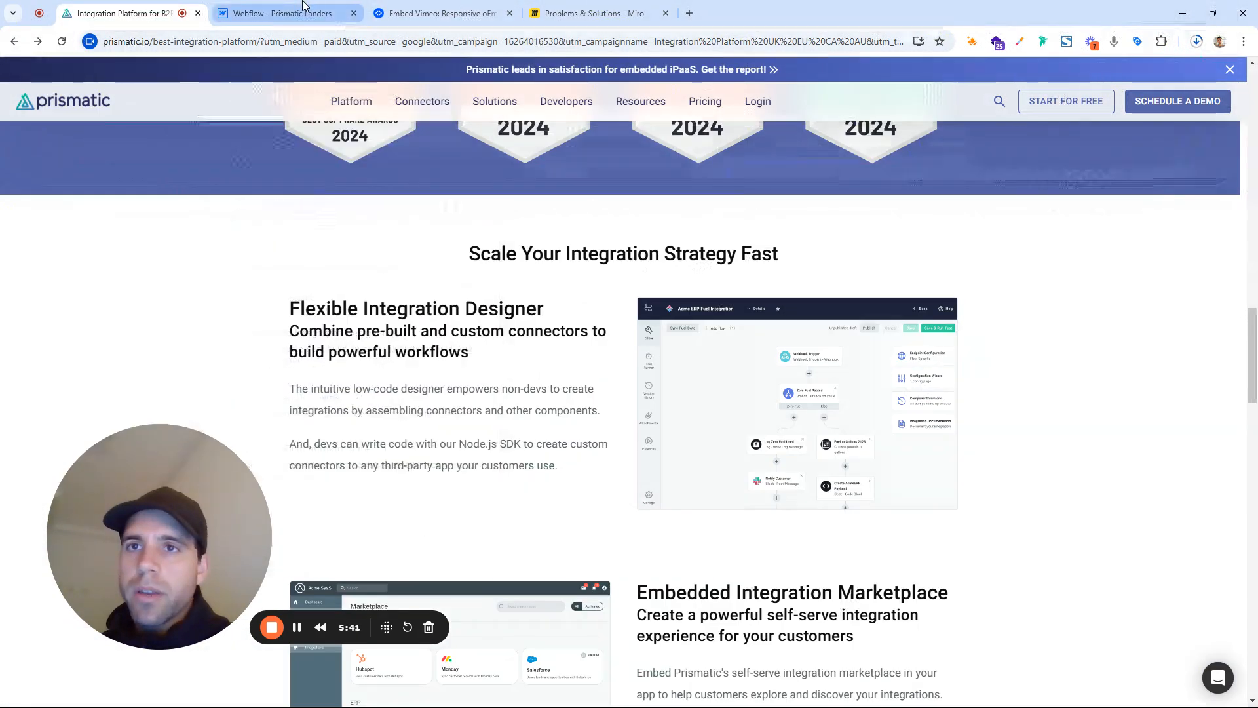
Replace the first benefit heading in the Webflow template with Prismatic's heading "Build integrations easily"
key(ctrl+Tab)
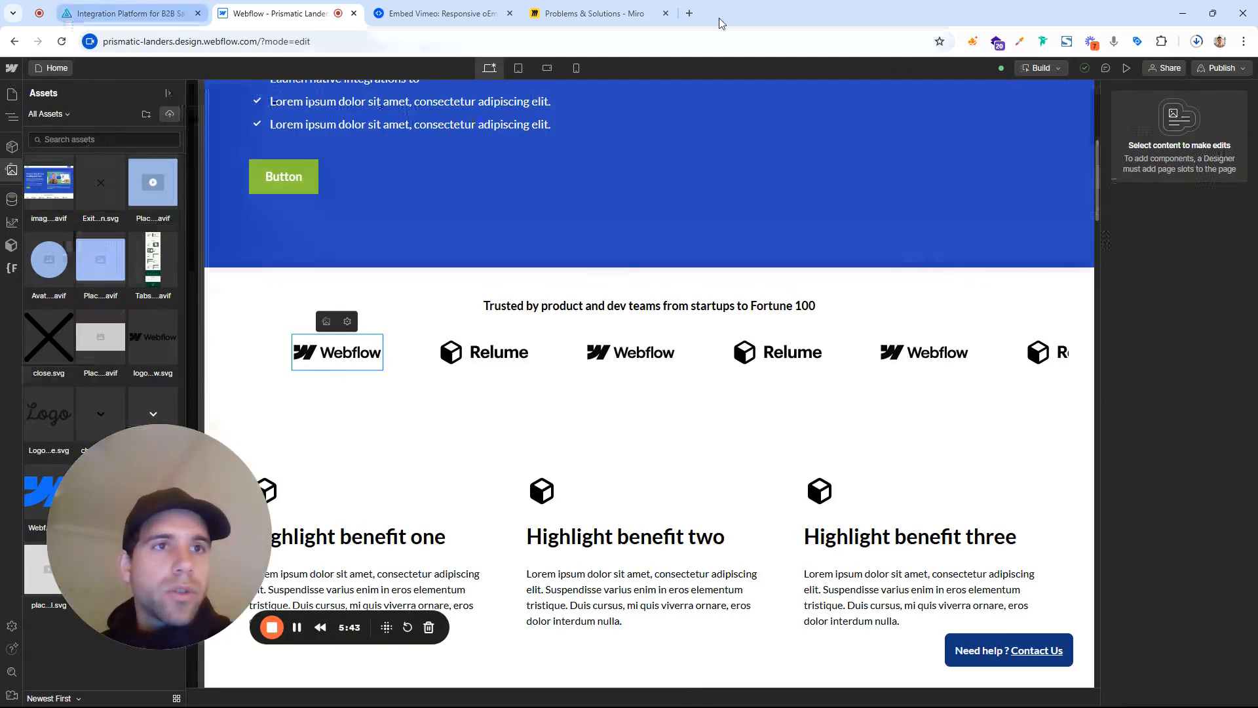
click(541, 308)
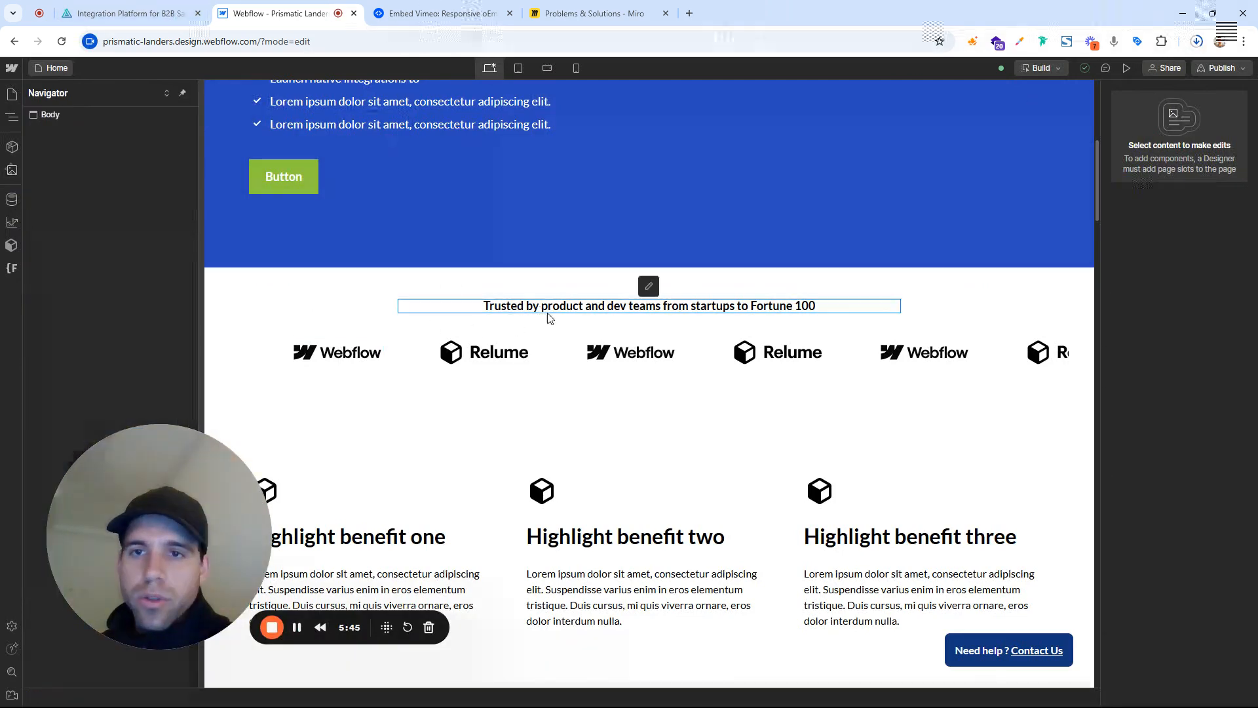
scroll(563, 352, down, 2)
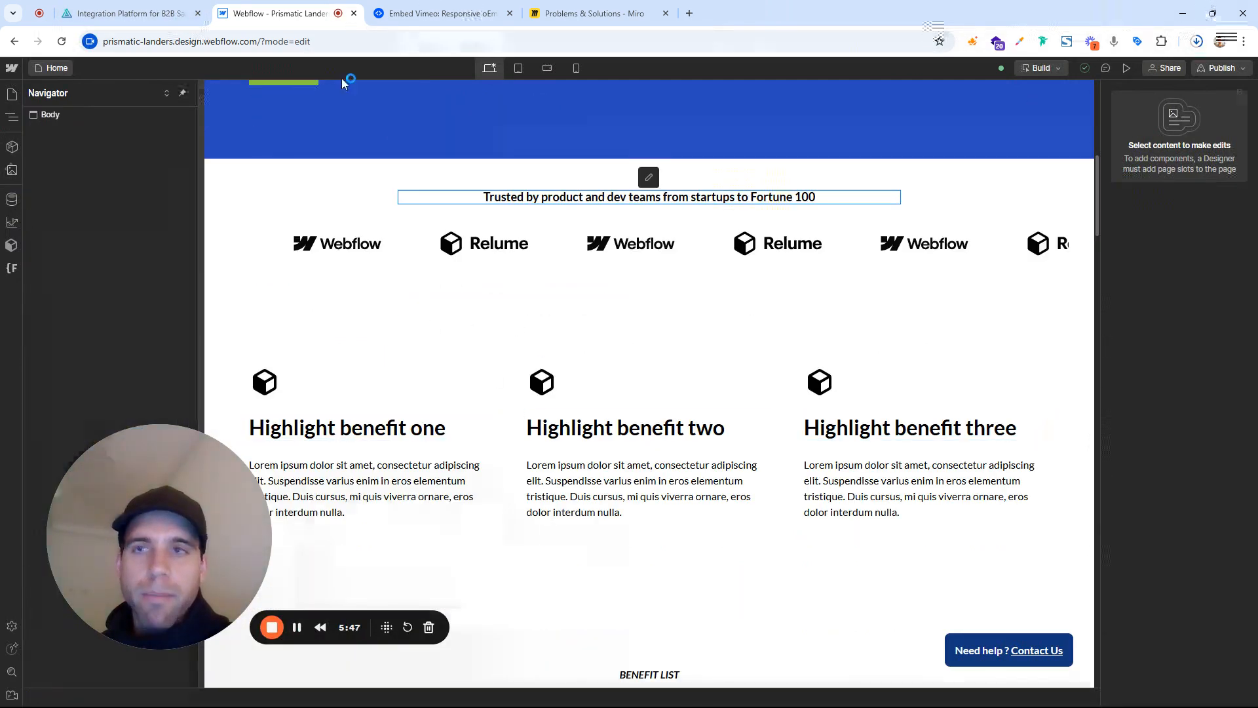
click(169, 5)
scroll(600, 280, up, 13)
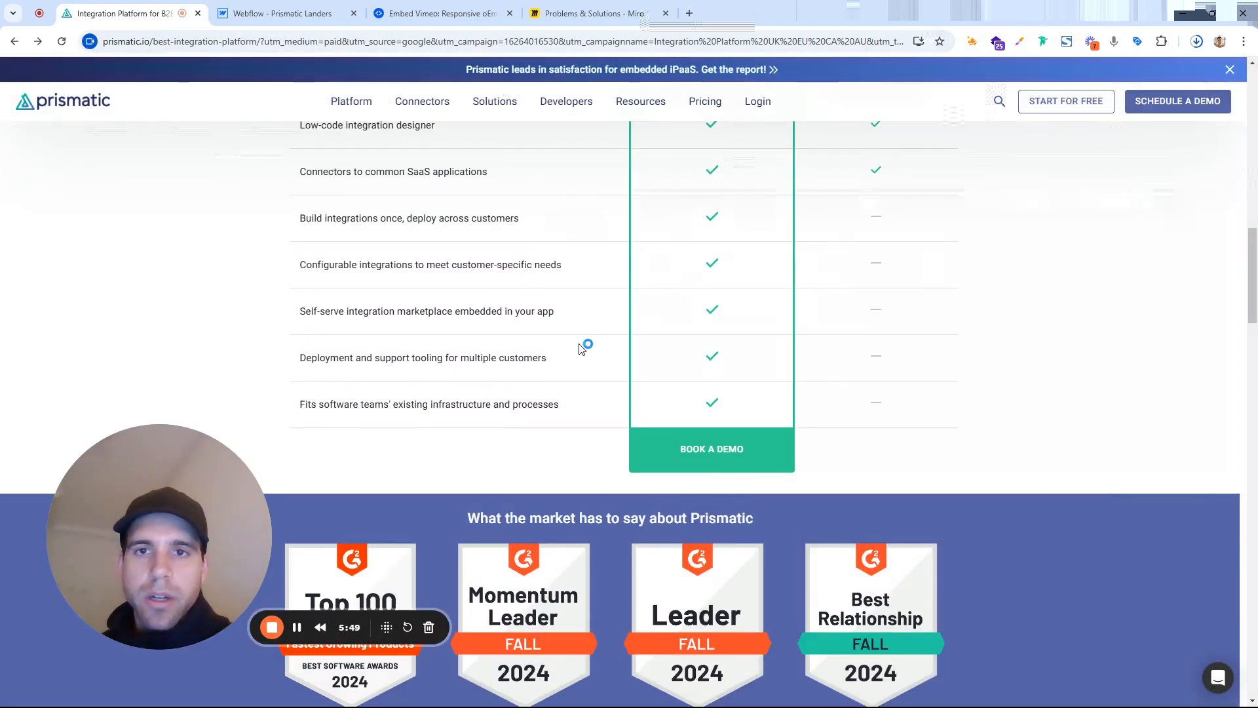
scroll(579, 348, up, 8)
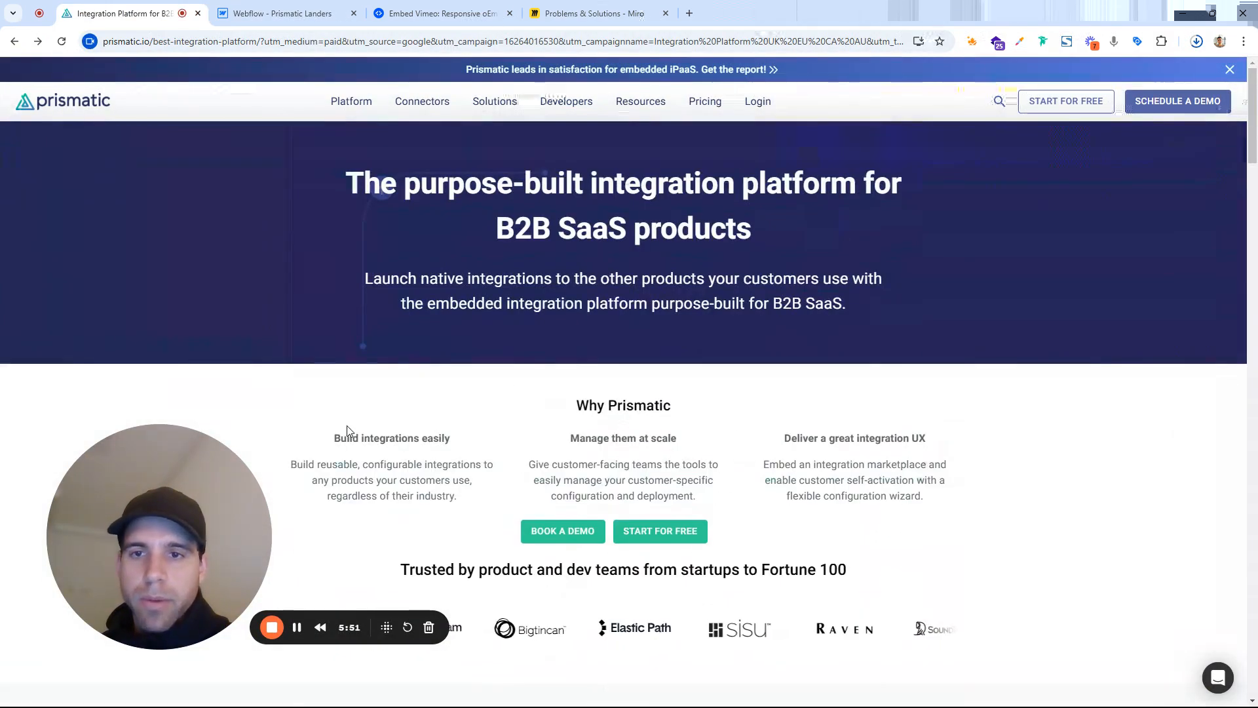
click(282, 13)
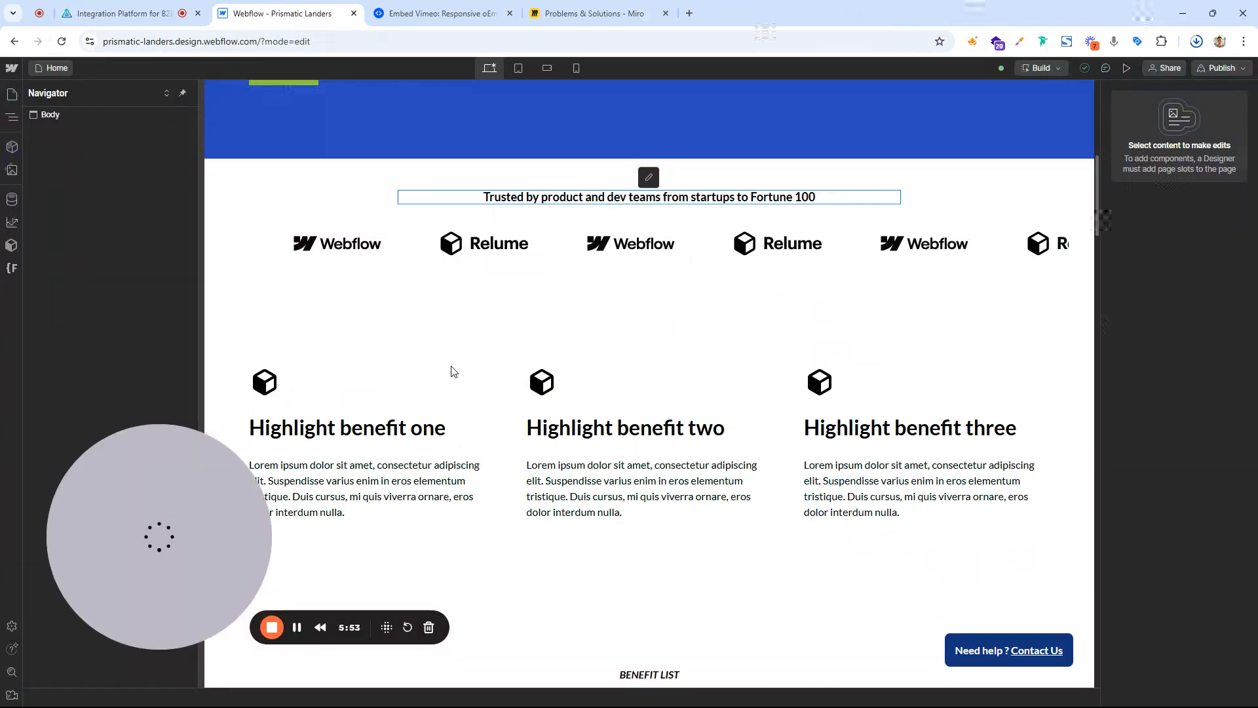
double_click(364, 430)
key(ctrl+v)
Try to select only the description under "Build integrations easily" on the Prismatic page
click(153, 5)
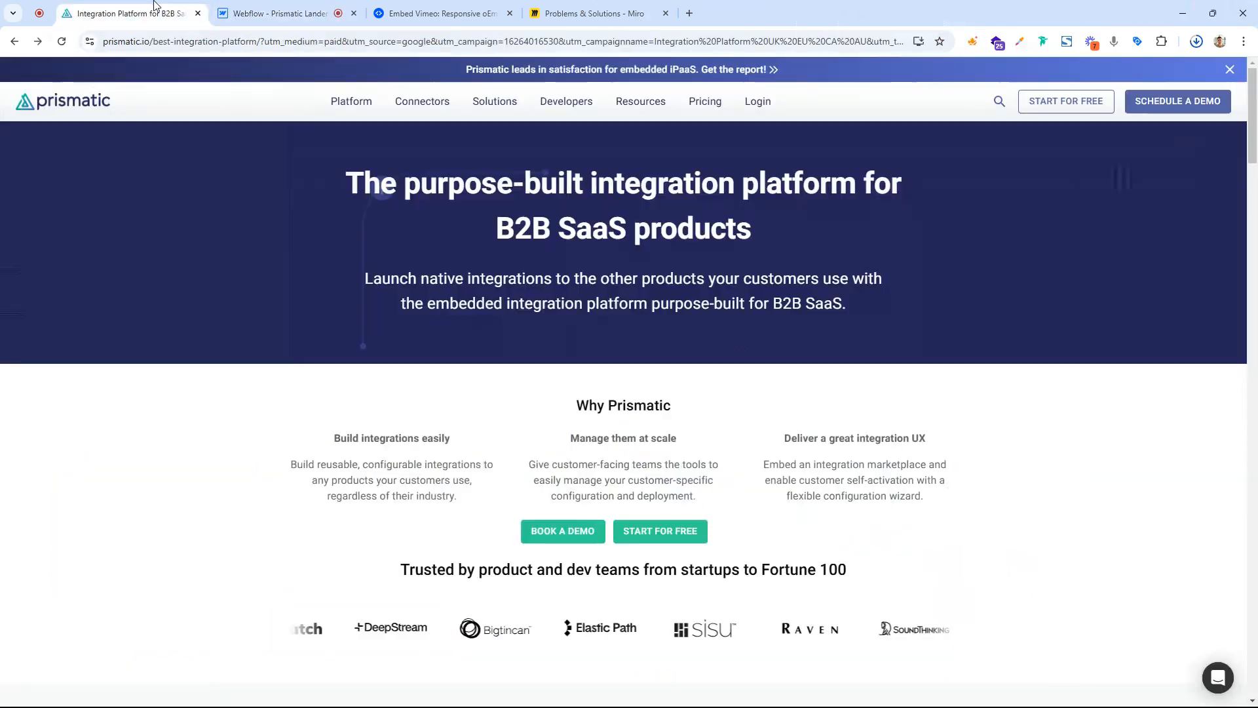
drag(289, 465, 459, 499)
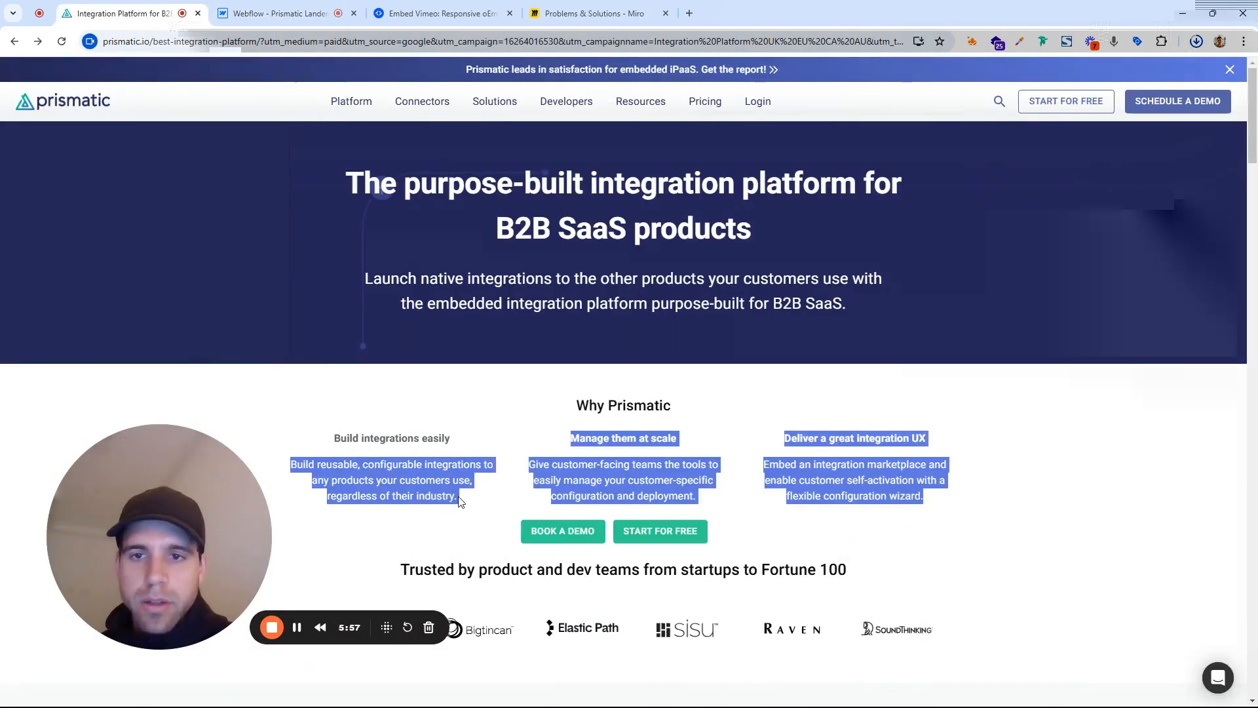
scroll(465, 498, down, 3)
click(469, 264)
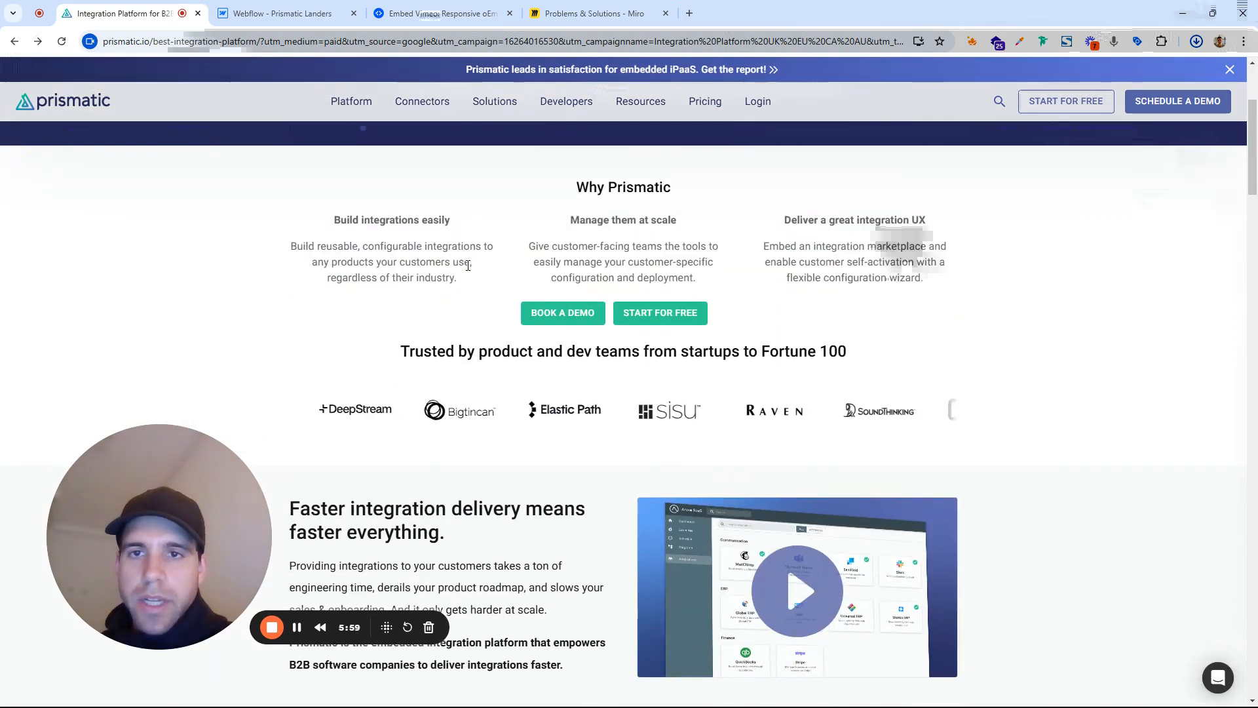
drag(291, 247, 459, 281)
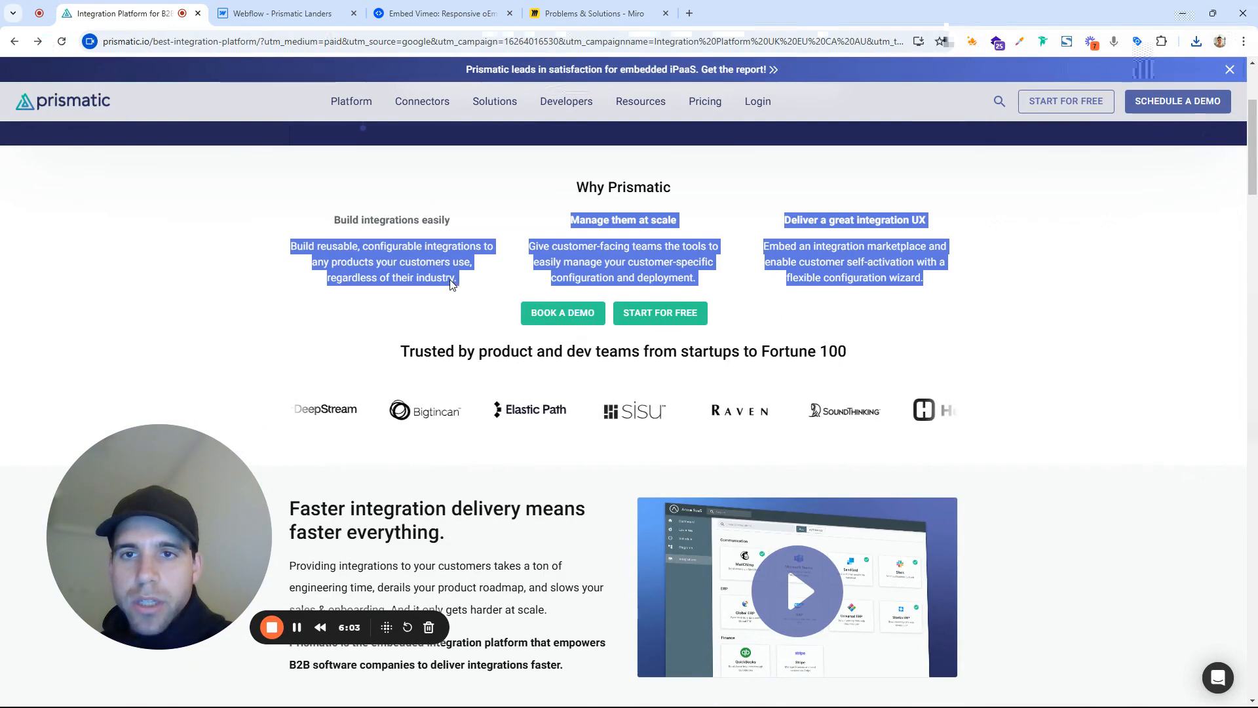
click(457, 287)
drag(291, 247, 422, 282)
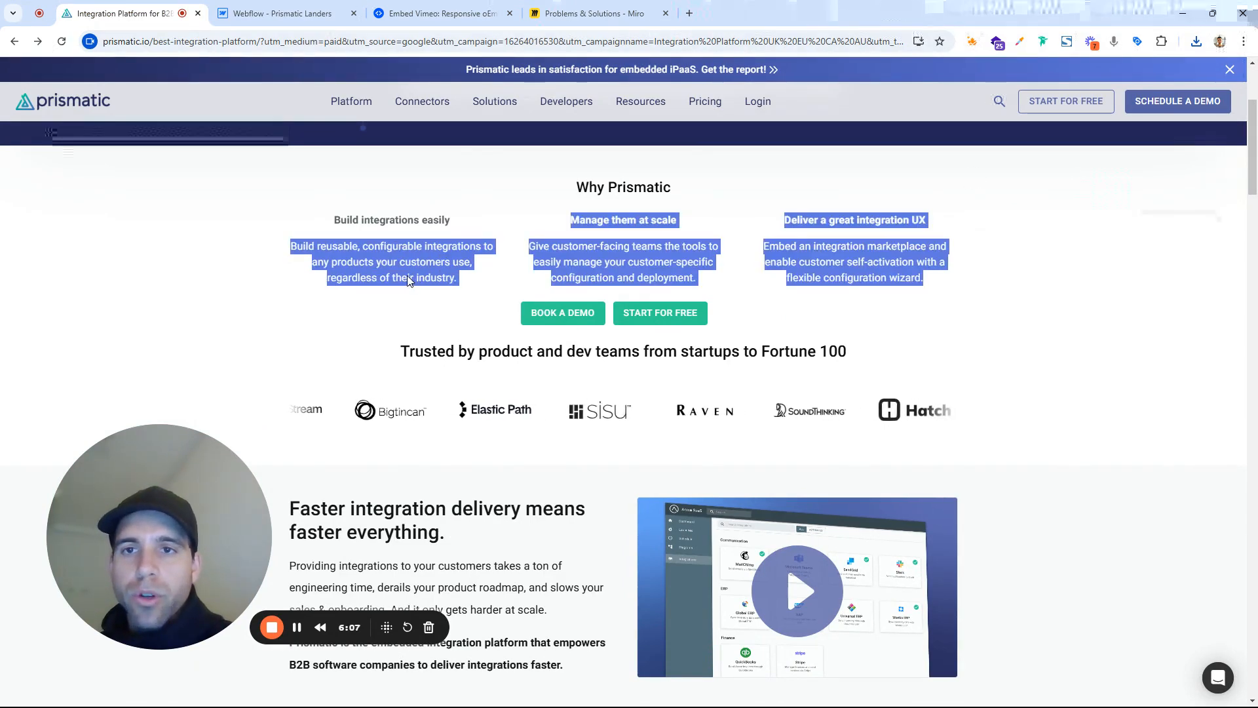
Fill the template's second benefit with Prismatic's heading "Manage them at scale" and its description about giving customer-facing teams tools
click(569, 257)
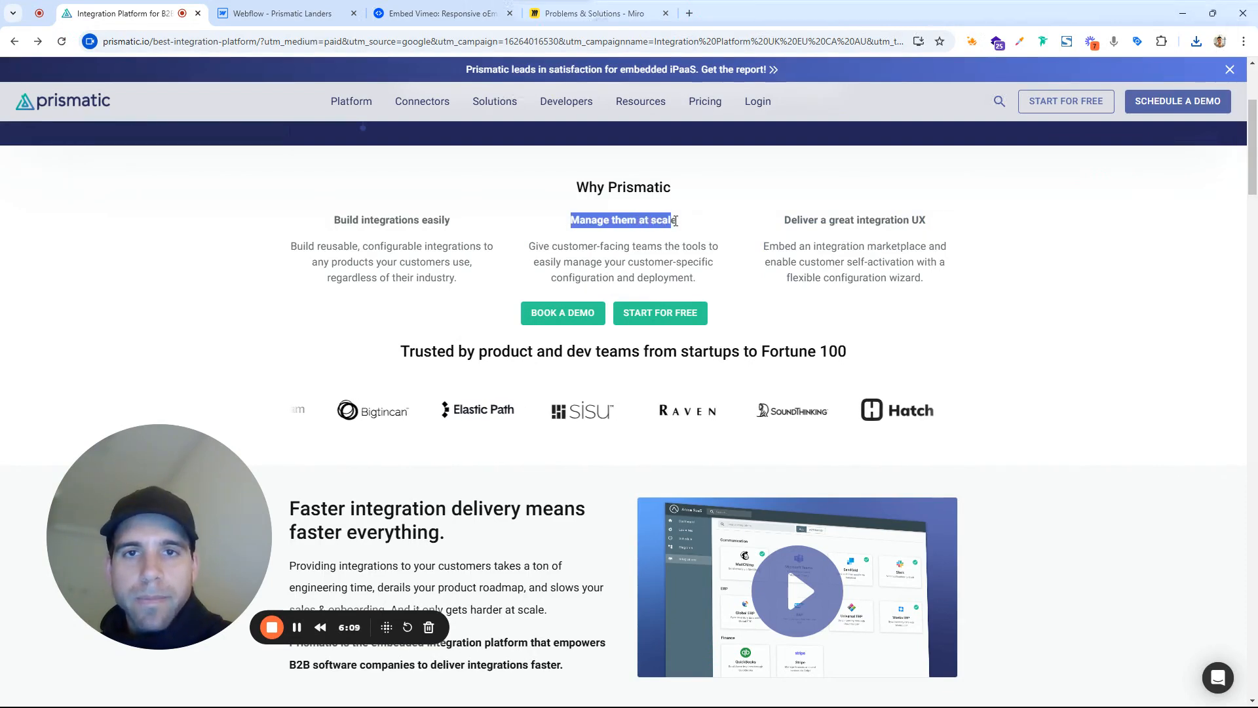
click(282, 13)
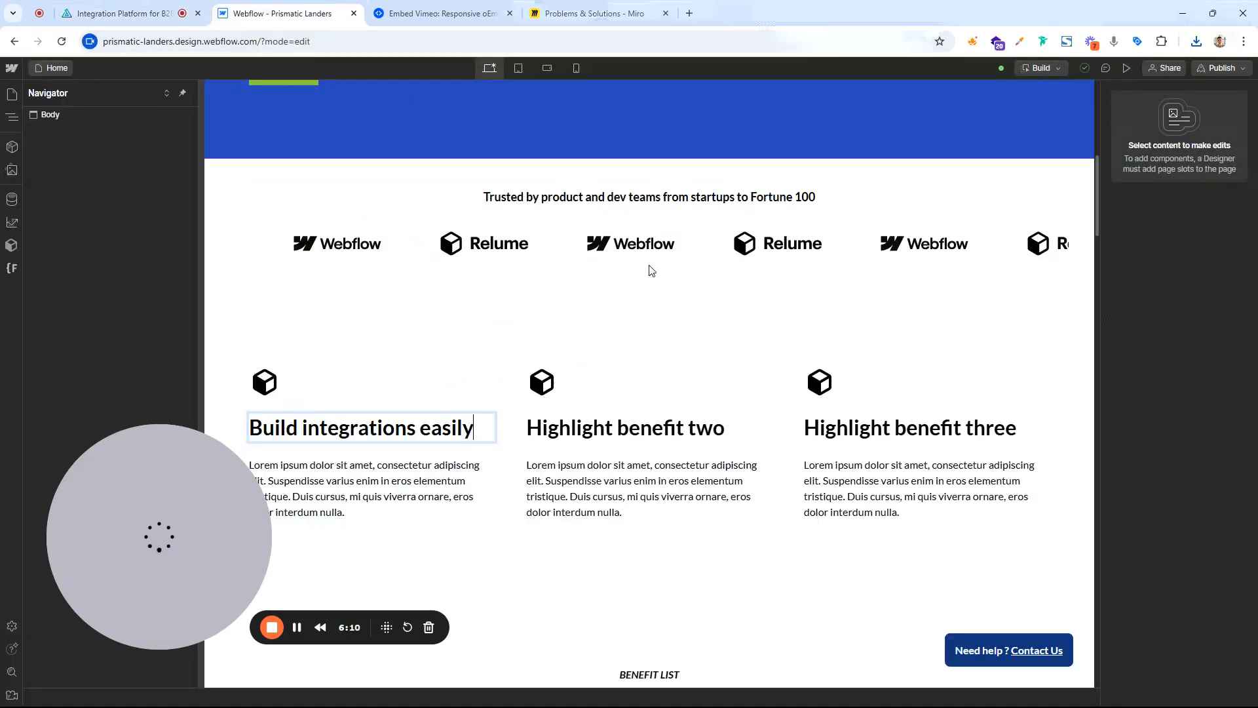
click(577, 430)
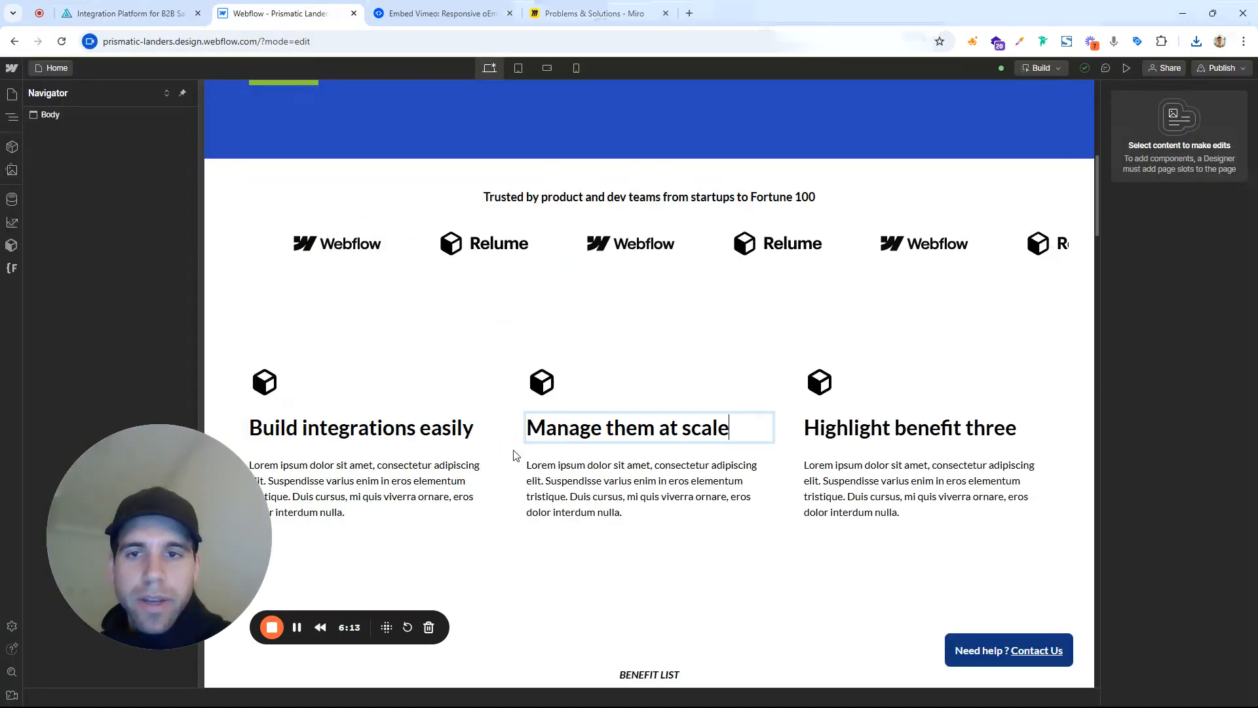
click(126, 14)
drag(531, 243, 656, 271)
key(ctrl+c)
click(282, 13)
key(ctrl+v)
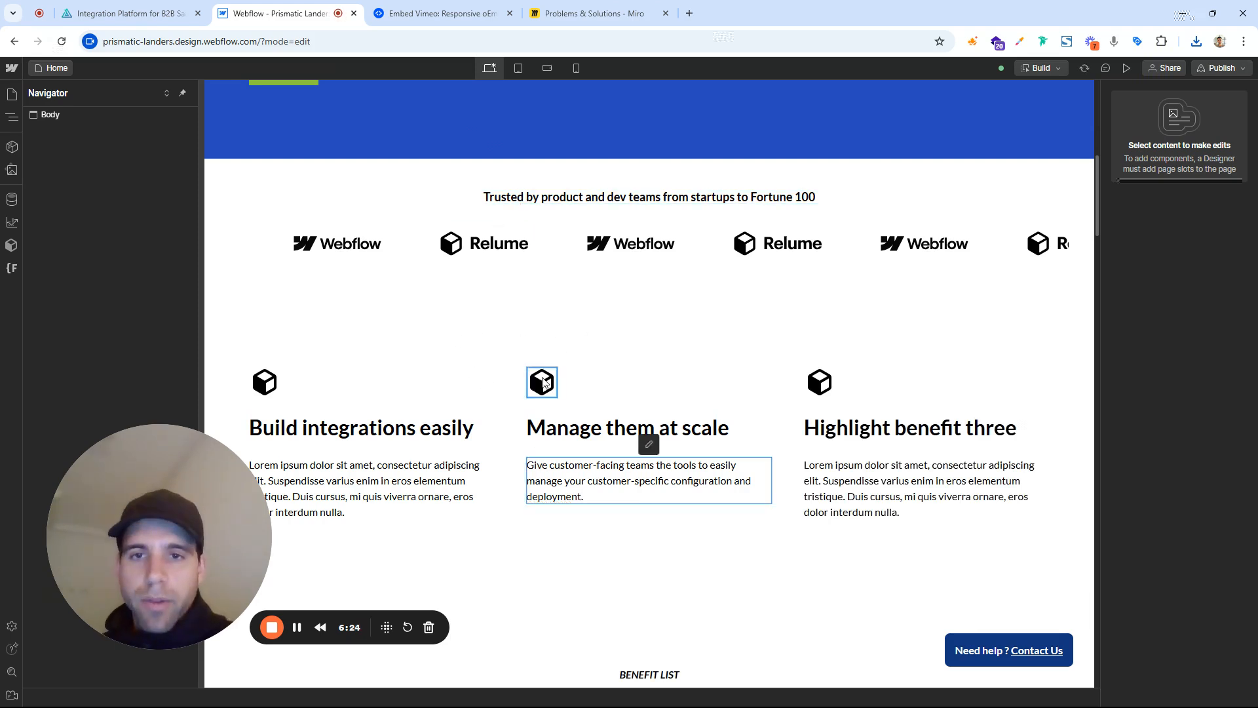
Replace the third benefit heading in the Webflow template with Prismatic's heading "Deliver a great integration UX"
click(831, 388)
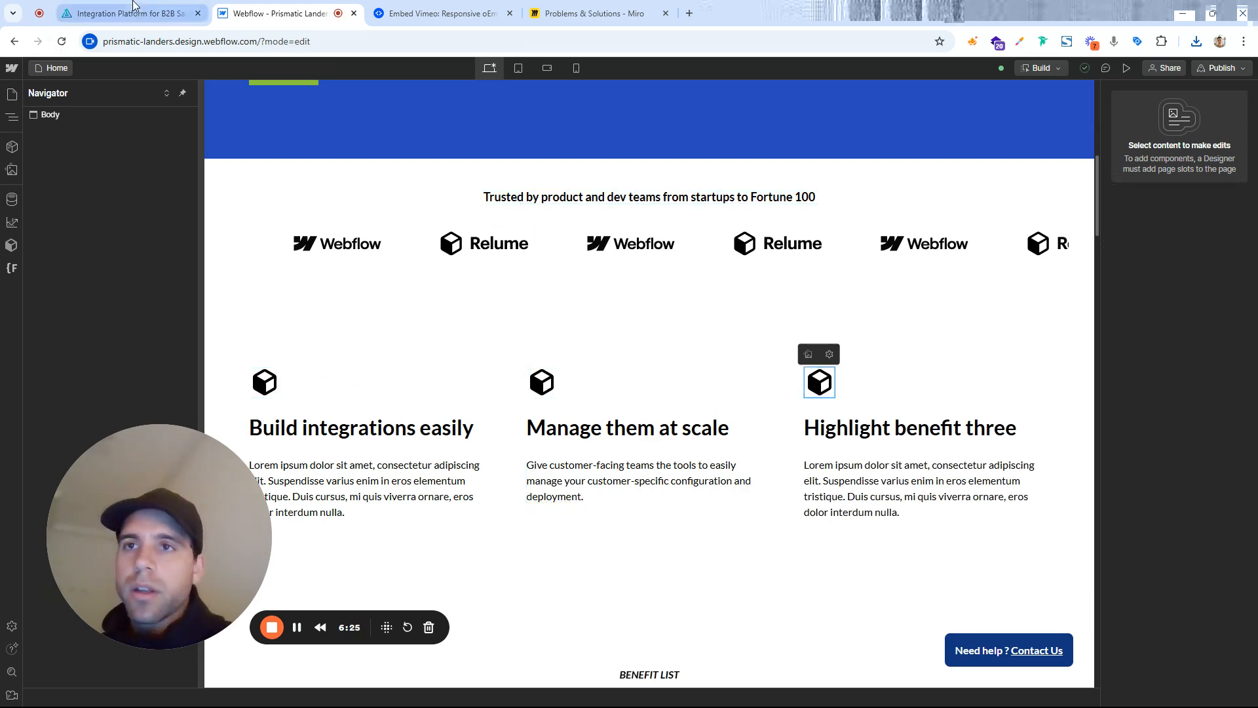
scroll(416, 370, up, 2)
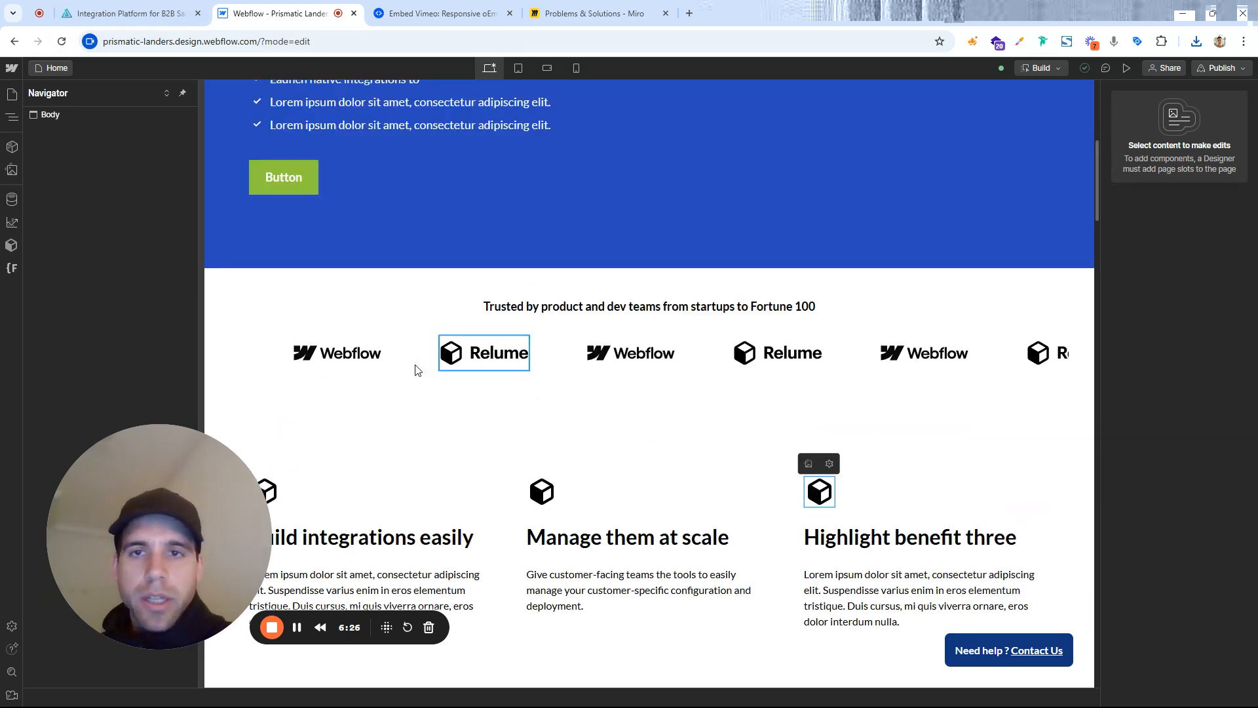
scroll(360, 210, up, 4)
click(169, 8)
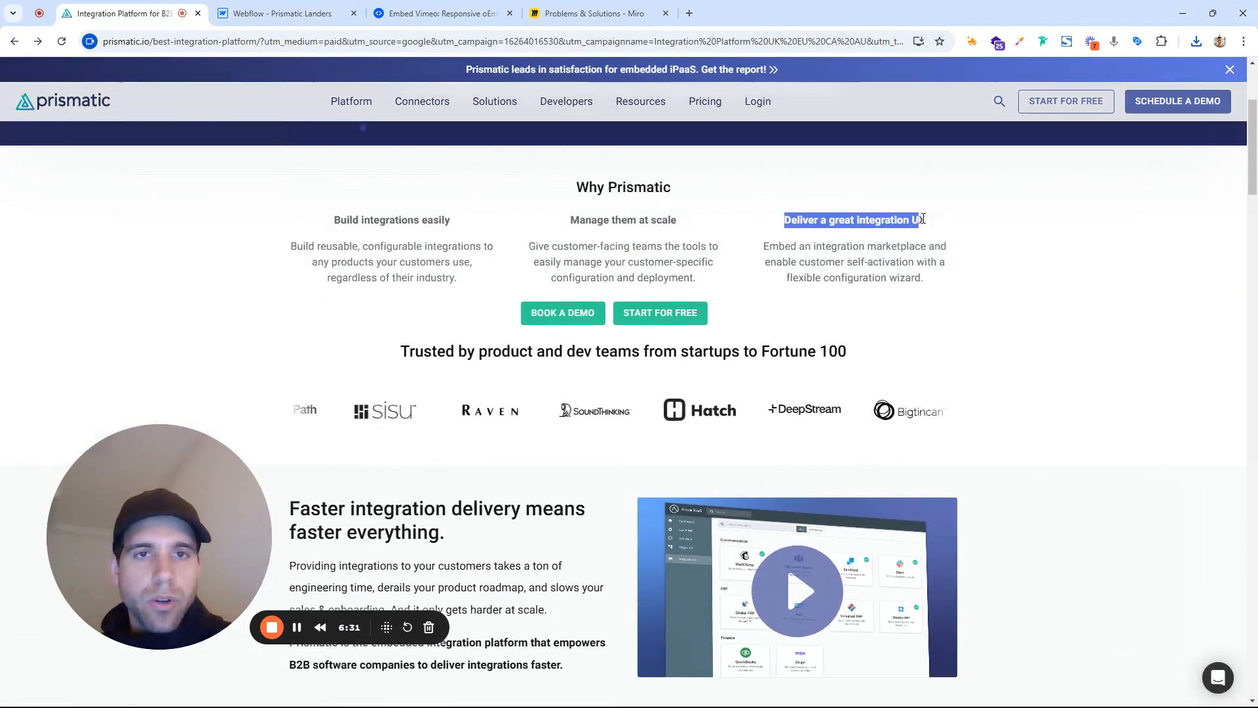
click(282, 13)
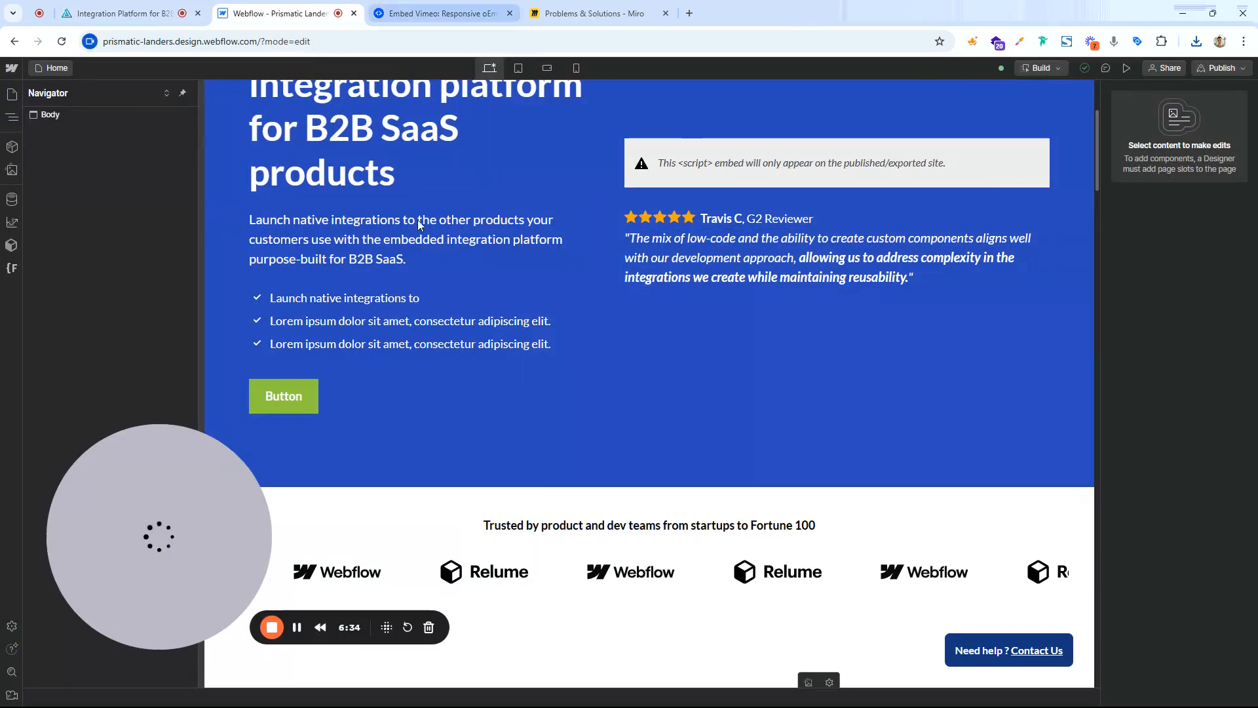
scroll(700, 321, down, 5)
triple_click(854, 331)
key(ctrl+v)
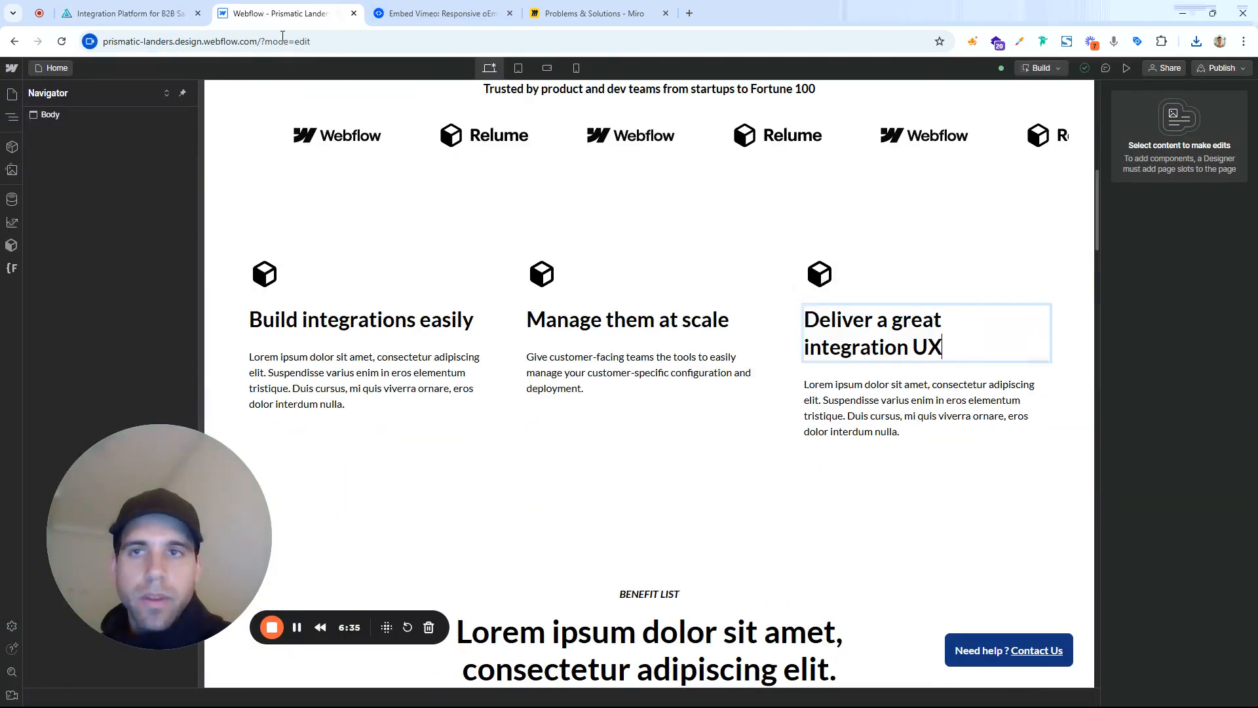
Replace the third benefit's placeholder description with Prismatic's text about embedding an integration marketplace
key(ctrl+shift+Tab)
drag(764, 247, 922, 283)
key(ctrl+Tab)
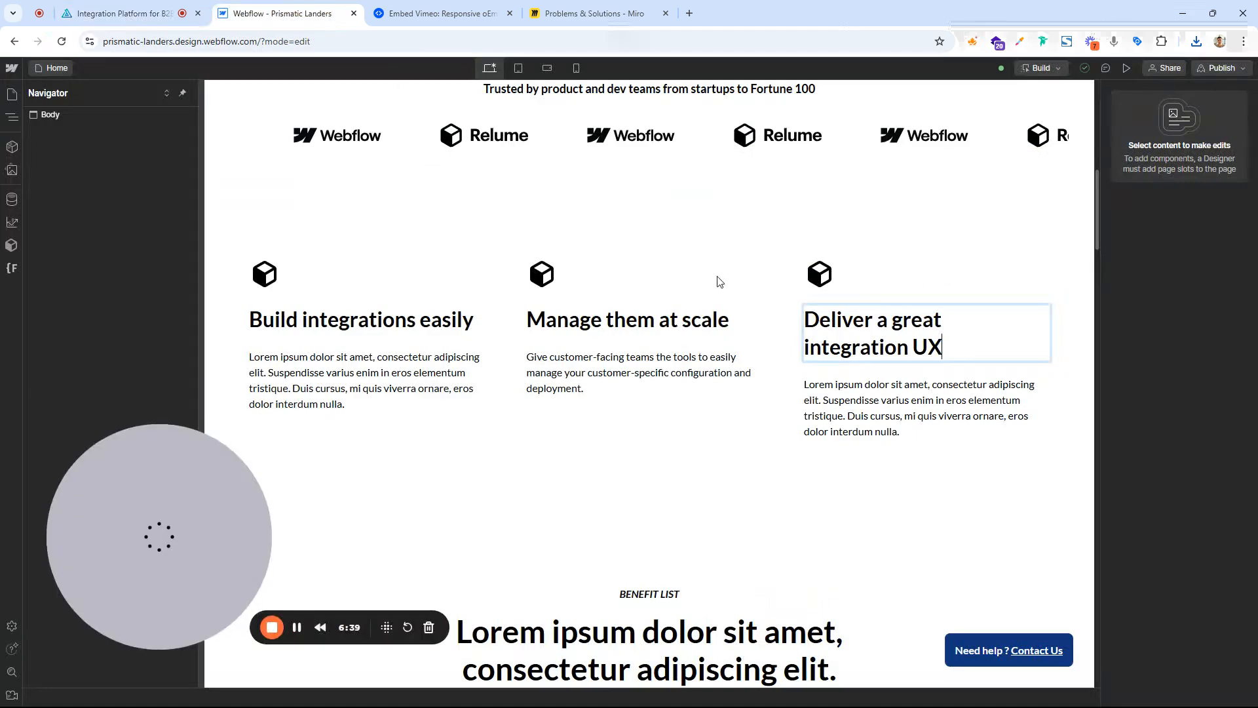
triple_click(829, 405)
key(ctrl+v)
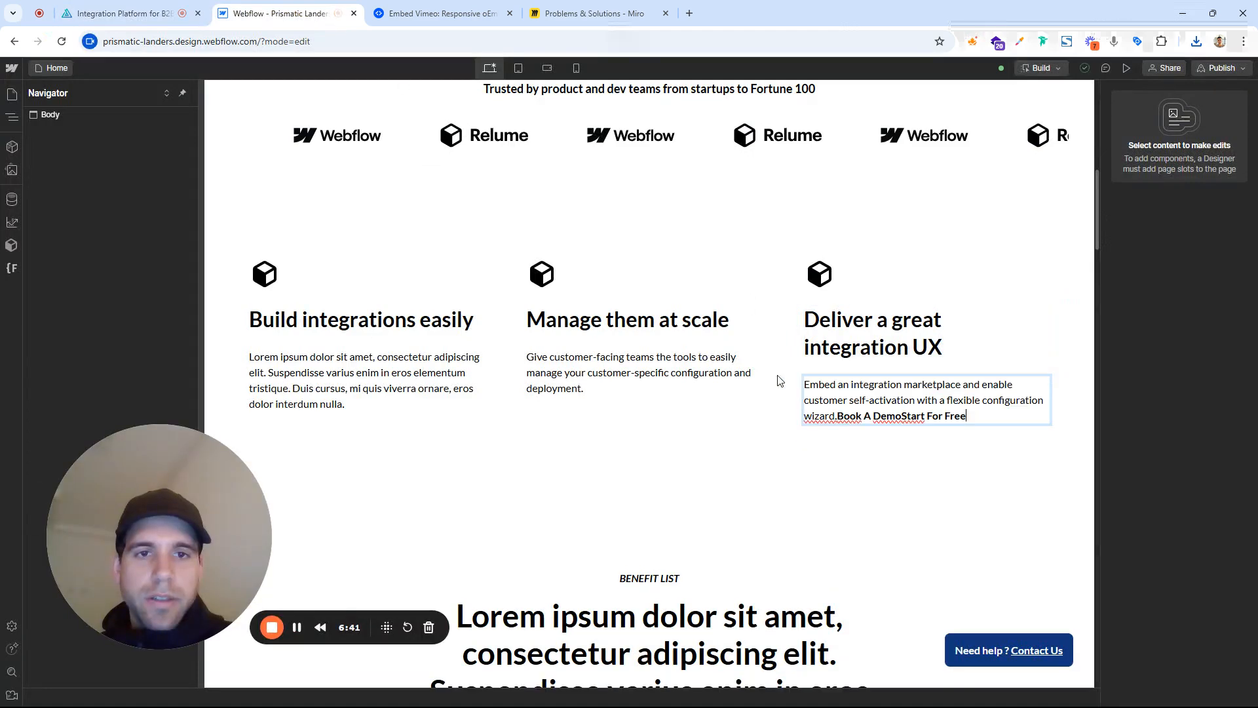
Paste Prismatic's "Build reusable, configurable integrations" text as the first benefit's description and remove "Book A DemoStart For Free" from the third's
click(155, 5)
drag(291, 246, 451, 273)
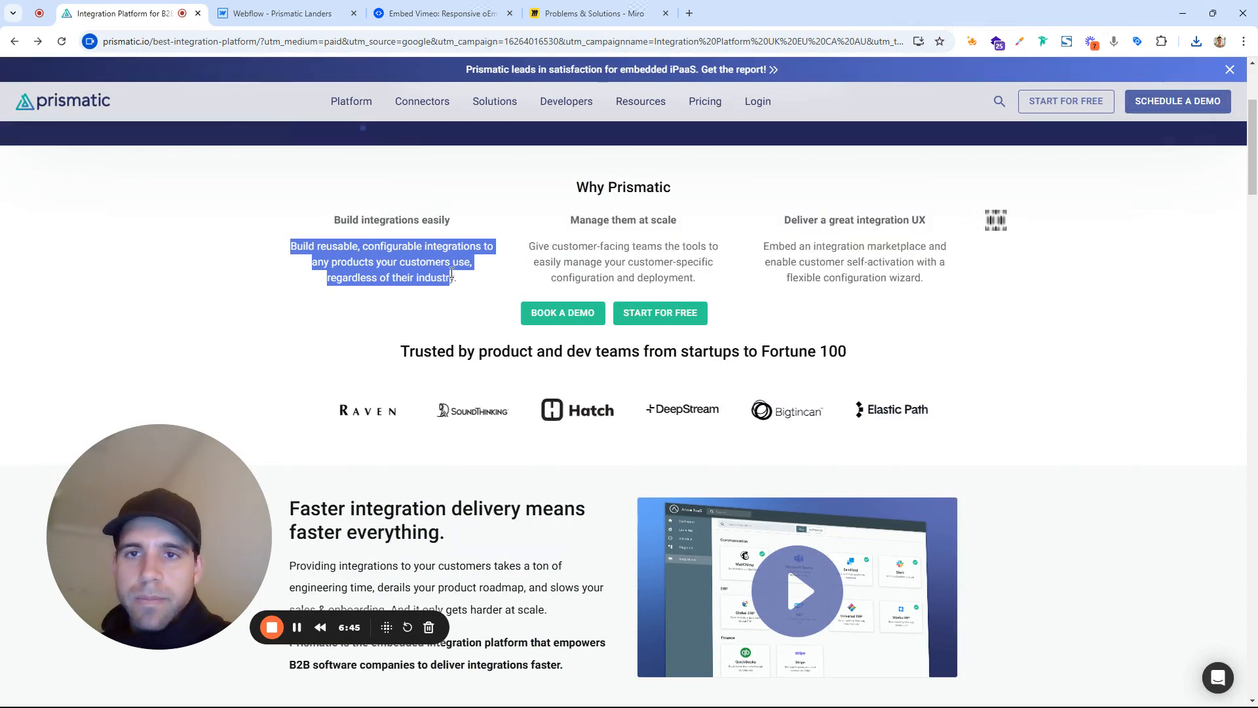
click(282, 13)
click(365, 365)
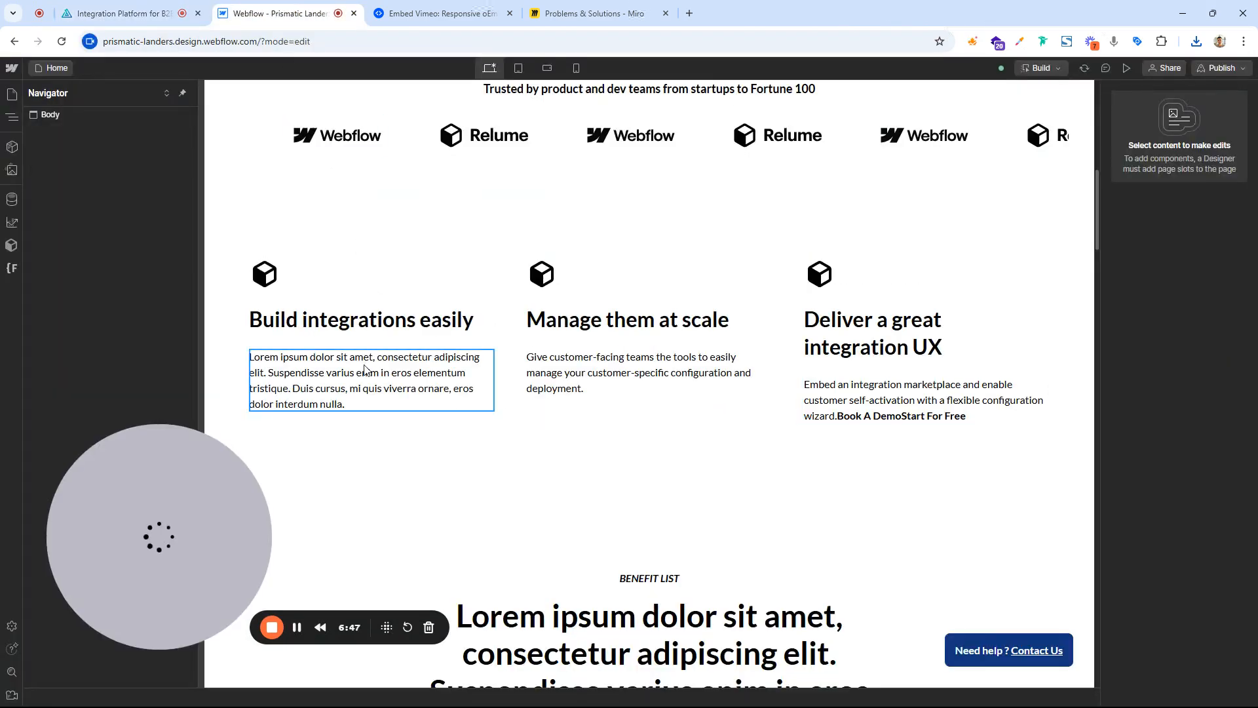
triple_click(365, 365)
key(ctrl+v)
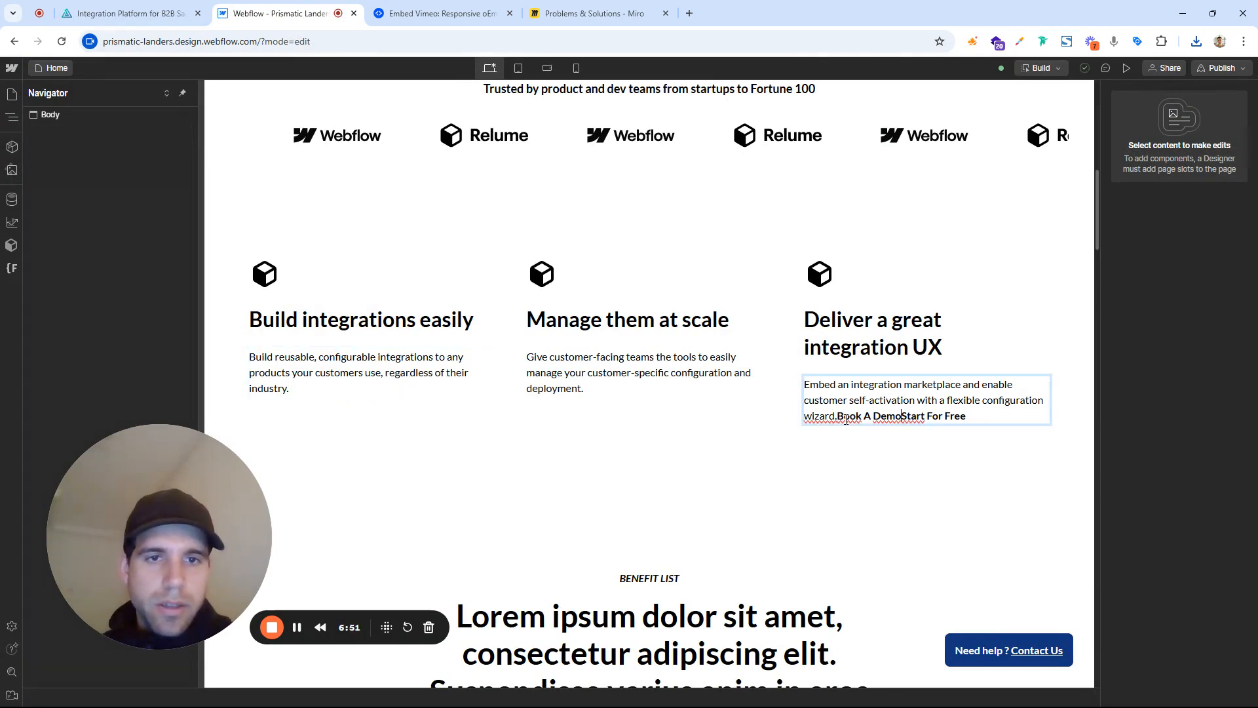
key(BackSpace)
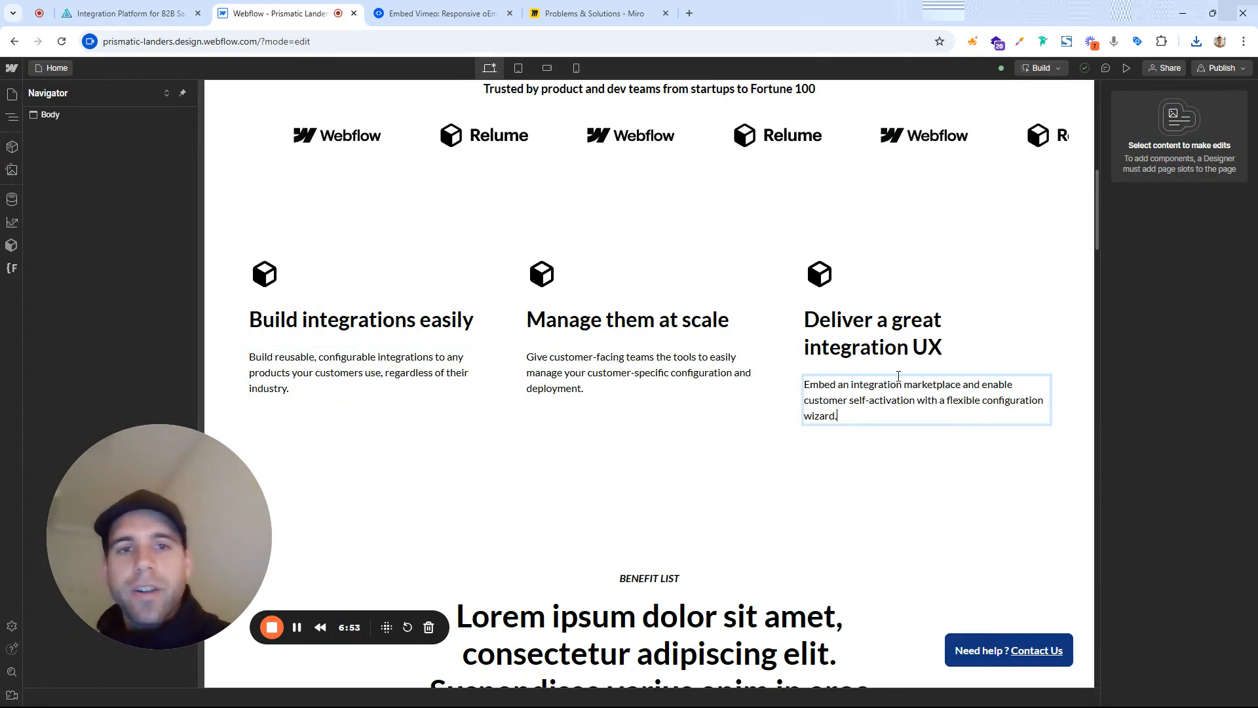
Look through the "Integration Platform for B2B SaaS _ Prismatic_files" folder in Downloads with large icons for usable logo images
scroll(679, 313, up, 3)
mouse_move(624, 703)
click(675, 700)
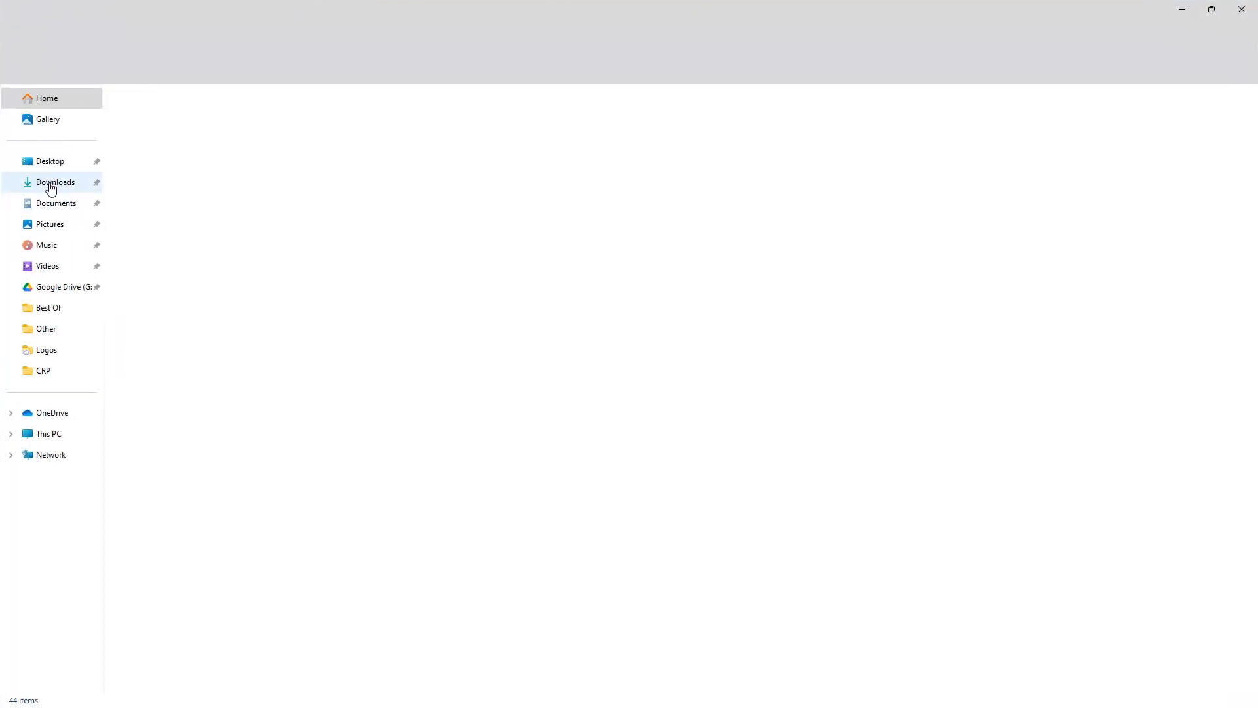
click(51, 189)
double_click(411, 160)
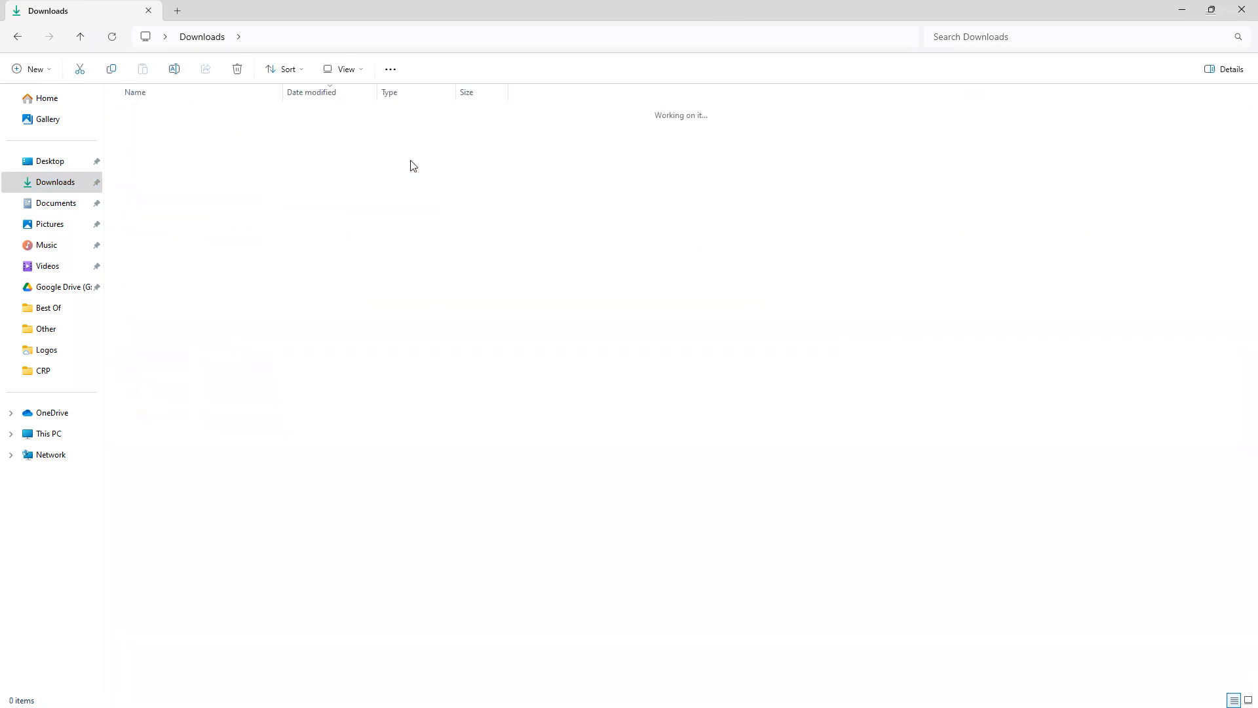
click(346, 70)
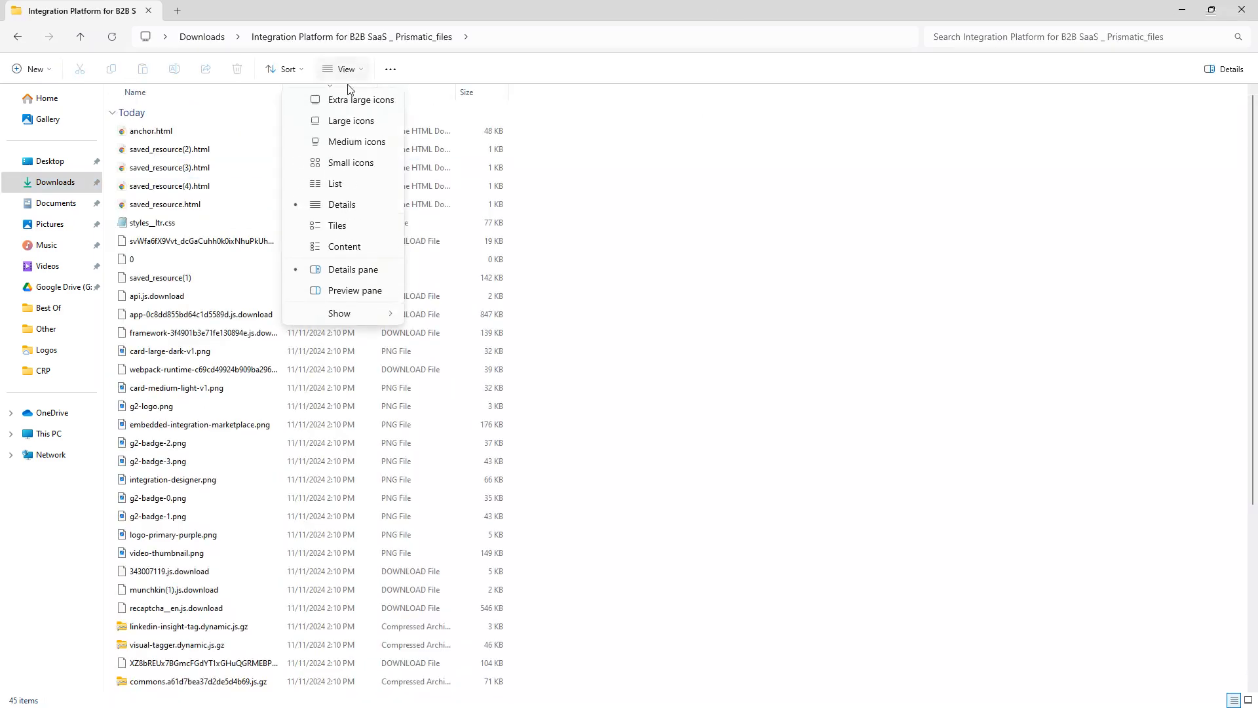
click(364, 122)
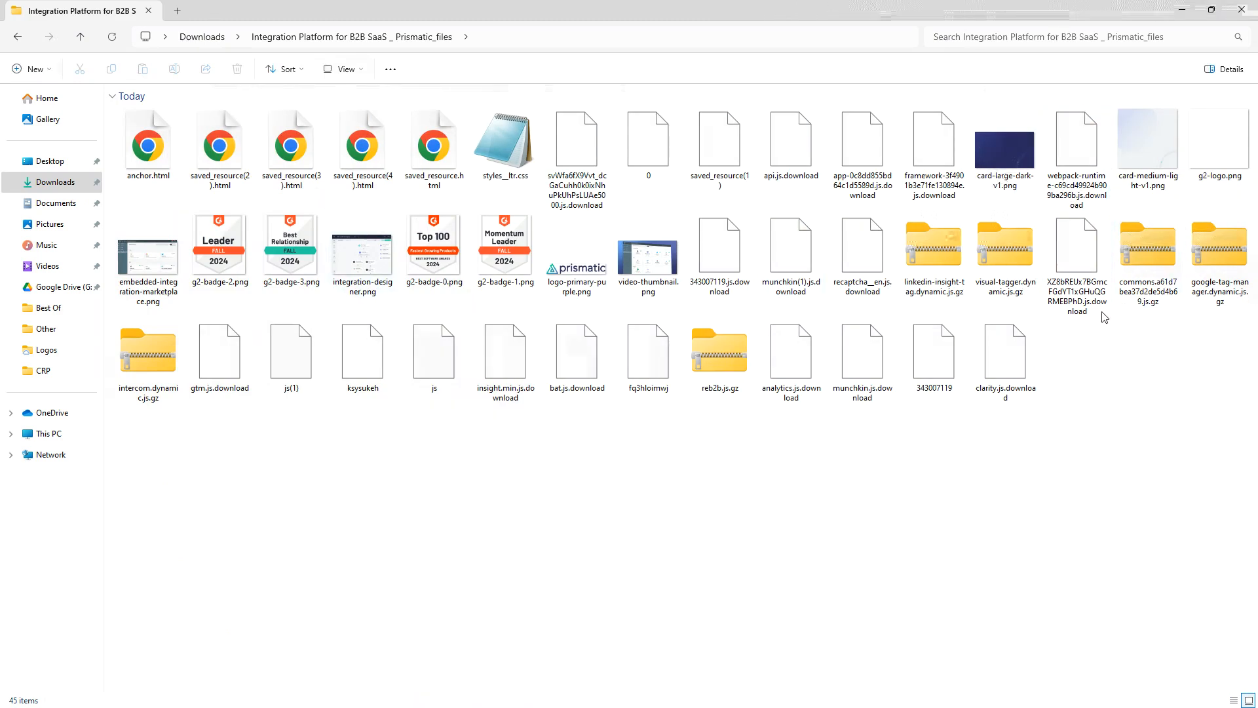
click(1185, 10)
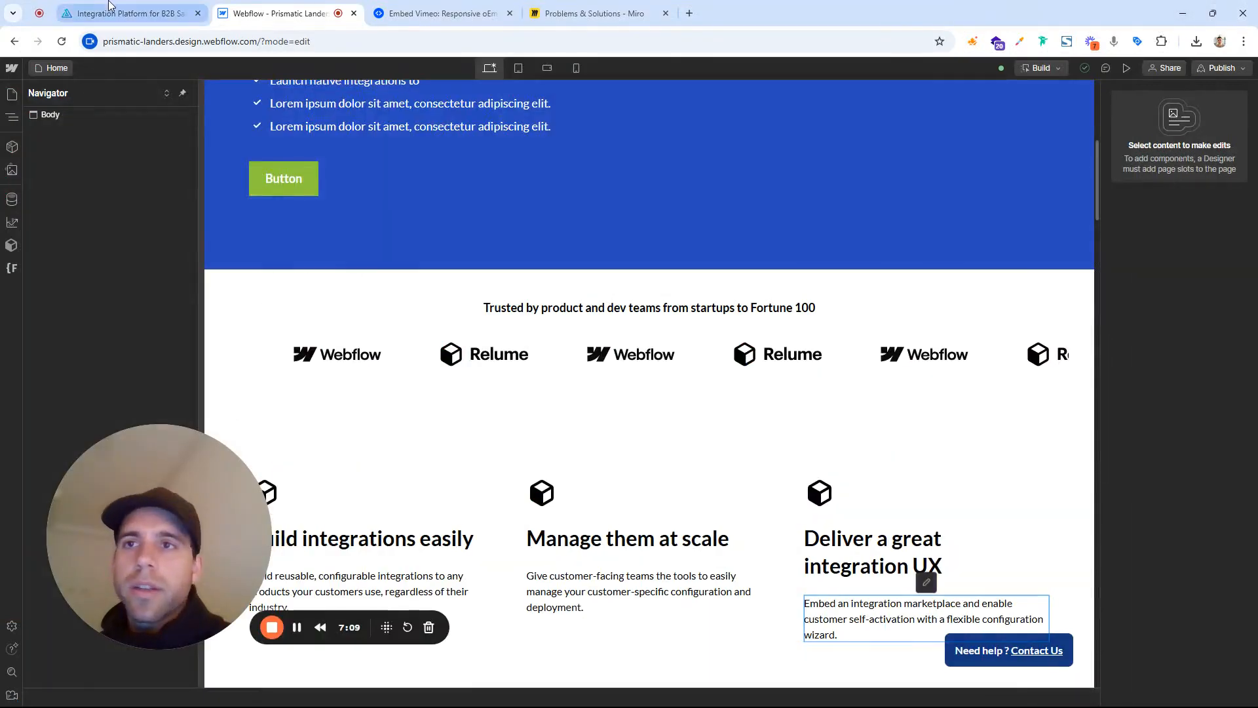
Inspect the SoundThinking logo in the Prismatic page's customer logo strip with the developer tools, and close them
click(109, 13)
scroll(522, 392, down, 2)
drag(292, 533, 269, 511)
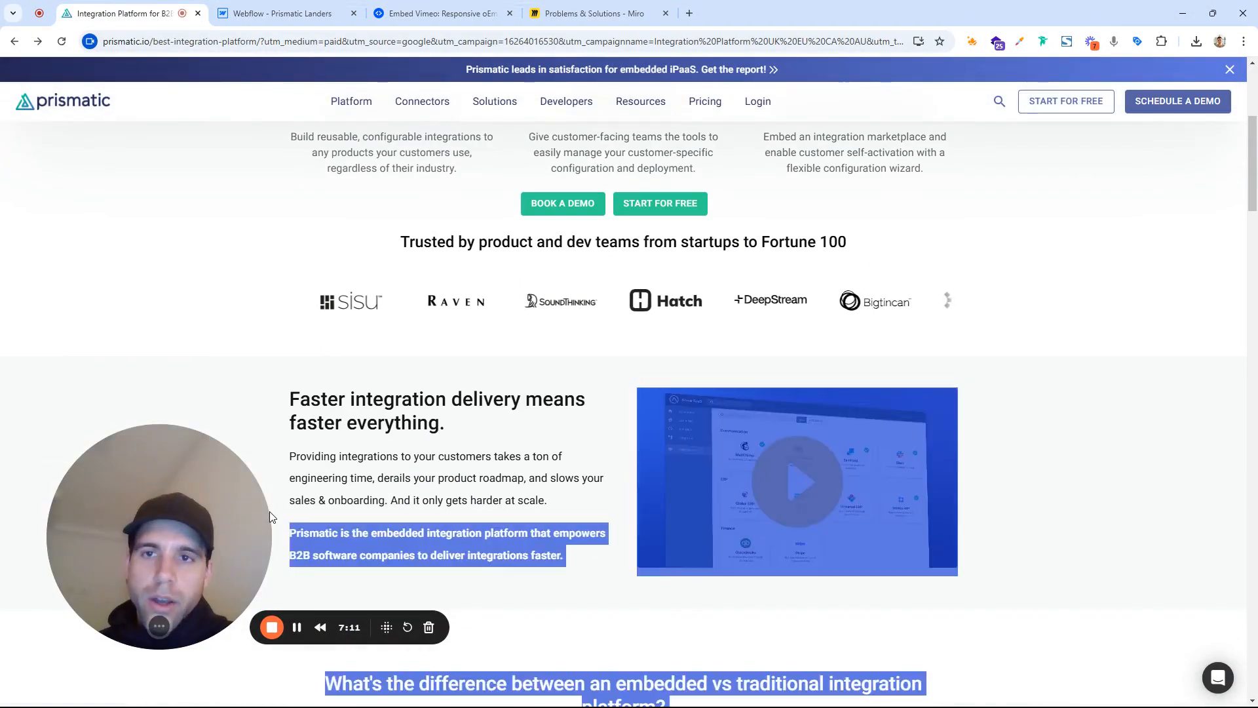
click(356, 456)
right_click(572, 305)
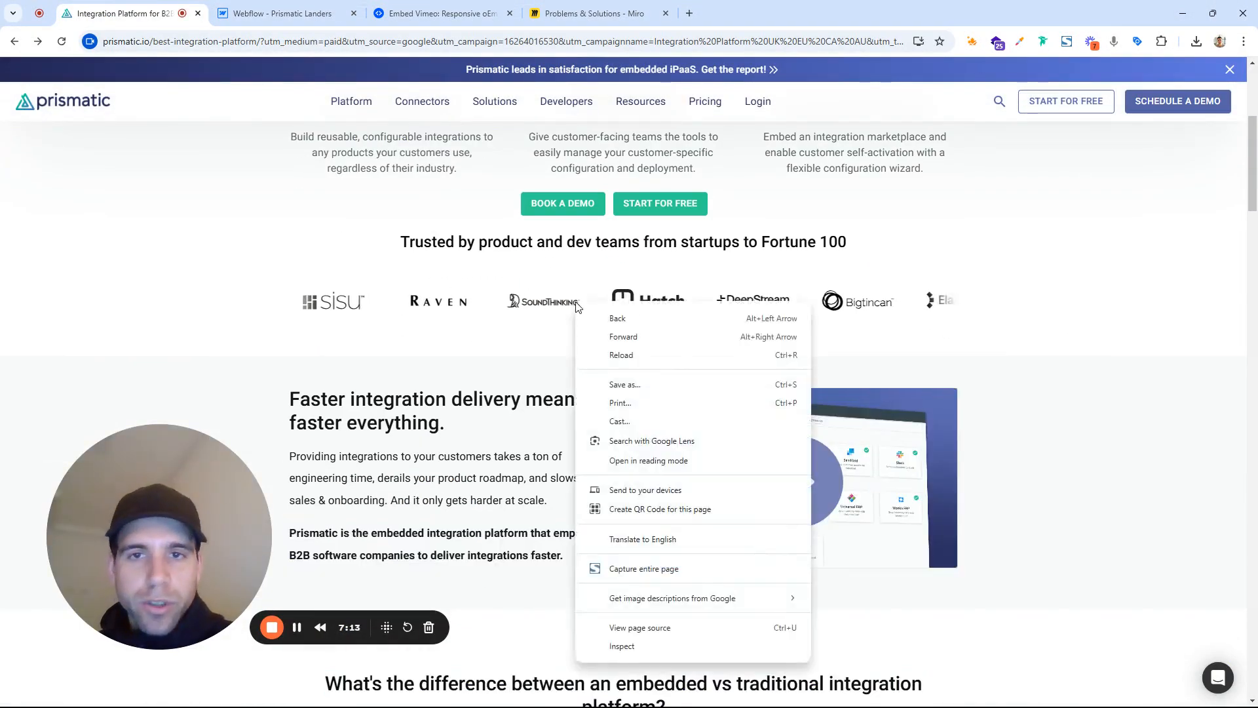
key(Escape)
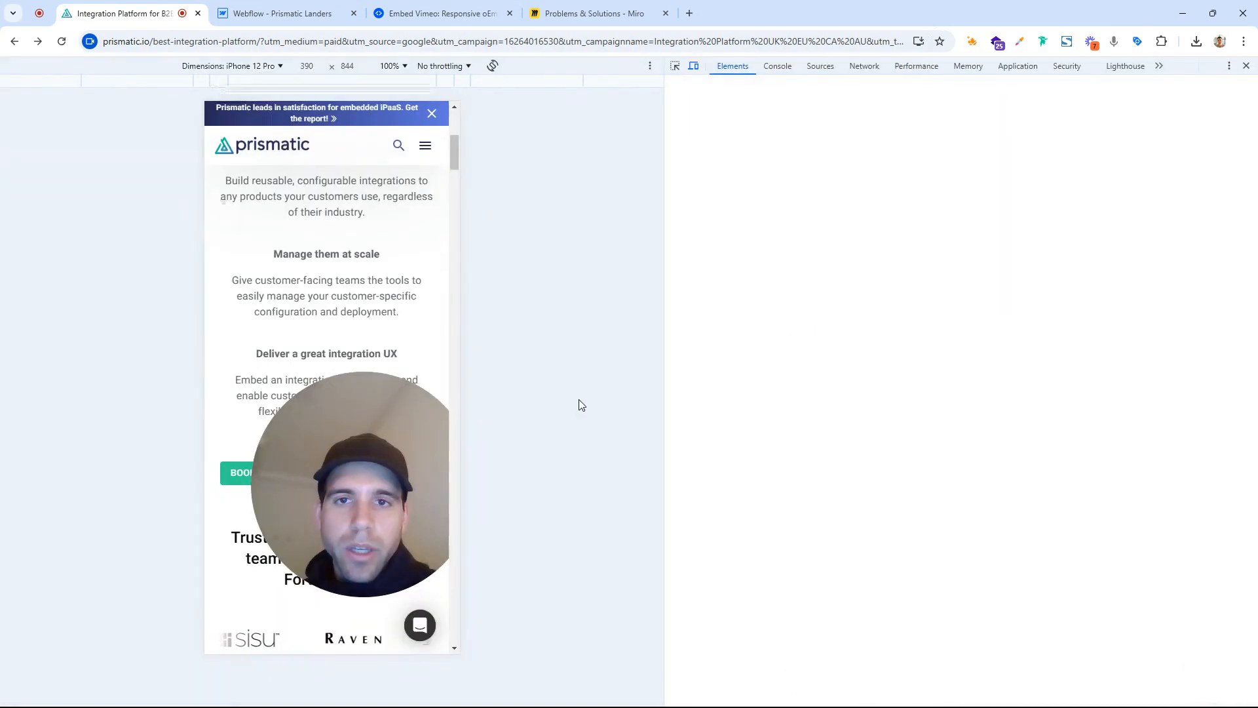
click(1245, 65)
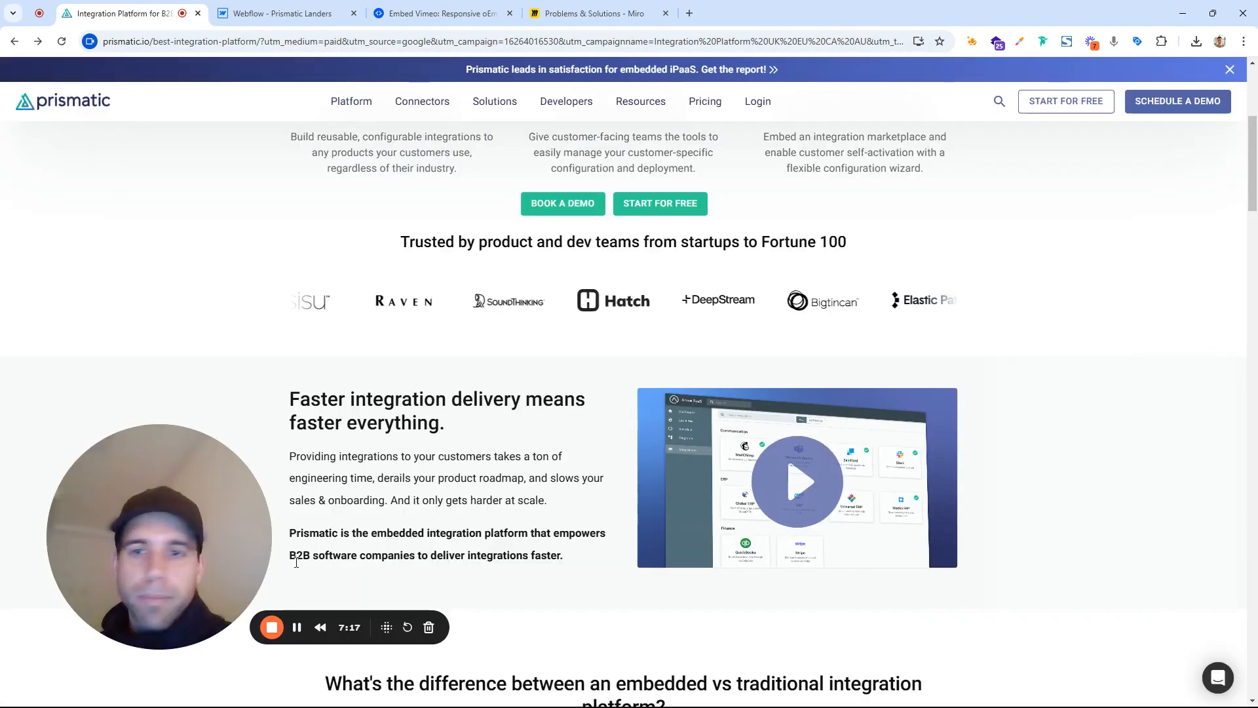
click(154, 627)
drag(149, 628, 141, 650)
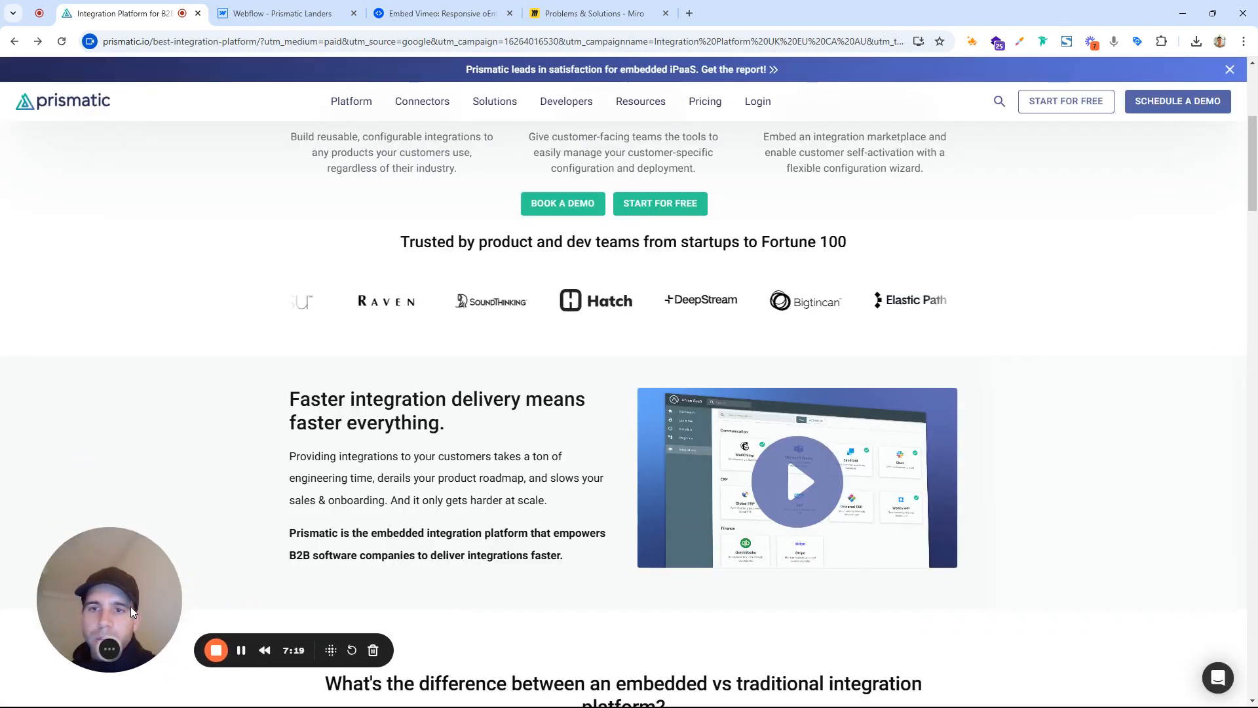
Inspect the SoundThinking logo in the customer logo strip with the developer tools and examine its container and child elements
right_click(289, 364)
click(331, 346)
scroll(346, 420, down, 5)
scroll(346, 420, up, 1)
right_click(354, 283)
click(400, 628)
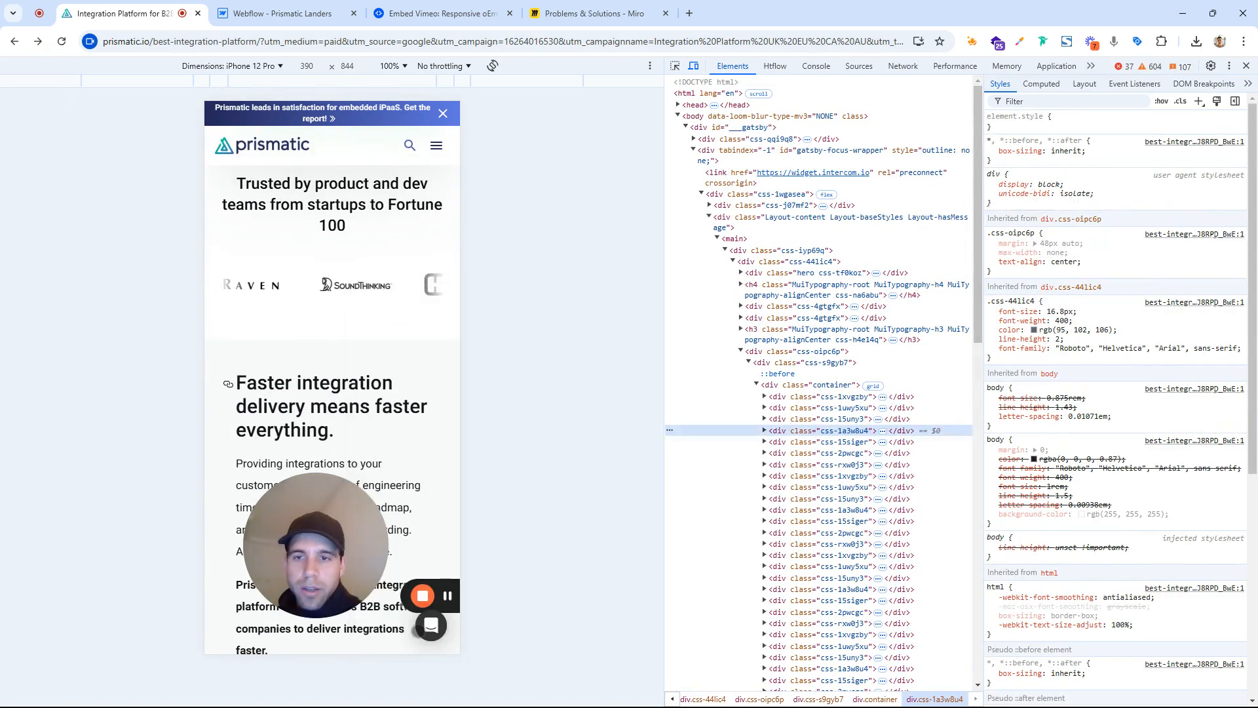
click(850, 475)
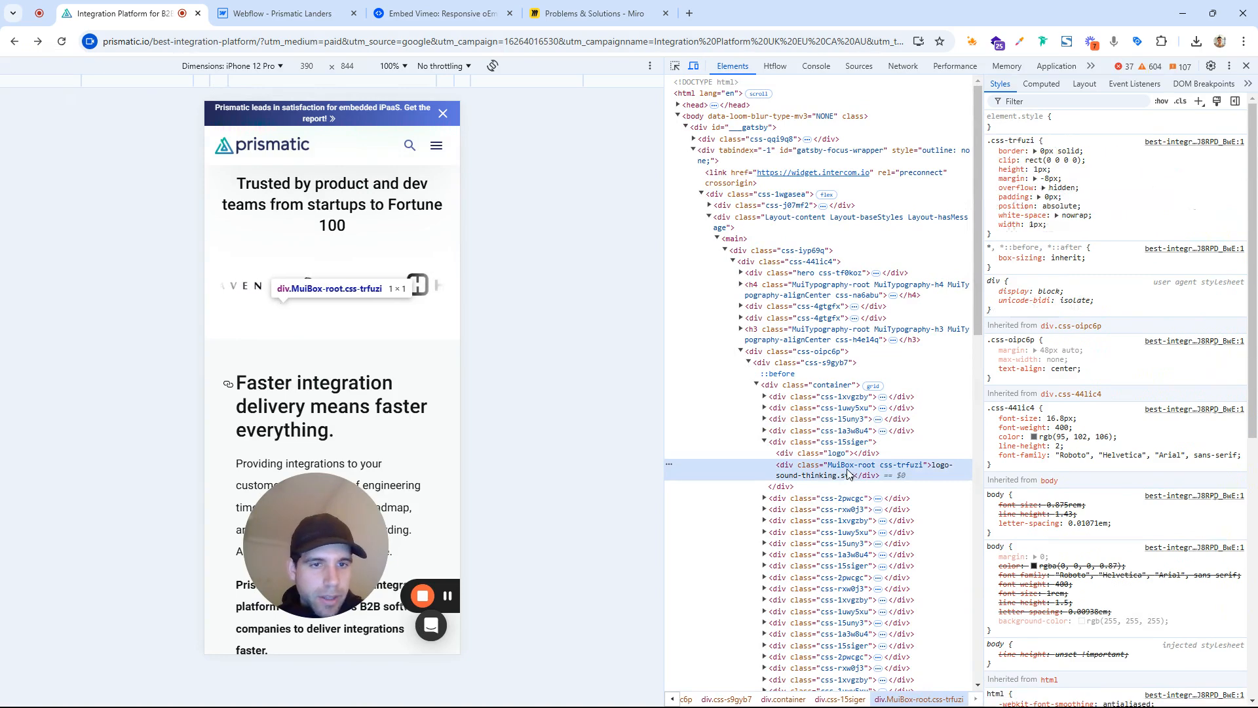
click(861, 452)
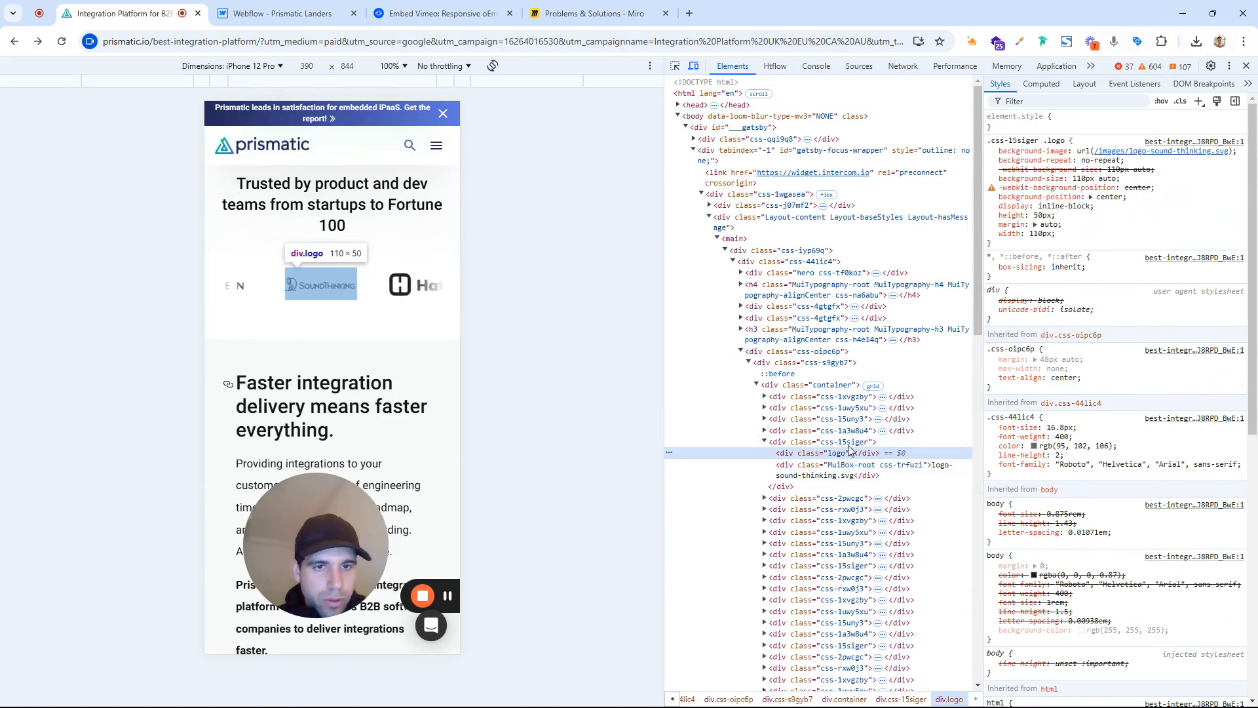
click(843, 441)
click(852, 471)
click(838, 443)
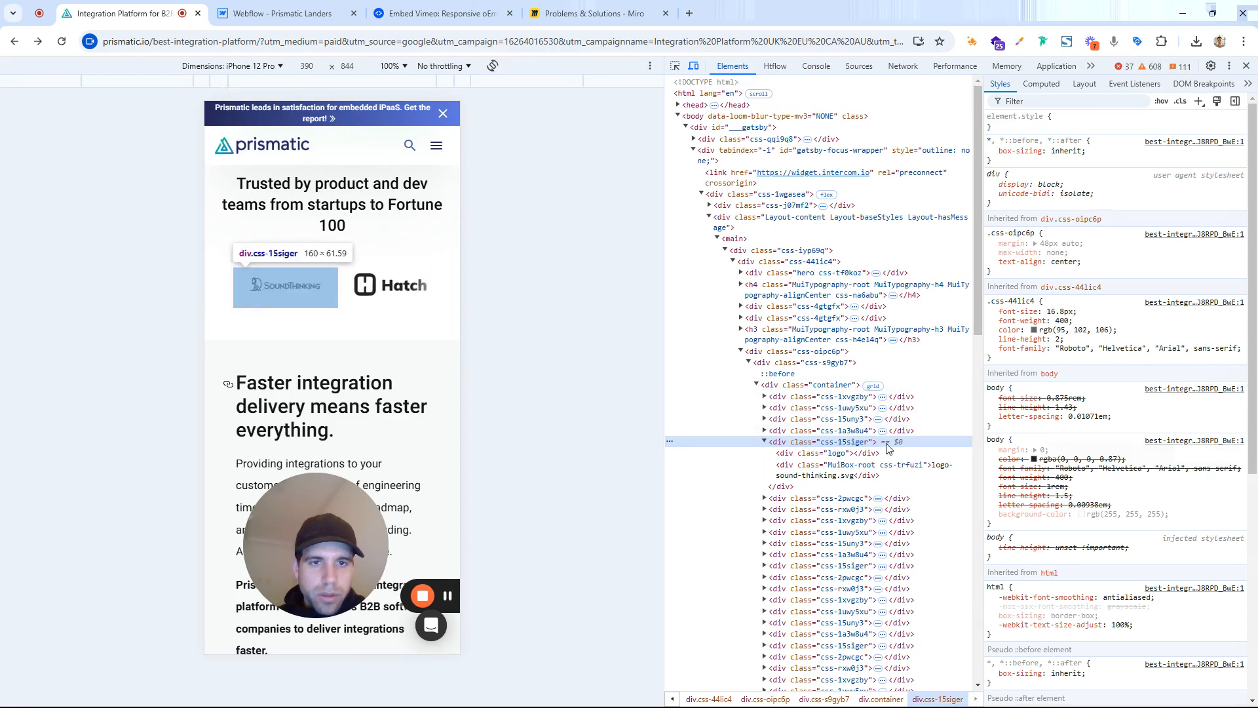
Expand the Raven logo's element, widen the developer tools, and look through the styles of its file name label
key(Up)
key(Right)
key(Down)
key(Down)
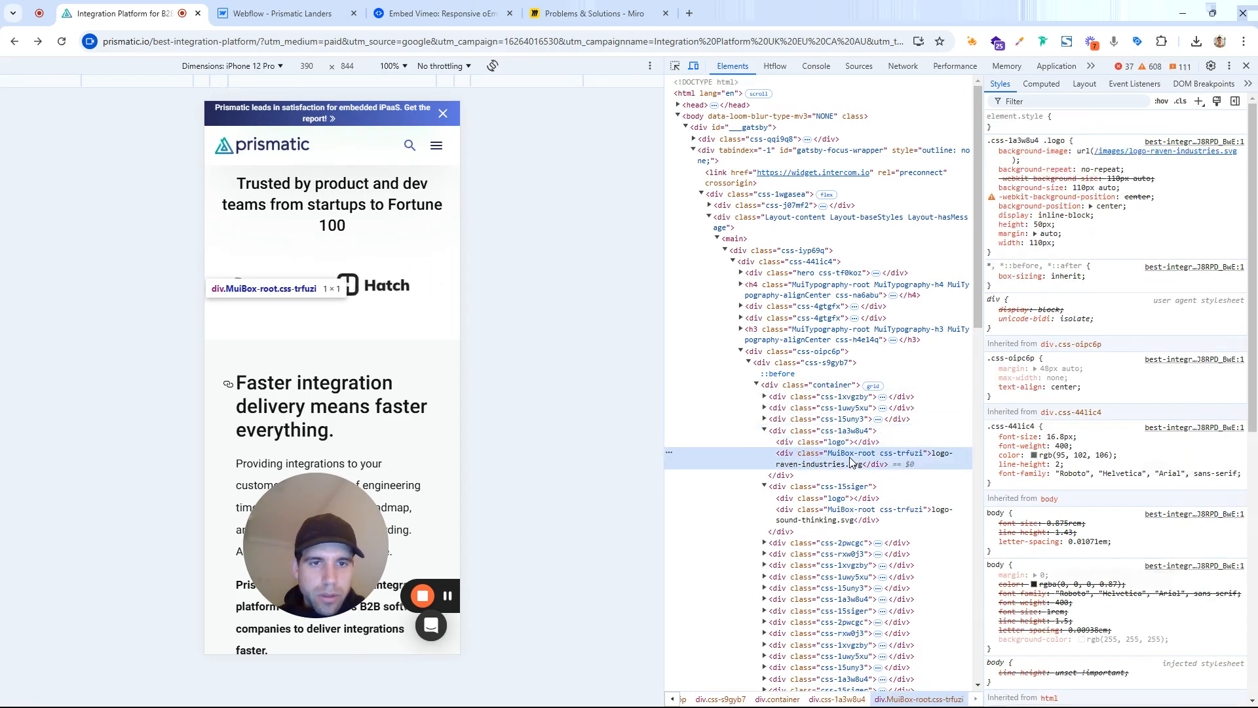
drag(664, 341, 526, 342)
scroll(1121, 350, down, 5)
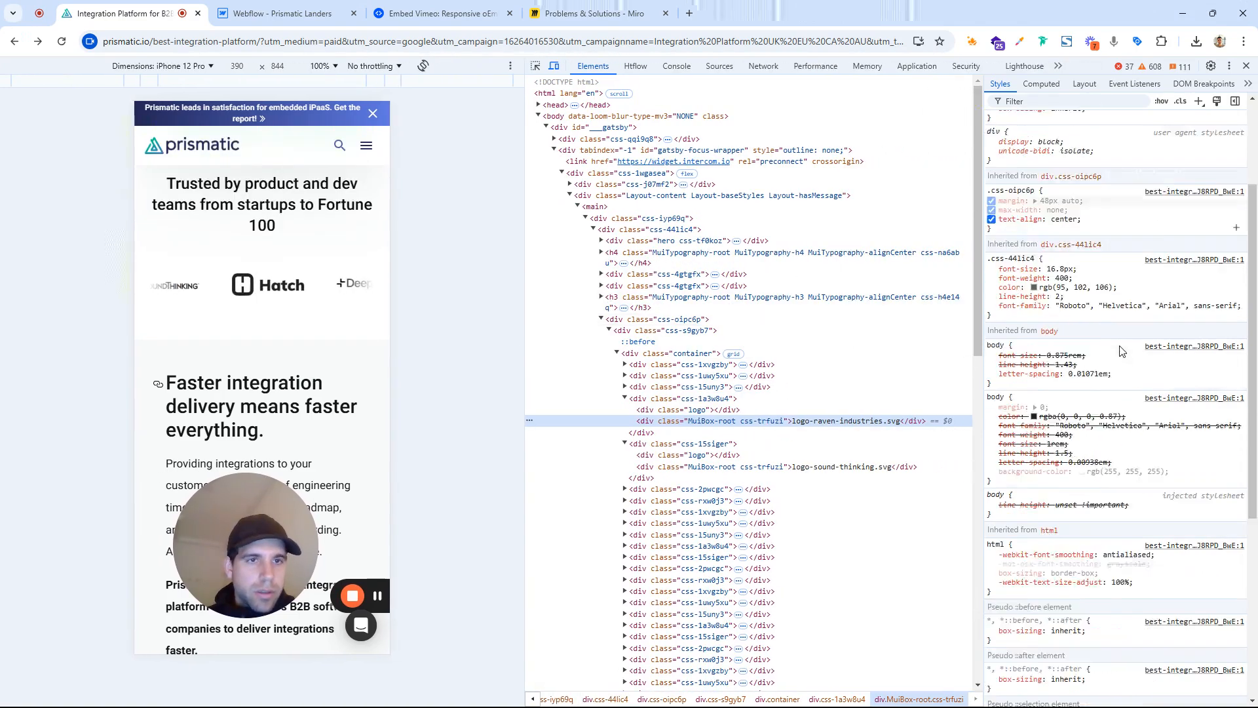
scroll(1121, 351, up, 5)
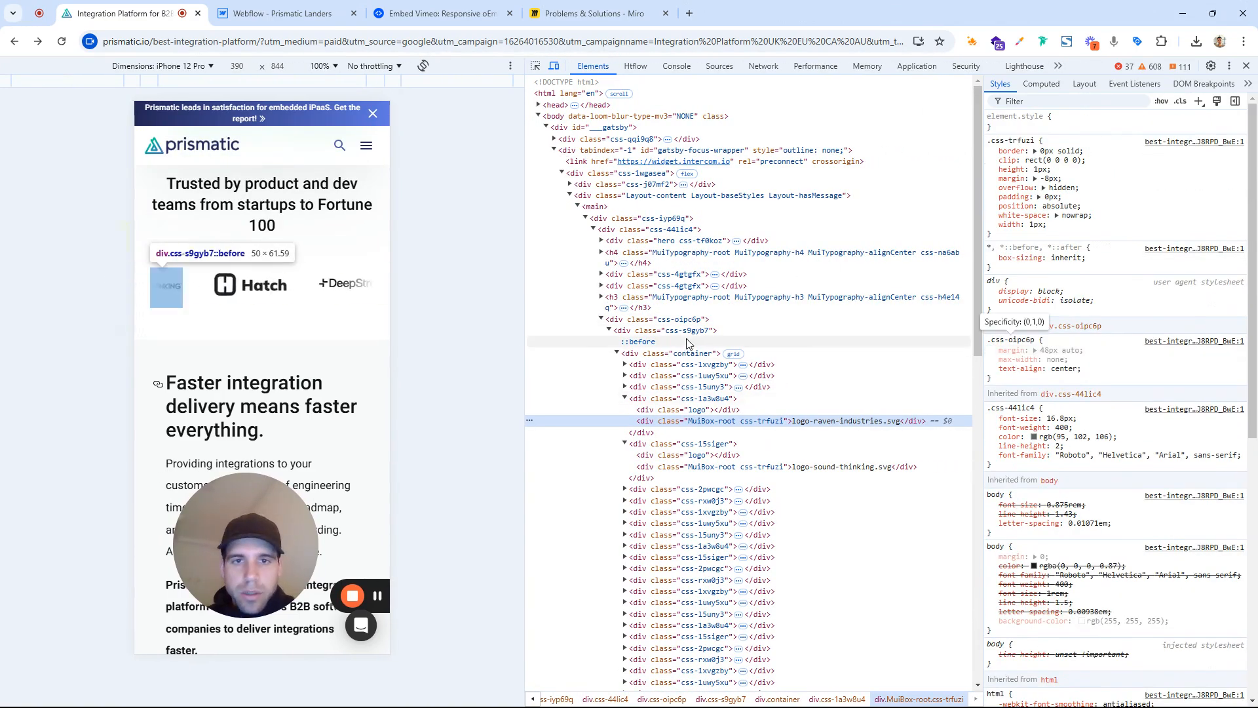
Collapse and reopen the logo strip's container element and examine the first logo entry, logo-big-tin-can.svg
click(617, 354)
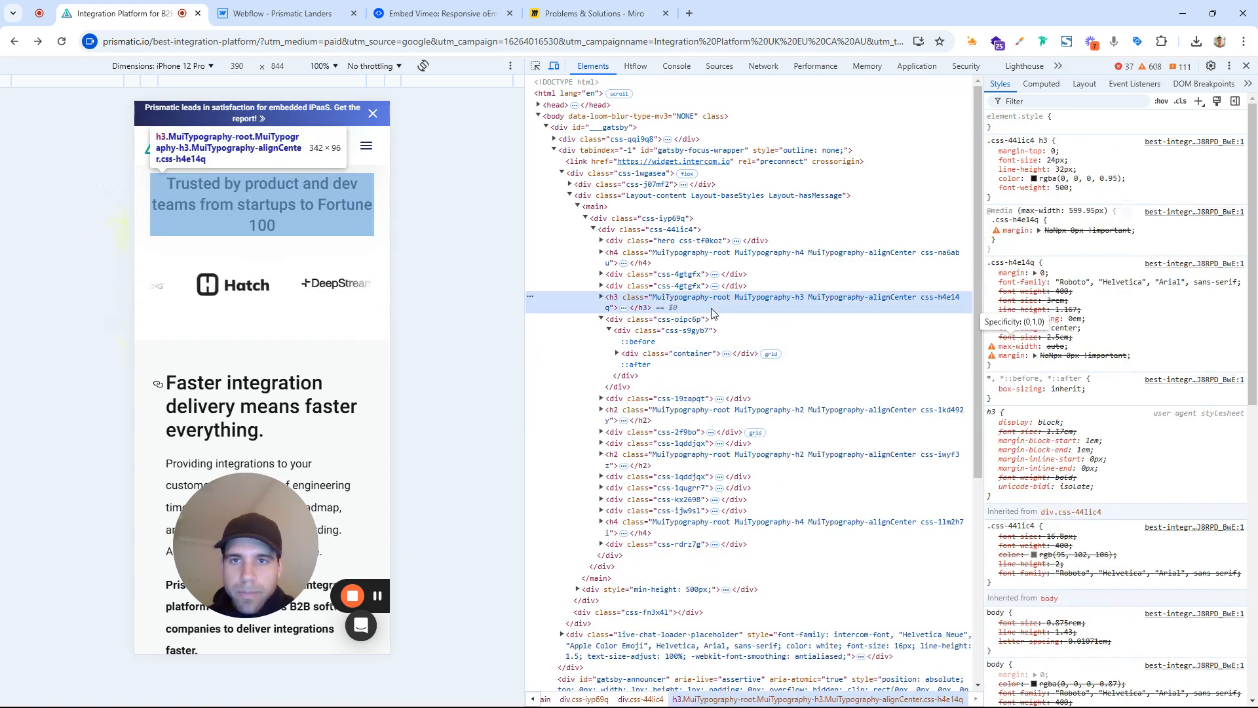
click(703, 330)
click(693, 358)
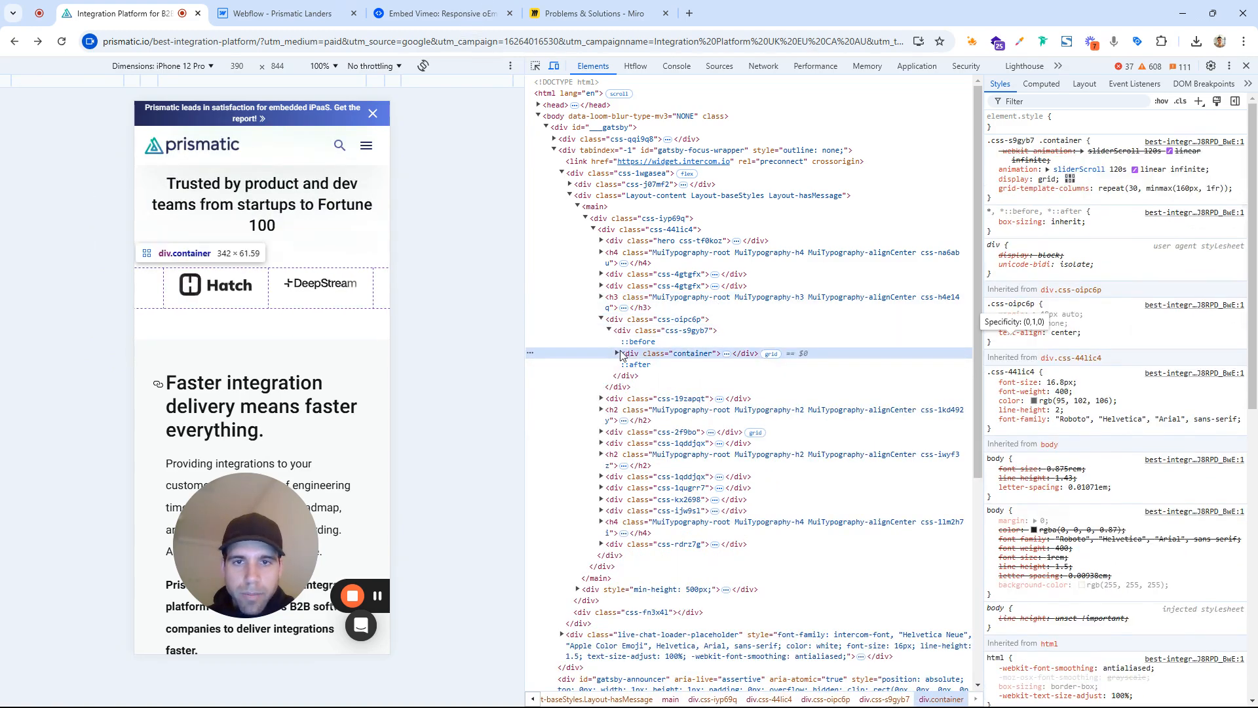
click(618, 353)
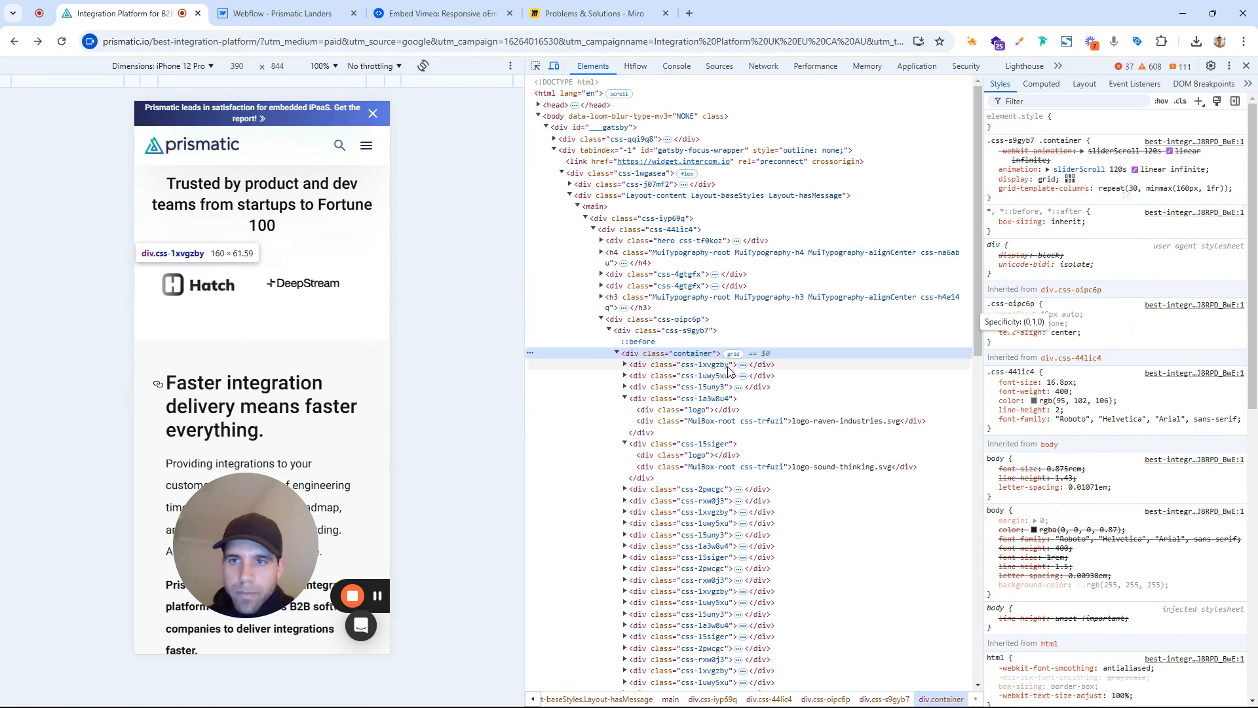
click(711, 365)
click(625, 364)
click(685, 388)
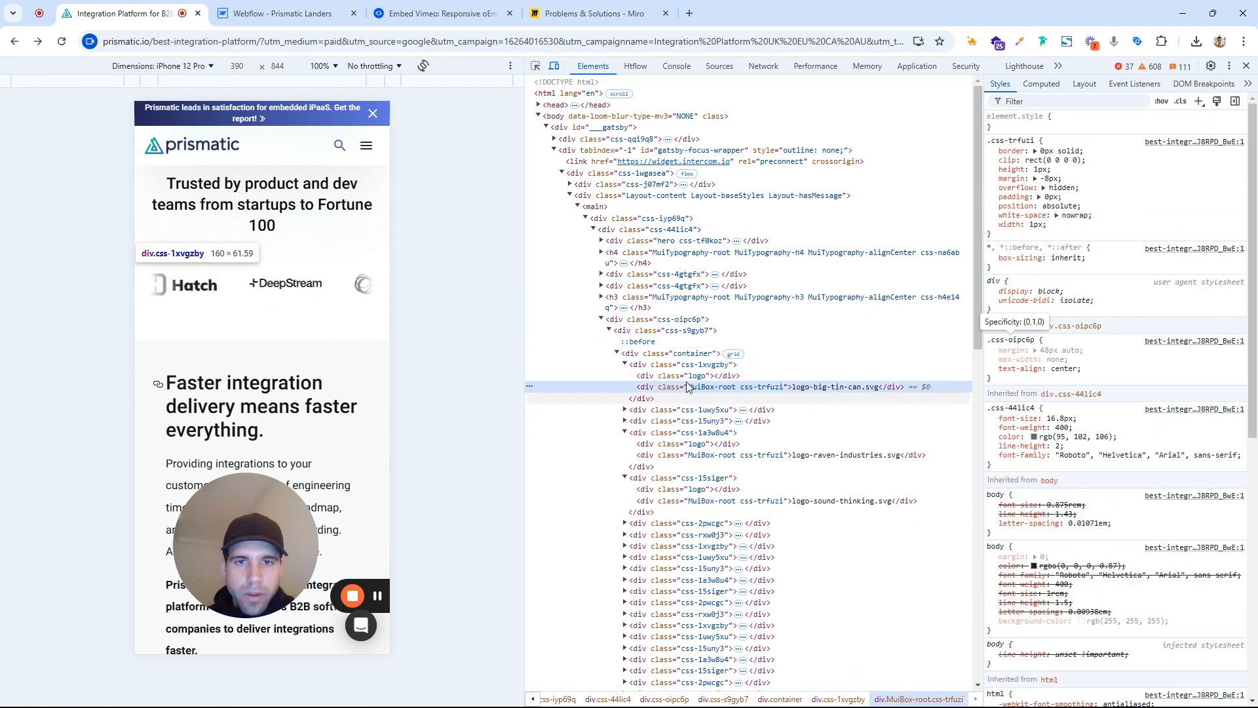
click(723, 371)
click(625, 364)
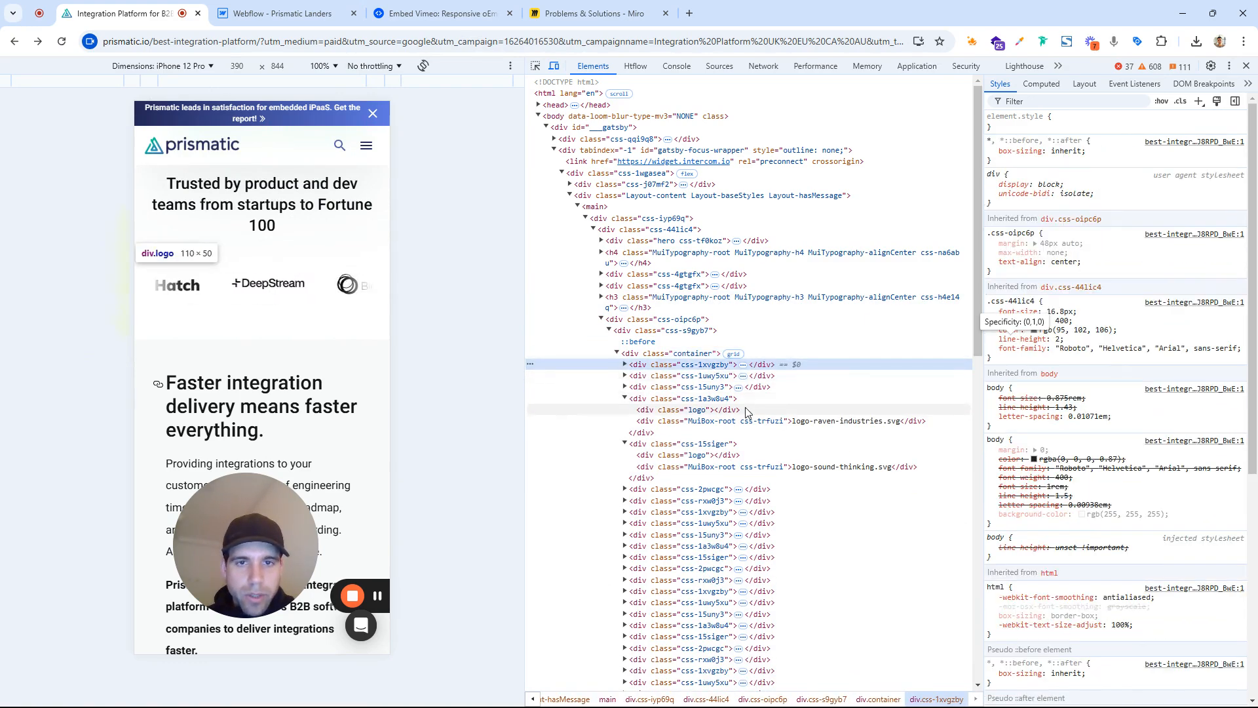
Open the Bigtincan logo's background image from its styles, save it as logo-big-tin-can.svg, and close the image and developer tools
click(739, 423)
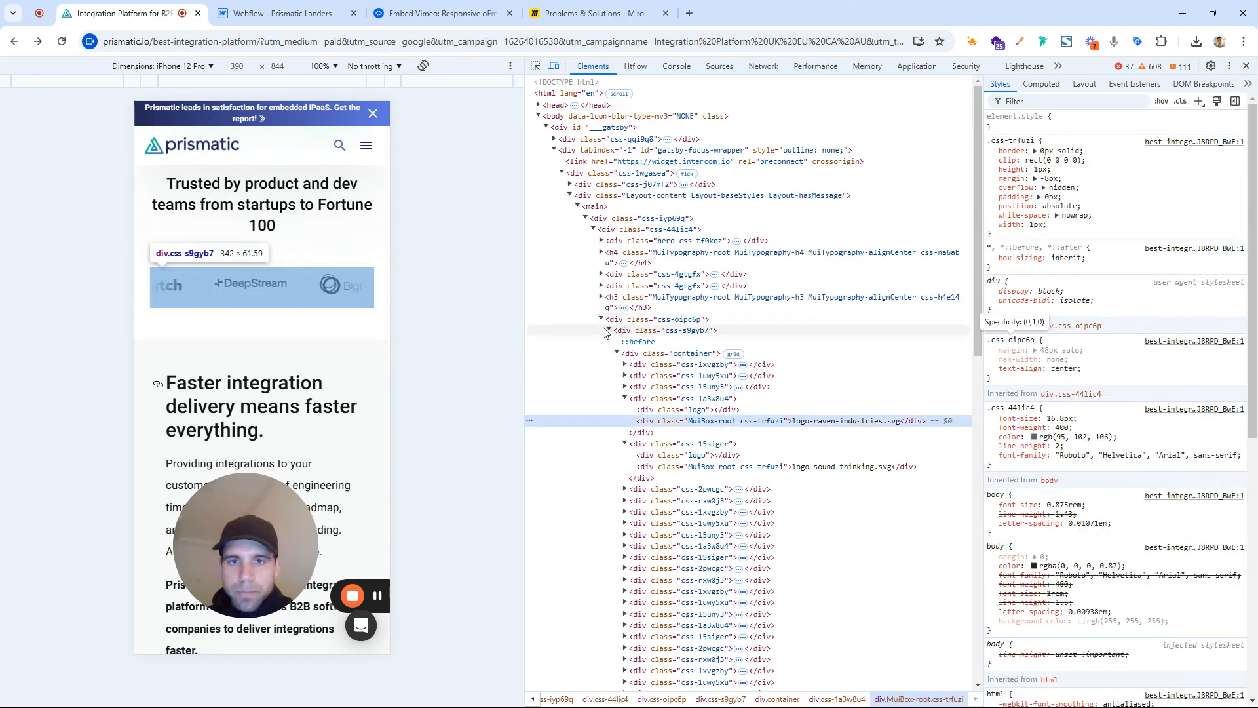
click(624, 512)
click(750, 523)
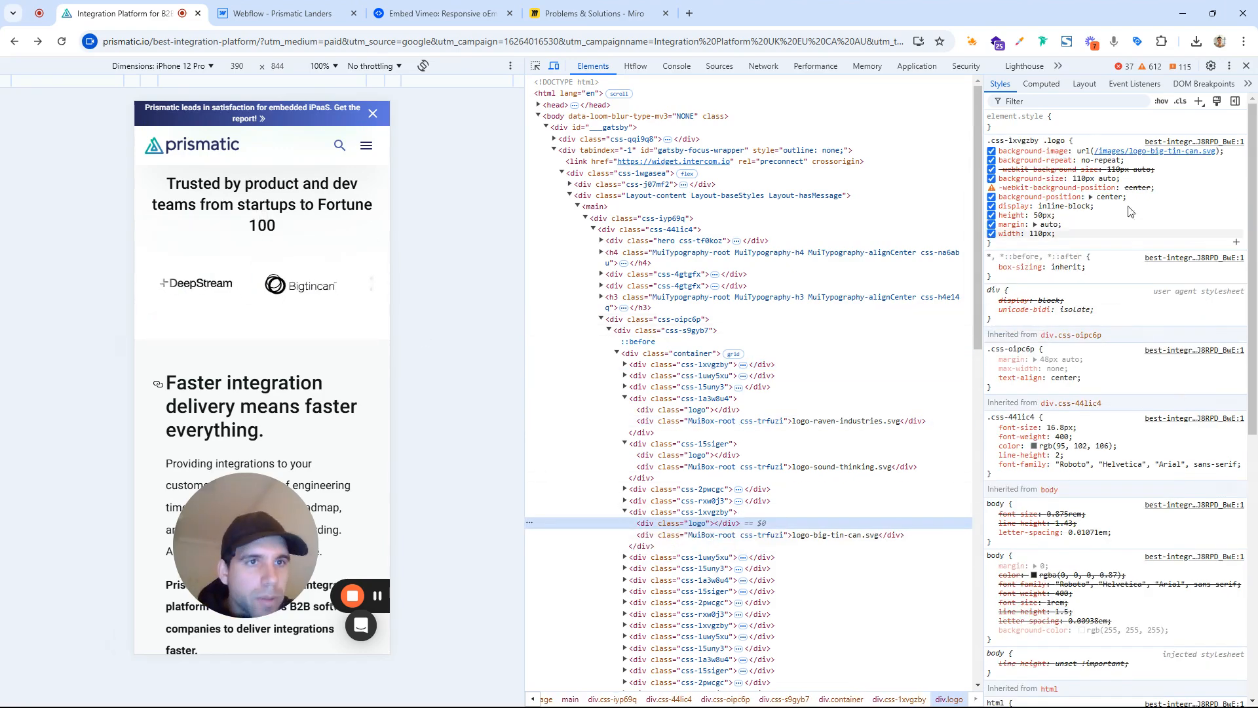
mouse_move(1154, 150)
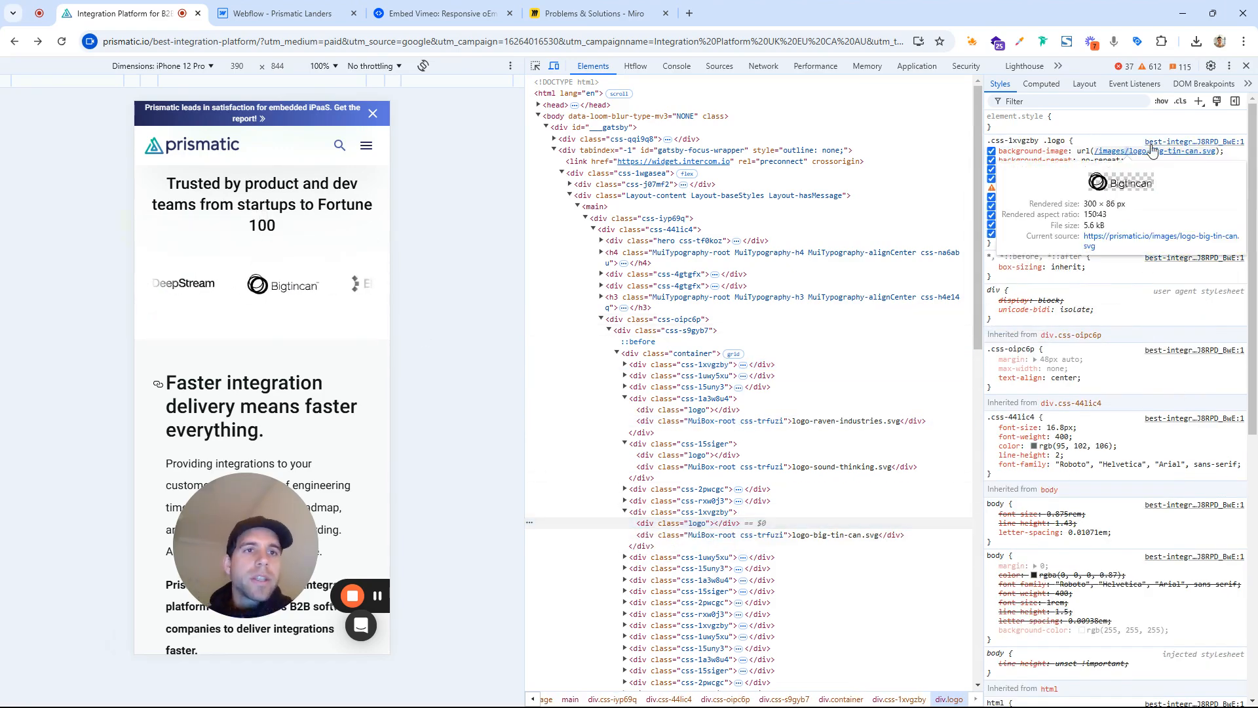
click(1142, 236)
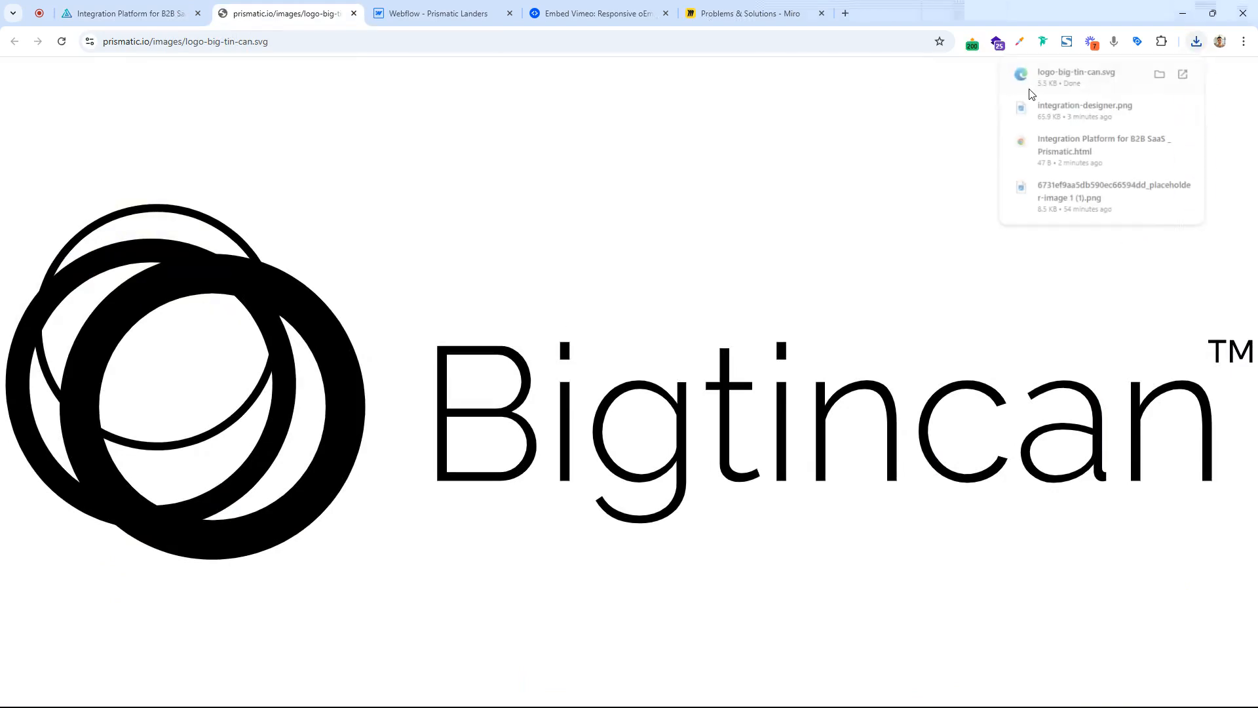
click(354, 13)
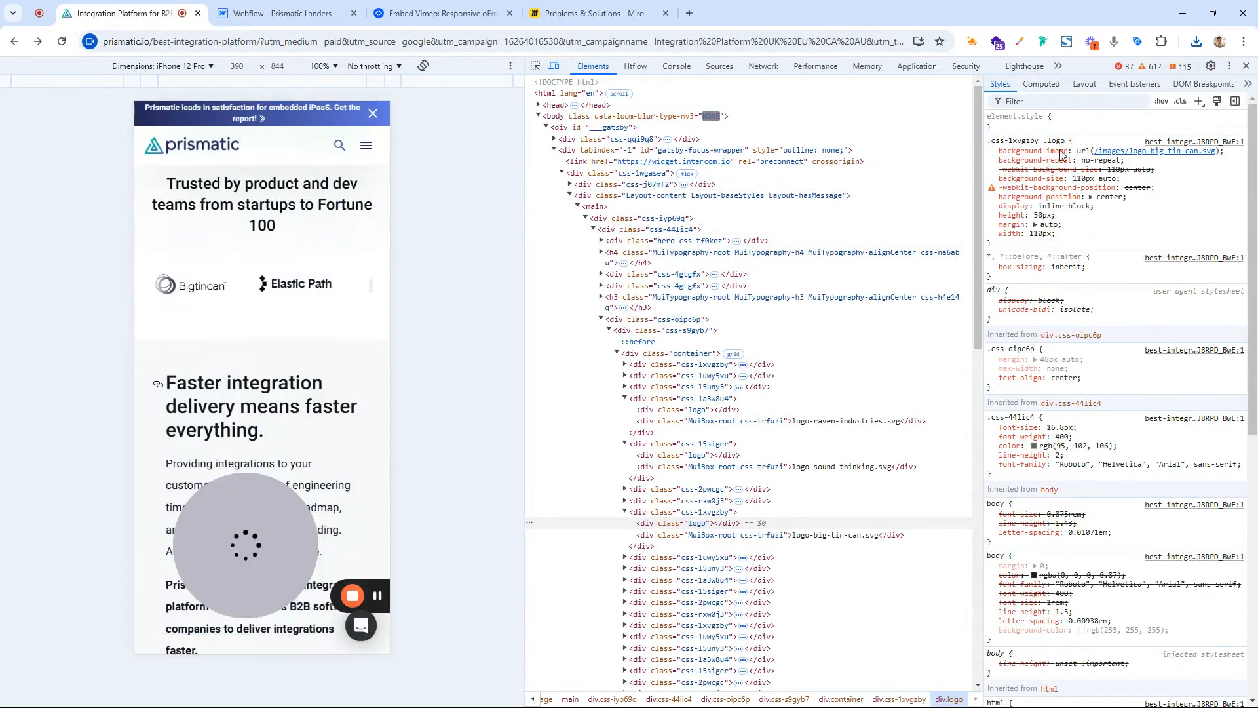
key(F12)
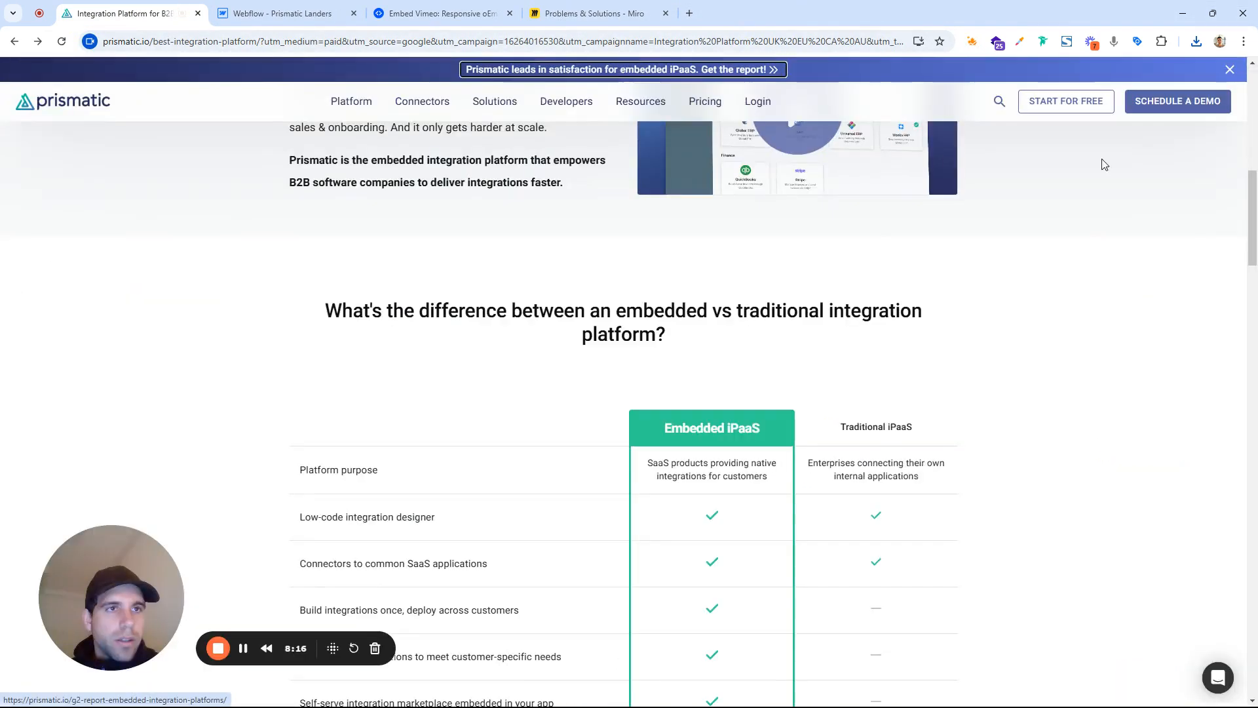
Switch to the Webflow page and check Downloads and its "Integration Platform for B2B SaaS _ Prismatic_files" subfolder for the saved logo
click(275, 13)
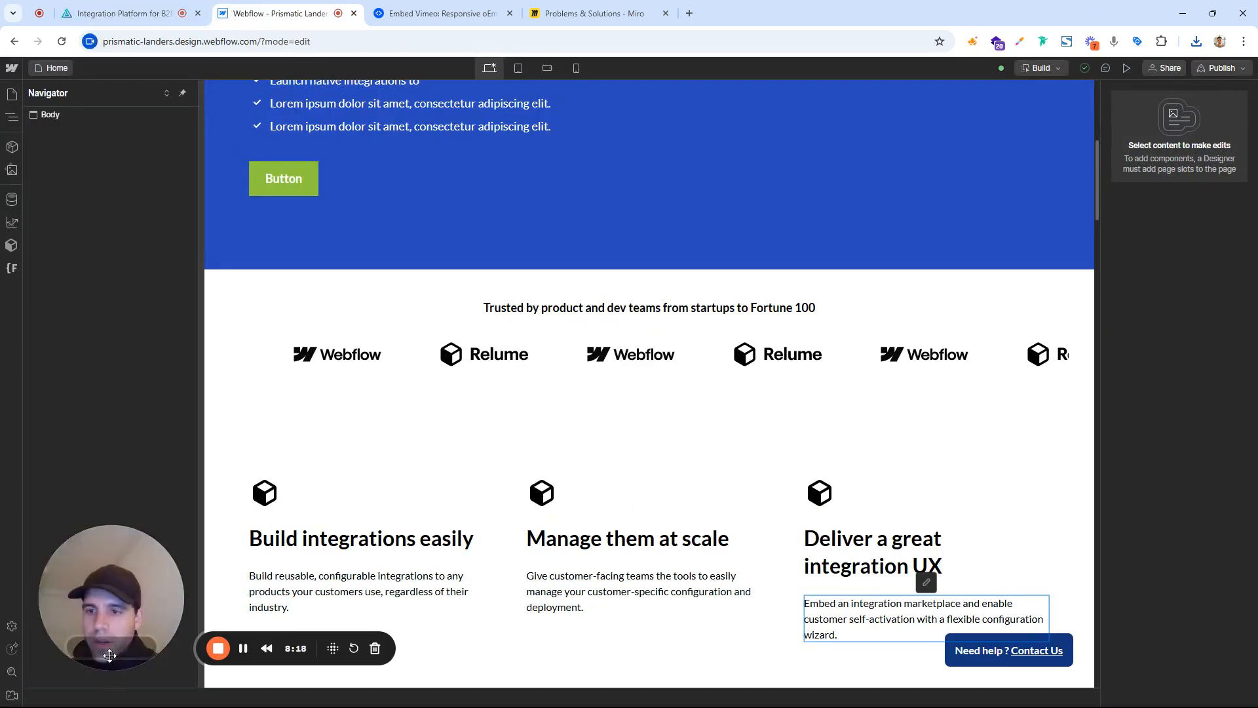
click(125, 647)
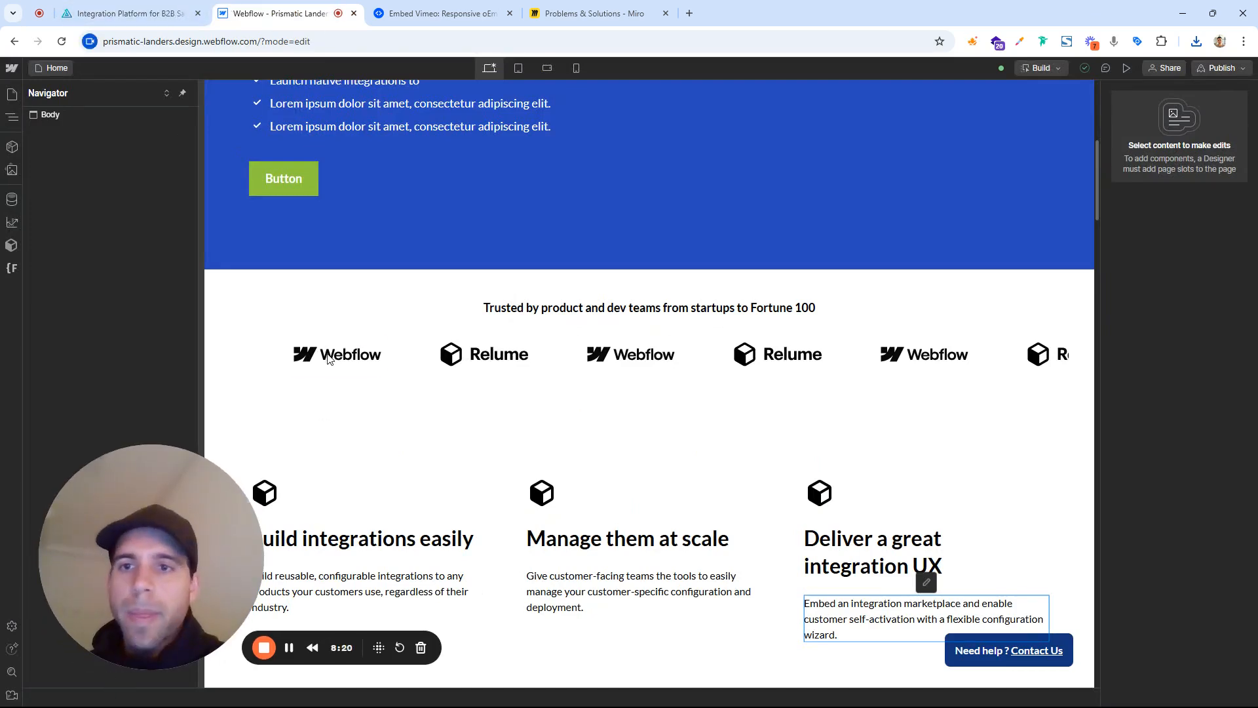
click(672, 692)
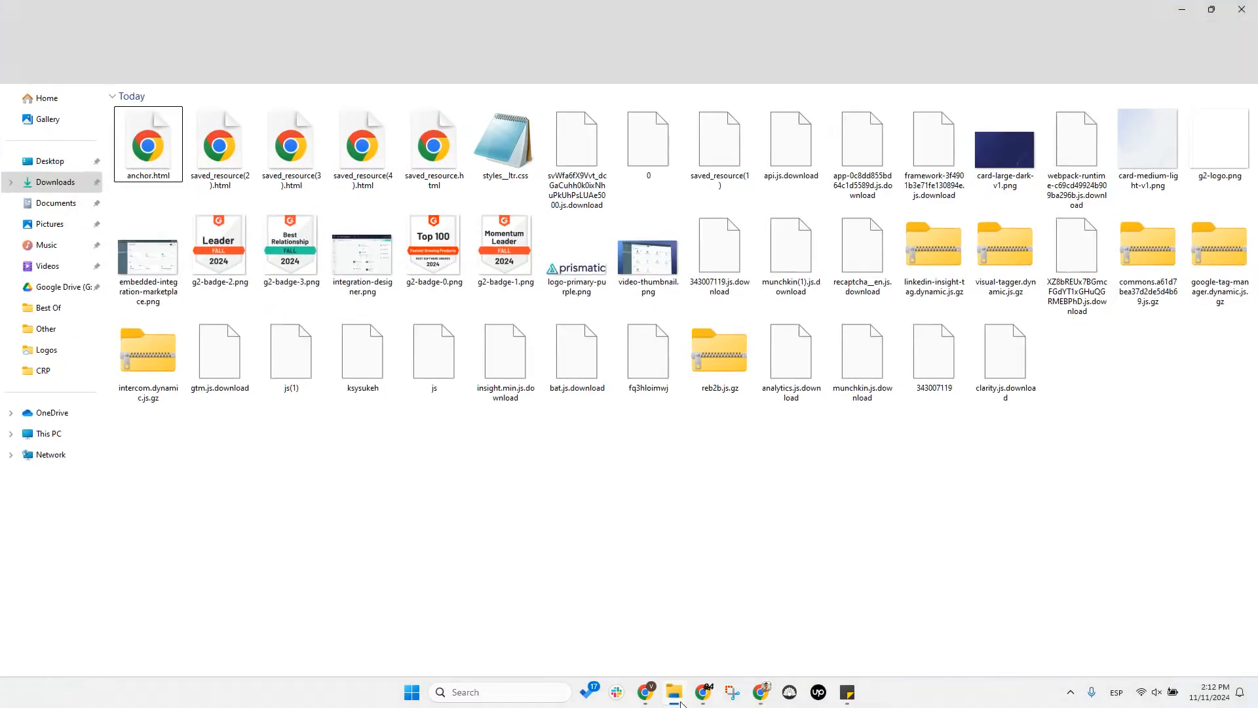
click(44, 182)
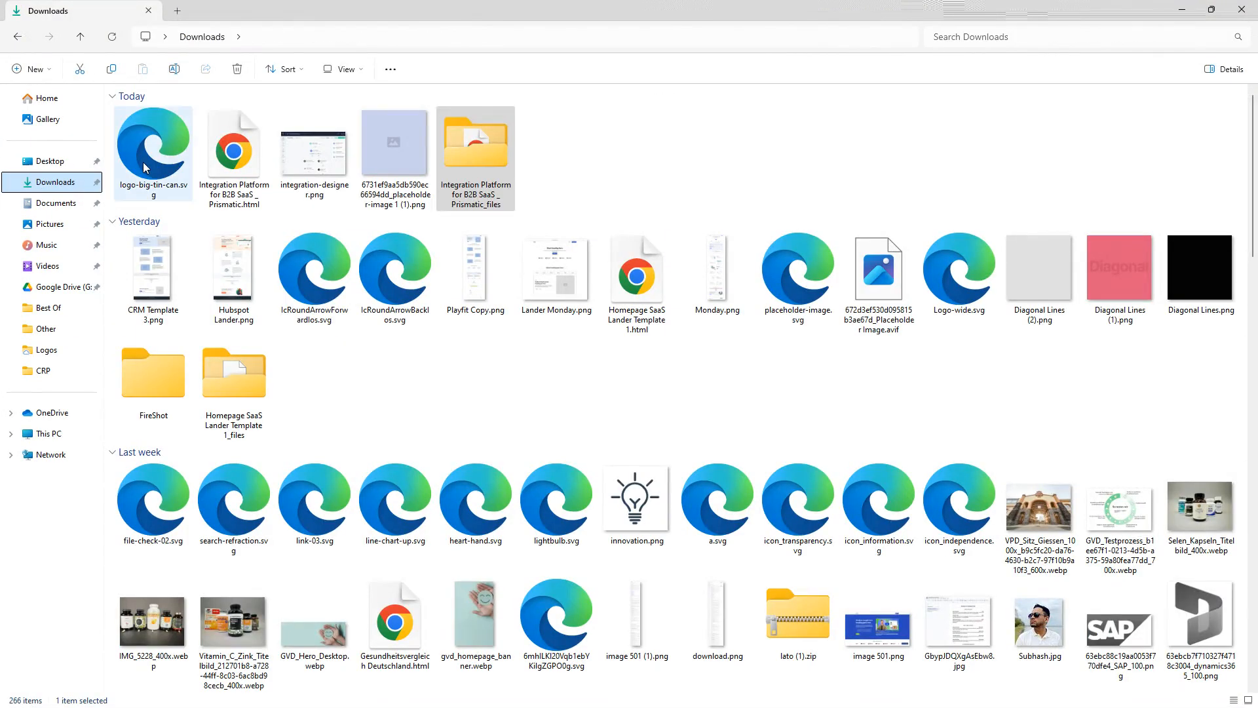
click(143, 168)
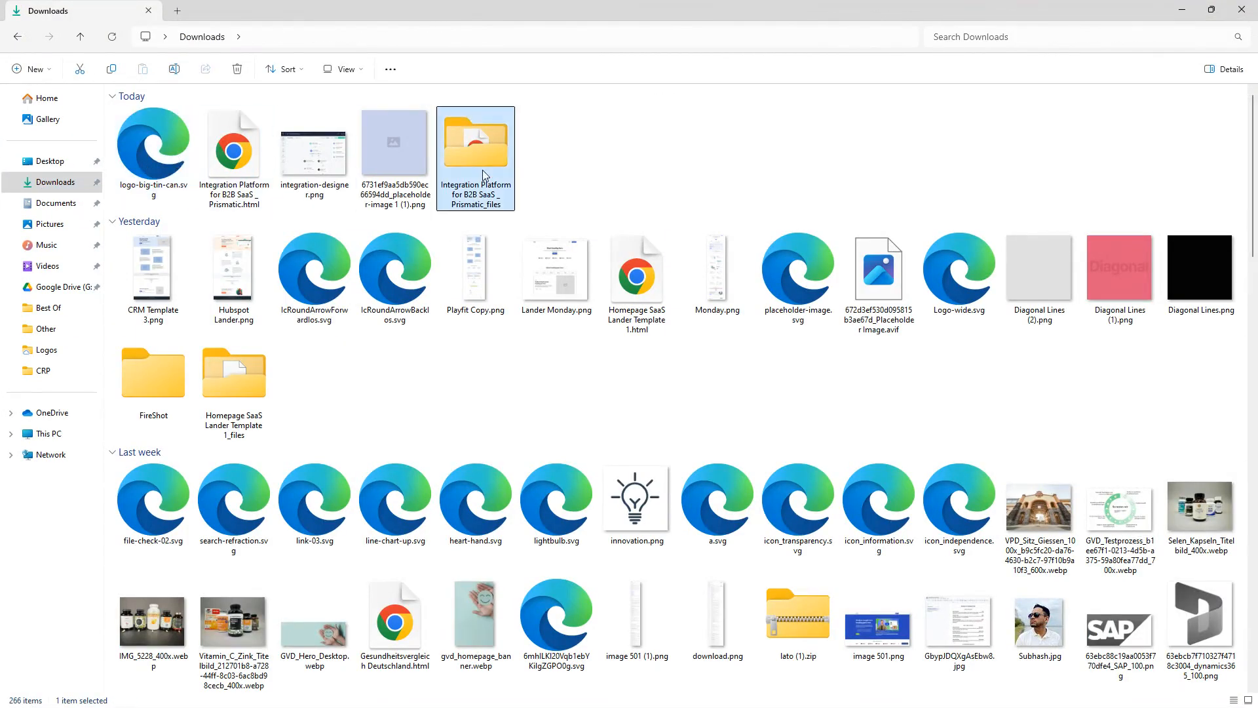
double_click(482, 169)
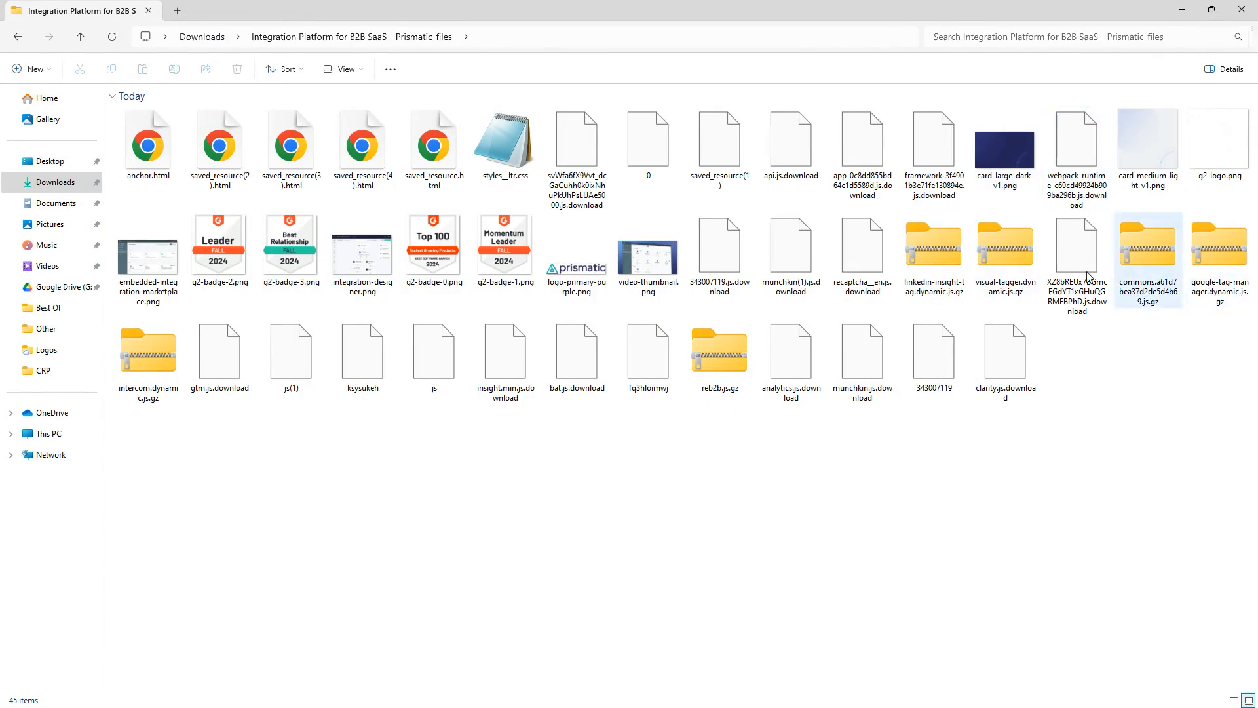
click(56, 165)
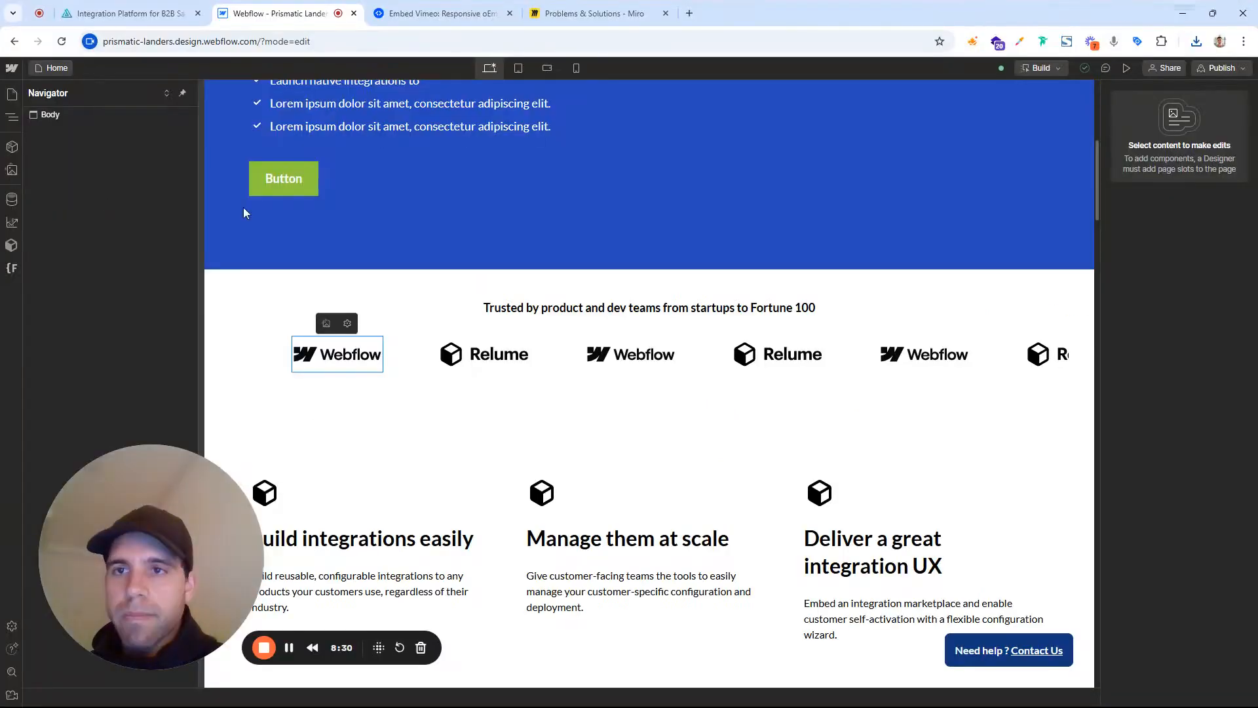
Upload logo-big-tin-can.svg from Downloads to the assets and replace the first Webflow logo in the logo strip with it
click(331, 324)
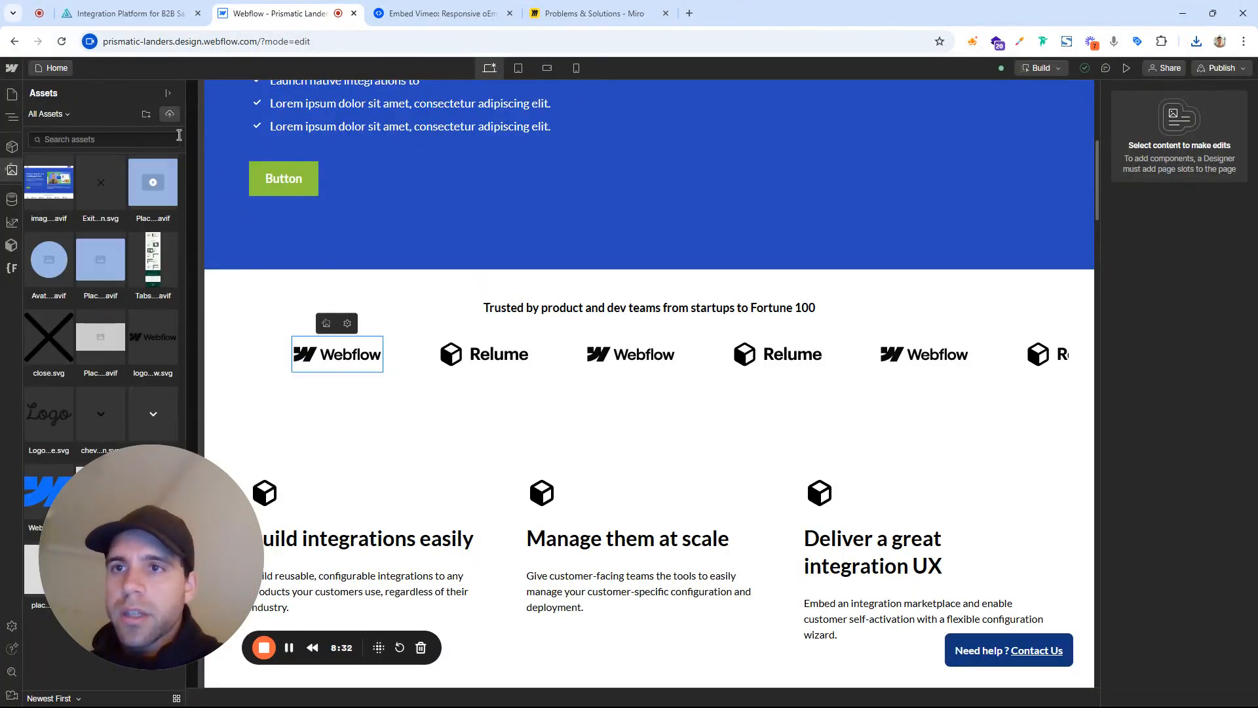
click(169, 116)
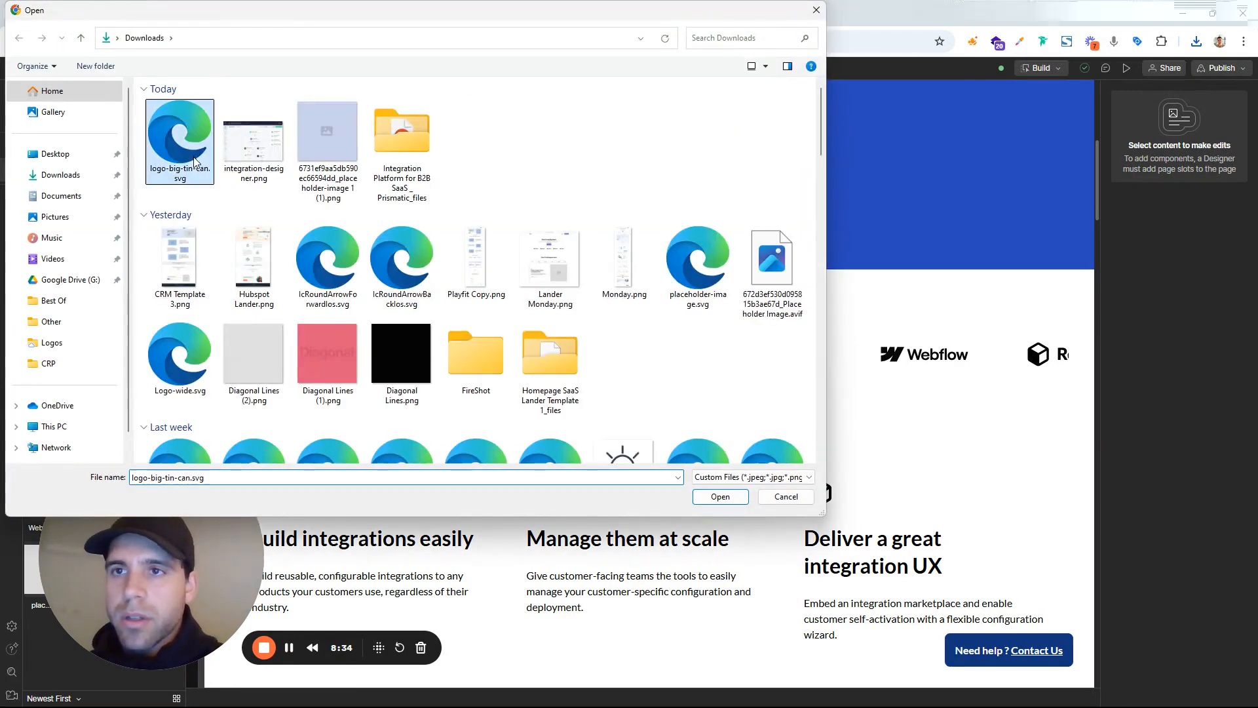
click(177, 131)
click(704, 485)
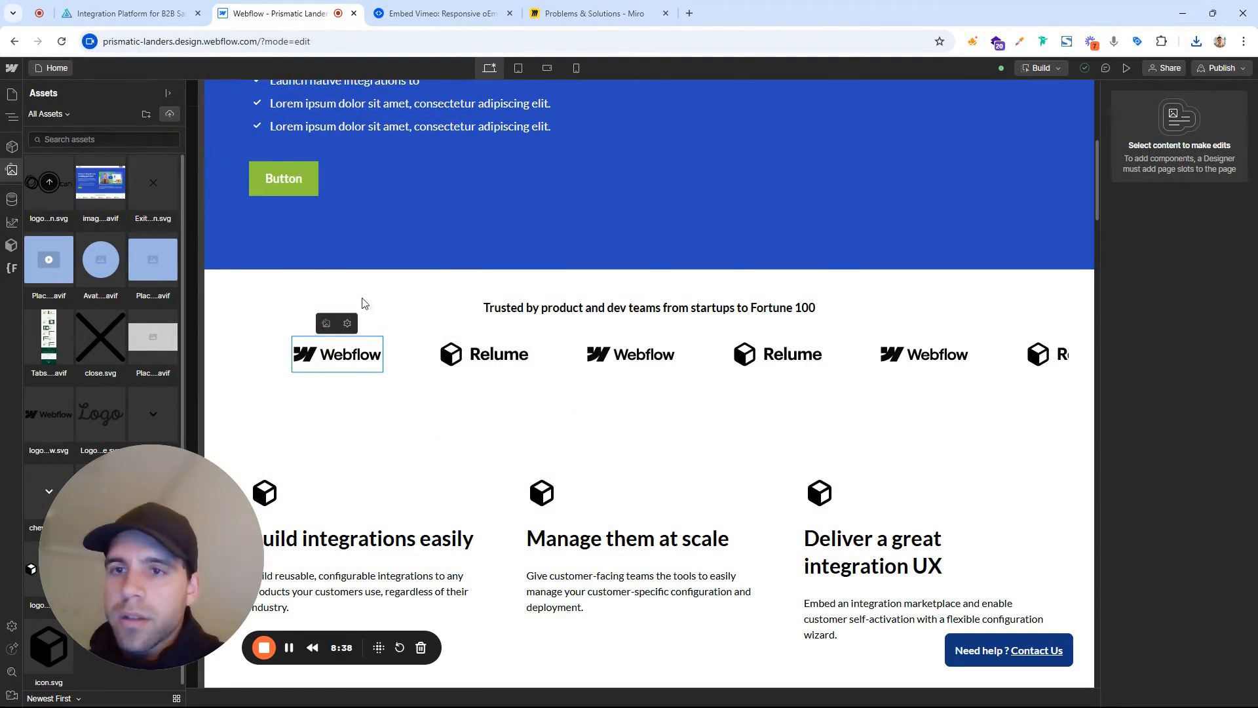
drag(45, 186, 48, 187)
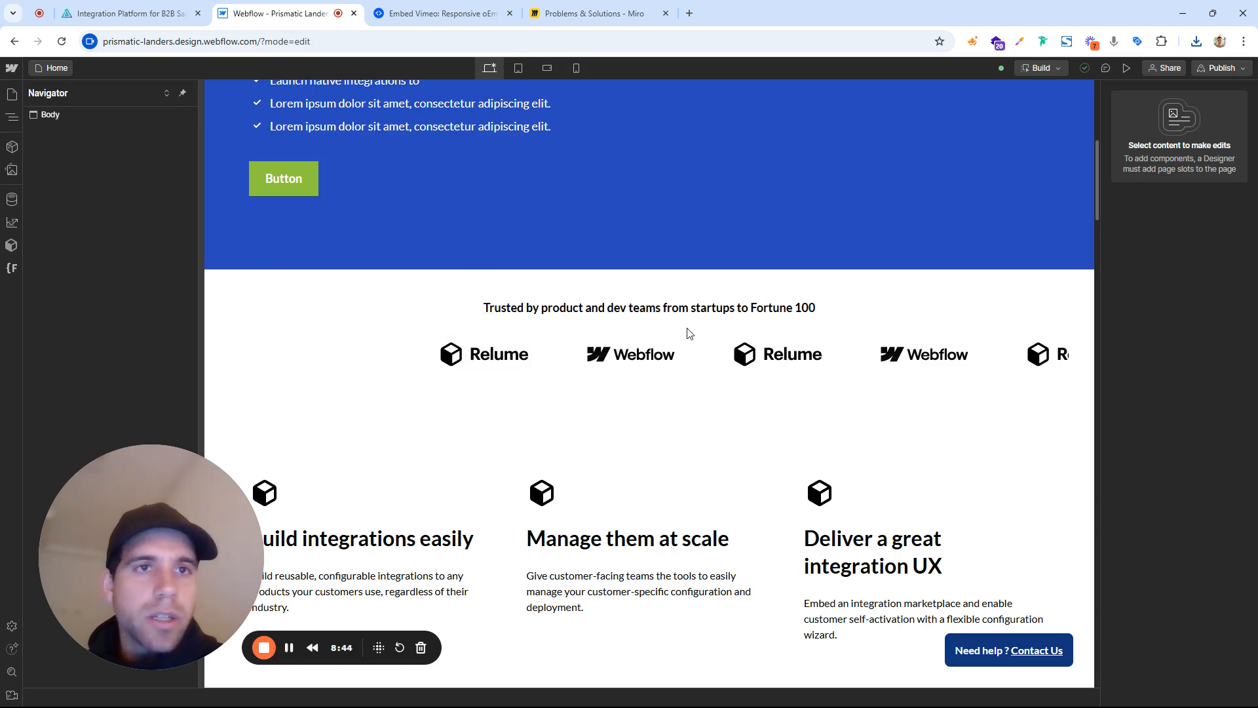
Review the logo strip under "Trusted by product and dev teams" and the benefit list section further down the page
scroll(410, 360, down, 2)
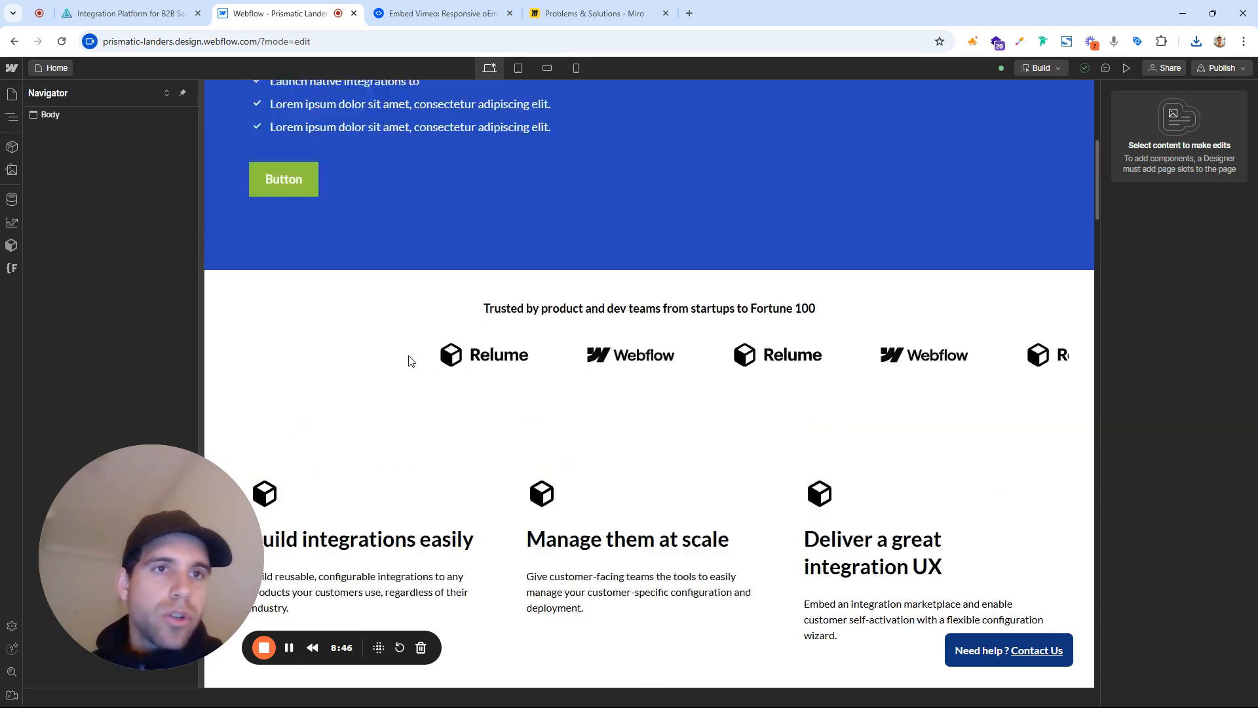
scroll(410, 360, up, 4)
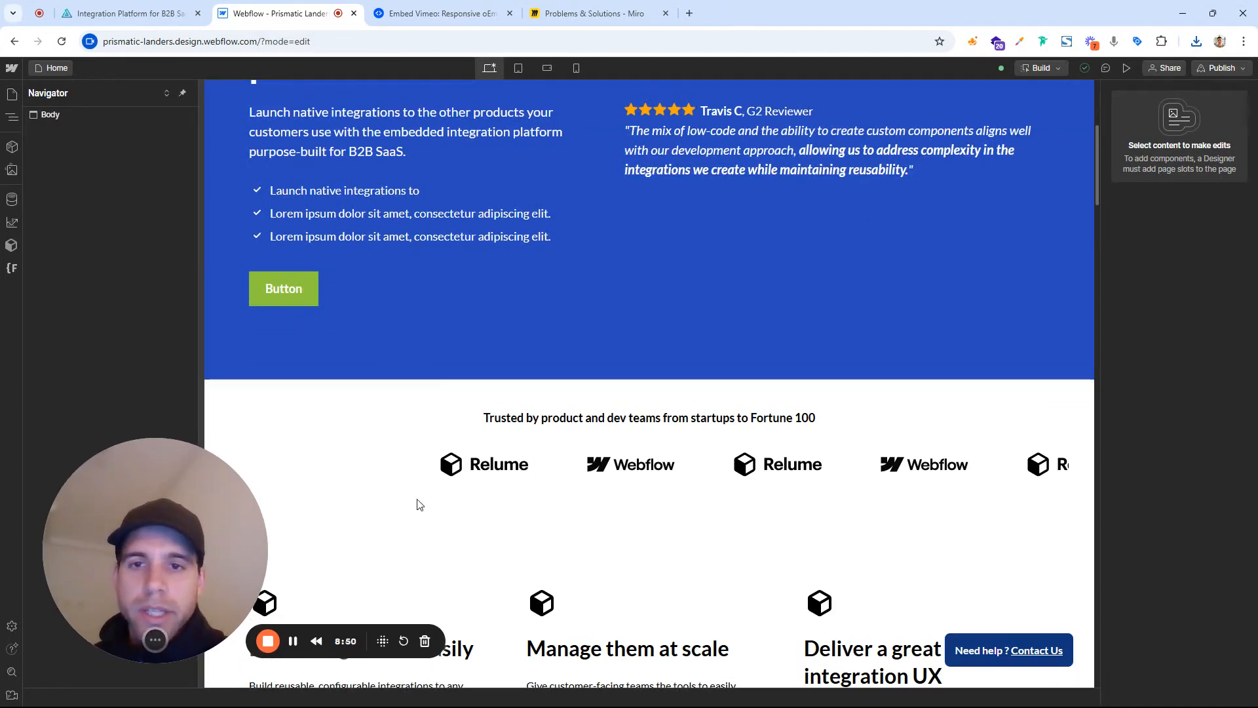
scroll(484, 372, down, 2)
click(484, 370)
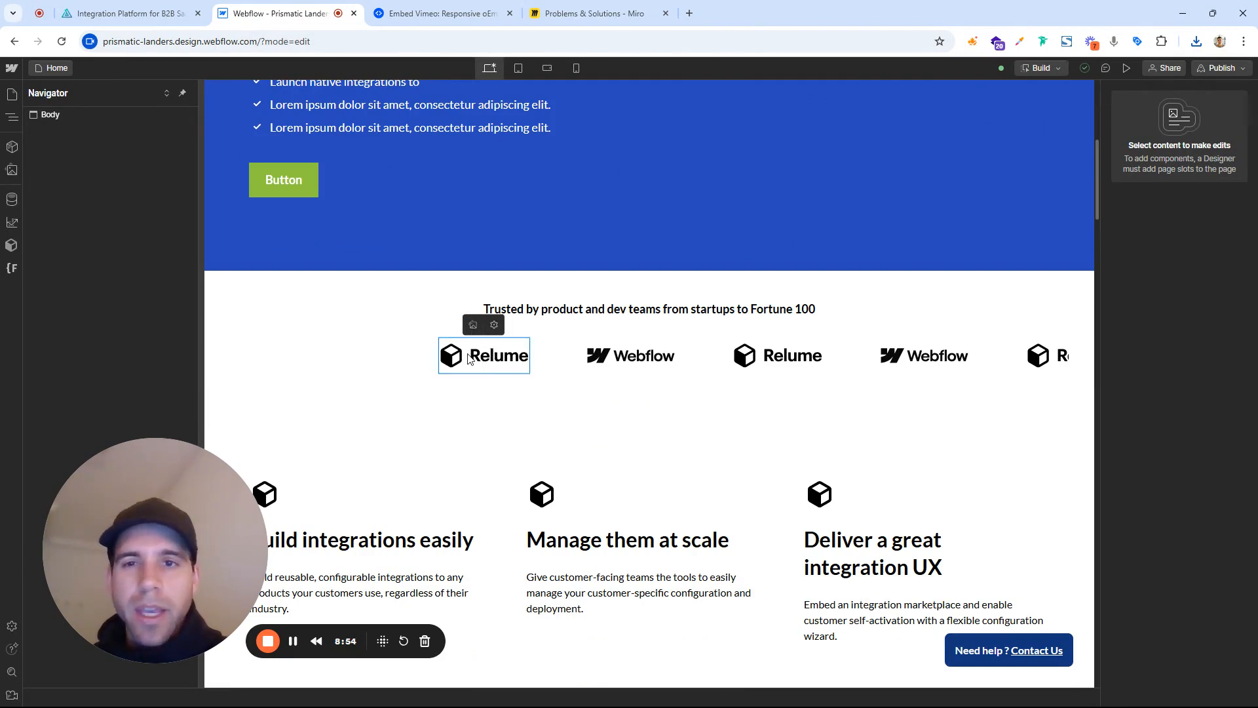
scroll(580, 355, down, 2)
scroll(477, 365, up, 2)
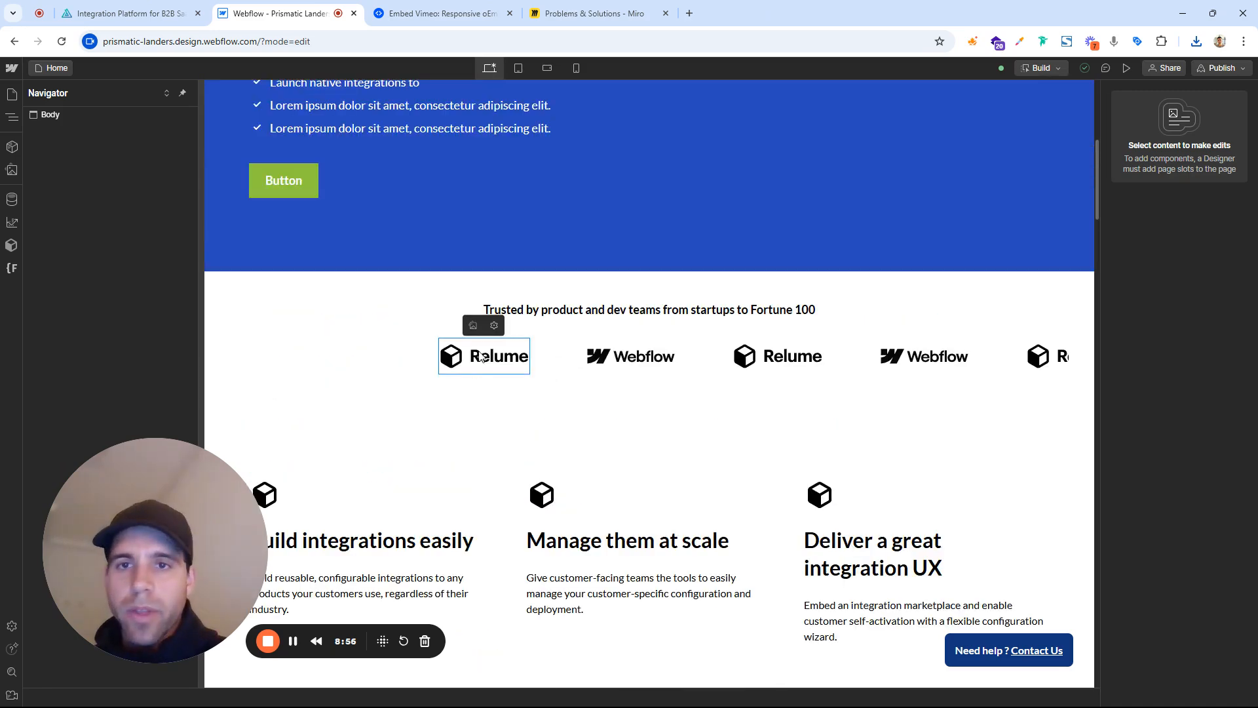
scroll(469, 365, down, 4)
scroll(406, 288, down, 5)
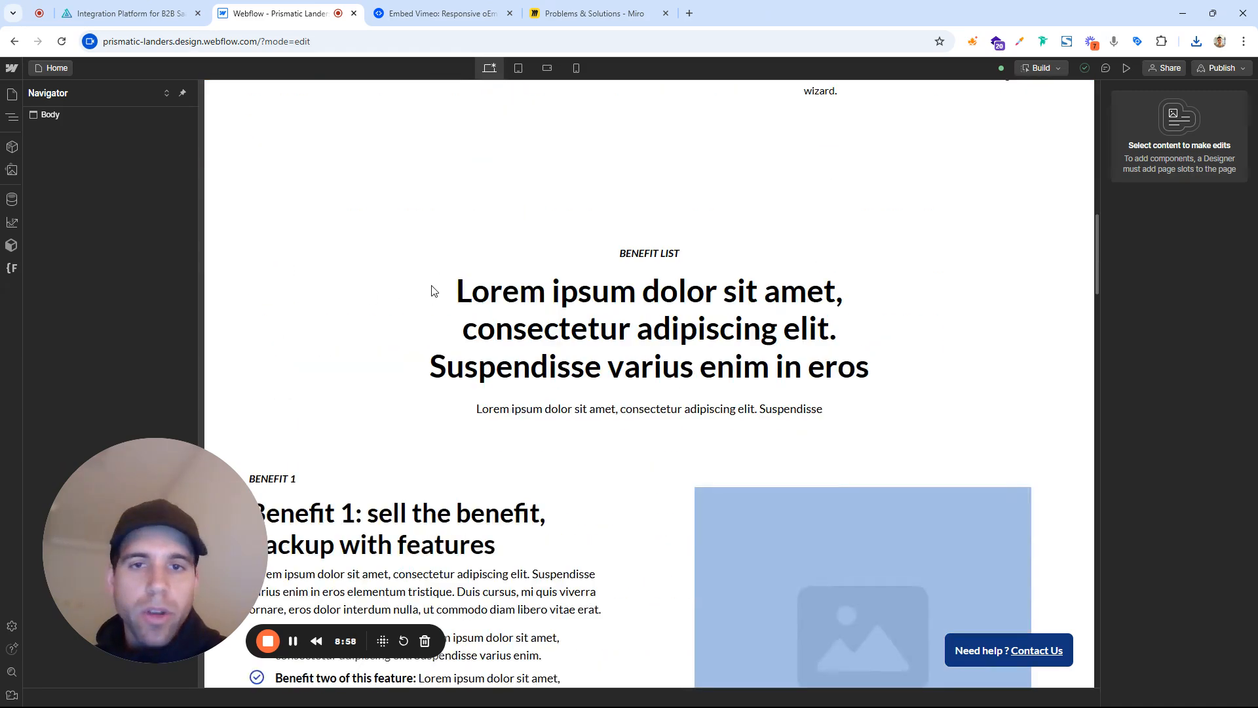
Fill Benefit 1 with the Prismatic page's heading "Flexible Integration Designer" and description "Combine pre-built and custom connectors to build powerful workflows"
scroll(541, 267, up, 2)
scroll(544, 359, down, 3)
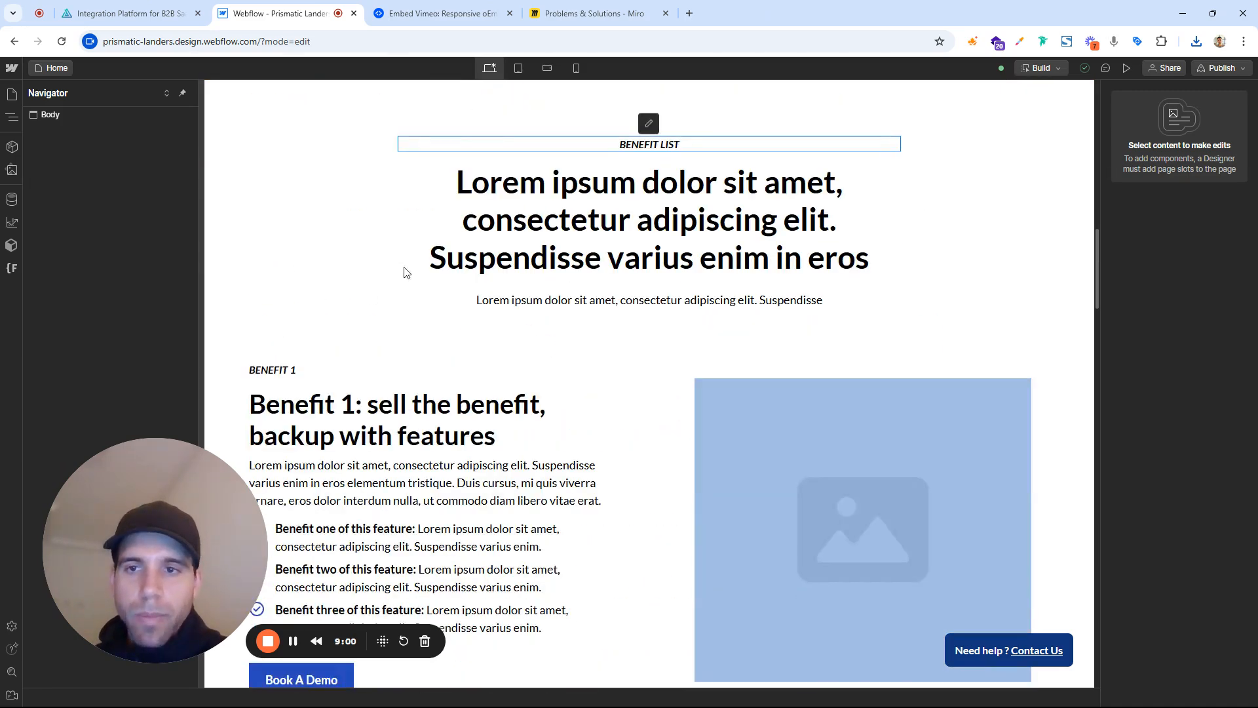
scroll(343, 277, down, 3)
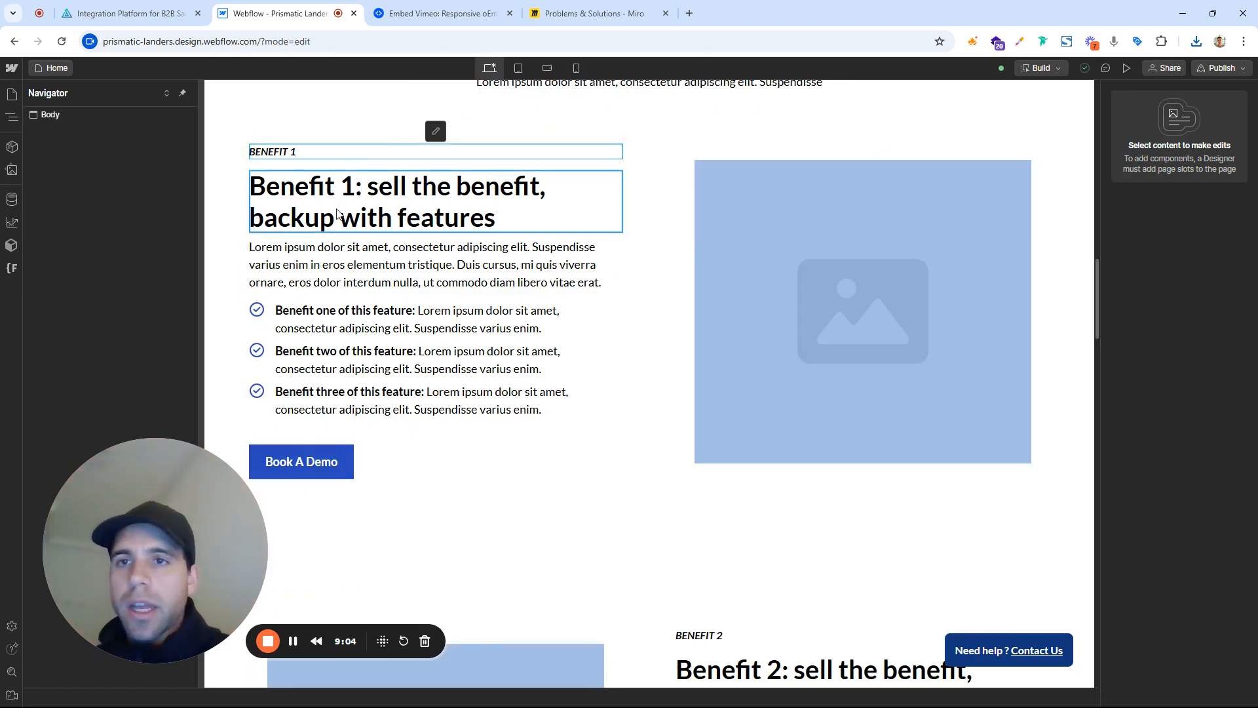
click(124, 13)
scroll(523, 296, down, 3)
scroll(523, 296, down, 10)
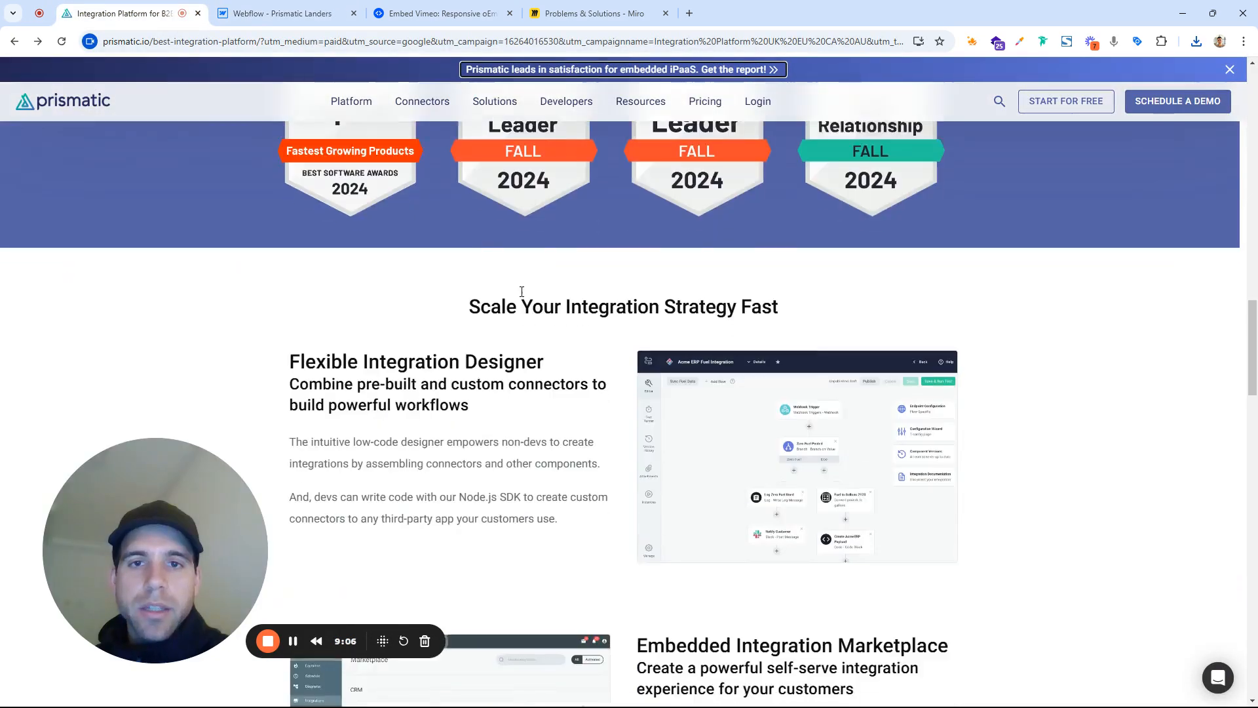
scroll(339, 340, up, 2)
drag(297, 286, 460, 299)
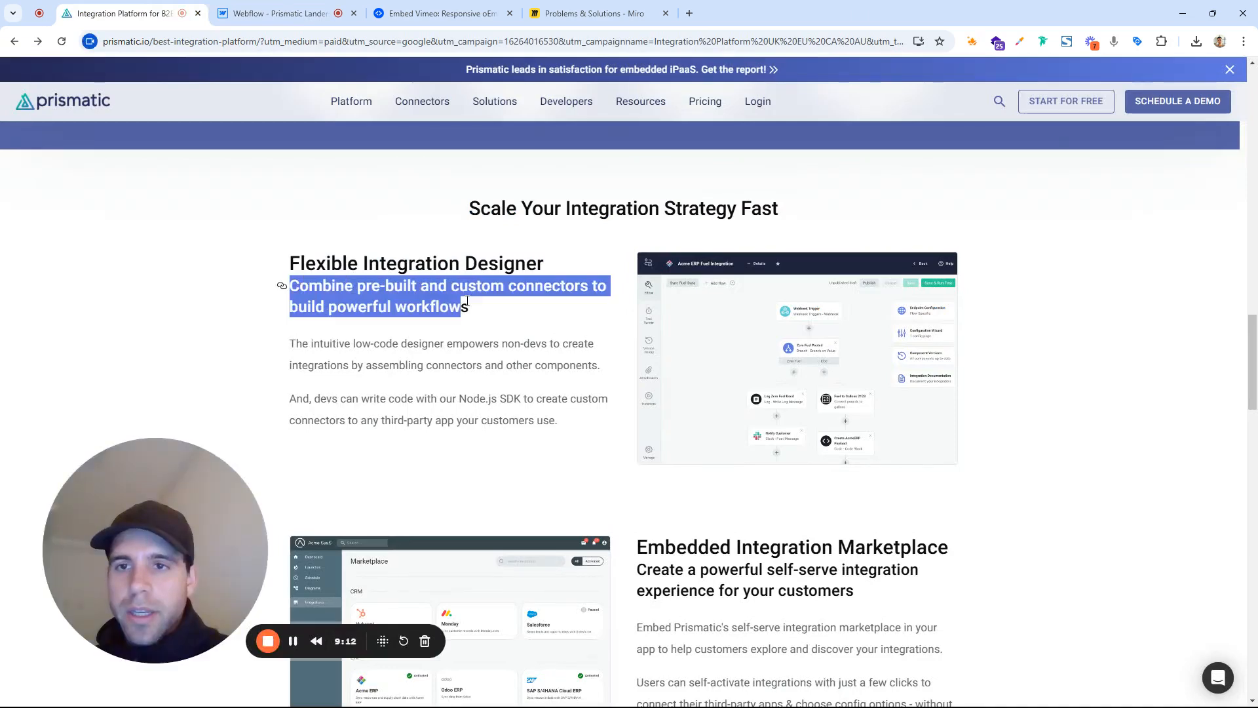
Replace Benefit 1's first bullet with Prismatic's sentence "The intuitive low-code designer empowers non-devs to create integrations by assembling connectors and other components." and remove its bold formatting
drag(290, 343, 591, 363)
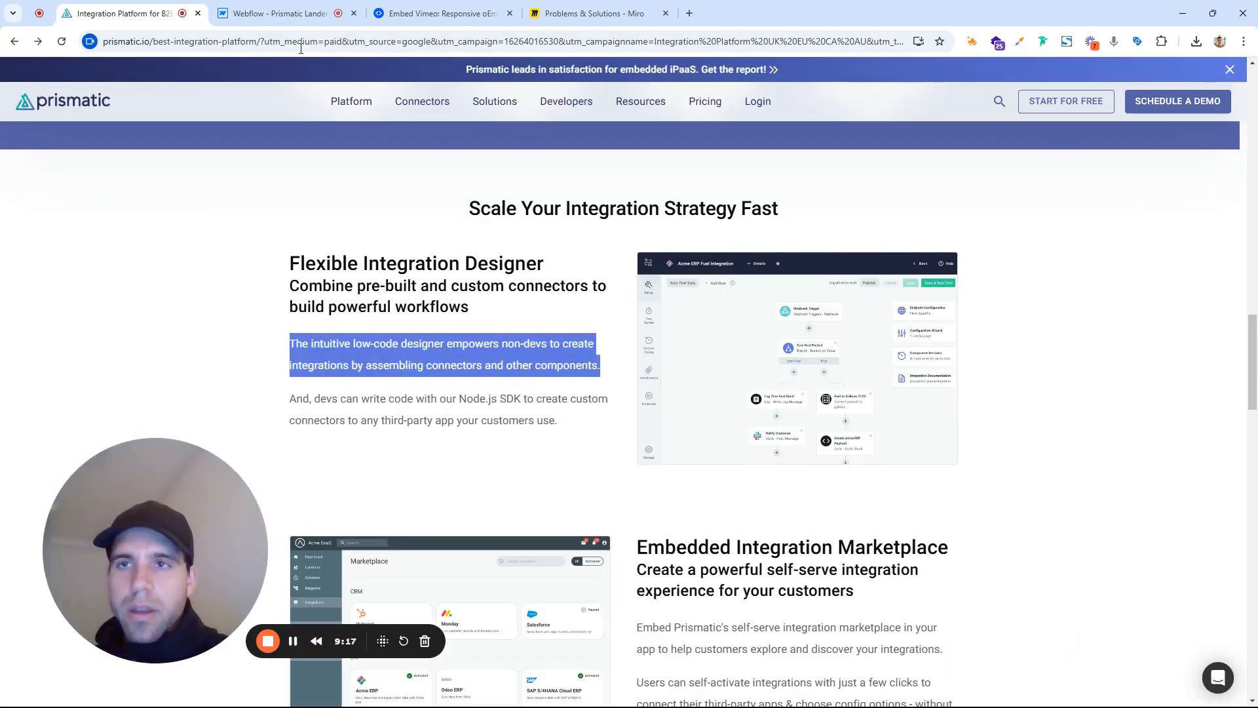
click(281, 13)
triple_click(385, 257)
text(The intuitive low-code designer empowers non-devs to create integrations by assembling connectors and other components.)
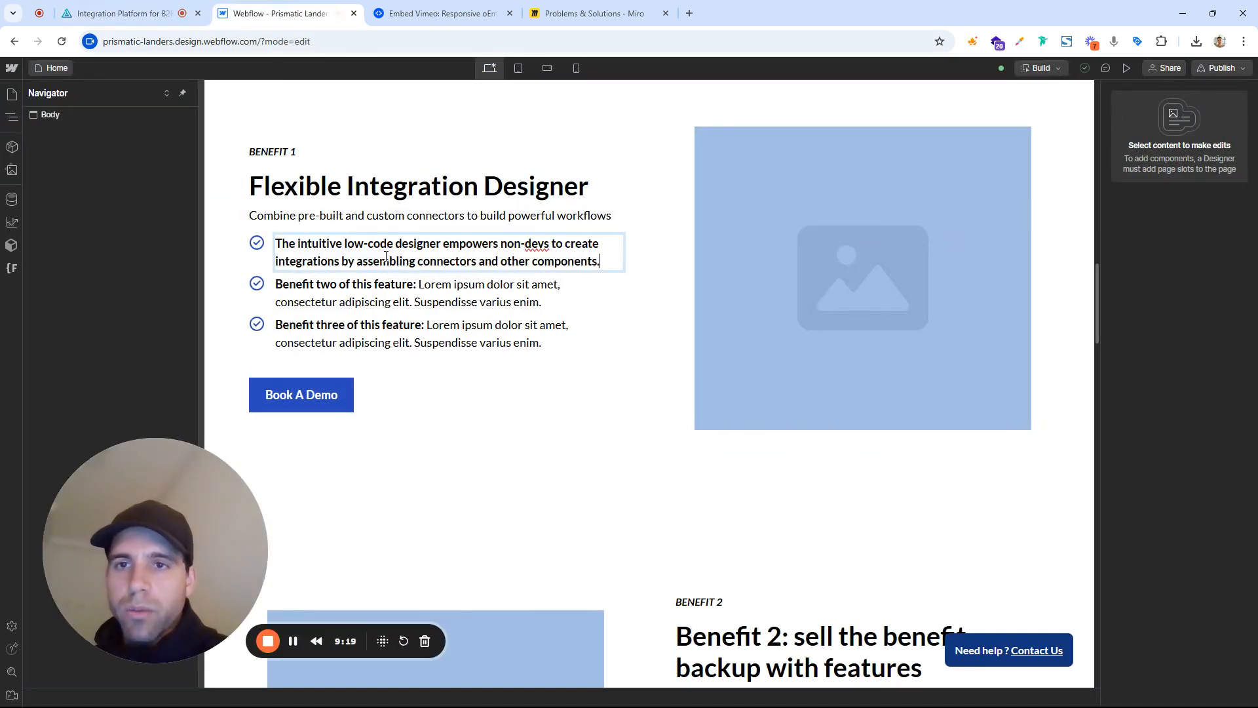
triple_click(445, 265)
key(ctrl+b)
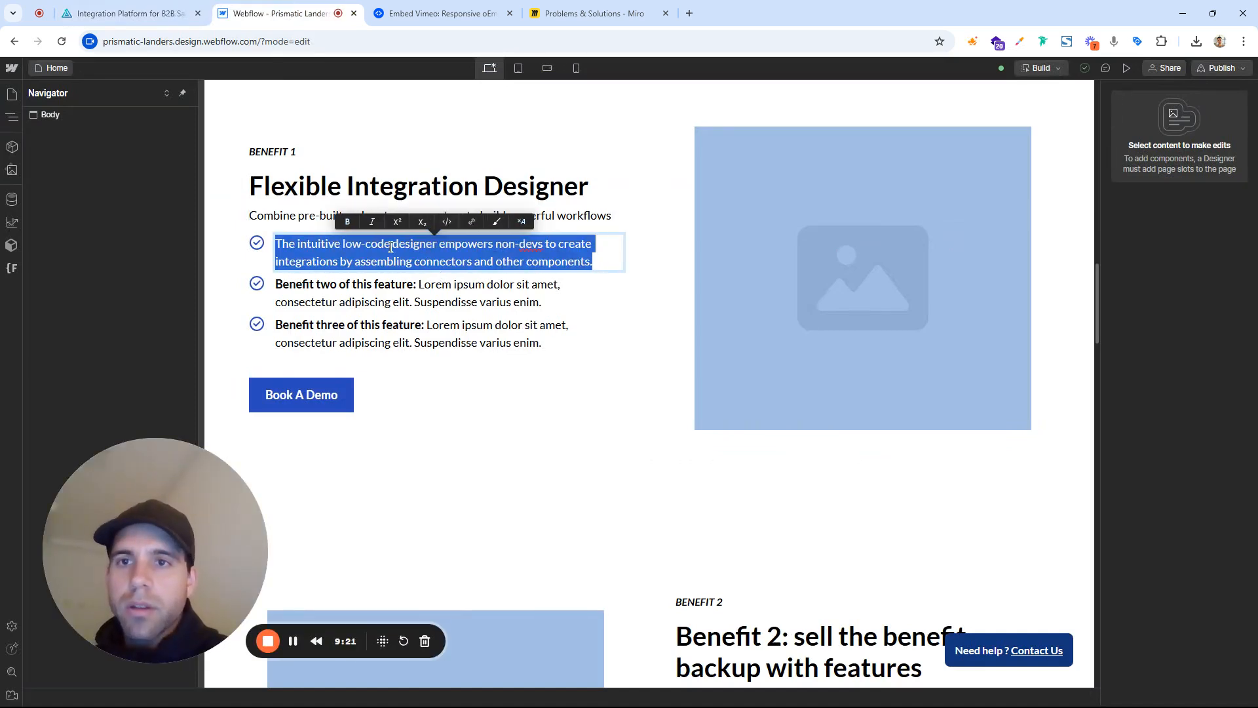
Replace Benefit 1's second bullet with Prismatic's sentence "And, devs can write code with our Node.js SDK..." and remove its bold formatting
click(132, 13)
drag(289, 396, 576, 420)
key(ctrl+c)
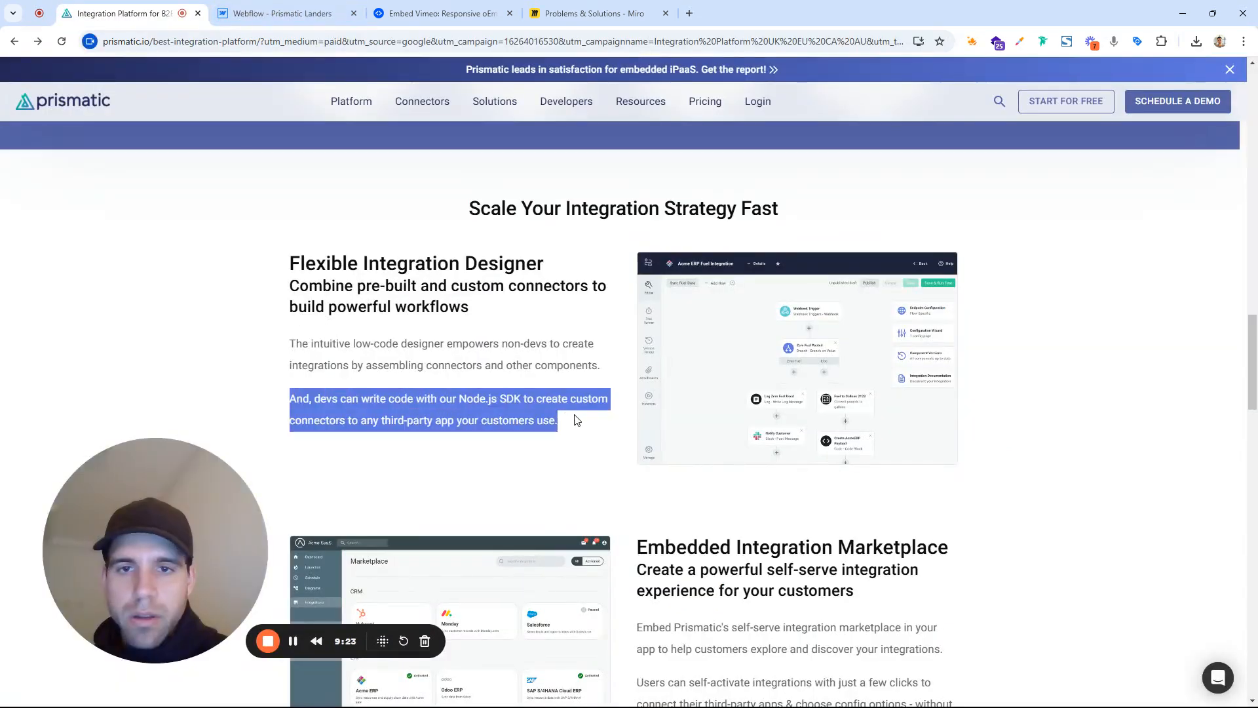
click(247, 6)
triple_click(384, 297)
key(ctrl+v)
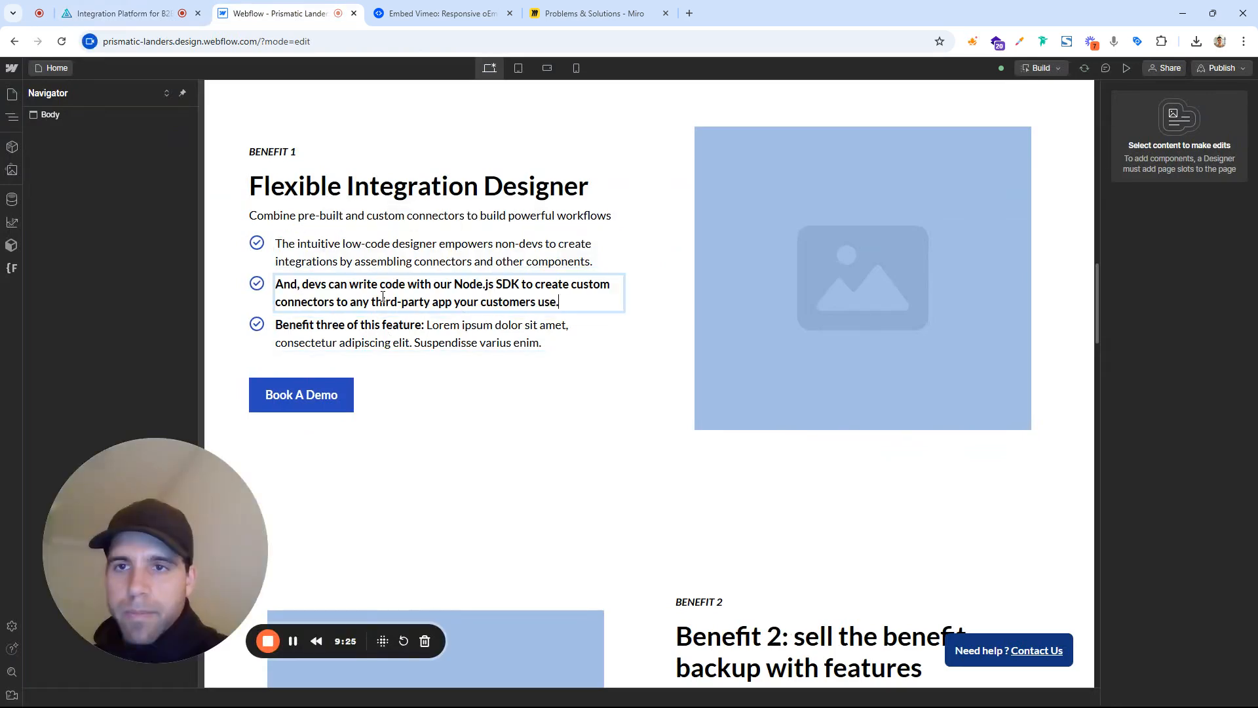
triple_click(415, 285)
key(ctrl+b)
Check Prismatic's Flexible Integration Designer section for a third bullet's copy and review the Webflow benefit section
click(463, 324)
click(202, 9)
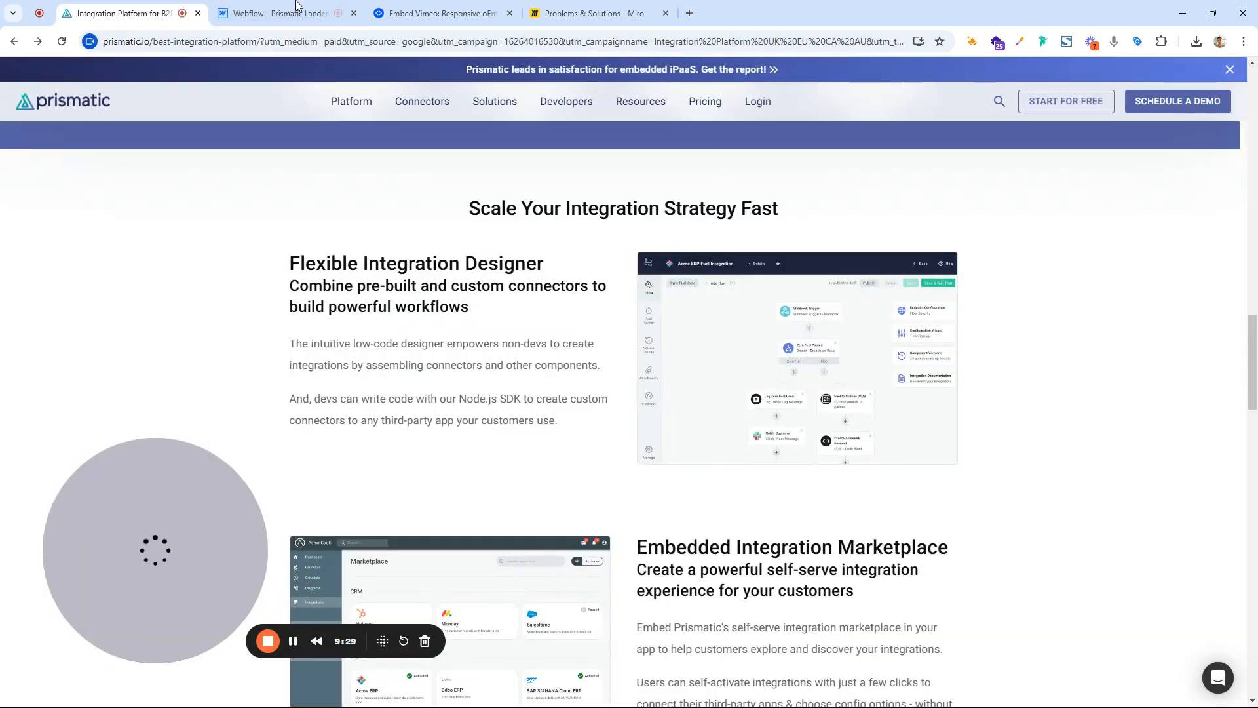
click(305, 8)
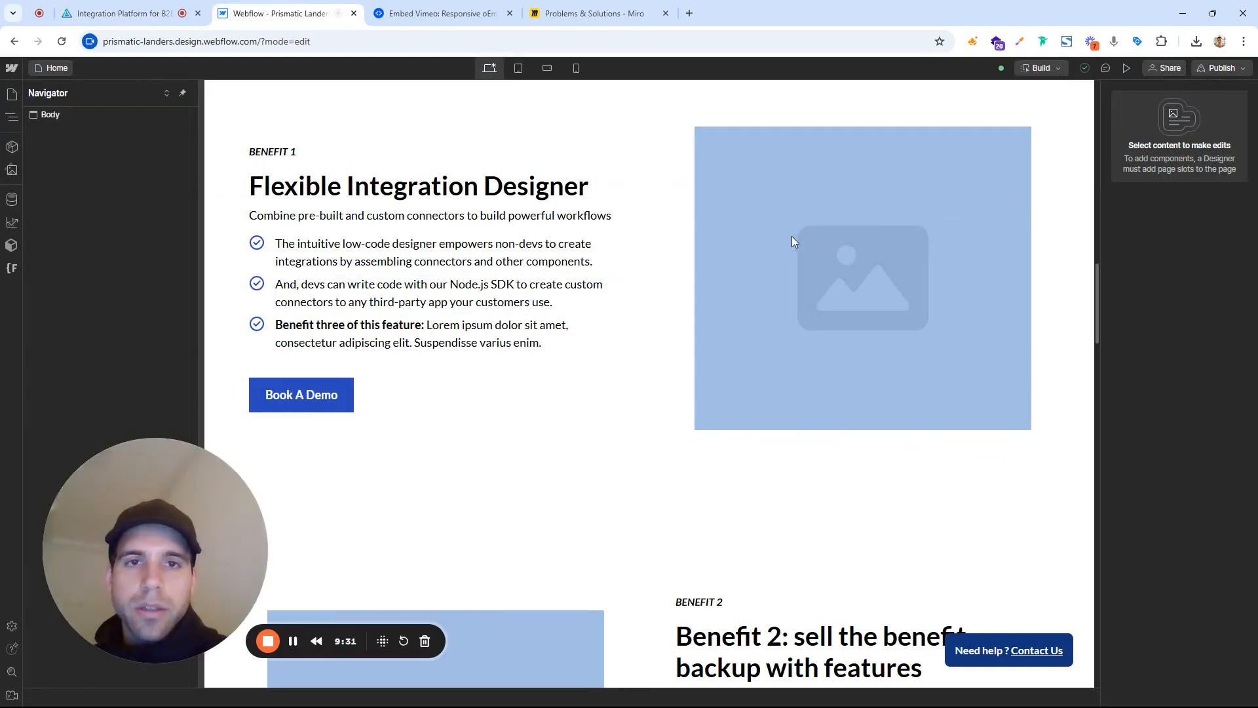
scroll(790, 263, up, 3)
scroll(561, 435, down, 6)
scroll(806, 269, up, 6)
scroll(825, 321, down, 2)
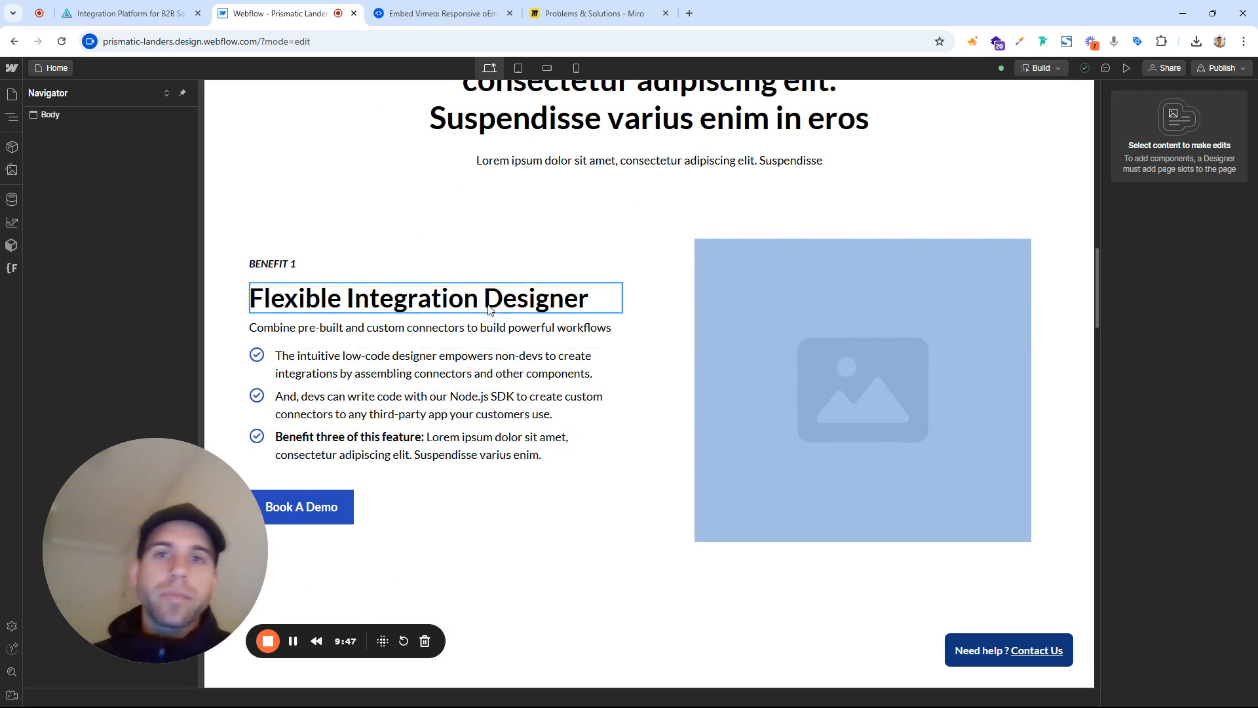
Switch Webflow to Design mode and delete the layout-background overlay covering Benefit 1's placeholder image
click(1040, 68)
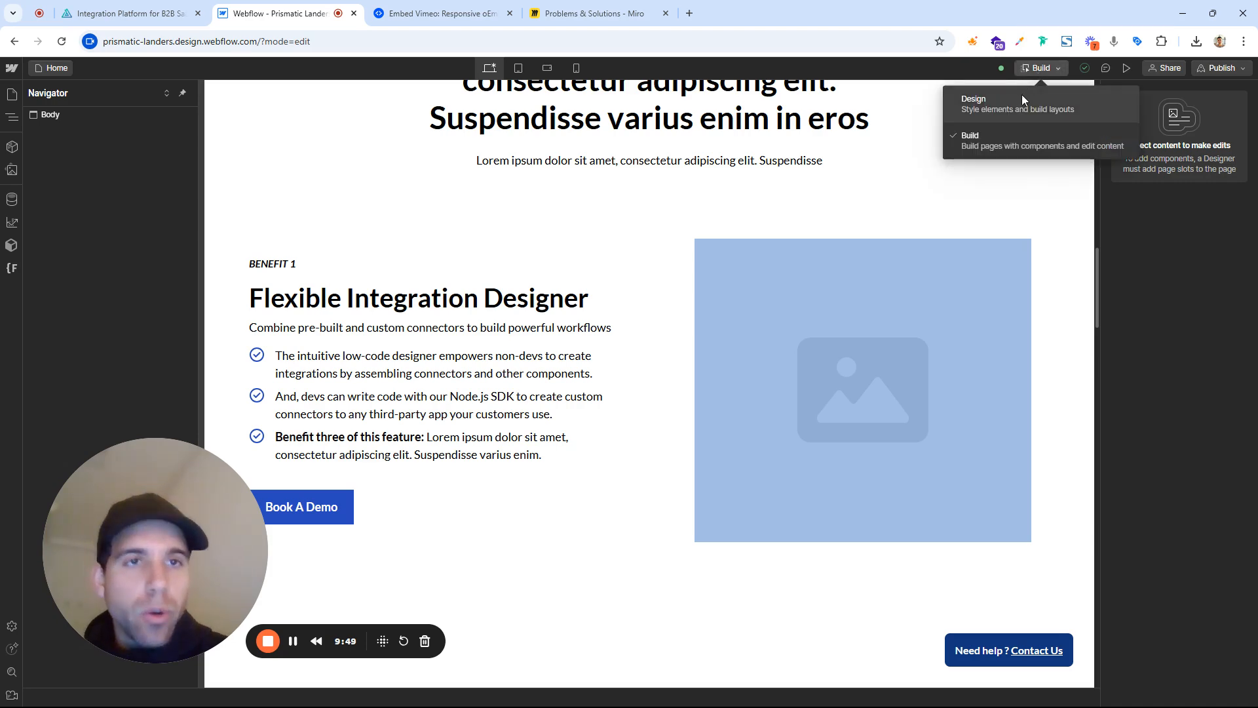
click(1020, 99)
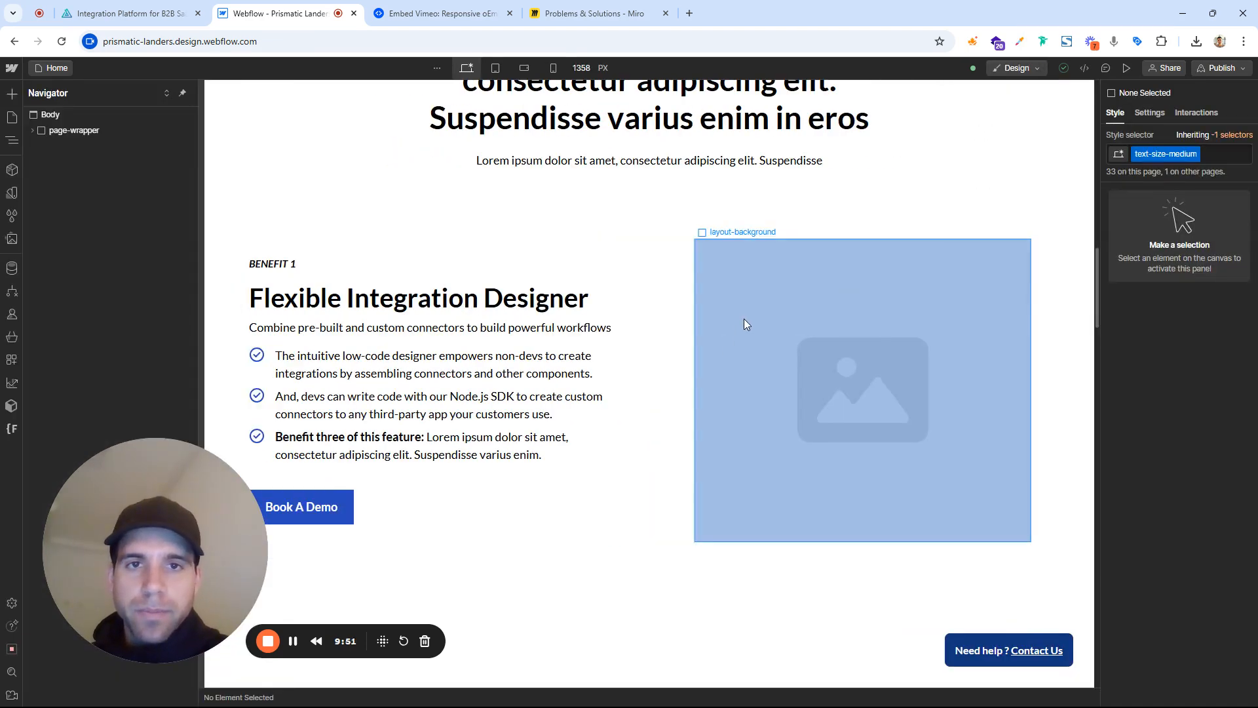
click(744, 319)
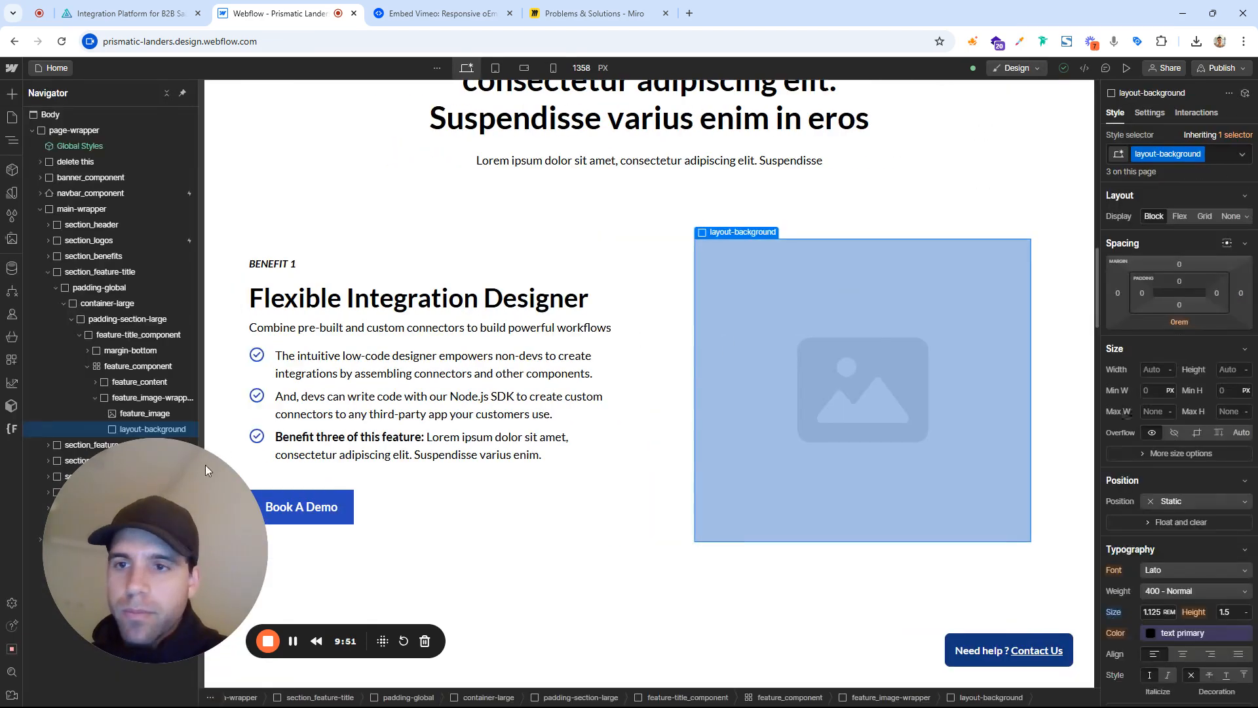
click(155, 415)
click(155, 431)
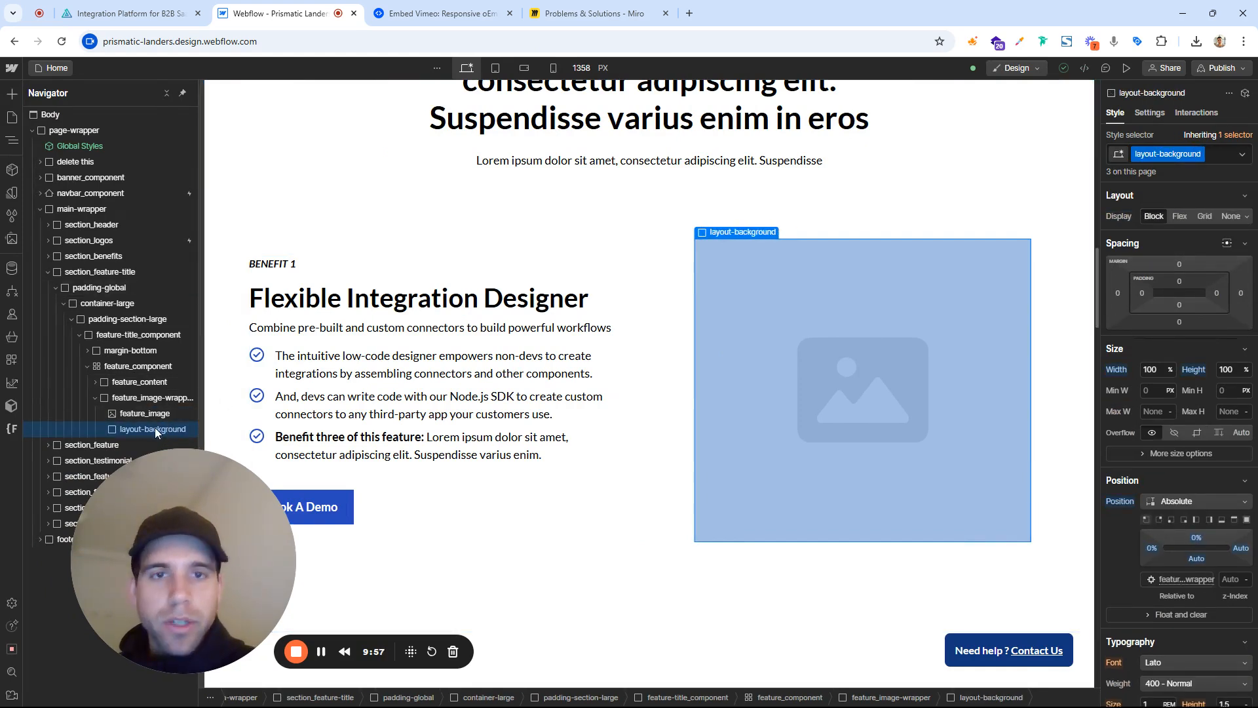
key(Delete)
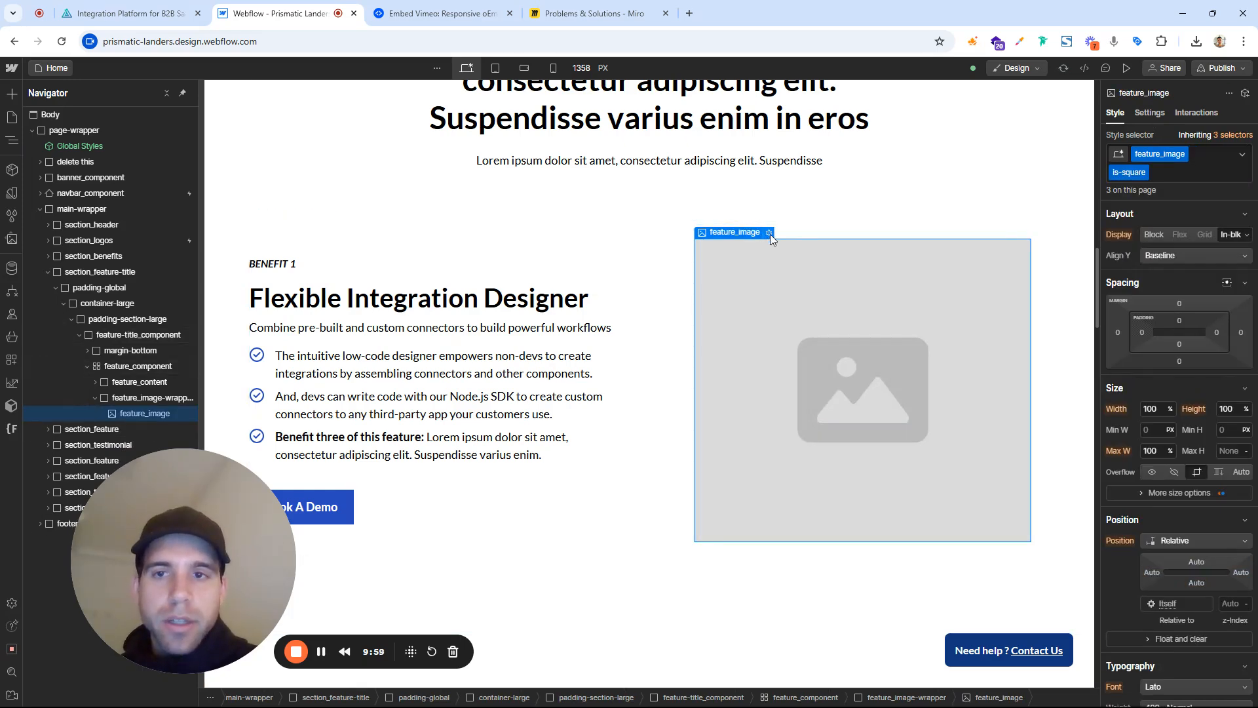
Upload integration-designer.png from Downloads to the assets and replace Benefit 1's placeholder image with it
click(770, 233)
click(763, 338)
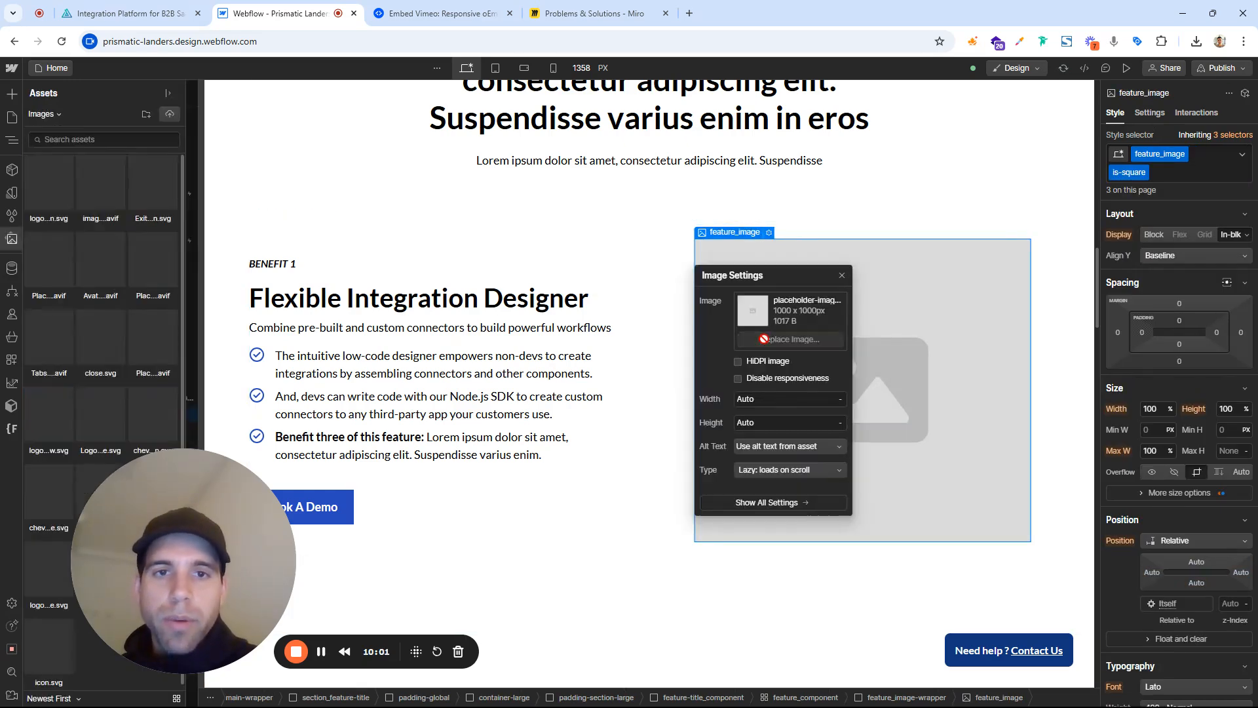
click(171, 113)
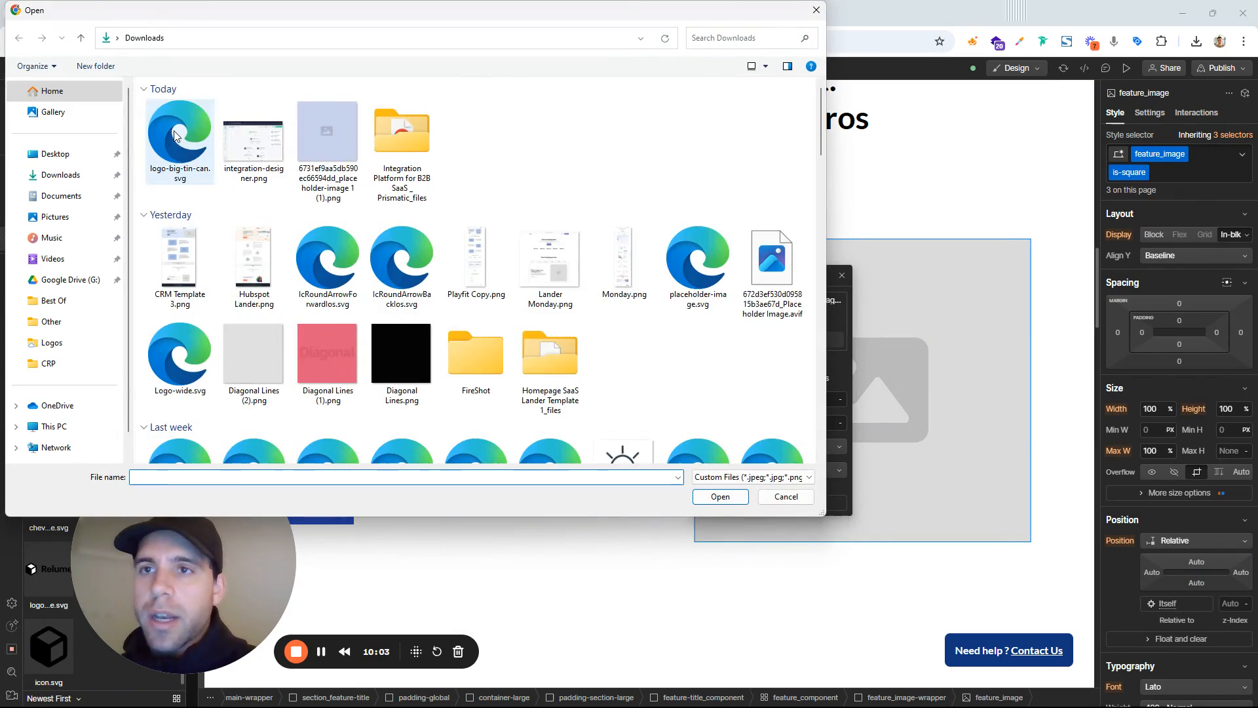
click(281, 144)
click(720, 496)
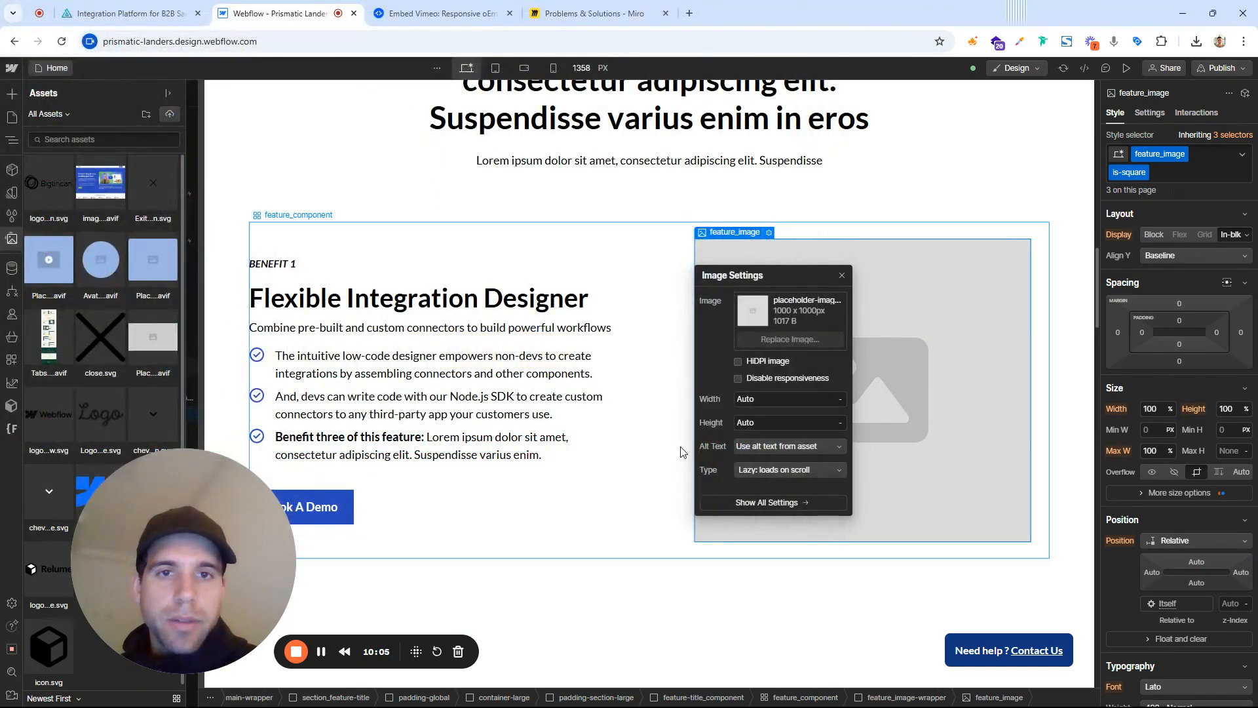
click(71, 189)
click(52, 183)
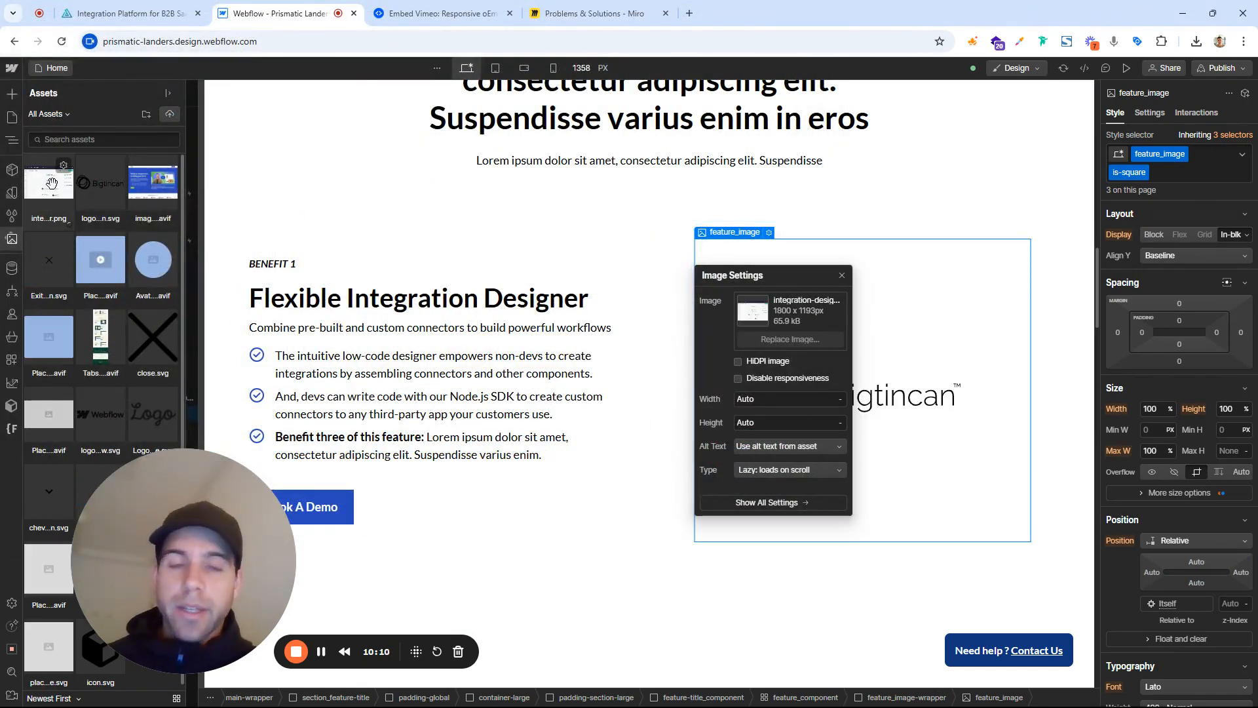
click(842, 276)
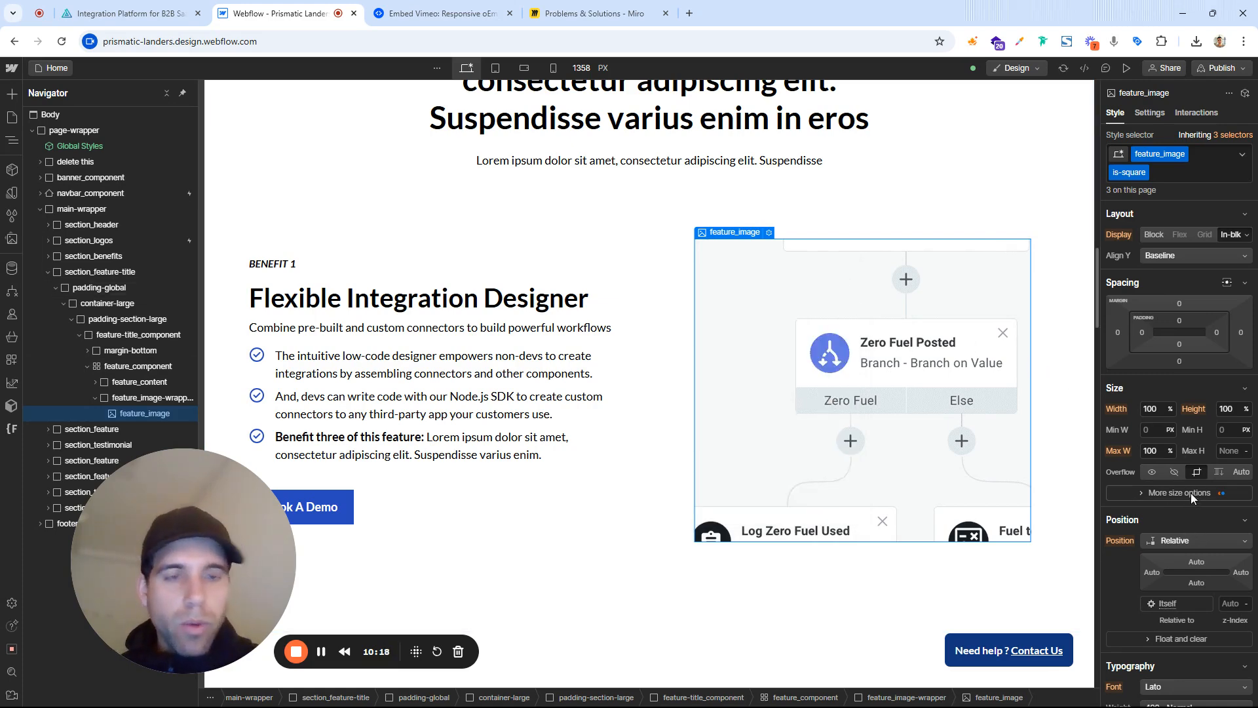
Set the Fit of Benefit 1's feature image to Contain
click(1159, 491)
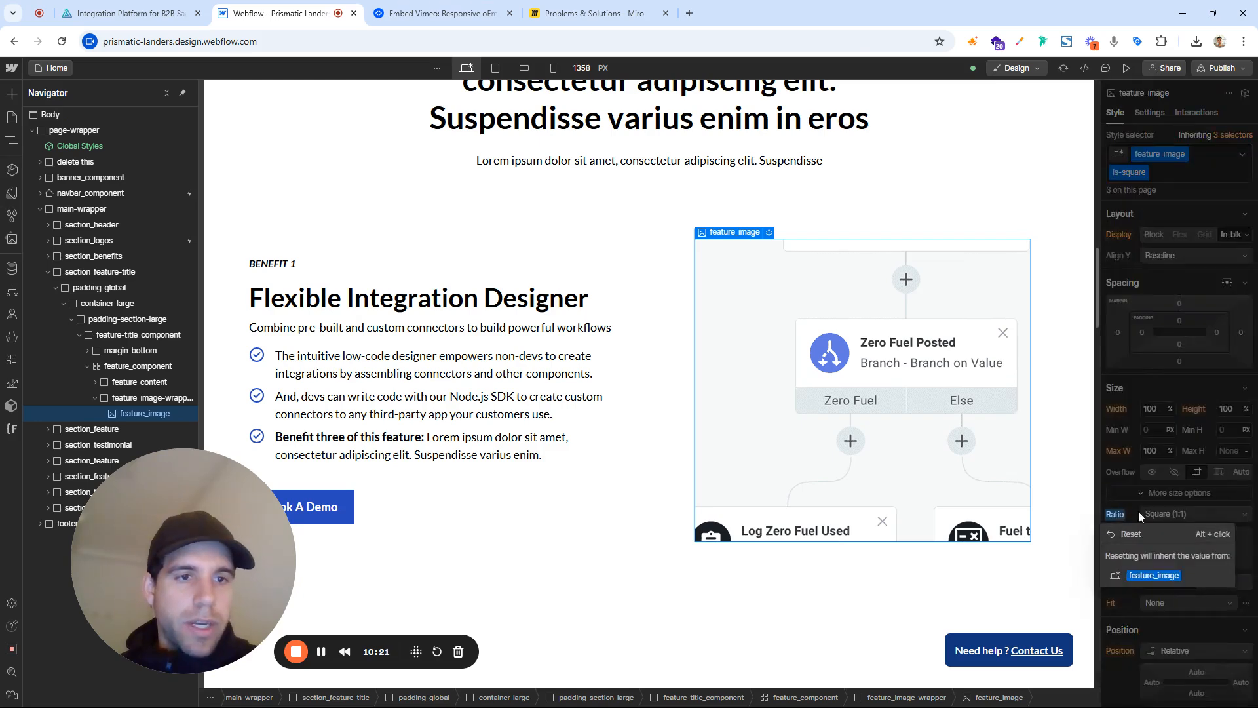
scroll(1162, 513, down, 3)
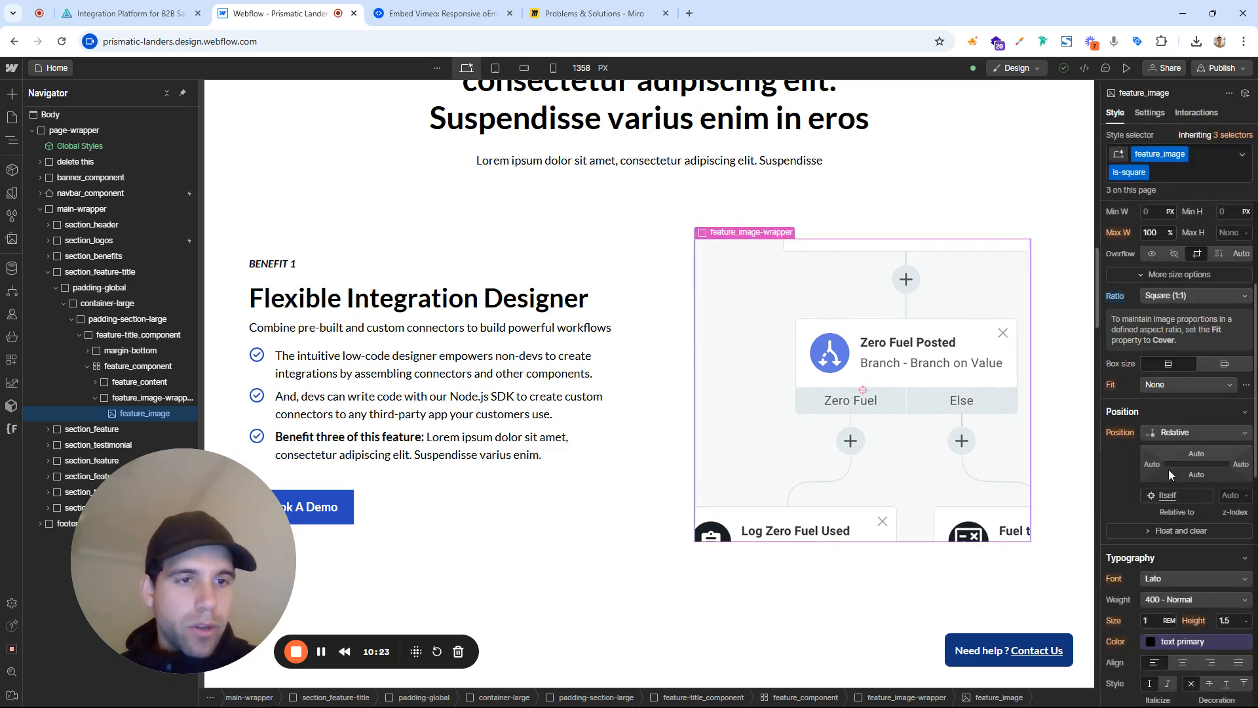
click(1163, 387)
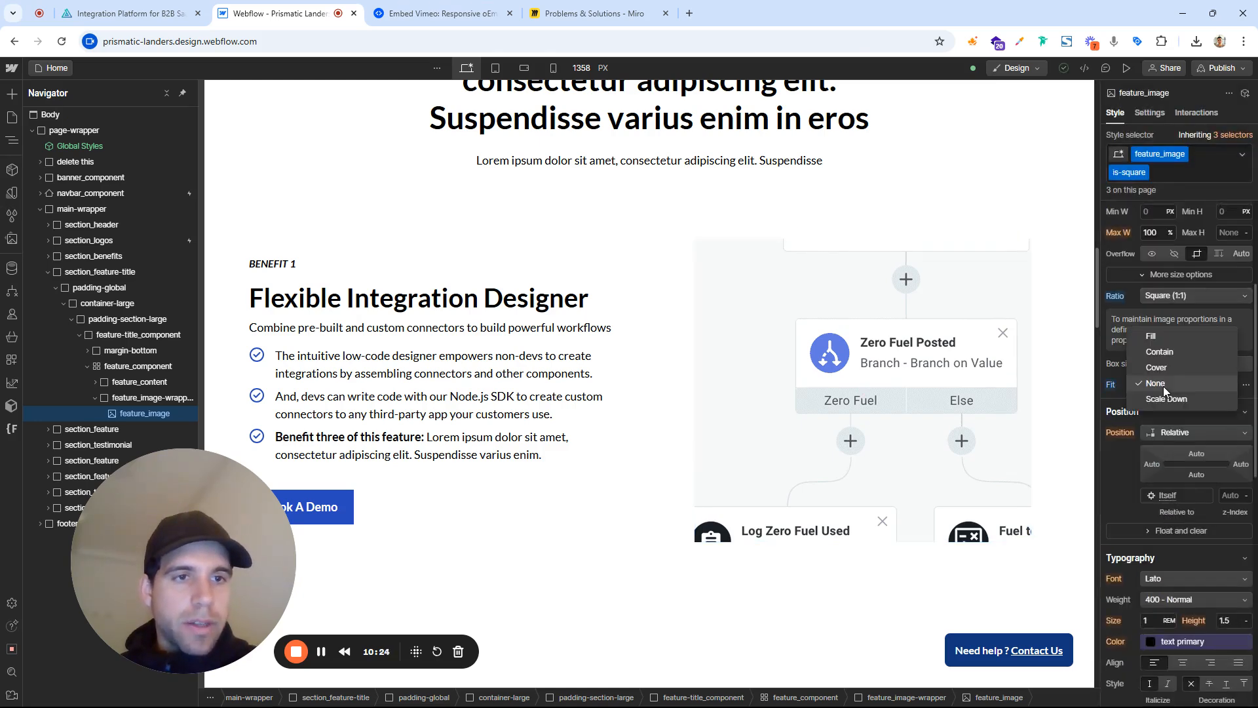
click(1175, 351)
click(649, 281)
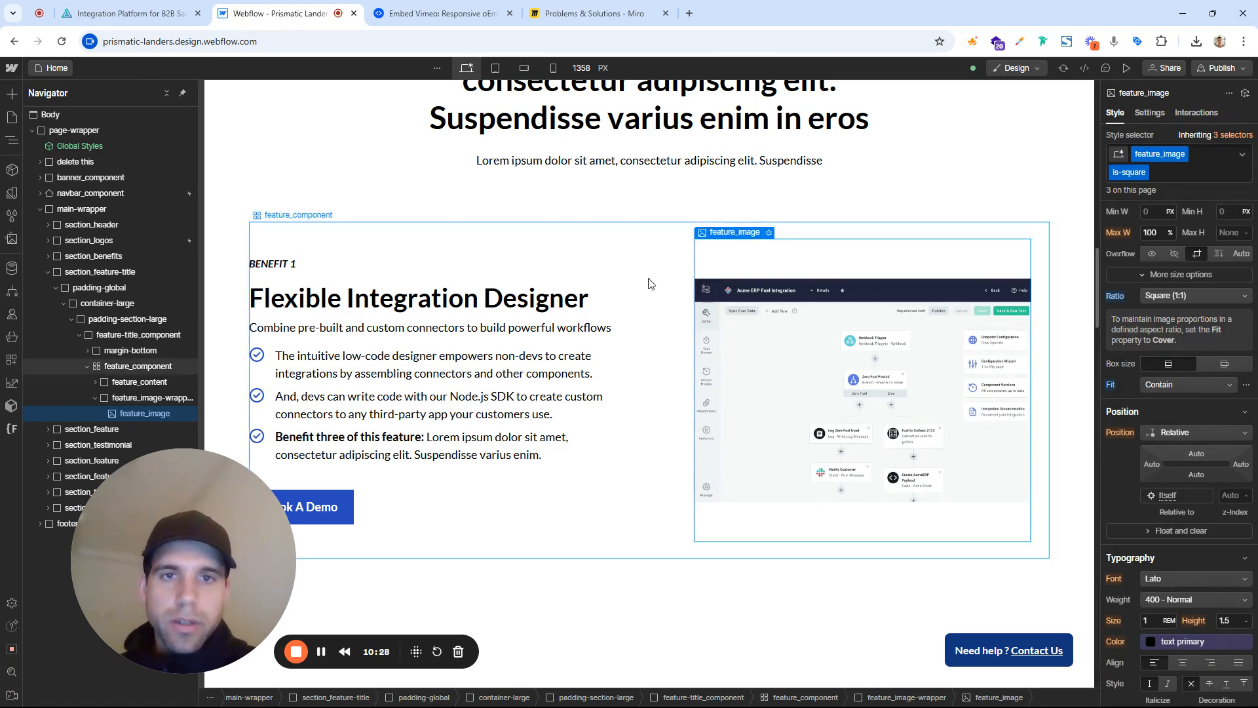
Delete the "BENEFIT 1" label and the spacer-xsmall element above the "Flexible Integration Designer" heading
scroll(675, 318, down, 2)
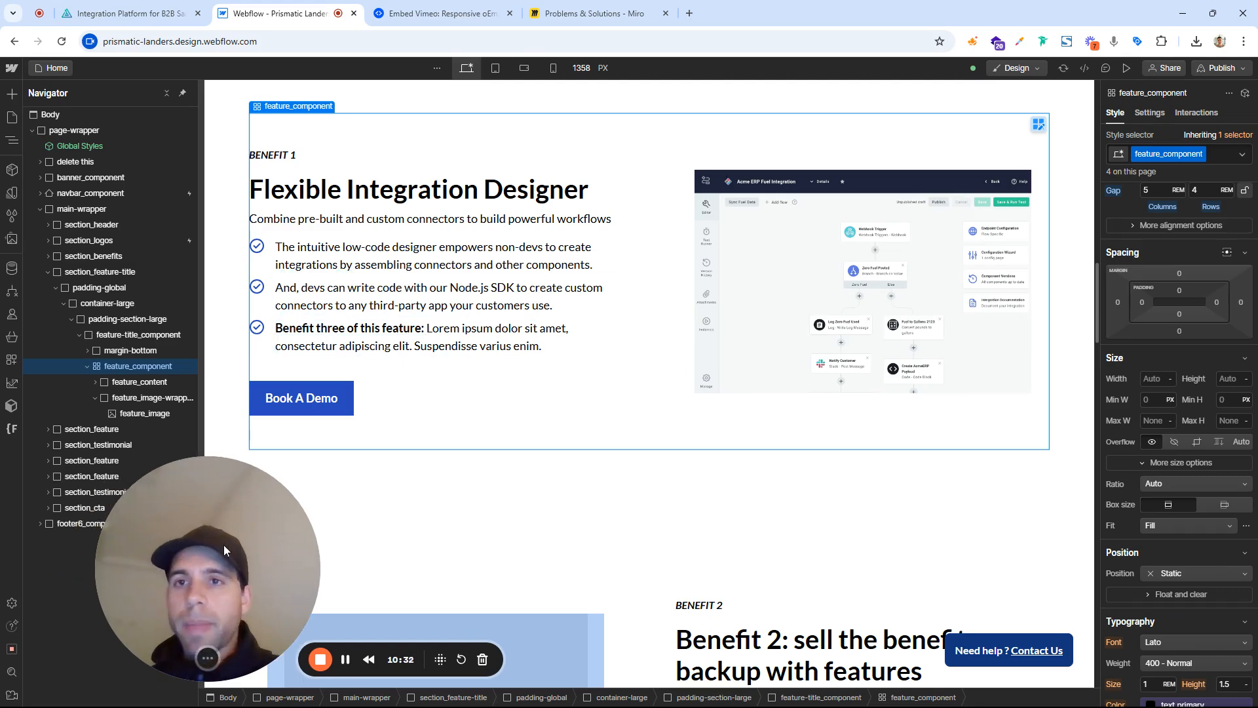
click(318, 159)
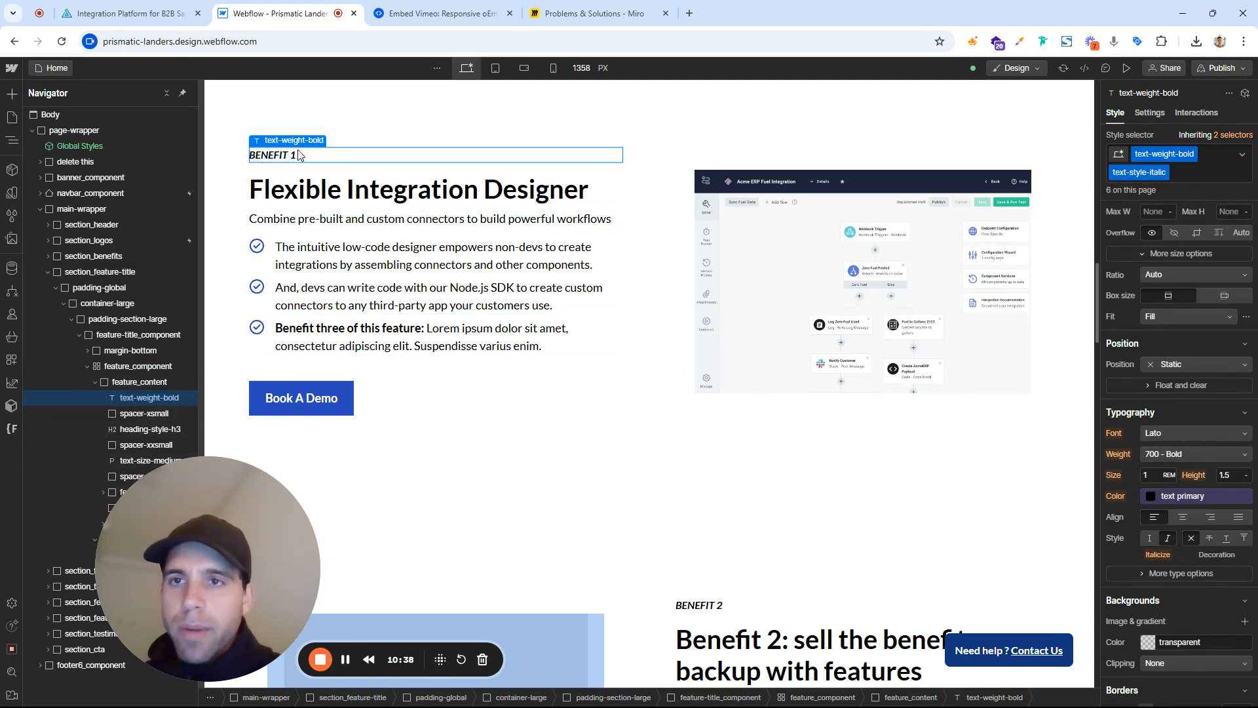
scroll(400, 254, up, 2)
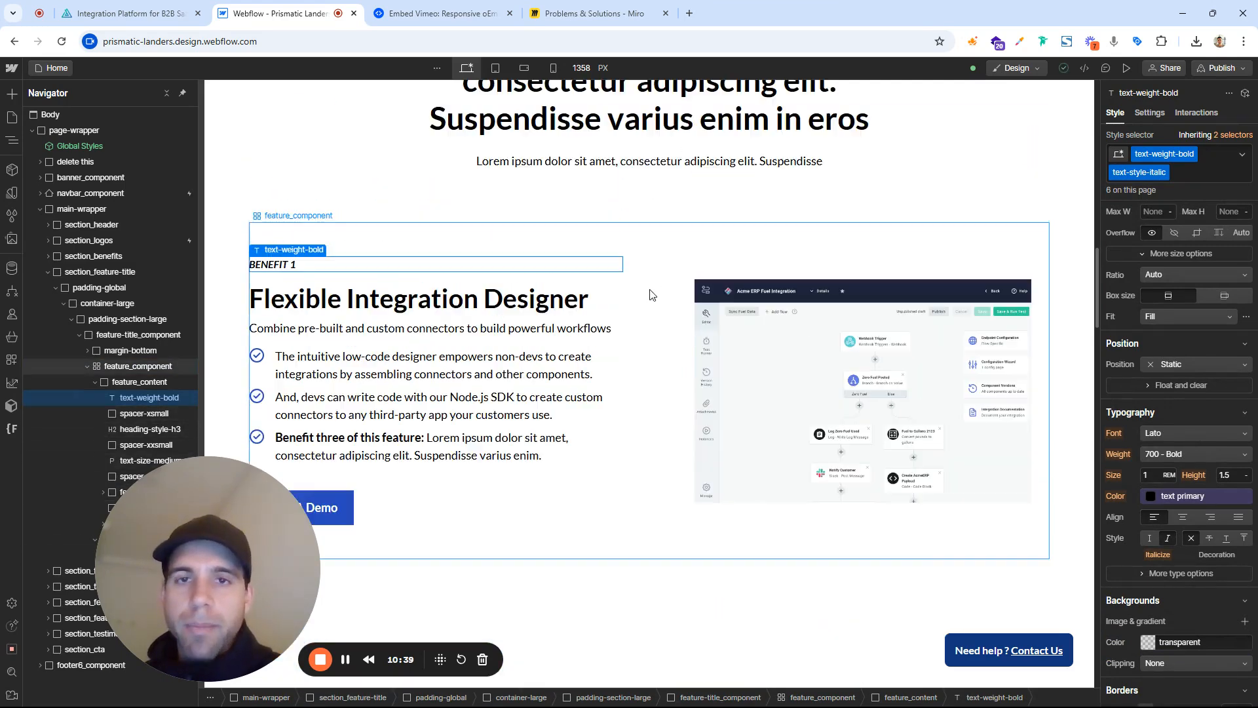
right_click(324, 269)
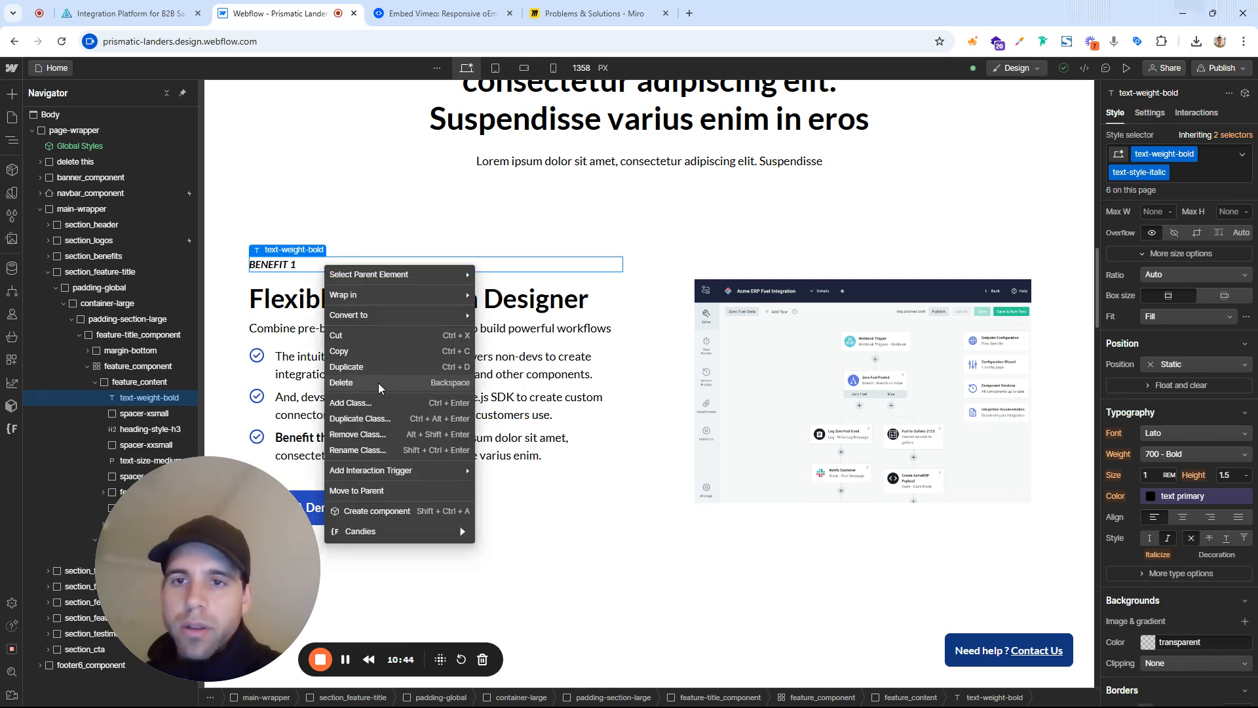
right_click(300, 266)
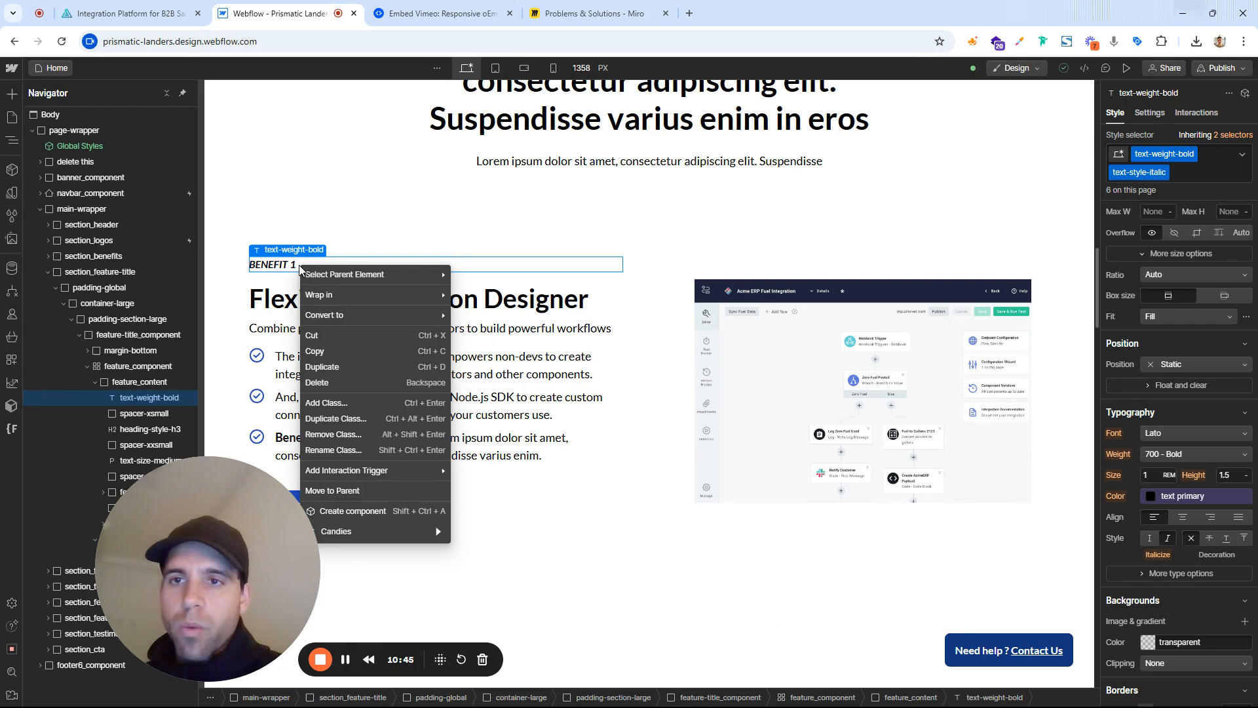
click(348, 383)
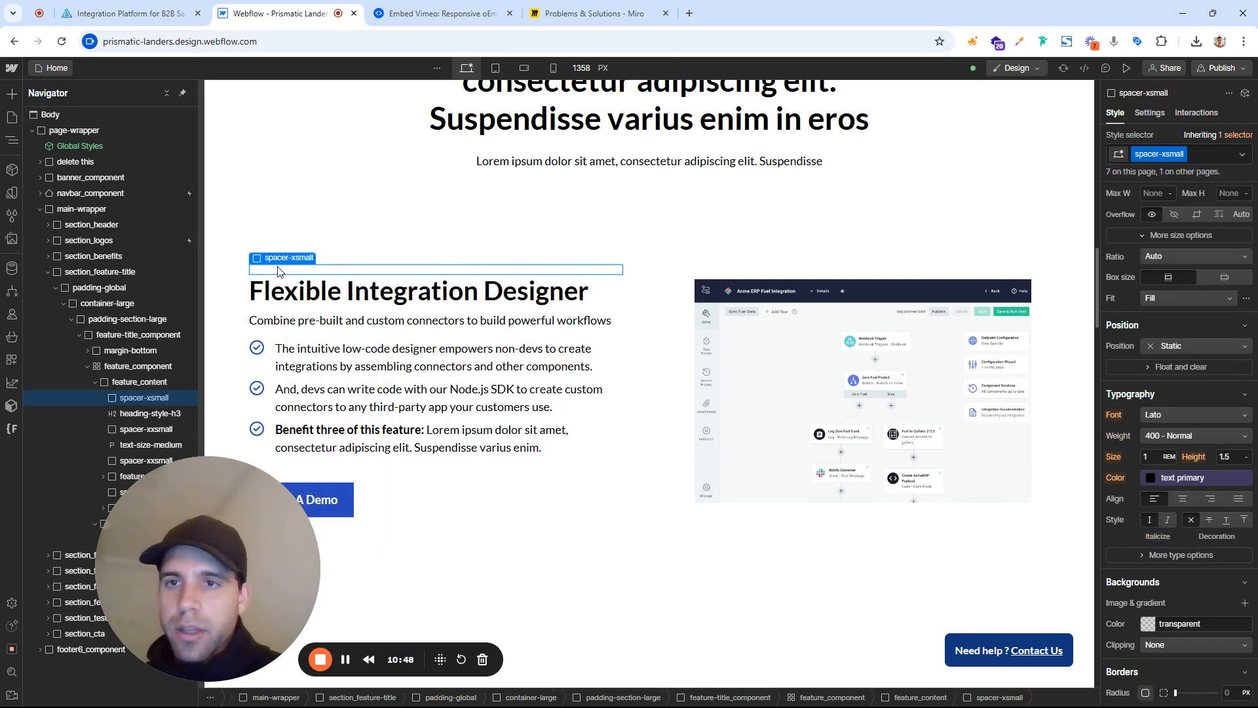
right_click(289, 273)
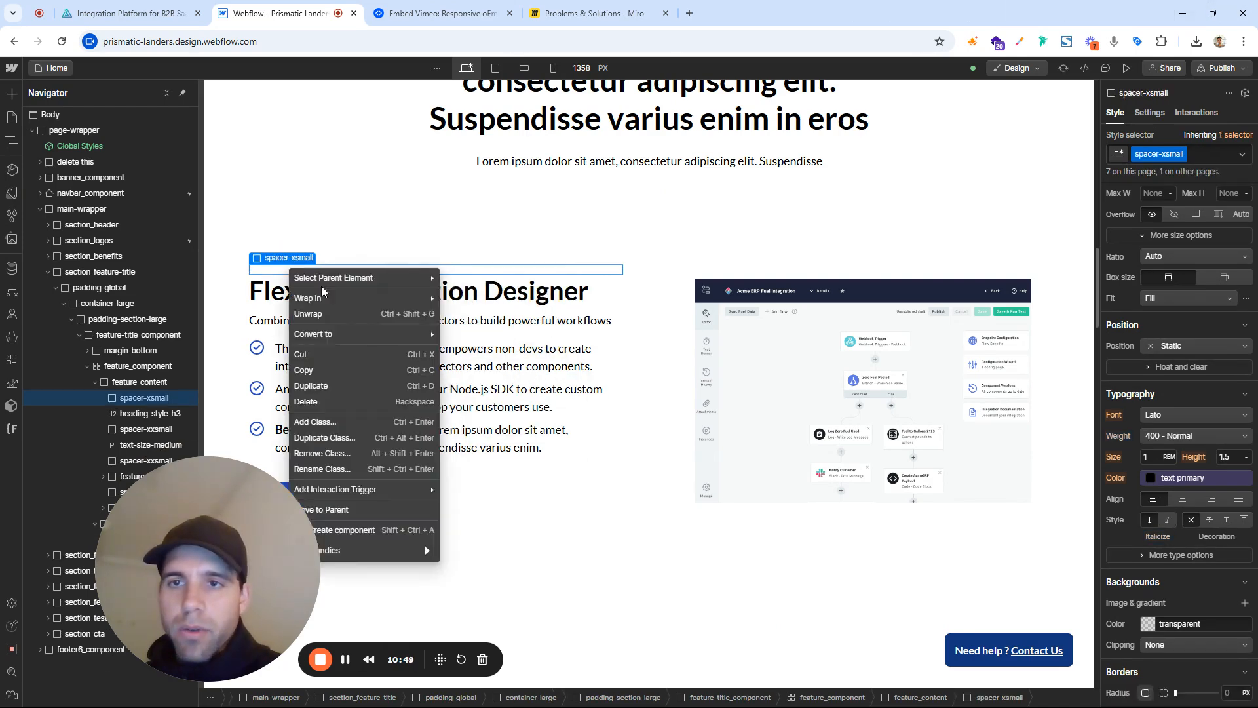
click(344, 397)
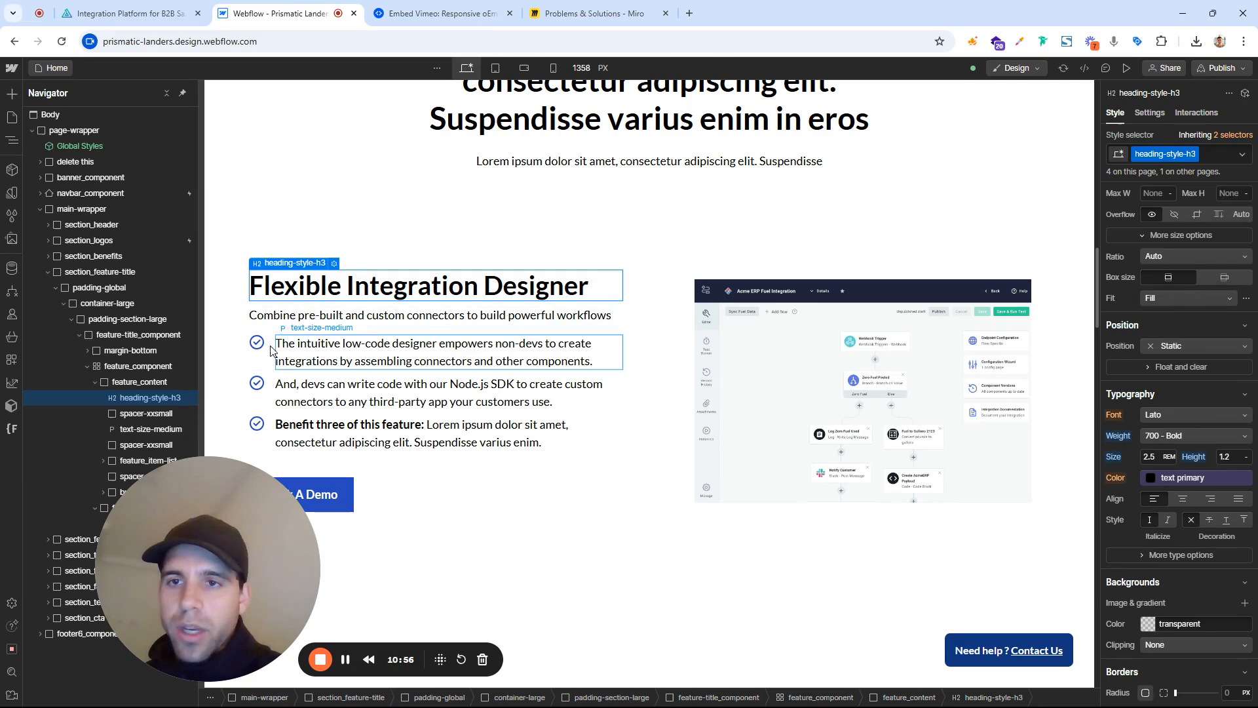
scroll(307, 352, down, 2)
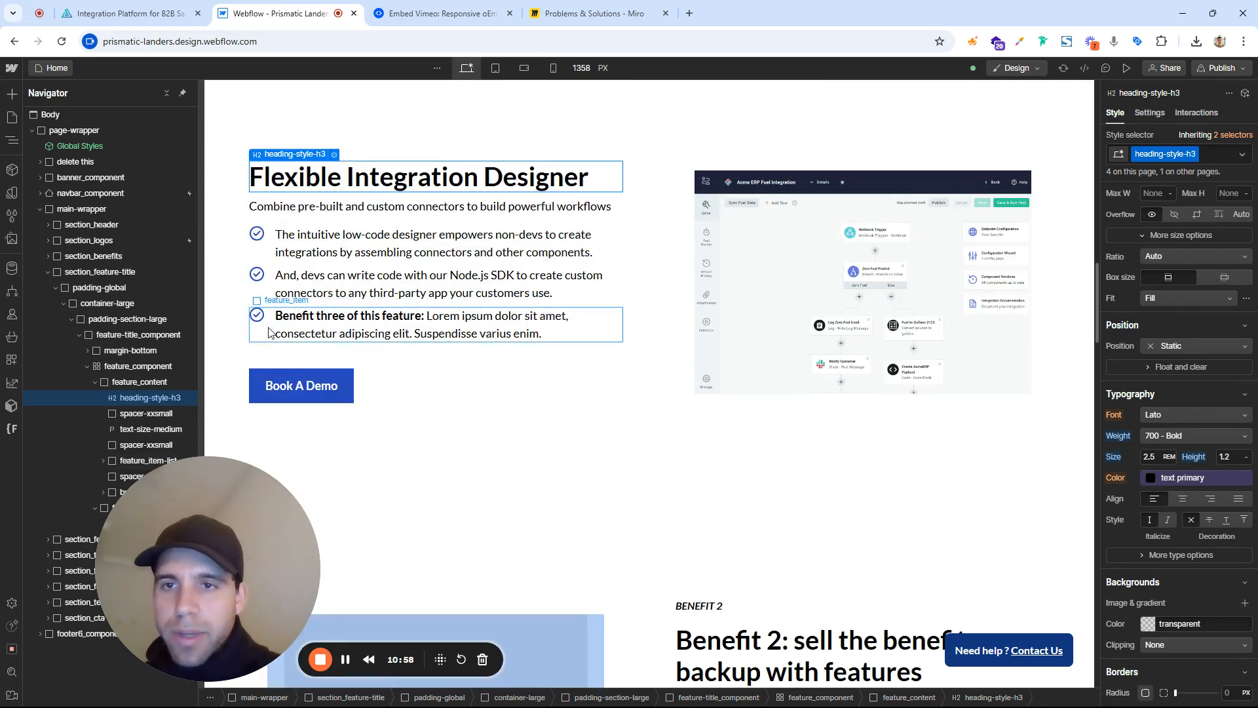
Delete the "Benefit three of this feature" bullet item from the Flexible Integration Designer feature list
click(266, 329)
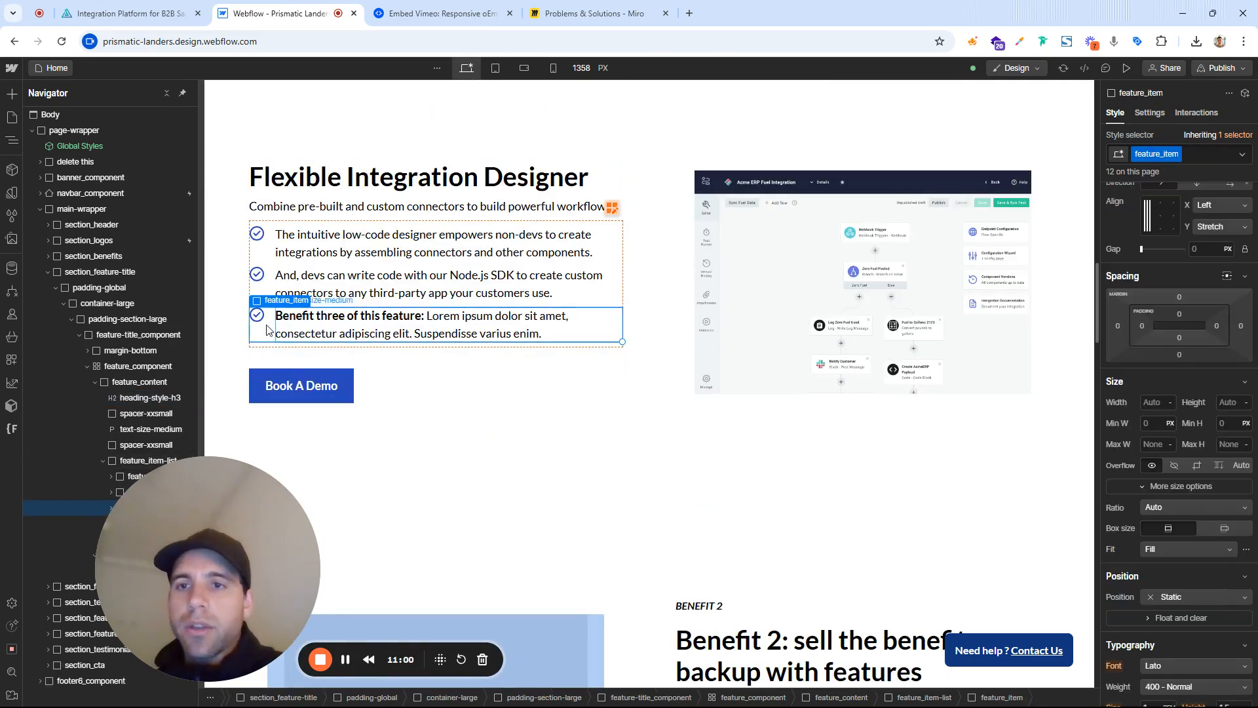
click(305, 318)
click(305, 319)
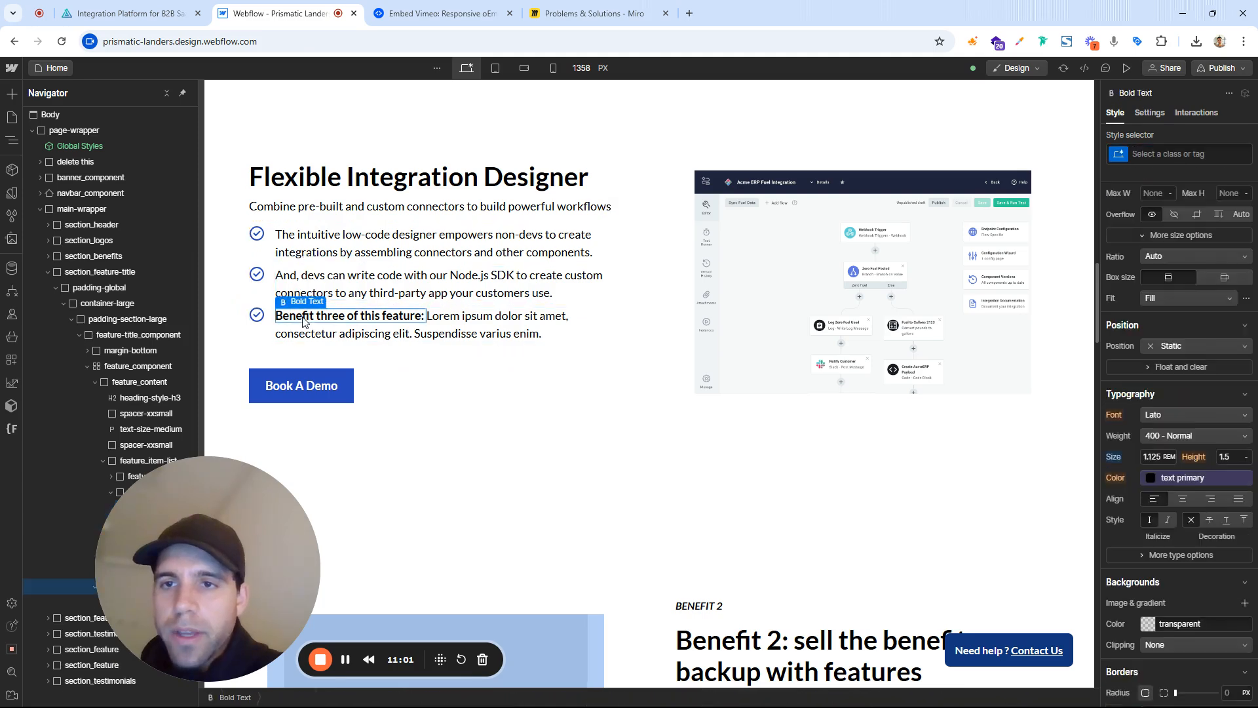
click(430, 319)
click(261, 319)
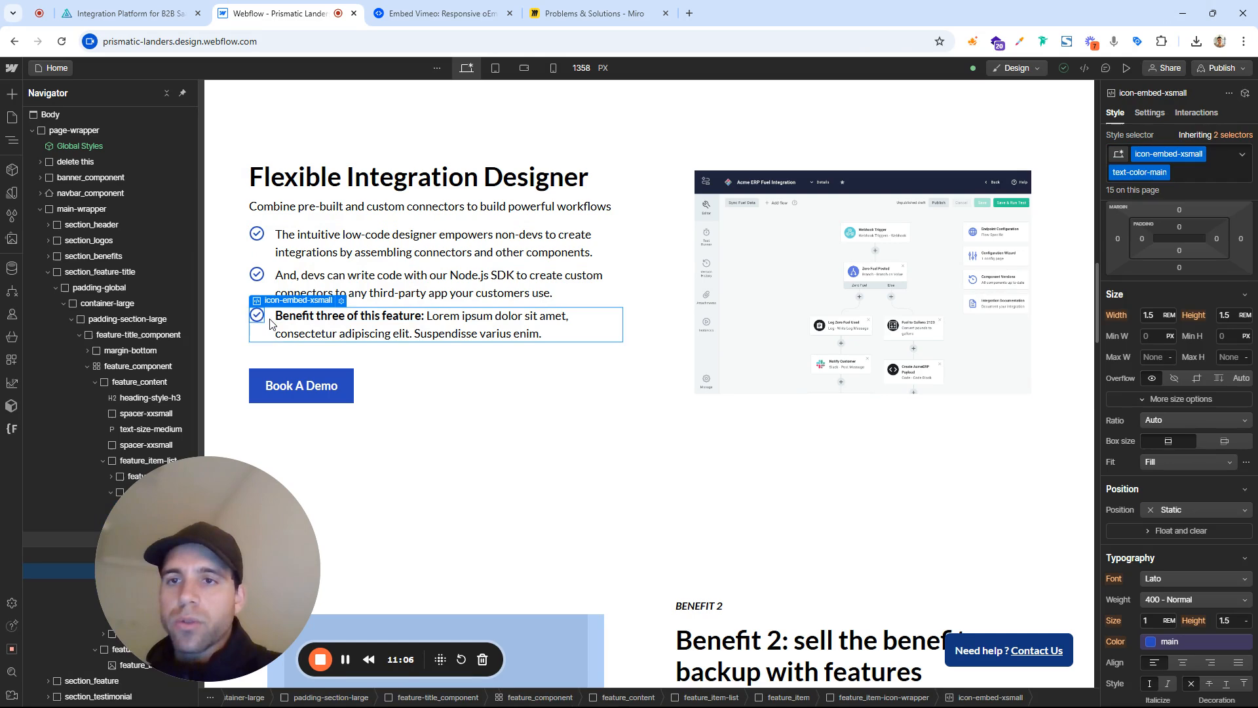
click(271, 338)
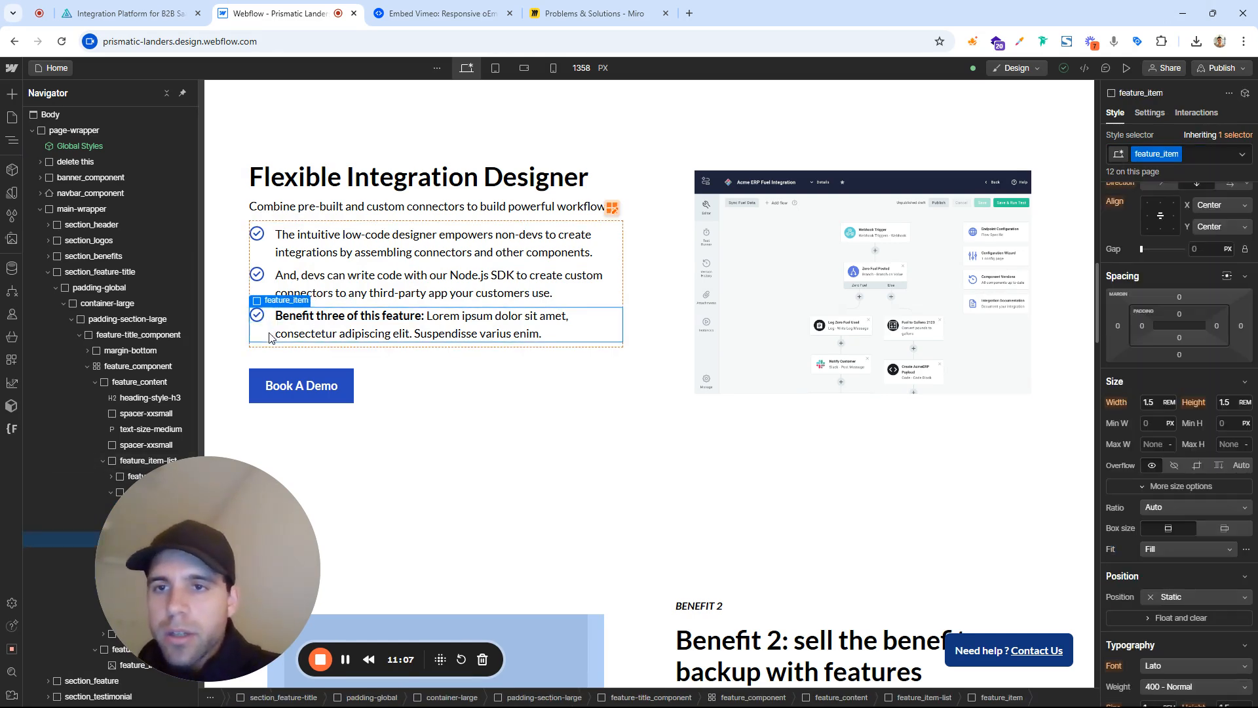
right_click(271, 336)
click(341, 465)
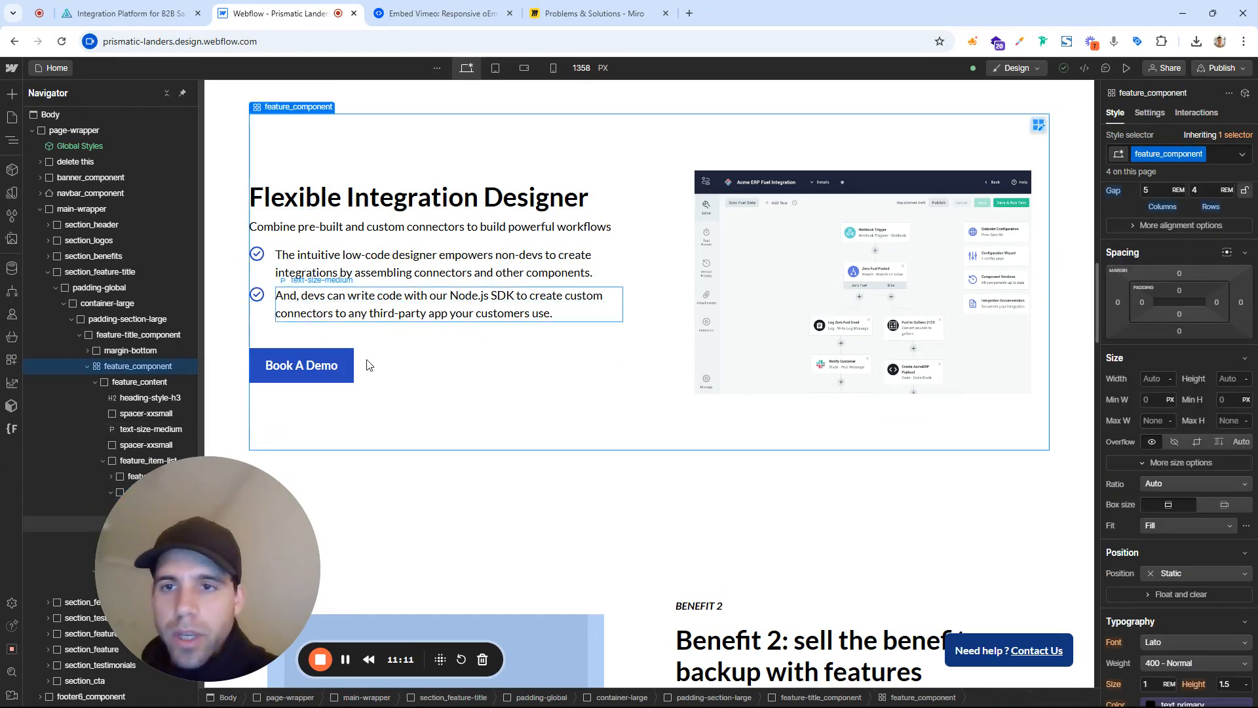
Delete the max-width-large block holding the "BENEFIT LIST" label, placeholder heading and subtext above the Flexible Integration Designer feature
click(337, 367)
scroll(459, 340, up, 2)
scroll(479, 336, up, 6)
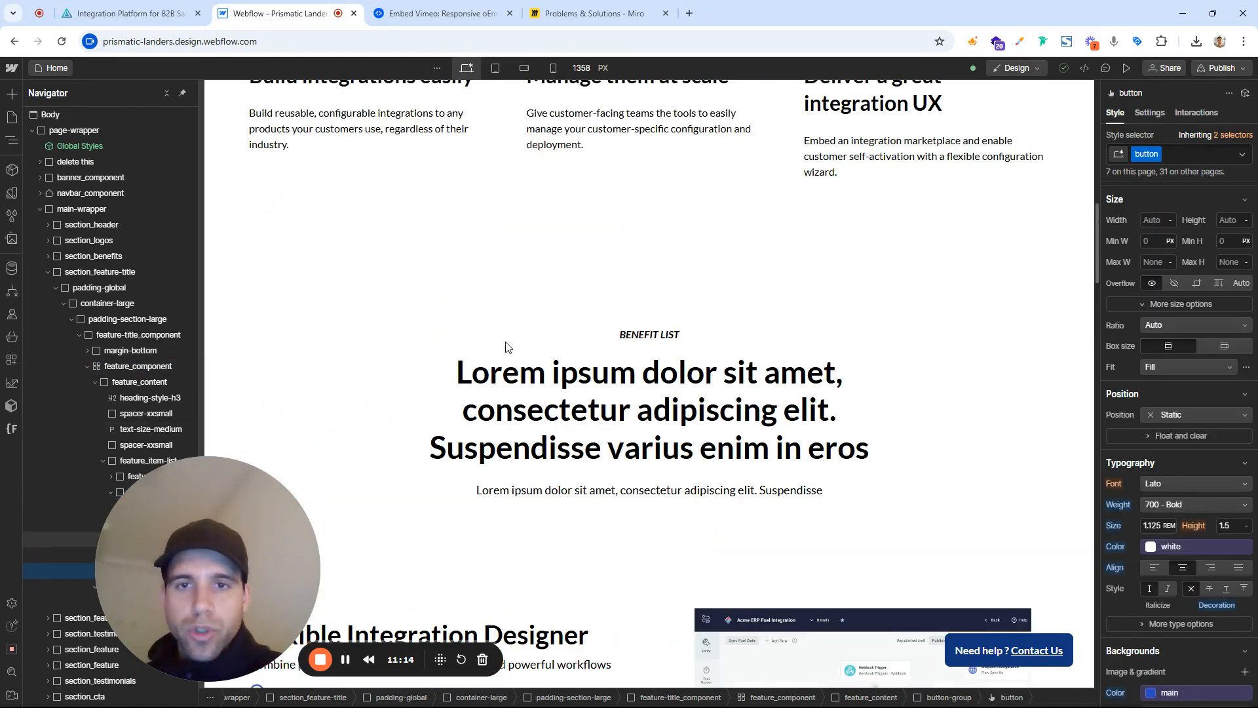
click(607, 332)
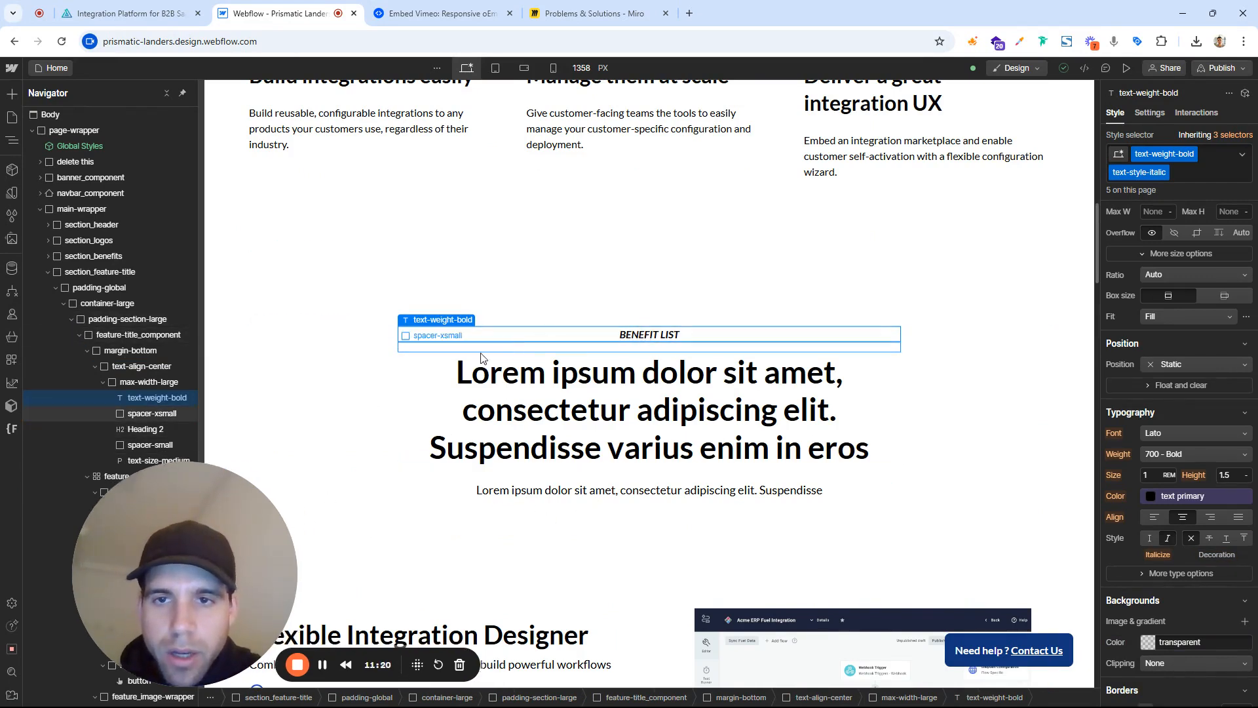
drag(259, 517, 398, 518)
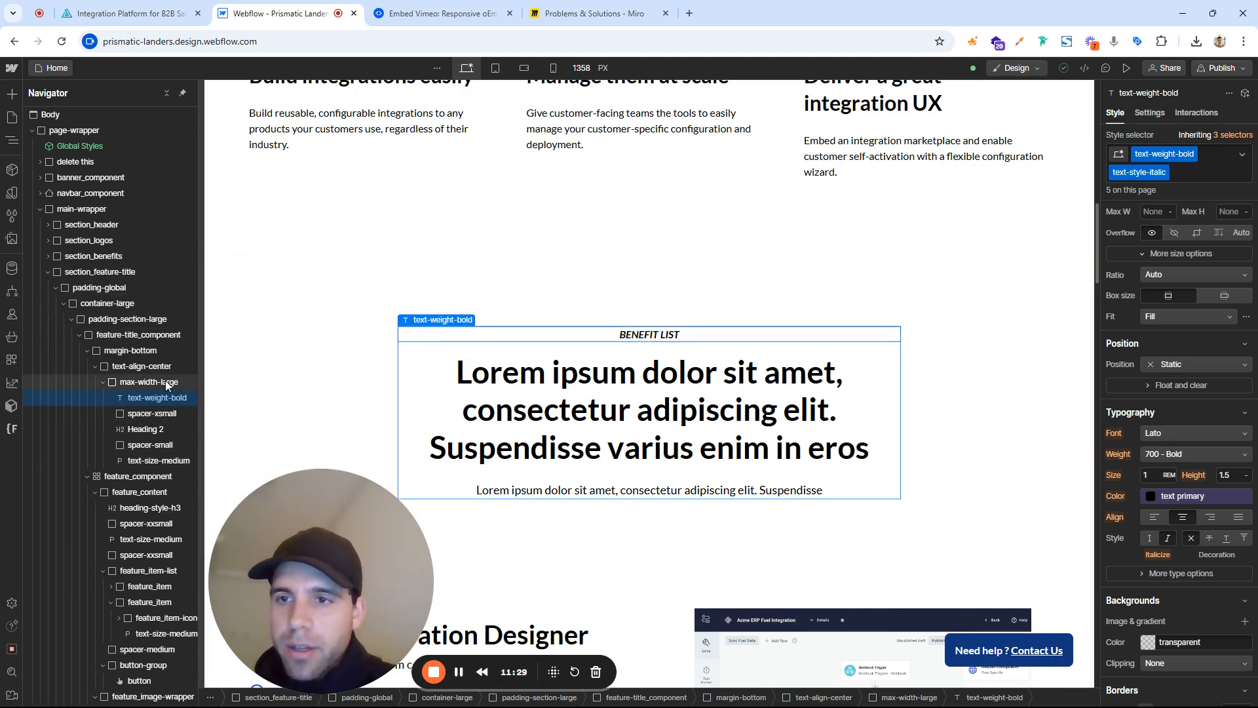
click(164, 383)
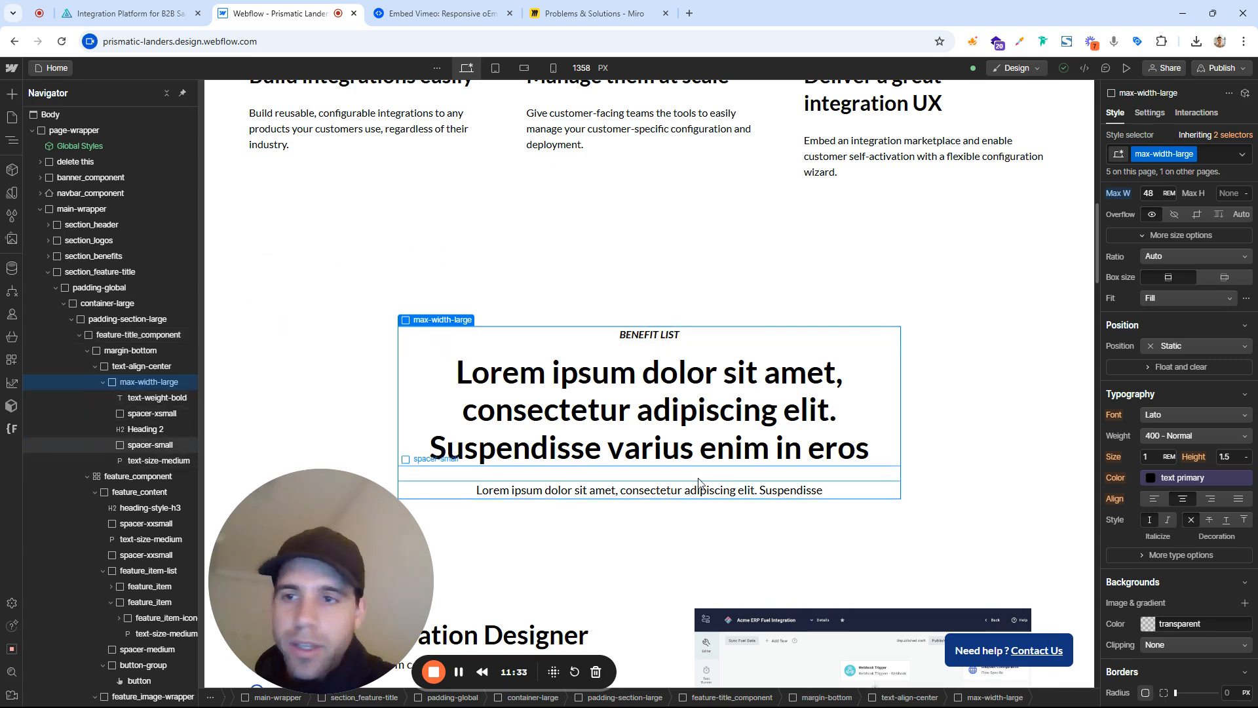
click(103, 383)
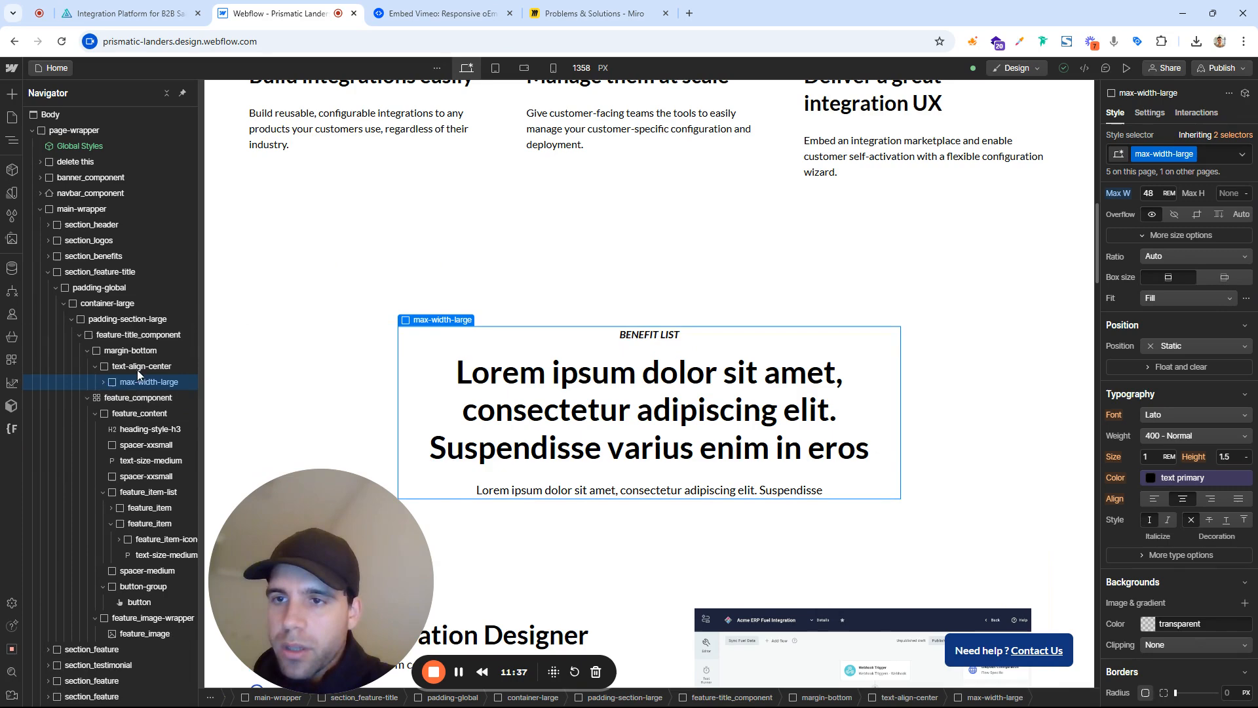
click(116, 351)
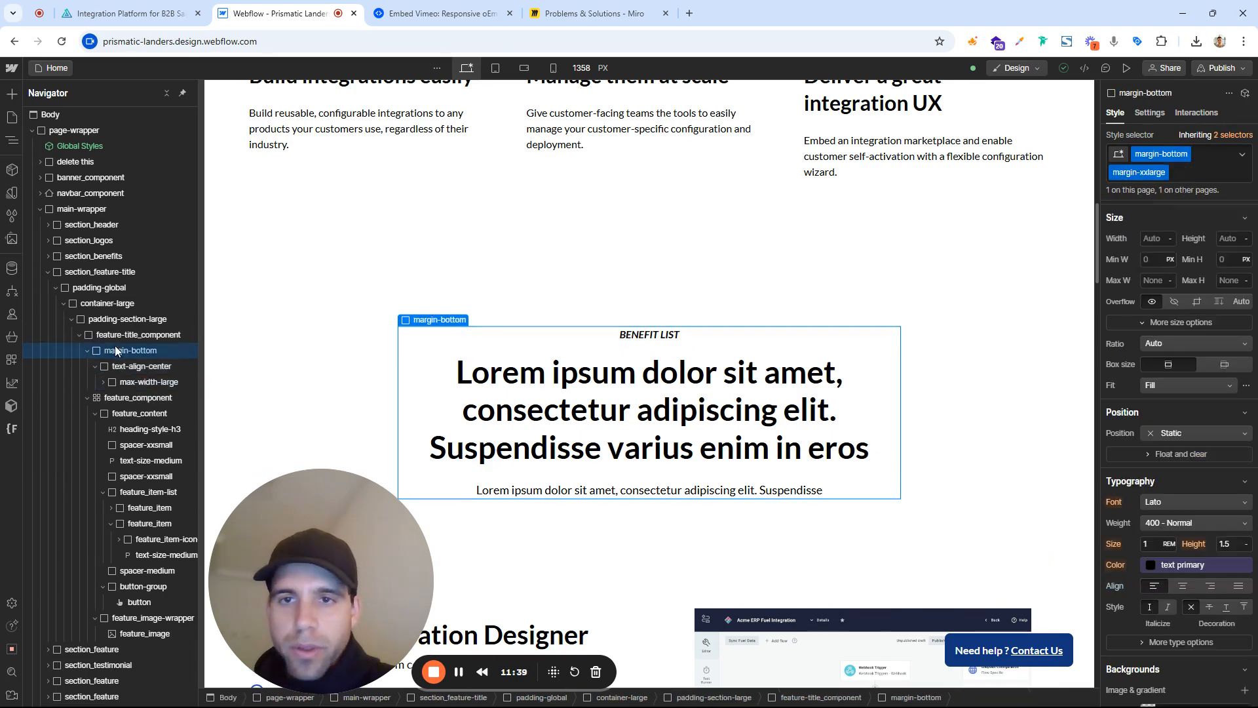
click(148, 368)
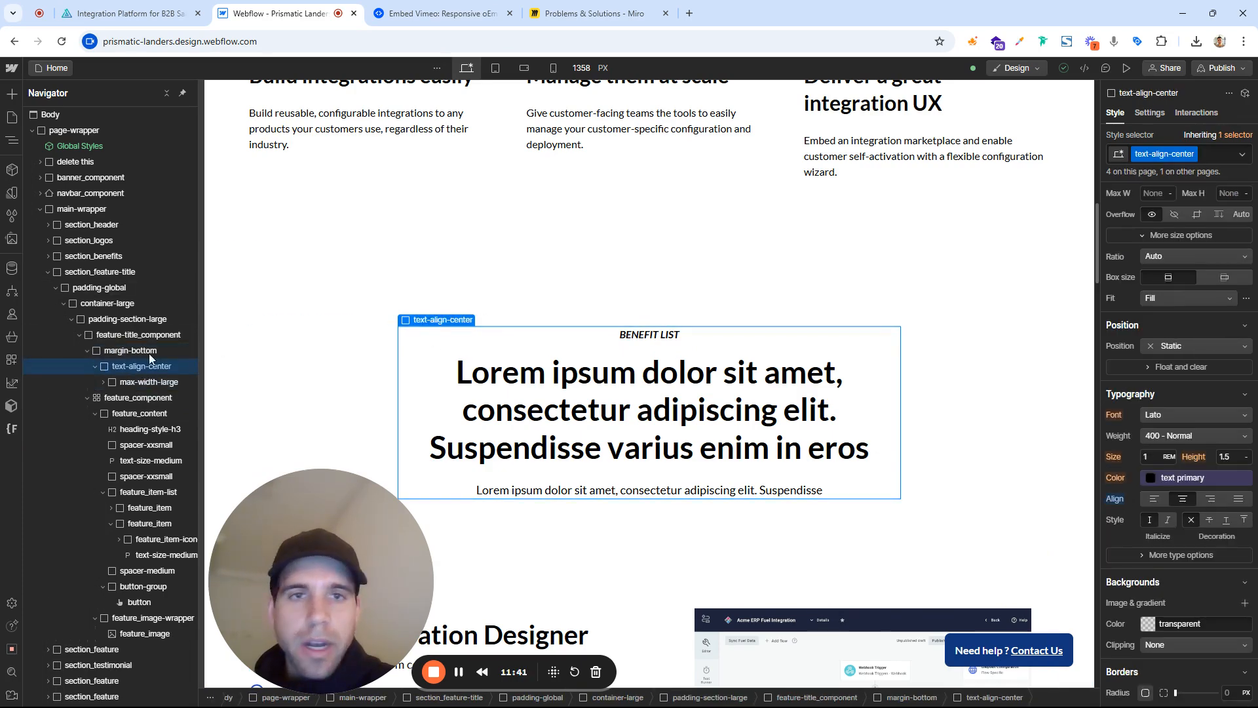
click(130, 352)
scroll(724, 360, down, 2)
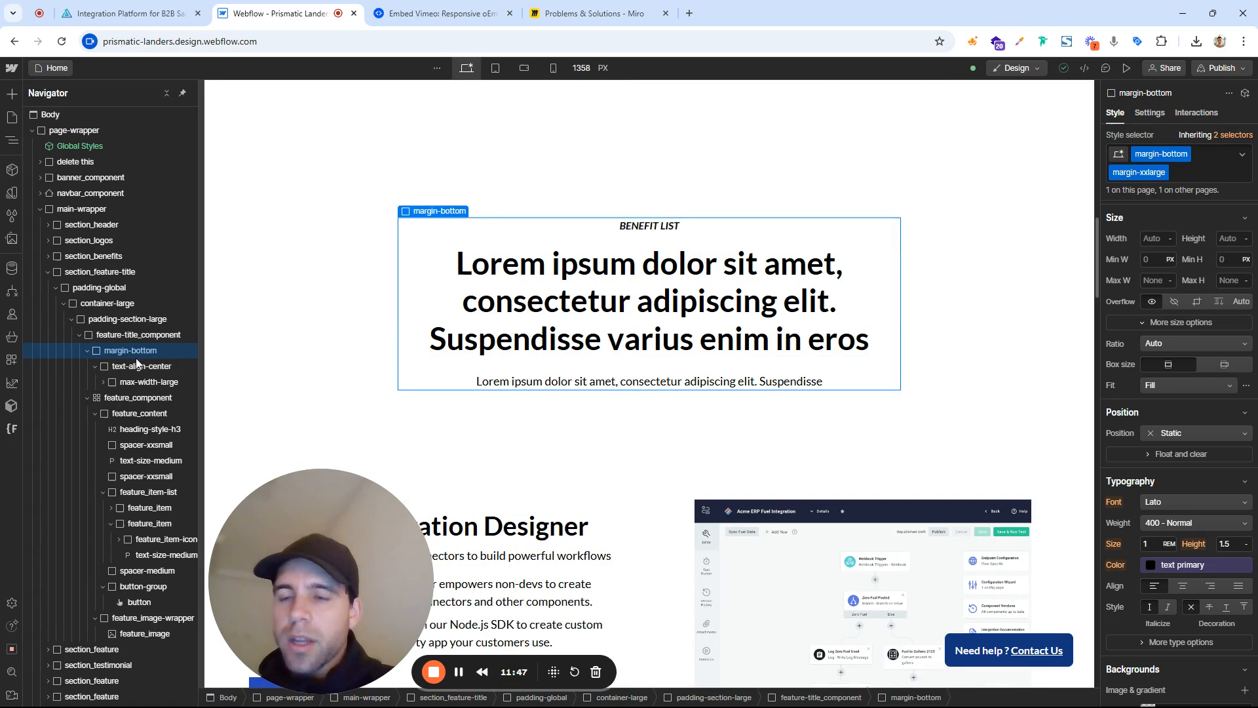
click(146, 383)
right_click(145, 383)
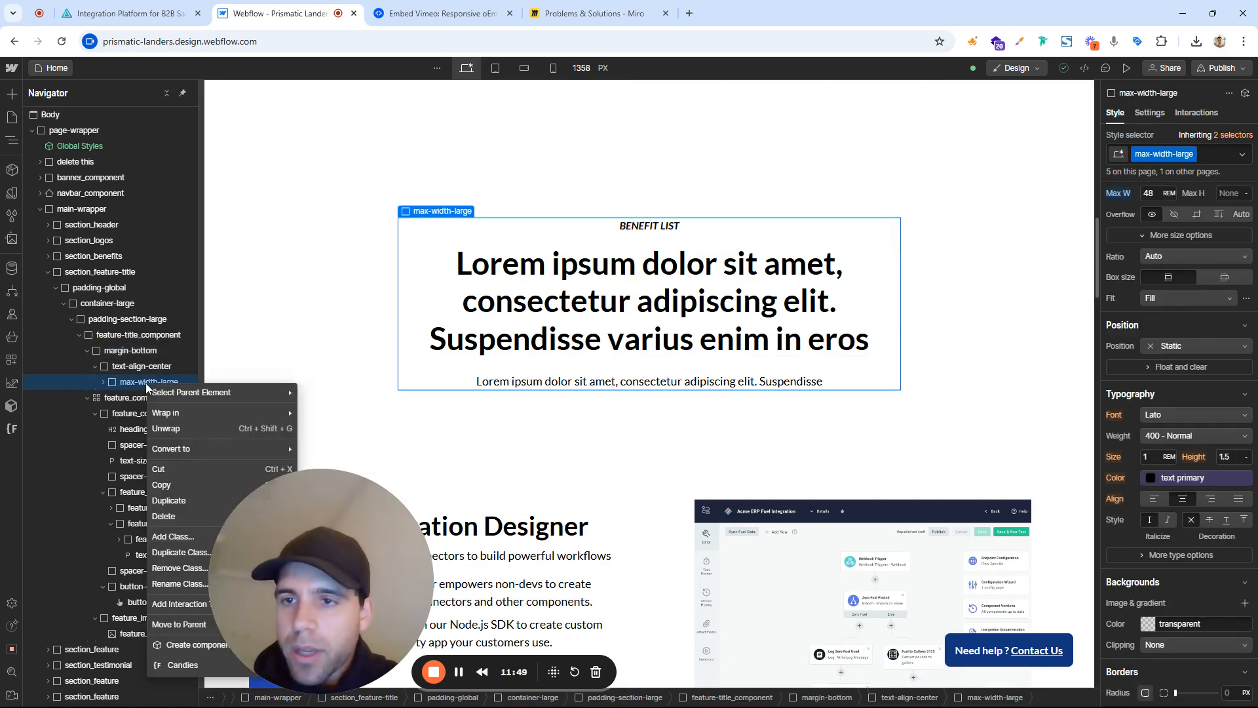
click(168, 518)
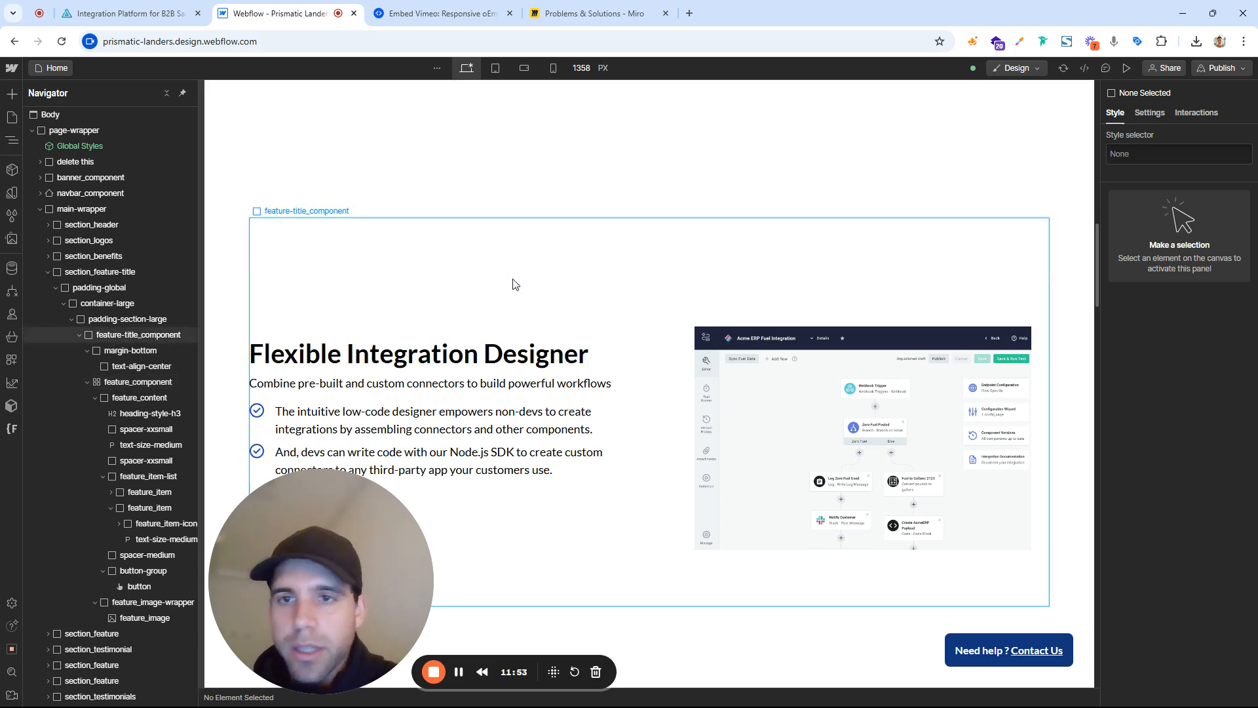
Delete the empty margin-bottom wrapper above feature_component in section_feature-title
scroll(530, 245, up, 3)
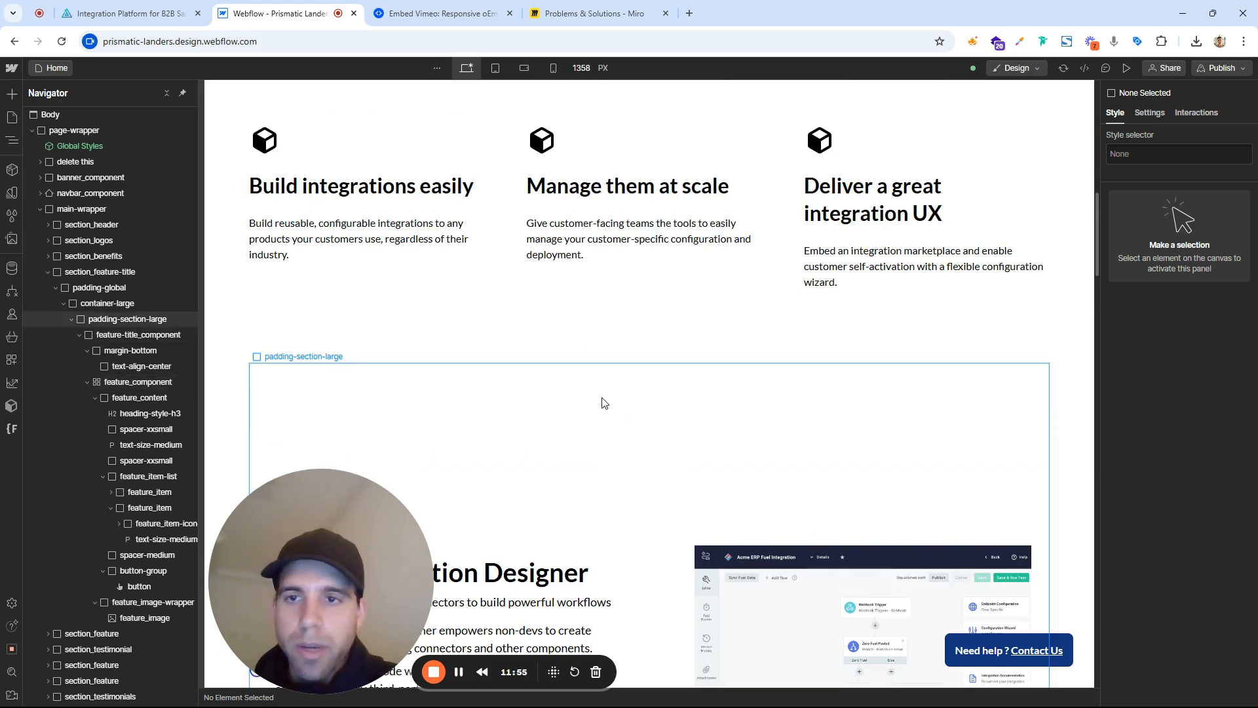
click(146, 365)
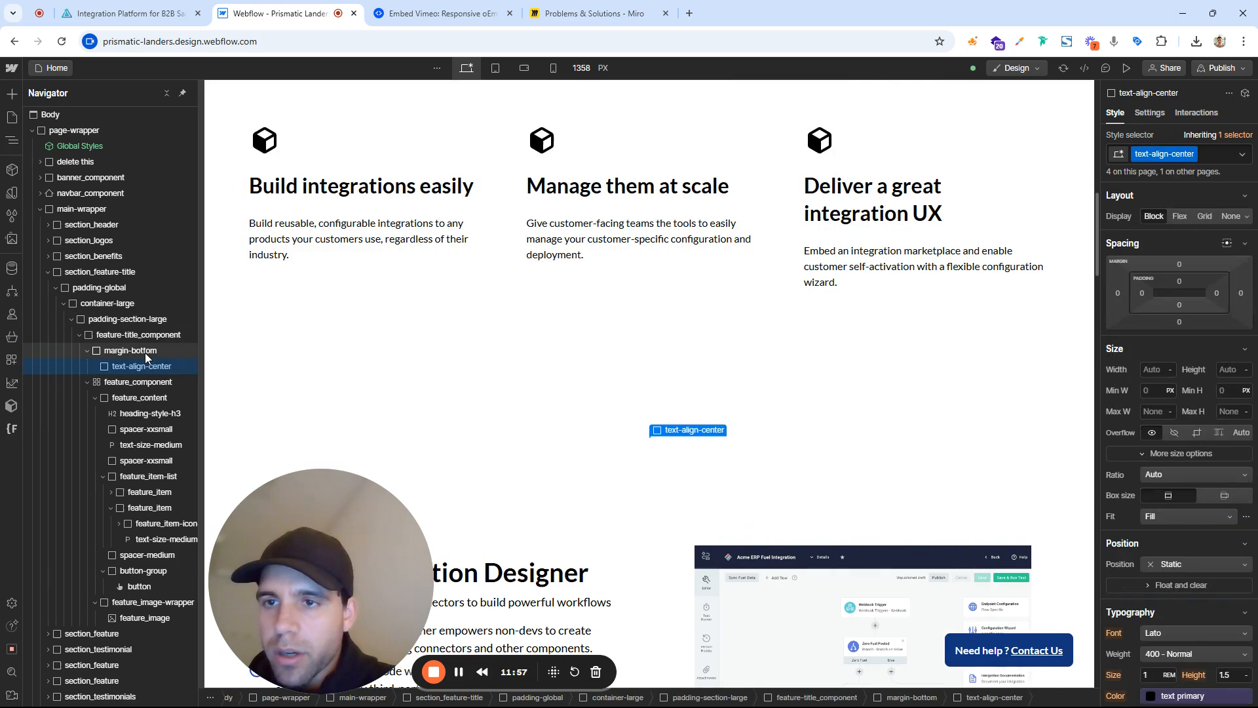
click(144, 352)
right_click(144, 353)
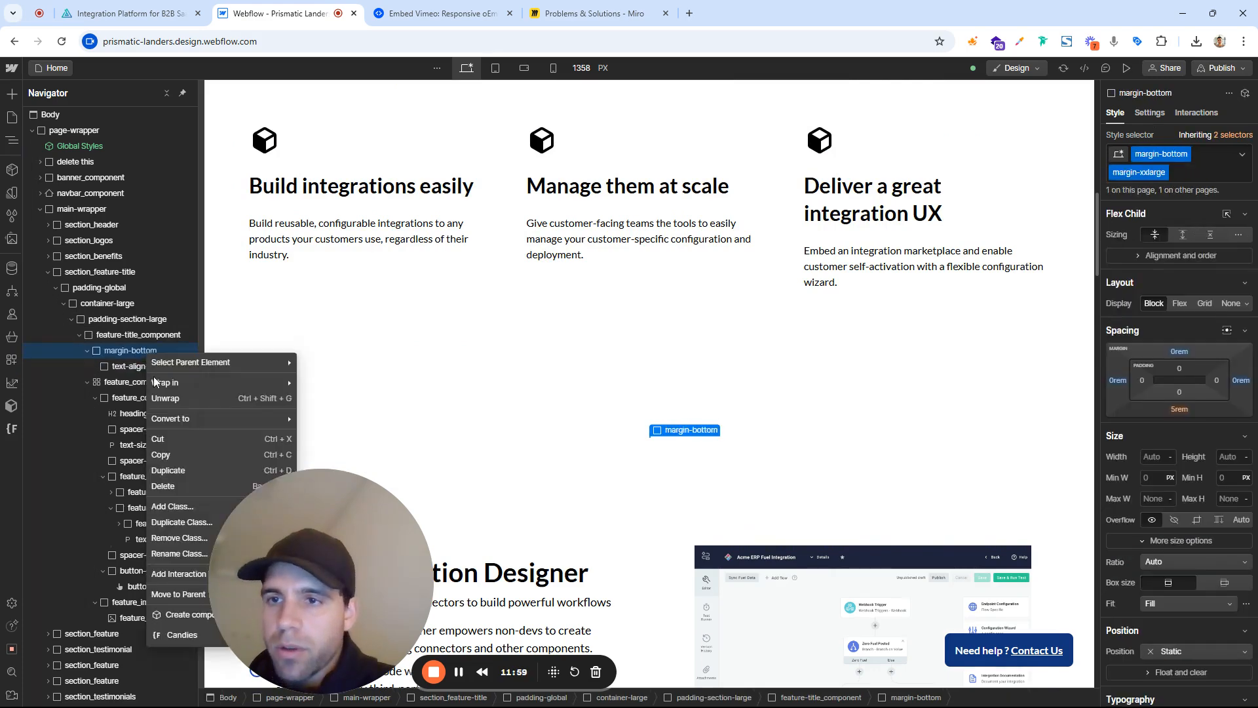
click(167, 486)
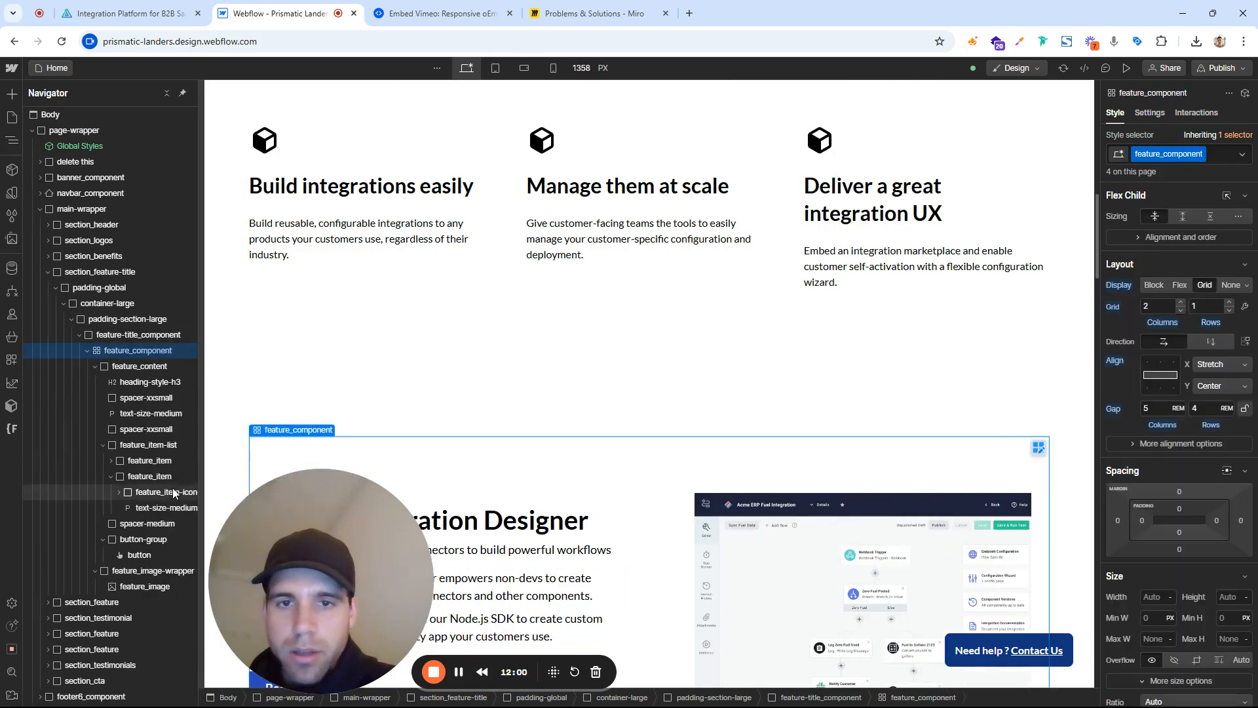
Replace the padding-section-large class on section_benefits' inner block with padding-section-small to tighten the spacing below the logos
click(125, 335)
click(131, 288)
click(146, 304)
click(131, 320)
scroll(483, 295, up, 2)
scroll(483, 295, up, 3)
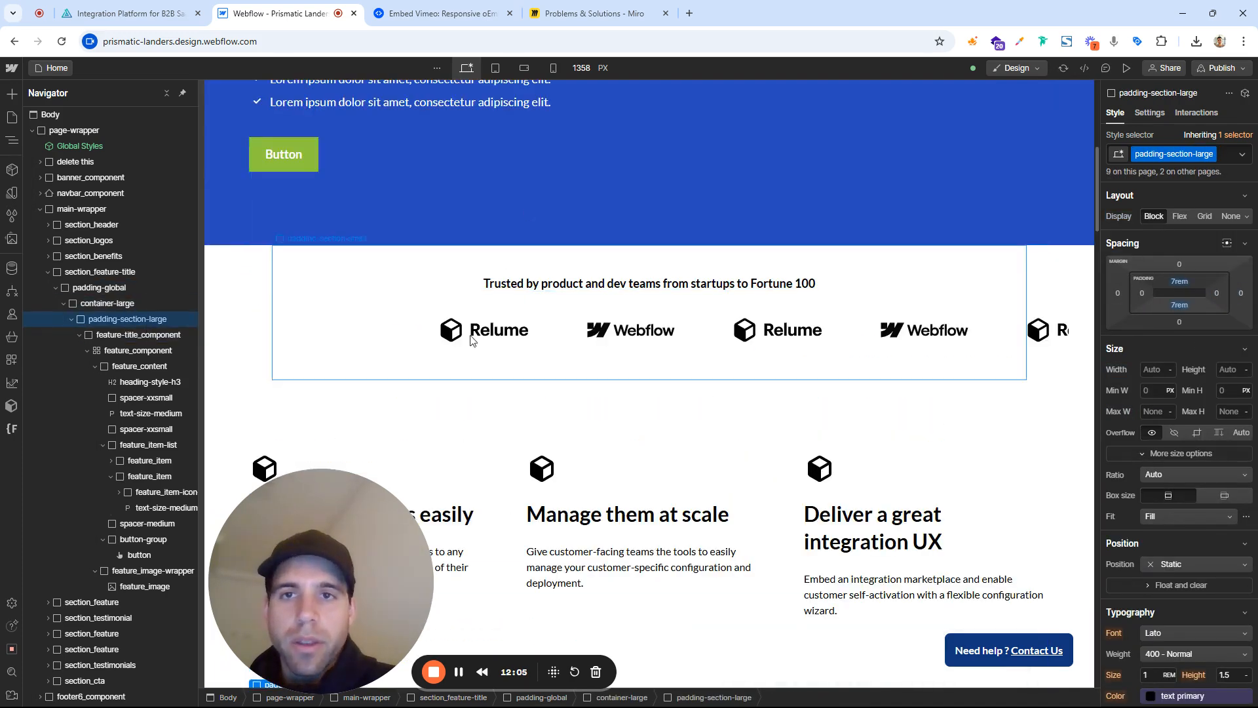
scroll(463, 360, down, 2)
click(404, 291)
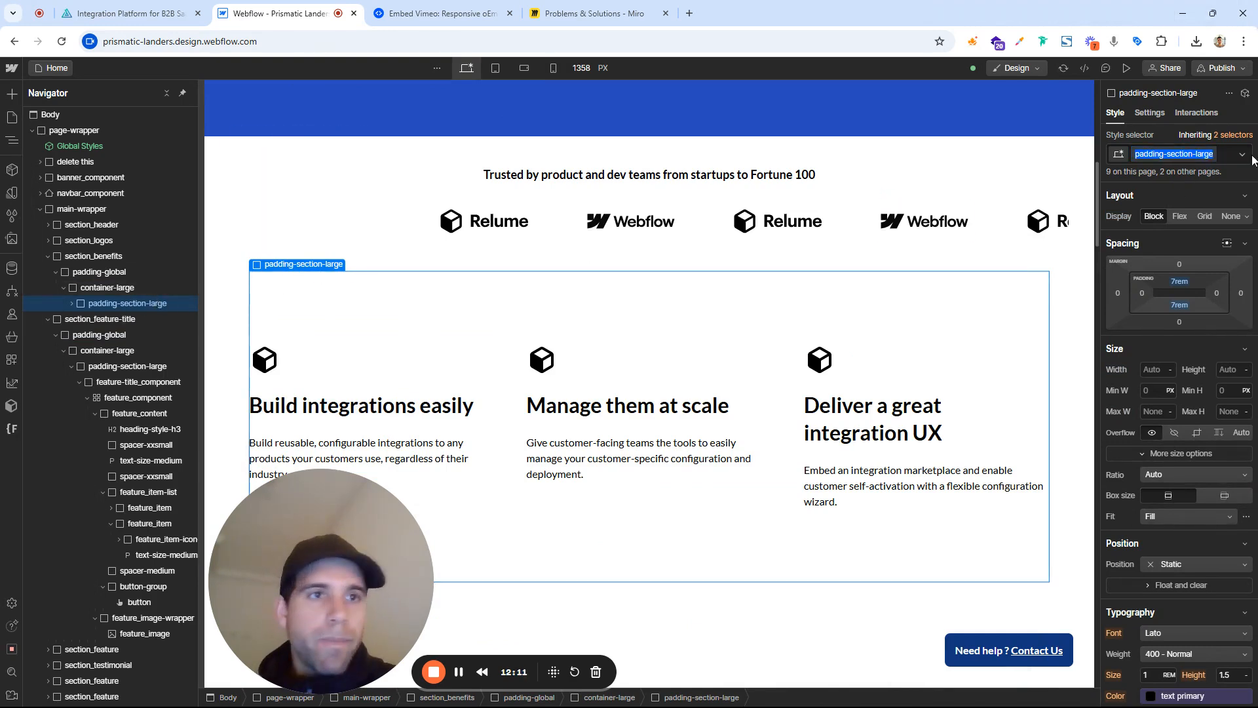
click(1231, 159)
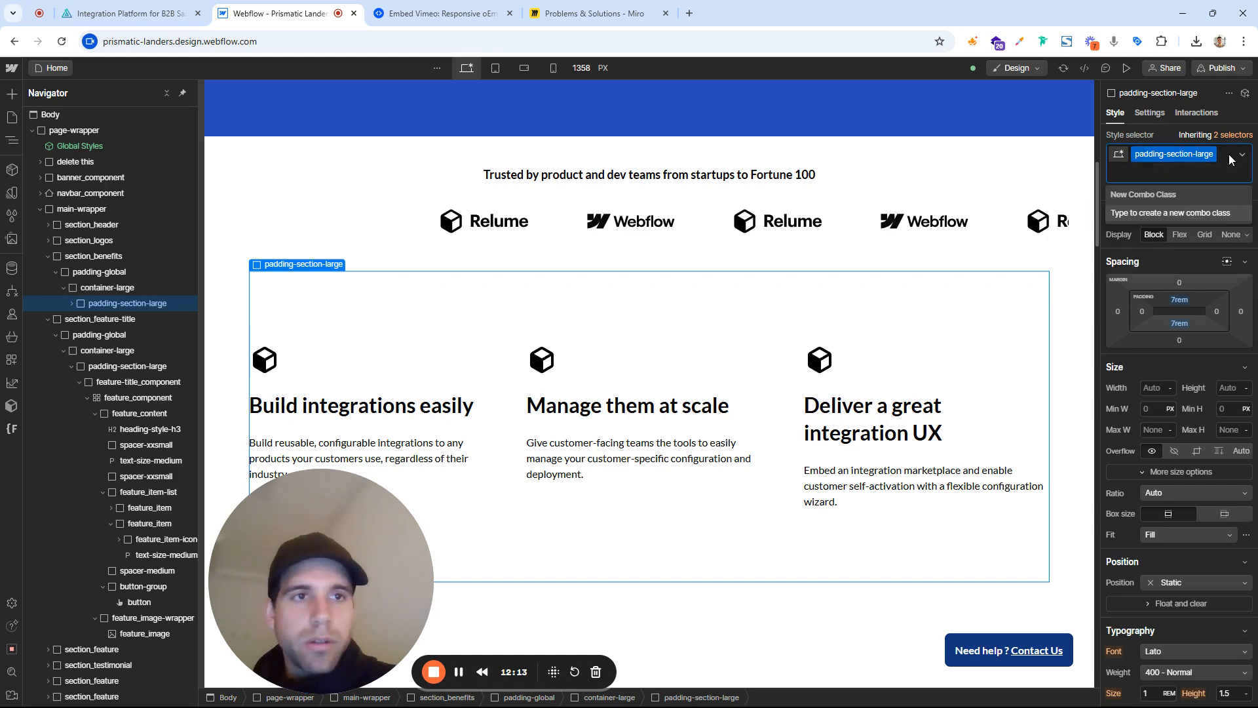
key(BackSpace)
key(BackSpace)
key(BackSpace)
key(BackSpace)
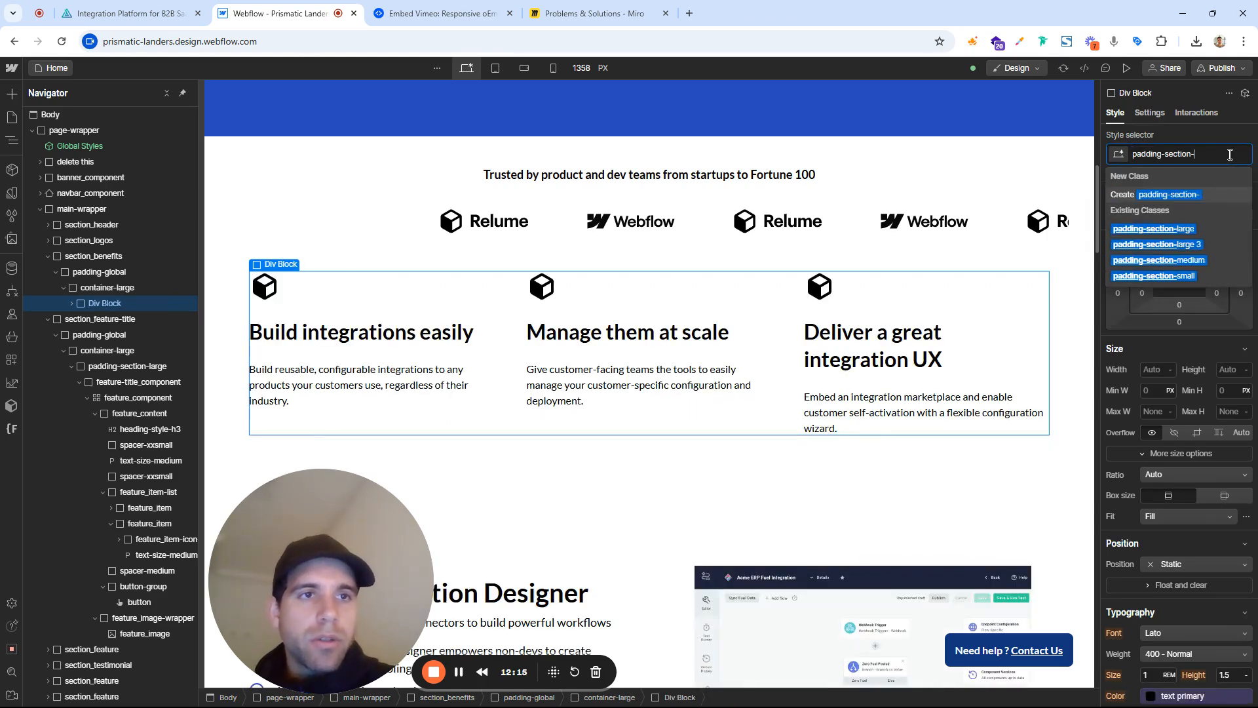
text(s)
key(Return)
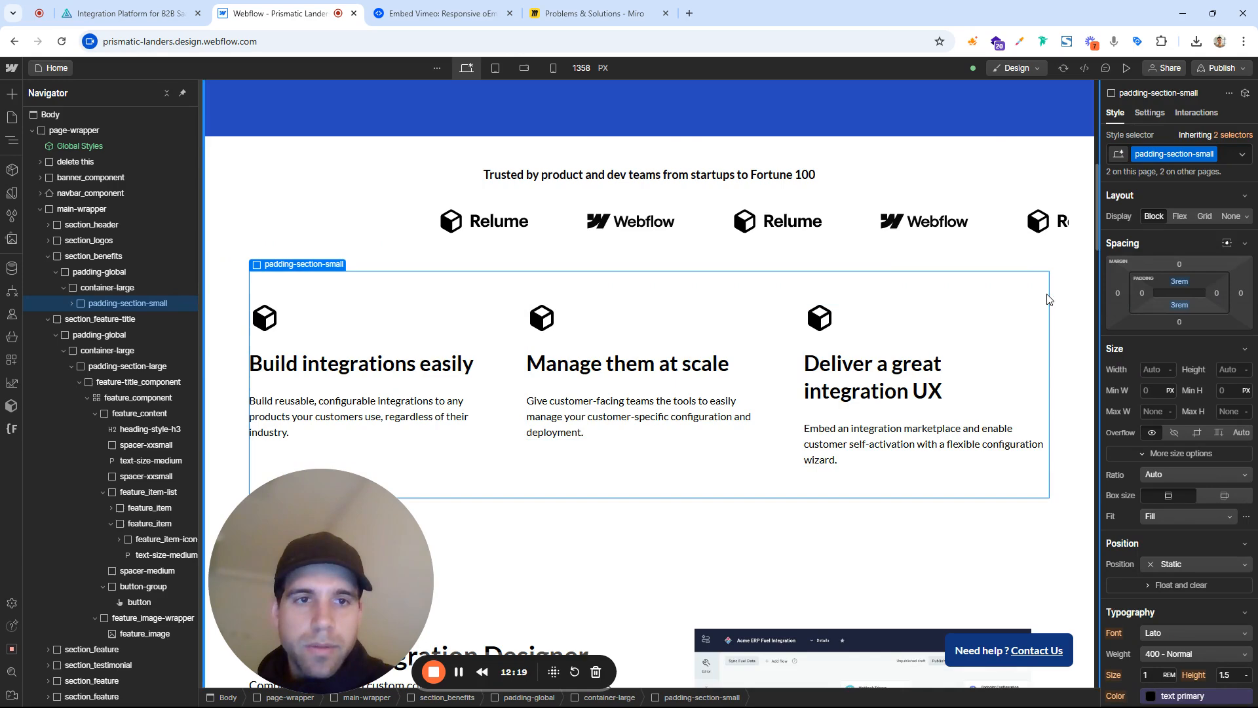
Set the width and height of the first logo_wrapper in the logos list to 100% so the Bigtincan logo displays
click(332, 228)
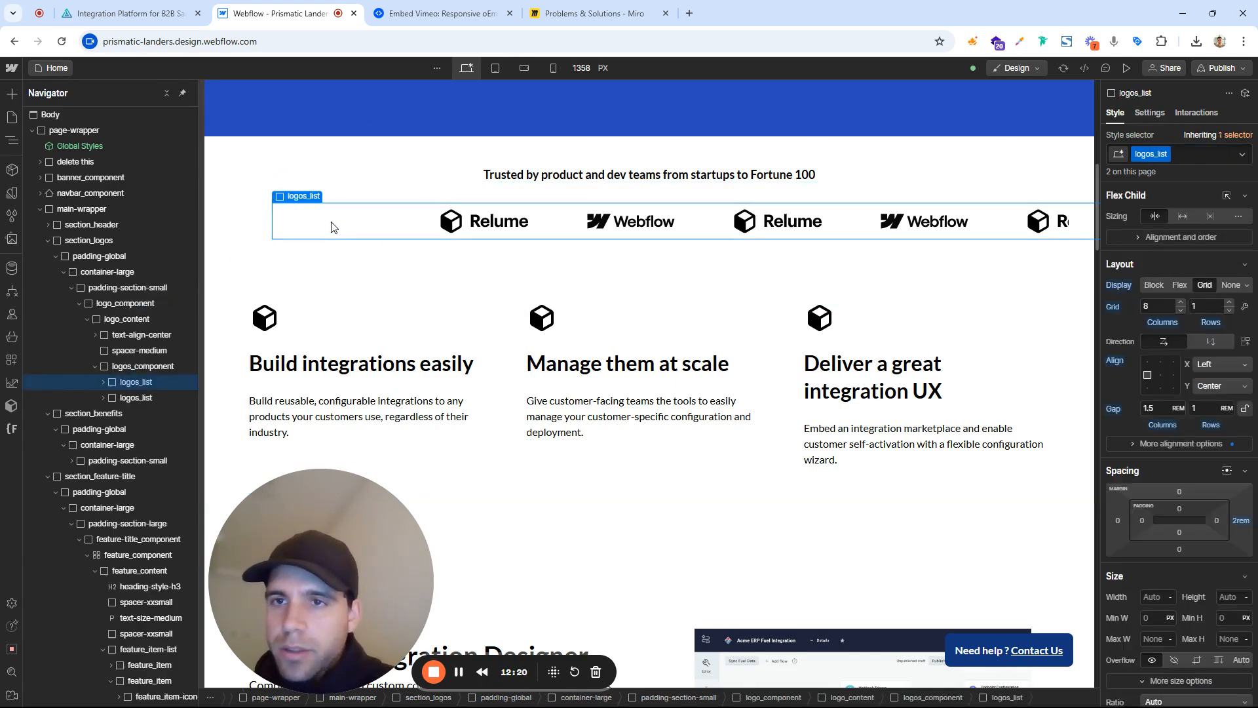
click(103, 382)
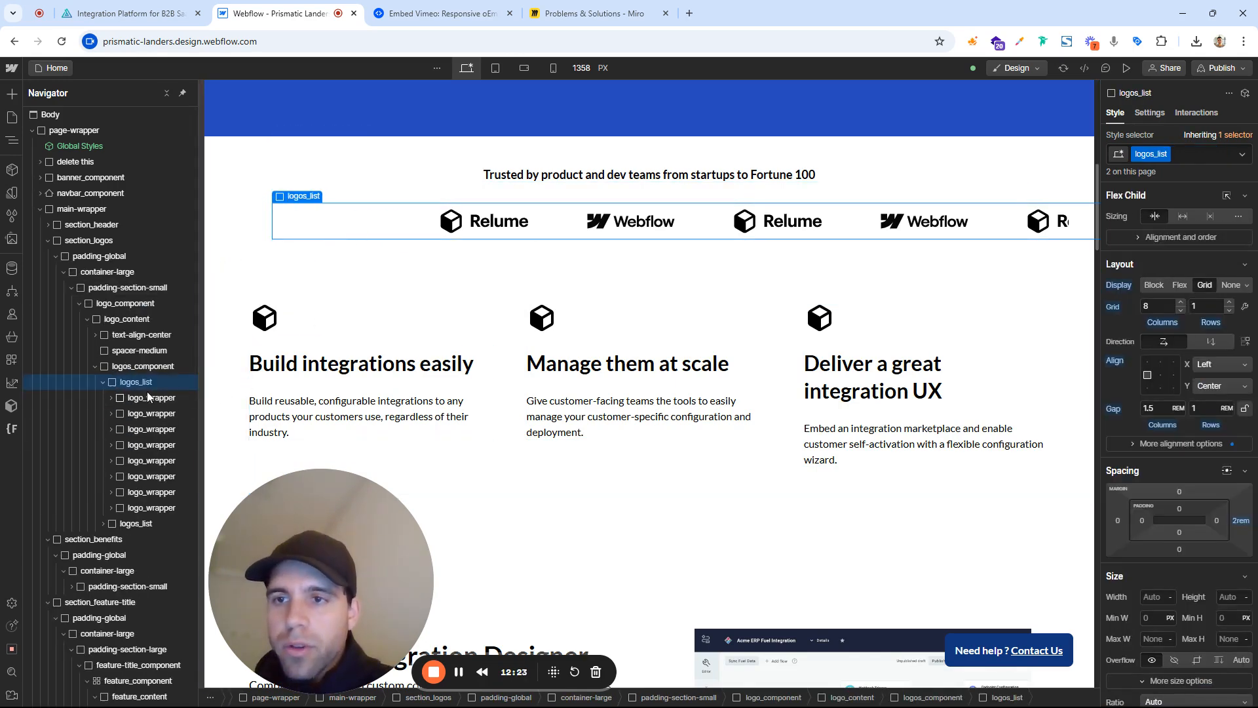
click(114, 395)
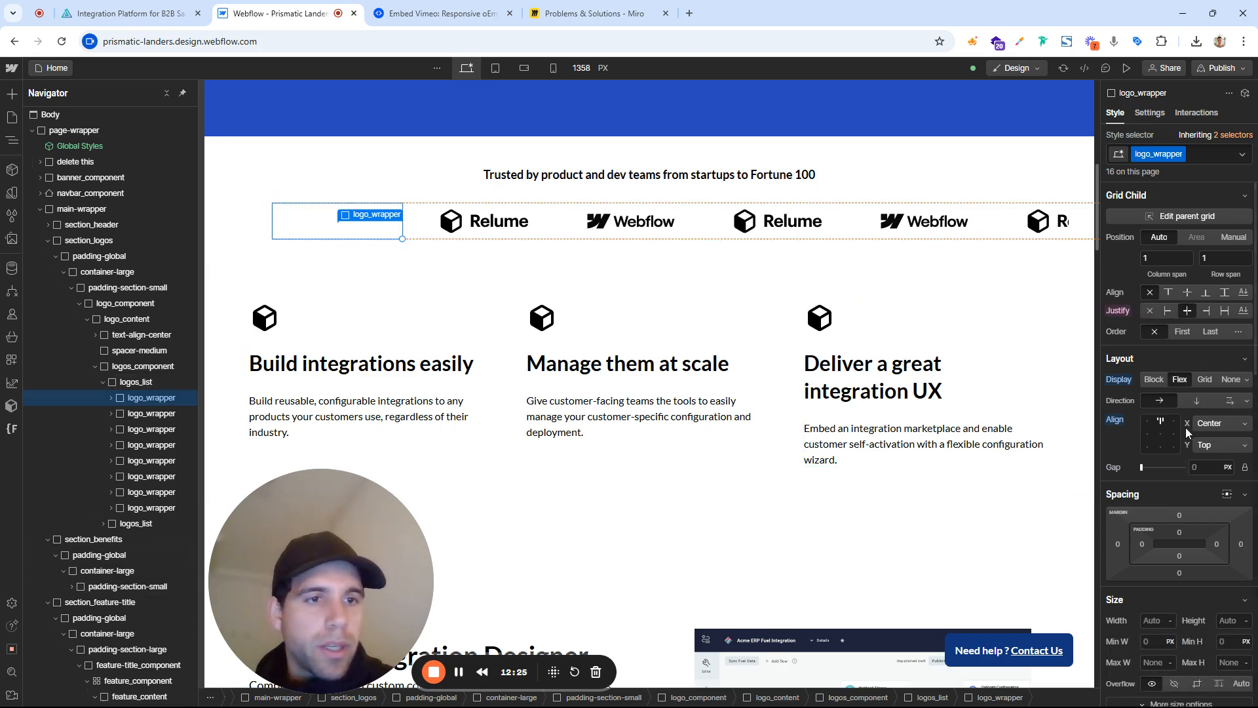
click(1153, 624)
text(100%)
key(Return)
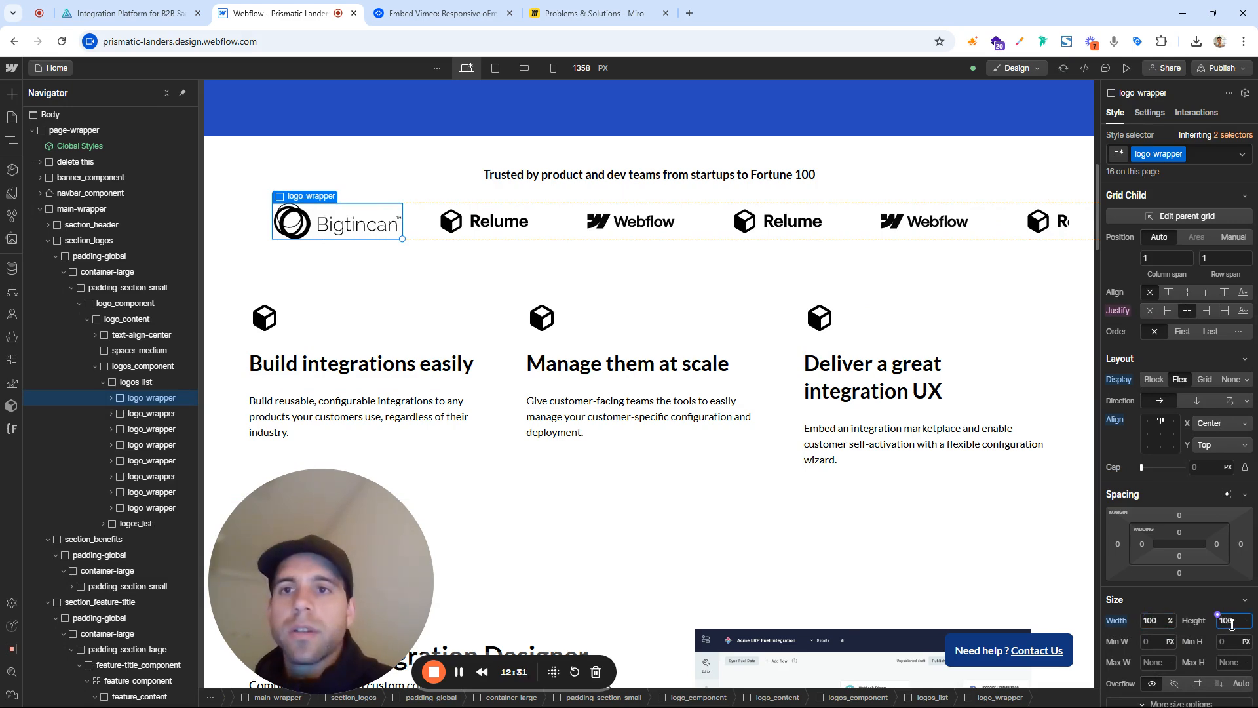
click(488, 223)
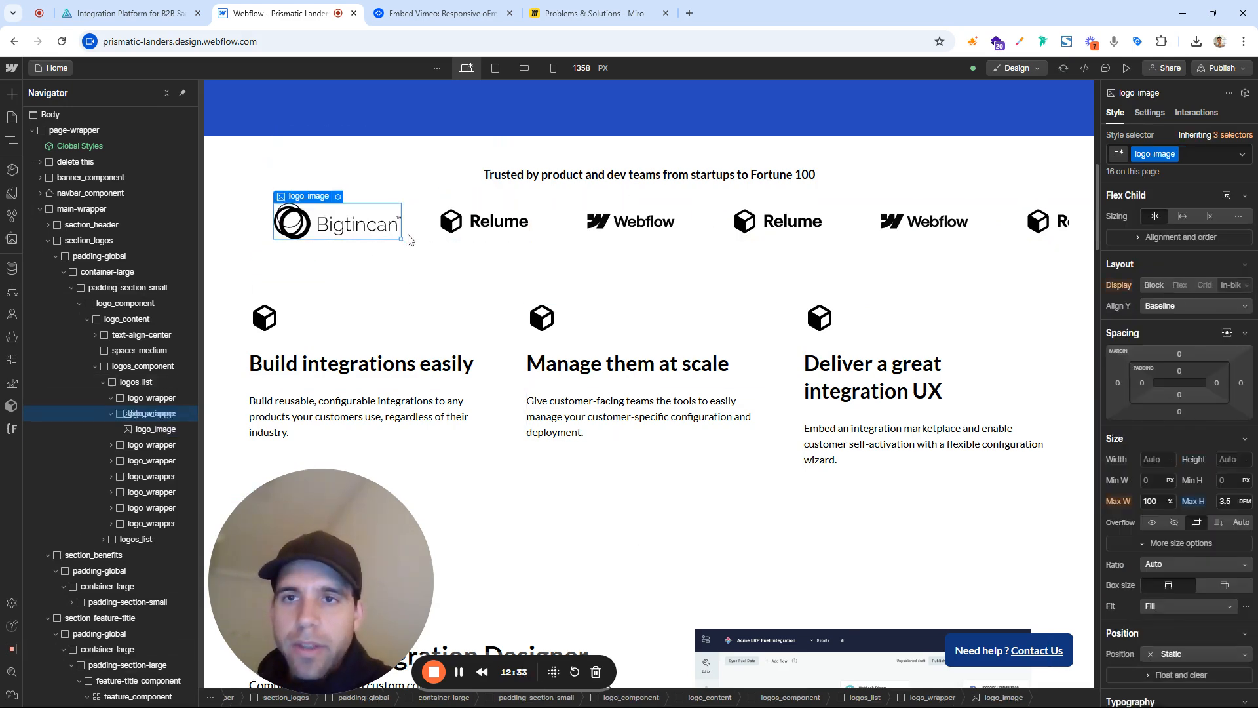
click(400, 235)
scroll(394, 275, up, 2)
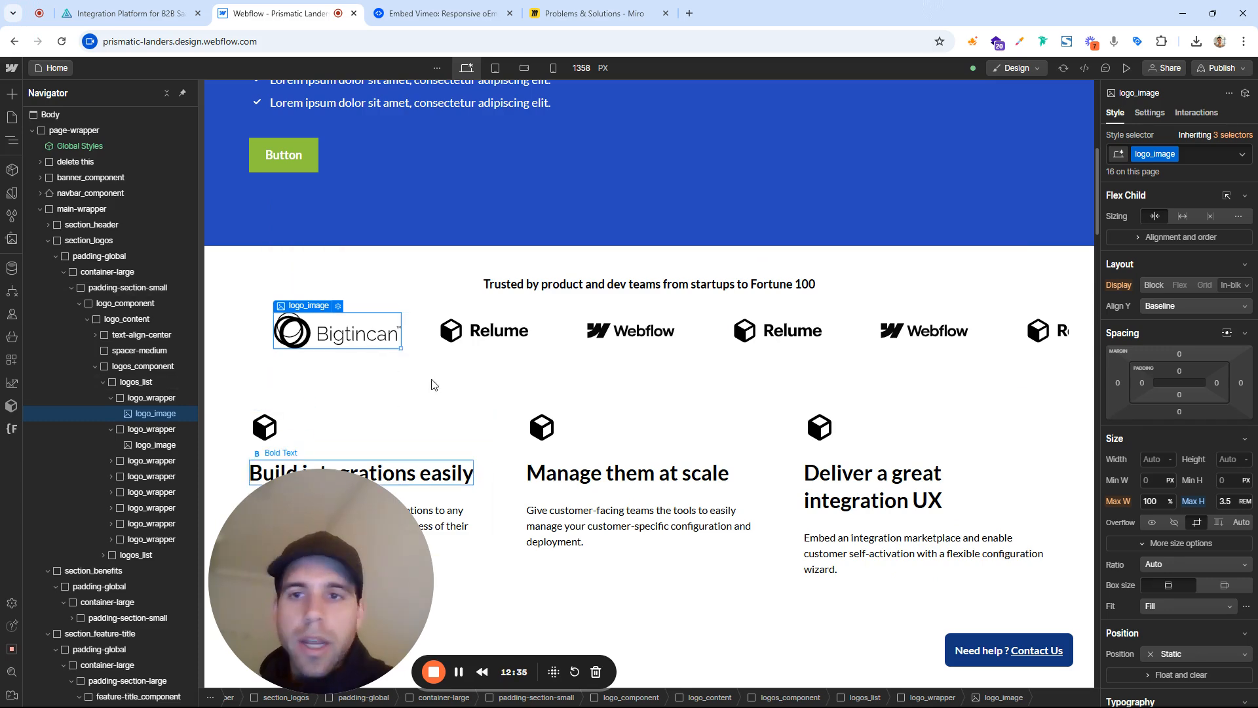
click(103, 382)
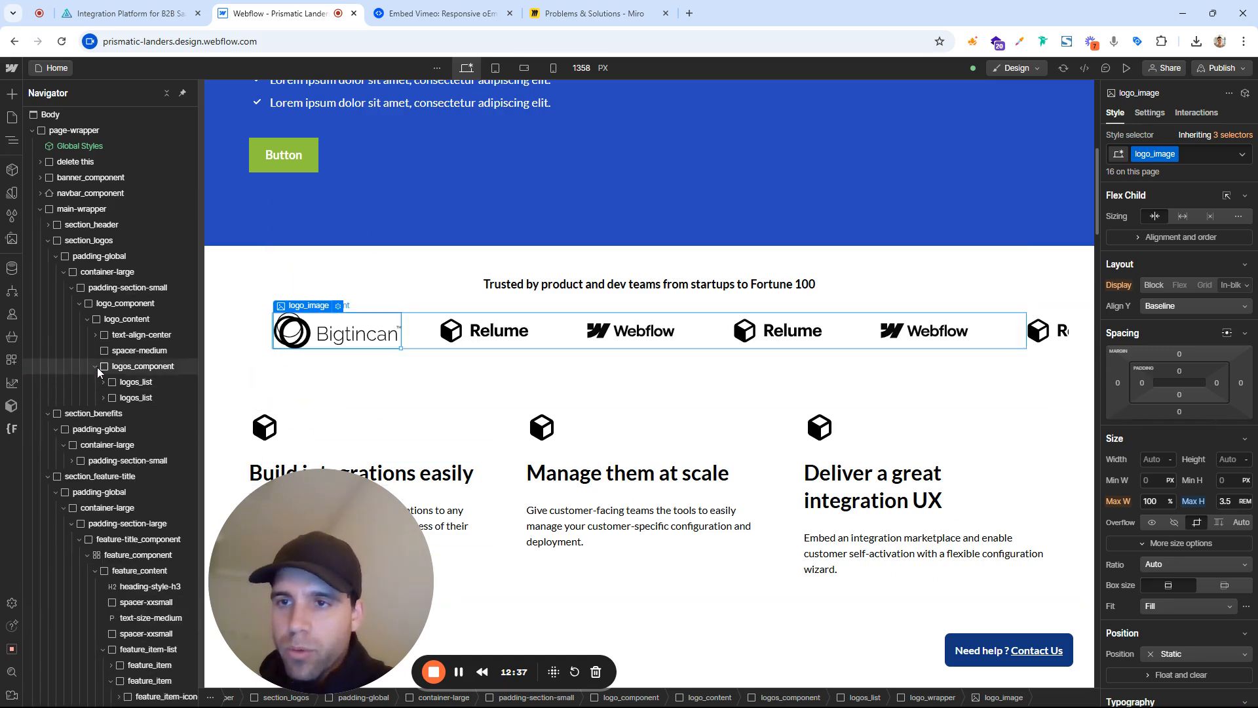
Delete the "Launch native integrations to" checklist item from the hero section
scroll(584, 307, up, 4)
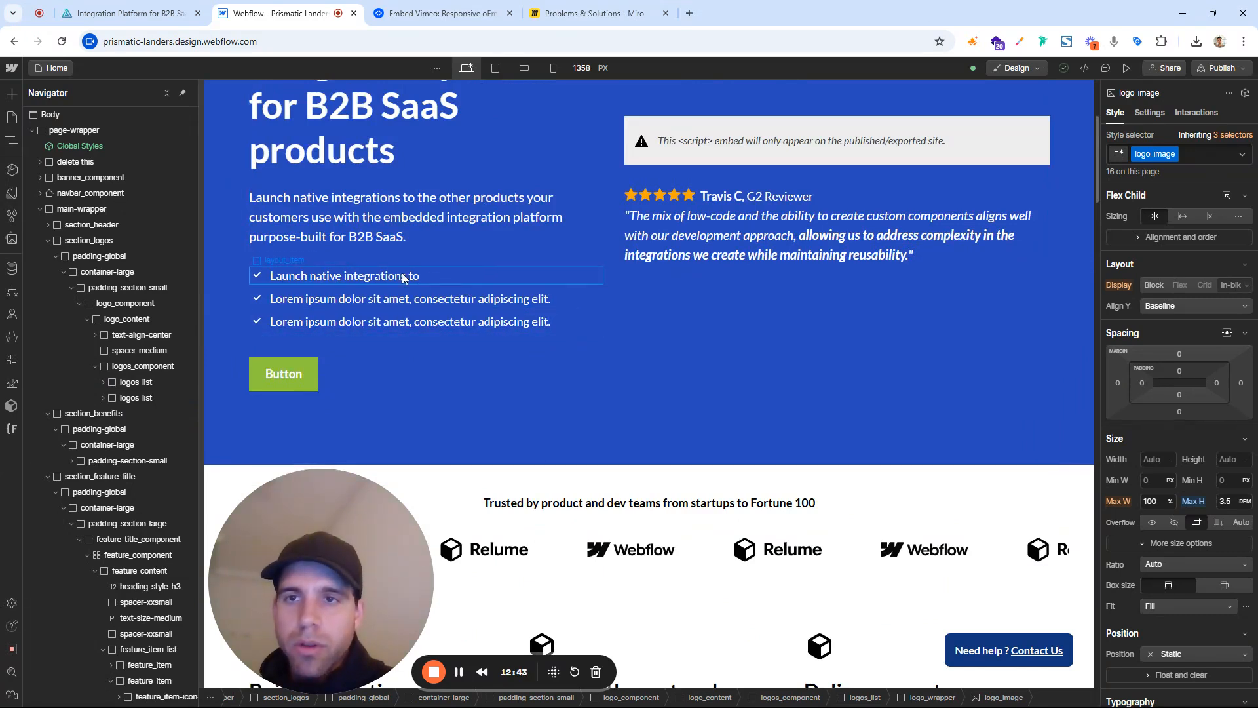
click(561, 285)
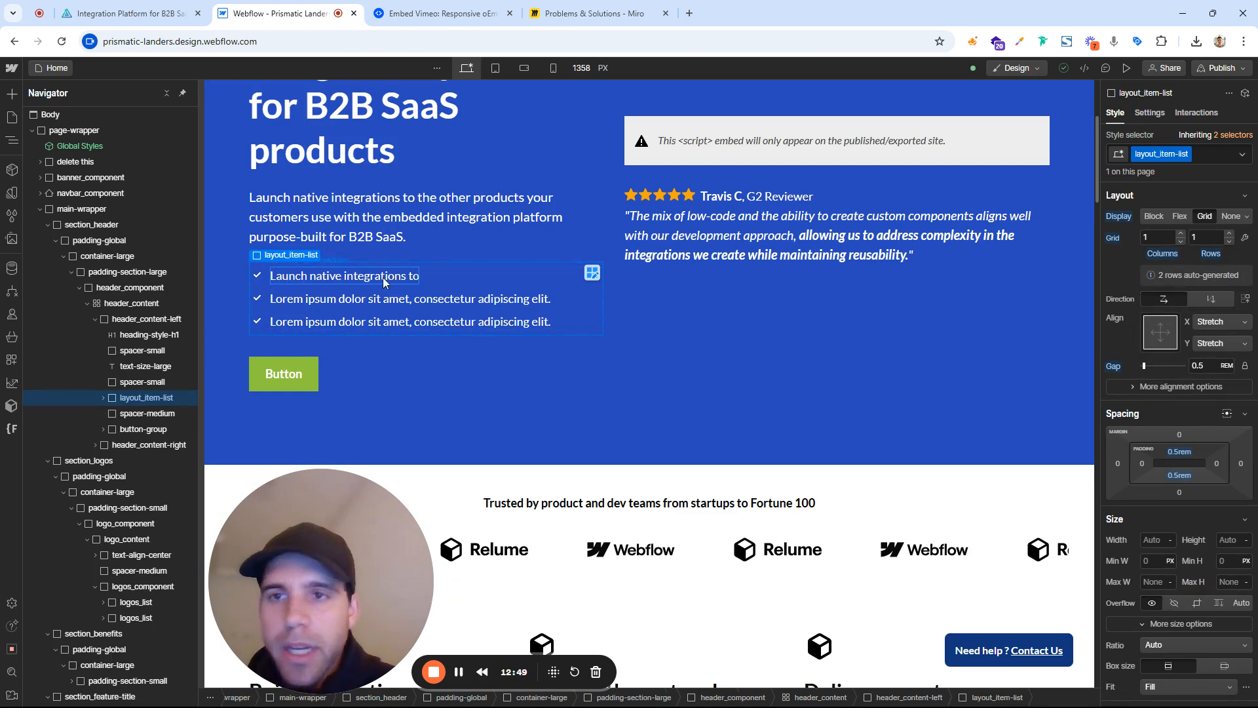
right_click(533, 267)
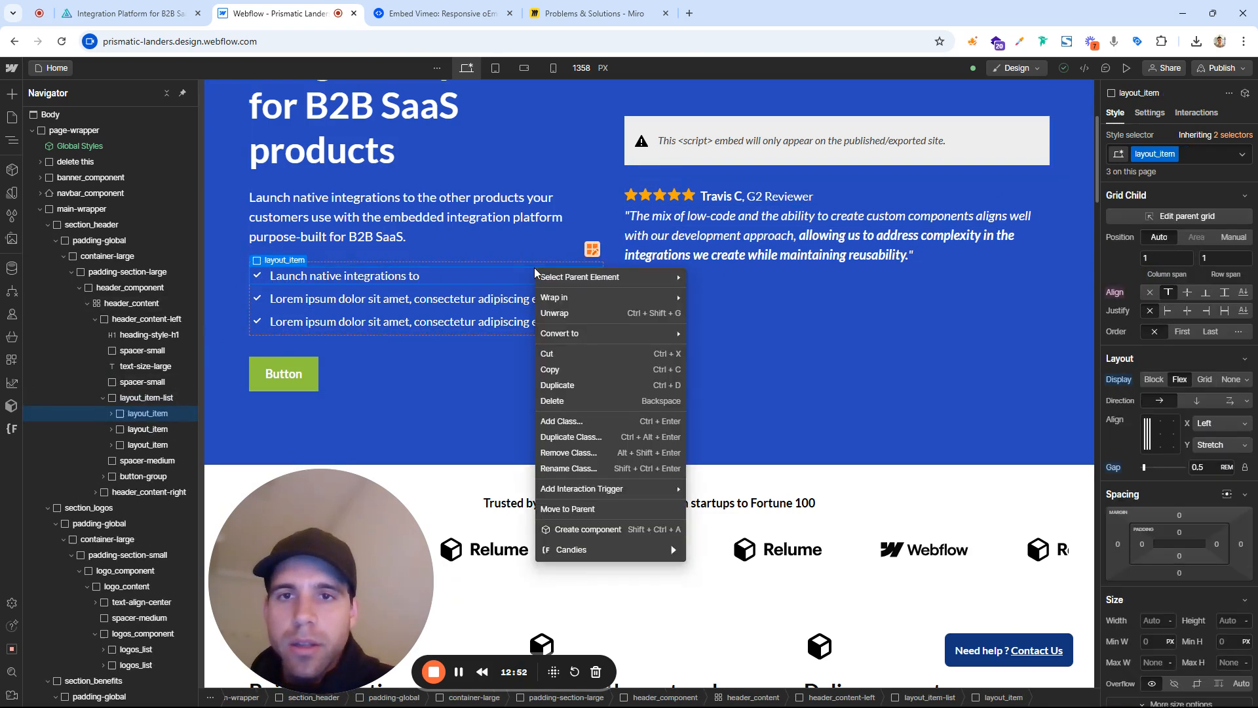
click(577, 400)
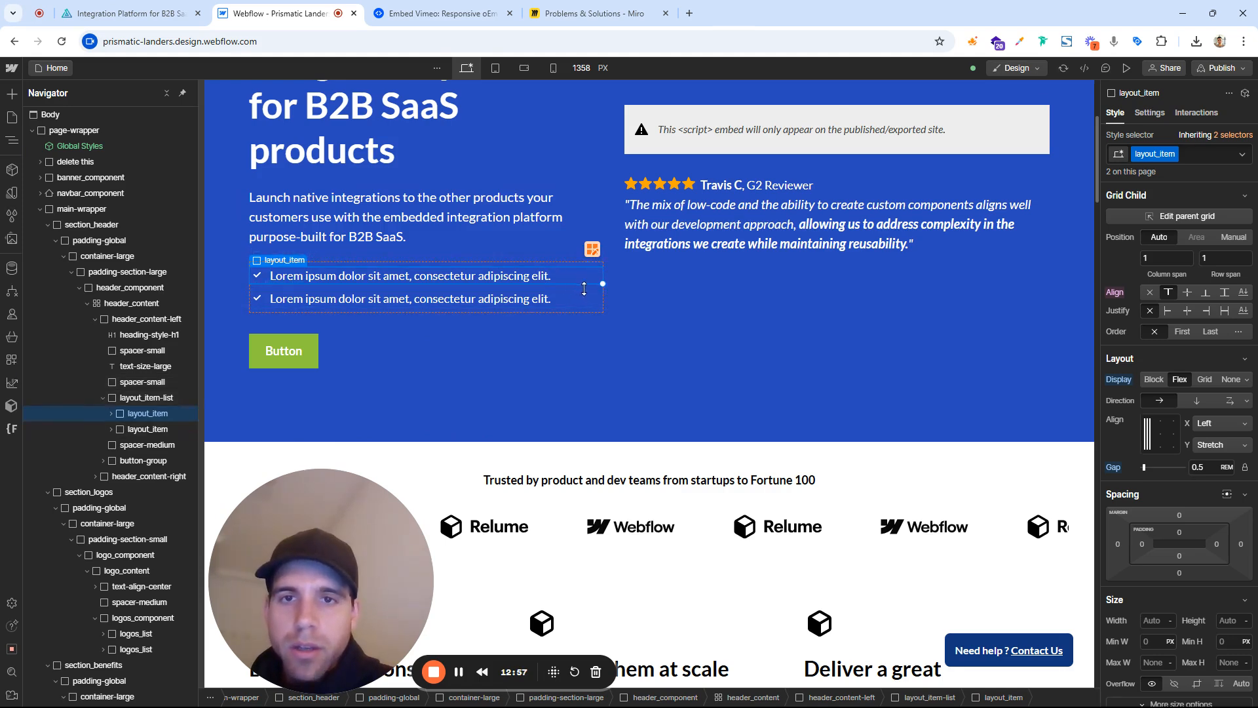
Delete the layout_item-list with its two placeholder checklist items from the hero section's header_content-left block
click(690, 278)
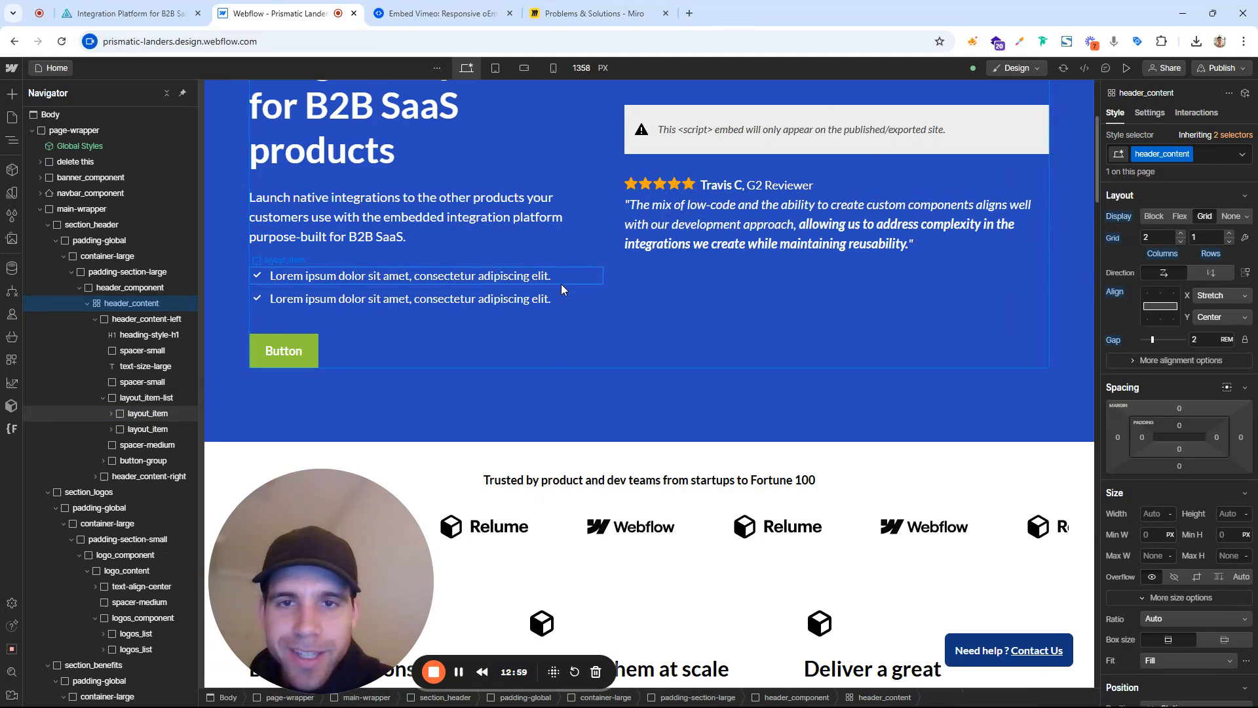
click(561, 274)
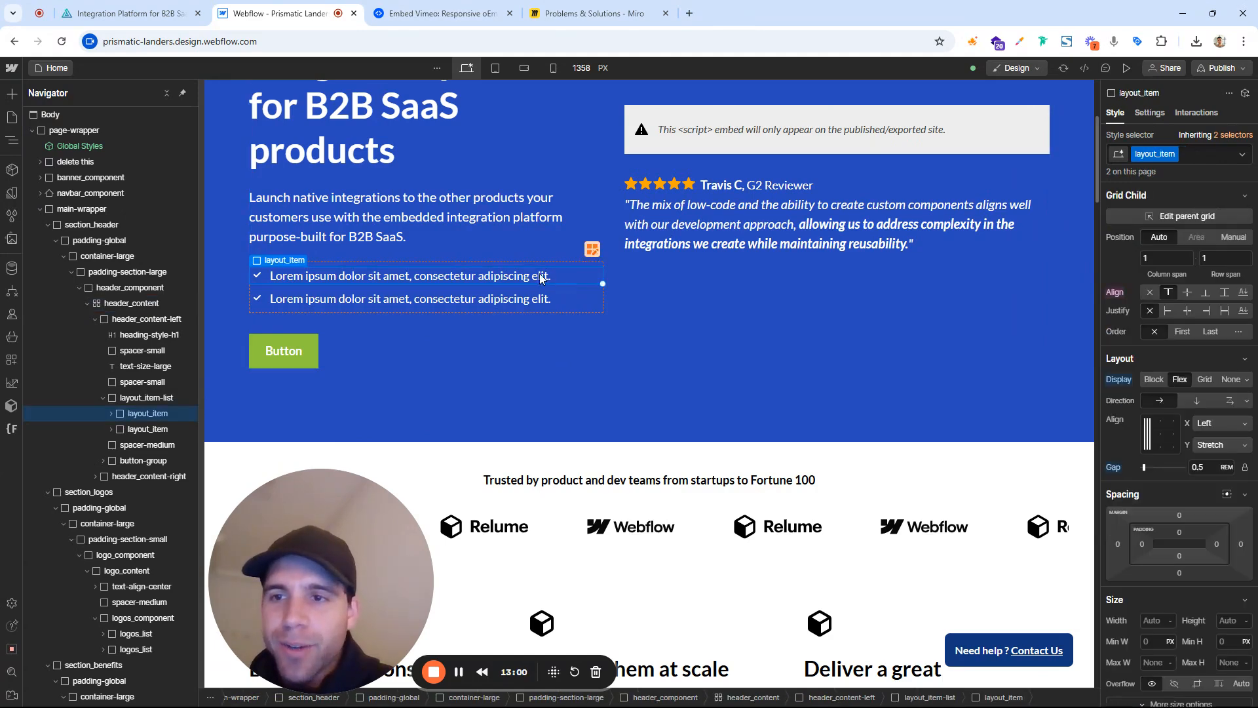
click(135, 398)
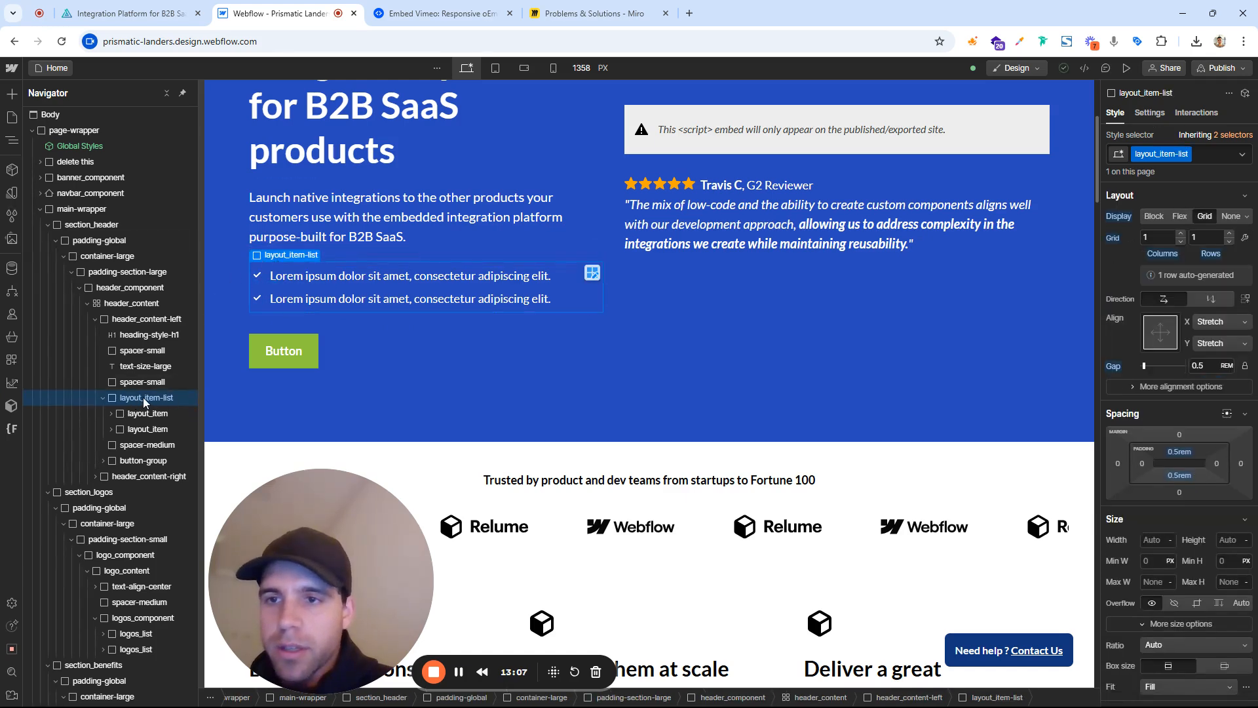
right_click(143, 398)
click(161, 530)
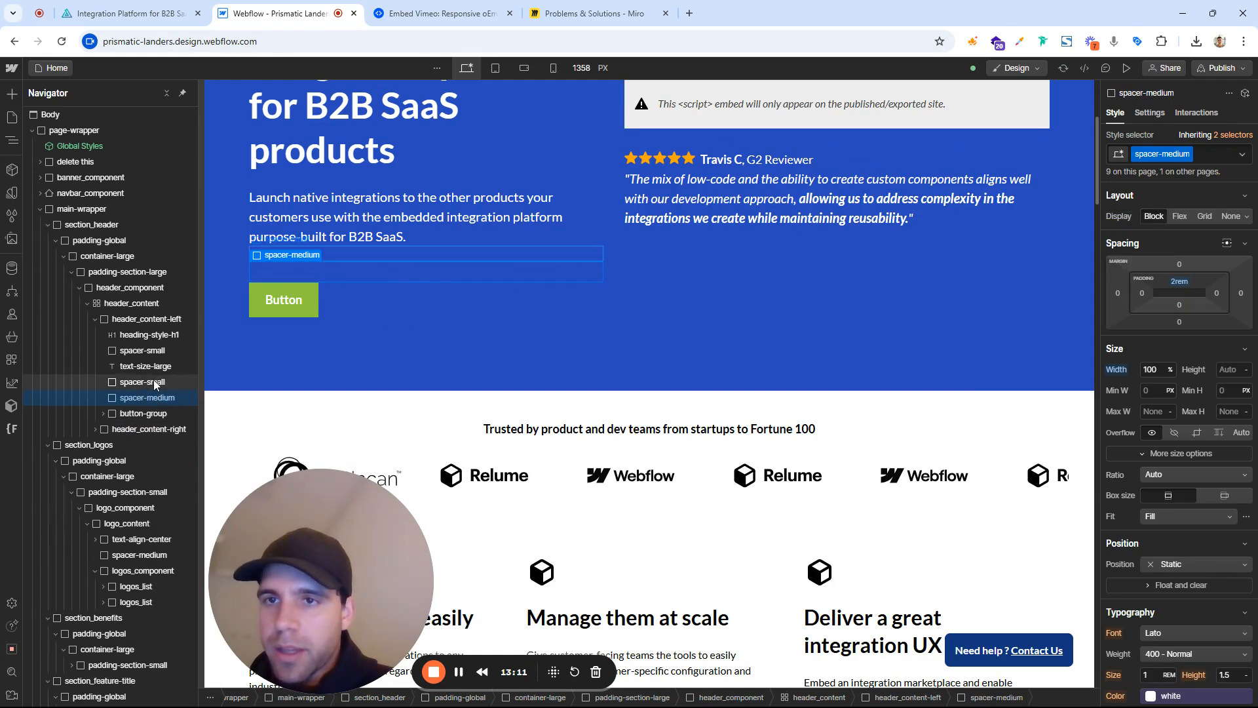
Delete the spacer-small element between the hero's description text and the spacer-medium above the button
click(148, 383)
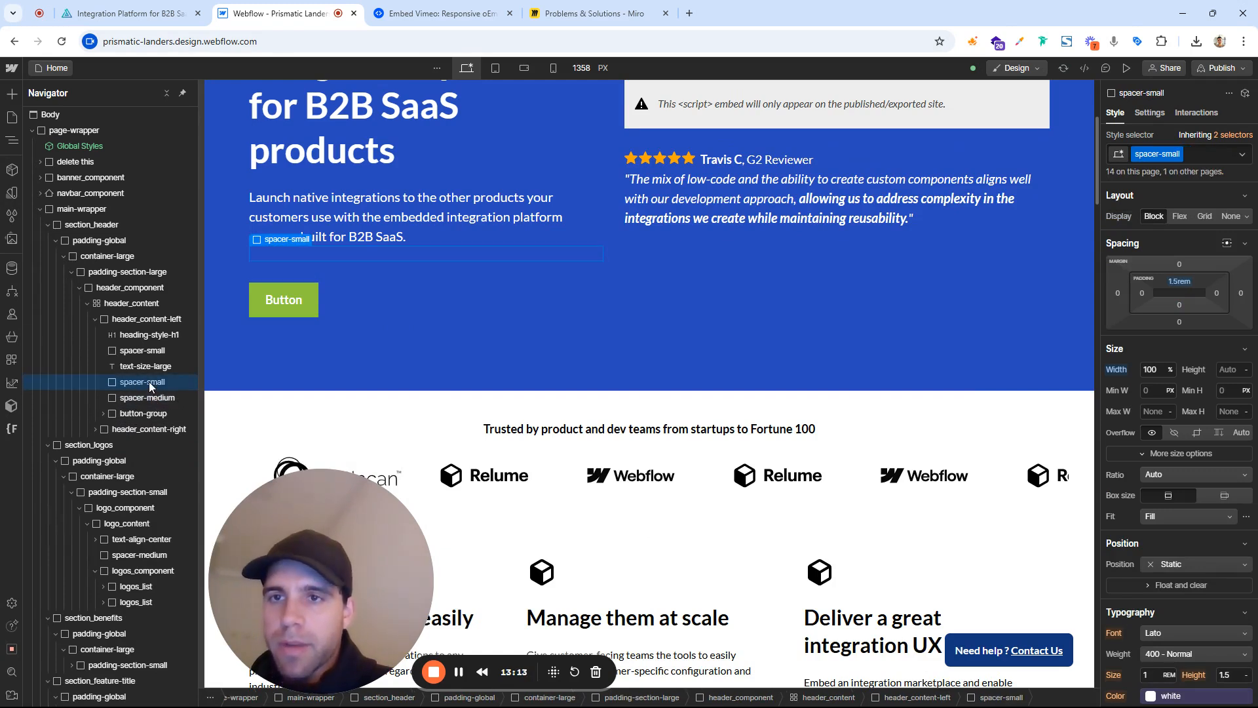
right_click(149, 383)
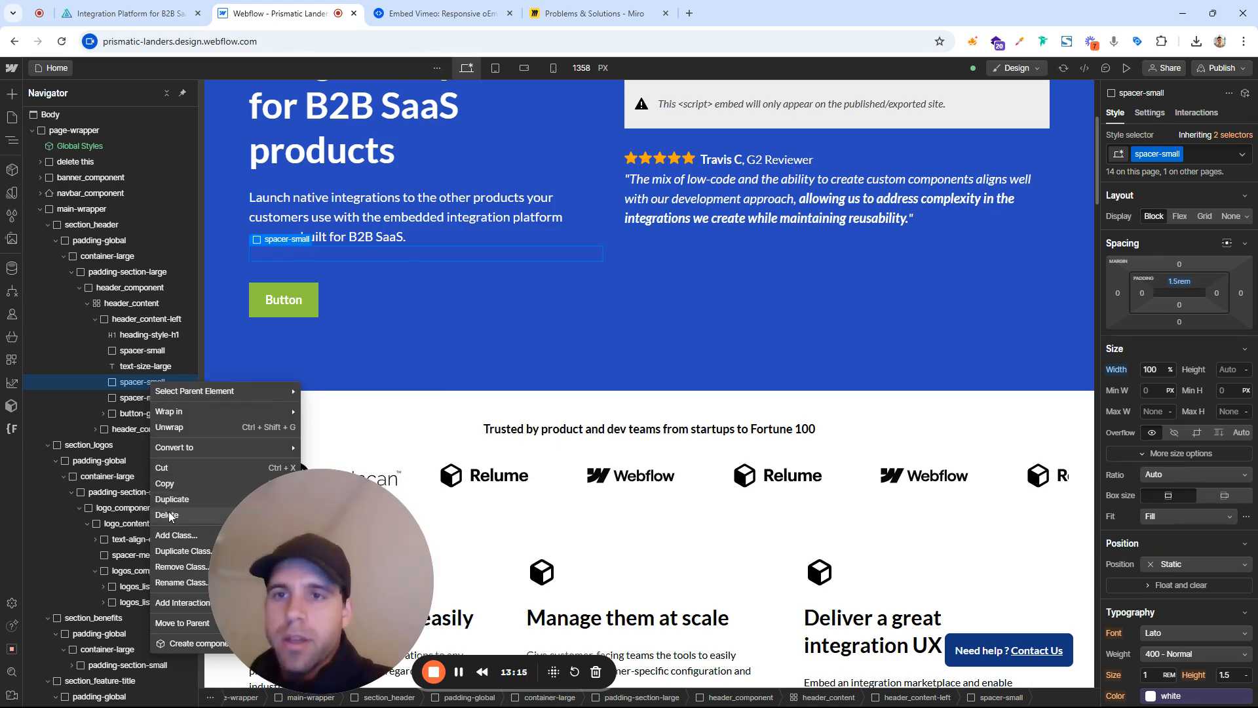
click(167, 514)
scroll(396, 262, up, 2)
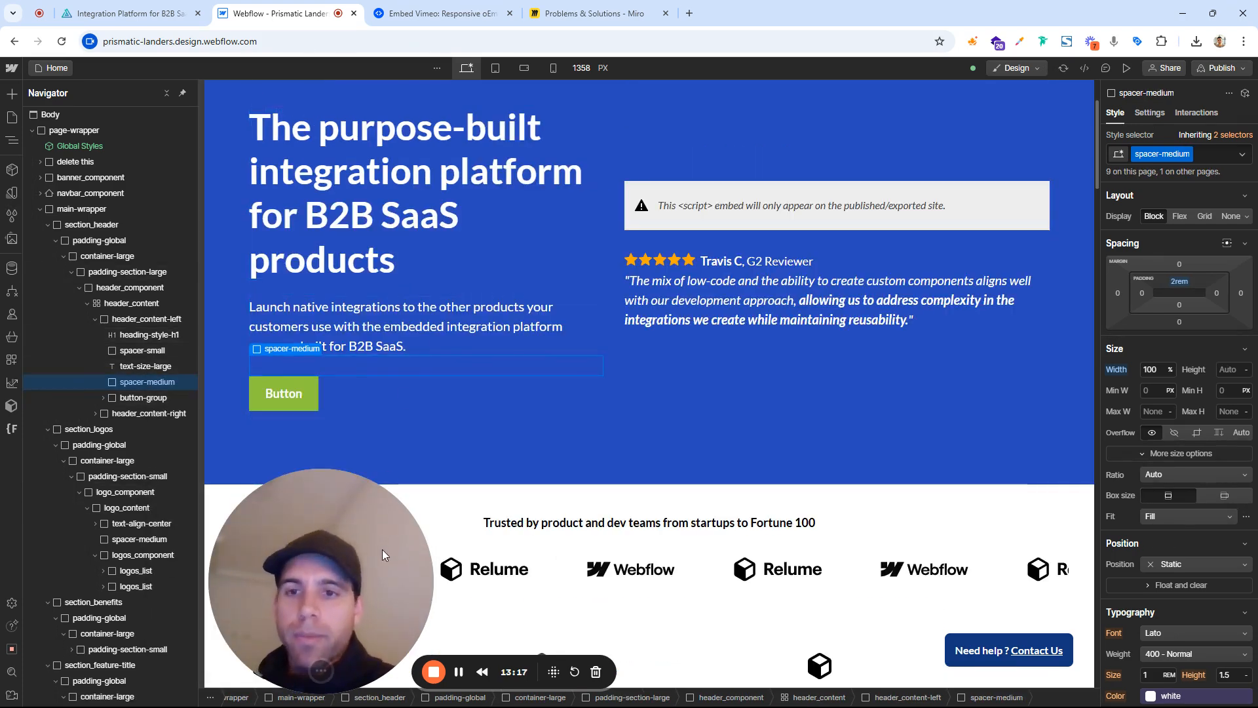
drag(383, 549, 325, 532)
scroll(445, 234, up, 2)
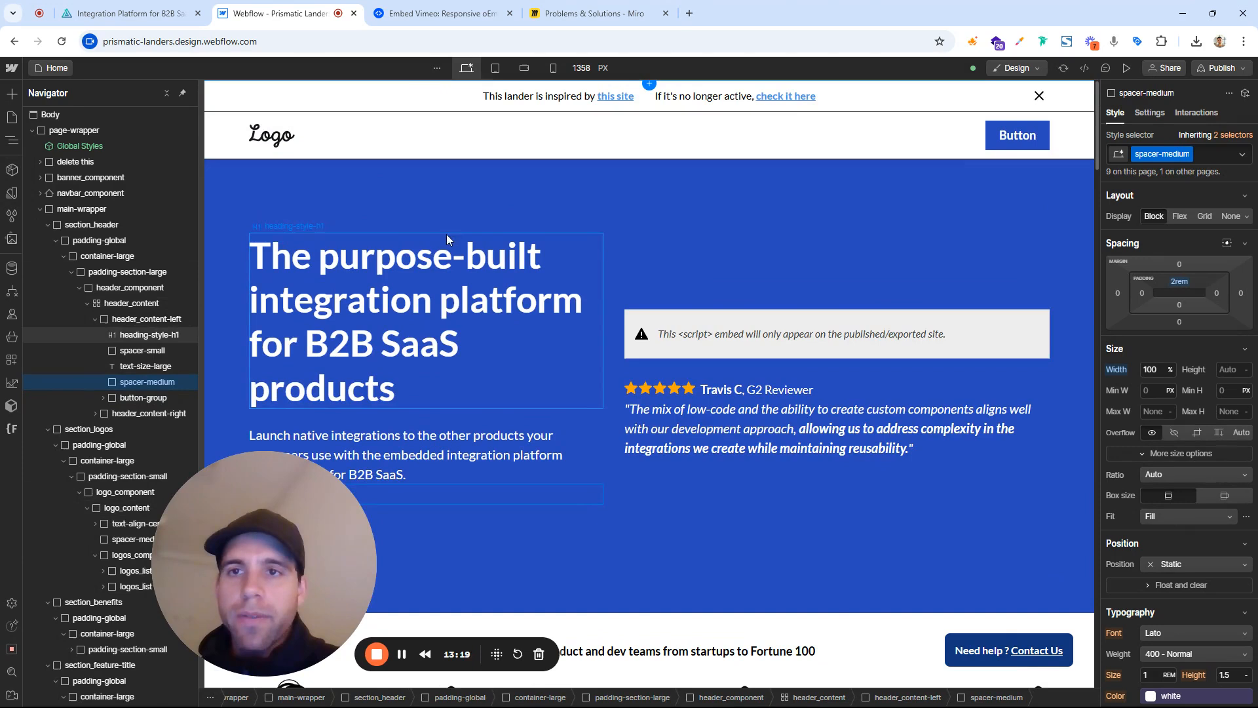
Select the hero's video-embed, then switch to the Iframely page and examine the generated Vimeo embed code and its source video URL
click(646, 325)
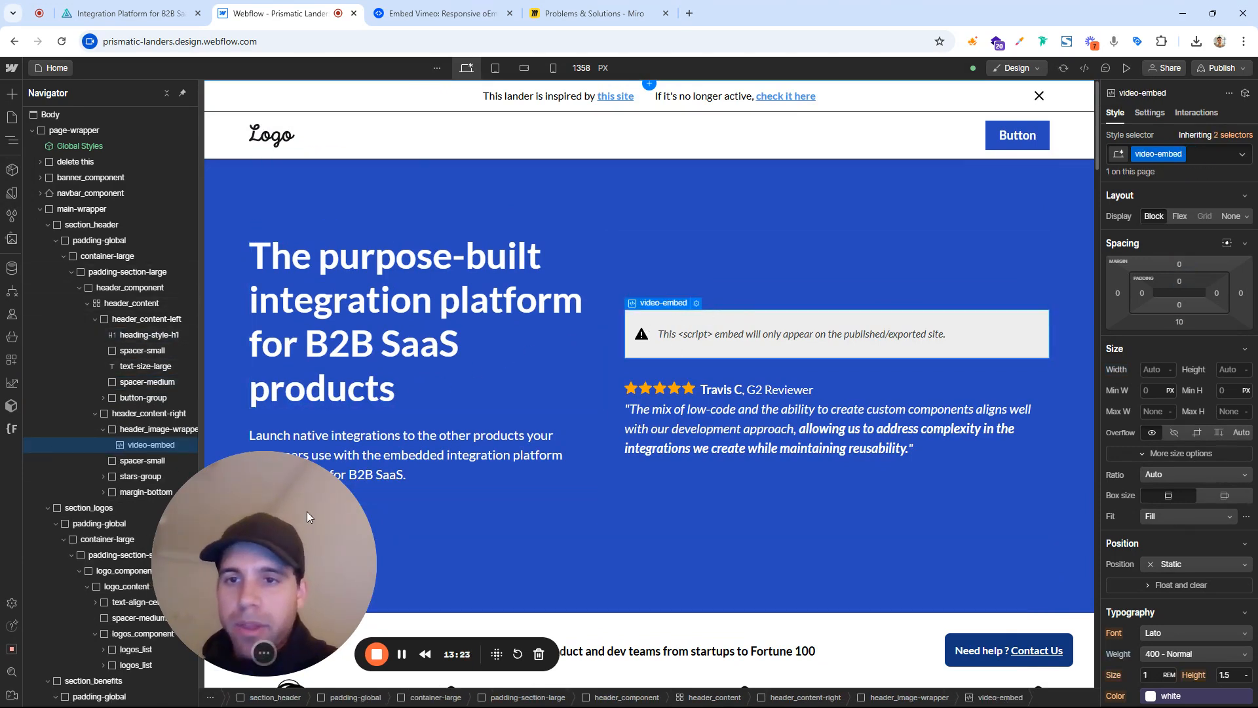
drag(358, 501, 282, 488)
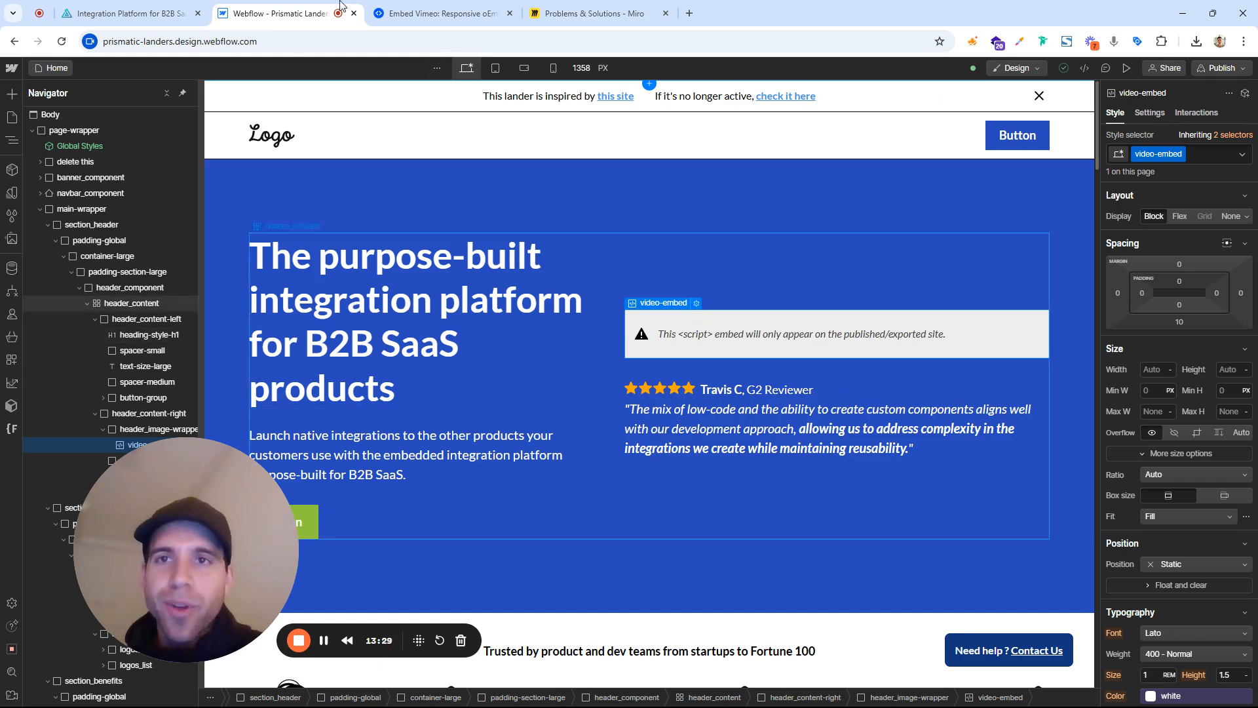
click(443, 14)
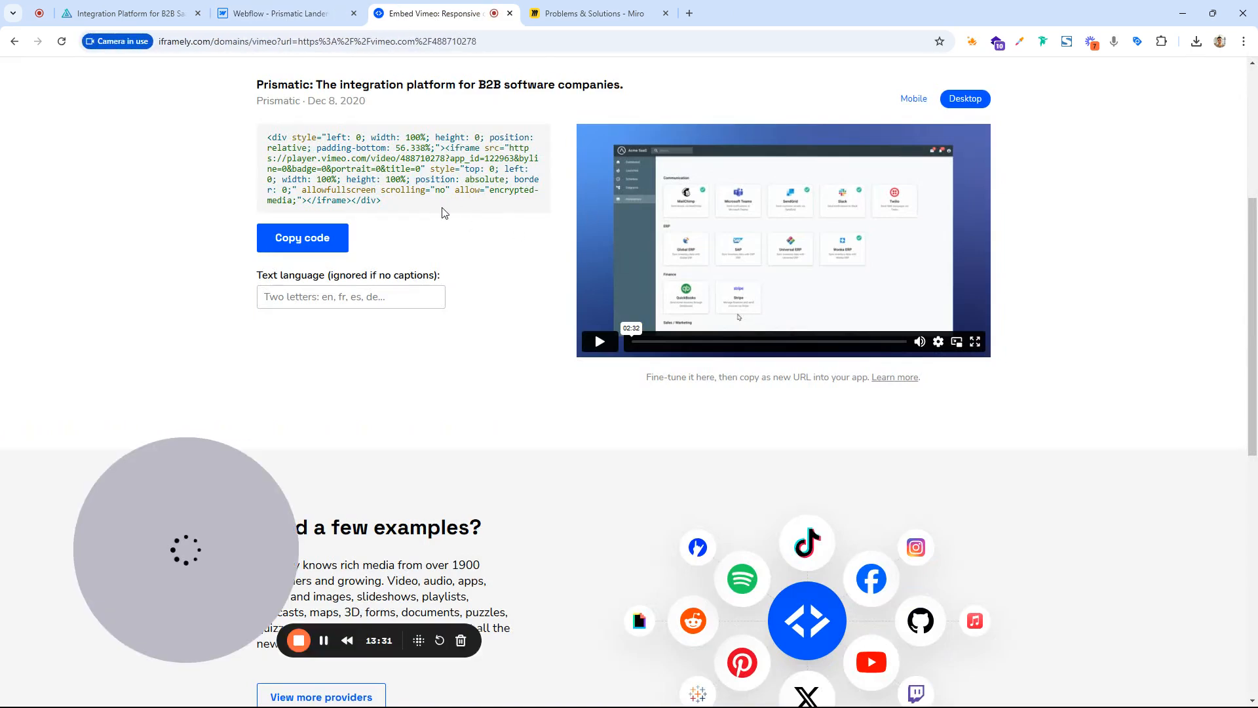
drag(398, 215, 276, 145)
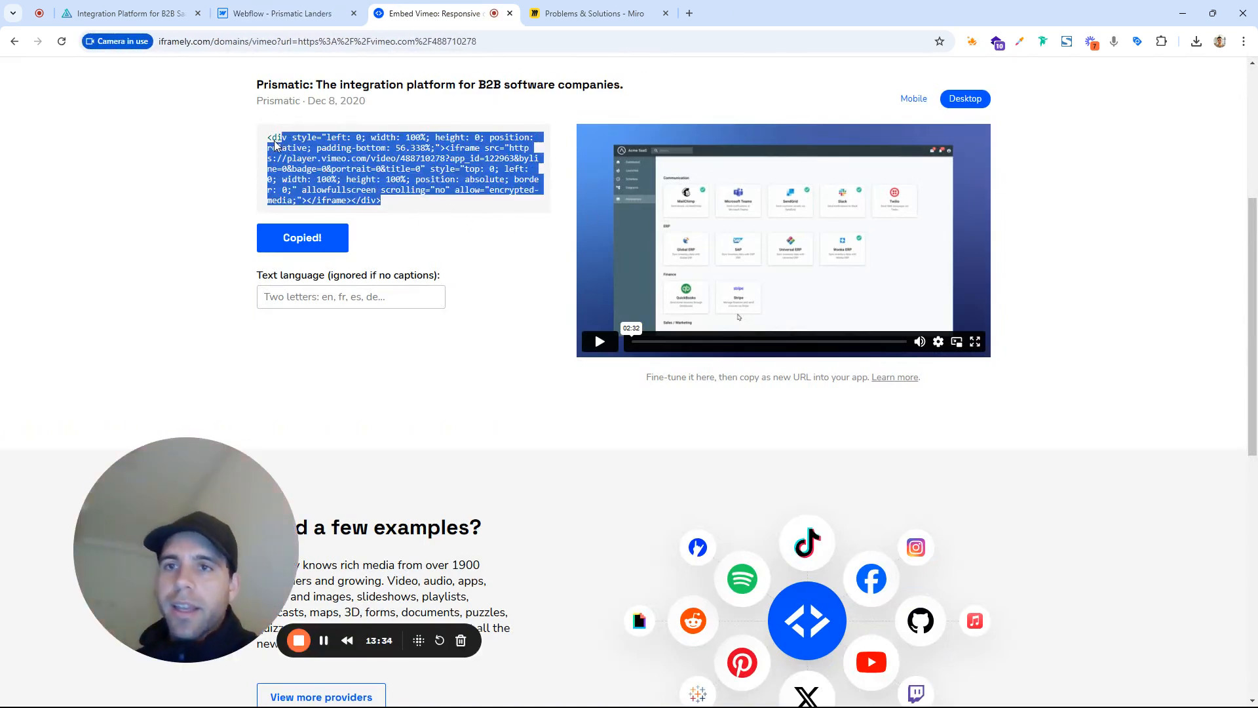
click(413, 210)
drag(397, 205, 268, 139)
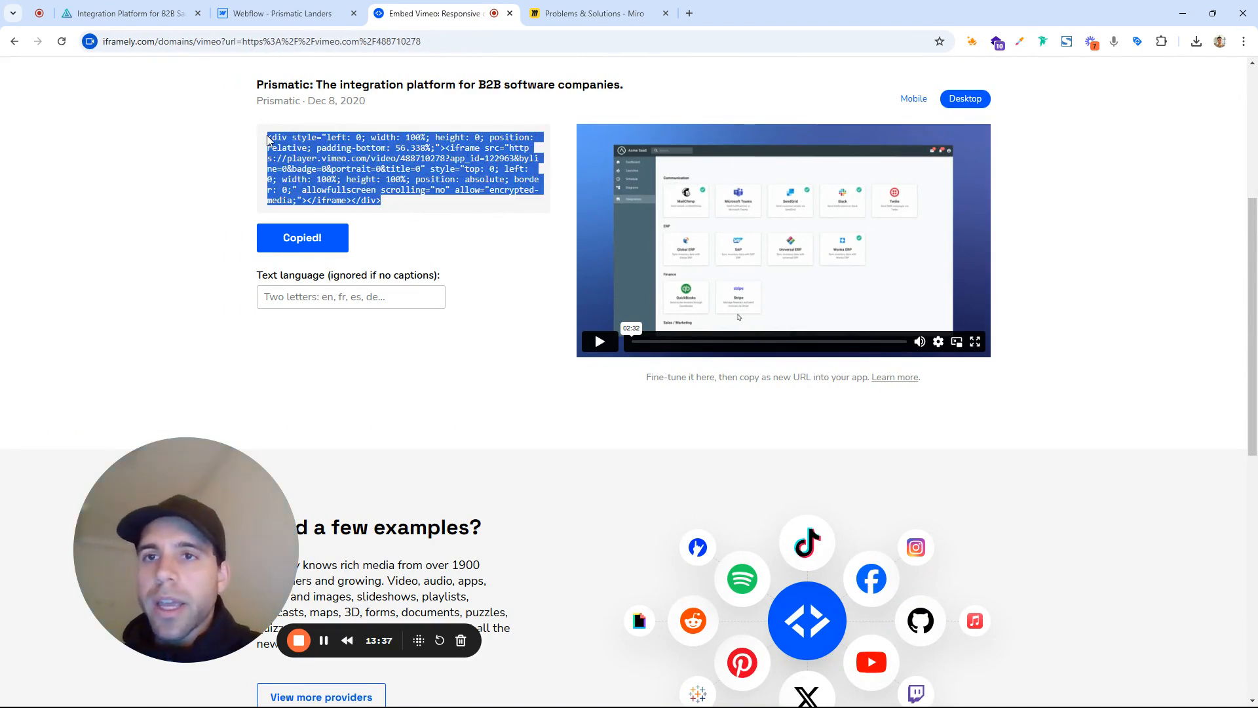
scroll(580, 219, up, 5)
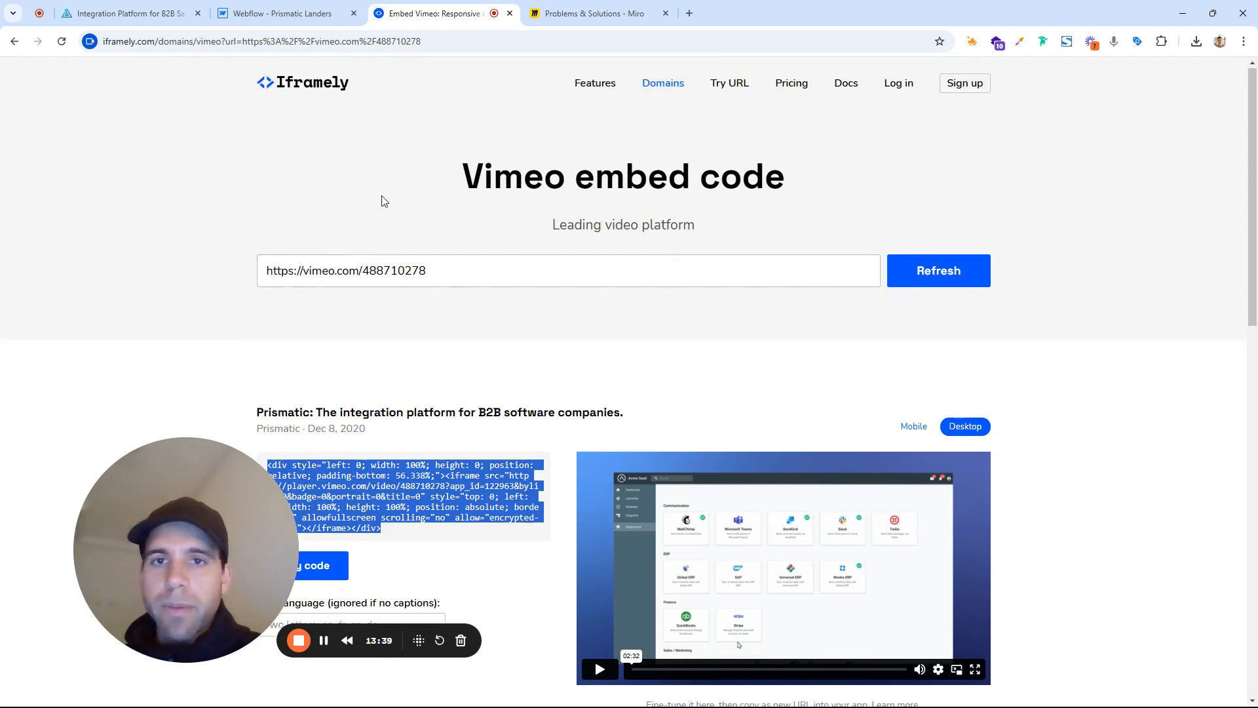
scroll(357, 308, down, 3)
click(378, 319)
scroll(380, 308, up, 3)
triple_click(389, 270)
drag(426, 271, 368, 274)
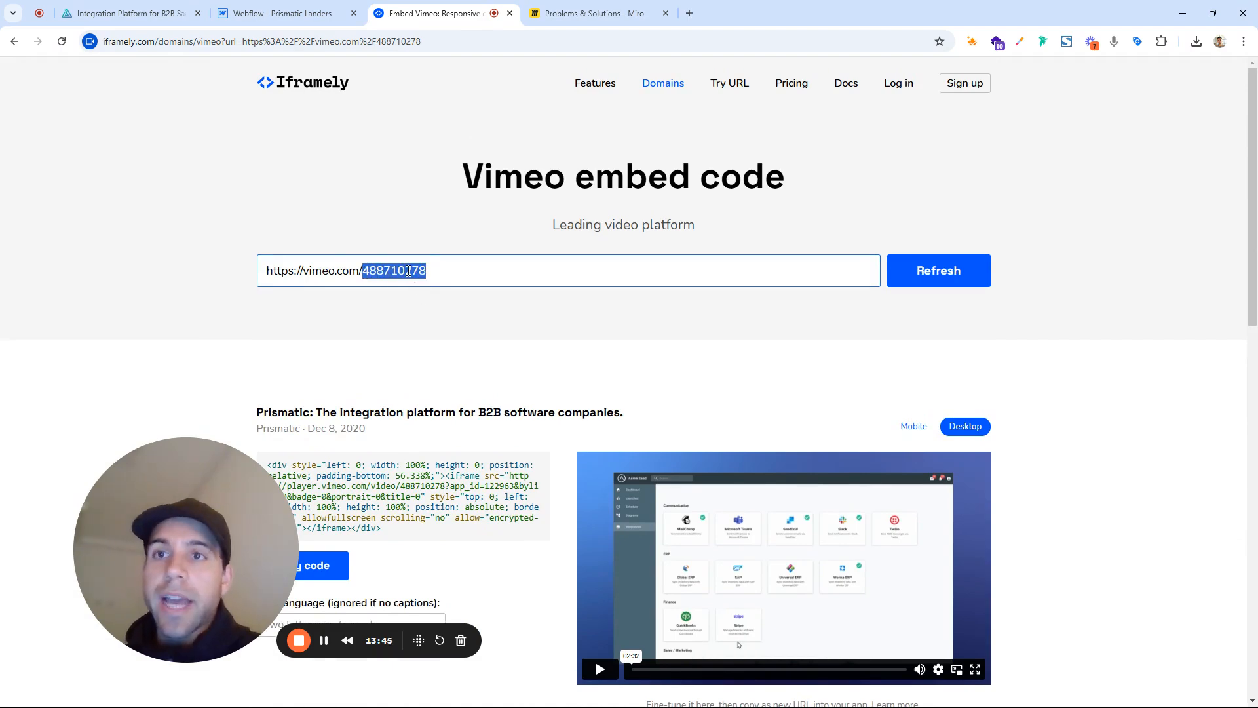
Search Google in a new browser tab for "prismatic saas vimeo", open the Prismatic video page on Vimeo and select its URL
click(128, 13)
scroll(70, 118, up, 5)
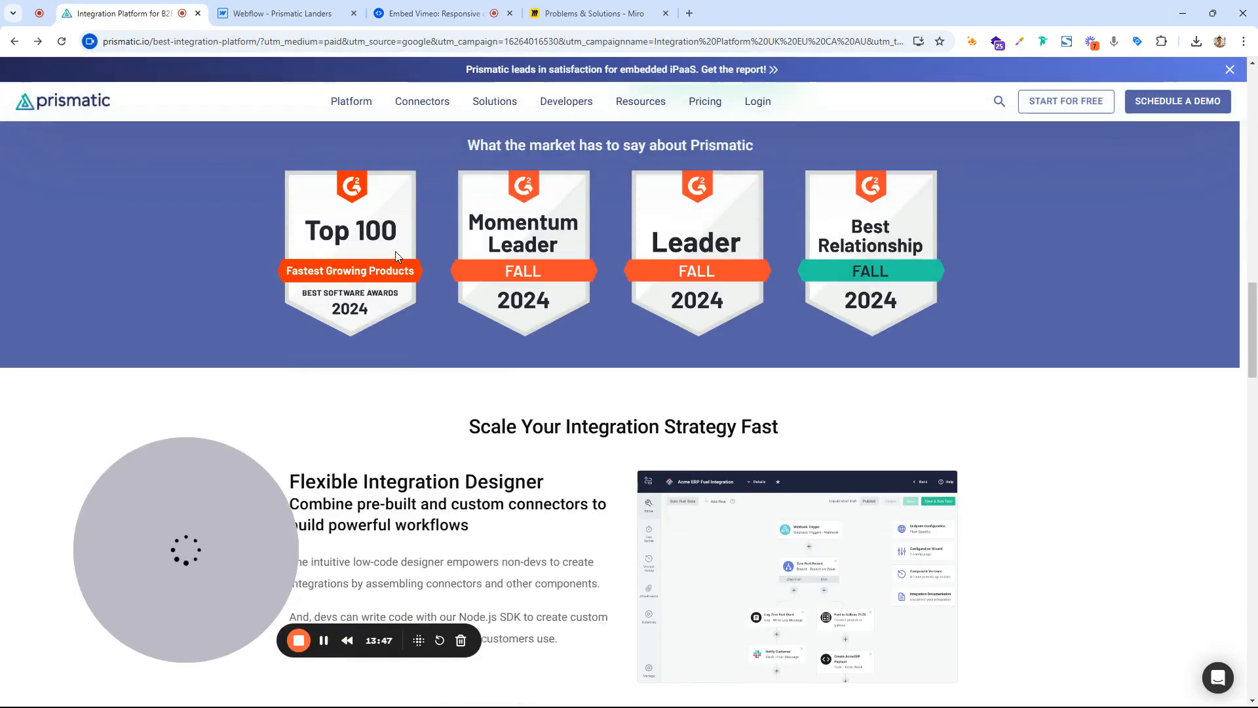
click(689, 13)
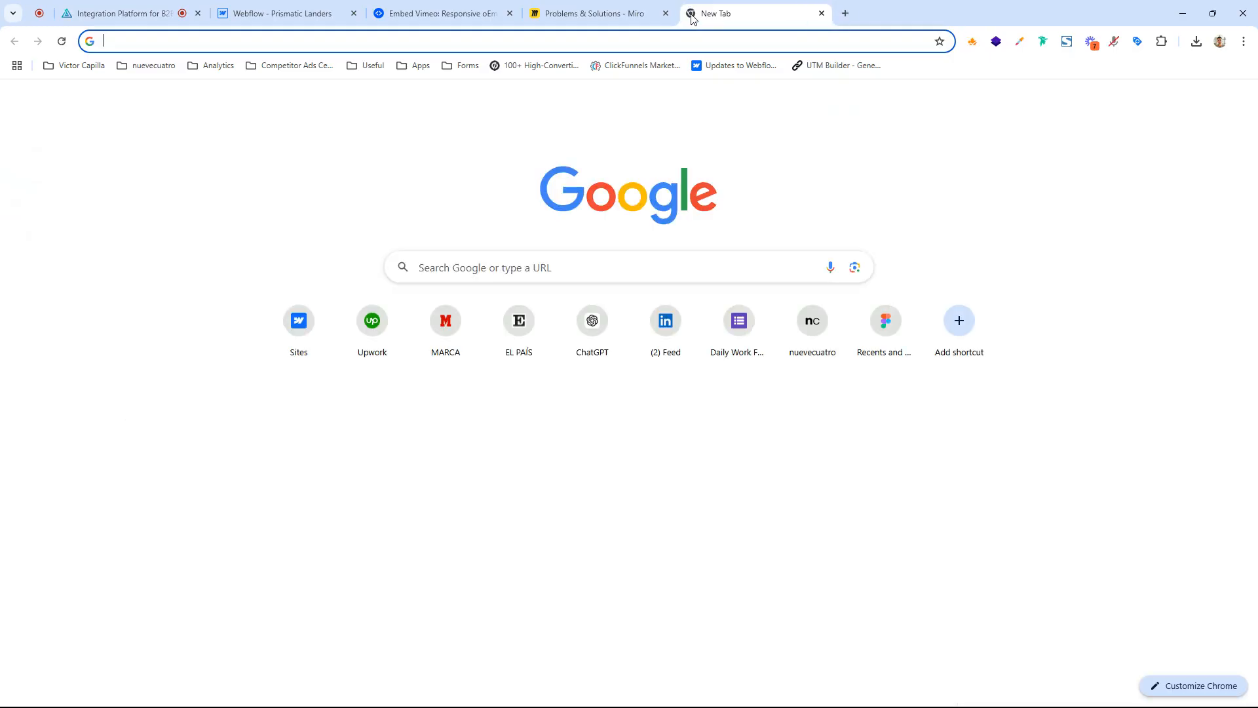
text(prismatic saas vimeo)
key(Return)
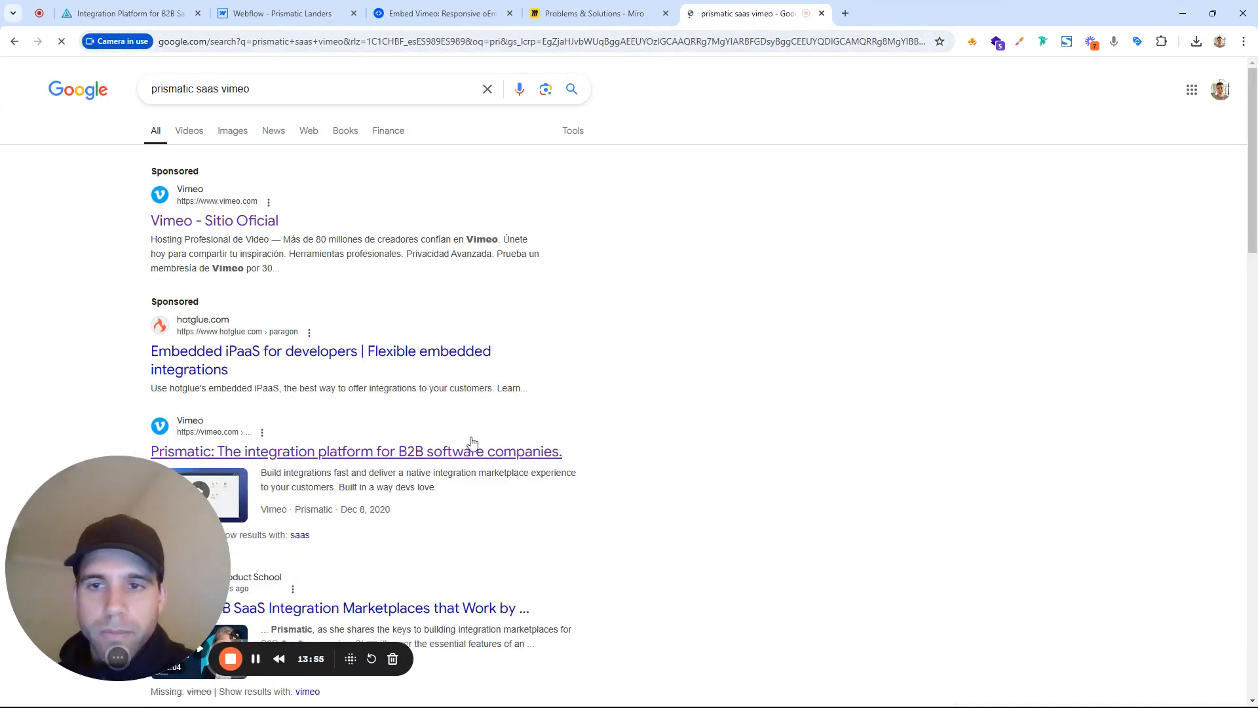
click(441, 453)
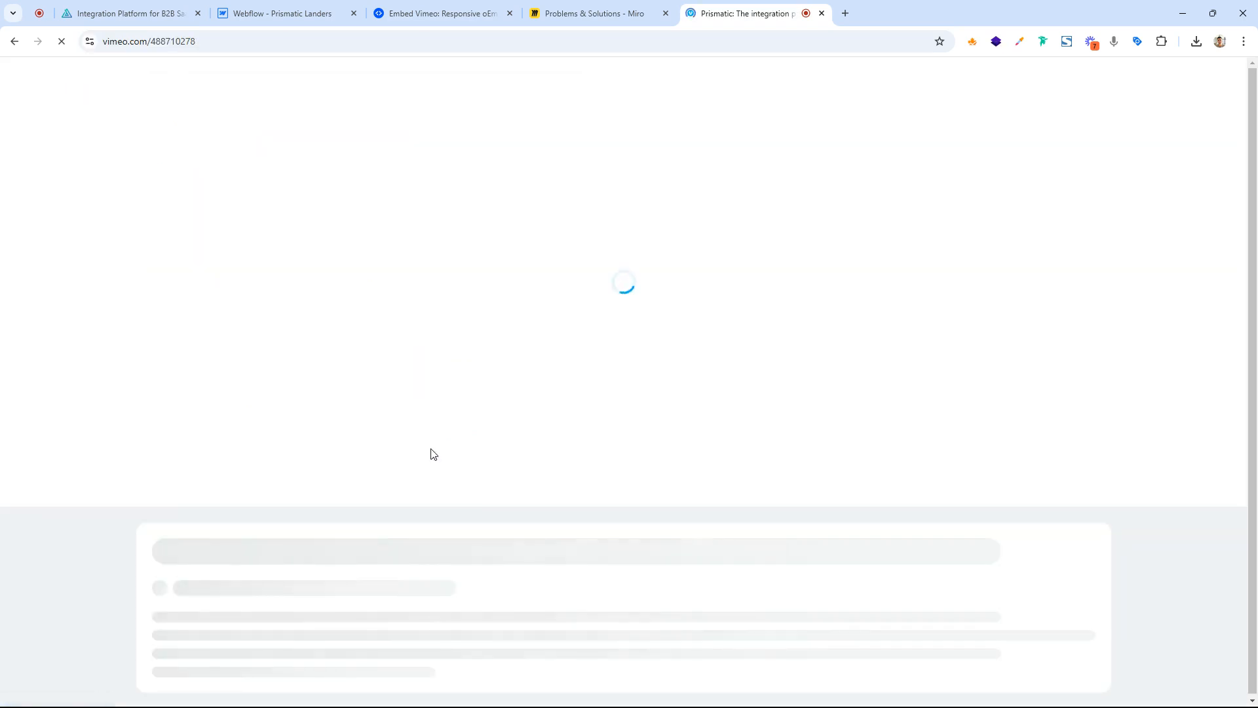
double_click(208, 43)
double_click(181, 42)
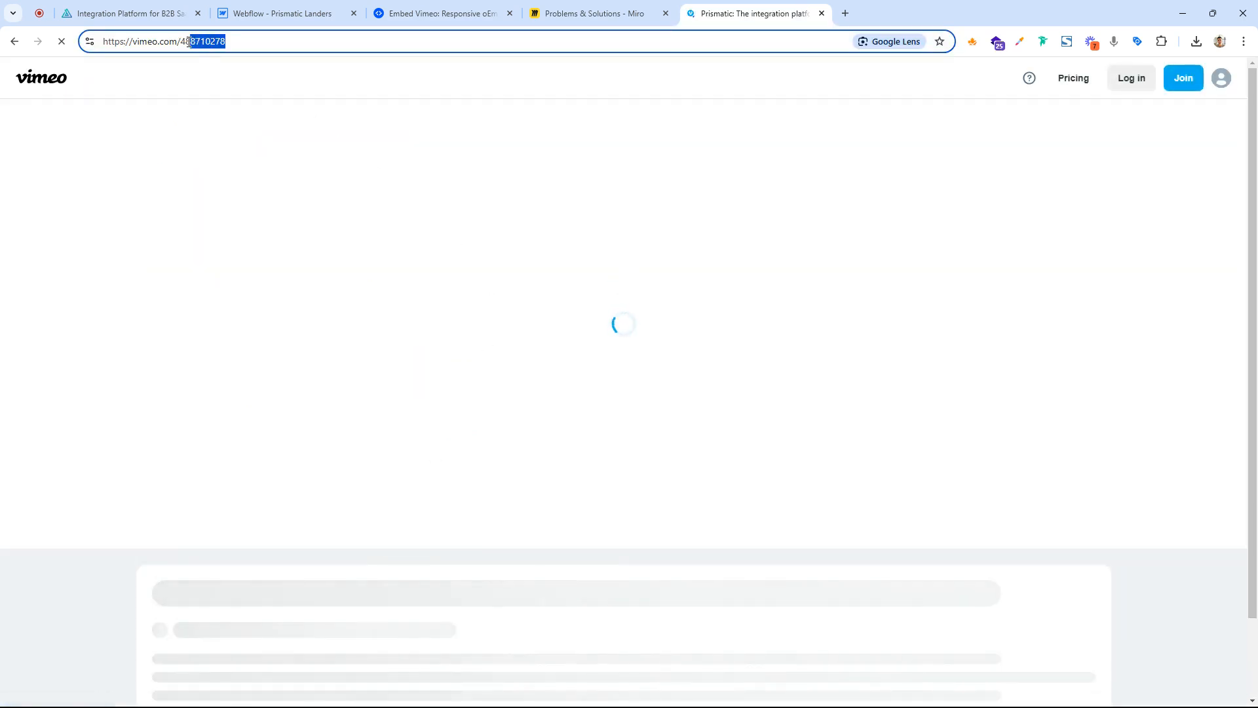
drag(254, 44, 178, 42)
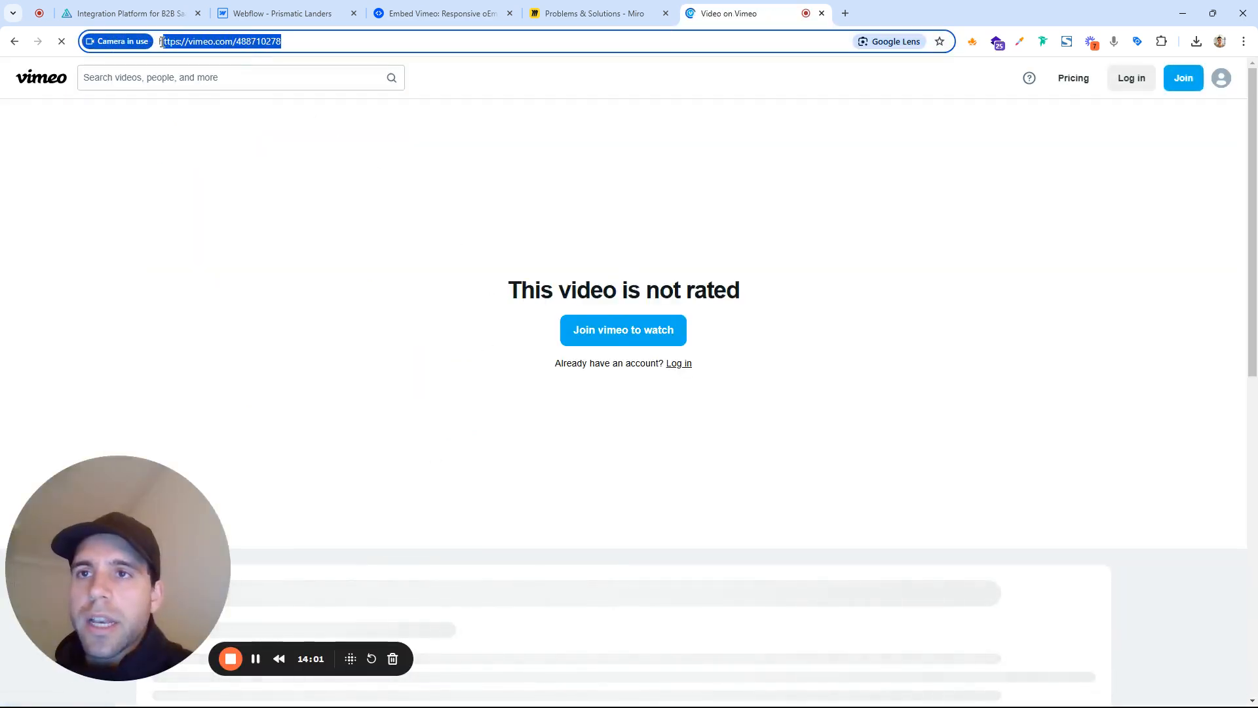
Return to the Iframely page and copy the complete responsive embed code for the Prismatic Vimeo video
click(434, 14)
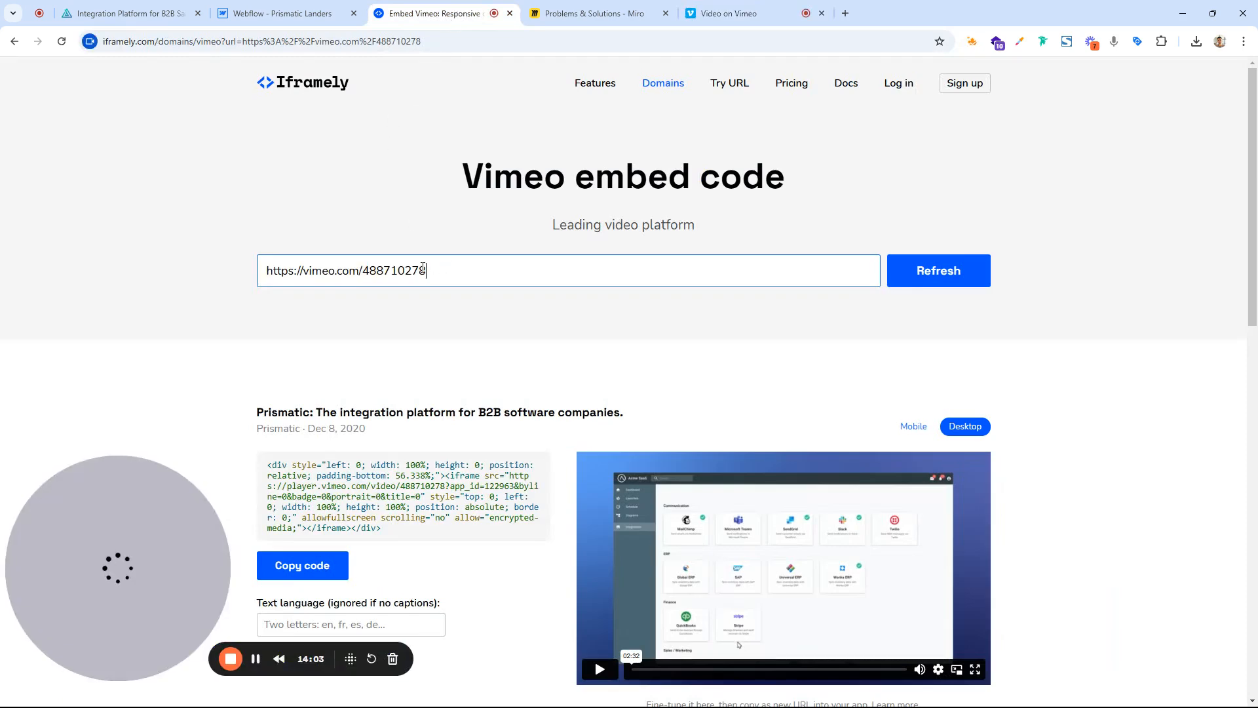
drag(447, 267, 247, 267)
scroll(371, 254, down, 3)
drag(395, 308, 280, 261)
key(ctrl+c)
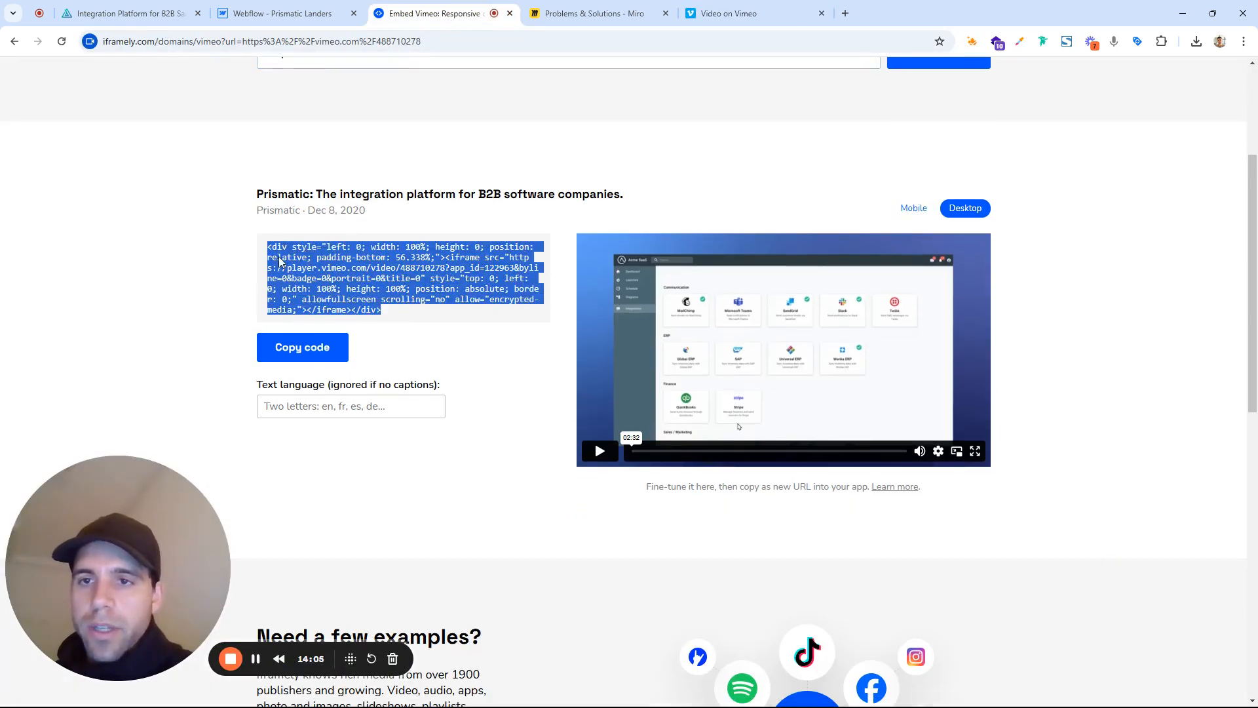
Switch to Webflow, replace the hero video-embed's custom code with the copied Vimeo embed code and save it
click(305, 6)
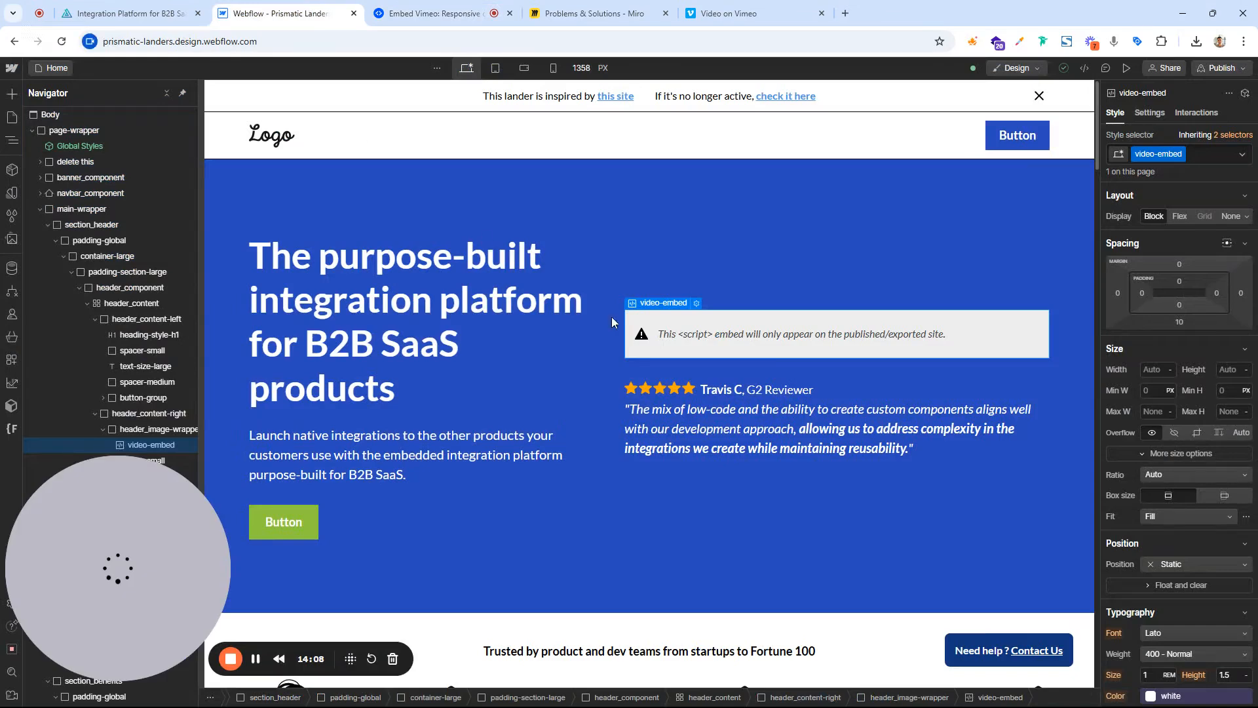
click(698, 303)
key(ctrl+a)
key(ctrl+v)
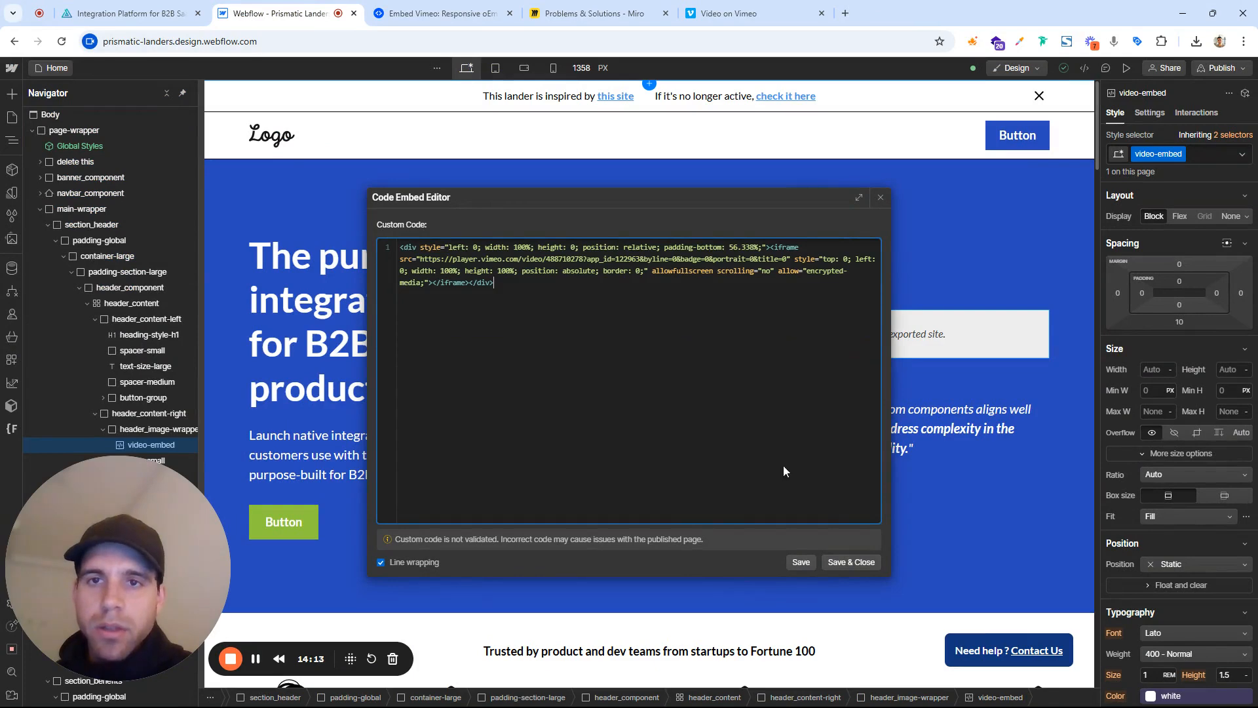
click(849, 562)
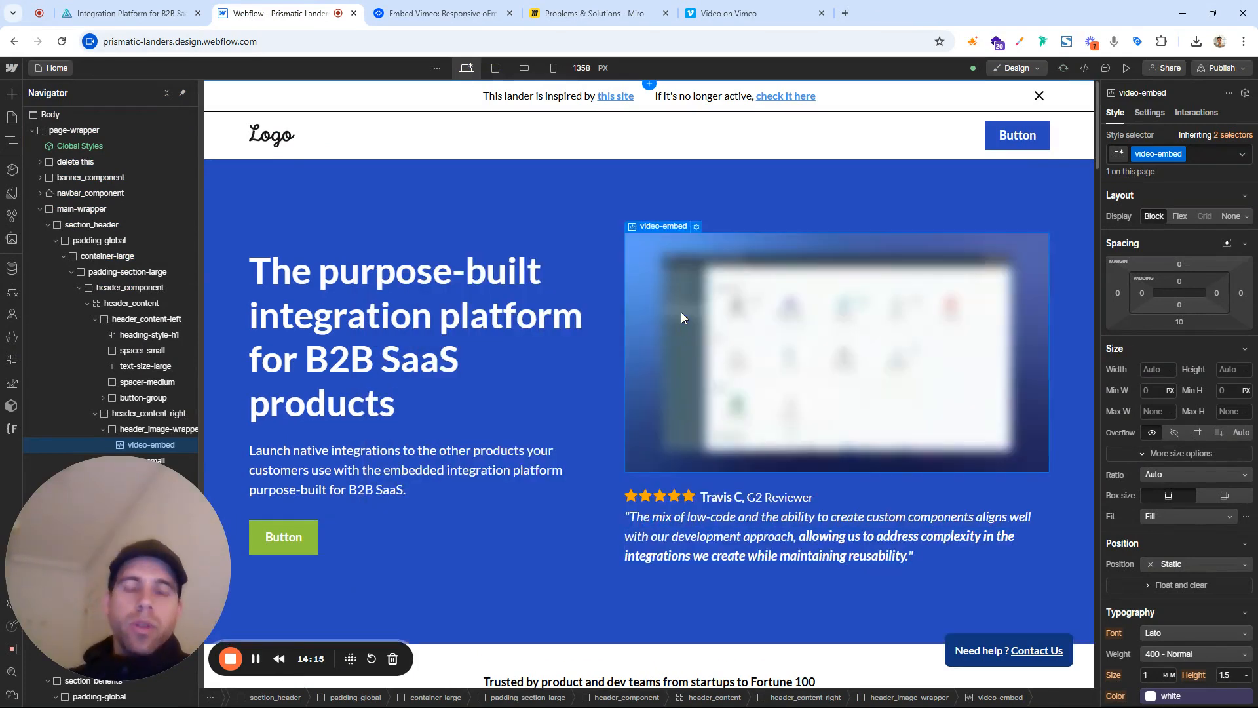
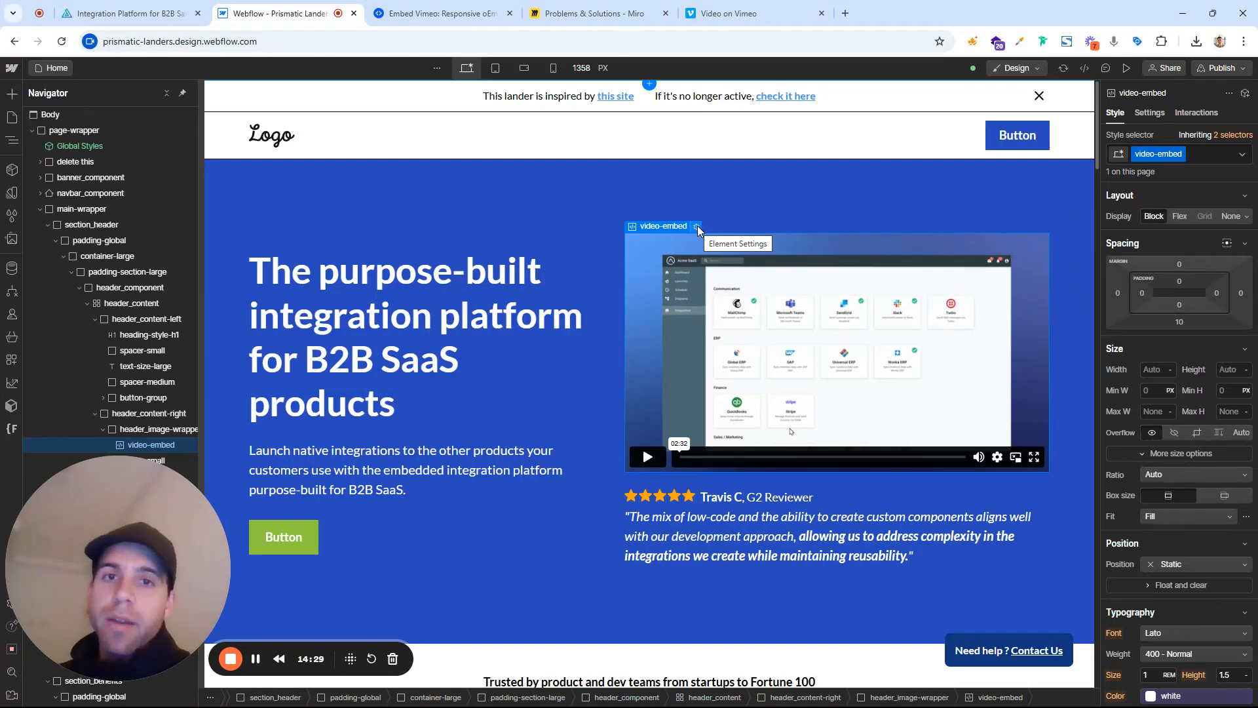
Insert a Video media element after video-embed in the hero's header image wrapper
drag(80, 576, 100, 594)
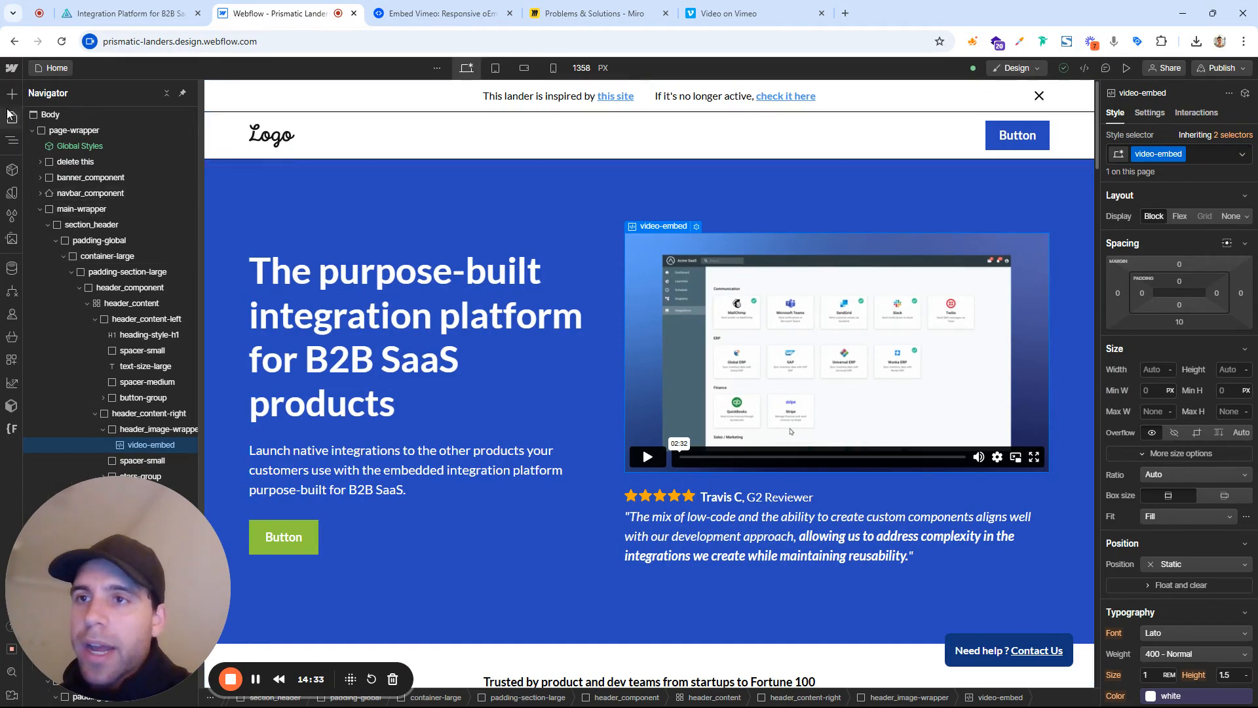
key(a)
scroll(100, 229, down, 5)
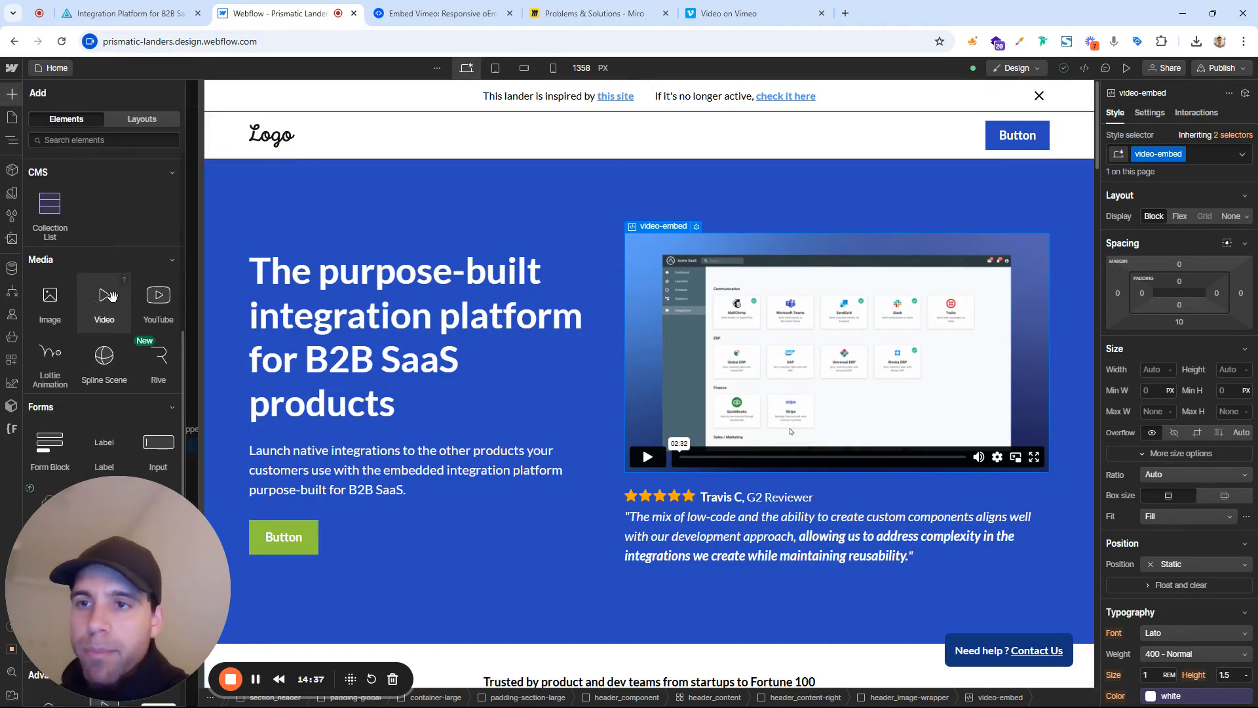
click(108, 297)
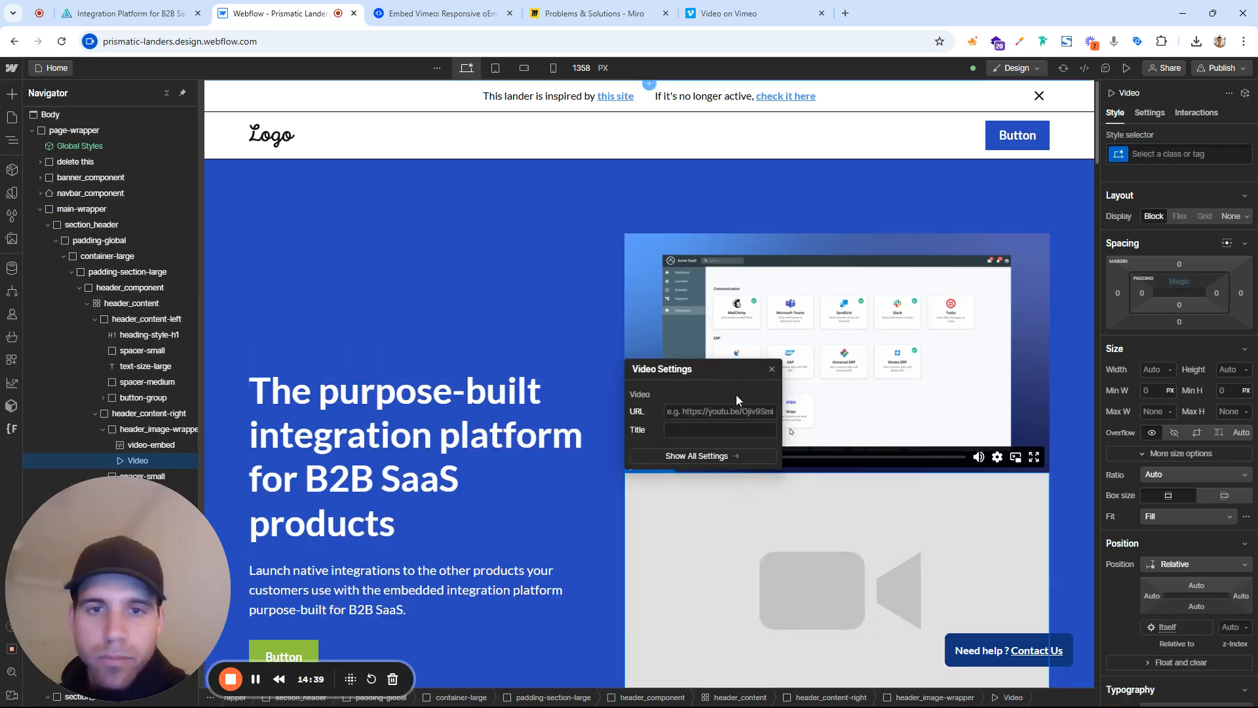
click(436, 13)
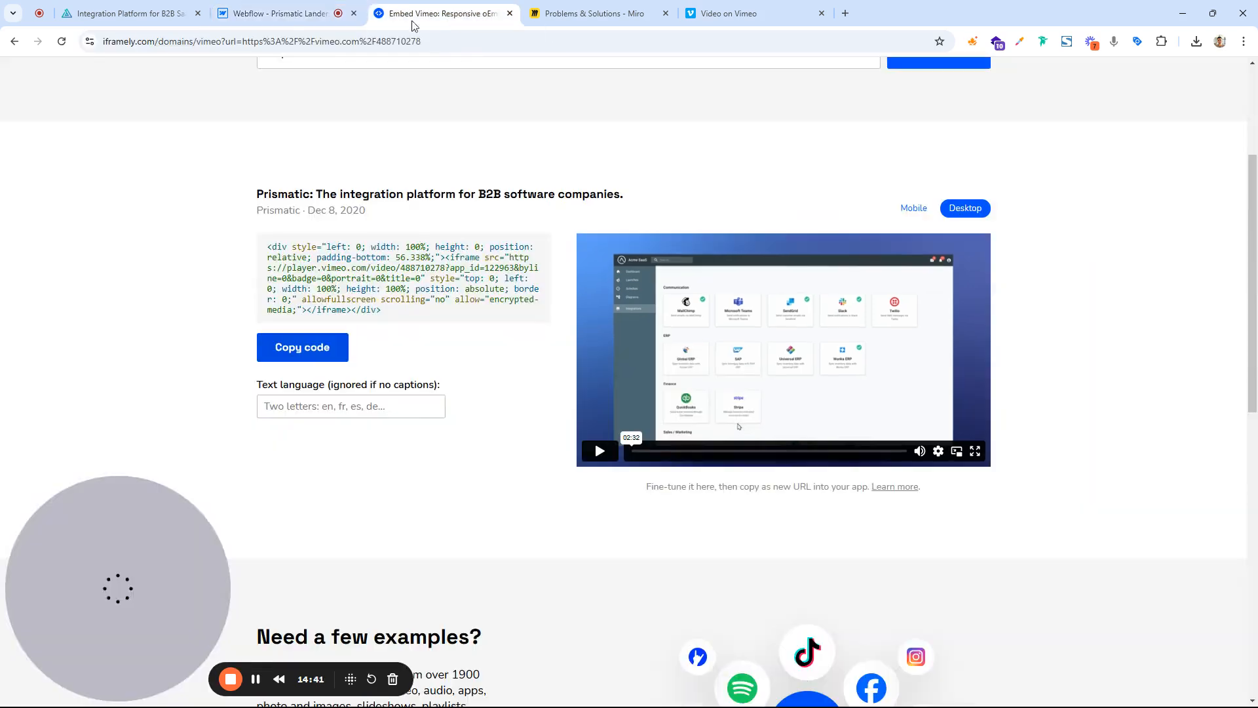
scroll(451, 198, up, 4)
triple_click(450, 275)
key(ctrl+c)
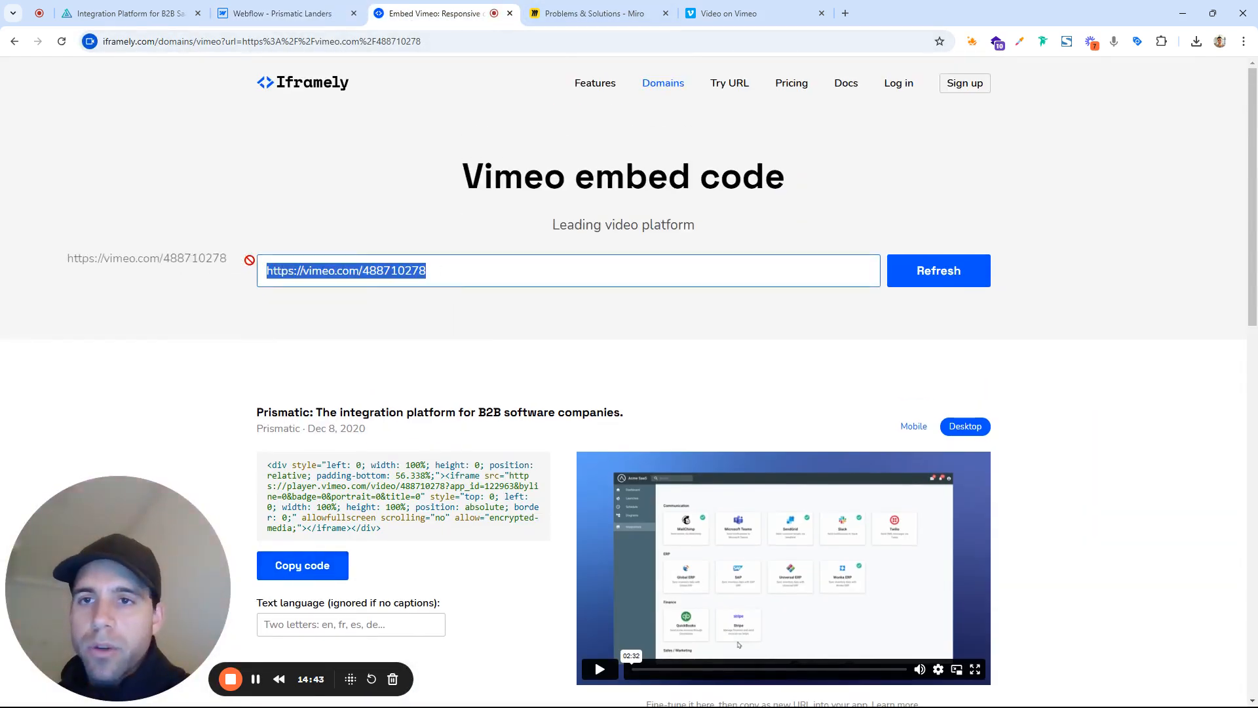
click(330, 8)
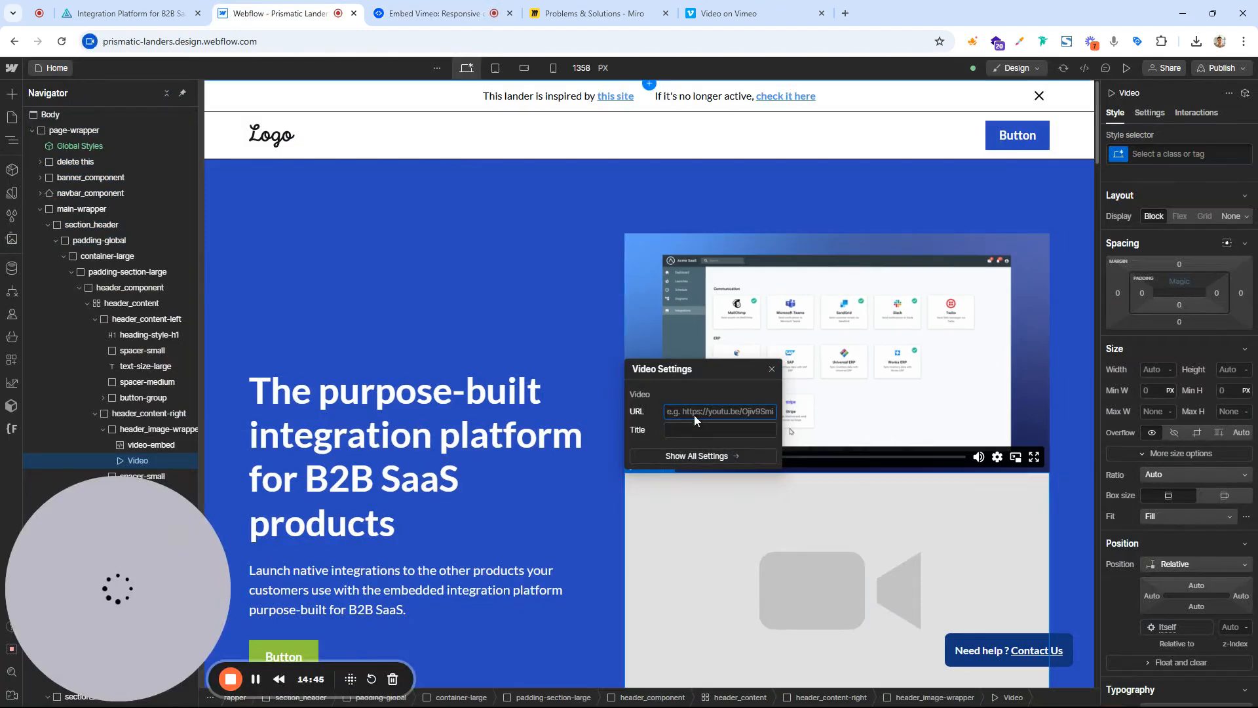
key(ctrl+v)
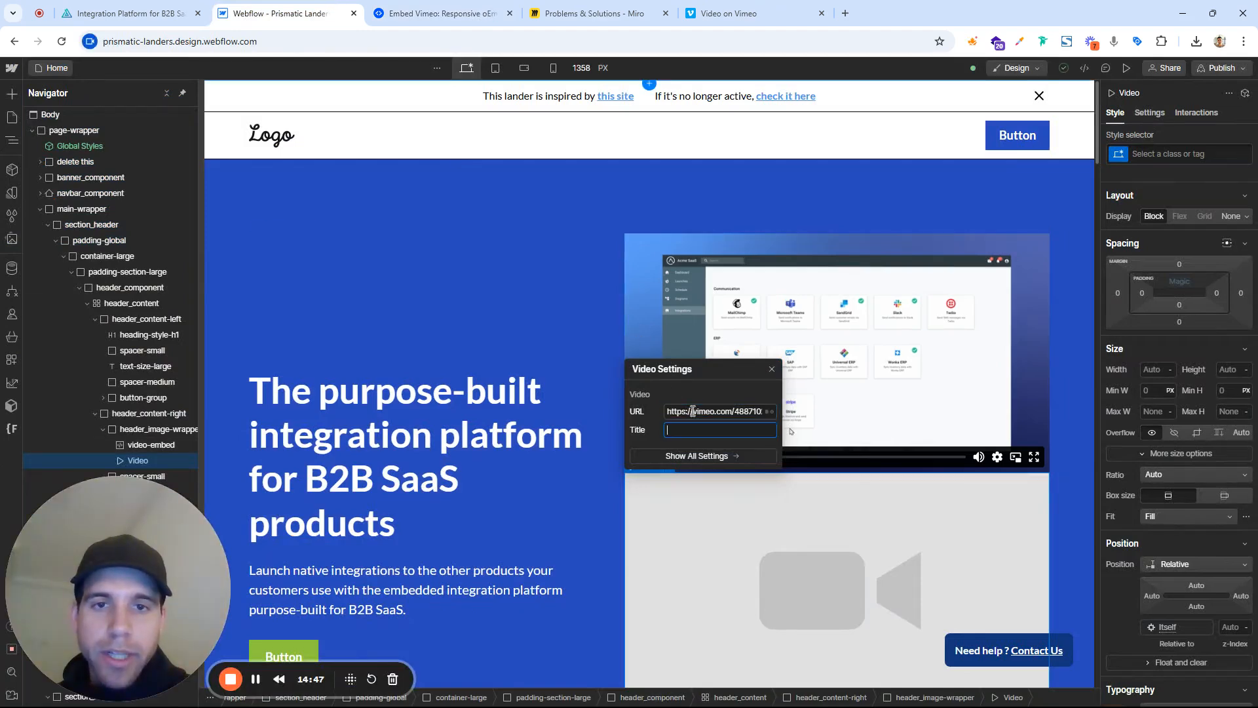
click(772, 369)
scroll(580, 335, down, 3)
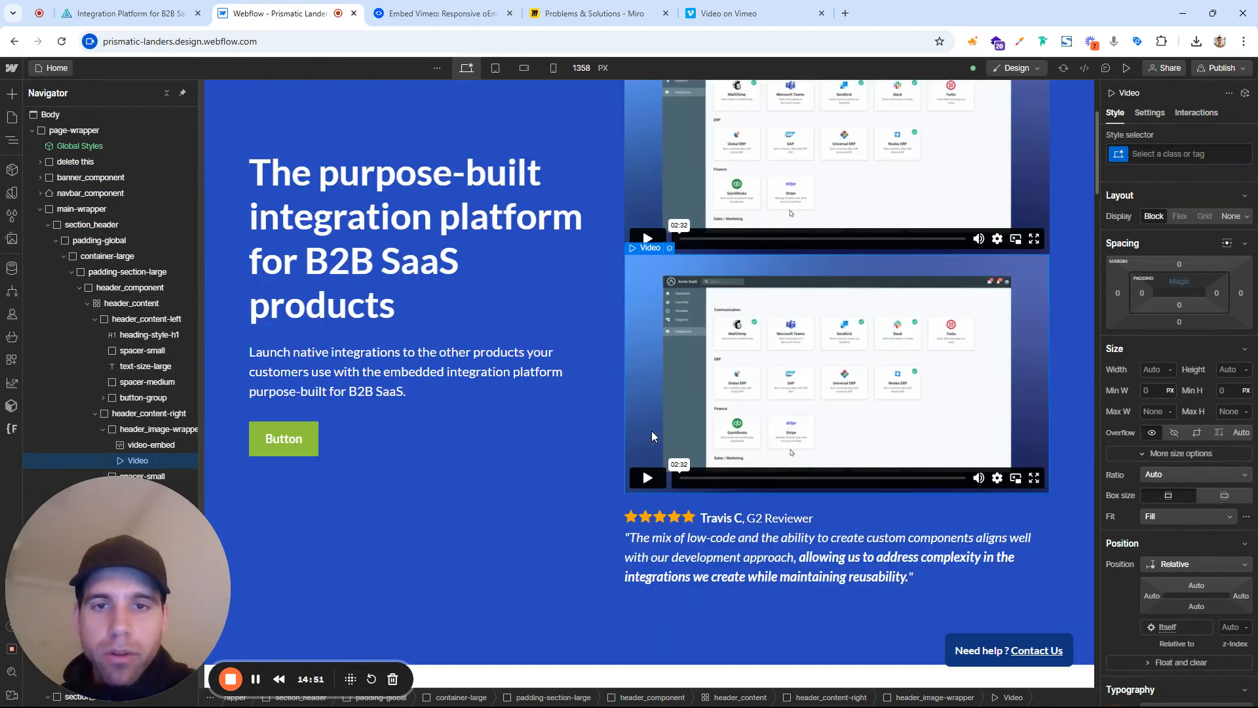
Delete the video-embed element from the hero's header image wrapper, keeping only the Video element
scroll(457, 329, down, 2)
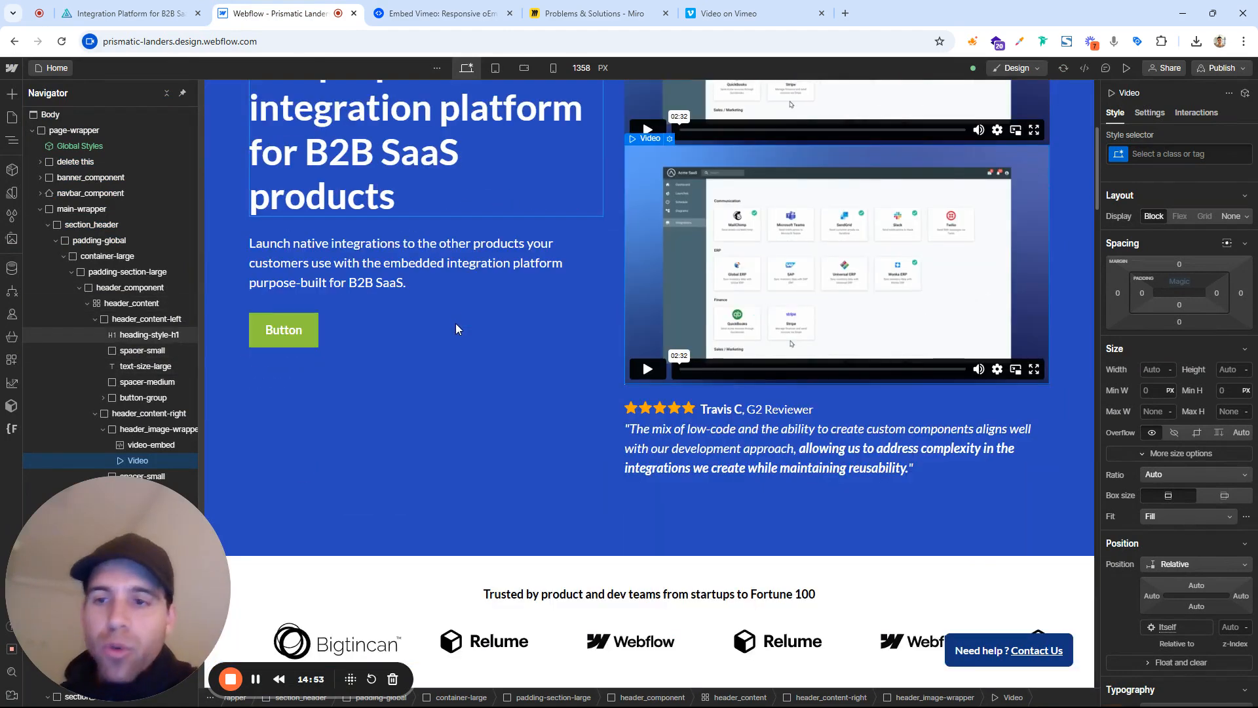
click(155, 446)
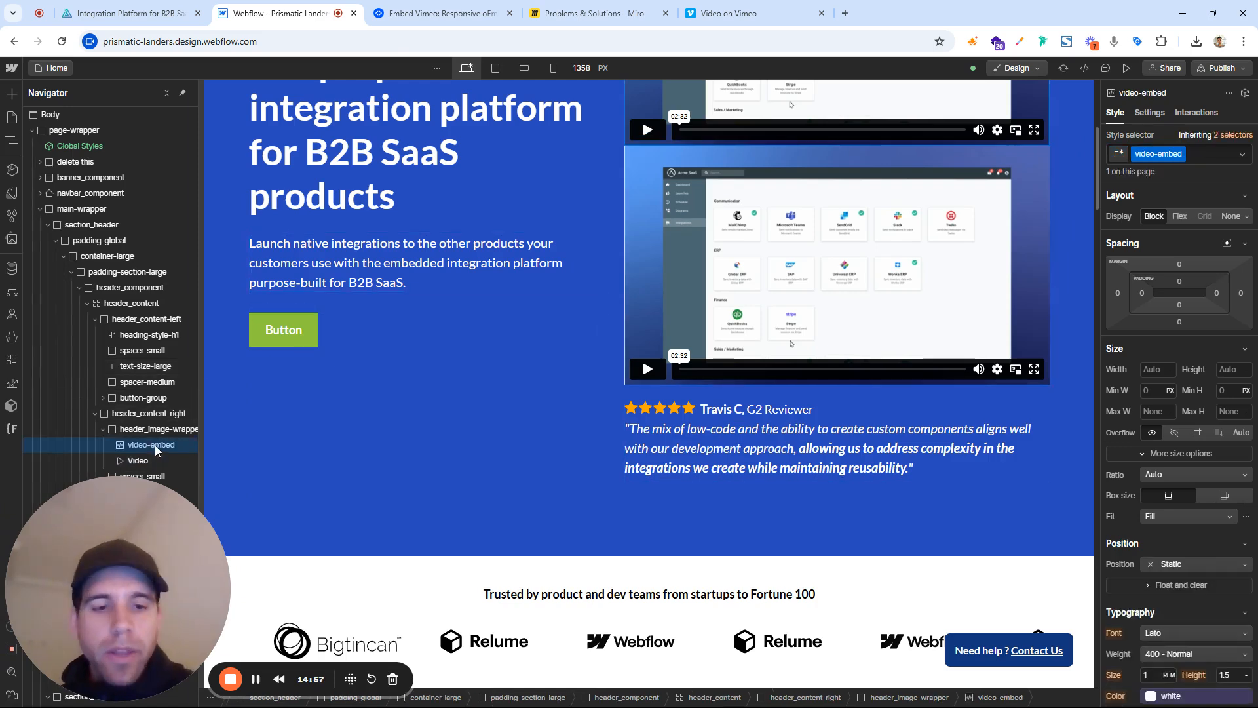
scroll(671, 228, up, 4)
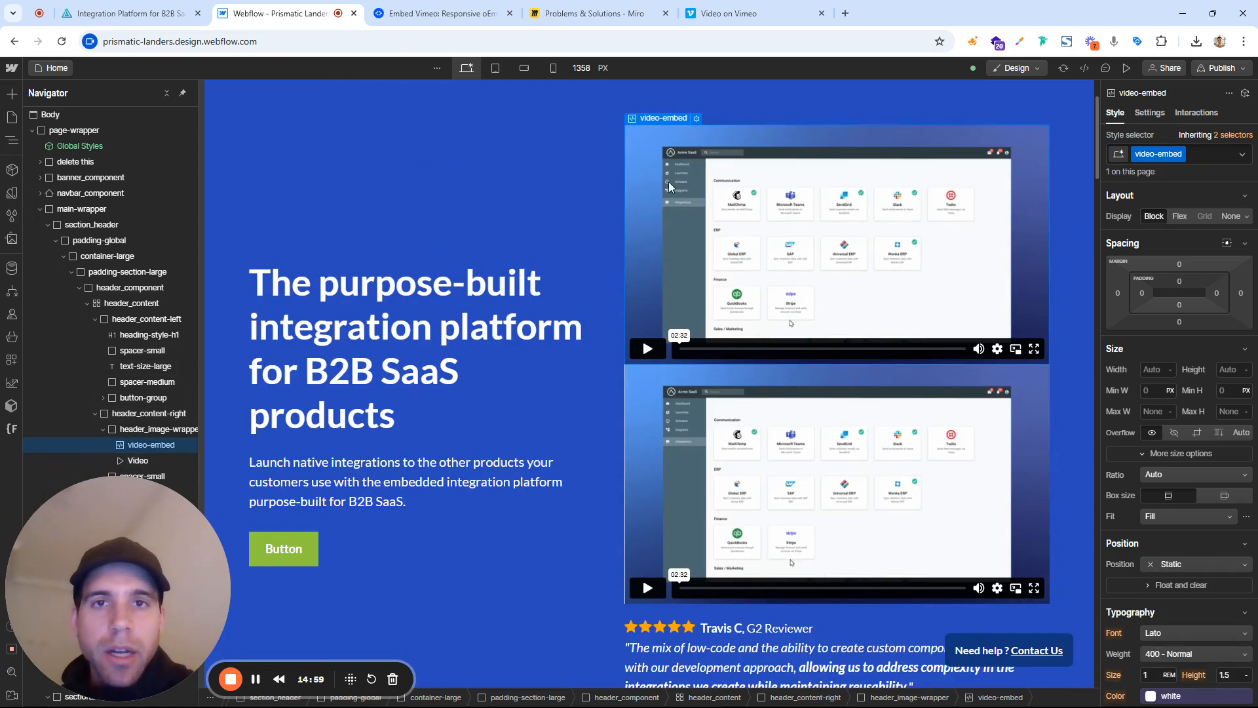
right_click(655, 122)
click(721, 215)
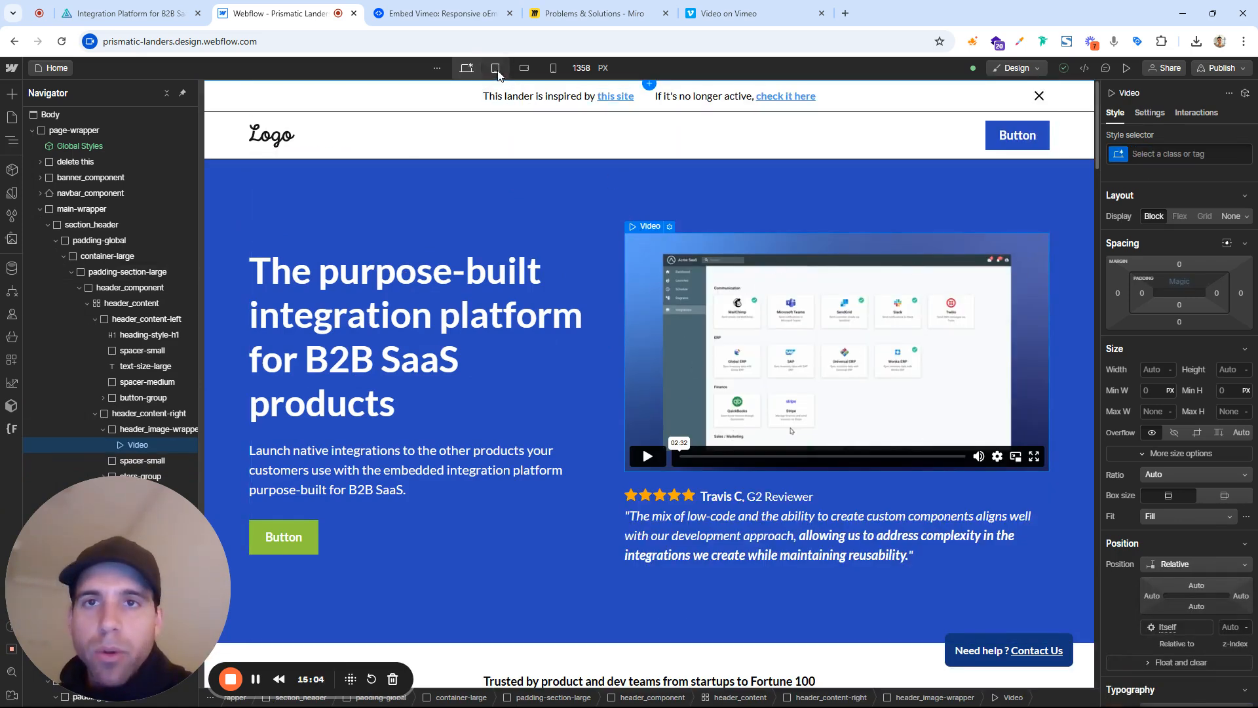
Check how the hero's Video element displays in the mobile landscape, mobile portrait, tablet and desktop layouts
click(522, 69)
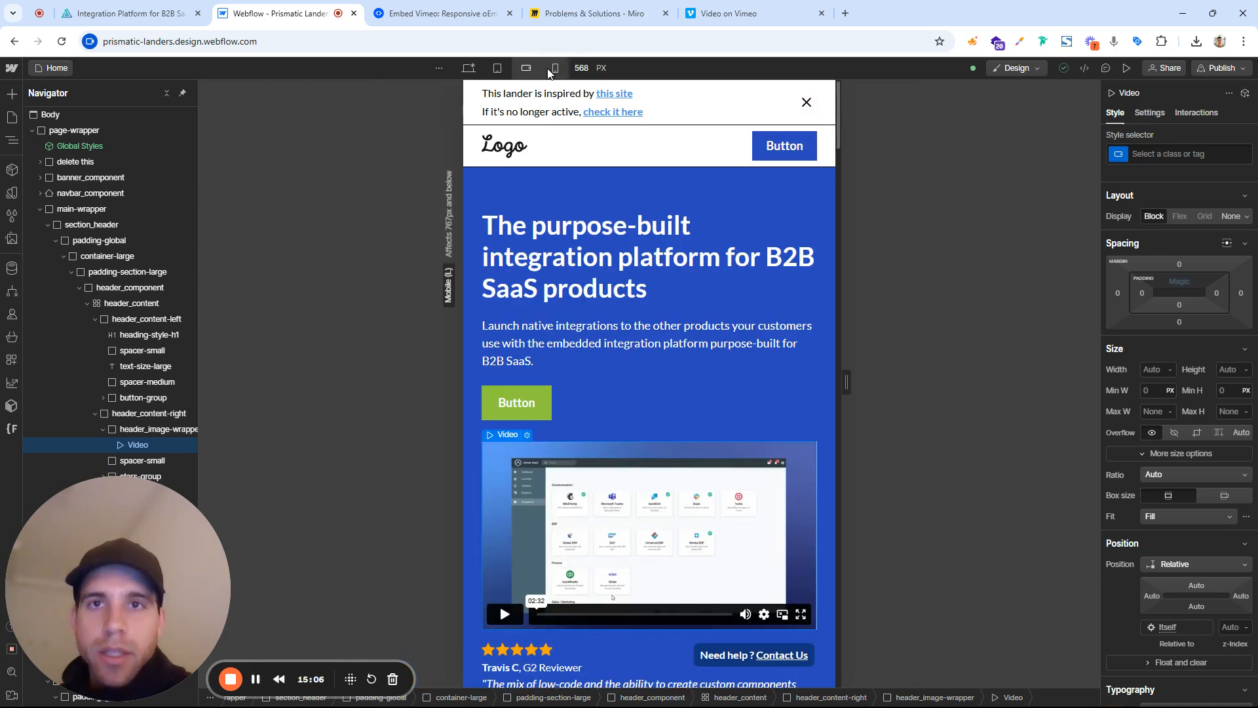
click(551, 68)
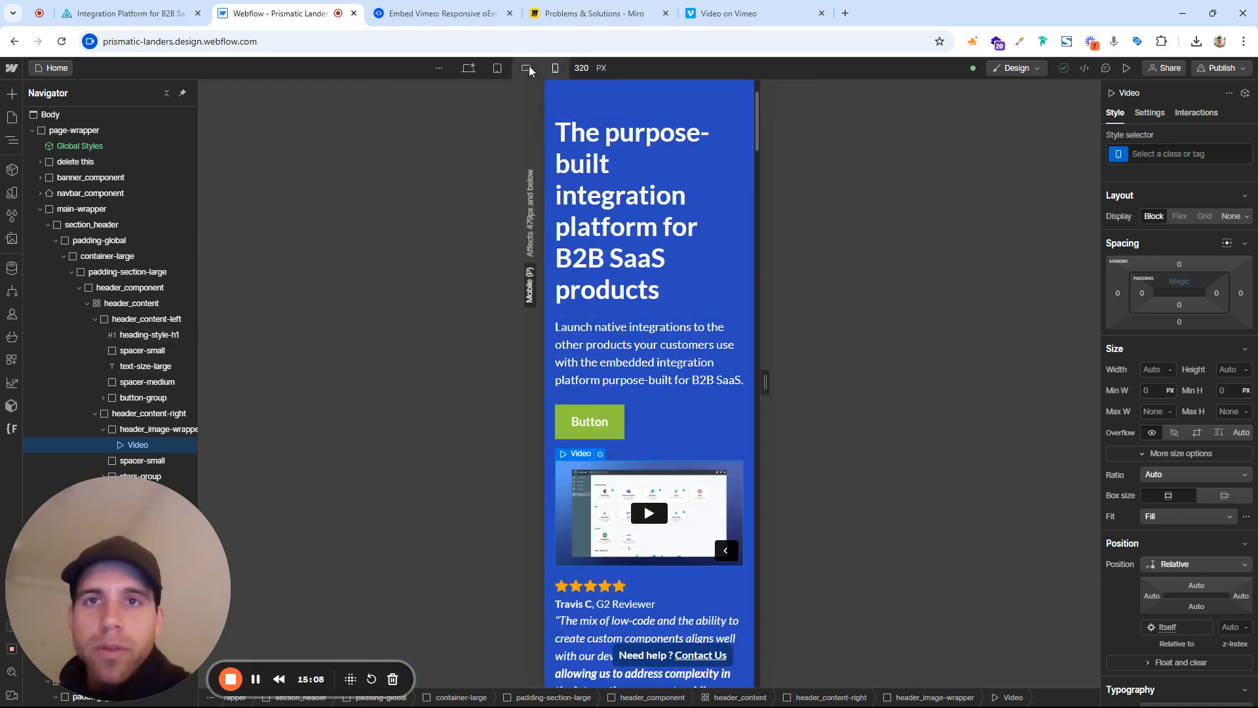
click(526, 68)
click(498, 68)
click(470, 68)
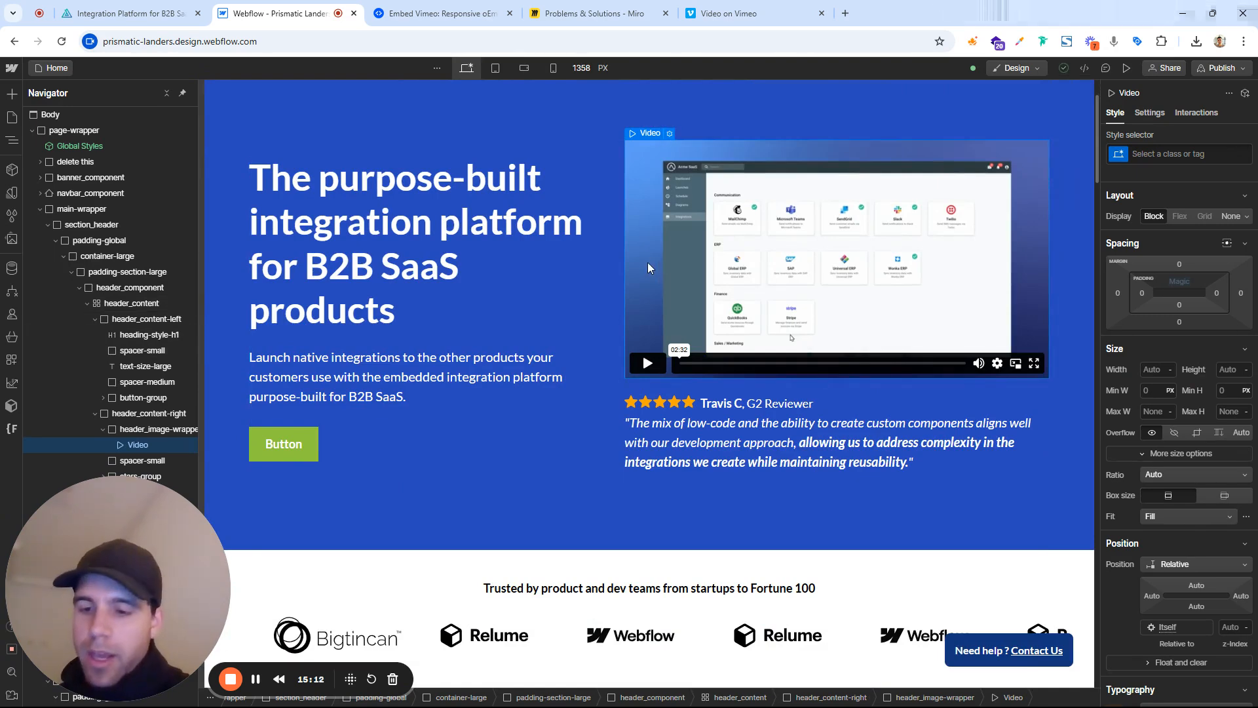
Undo the video-embed deletion and the insertion of the Video element, and check the embed in the tablet, mobile and desktop layouts
key(ctrl+z)
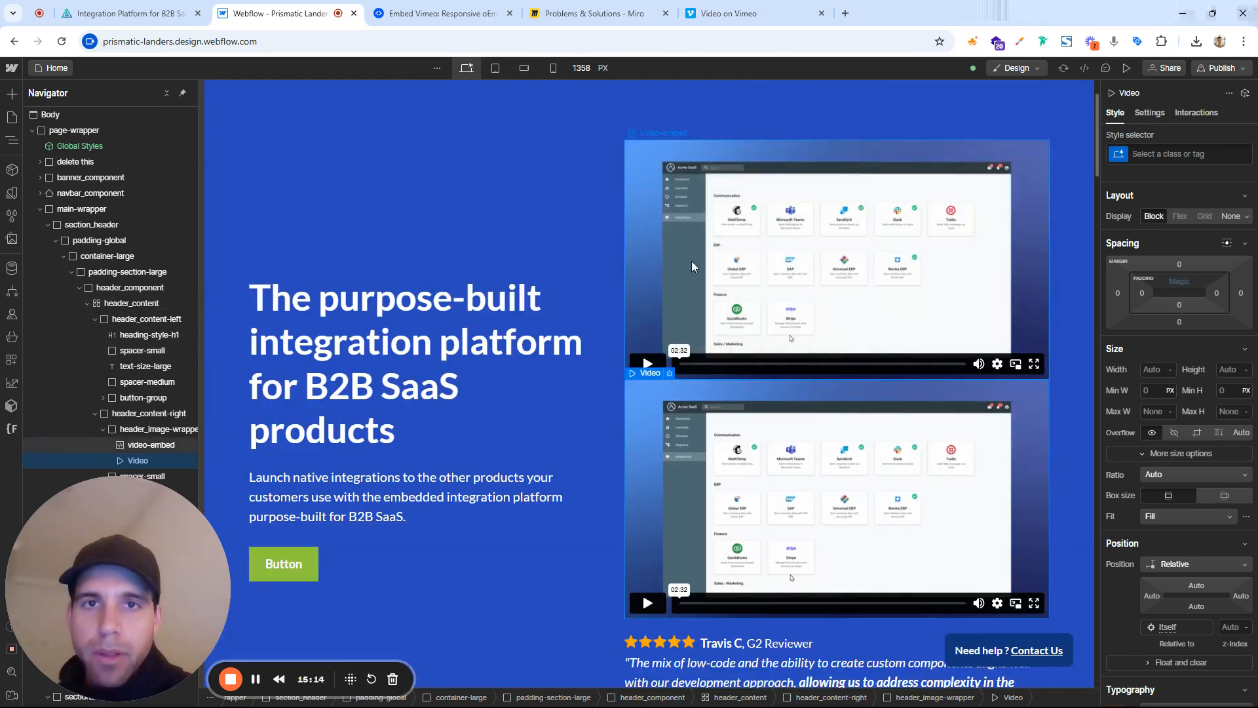
key(ctrl+z)
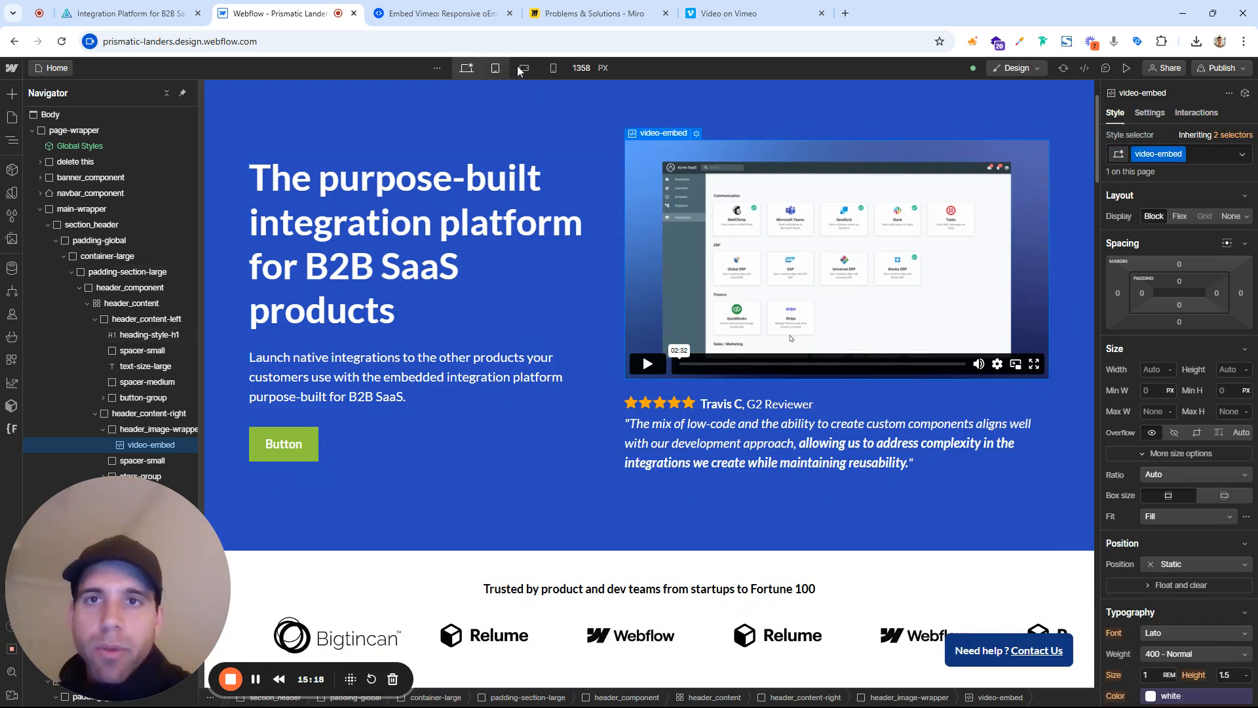
click(504, 68)
click(525, 68)
click(561, 68)
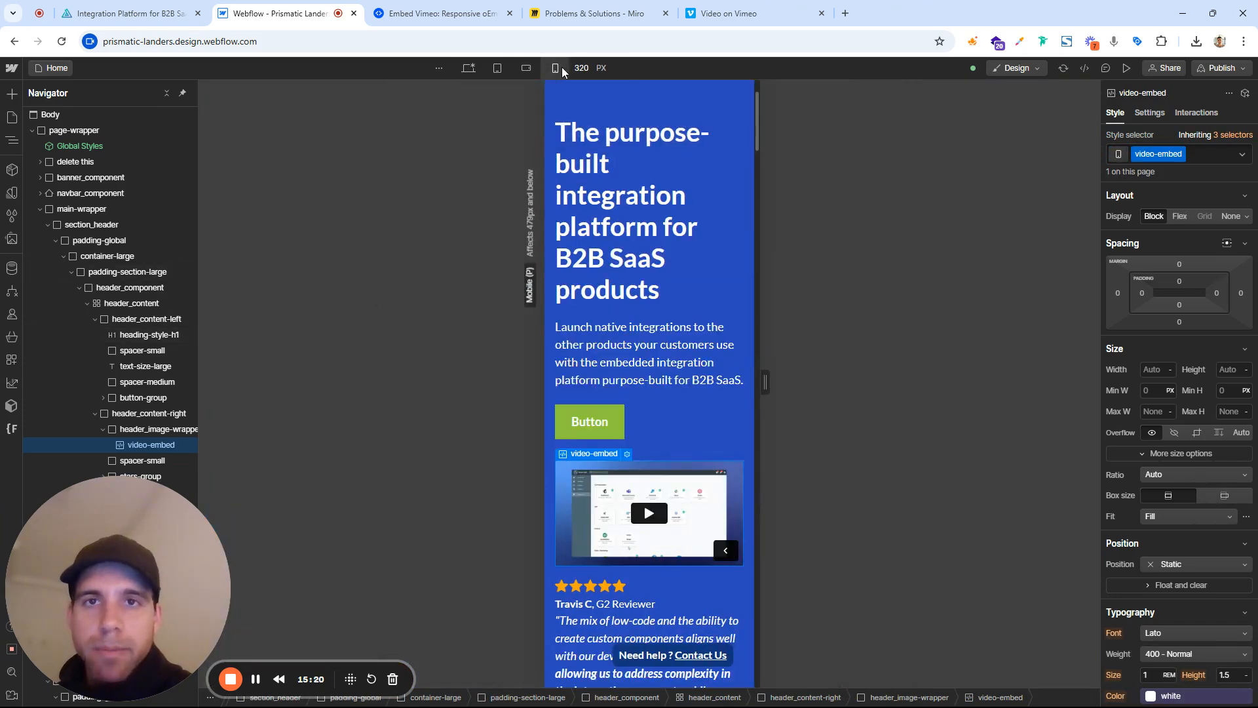
click(498, 68)
click(467, 67)
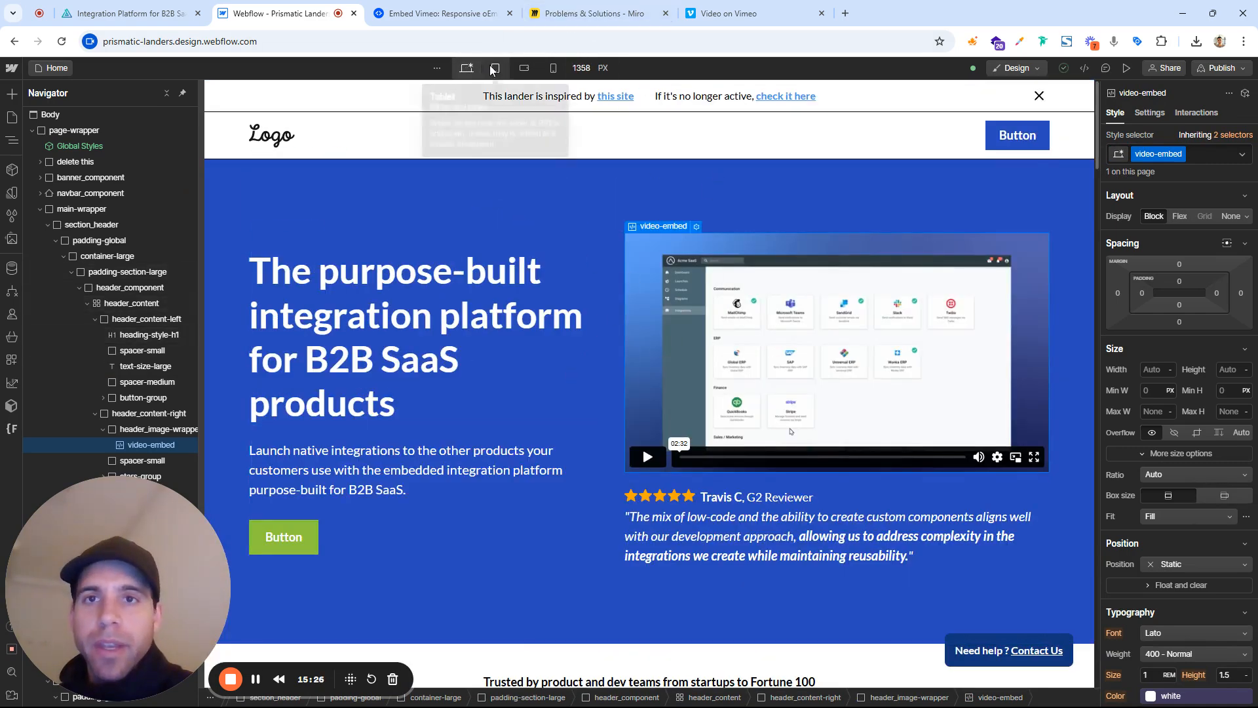
scroll(630, 250, down, 2)
scroll(629, 250, up, 2)
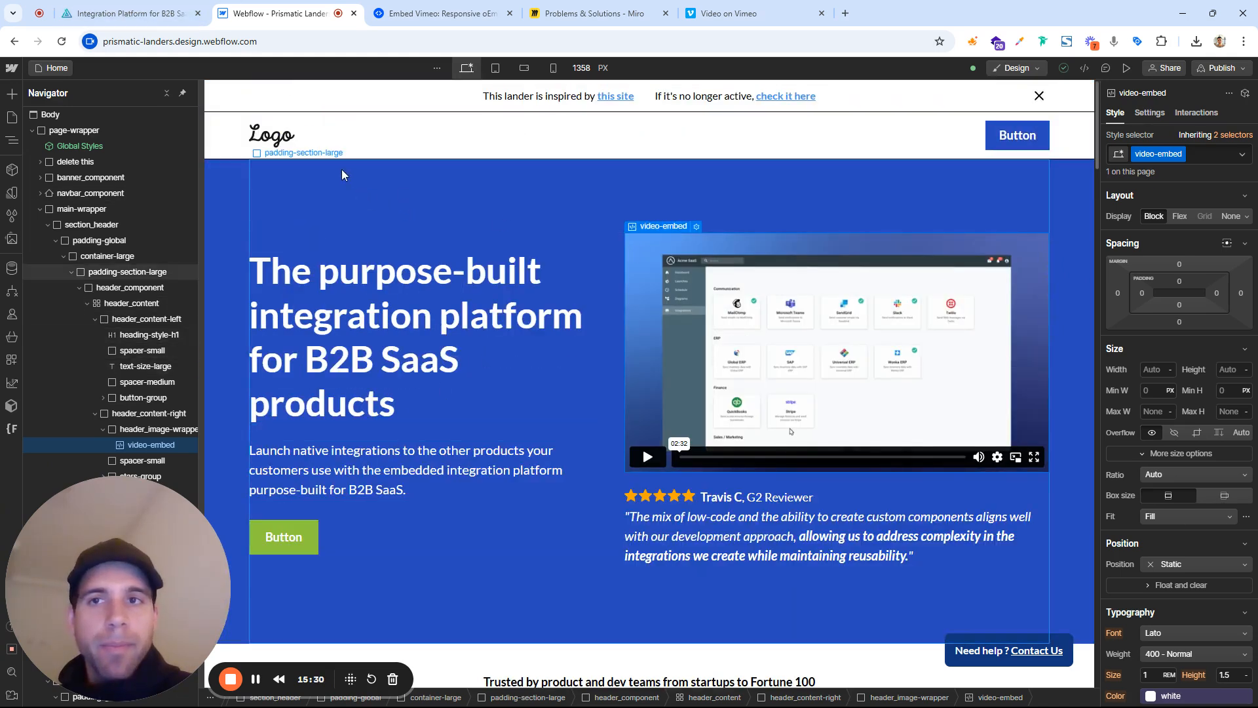
Switch to the Prismatic website and save its header logo as logo-primary-purple.webp in Downloads
click(135, 13)
right_click(77, 104)
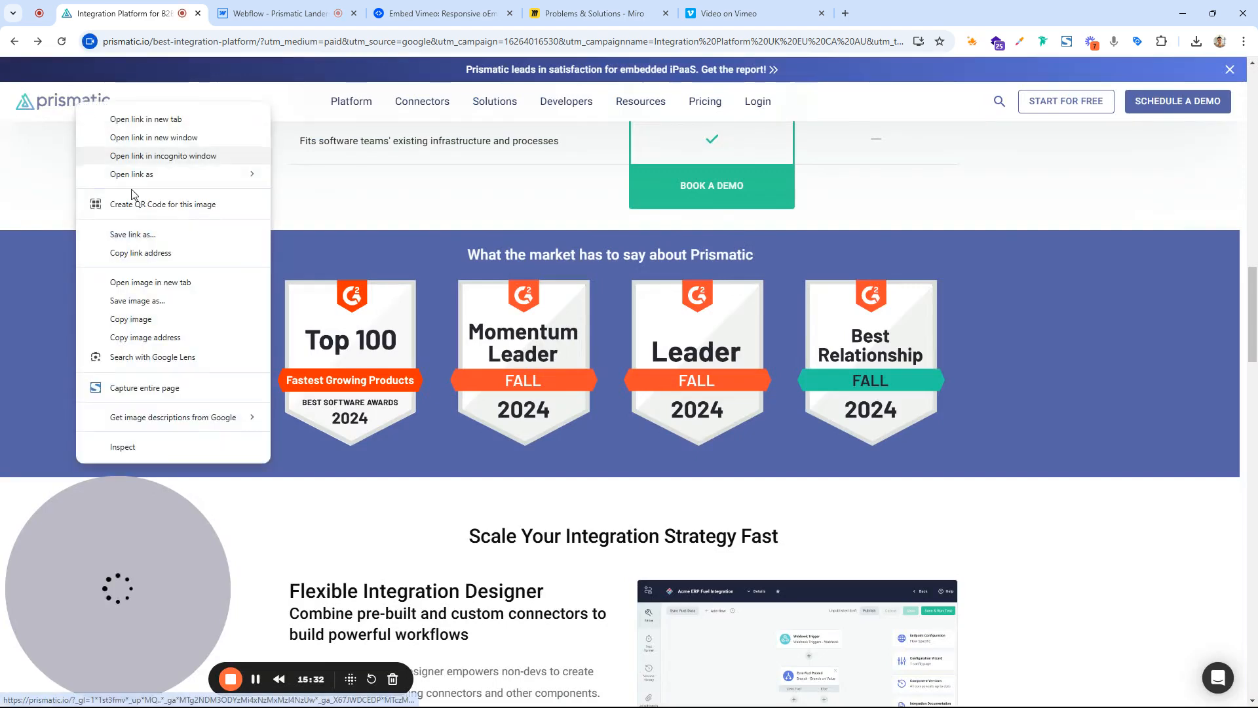
click(171, 305)
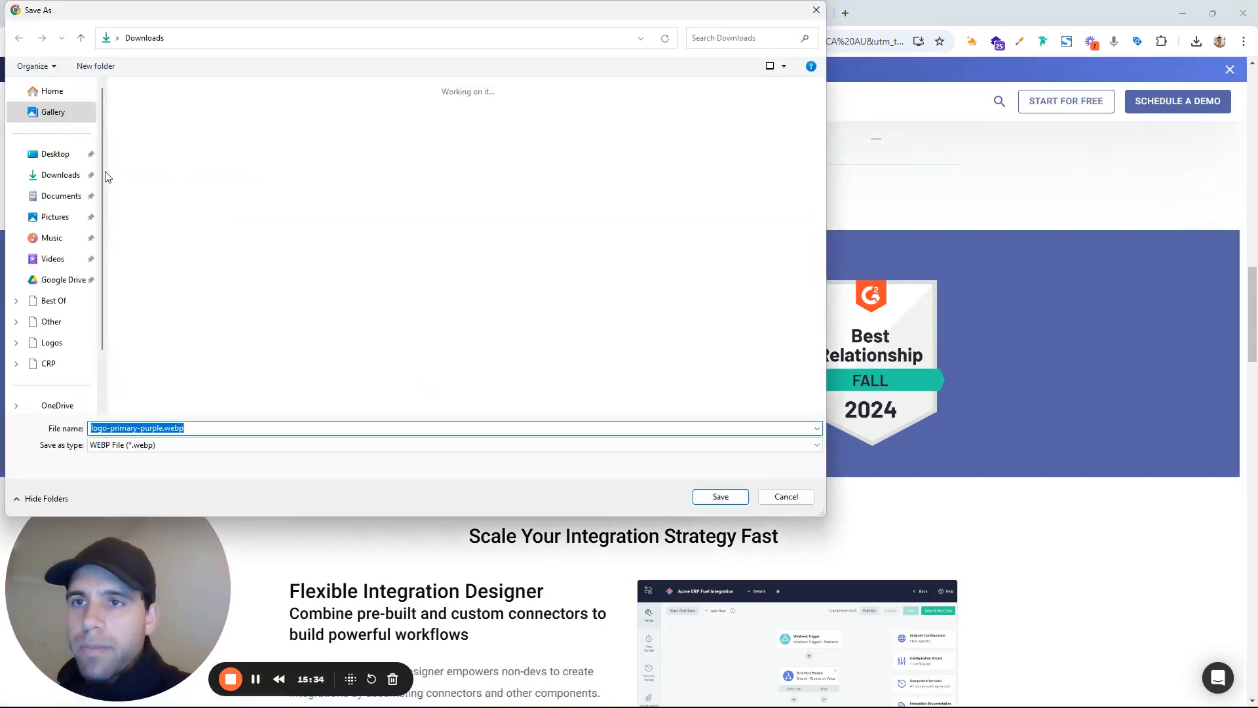
click(721, 500)
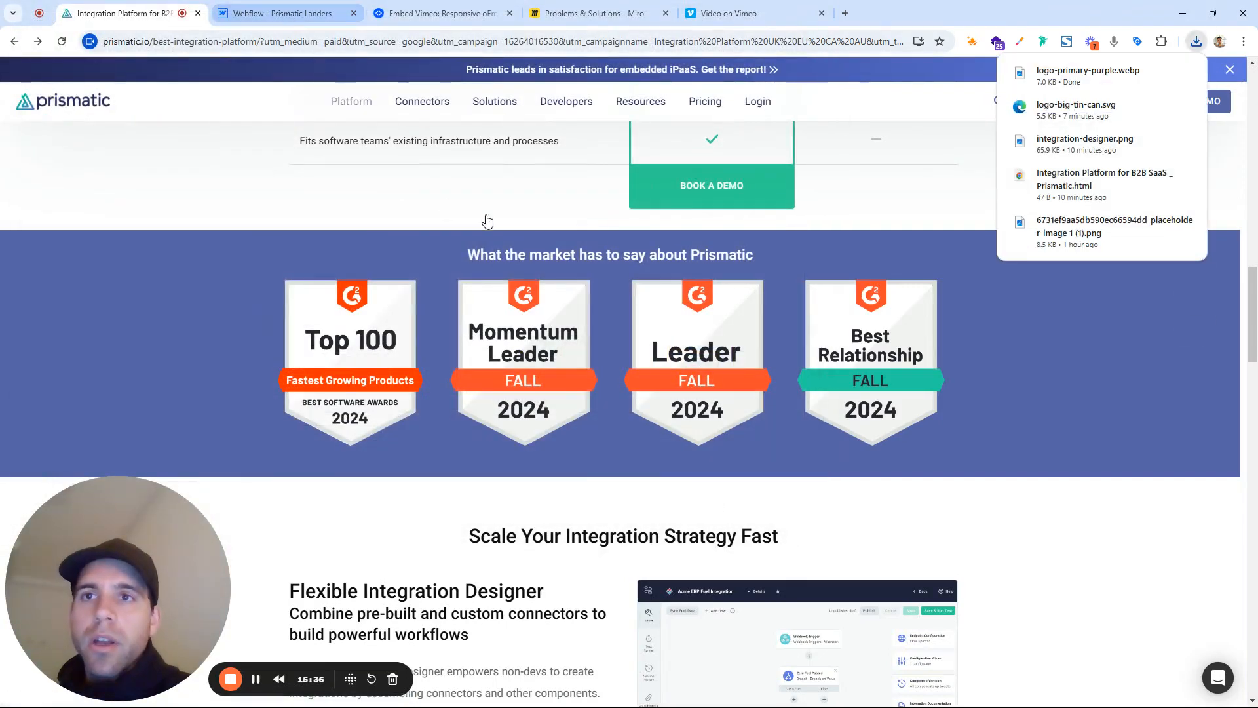
scroll(485, 219, up, 2)
scroll(490, 219, up, 2)
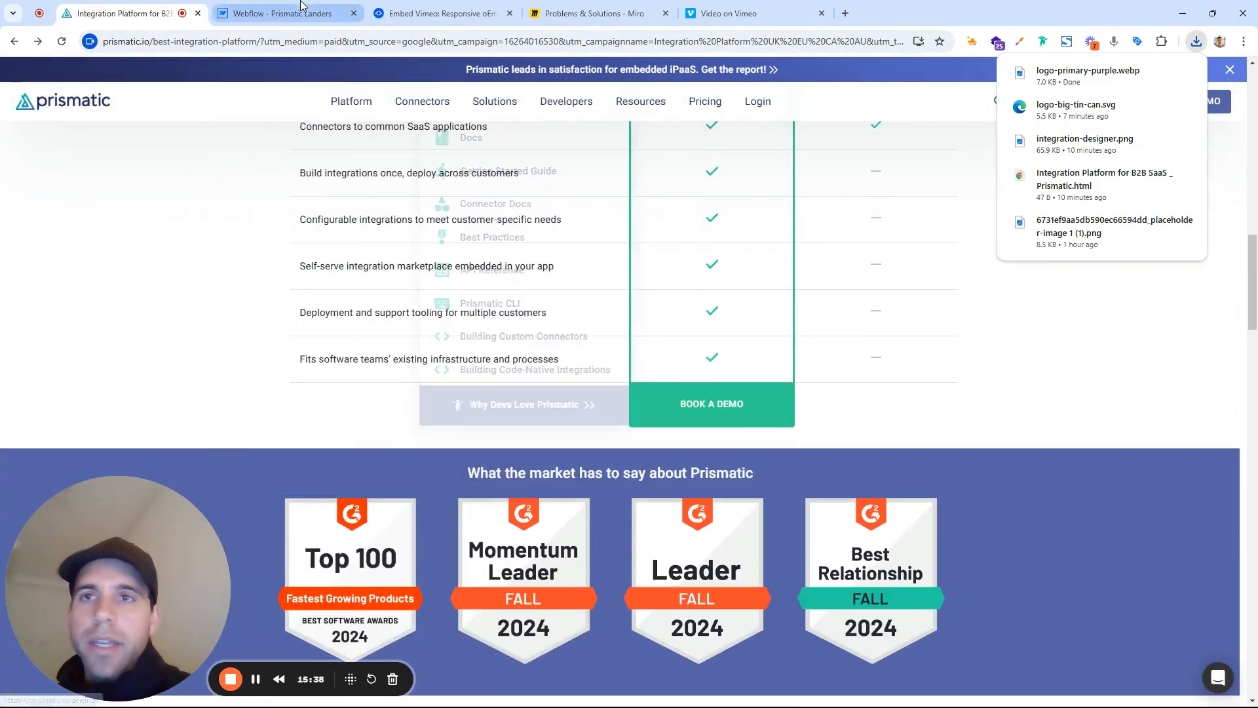
Return to Webflow, start replacing the navbar_logo image and upload logo-primary-purple.webp from Downloads to the assets
click(282, 13)
click(265, 136)
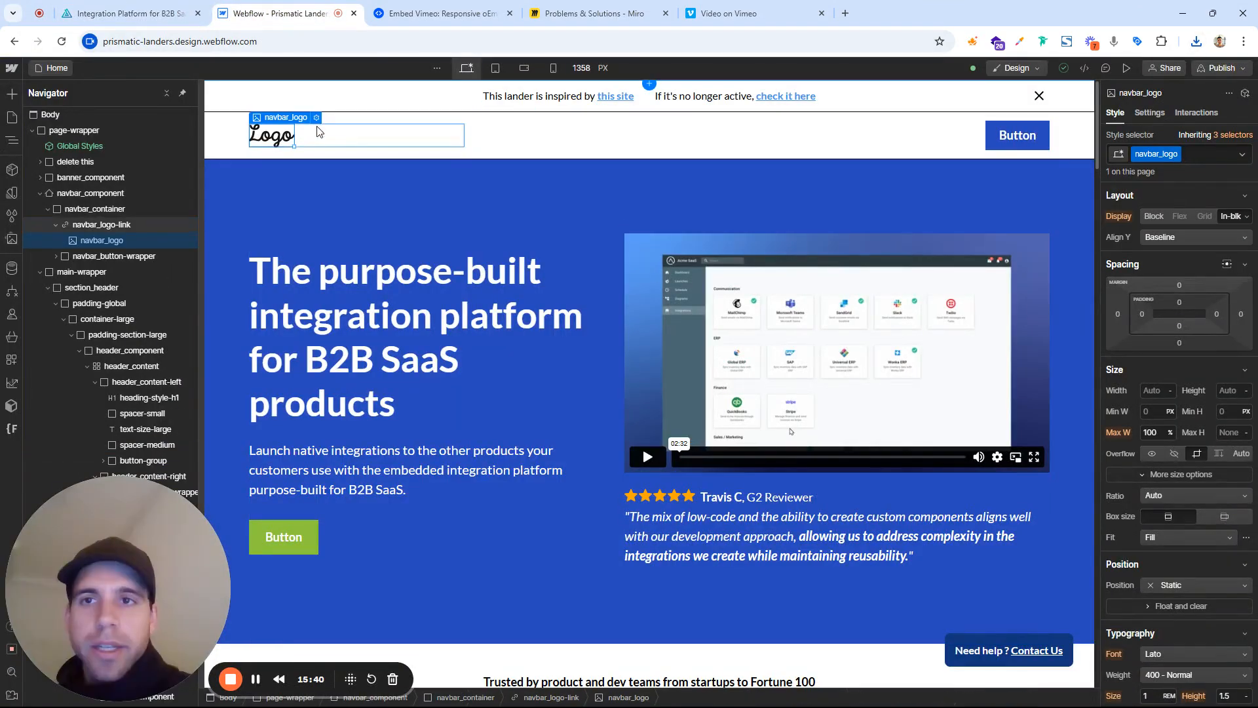
click(316, 117)
click(342, 225)
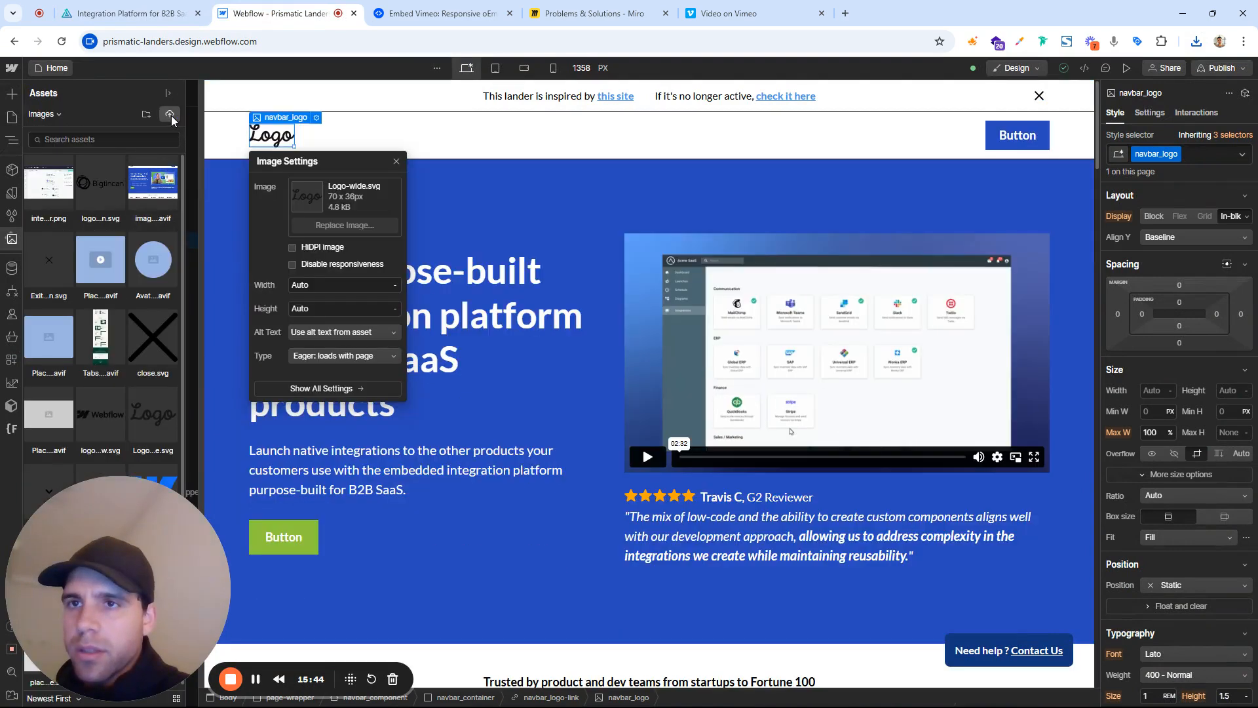
click(170, 115)
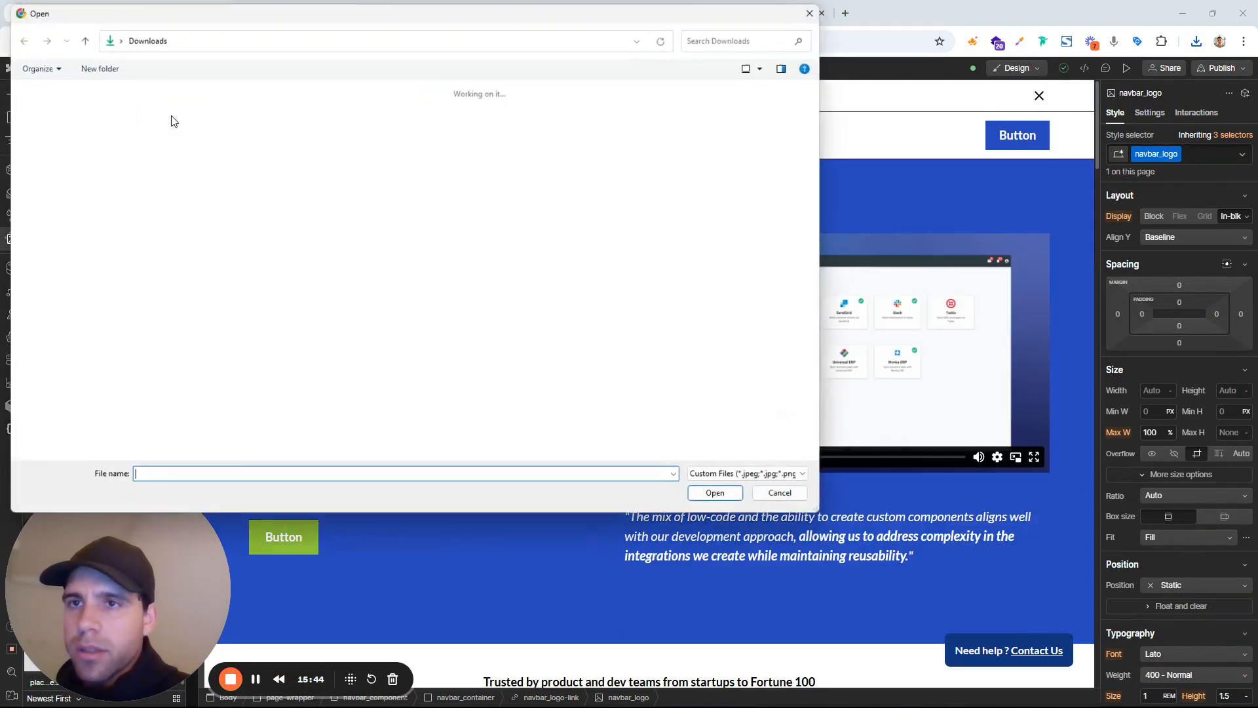
click(185, 159)
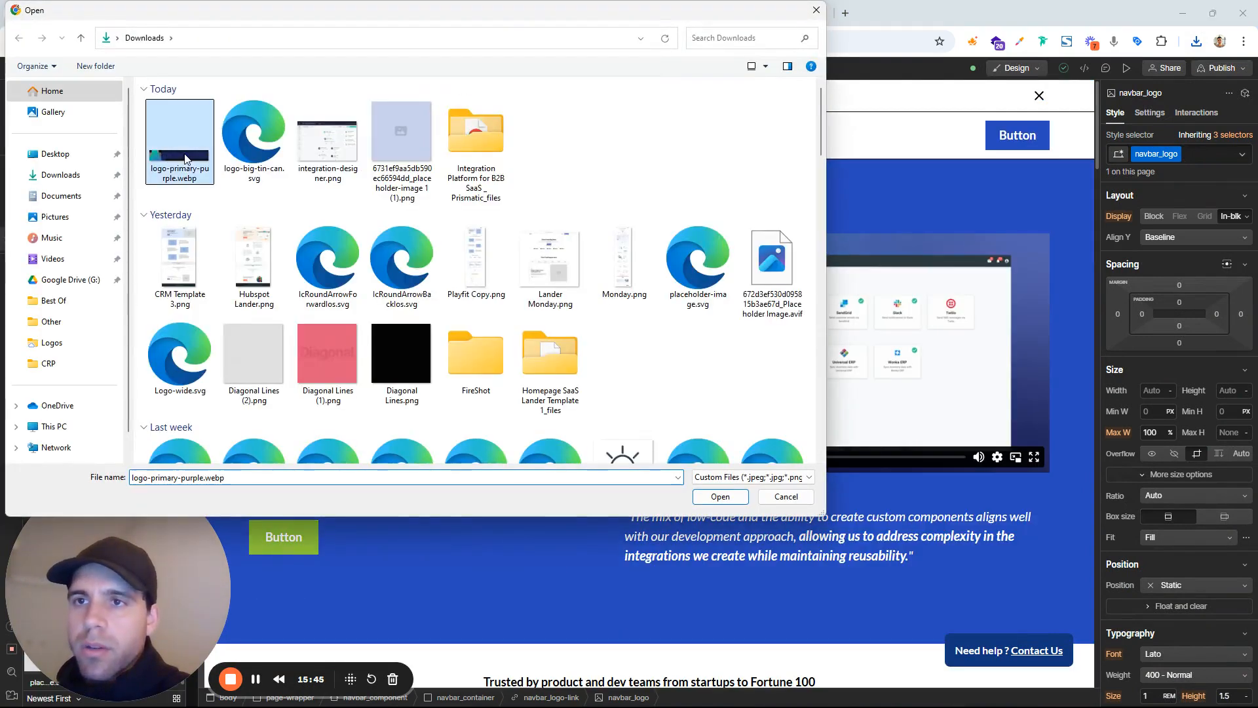
click(719, 498)
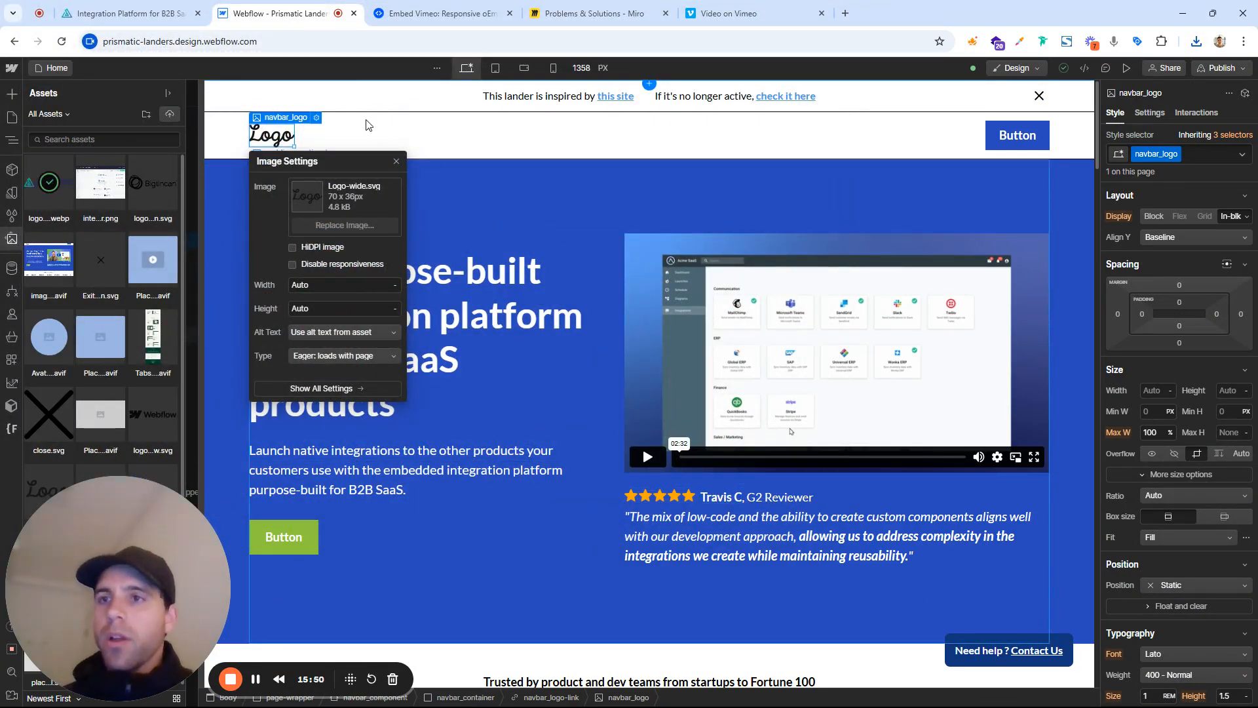
Enter descriptive alt text for the logo-primary-purple.webp asset and apply it as the navbar_logo image
click(59, 176)
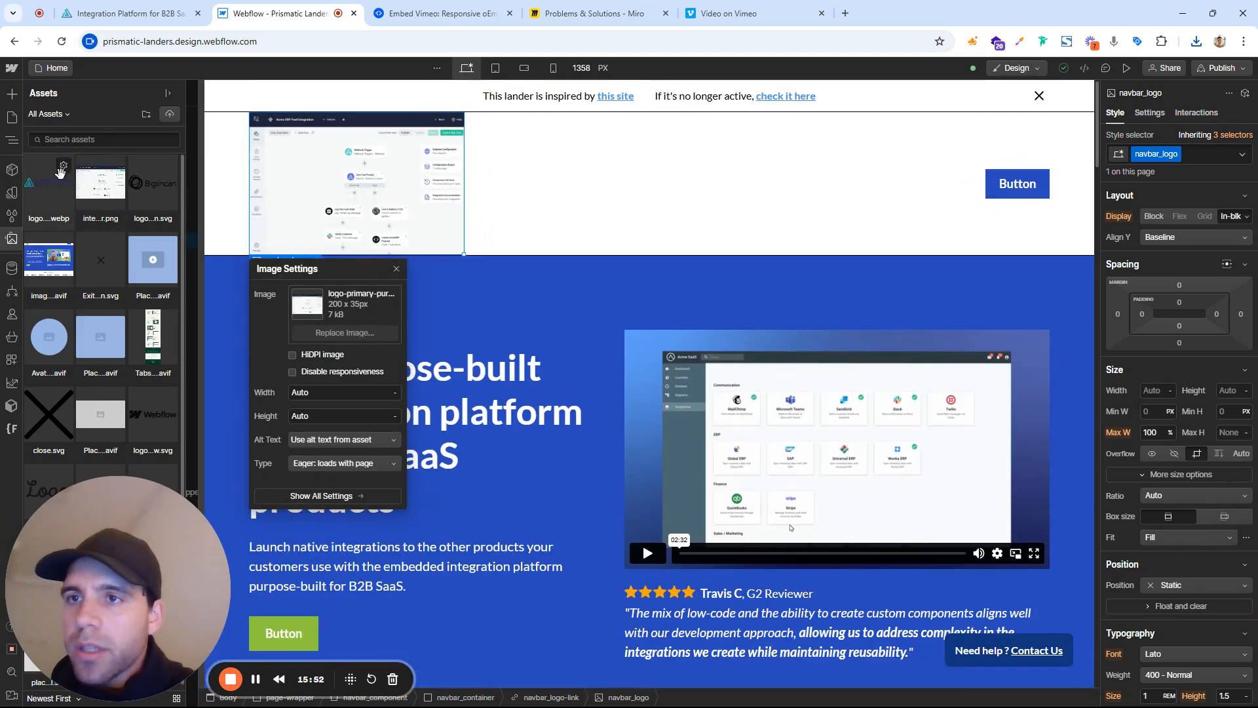
click(64, 166)
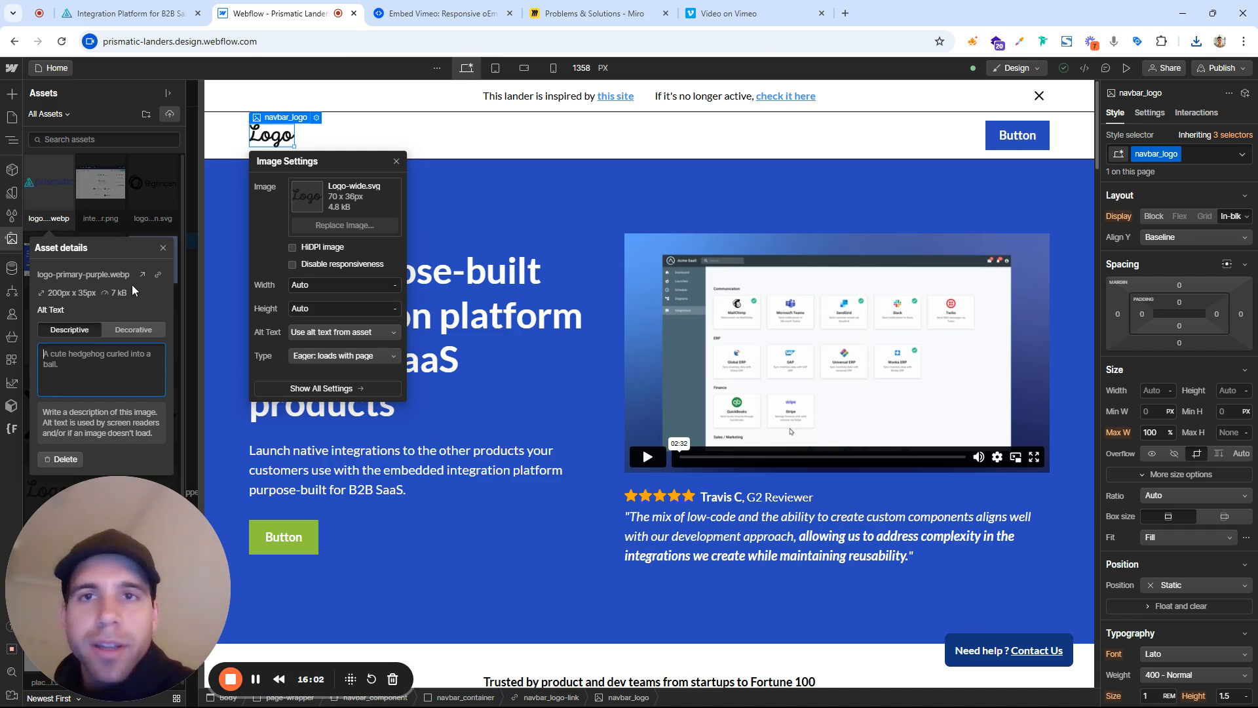
text(Pr)
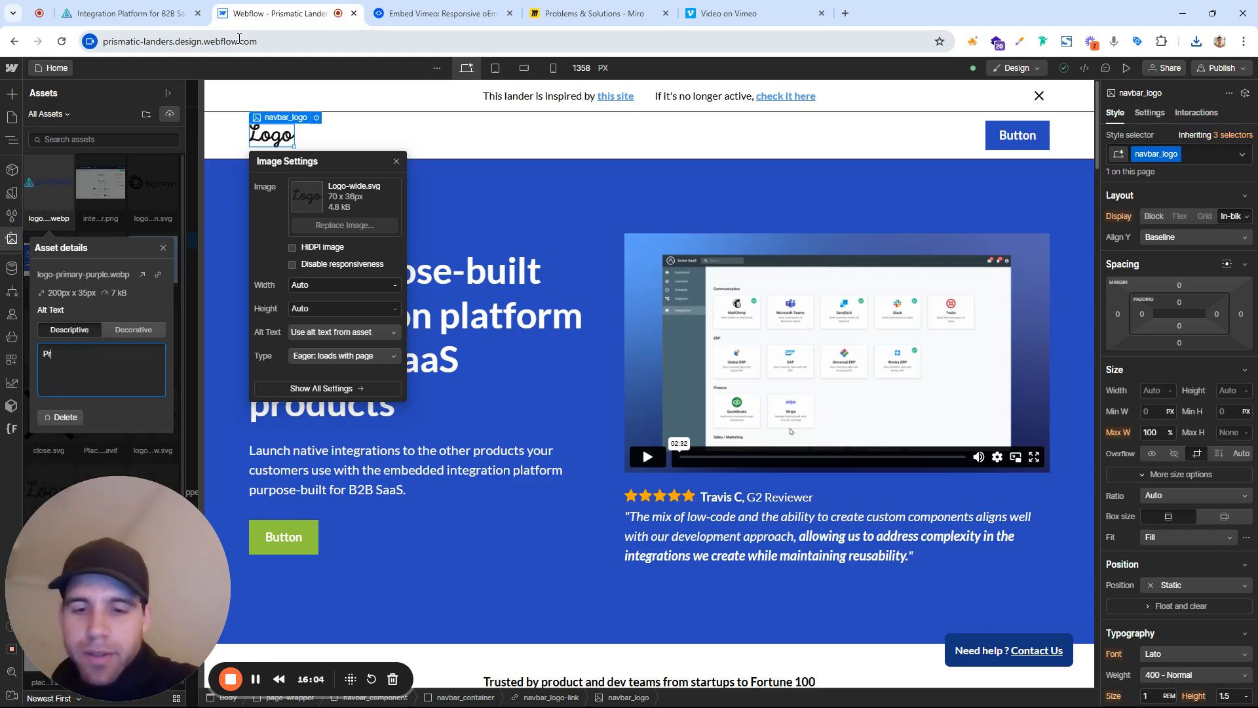
click(42, 184)
click(396, 161)
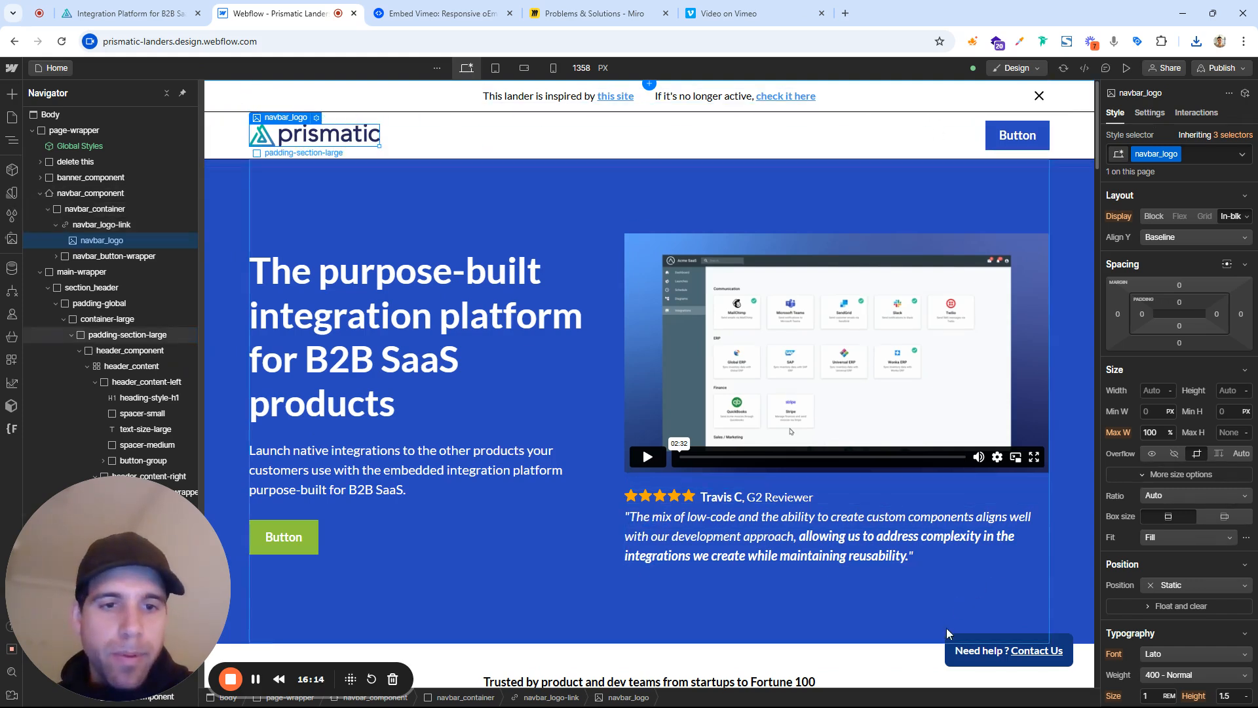
Delete the "delete this" help block and the banner_component from the page wrapper
click(97, 163)
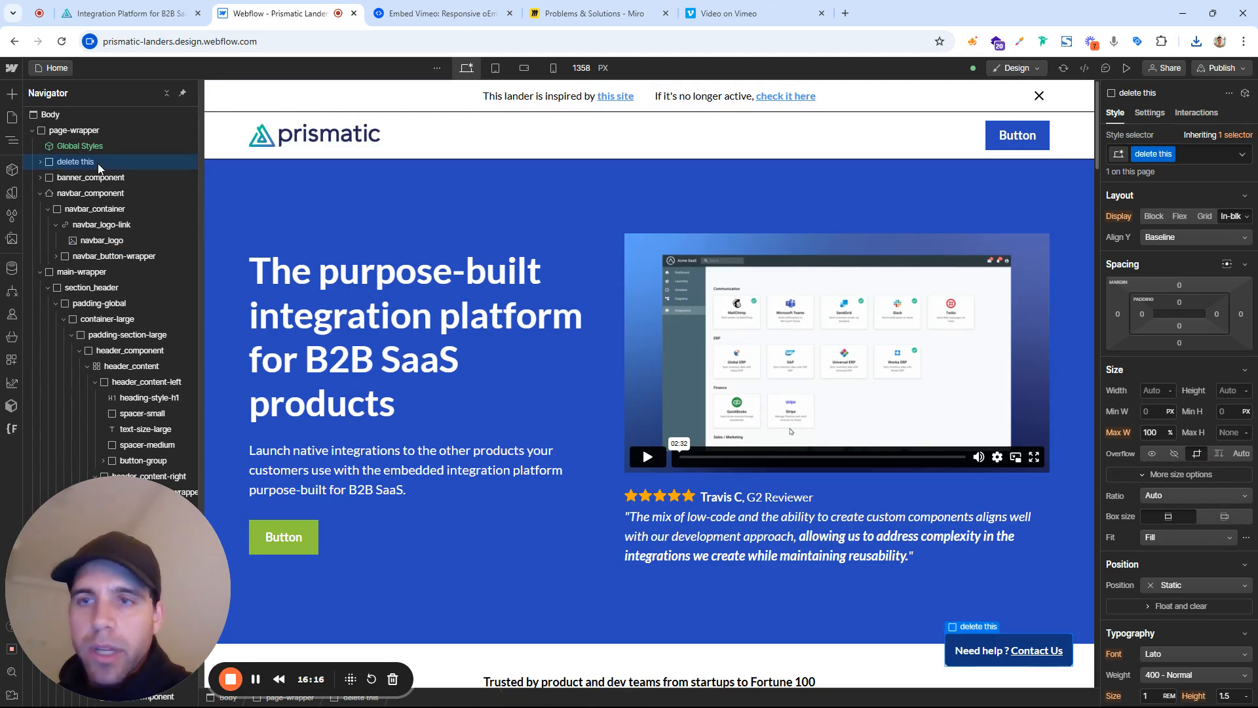
right_click(98, 164)
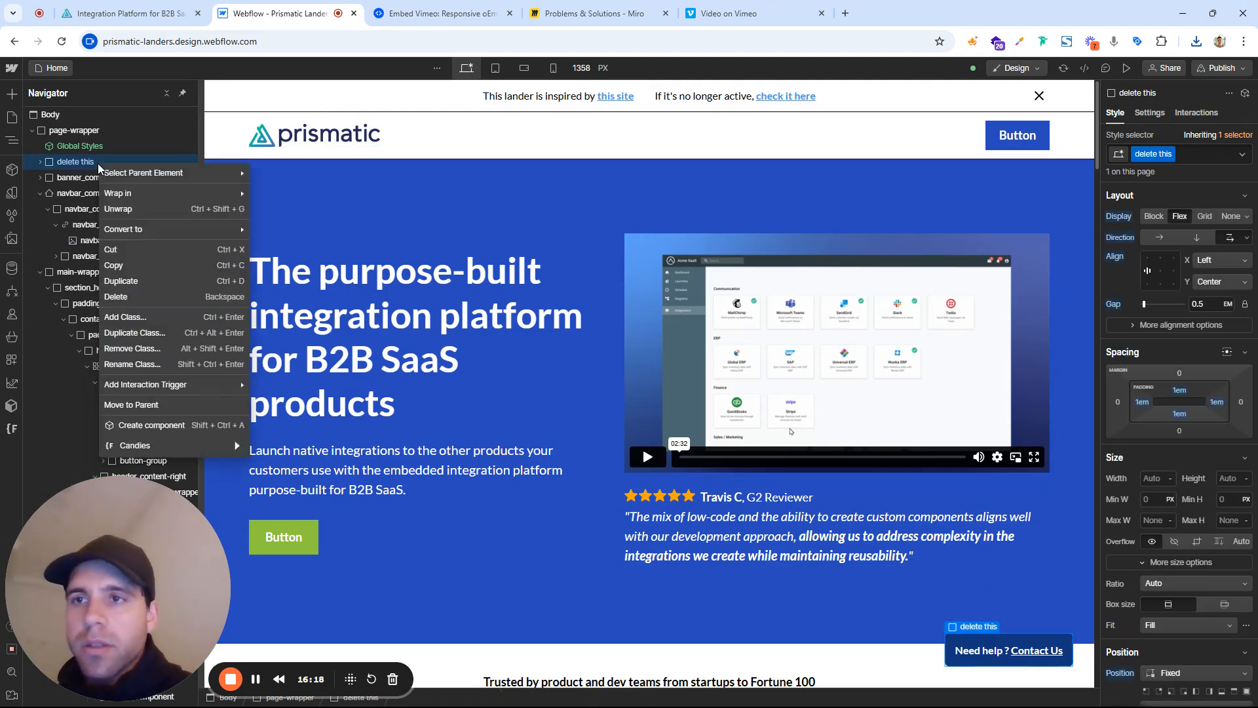
click(128, 296)
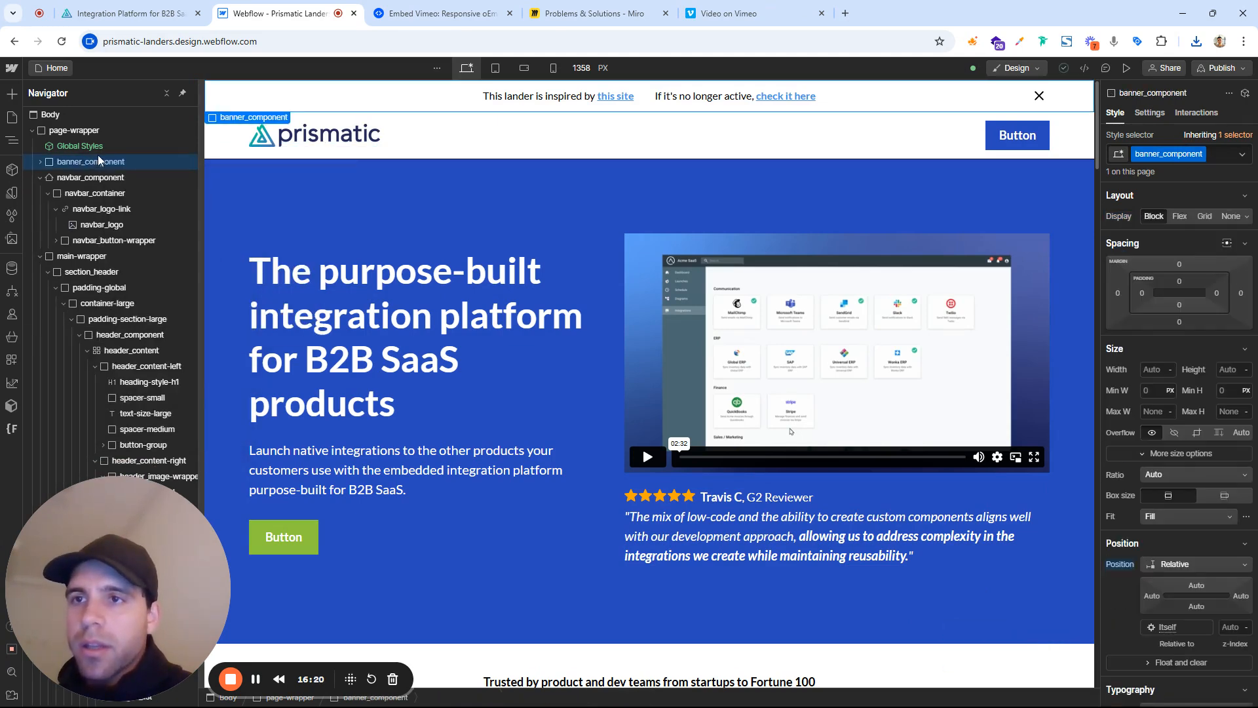
right_click(109, 164)
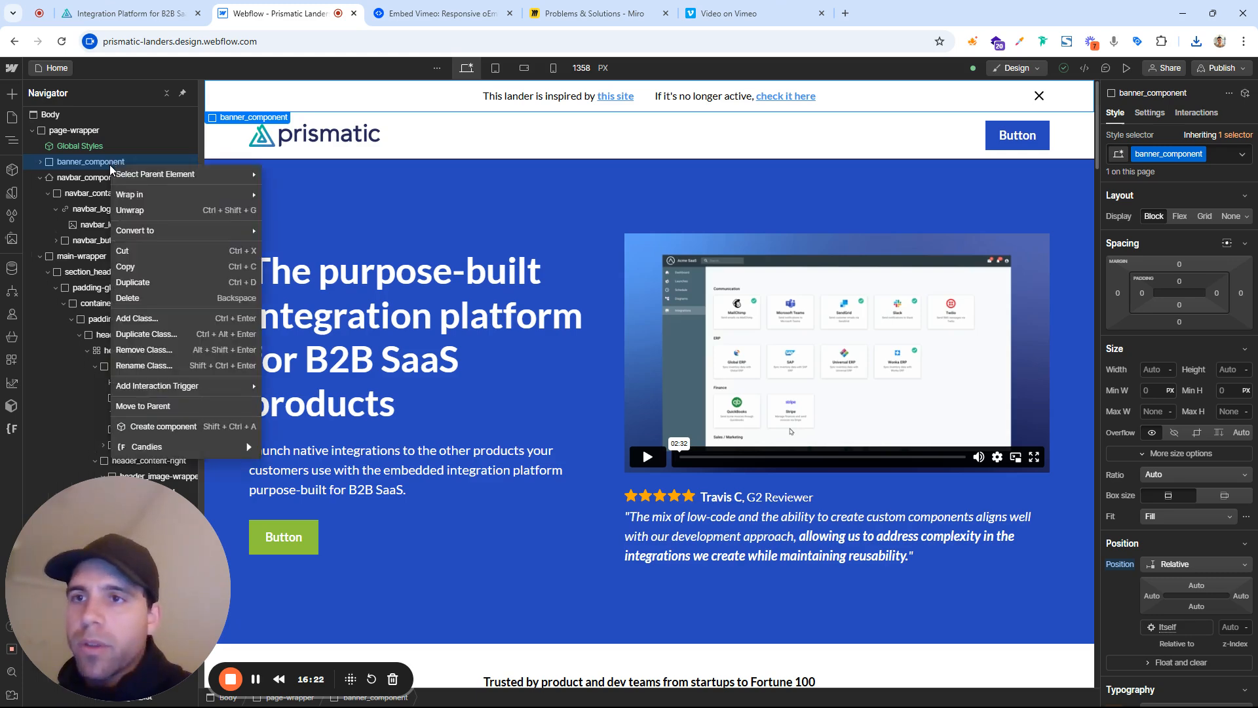
click(145, 298)
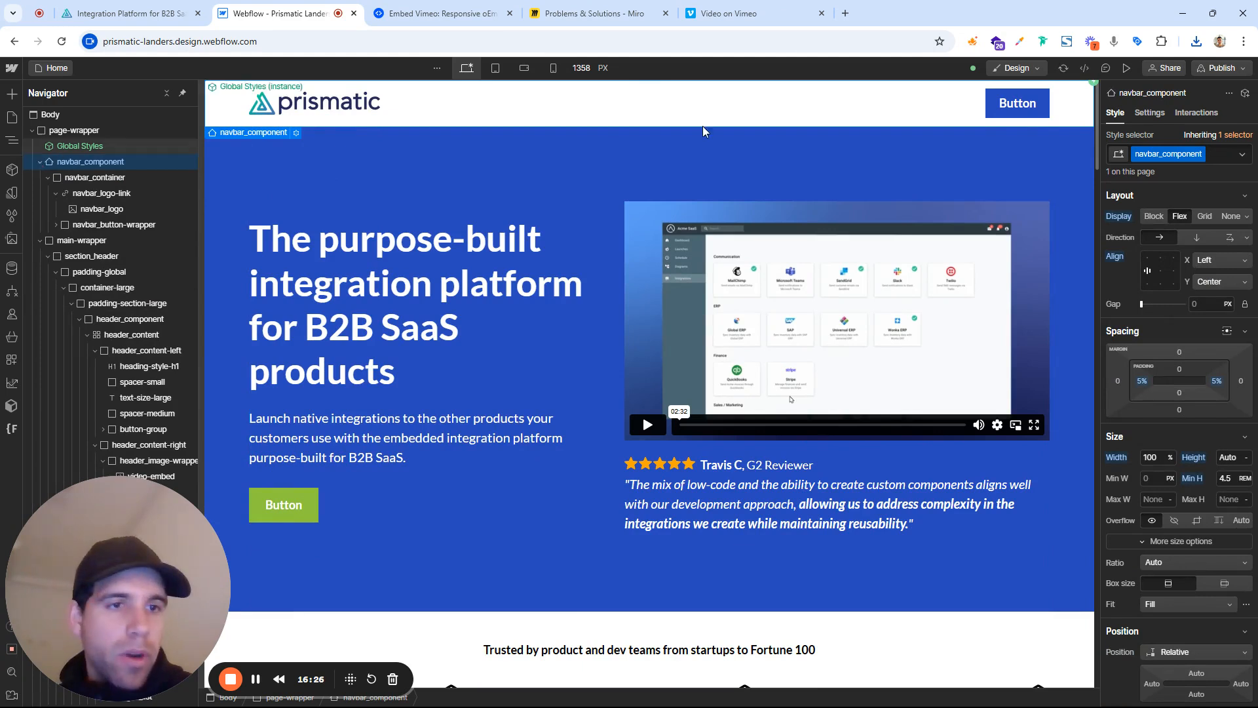
Set navbar_component's position to Sticky with a top offset of 0rem
scroll(1193, 393, down, 3)
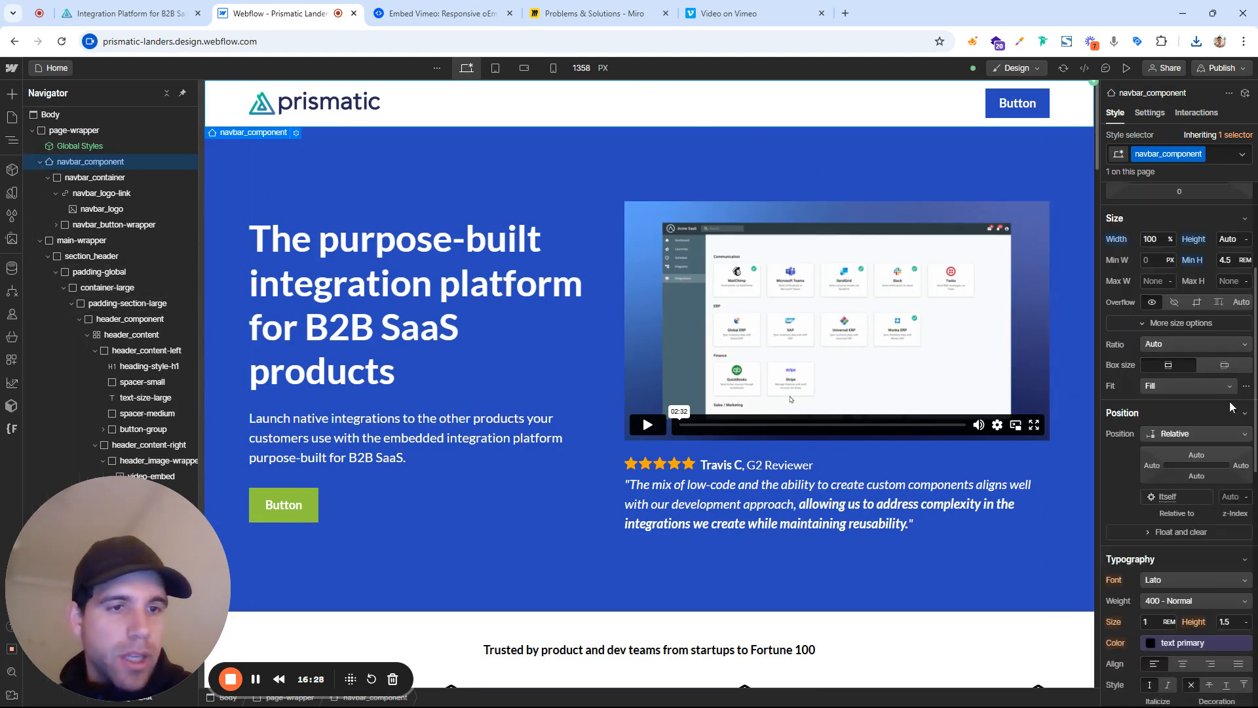
click(1201, 434)
click(1189, 474)
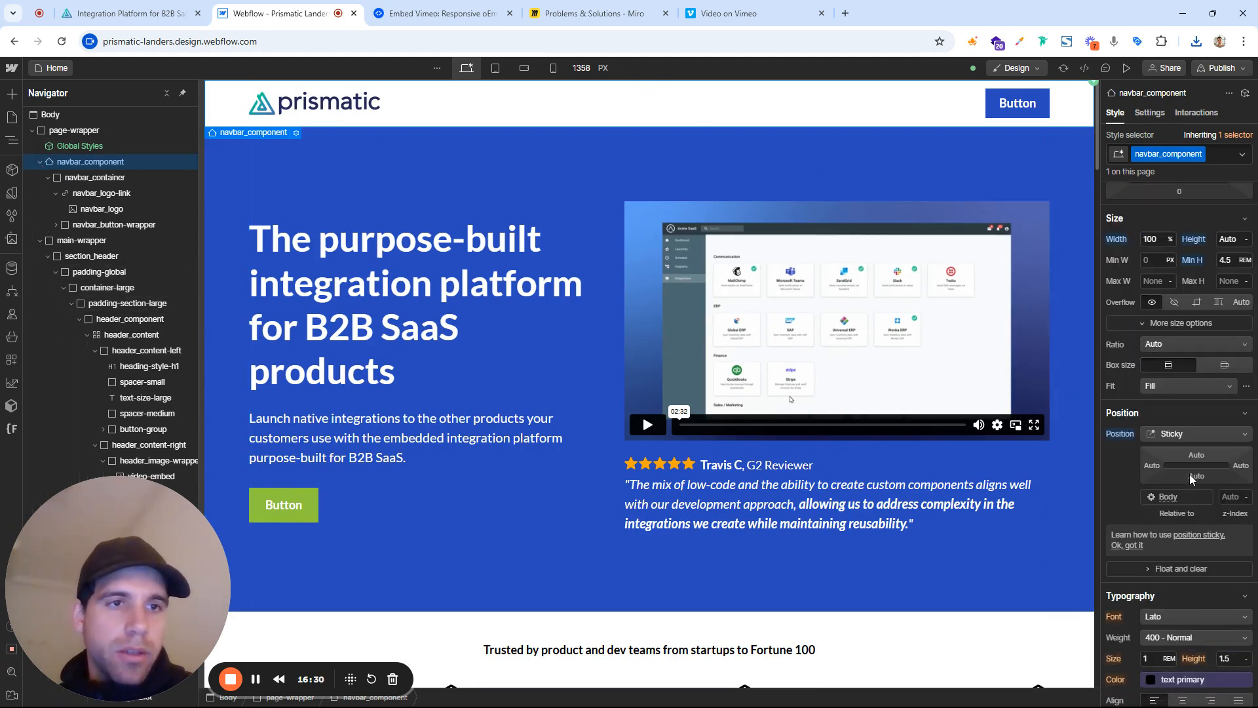
click(1197, 454)
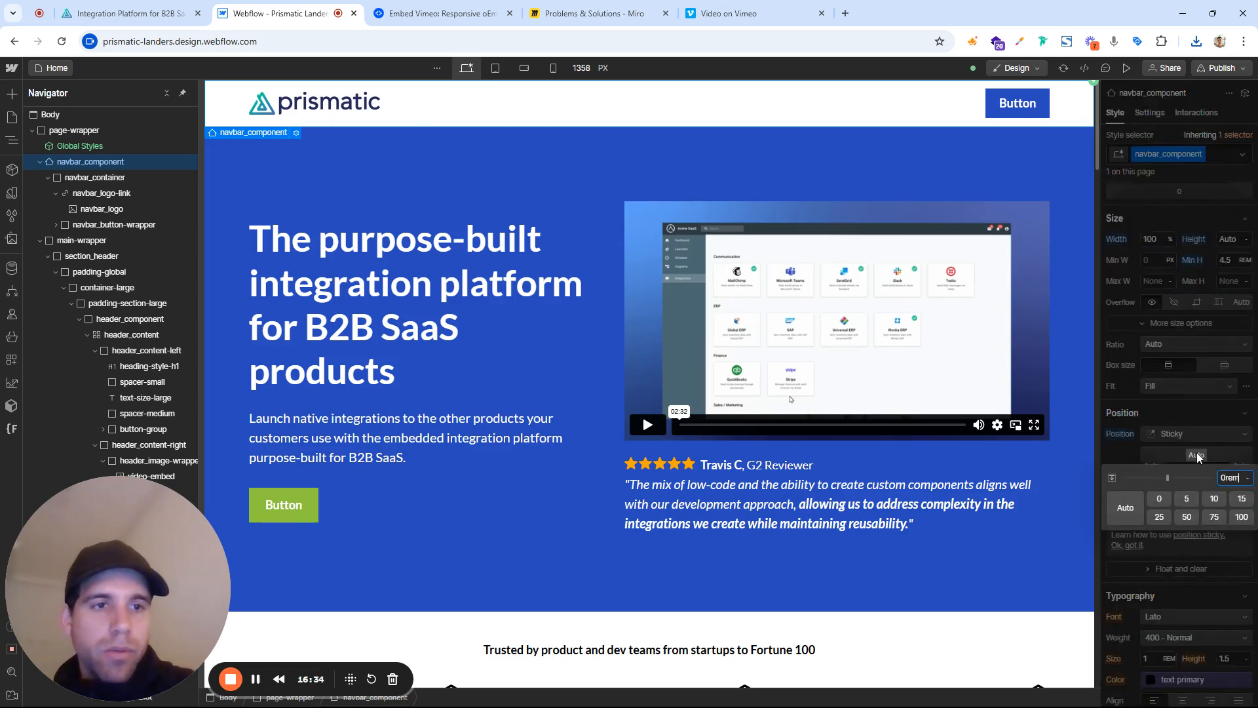
key(Return)
Test the sticky navbar on the canvas, and reset its top offset to Auto to compare its behaviour
scroll(809, 320, down, 7)
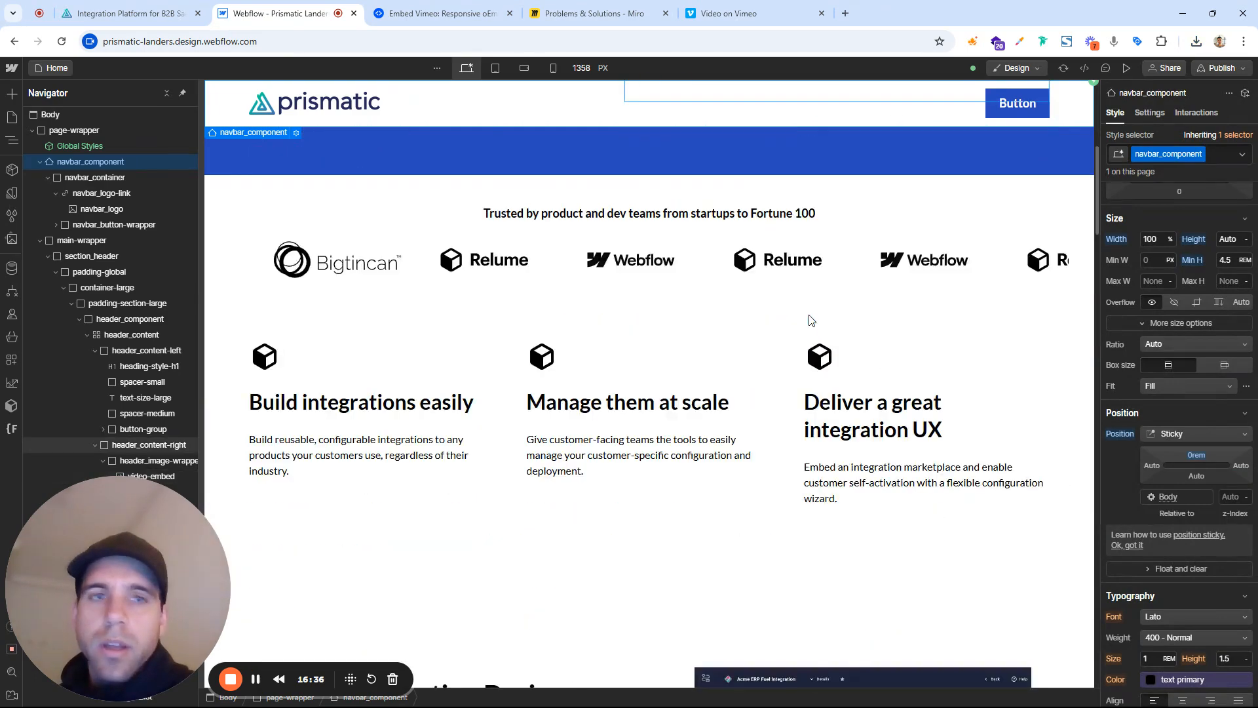
scroll(808, 320, up, 2)
alt+click(1194, 454)
scroll(859, 355, down, 5)
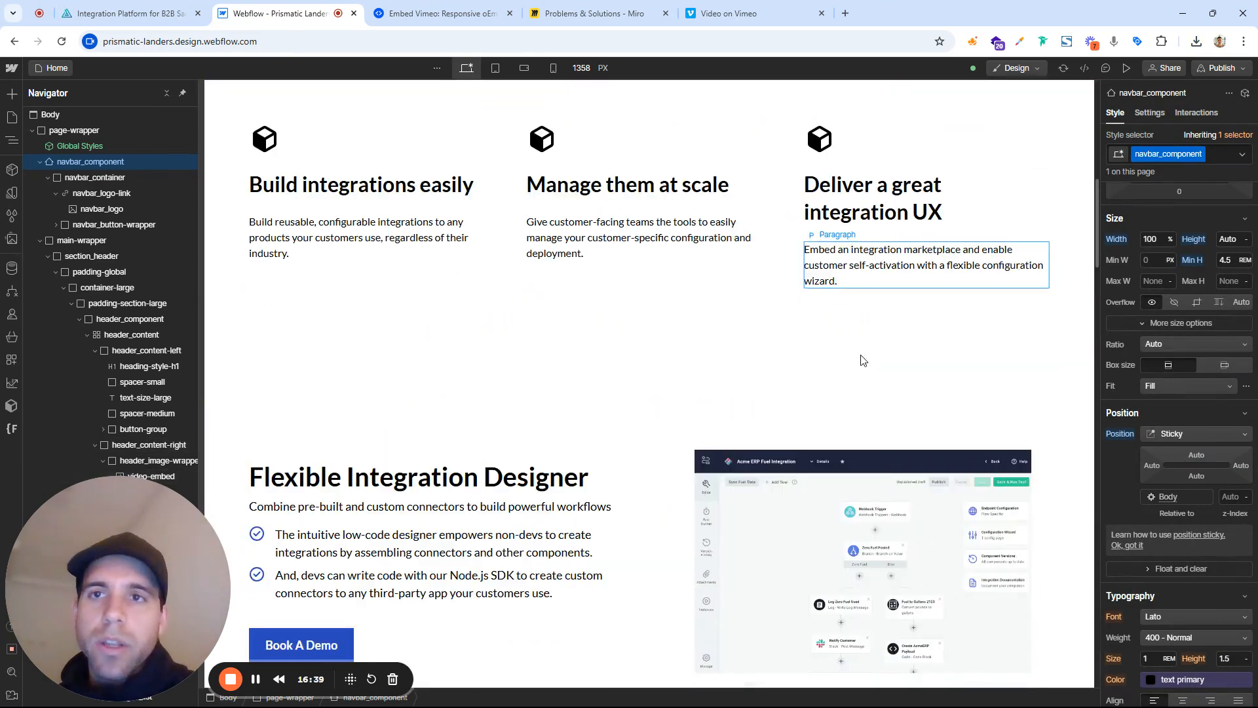
Try a 3rem top offset on the sticky navbar_component and test how it behaves on the canvas
scroll(858, 355, up, 8)
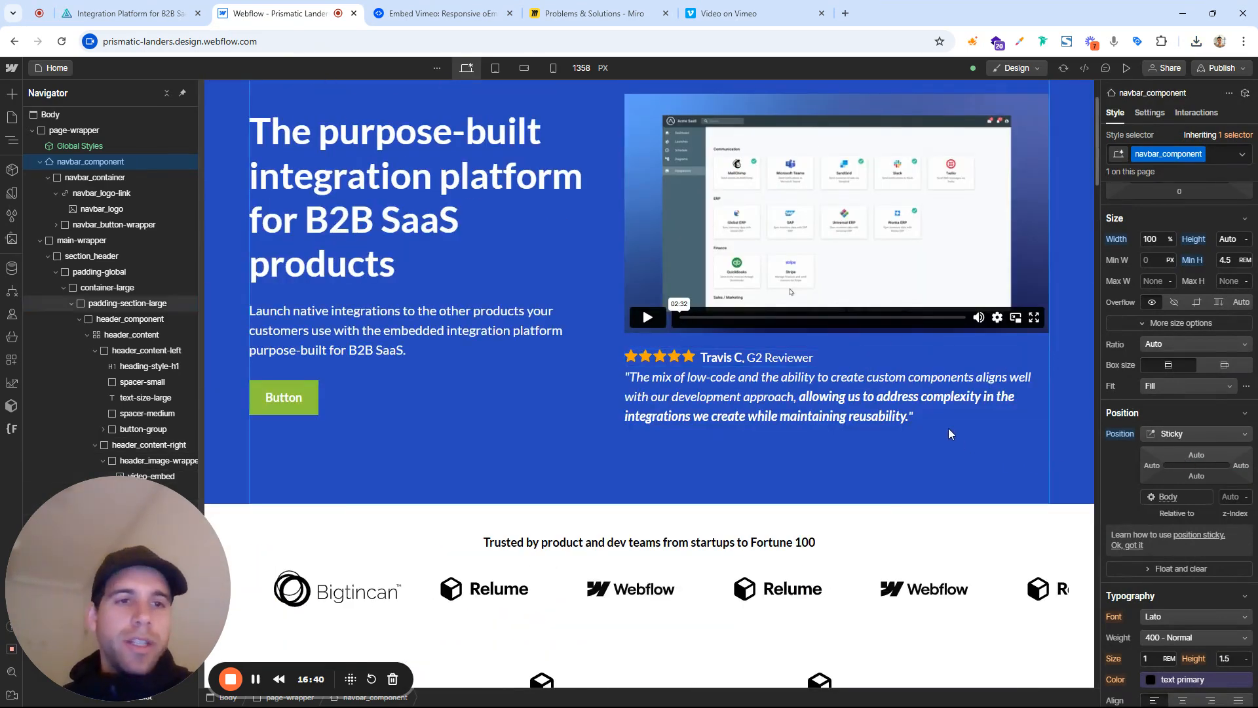
scroll(943, 428, up, 2)
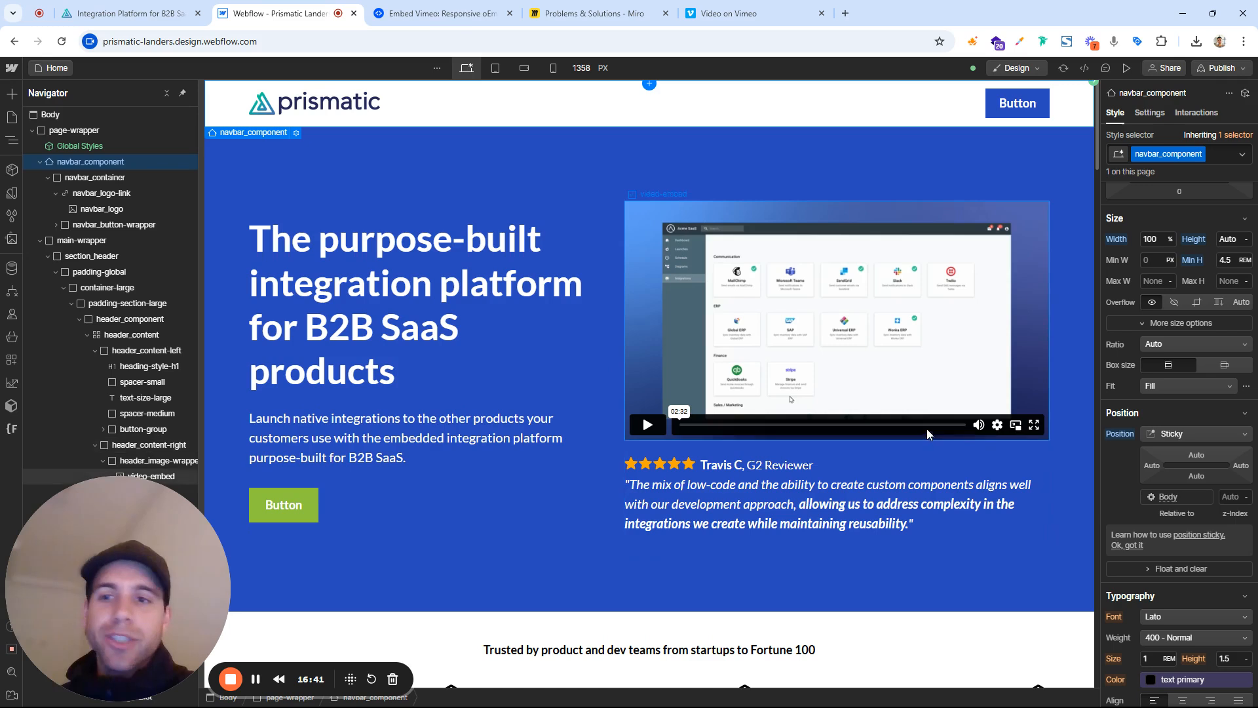
click(1194, 456)
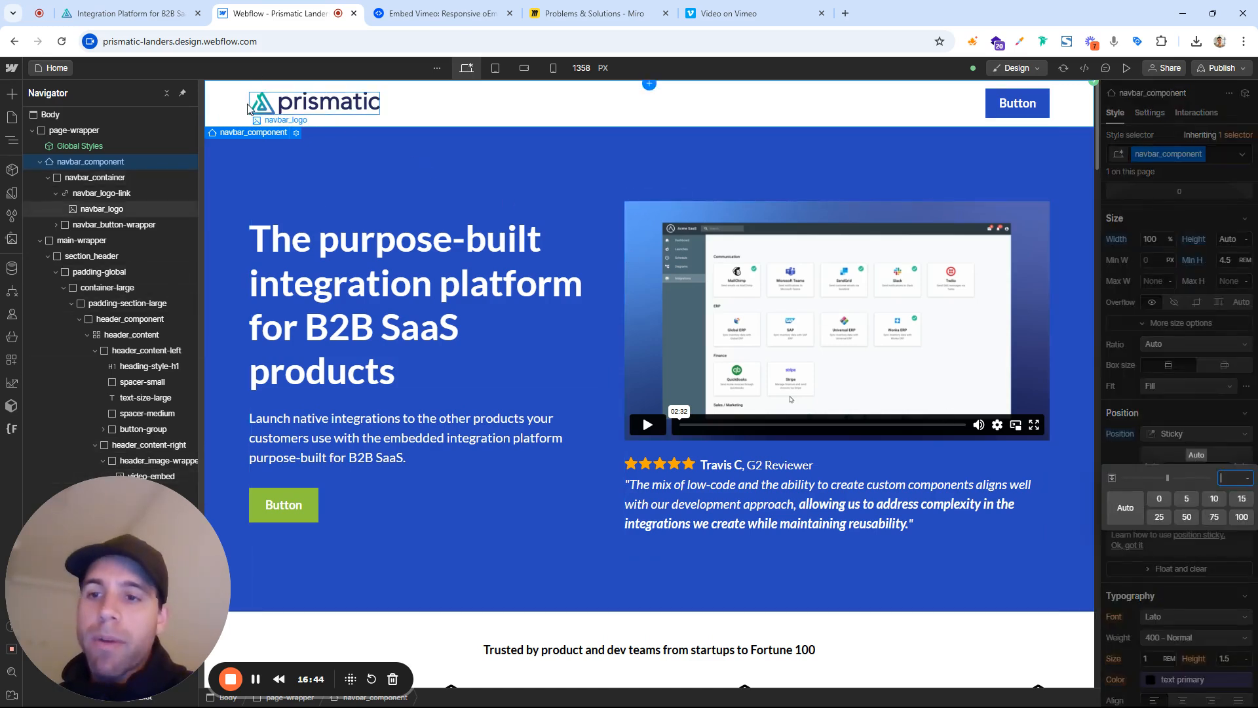
text(3re)
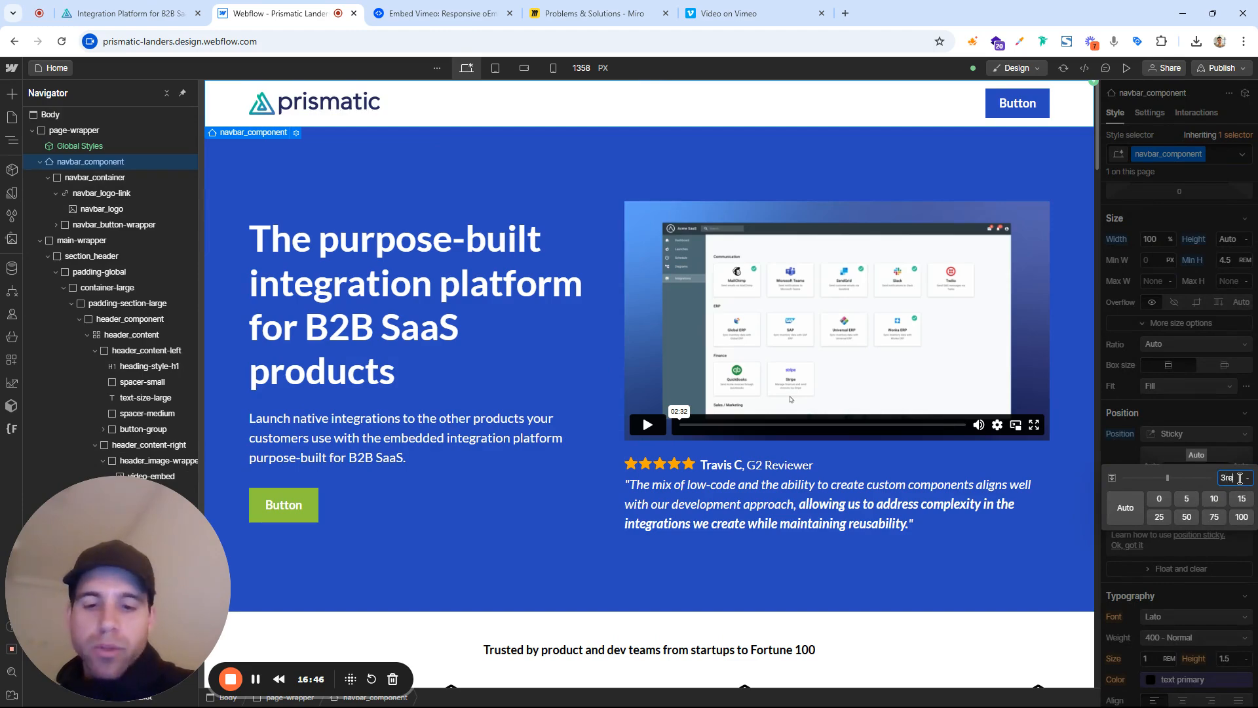
text(m)
key(Return)
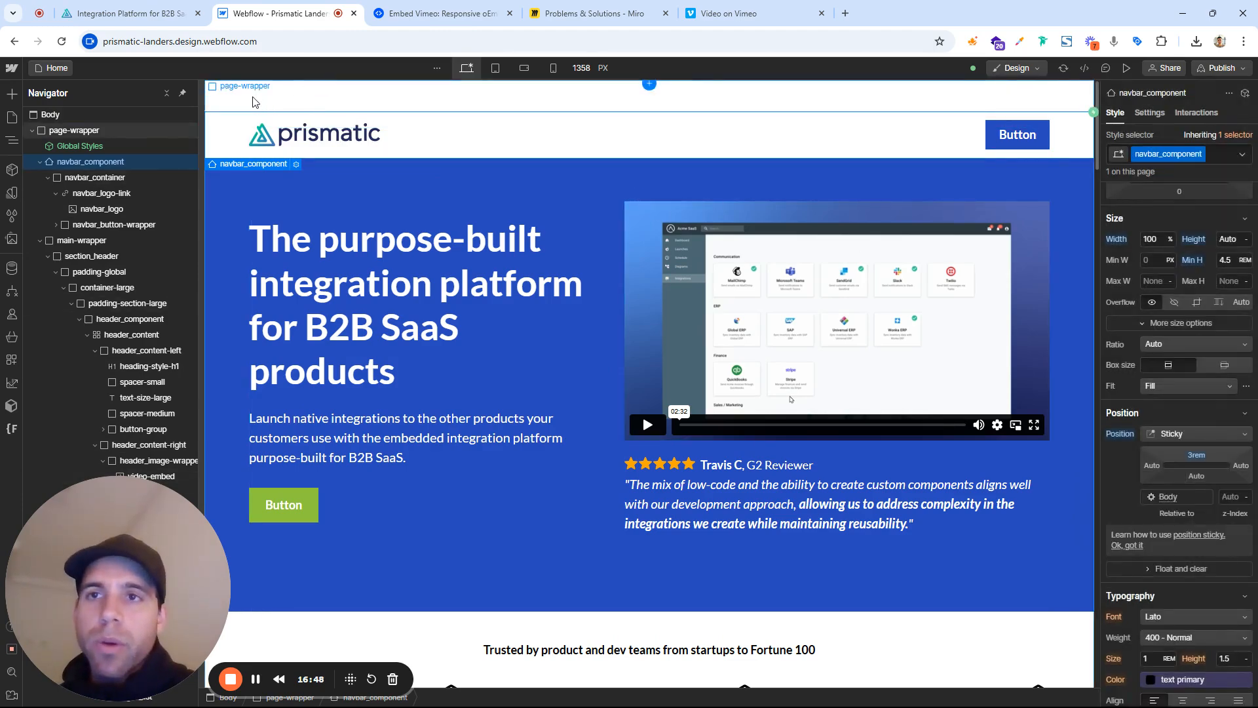
scroll(451, 229, down, 10)
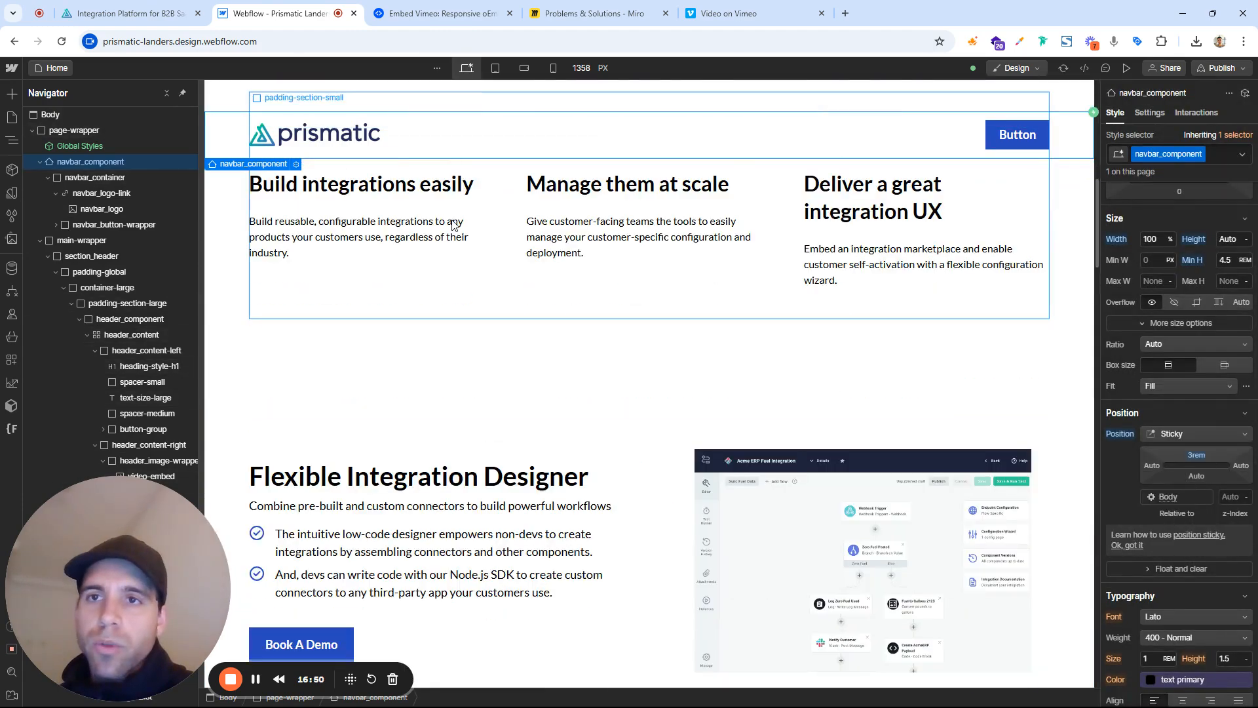
scroll(451, 223, up, 8)
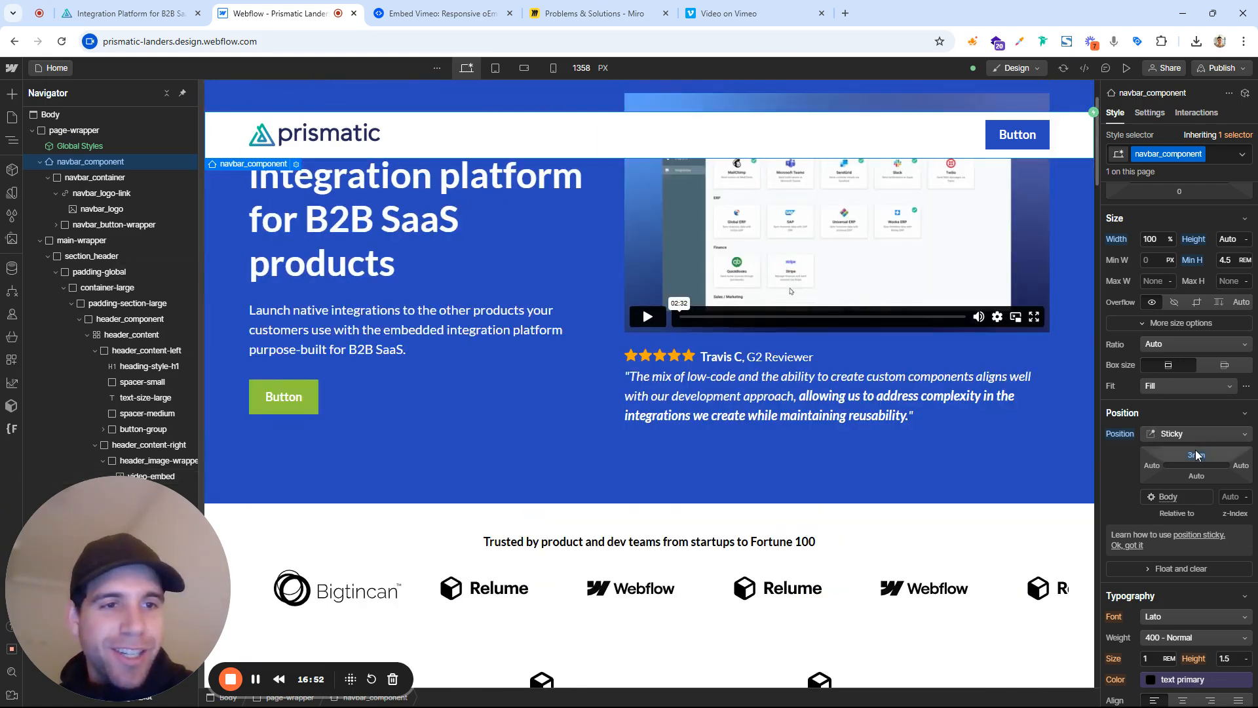
Set navbar_component's top offset to 0rem and check the page briefly in preview mode
click(1196, 454)
text(0)
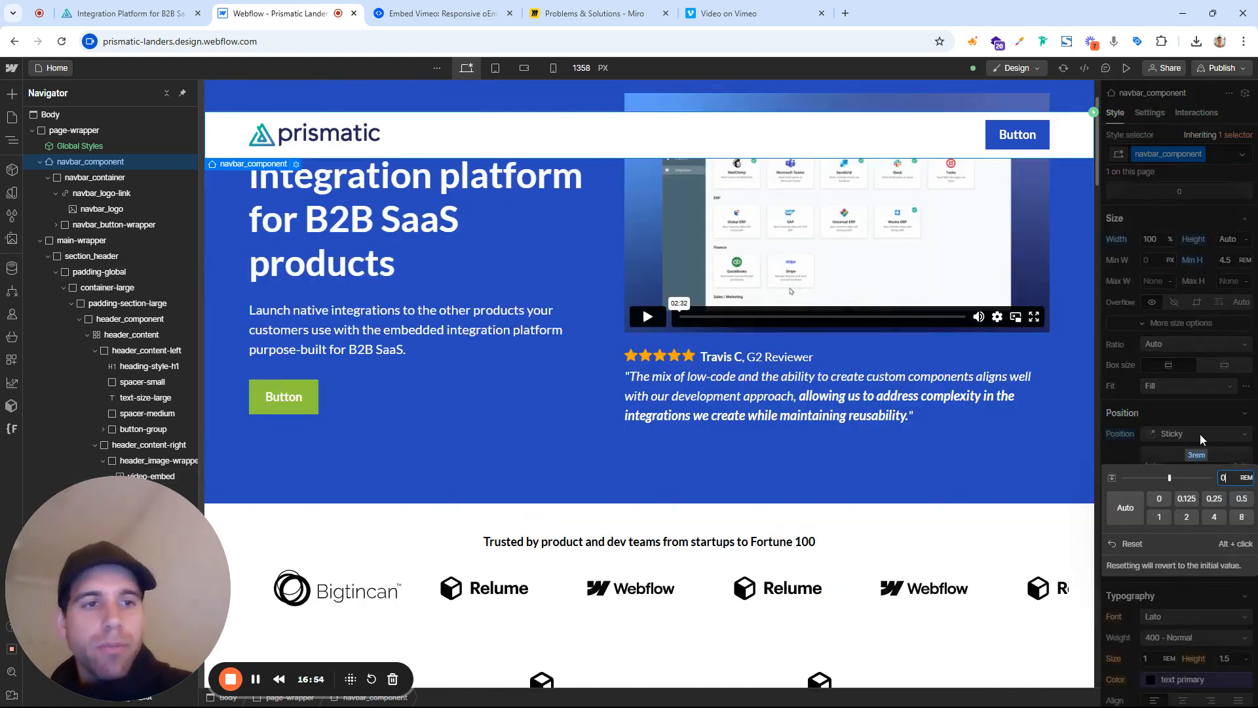
key(Return)
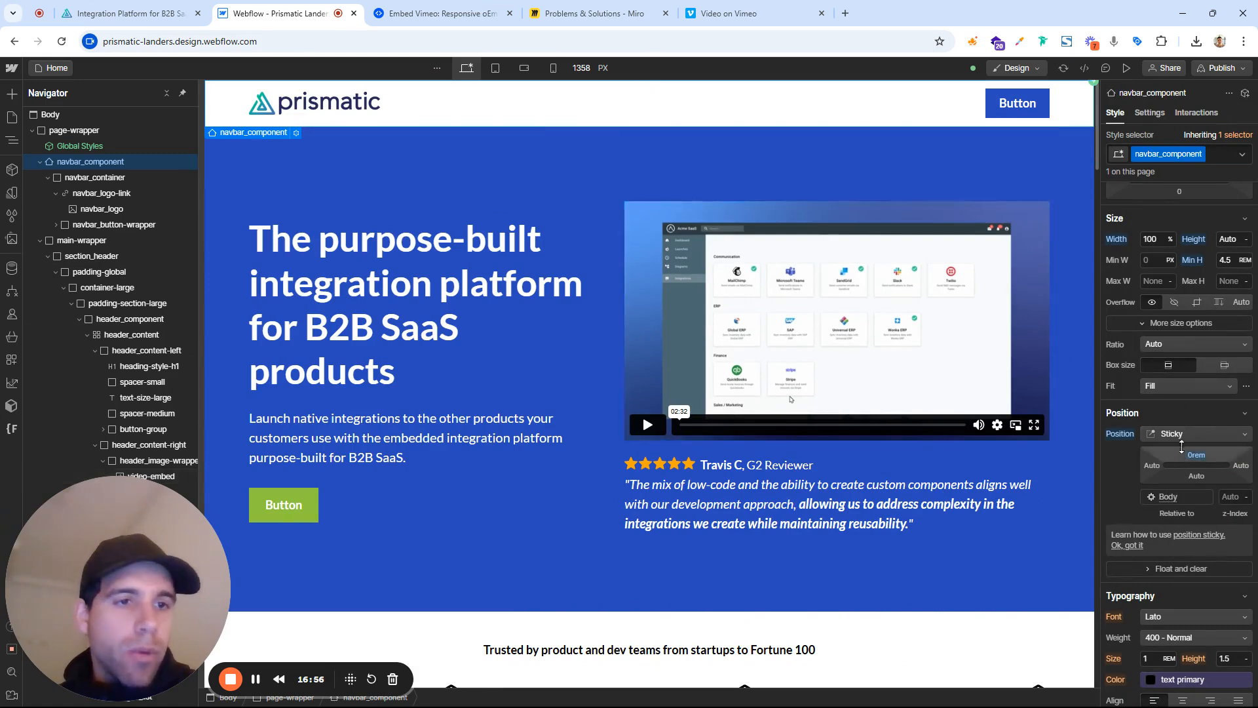
click(1128, 68)
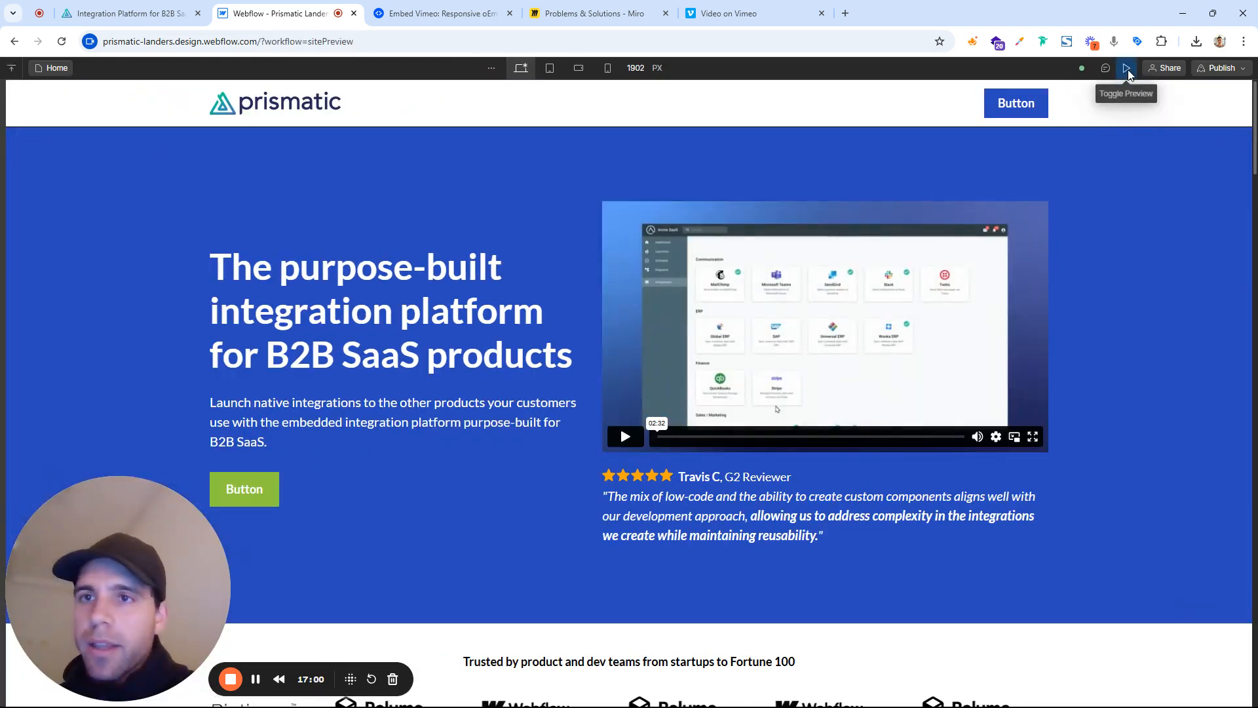
click(1128, 68)
Switch to the original Prismatic page, sample the green of its Book a Demo button, and copy the hex code #2ece95
click(184, 5)
scroll(590, 272, up, 10)
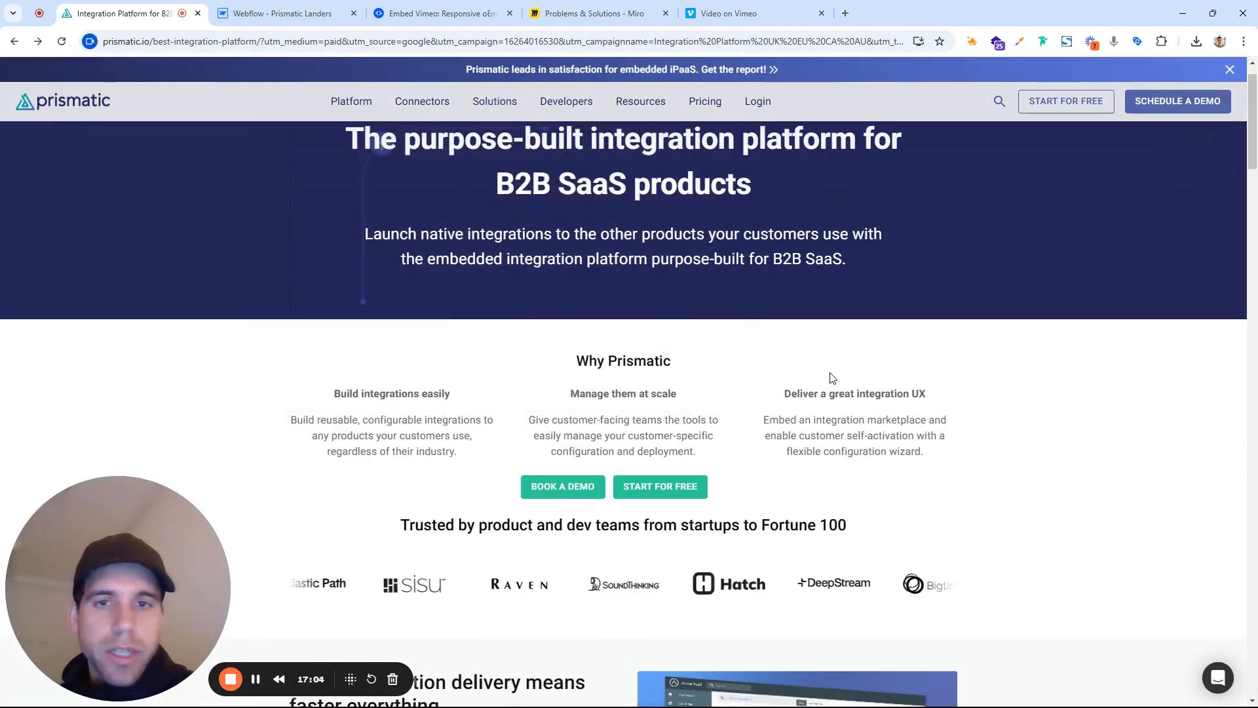
scroll(834, 376, up, 1)
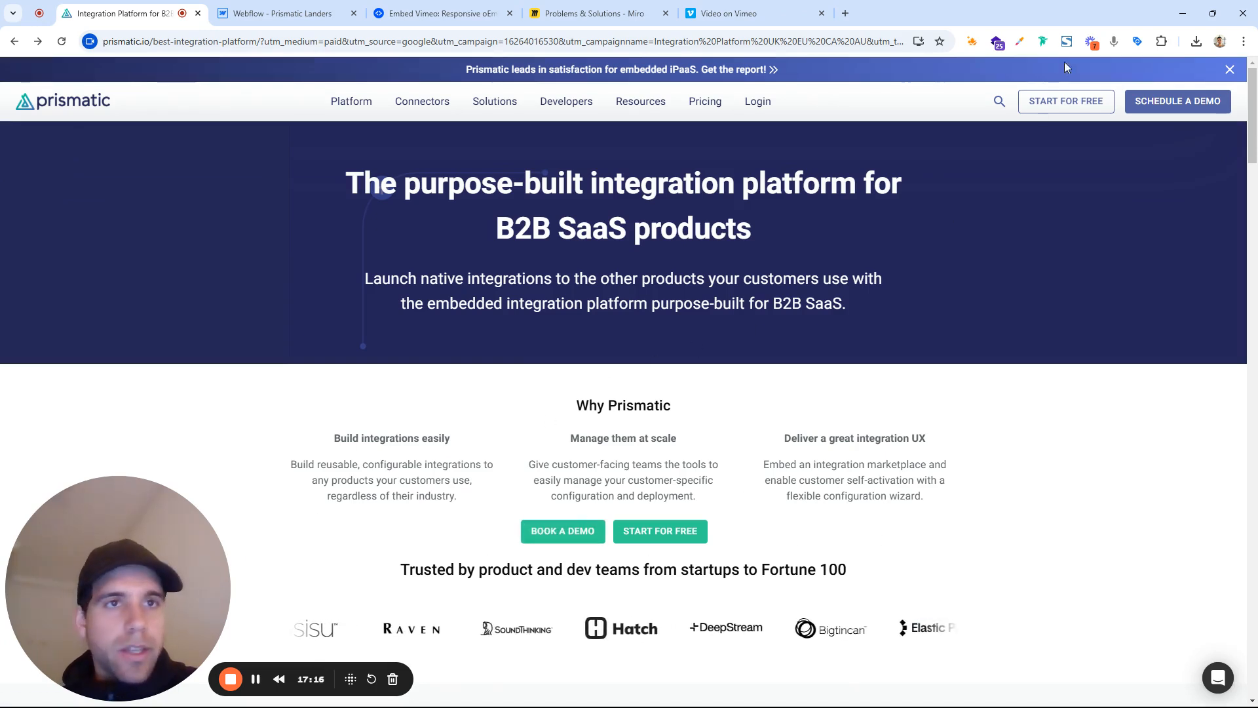
click(1020, 40)
click(991, 70)
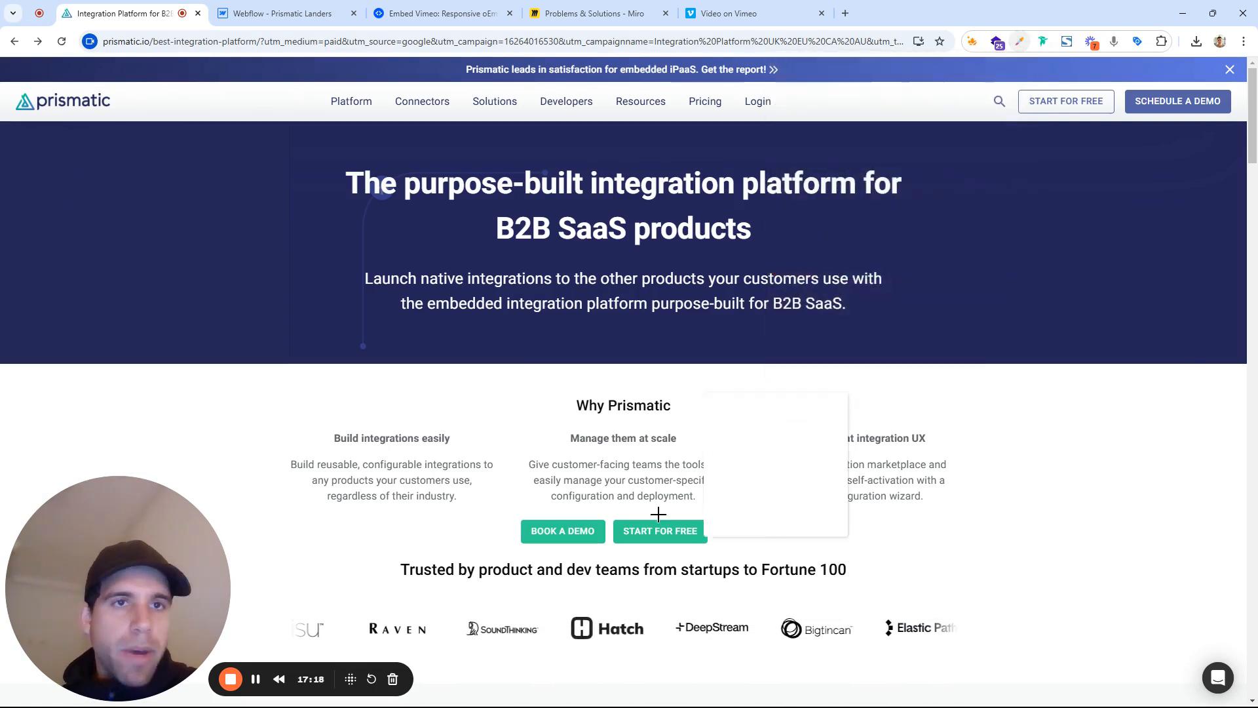
click(601, 530)
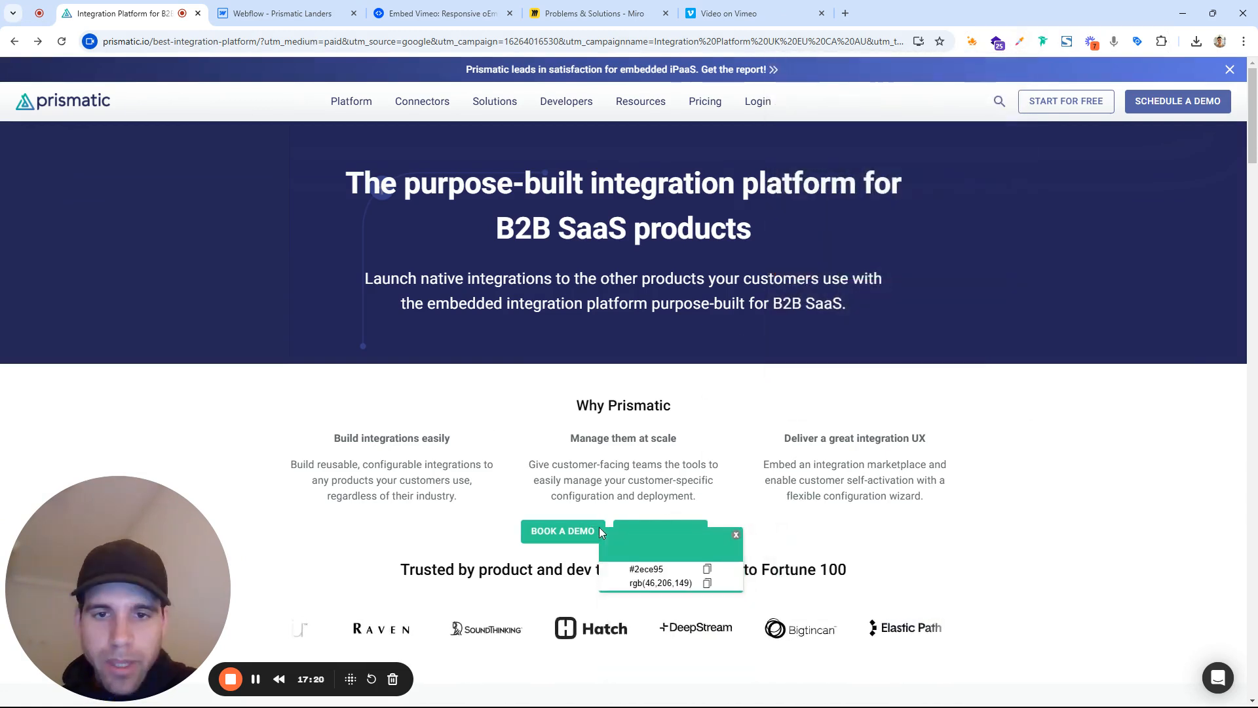
click(706, 571)
click(735, 535)
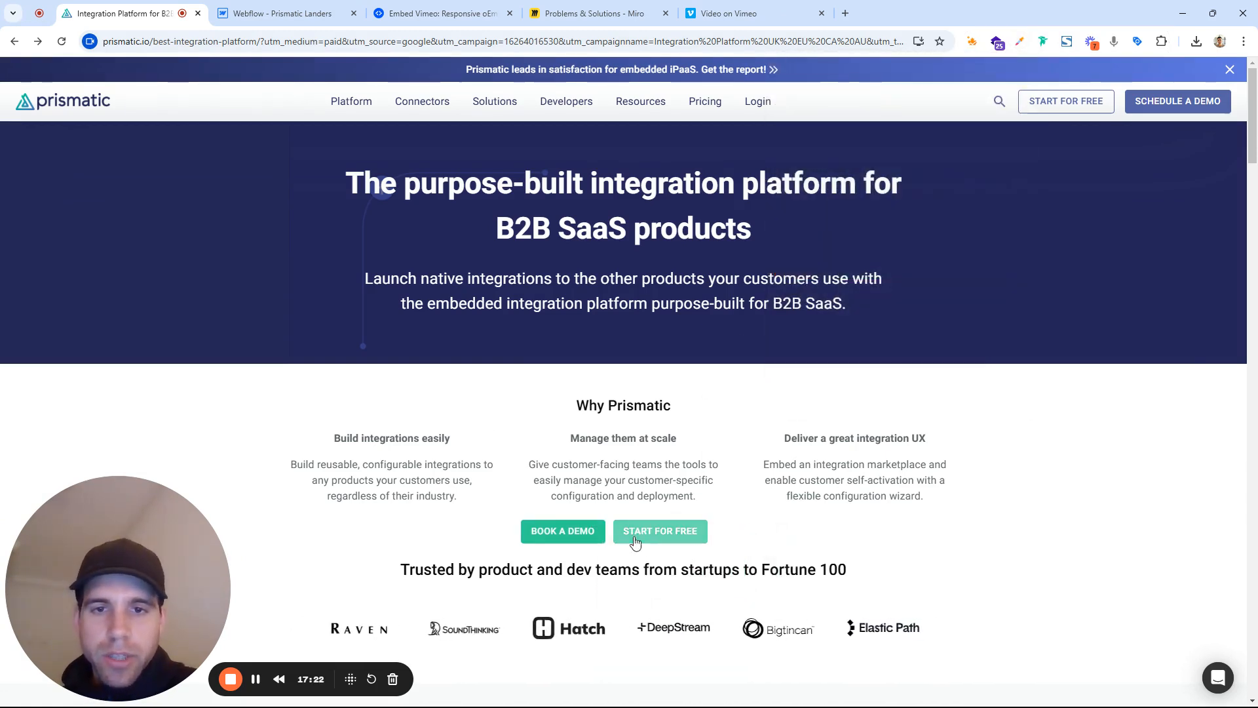
Return to the Webflow page and change the hero button's text to "Book a demo"
click(284, 6)
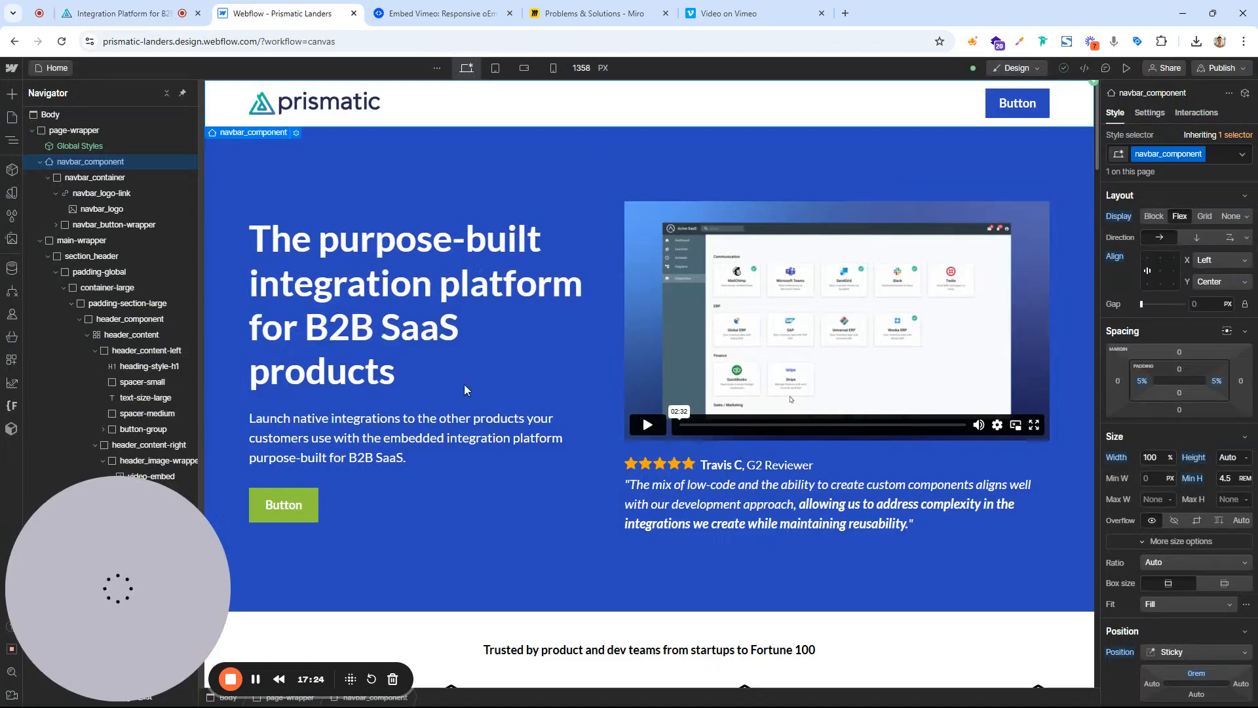
double_click(297, 505)
text(B)
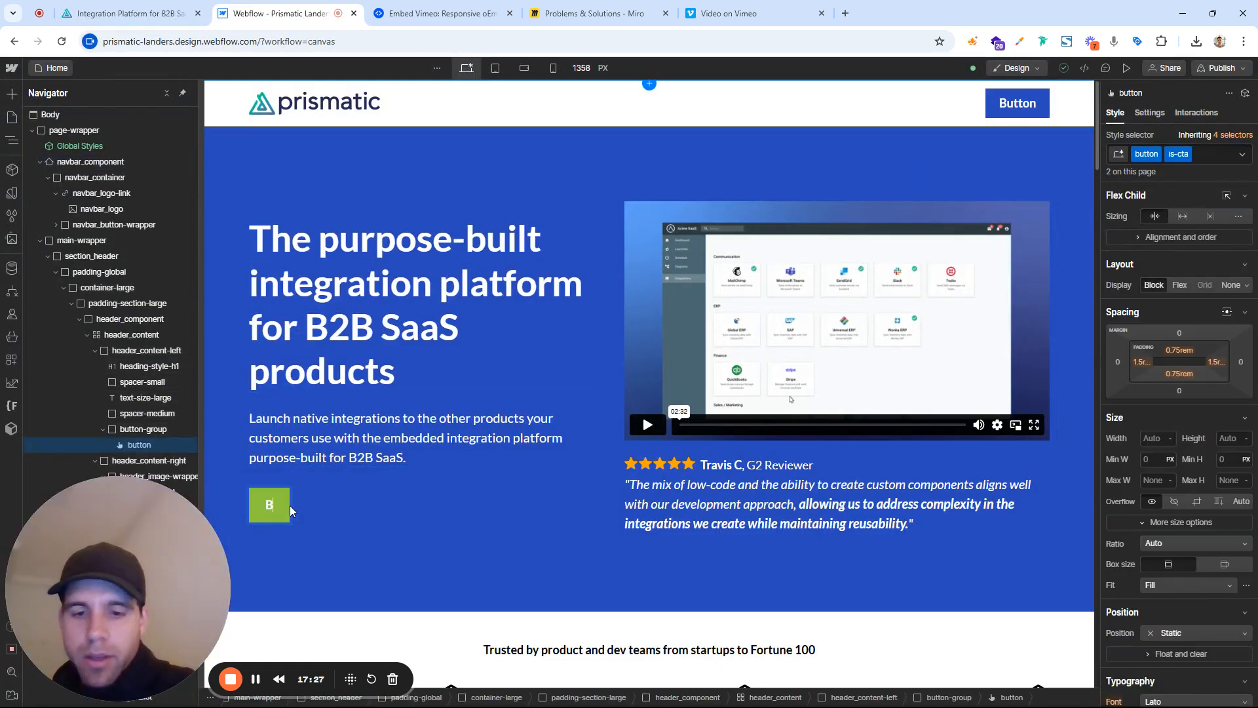
text(ook a demo)
key(Escape)
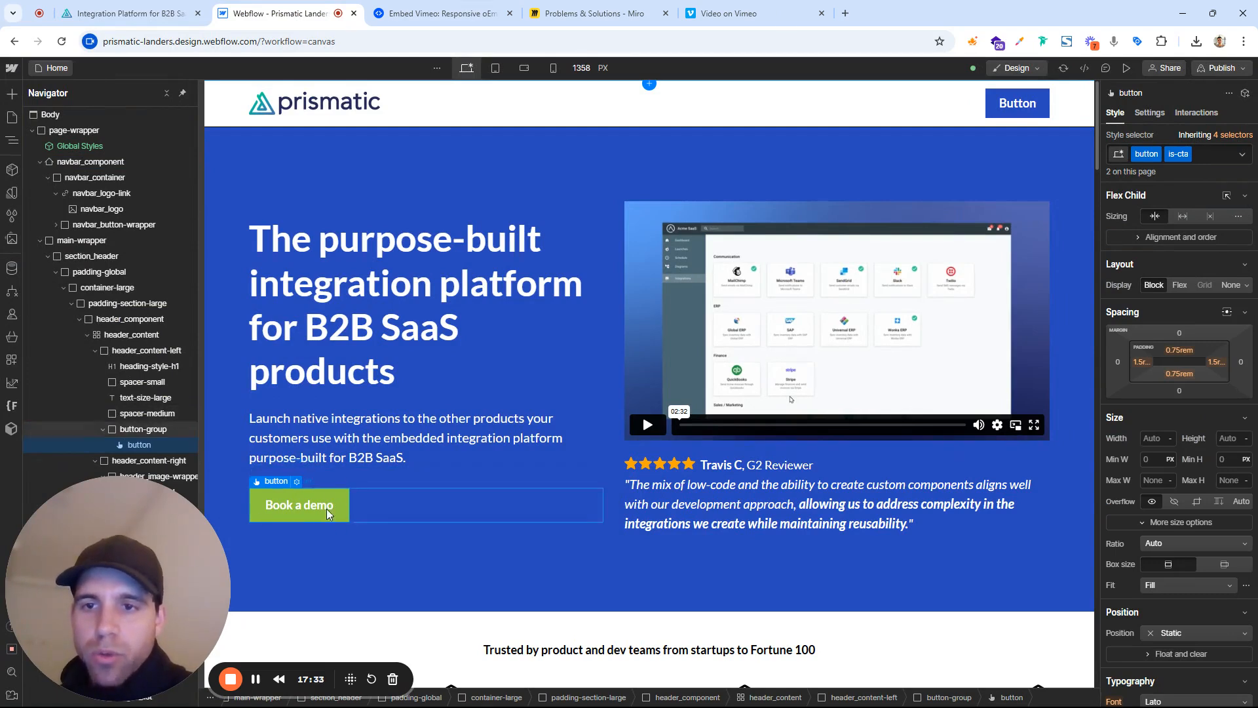
click(13, 193)
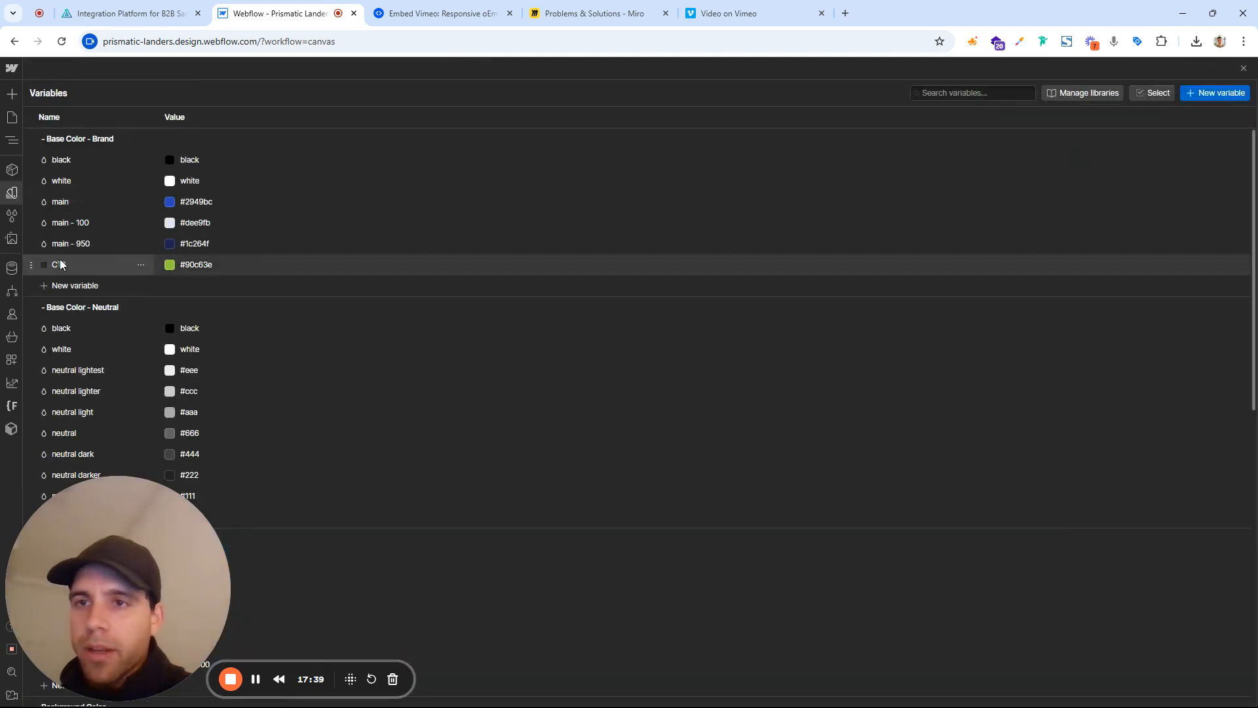
click(199, 265)
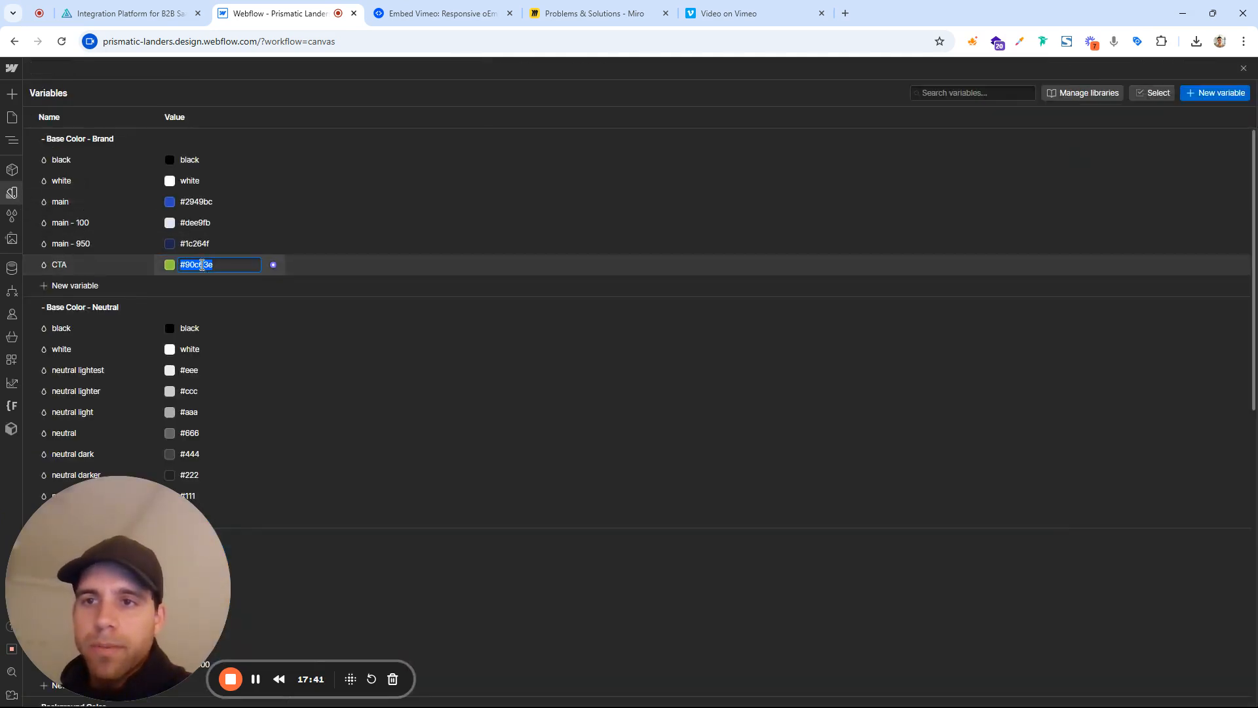
click(1245, 70)
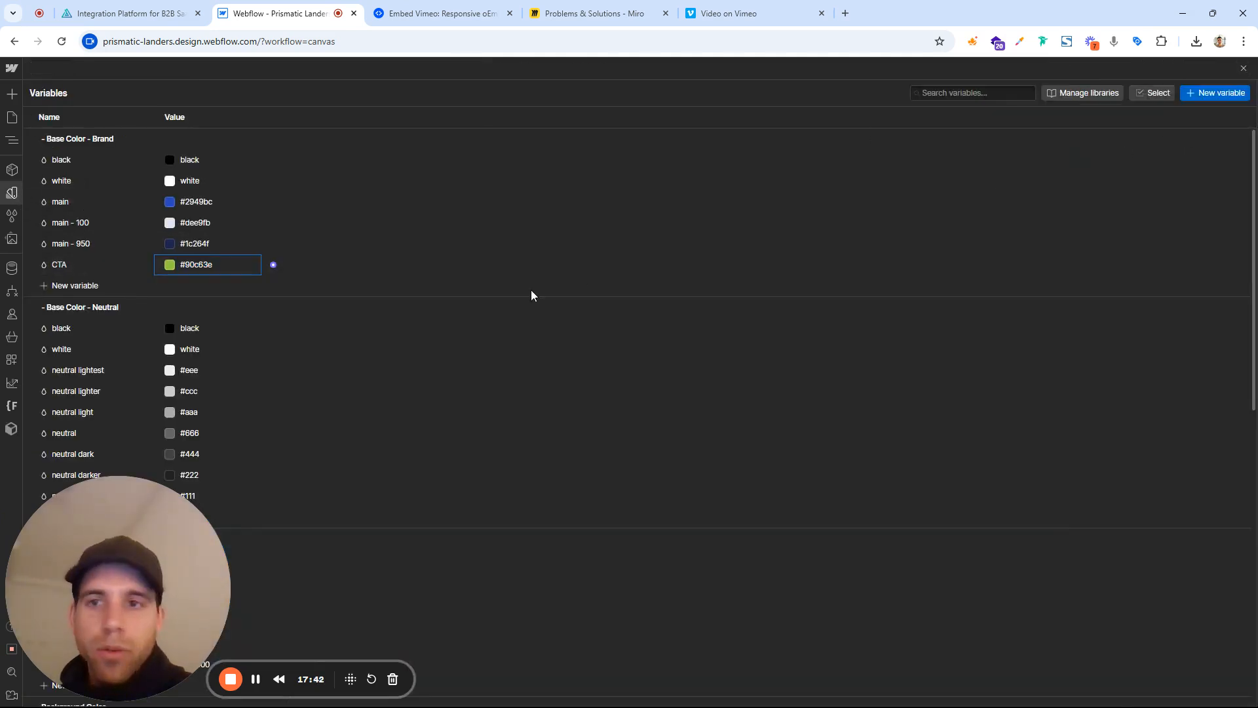
key(Escape)
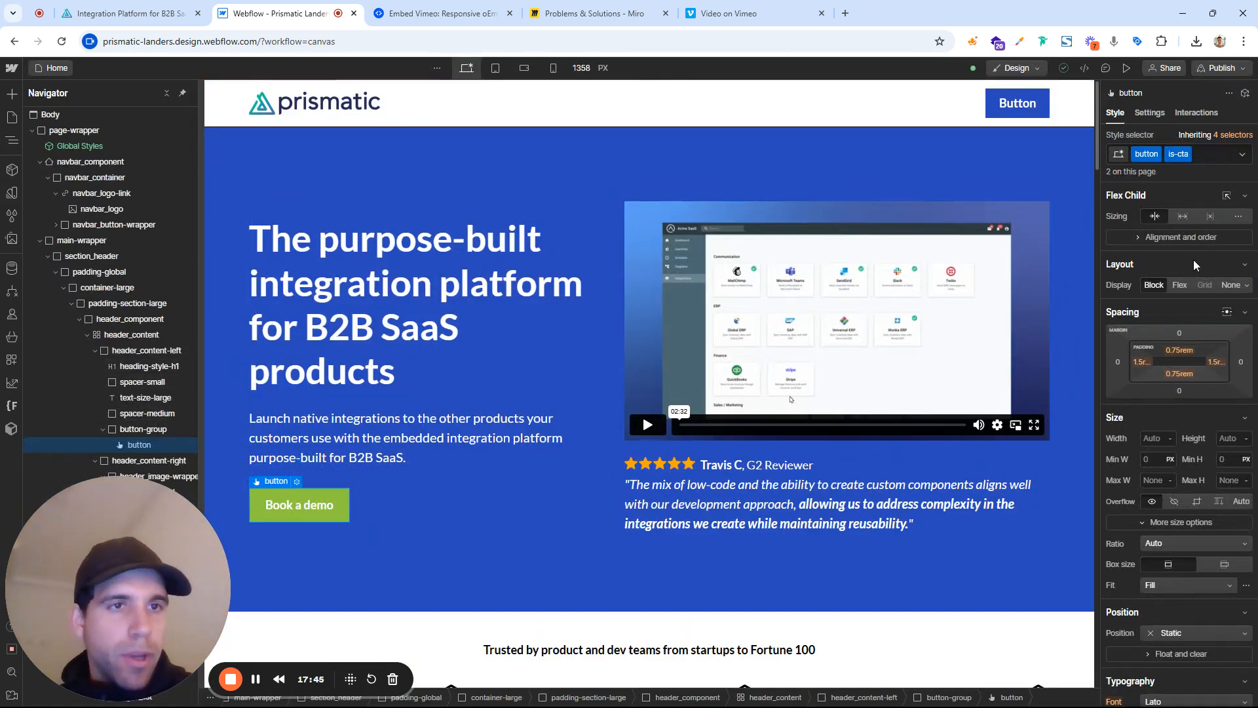
Check the hero button's background colour style and set the CTA brand colour variable to #2ece95
scroll(1193, 257, down, 8)
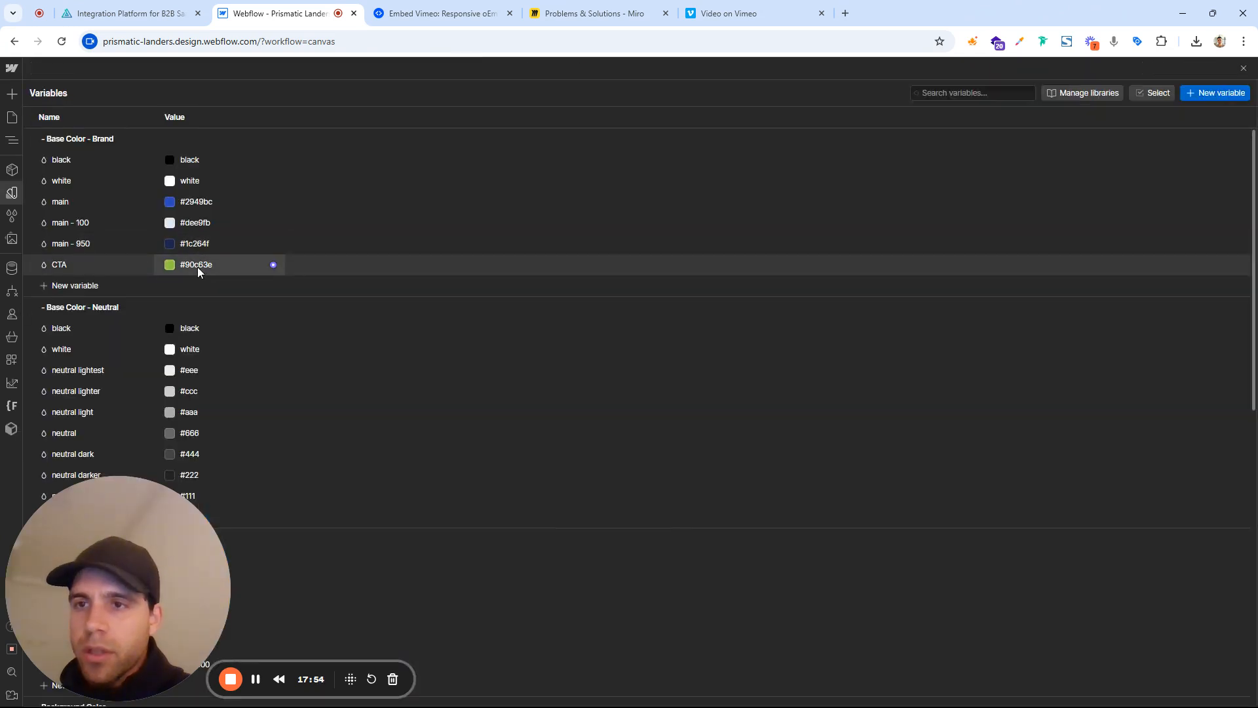
click(198, 266)
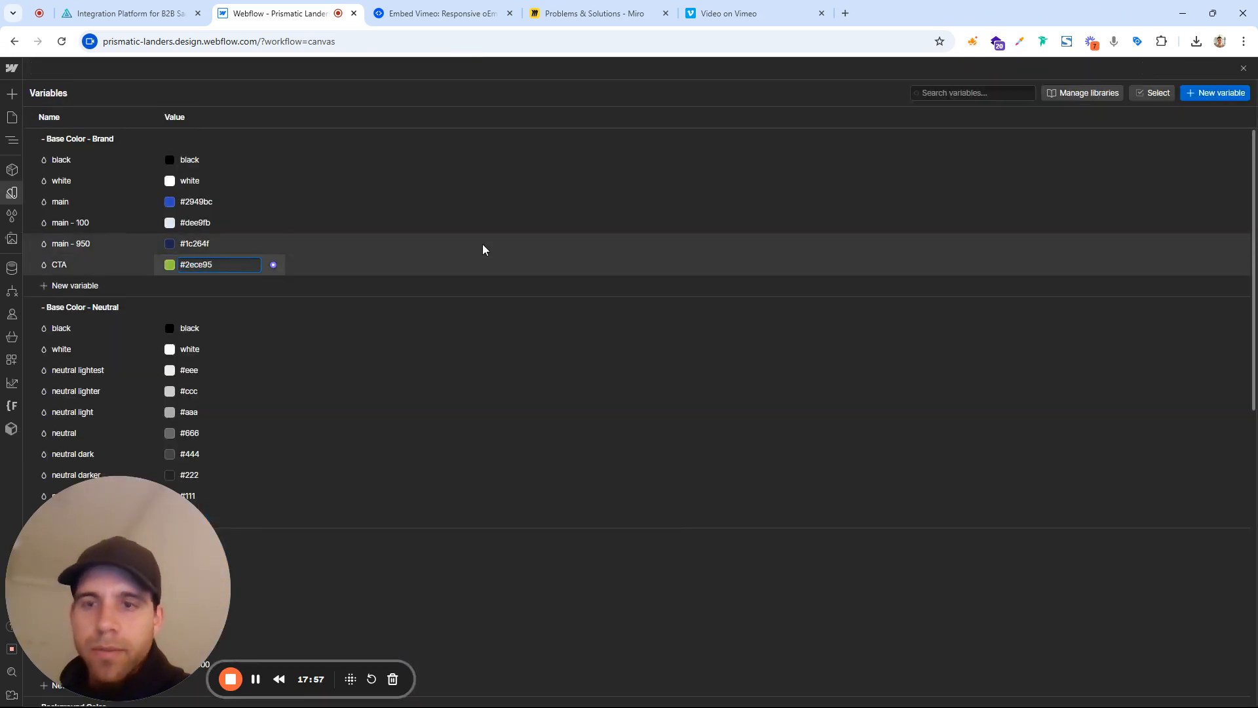
key(Return)
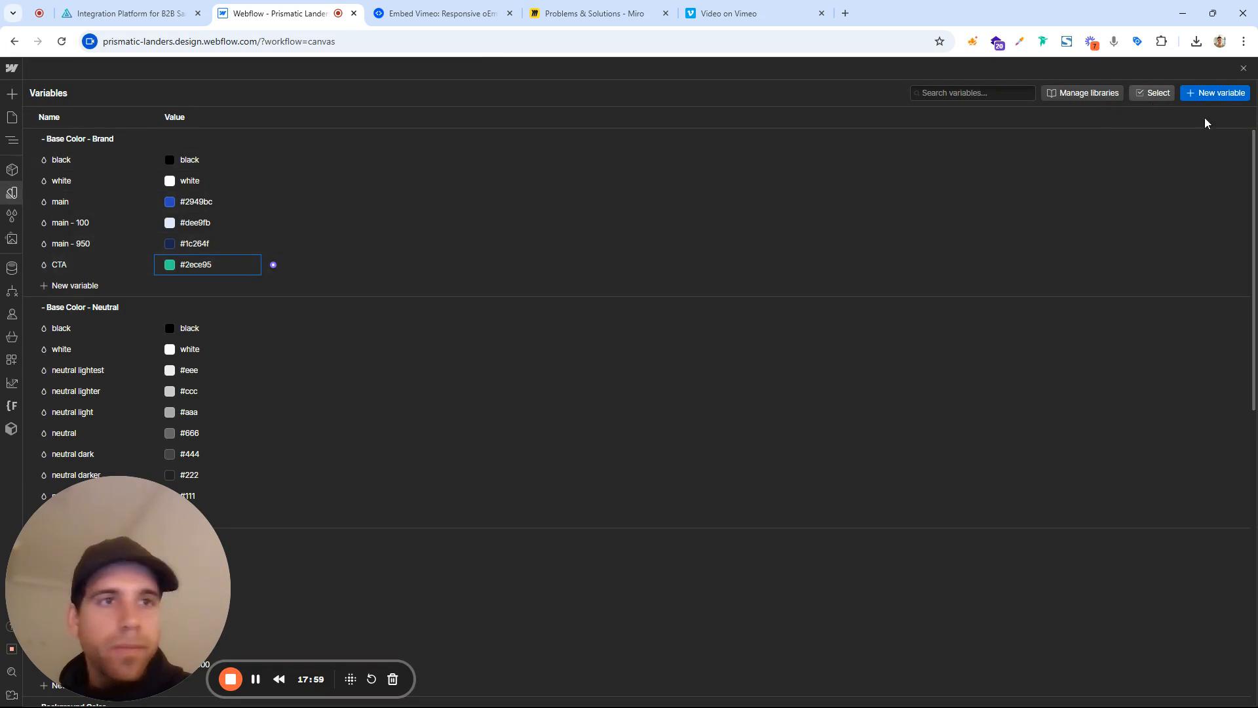
click(1243, 69)
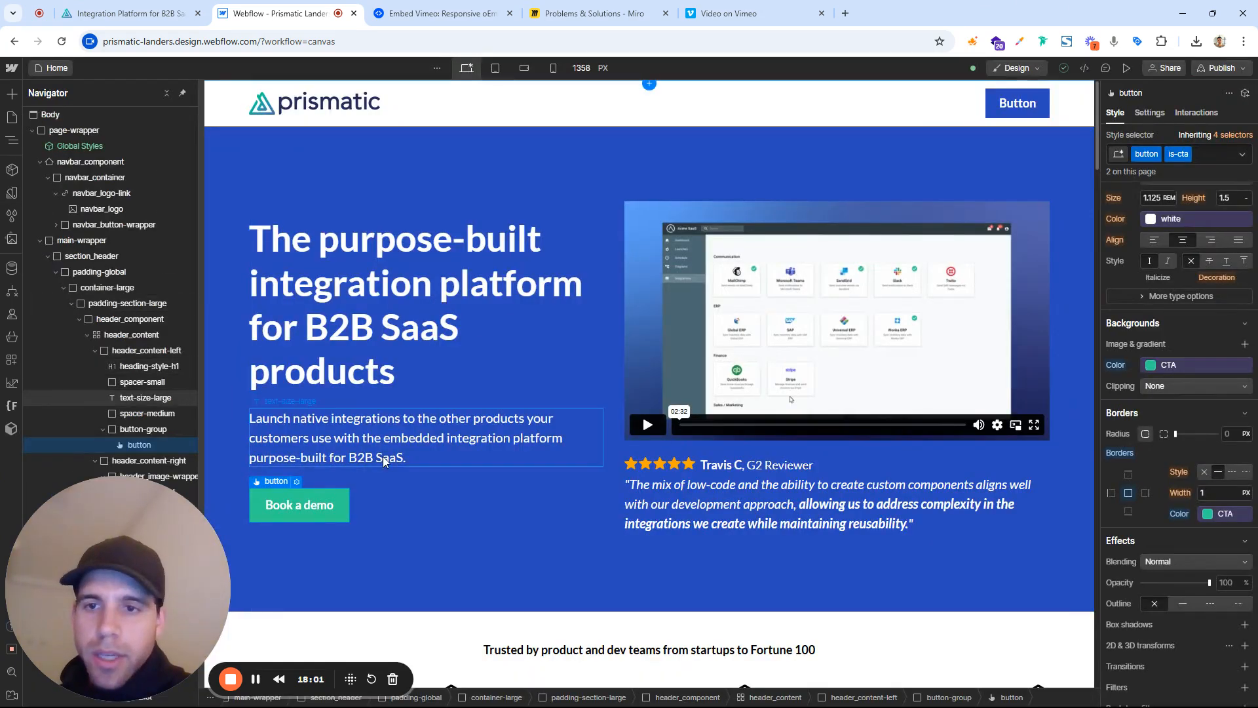
Switch to the original Prismatic page and start the colour picker to sample its dark navy hero background
click(485, 325)
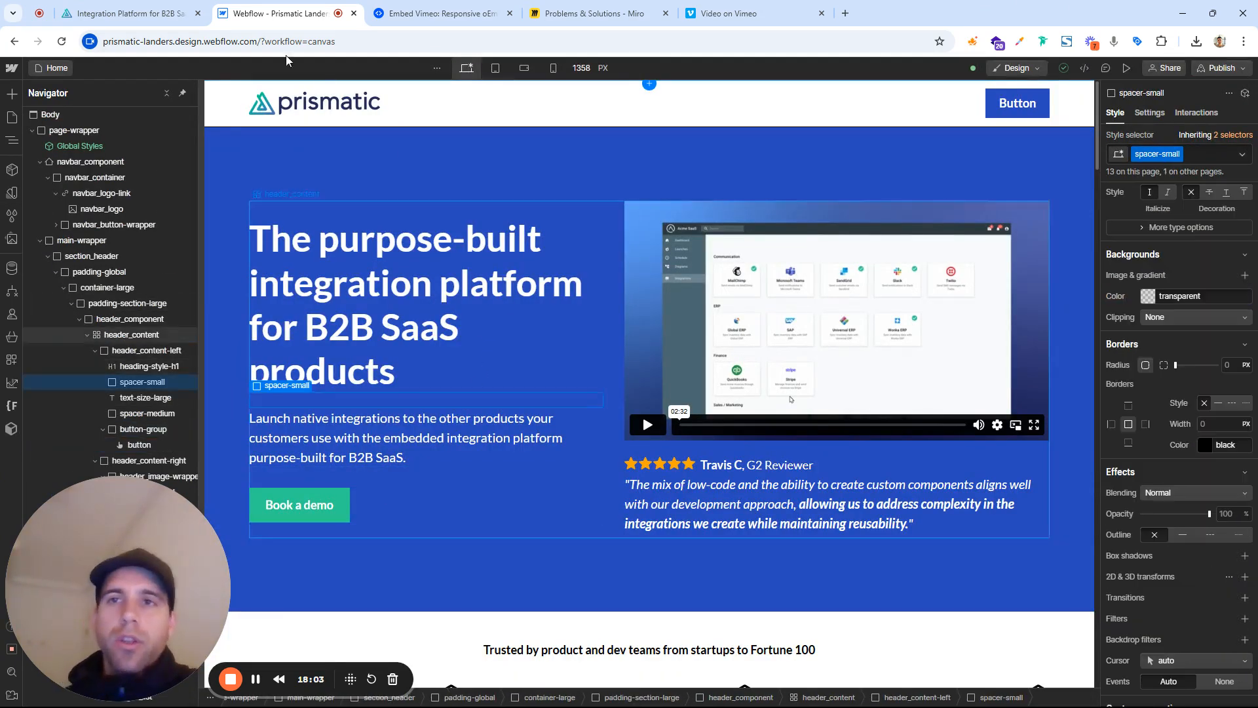
click(131, 13)
click(233, 8)
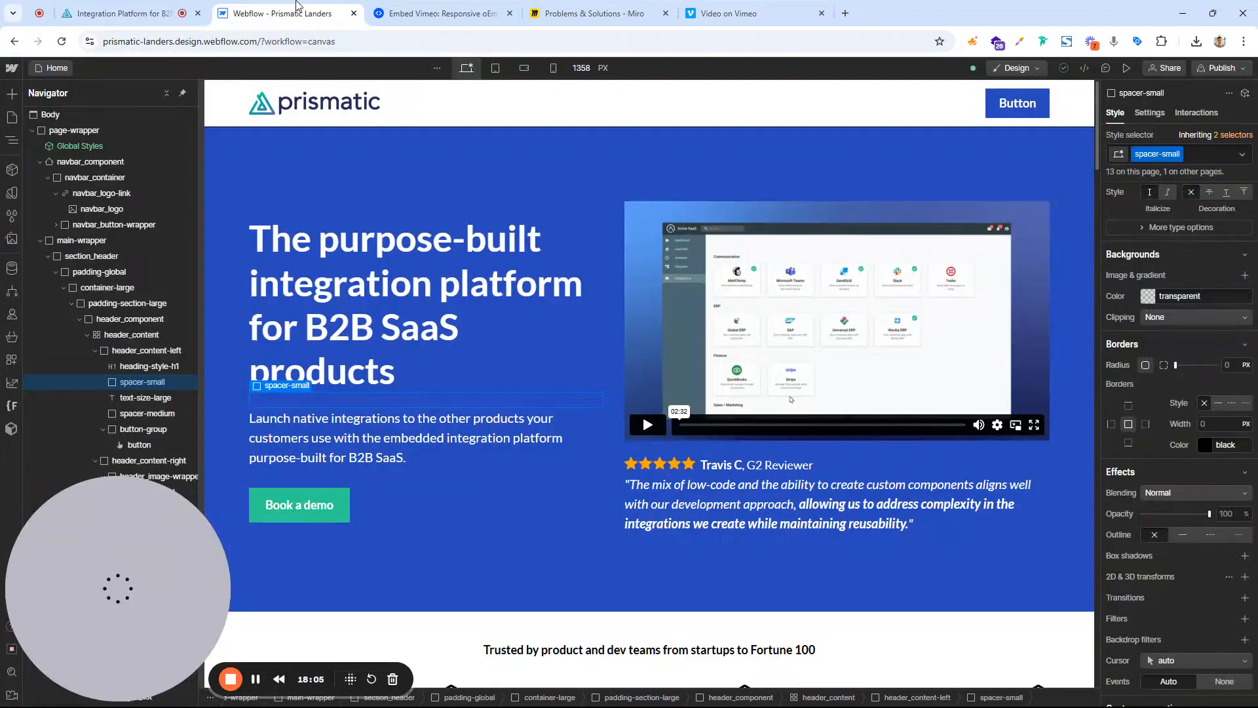
click(157, 8)
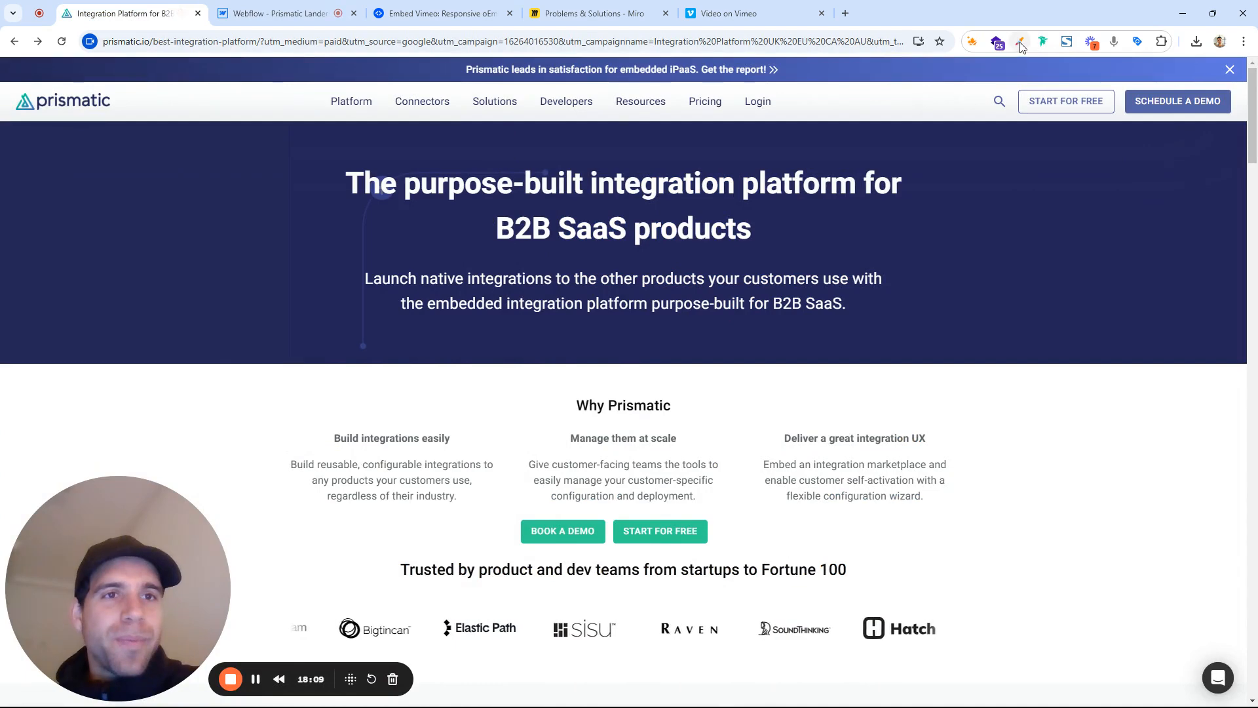
click(1019, 42)
click(983, 83)
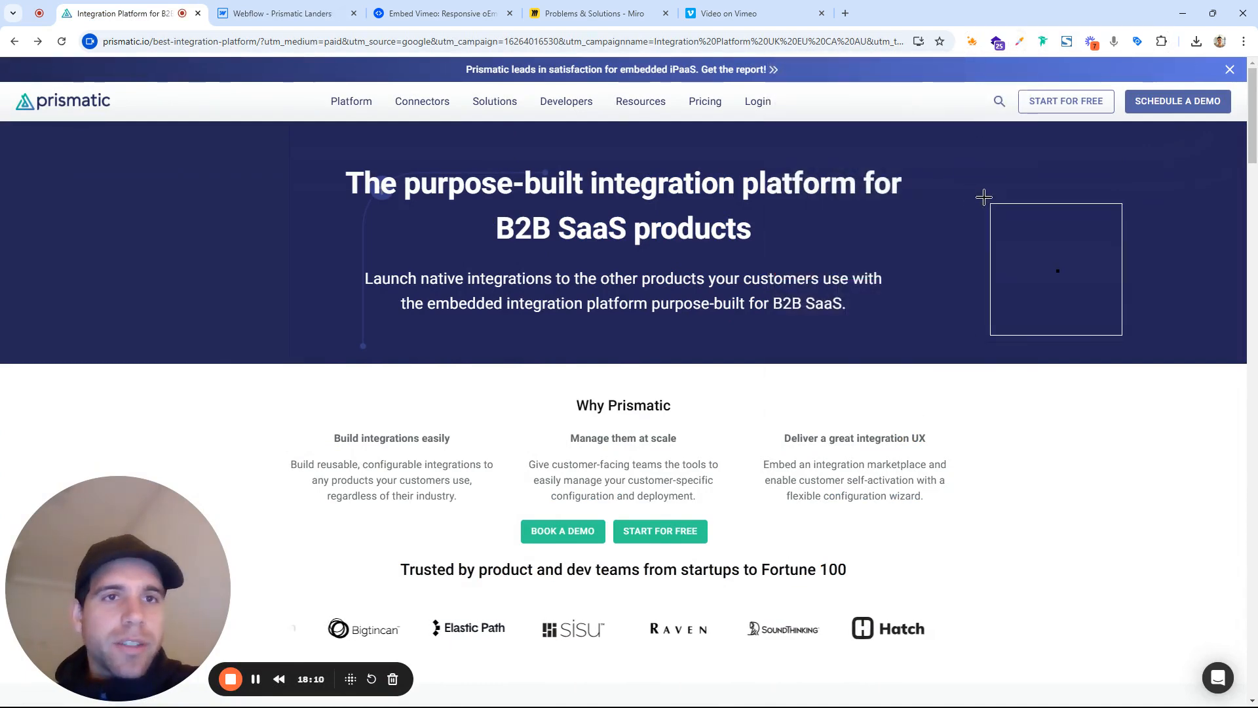
Sample the dark blue hero background on the Prismatic page and copy its hex code #25255a
click(984, 198)
click(1094, 241)
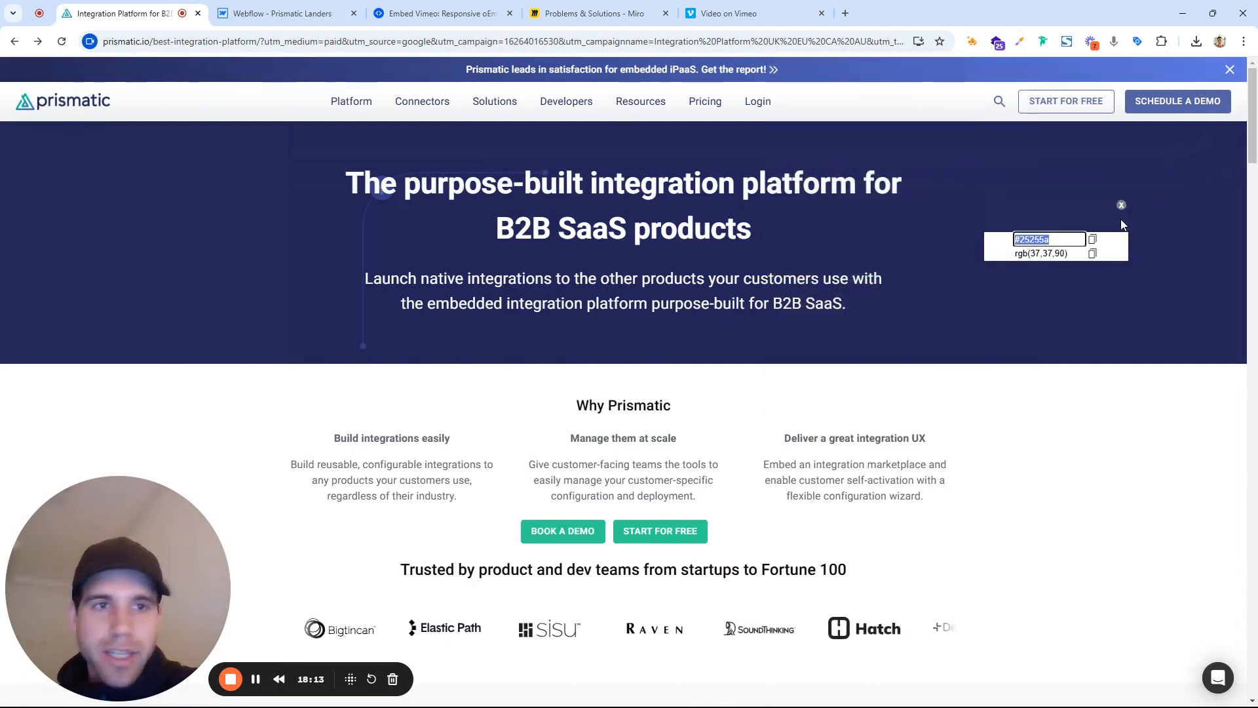
click(1121, 204)
Switch to the Webflow project and set the main brand colour variable to #25255a
click(282, 13)
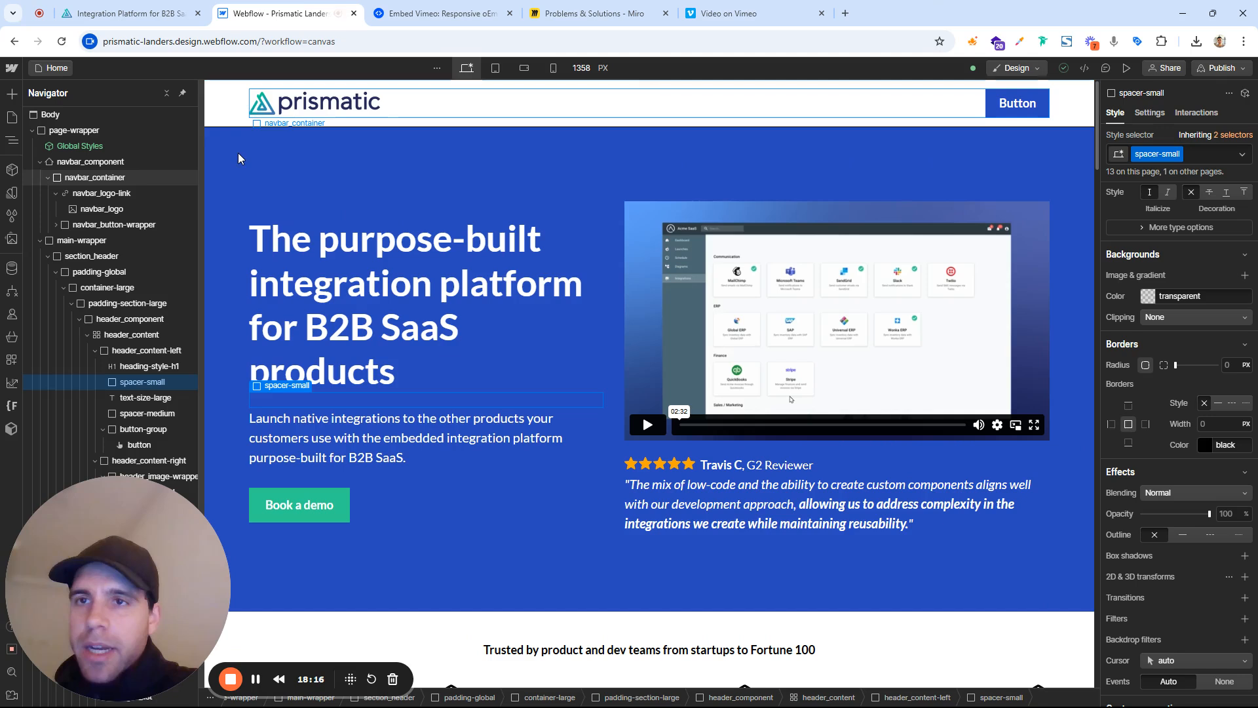
click(98, 255)
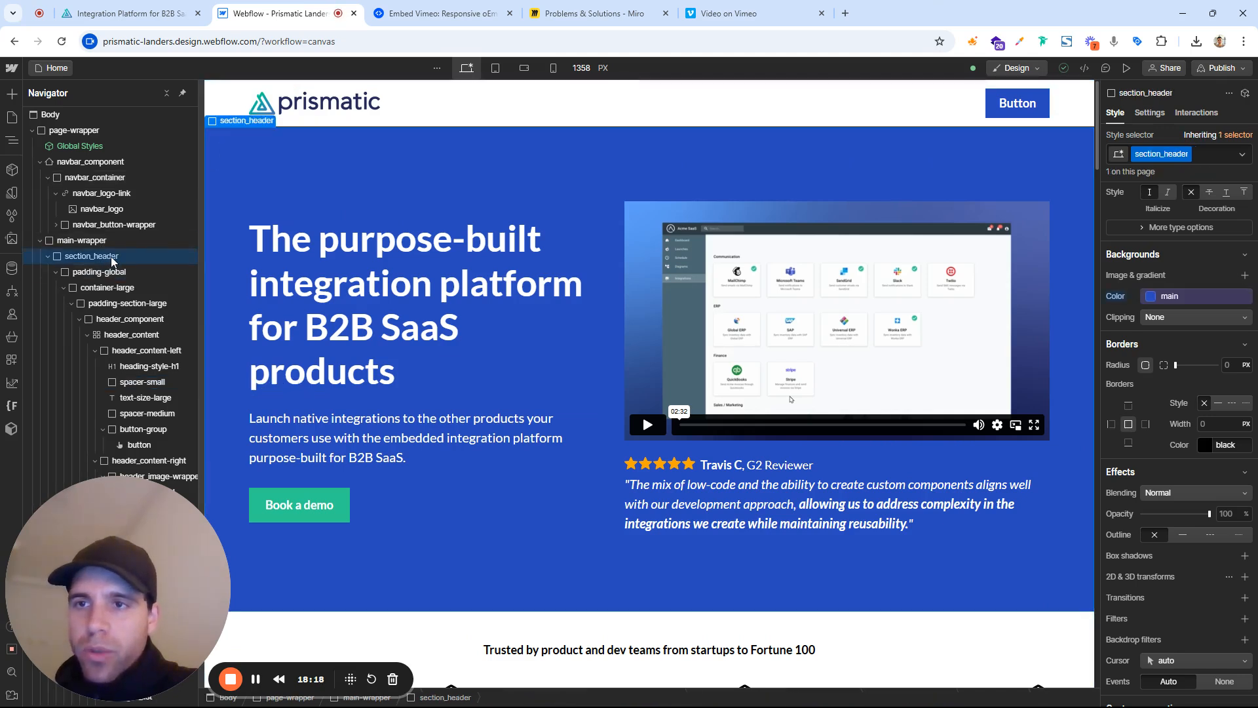
click(11, 195)
click(219, 201)
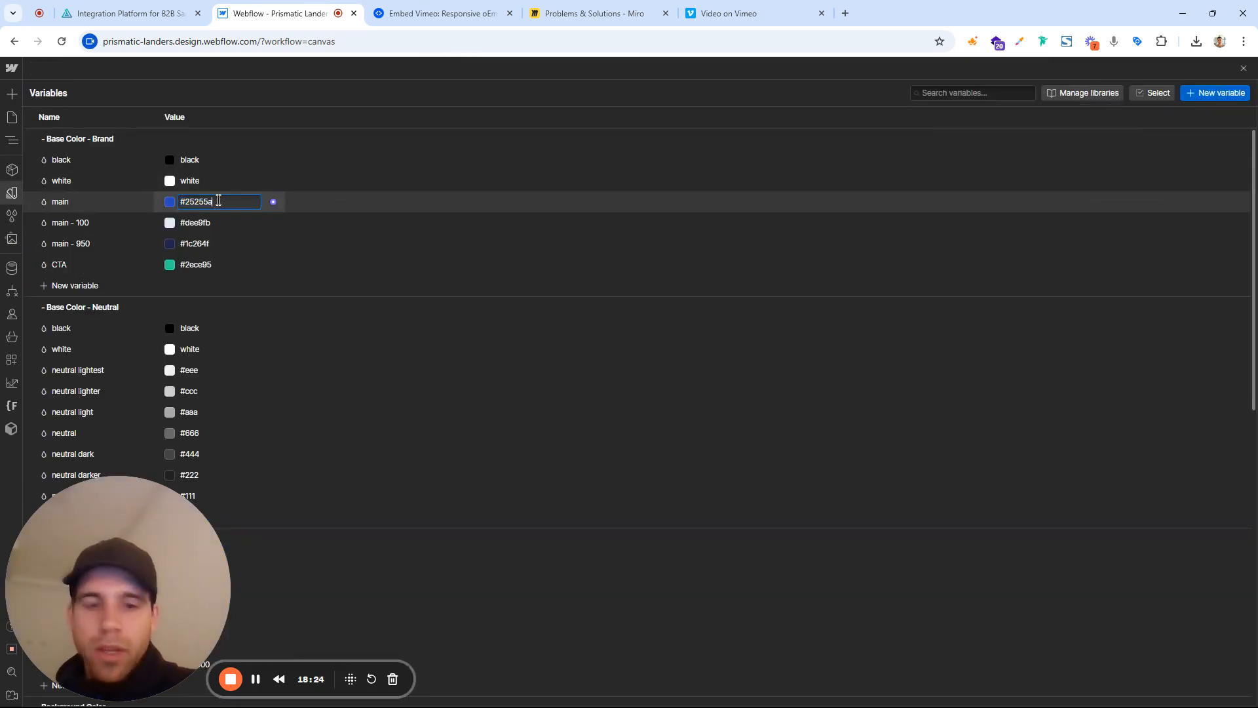
click(1243, 69)
Review the main colour across the landing page sections and inspect the brand colour variables
scroll(427, 255, down, 3)
scroll(429, 261, up, 3)
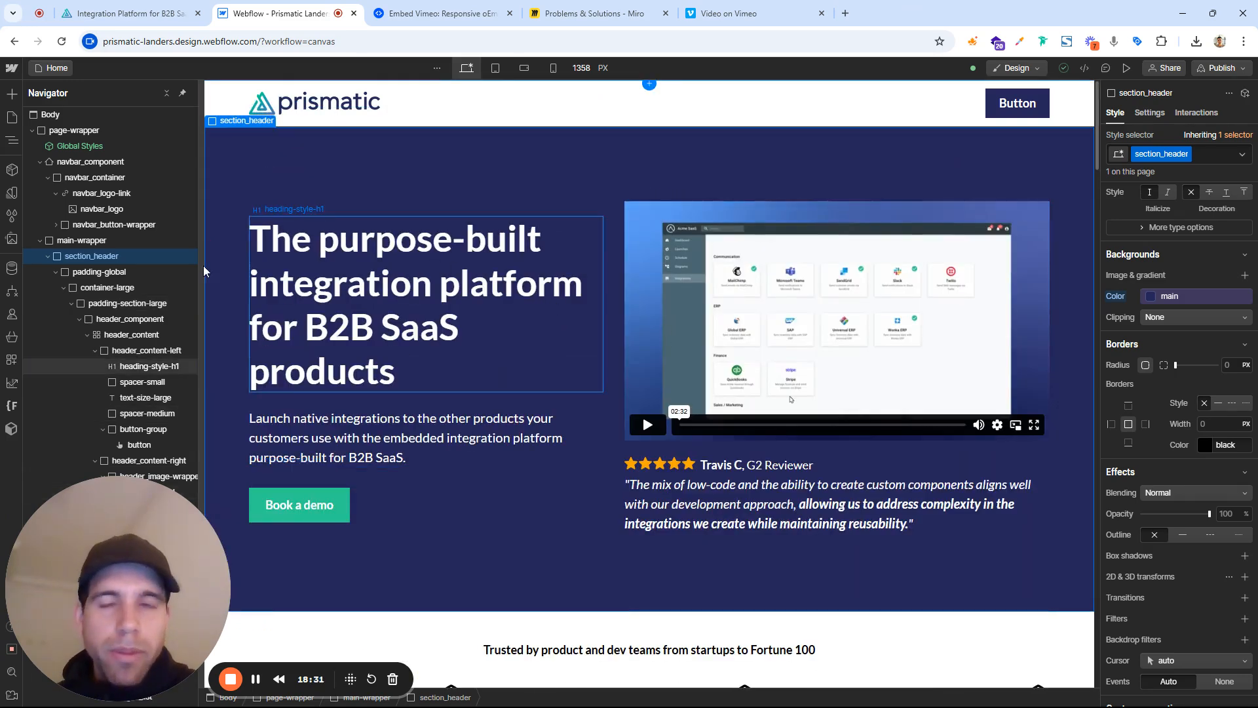
click(12, 217)
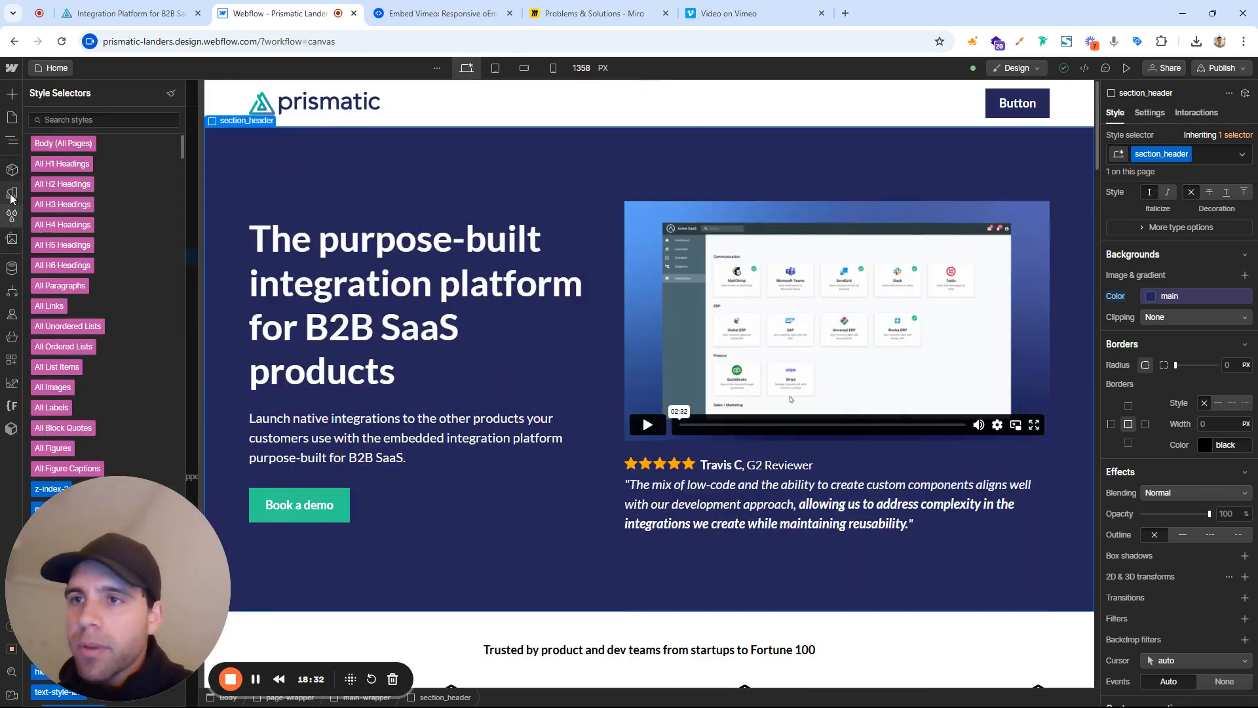
click(12, 192)
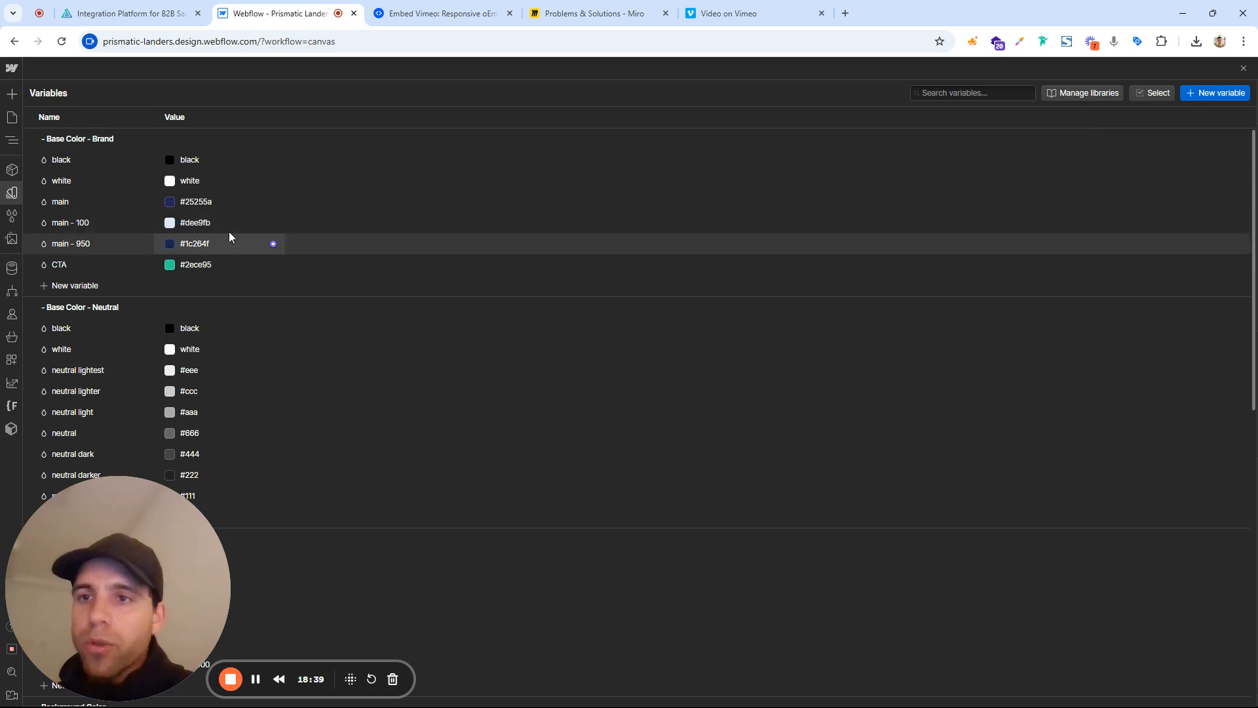
click(1243, 69)
scroll(721, 295, down, 10)
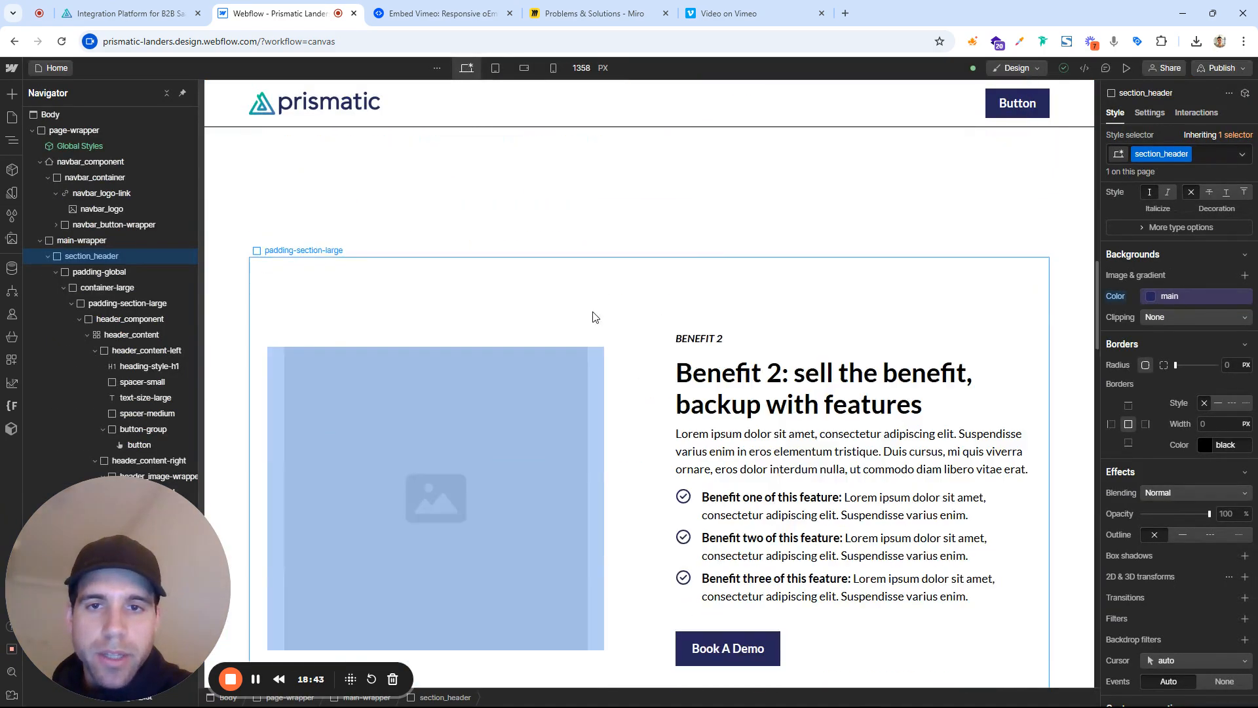
scroll(594, 293, down, 10)
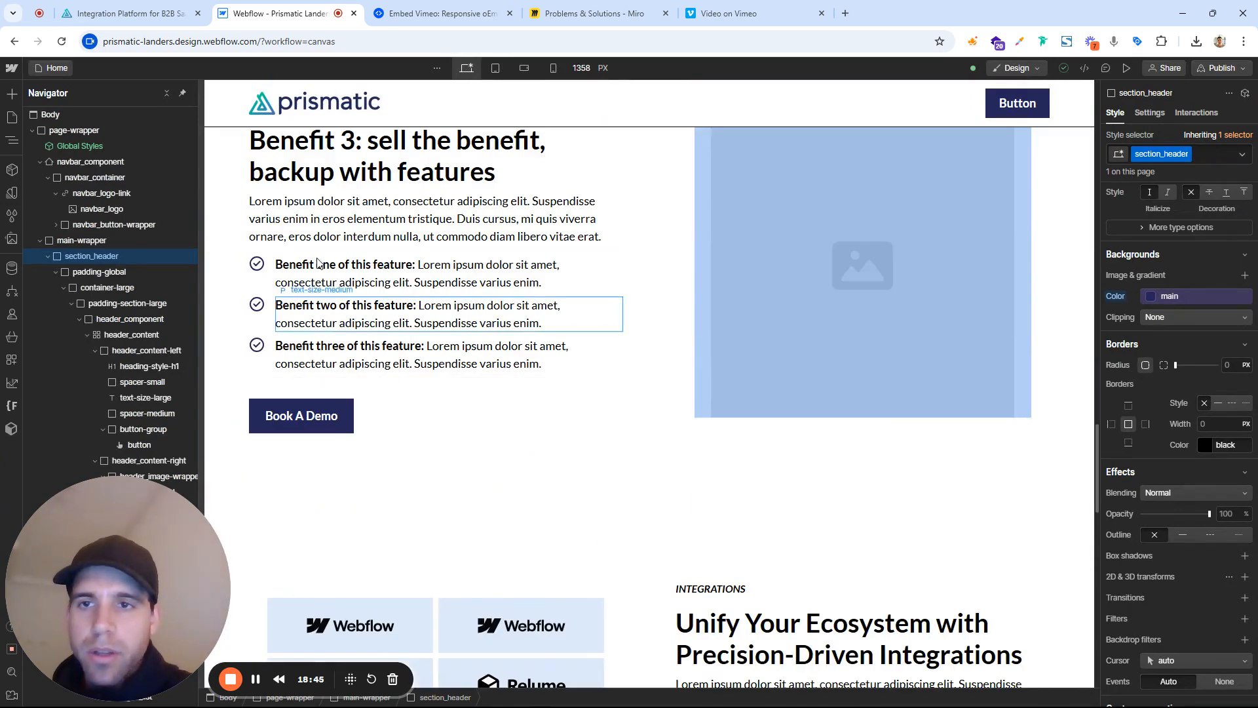
scroll(256, 269, down, 15)
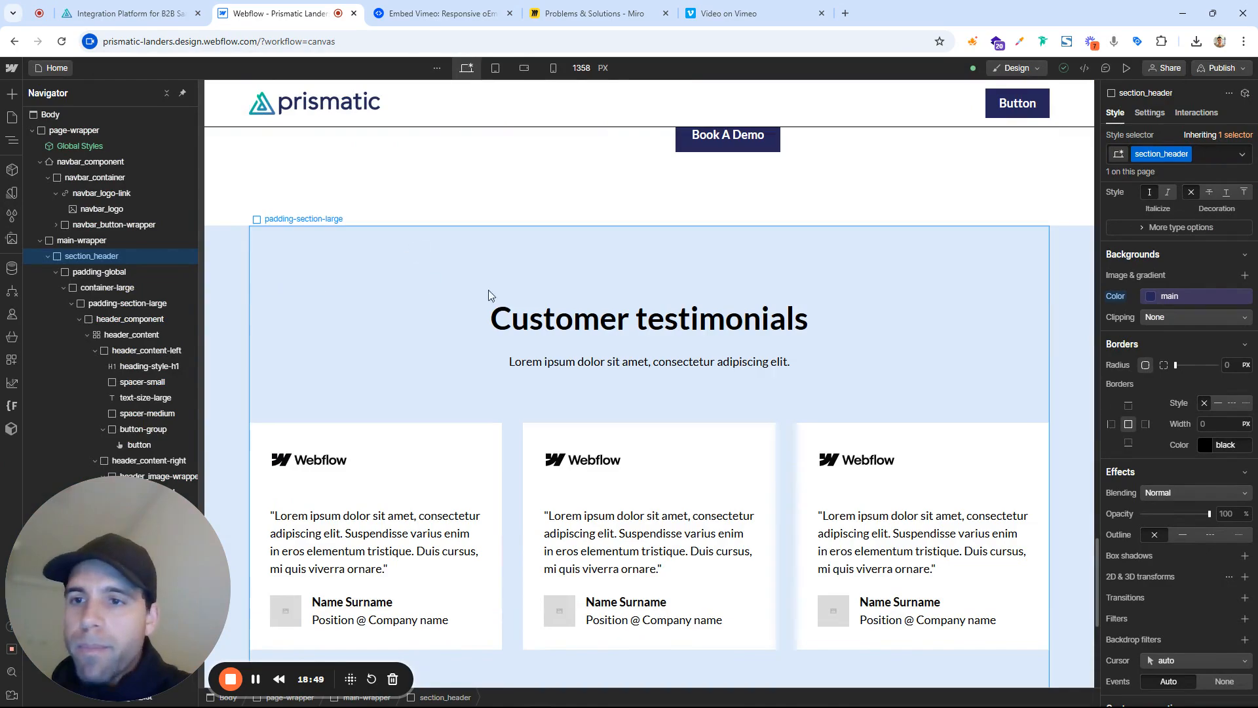
scroll(427, 281, up, 15)
drag(1096, 430, 875, 35)
Open uicolors.app in a new browser tab beside the Webflow one and generate a colour scale from #25255a
click(844, 13)
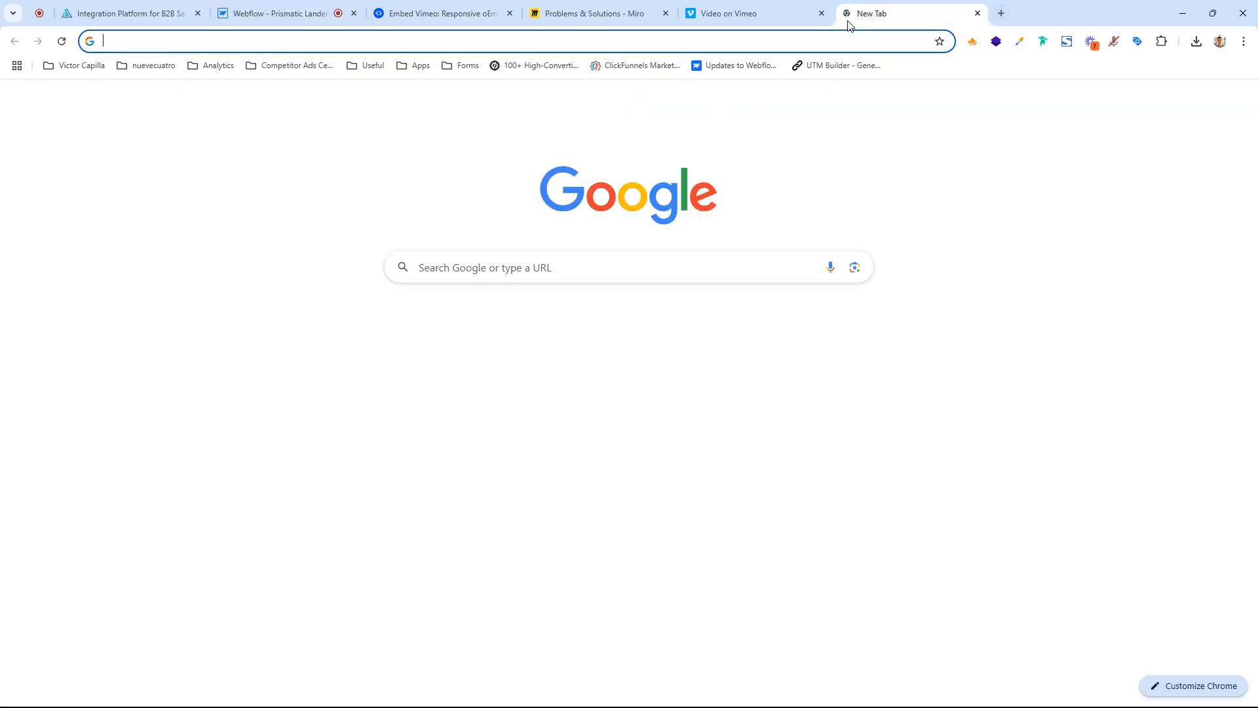
text(uicolors.app)
key(Return)
drag(879, 3, 289, 11)
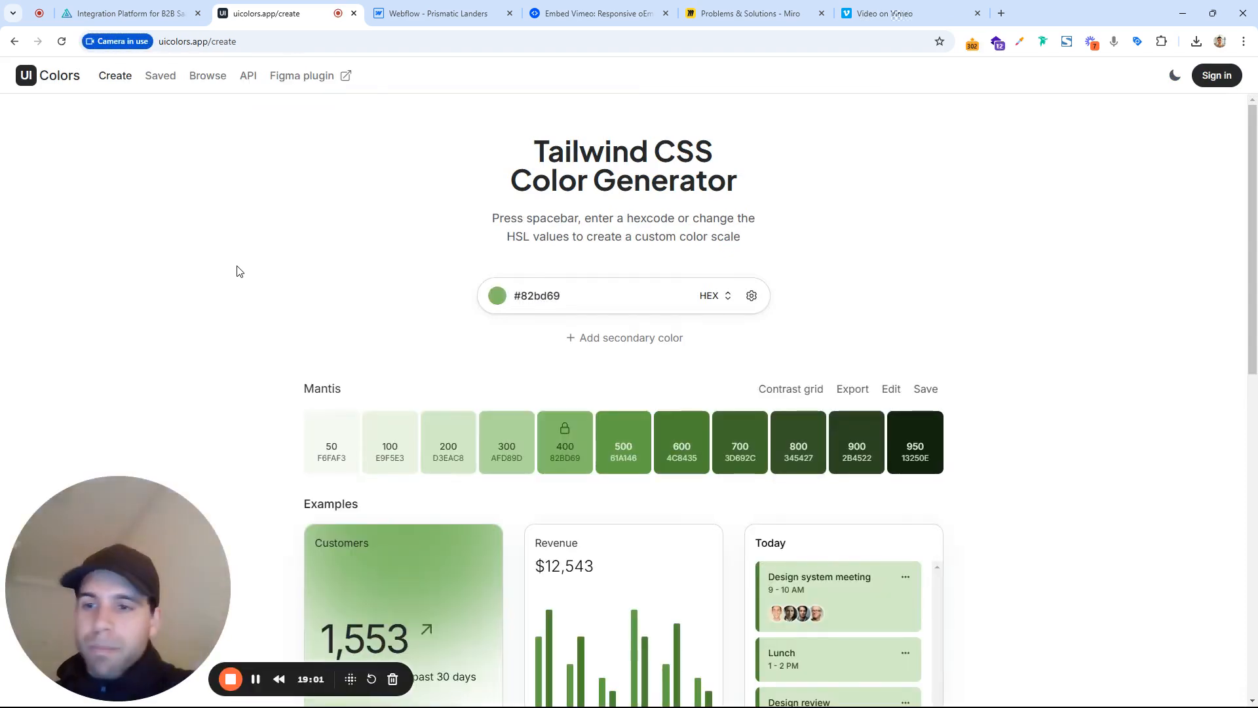
click(568, 295)
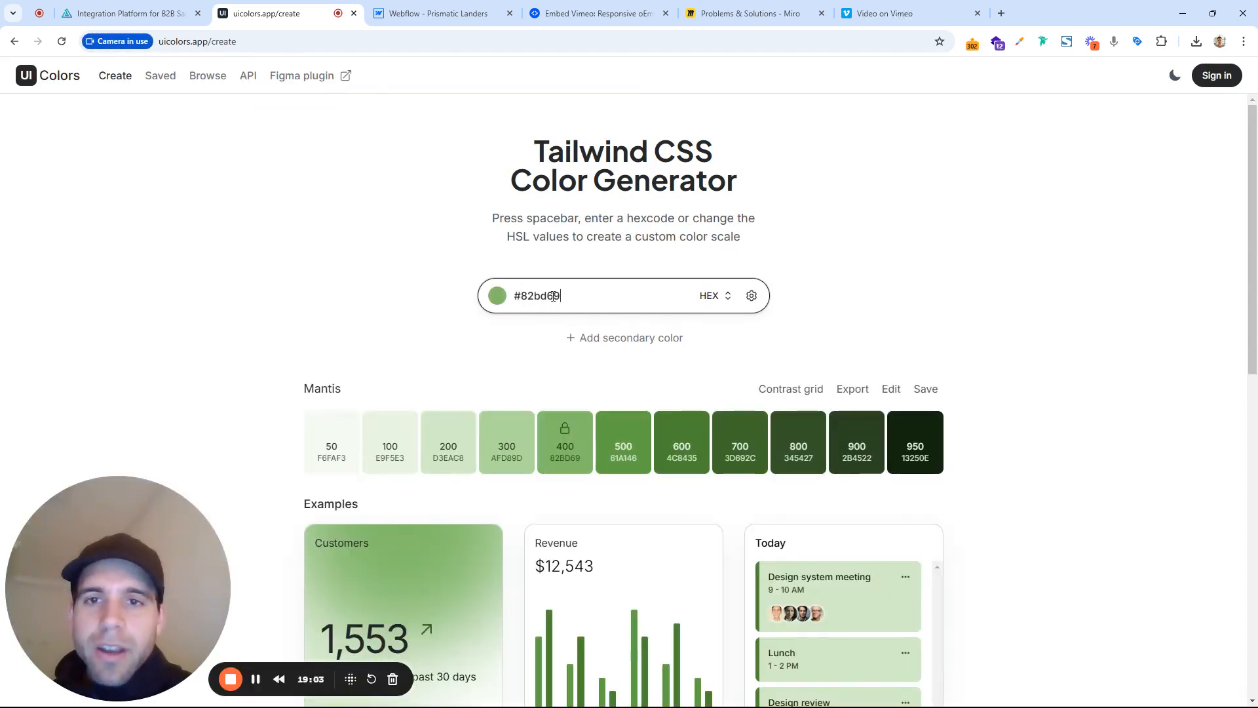
key(ctrl+a)
key(ctrl+v)
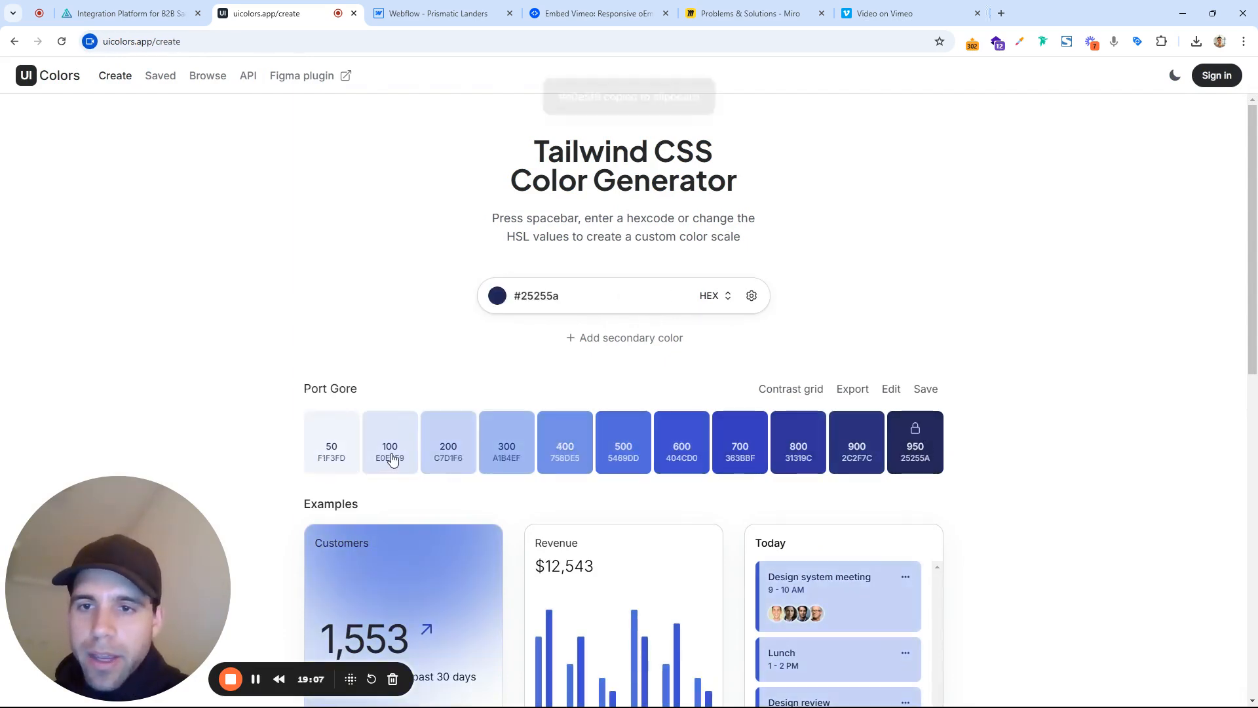
Switch back to Webflow and set the main - 100 variable to the generated 100 shade, #e0e5f9
click(125, 13)
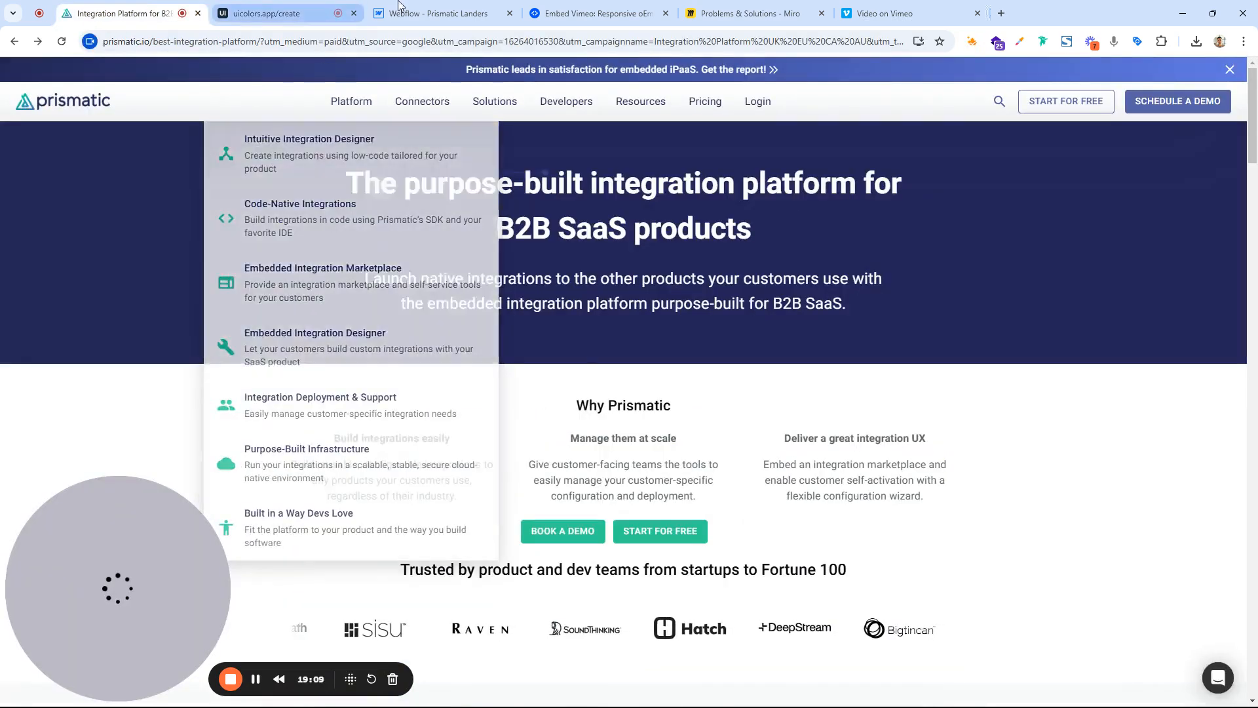
click(406, 13)
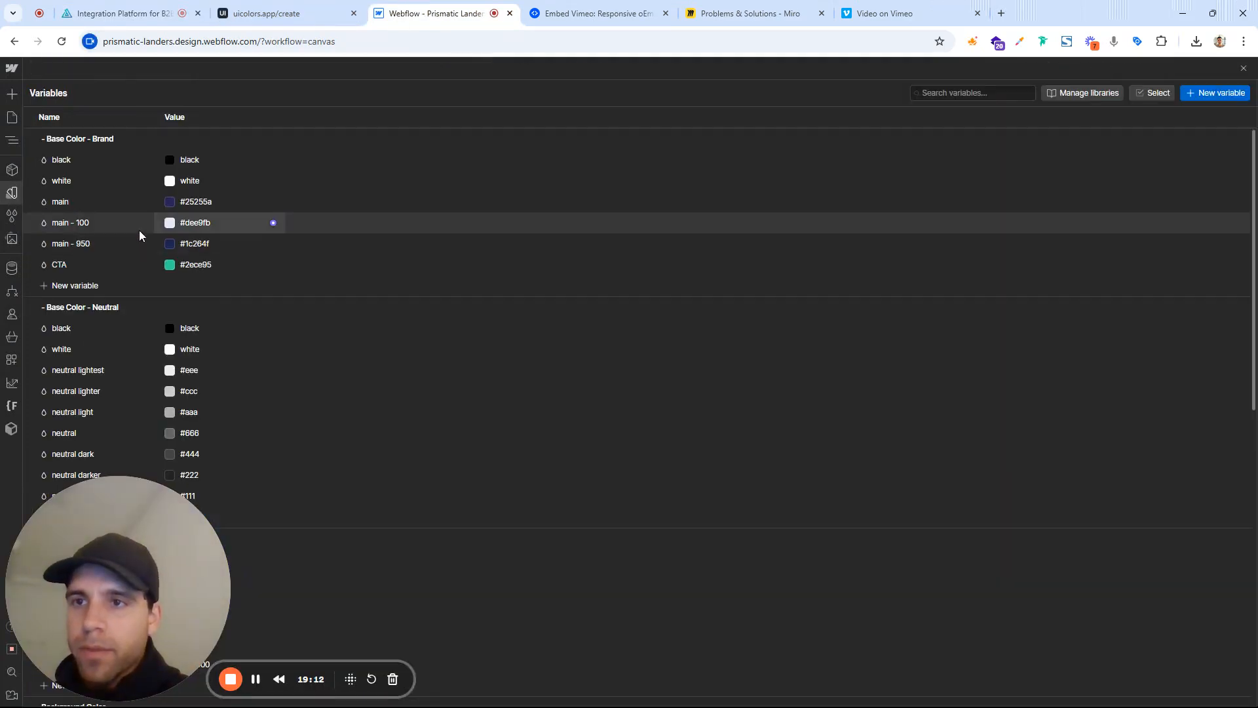
click(200, 223)
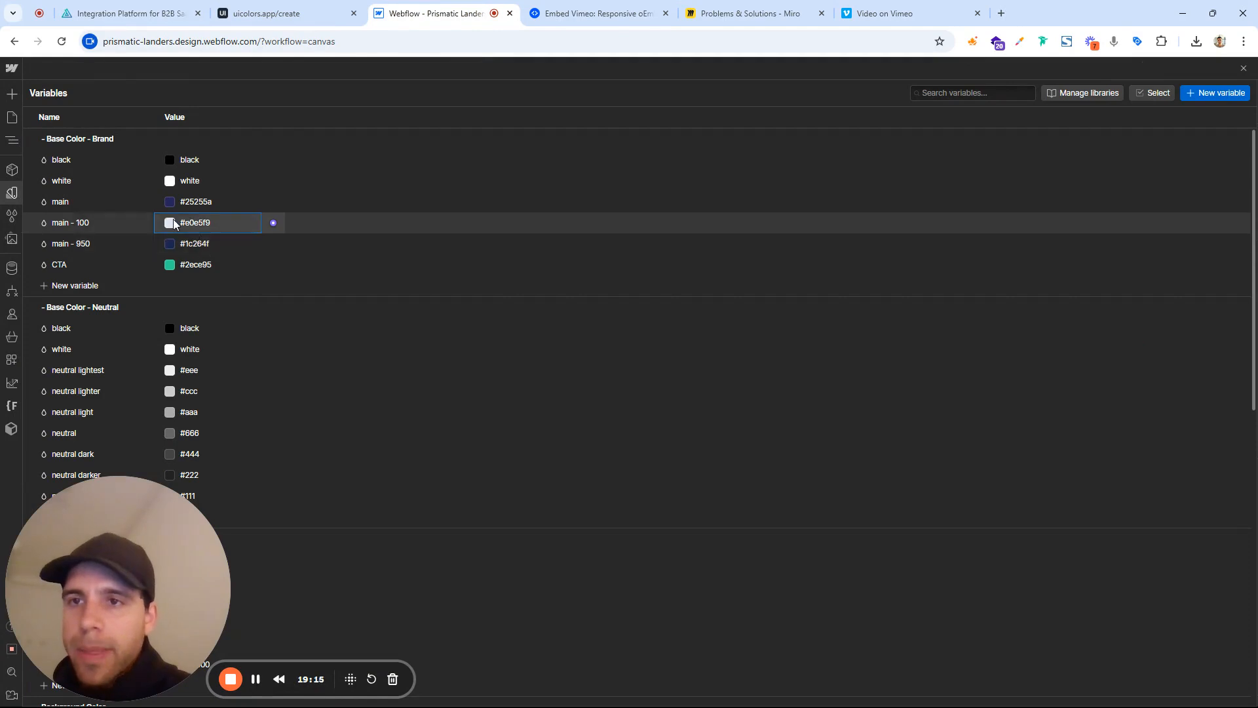
Copy the main variable's value #25255a into the main - 950 variable and close the variables view
click(203, 202)
key(ctrl+a)
key(ctrl+c)
click(202, 244)
key(ctrl+v)
click(293, 8)
click(464, 10)
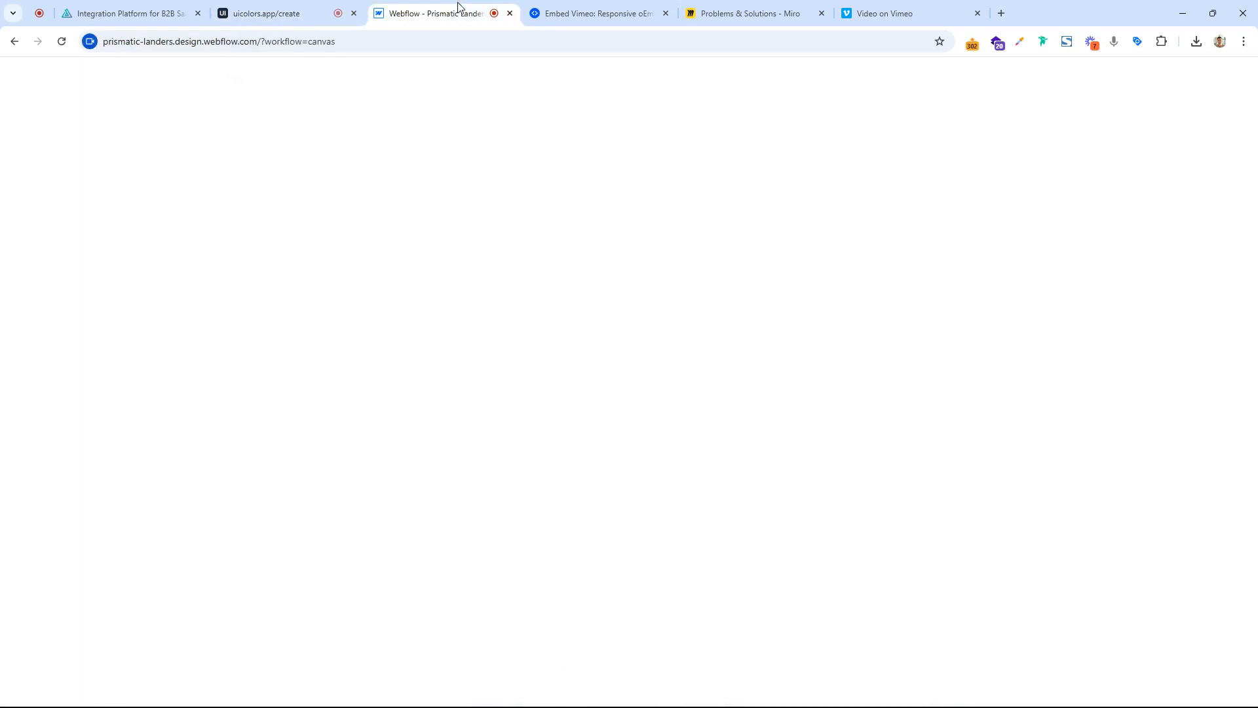
click(1243, 69)
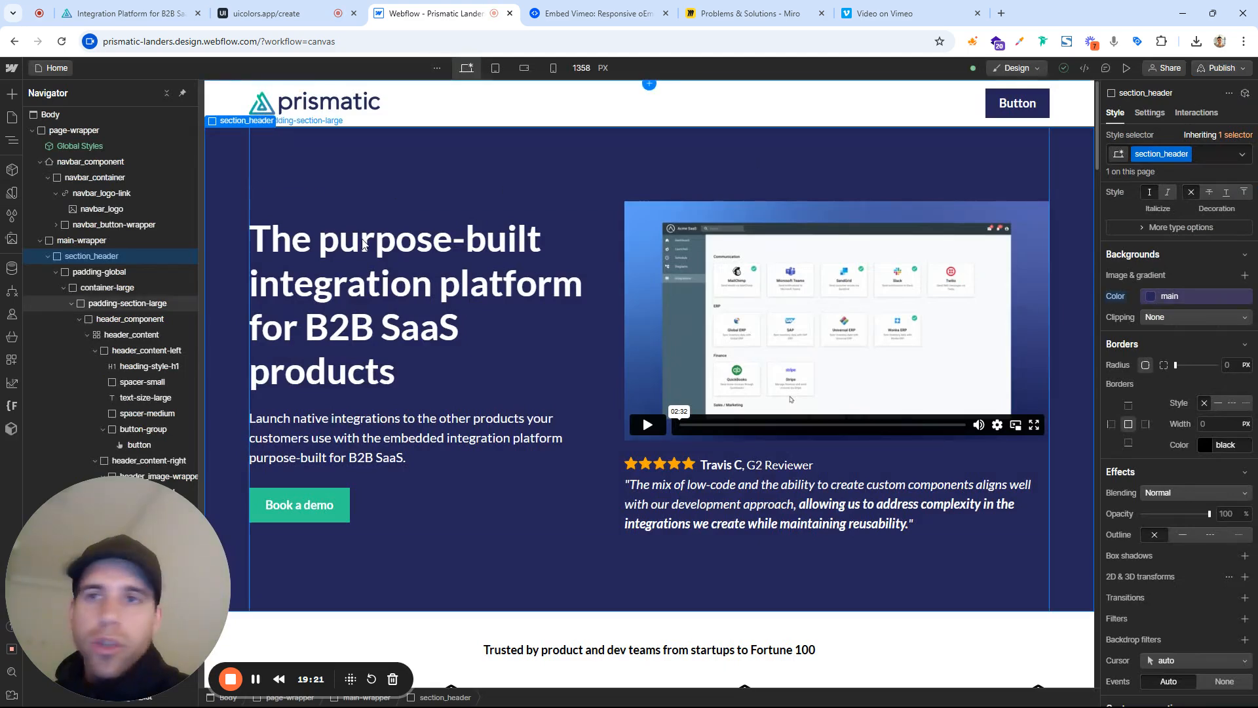
Check the generated colour scale once more against the hero section and close the UI Colors page
click(282, 14)
click(414, 9)
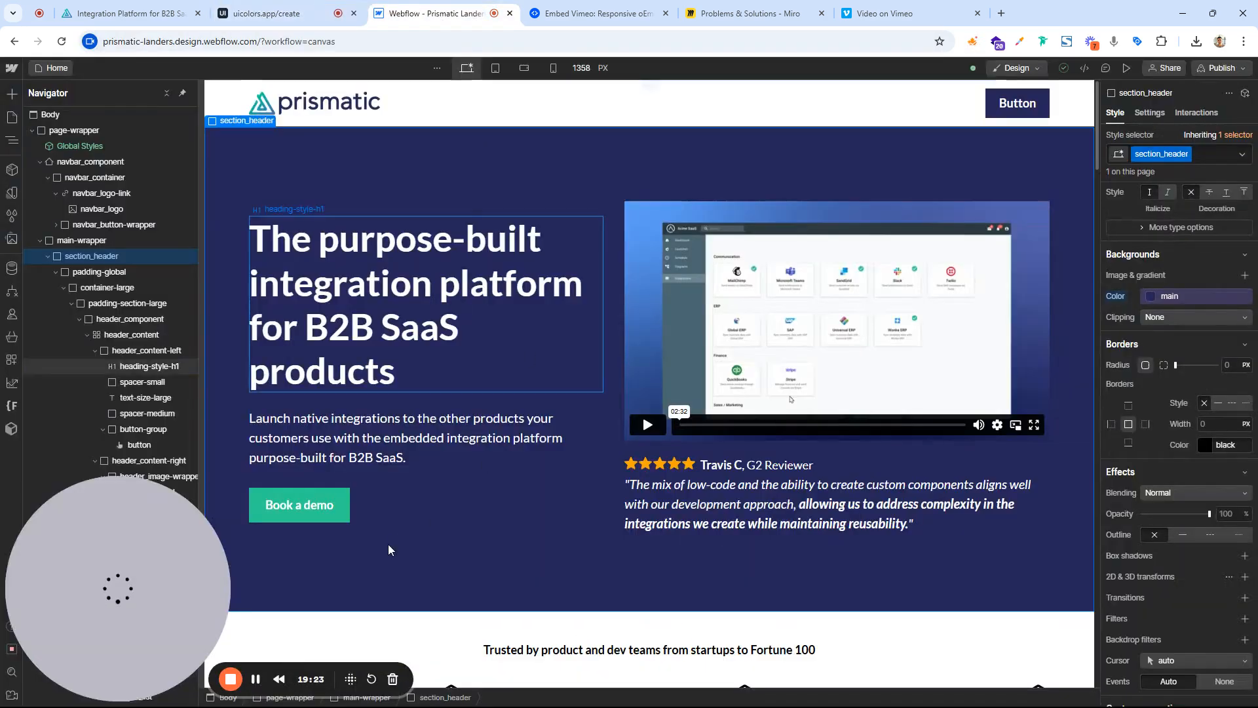
click(236, 6)
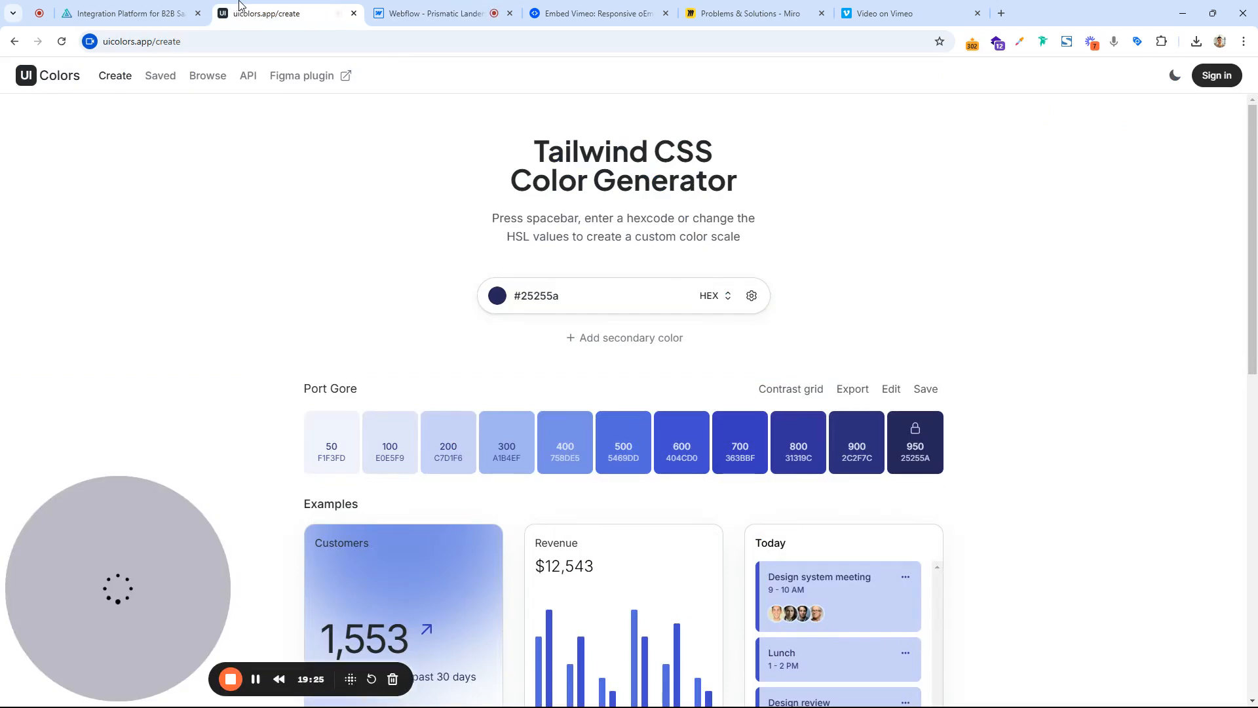
click(354, 13)
Compare the hero with the live Prismatic page and duplicate the Book a demo button in its button group
click(125, 13)
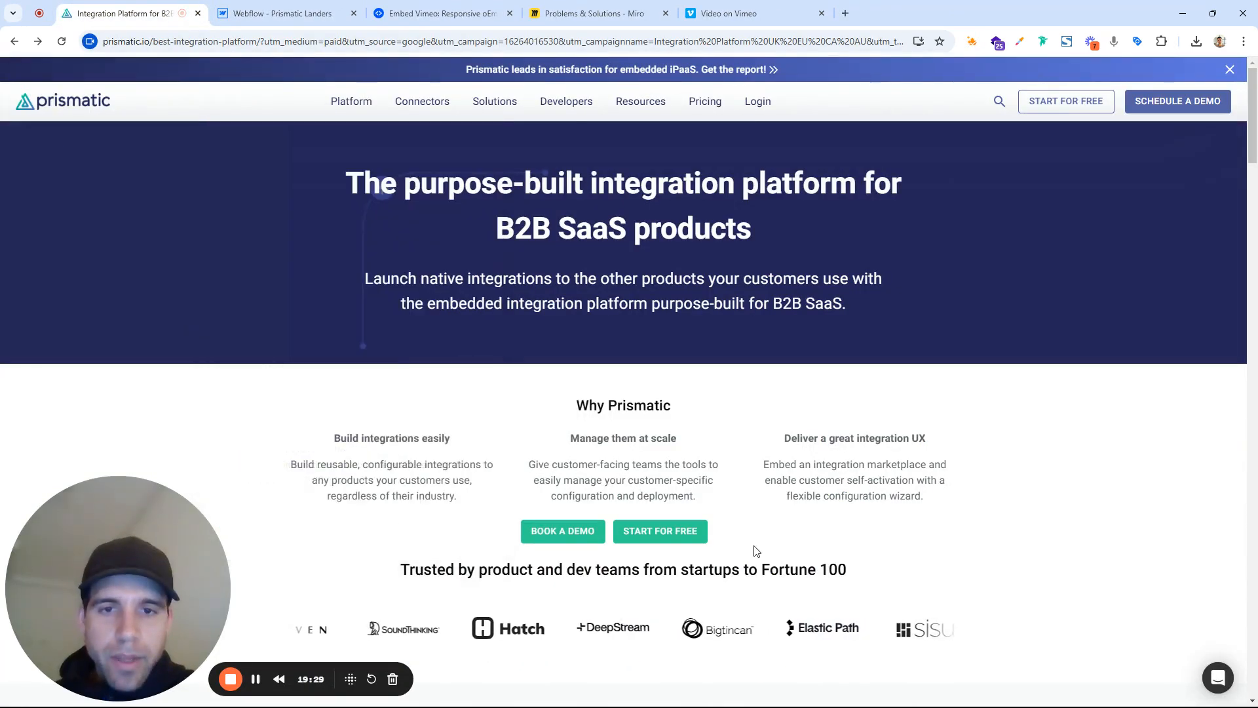
click(293, 18)
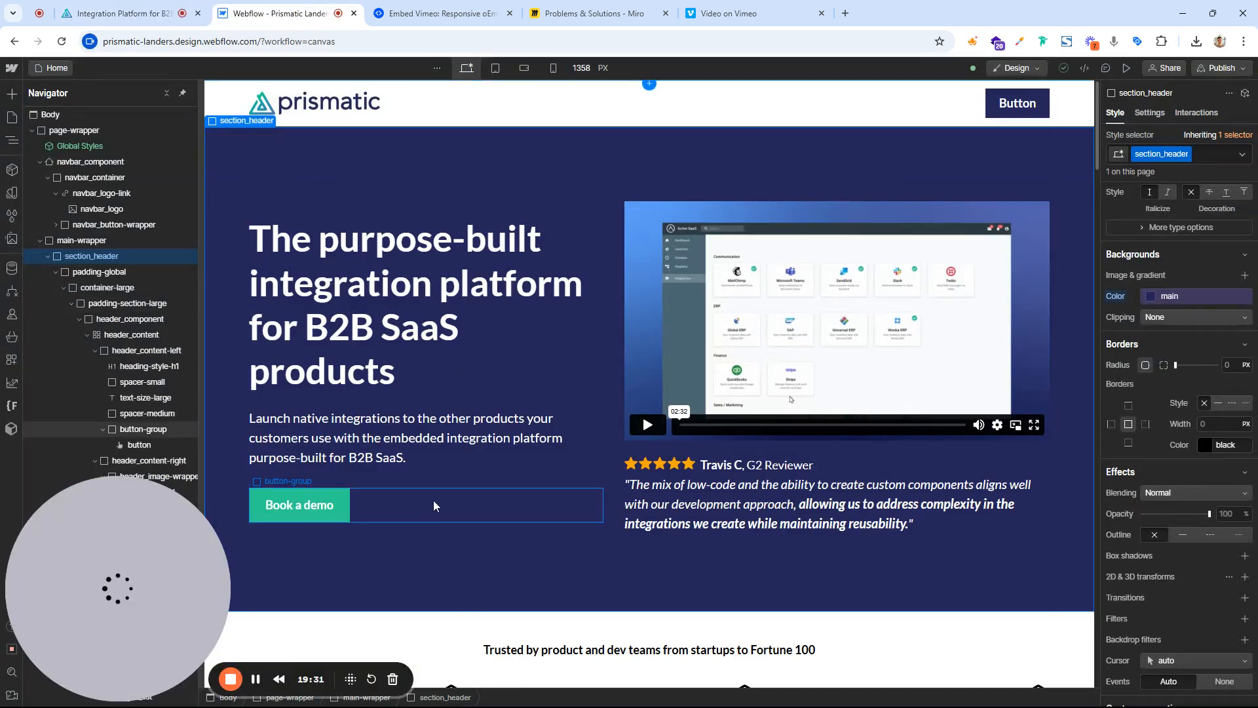
click(415, 498)
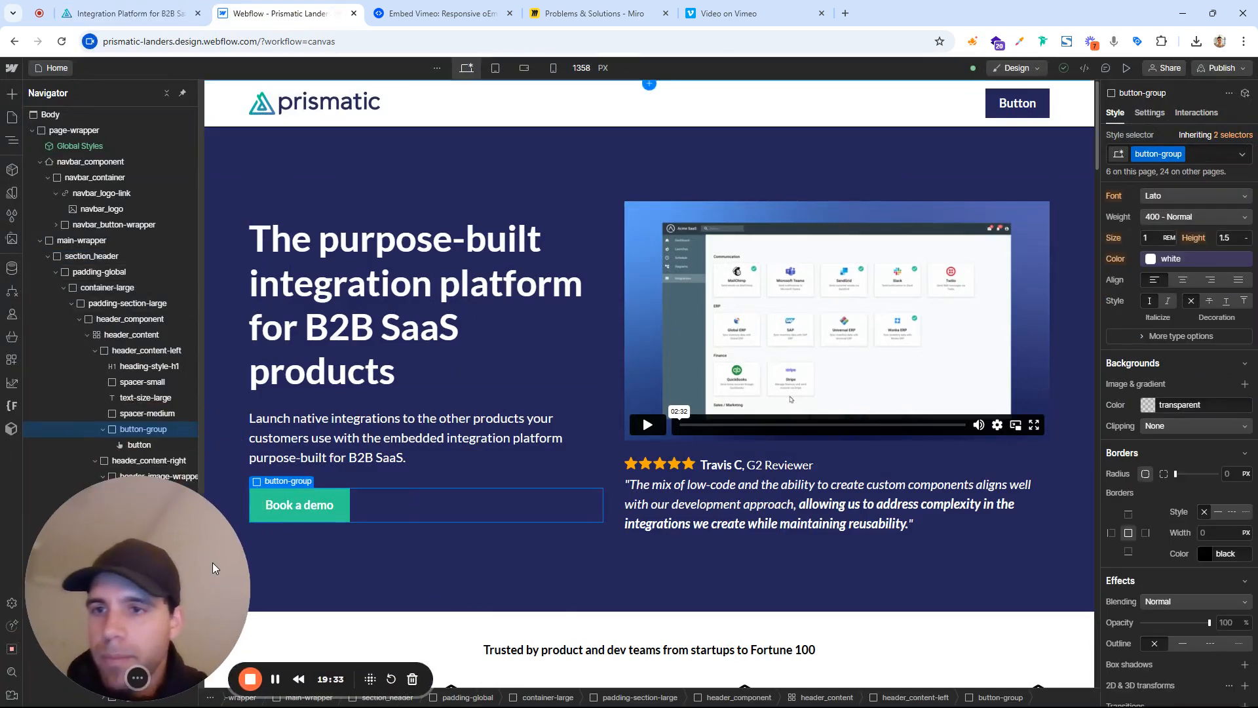
click(156, 447)
right_click(172, 441)
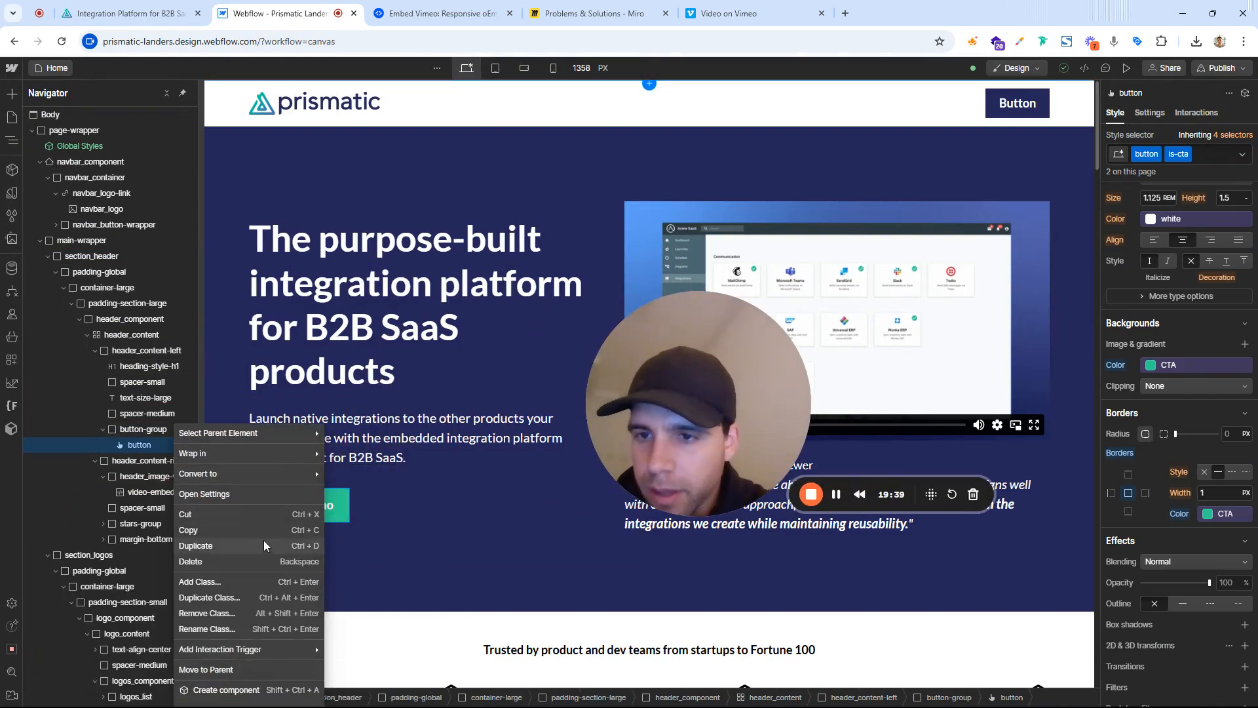
click(260, 542)
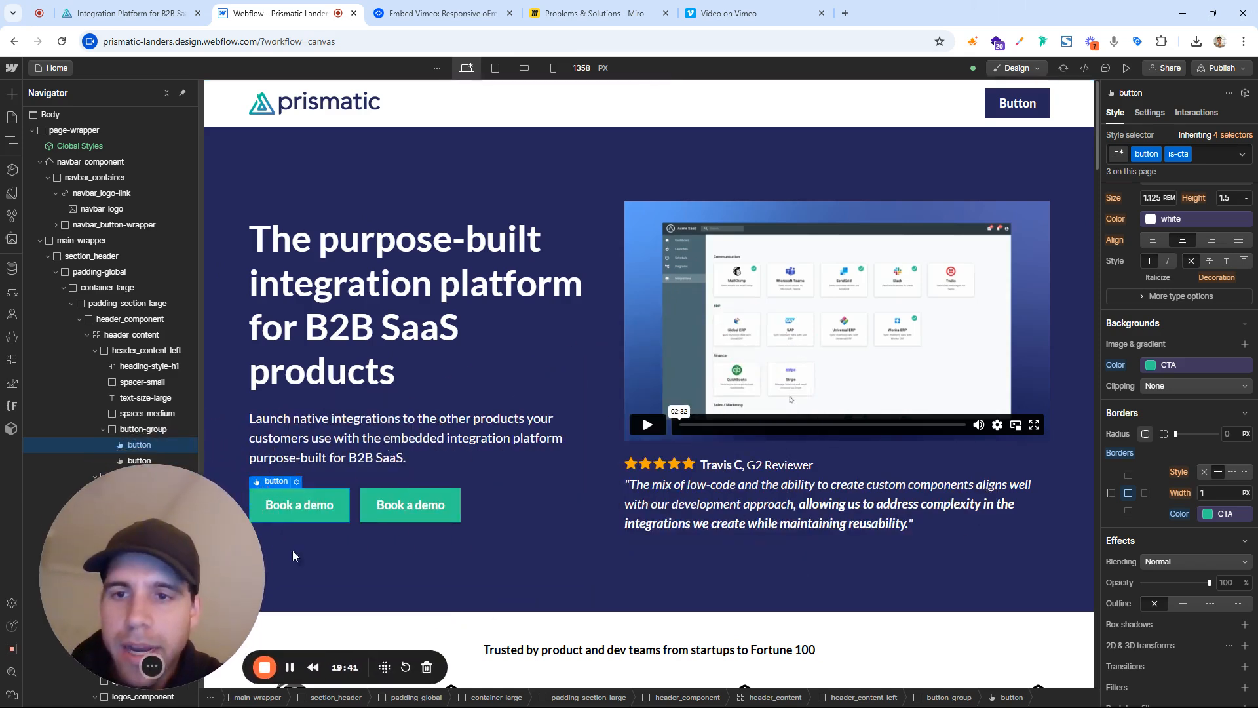
Remove the is-cta combo class from the second Book a demo button in the hero
click(398, 514)
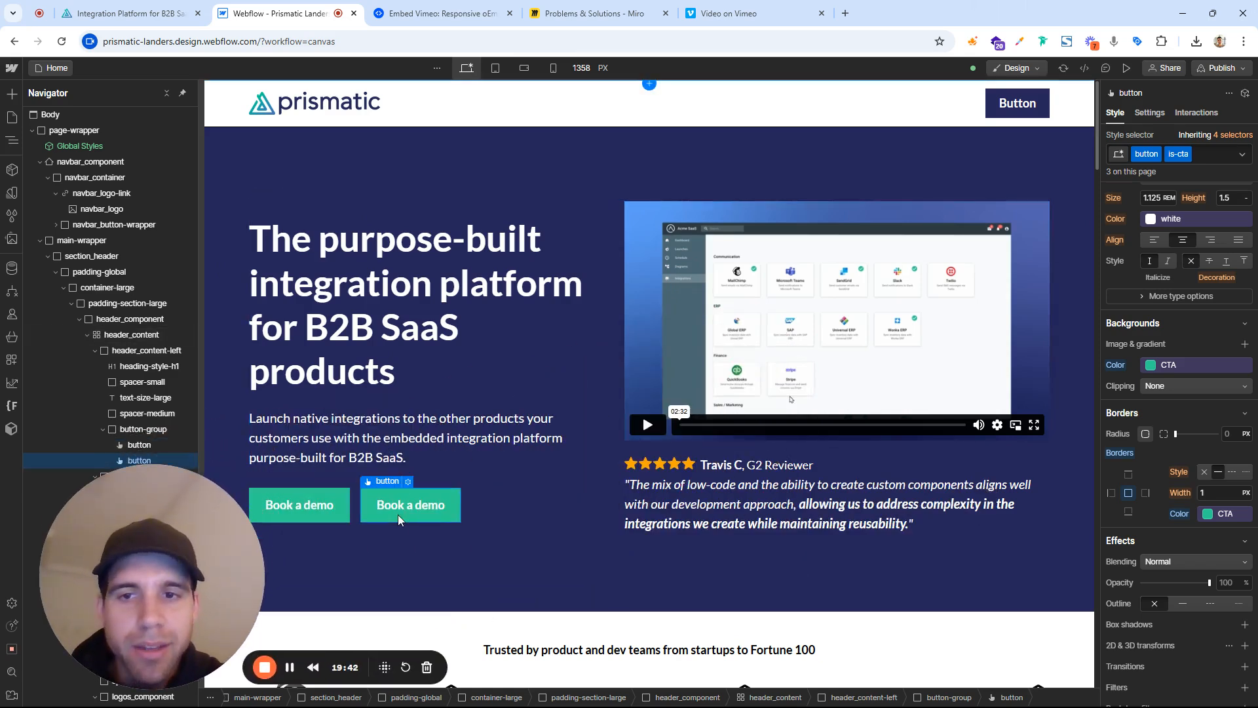
click(1206, 159)
key(BackSpace)
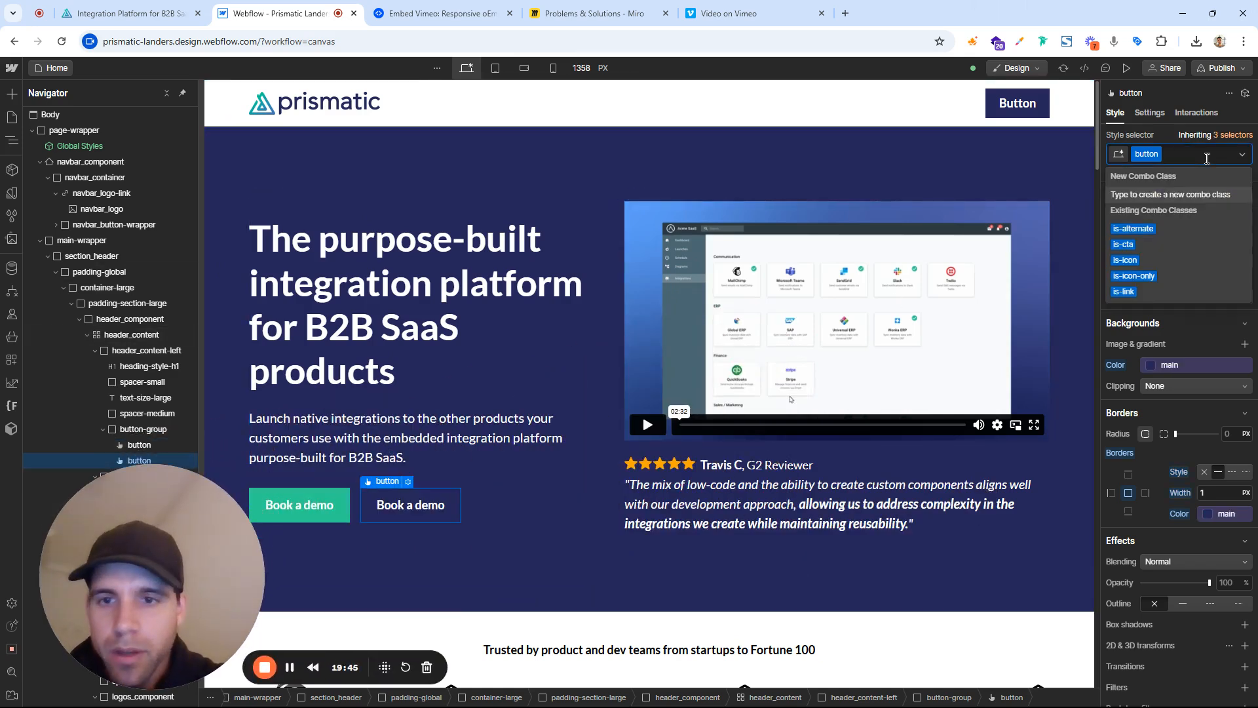
drag(198, 580, 167, 586)
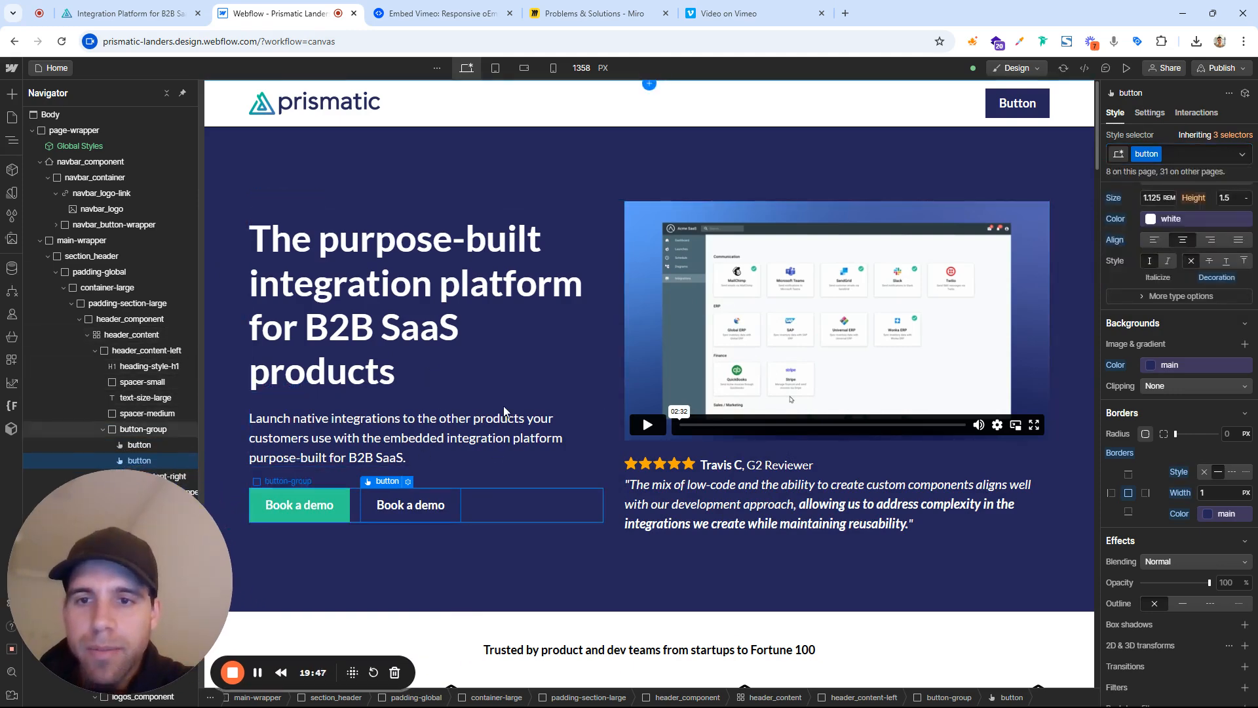
click(451, 446)
click(428, 510)
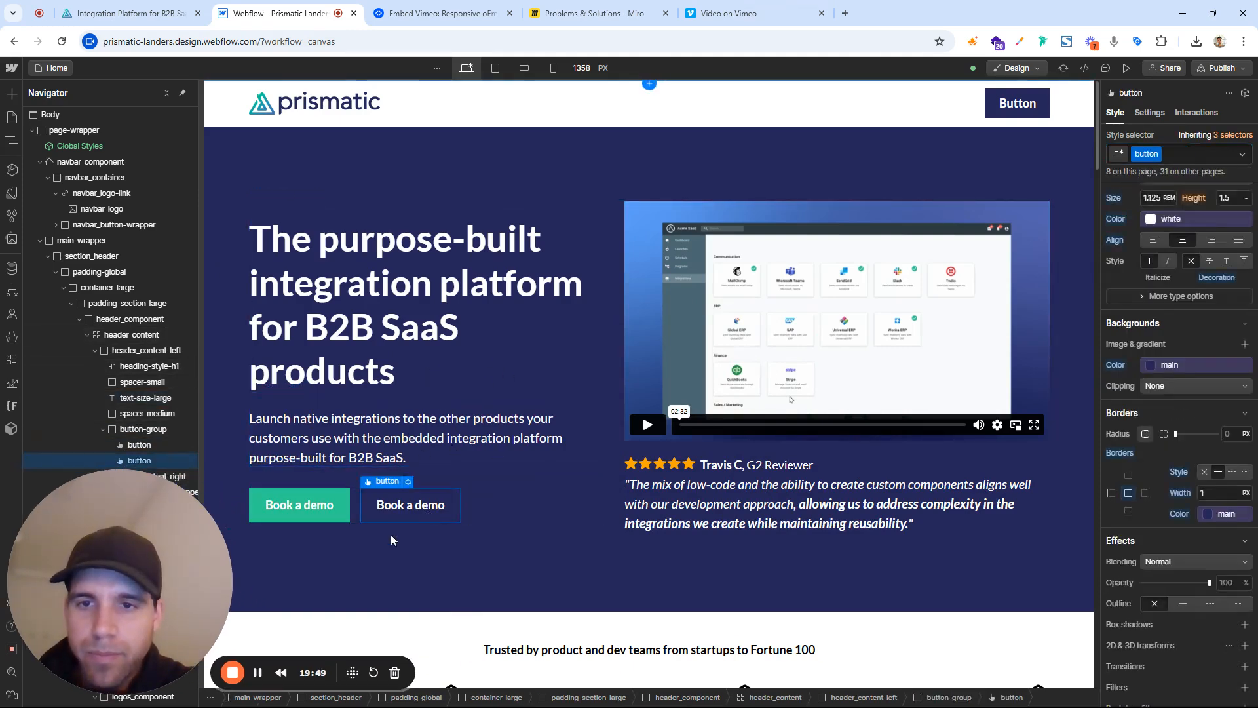
Check the button styles on the live Prismatic page and add the is-secondary combo class to the second hero button
click(125, 13)
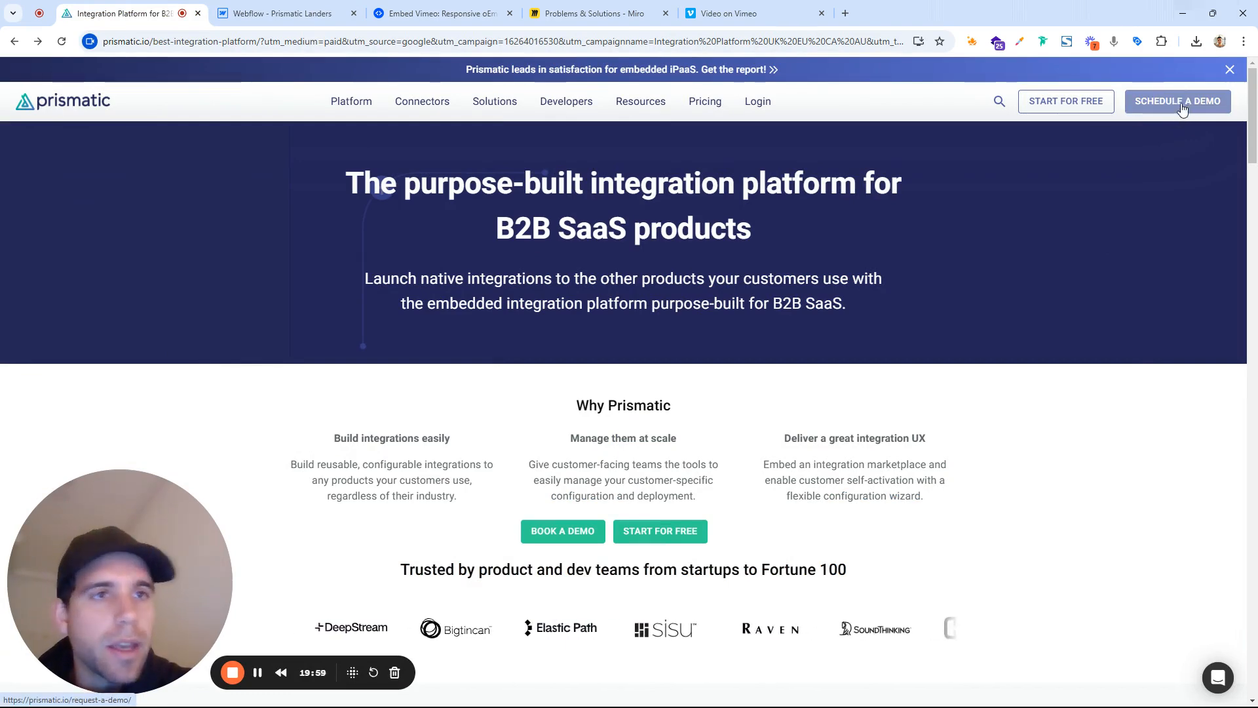
scroll(693, 400, down, 2)
key(ctrl+Tab)
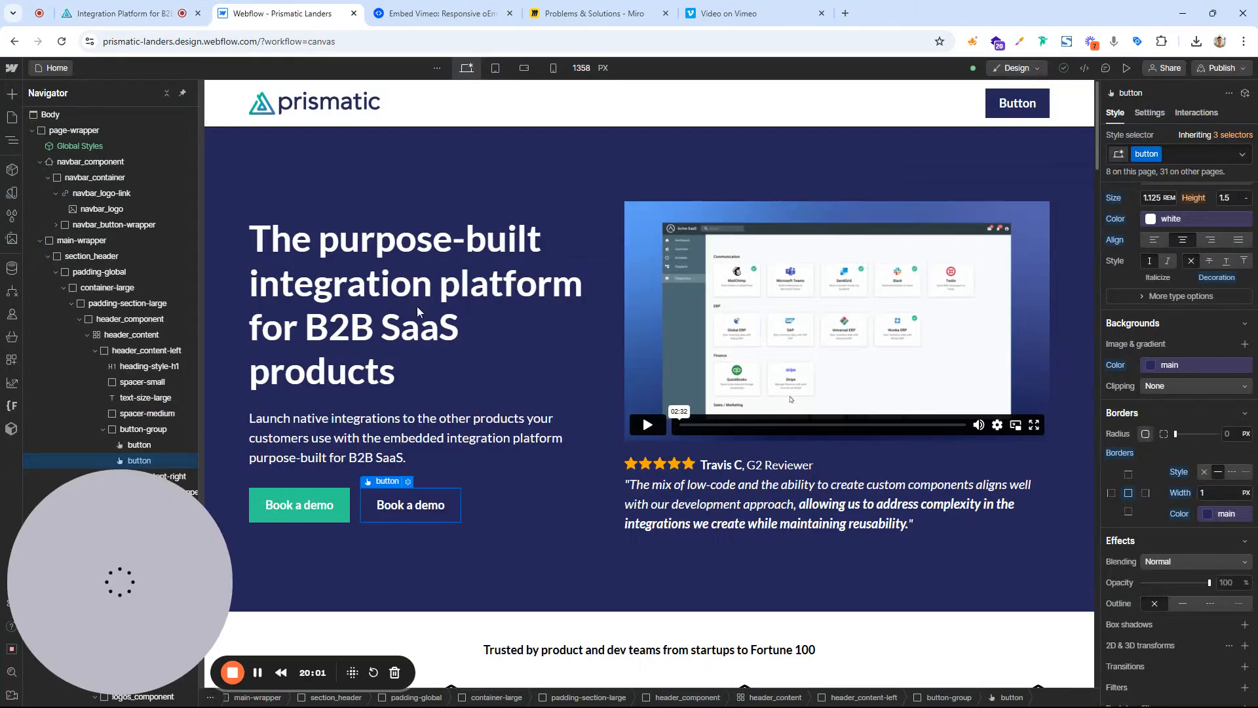
click(1199, 154)
text(is-)
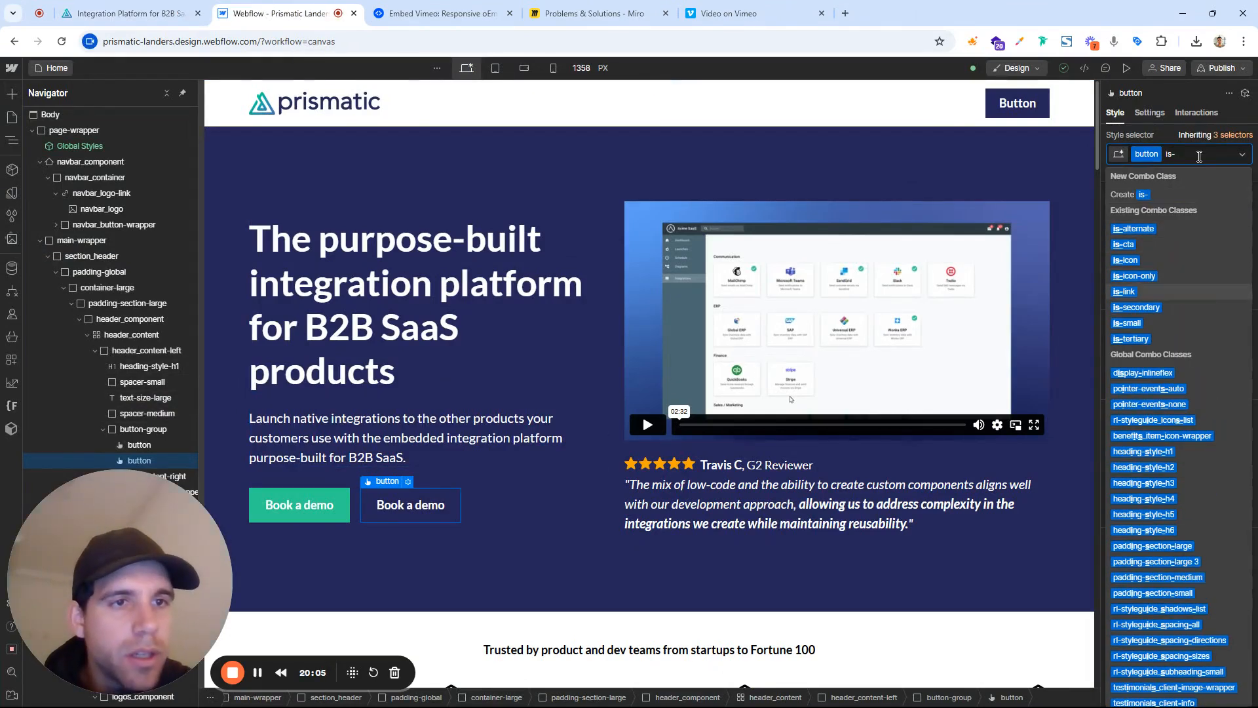
key(Return)
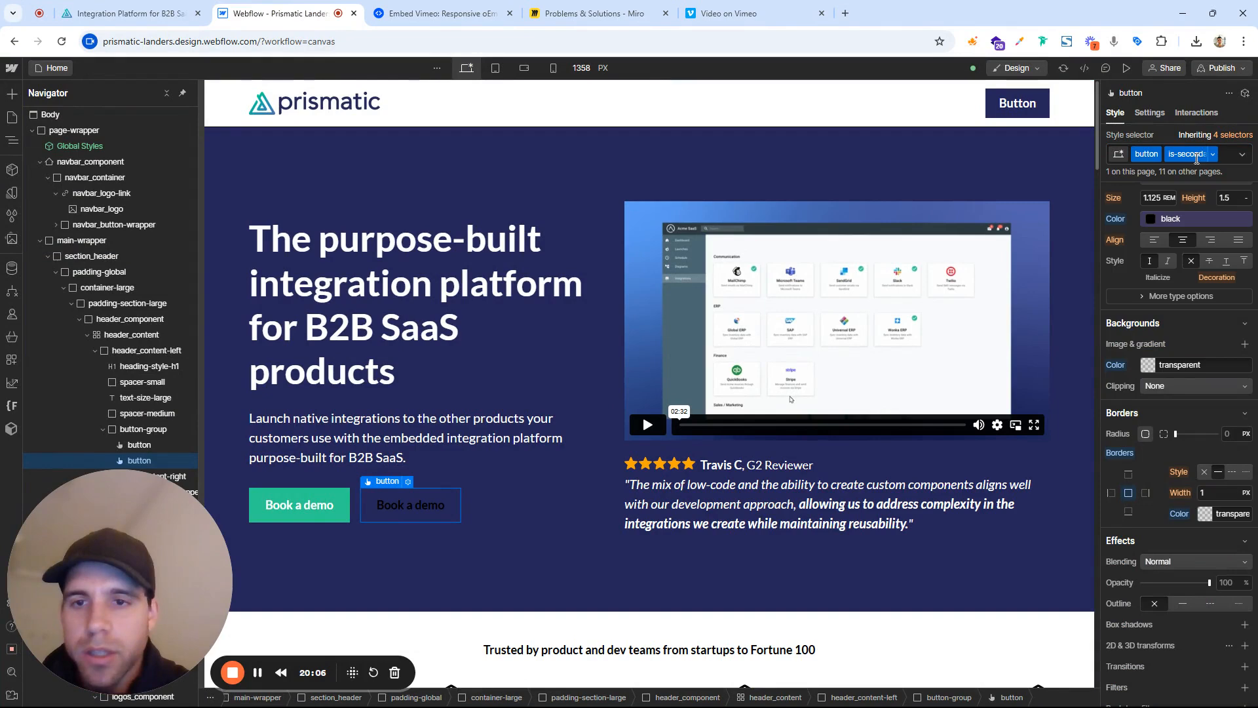
click(530, 351)
click(453, 503)
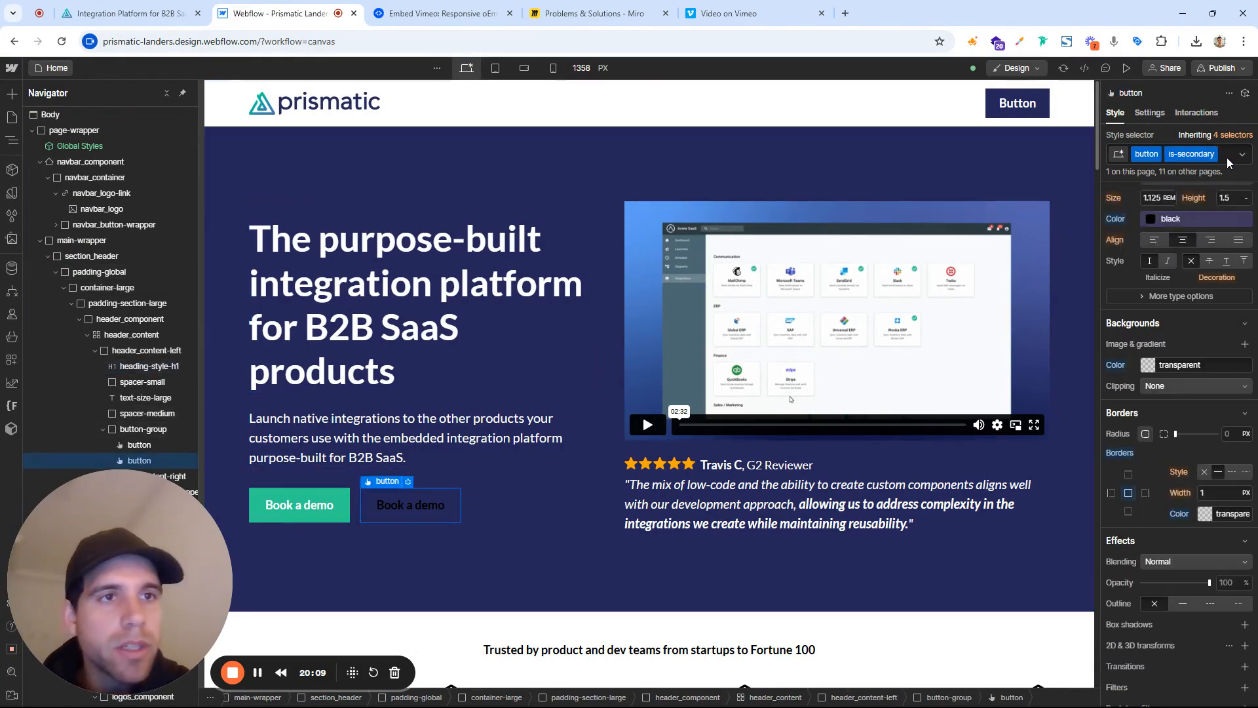
Replace the second hero button's is-secondary combo class with is-tertiary and preview the page
click(1227, 163)
key(BackSpace)
text(is-te)
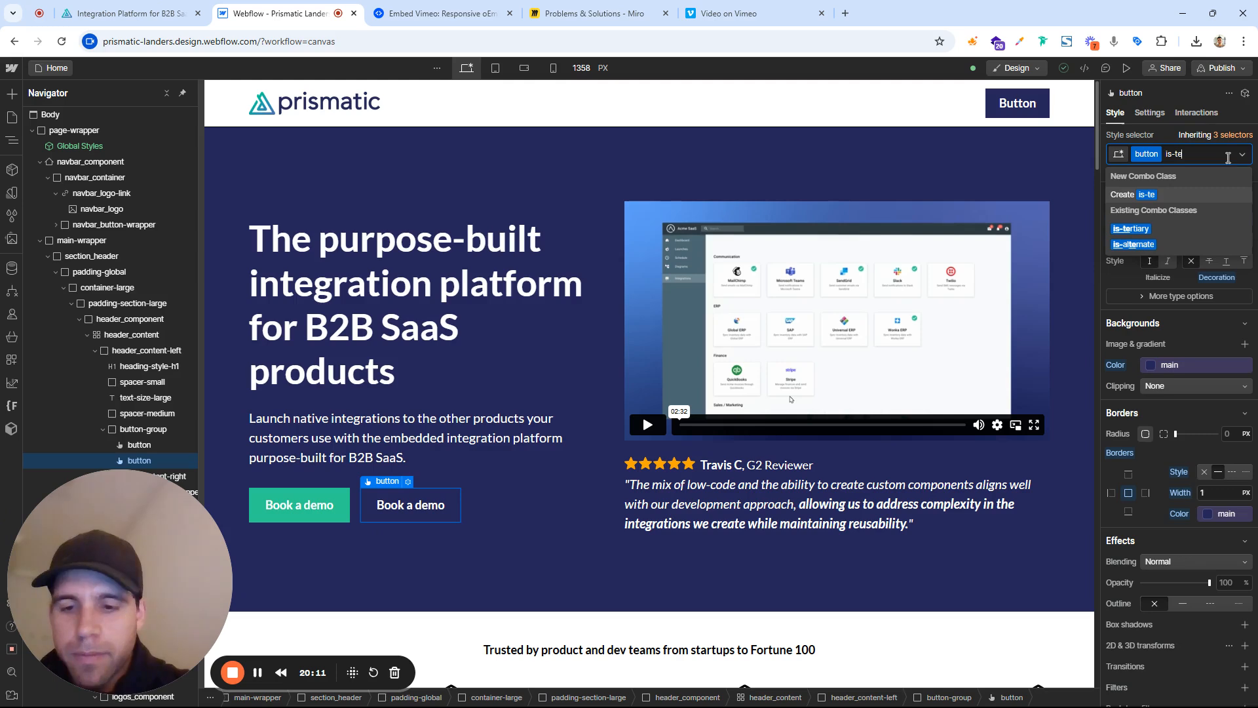
text(r)
key(Down)
key(Return)
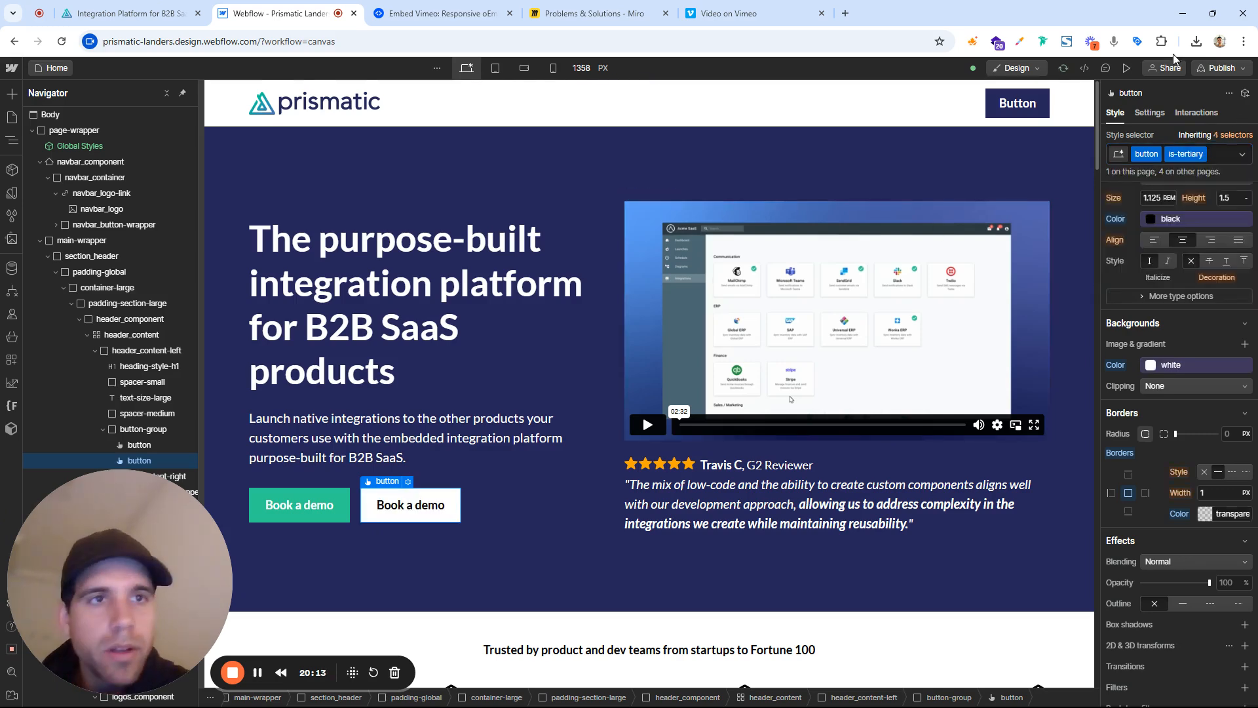
click(1124, 70)
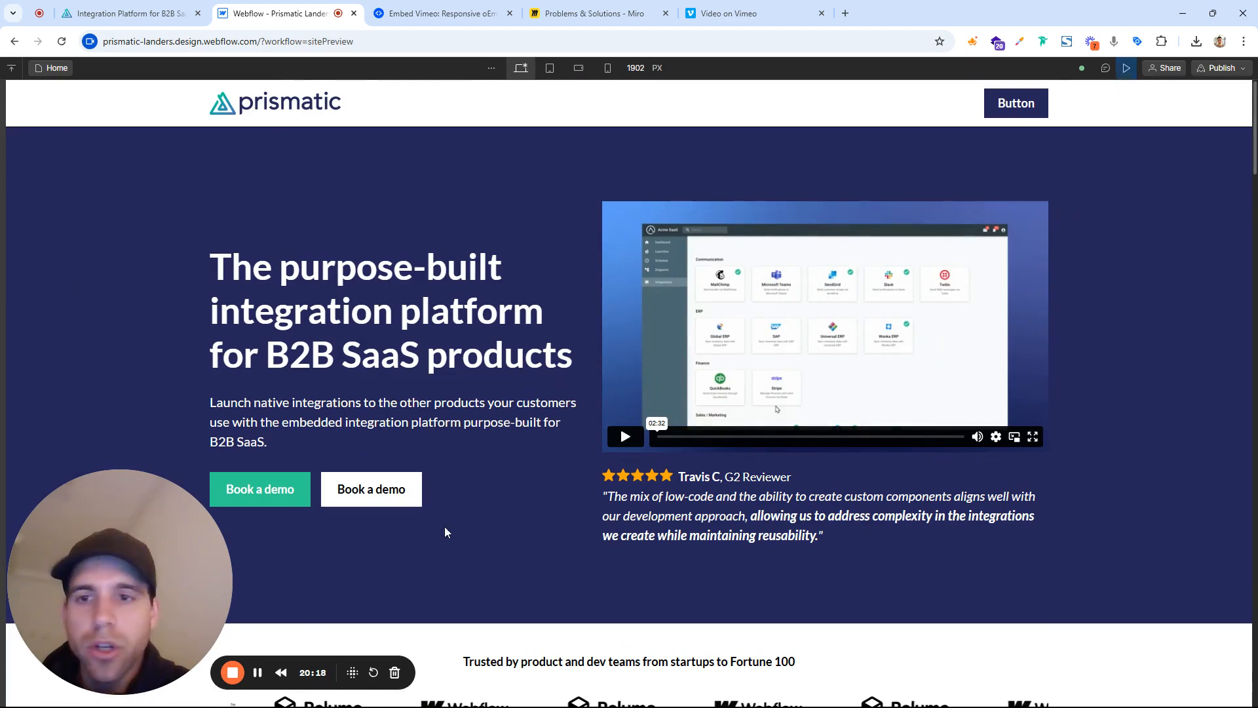
click(1125, 69)
Check the second button's label on the live Prismatic page and rename the white hero button Start For Free
click(125, 14)
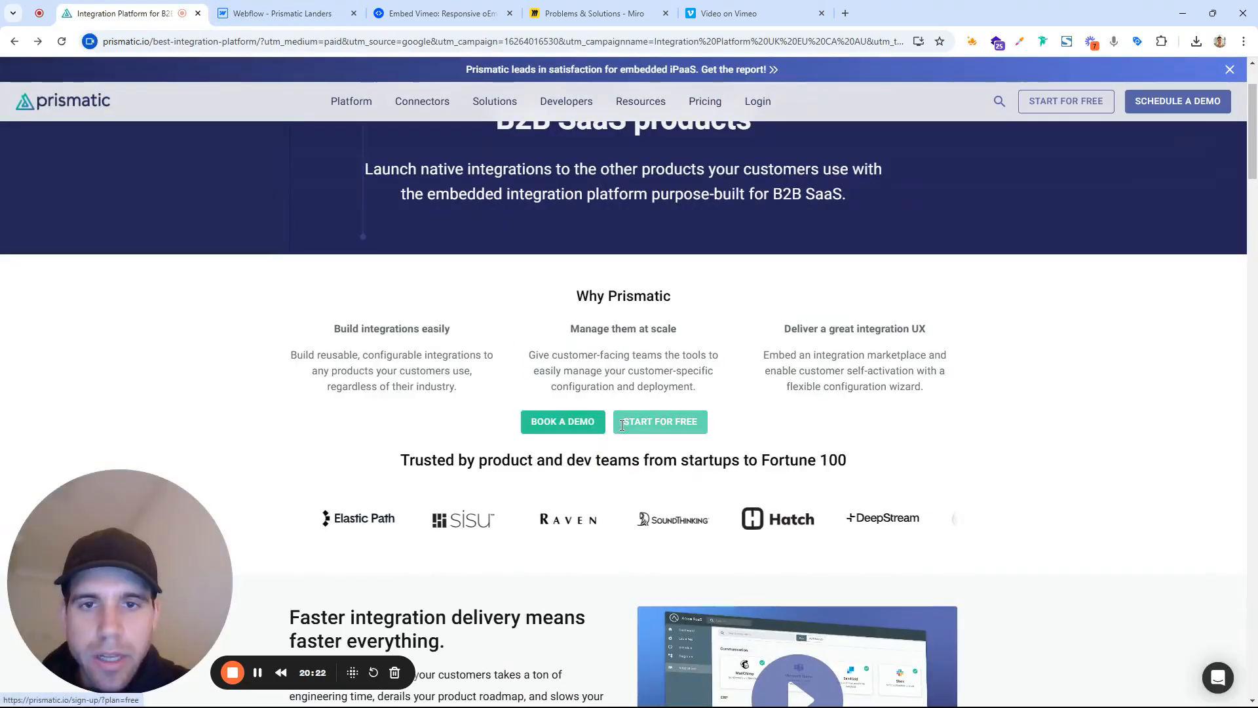
click(276, 13)
double_click(414, 503)
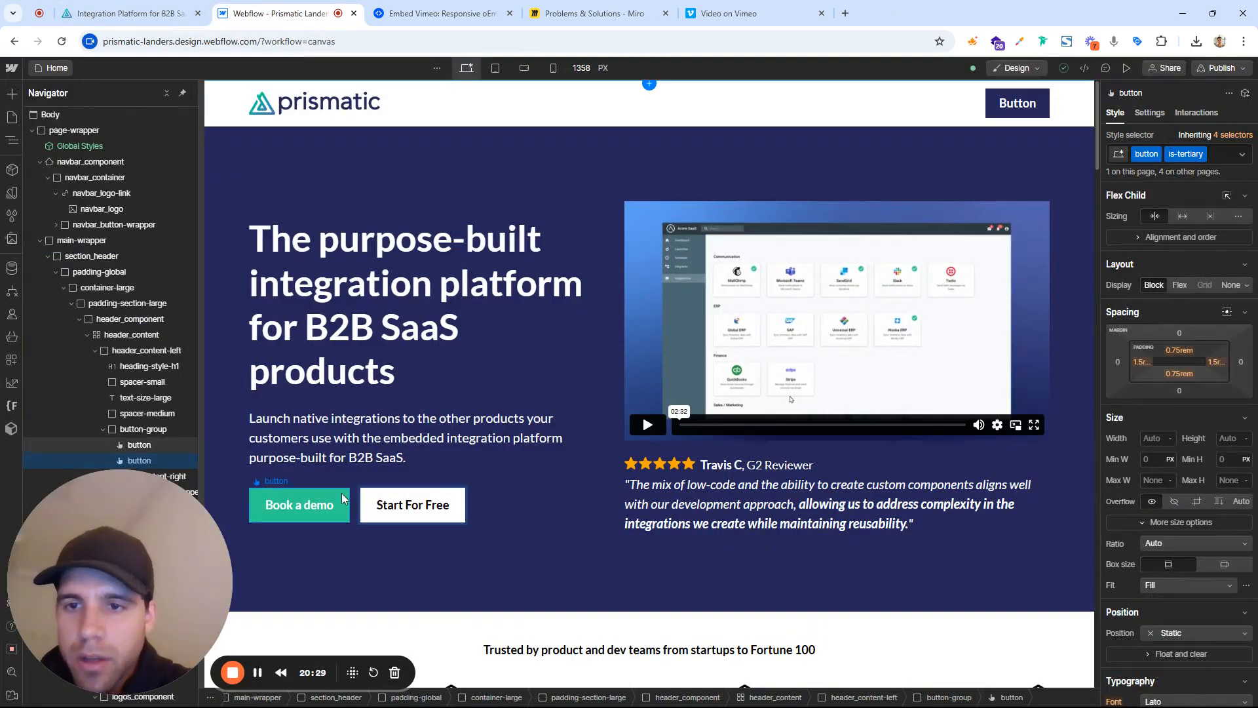
click(367, 446)
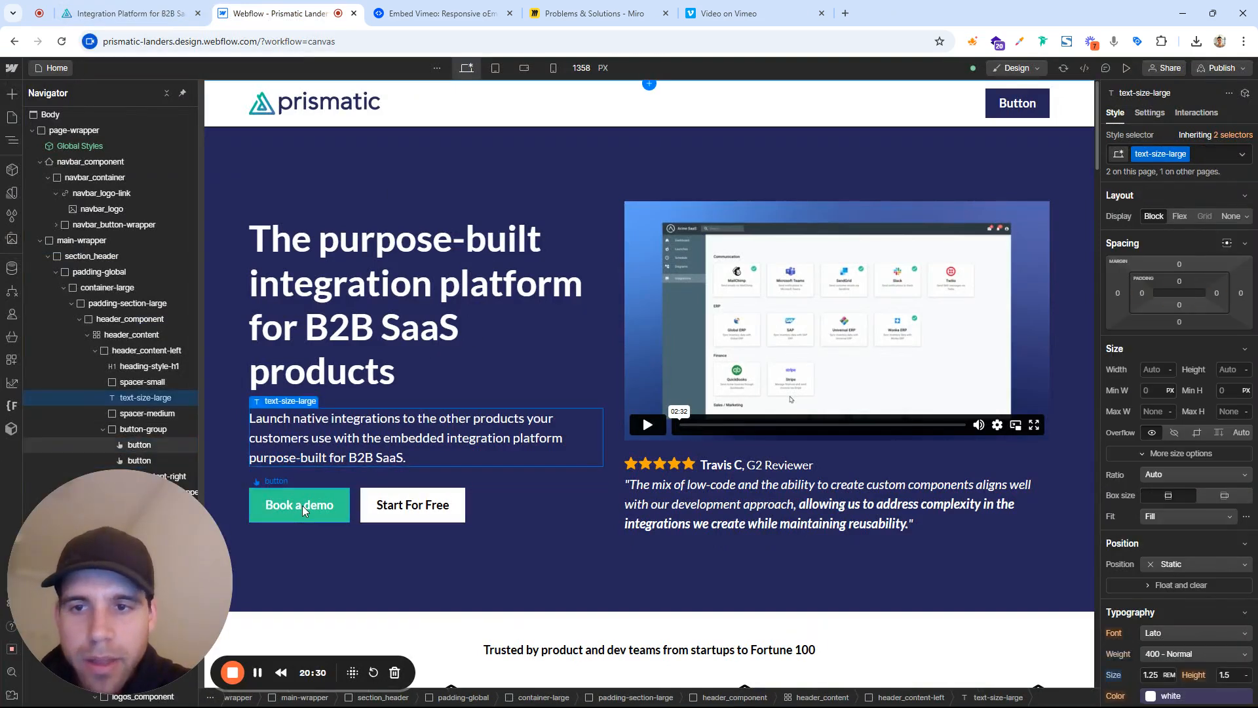
Set the capitalization of the base button class to all uppercase
click(301, 506)
click(1238, 137)
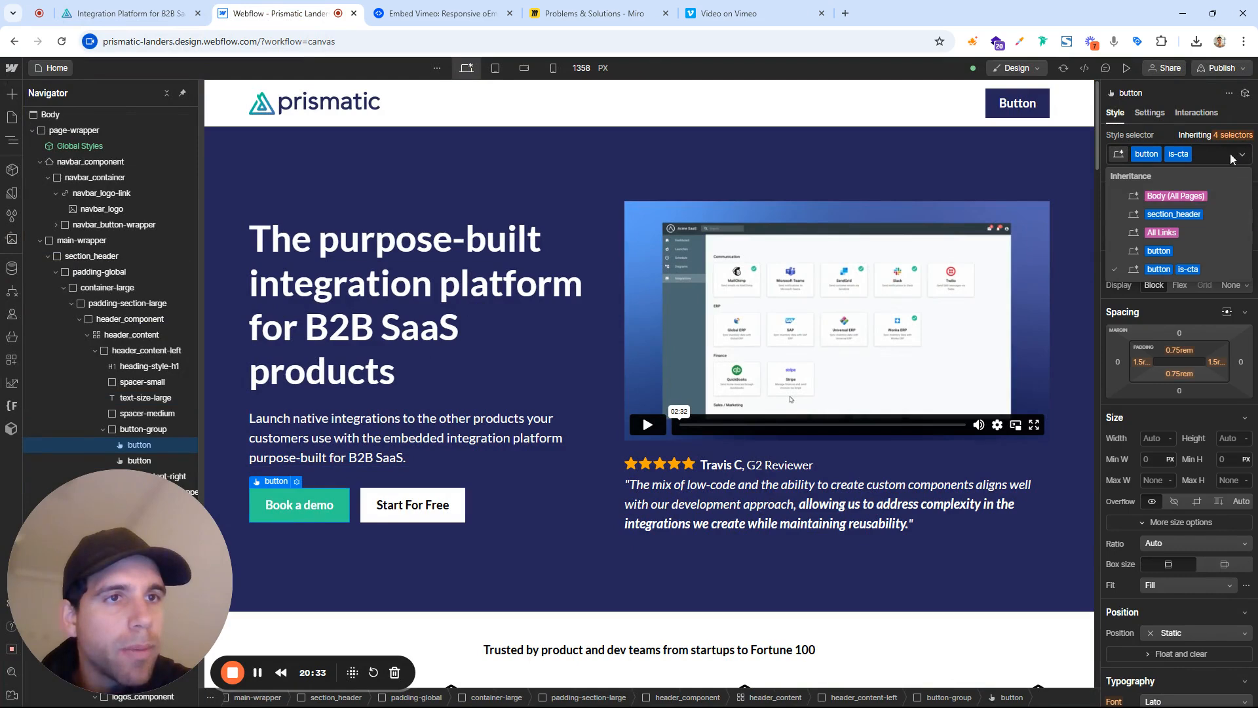
click(1205, 253)
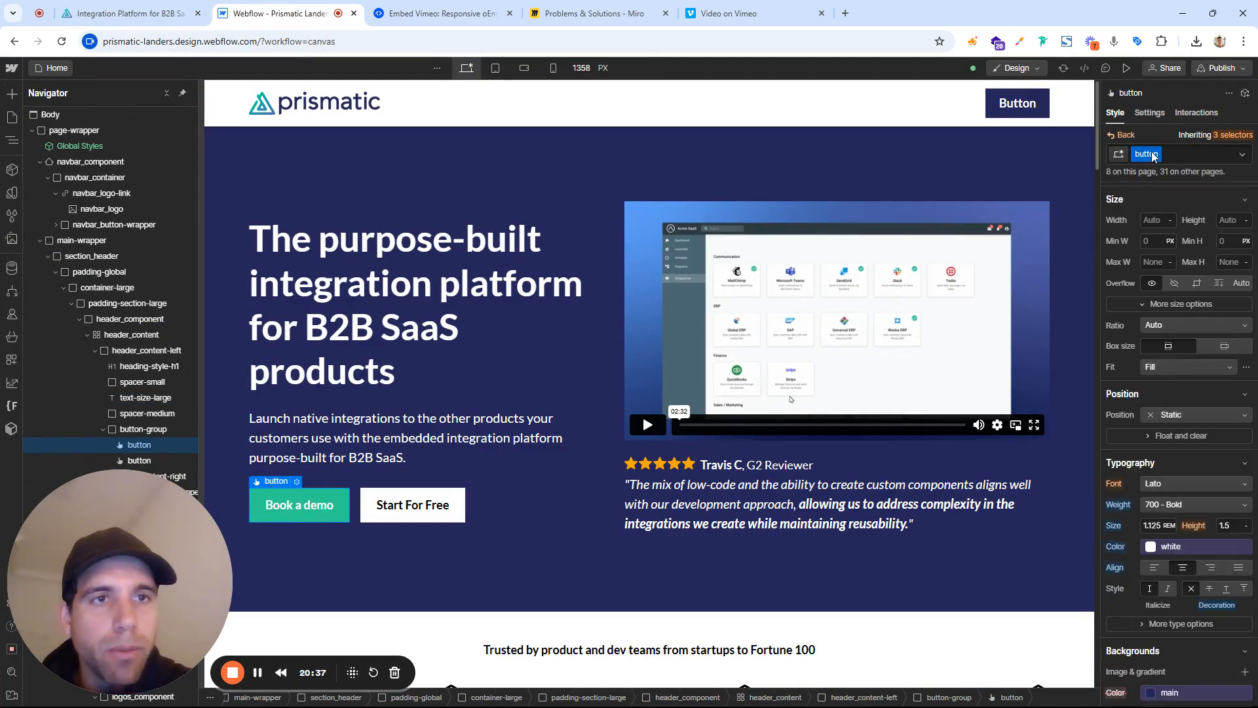
scroll(1164, 527, down, 1)
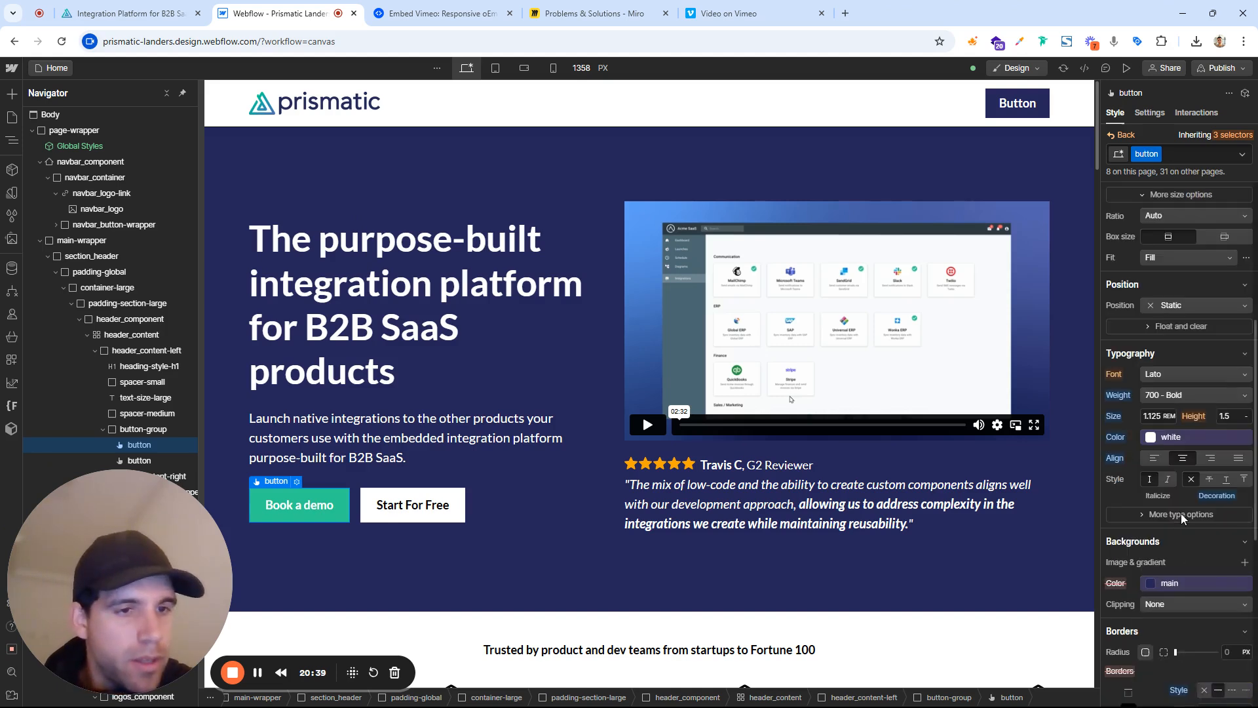
click(1181, 509)
scroll(1181, 509, down, 1)
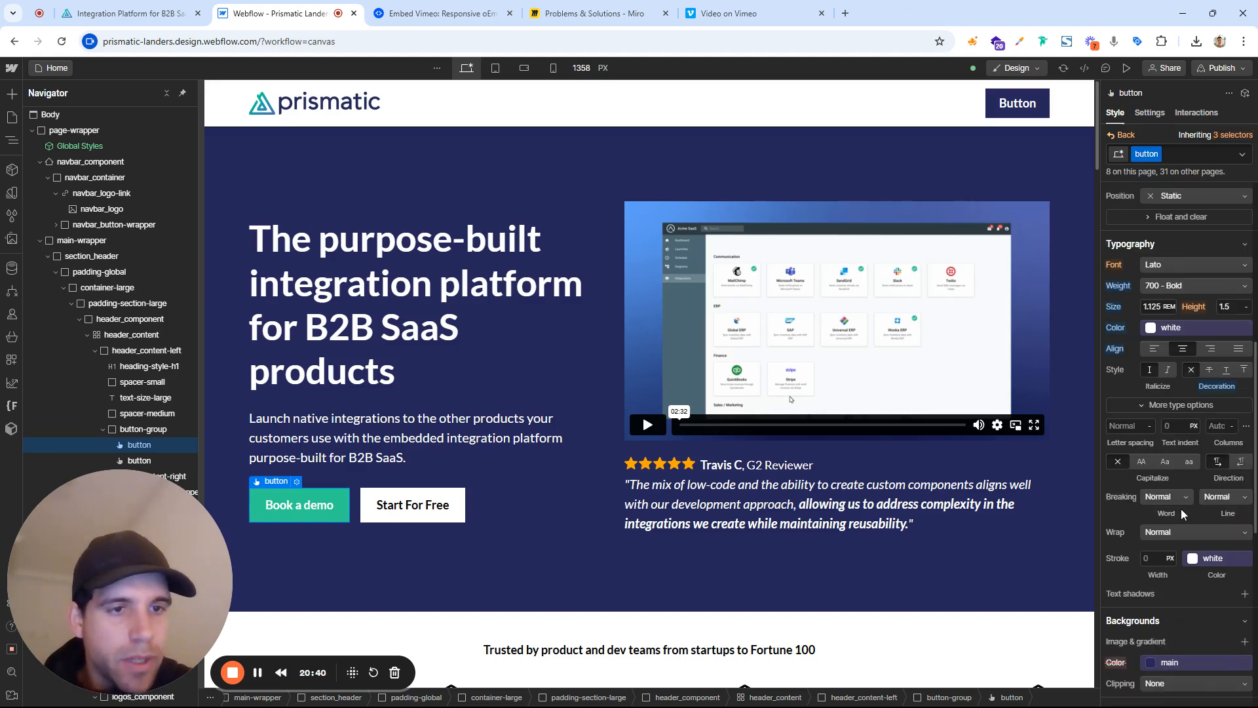
click(1142, 462)
Set the font size to 1 rem on the base button class and 0.875 rem on the navbar button's is-small class
click(1012, 103)
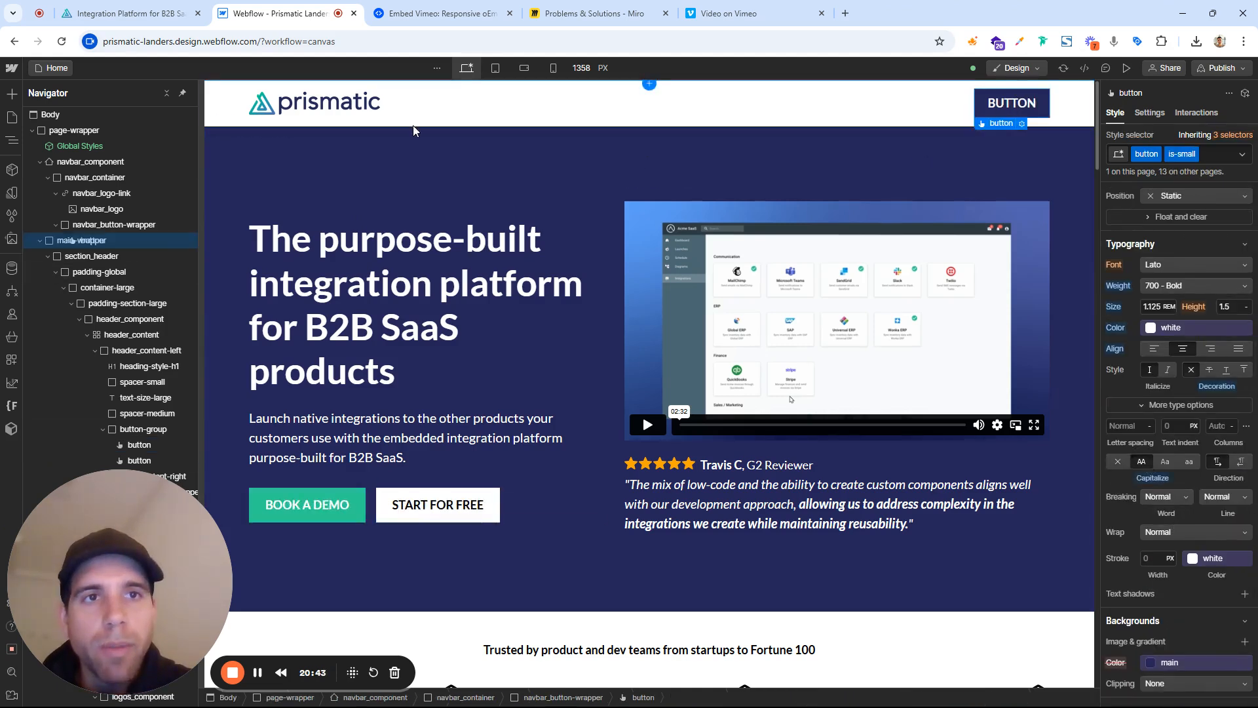
click(181, 9)
click(247, 9)
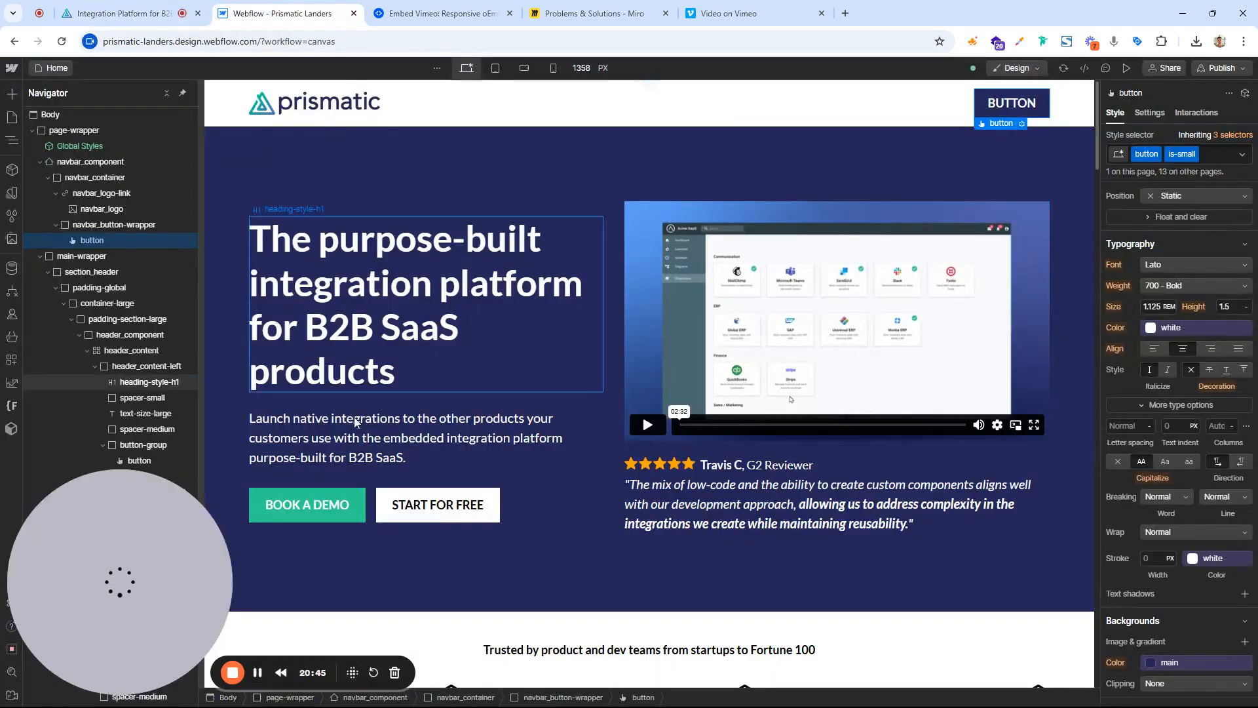
click(1238, 135)
click(1185, 230)
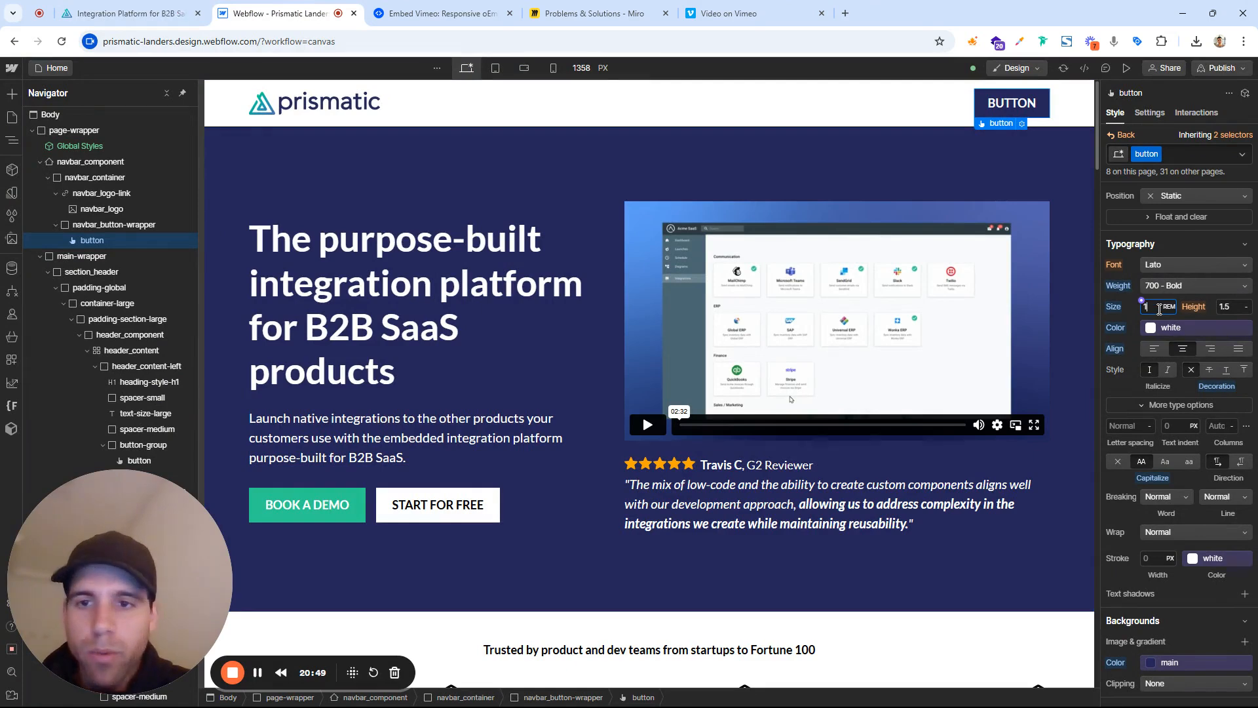
key(Return)
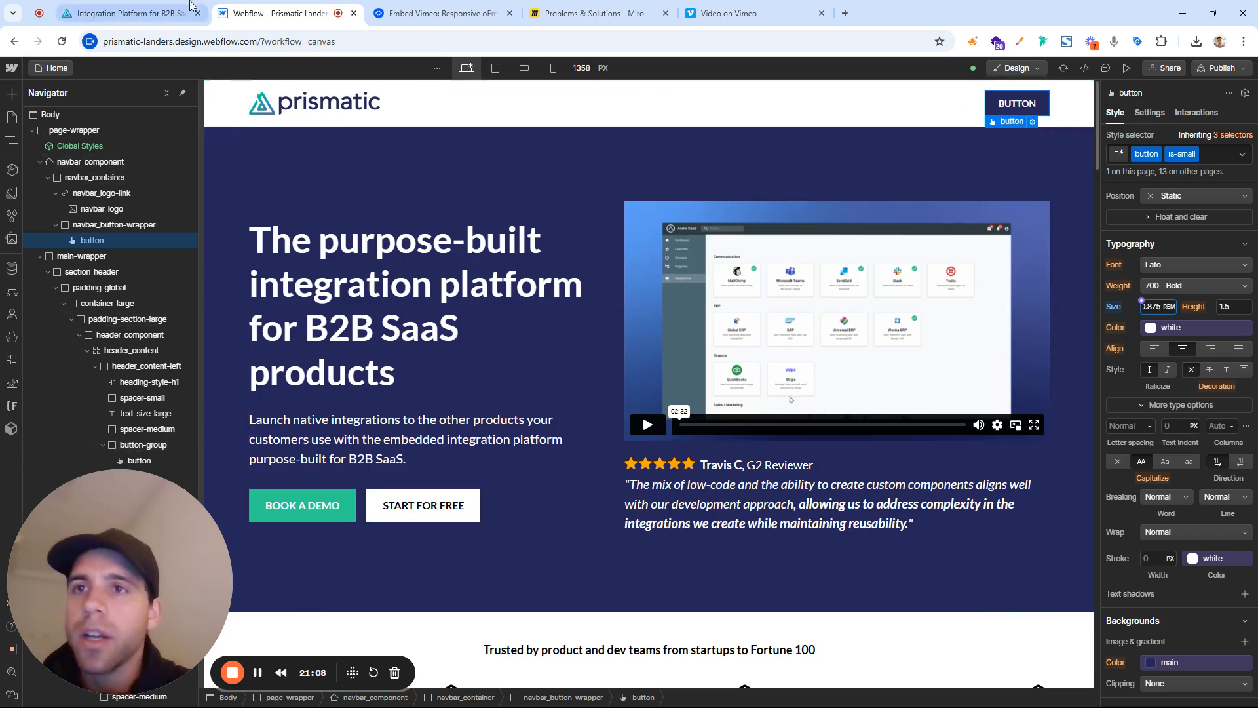
Check the navbar button on the live Prismatic page and relabel the Webflow navbar button Schedule a demo
click(131, 13)
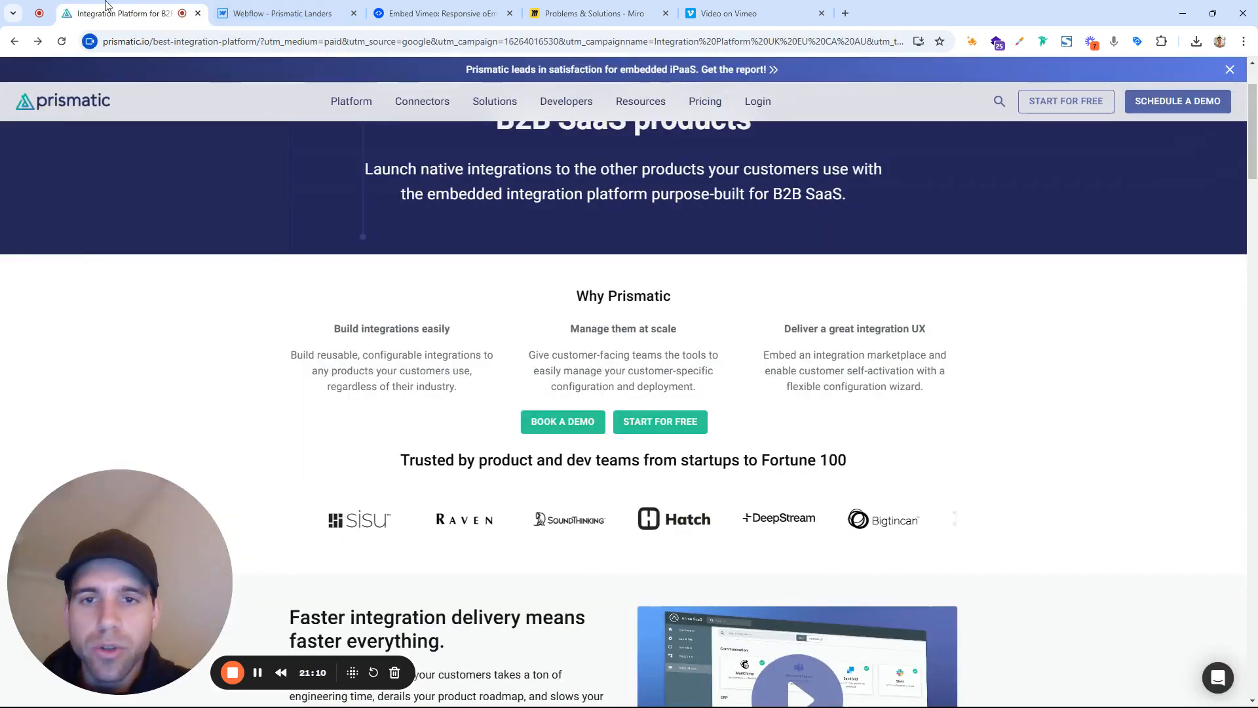
click(281, 14)
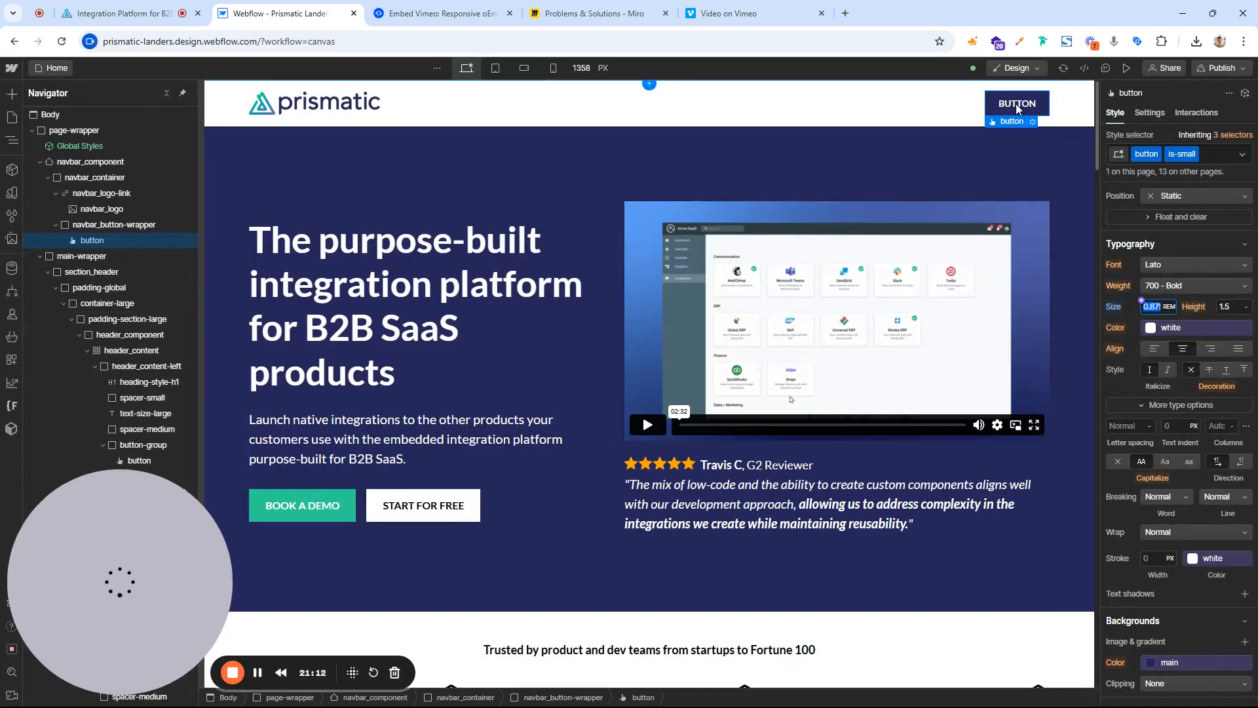
click(430, 342)
Copy the Book a demo link from the live Prismatic page and set it as the hero Book a demo button's URL
click(131, 13)
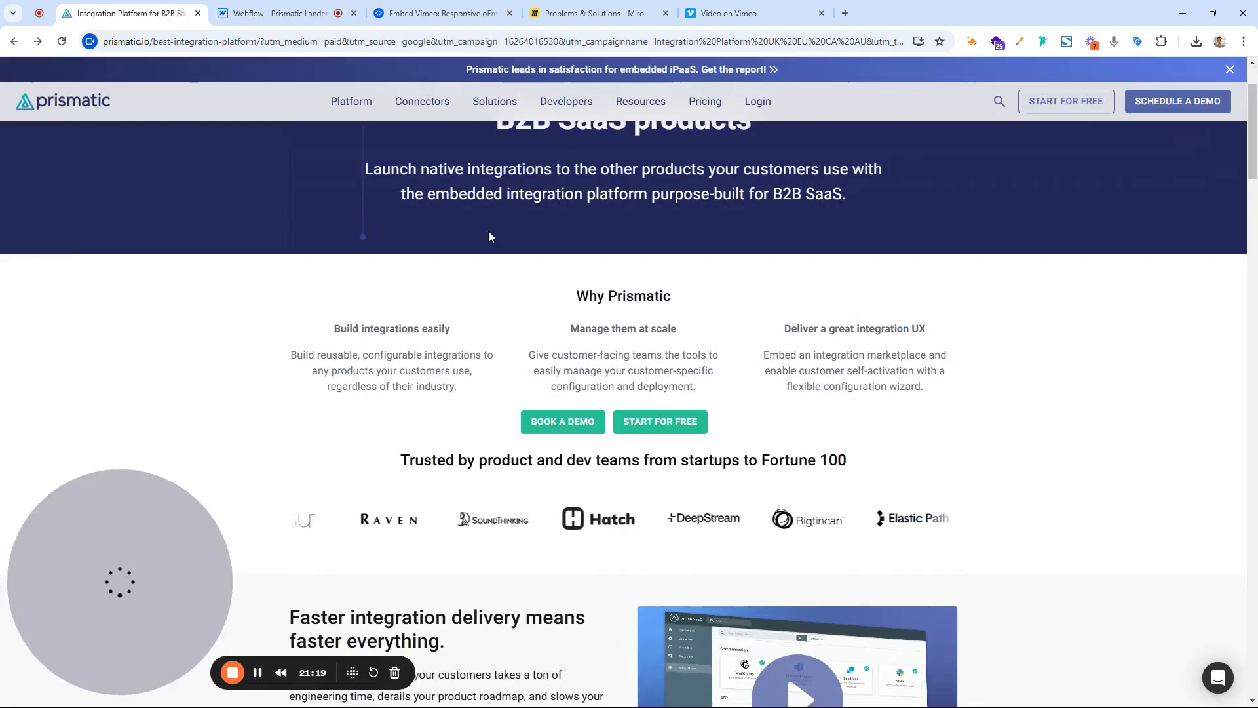
right_click(573, 422)
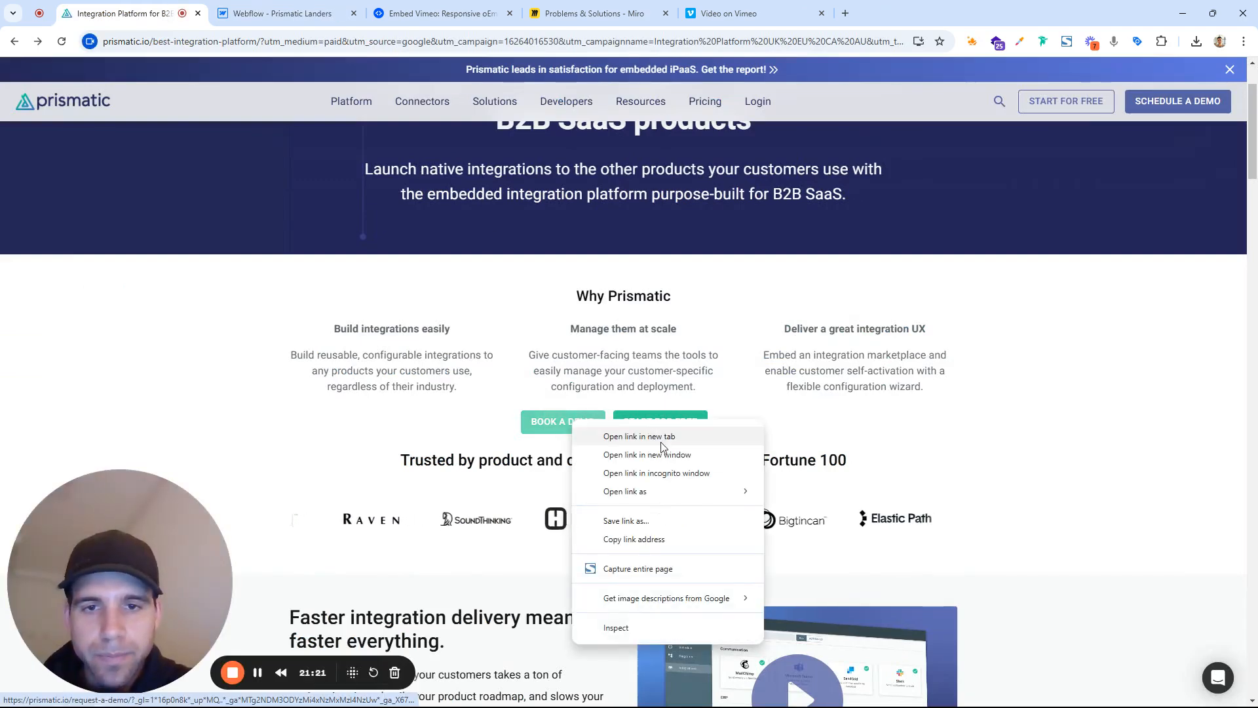
click(652, 540)
click(289, 14)
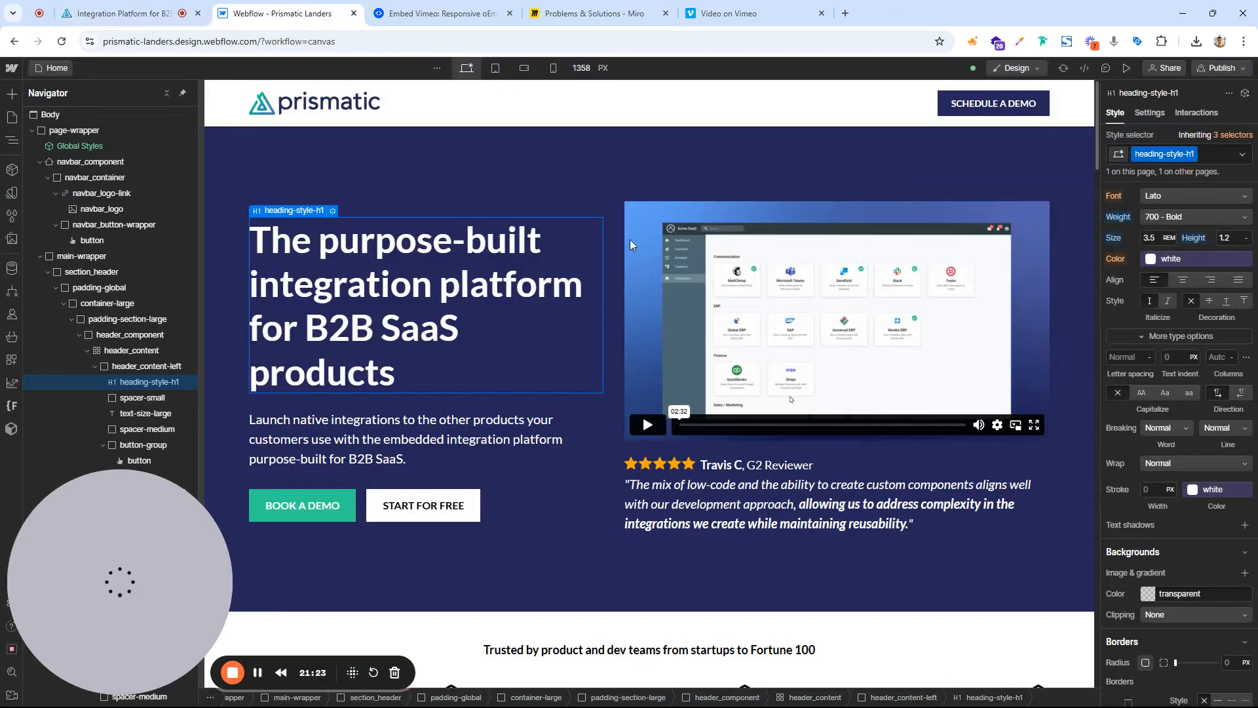
click(353, 511)
click(1147, 116)
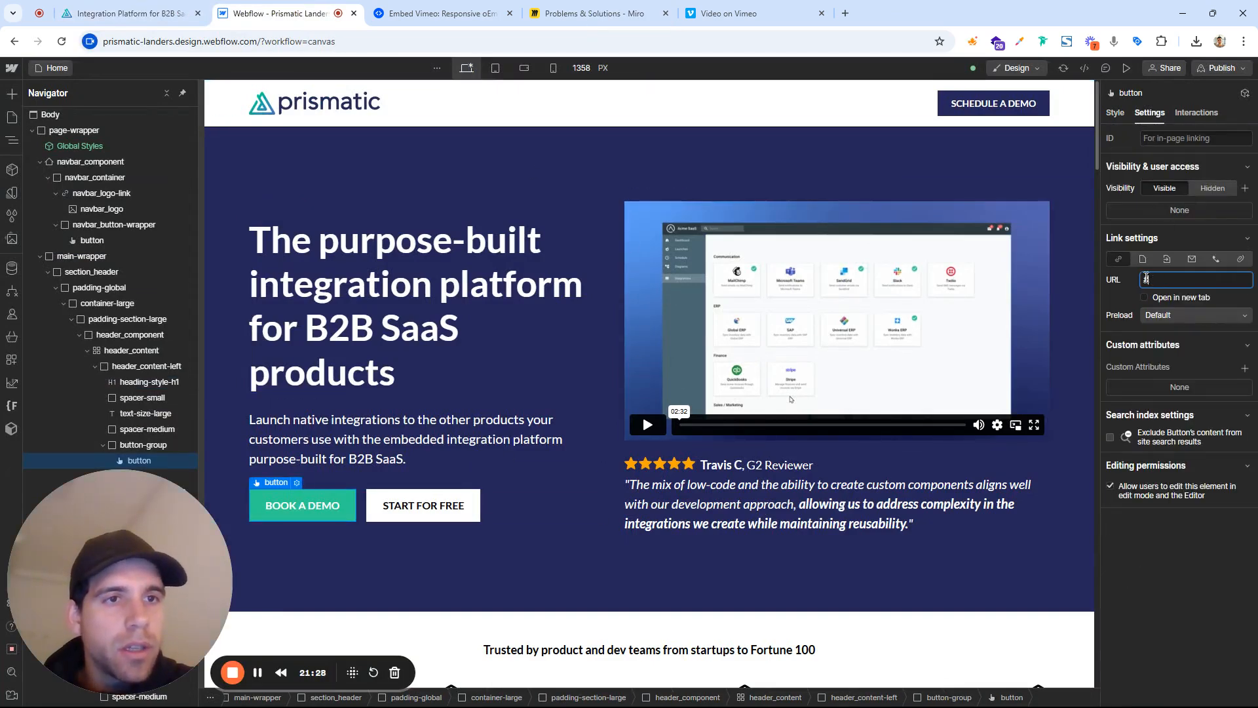
key(Tab)
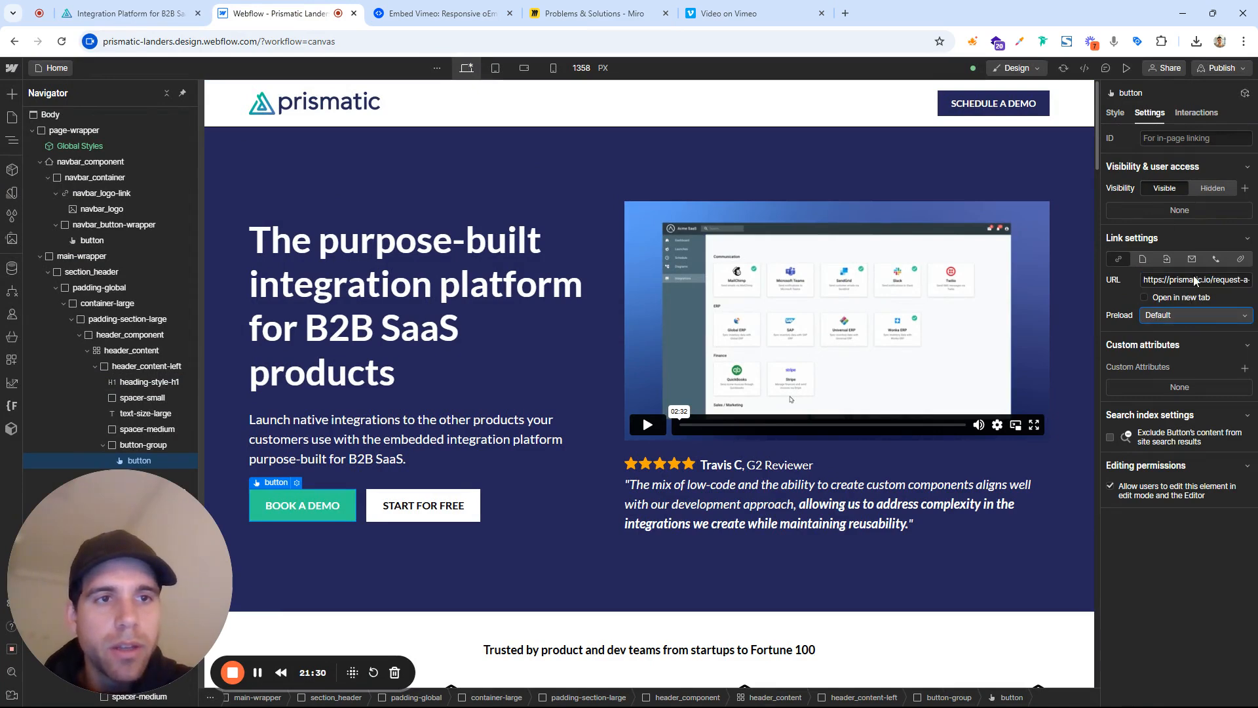
Copy the Start for free link from the live Prismatic page and set it as the hero Start for free button's URL
click(124, 14)
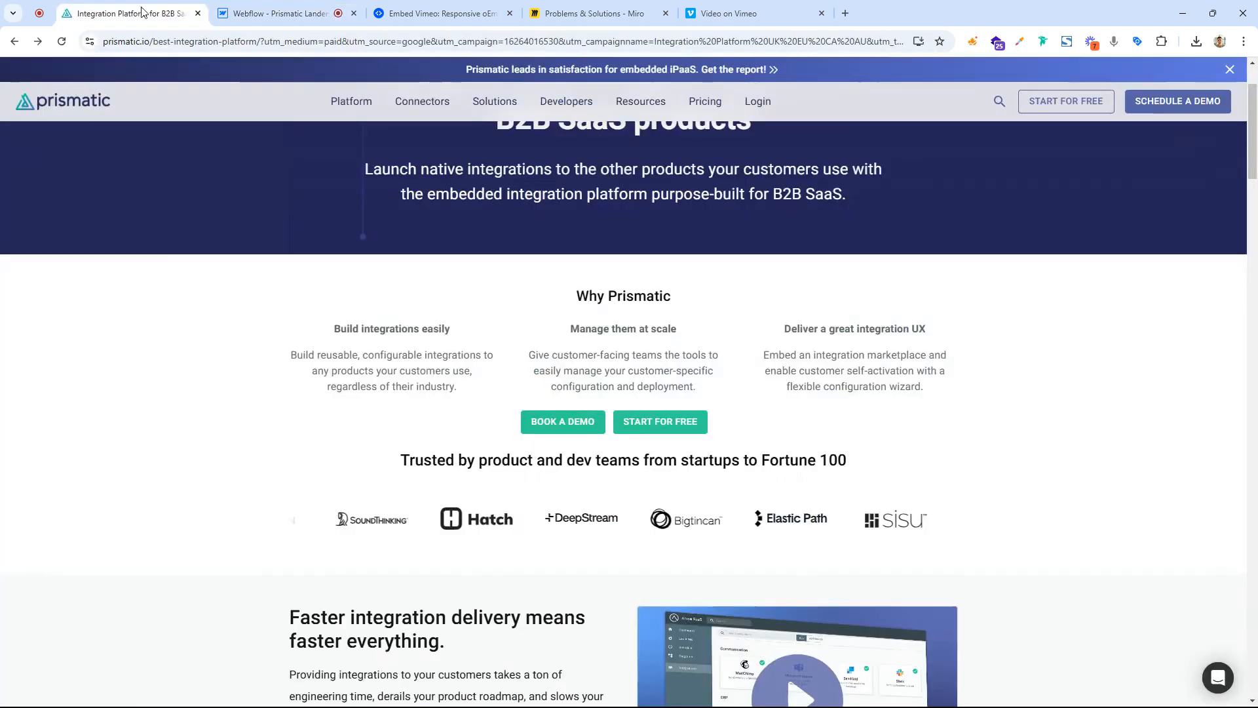
right_click(651, 421)
click(738, 543)
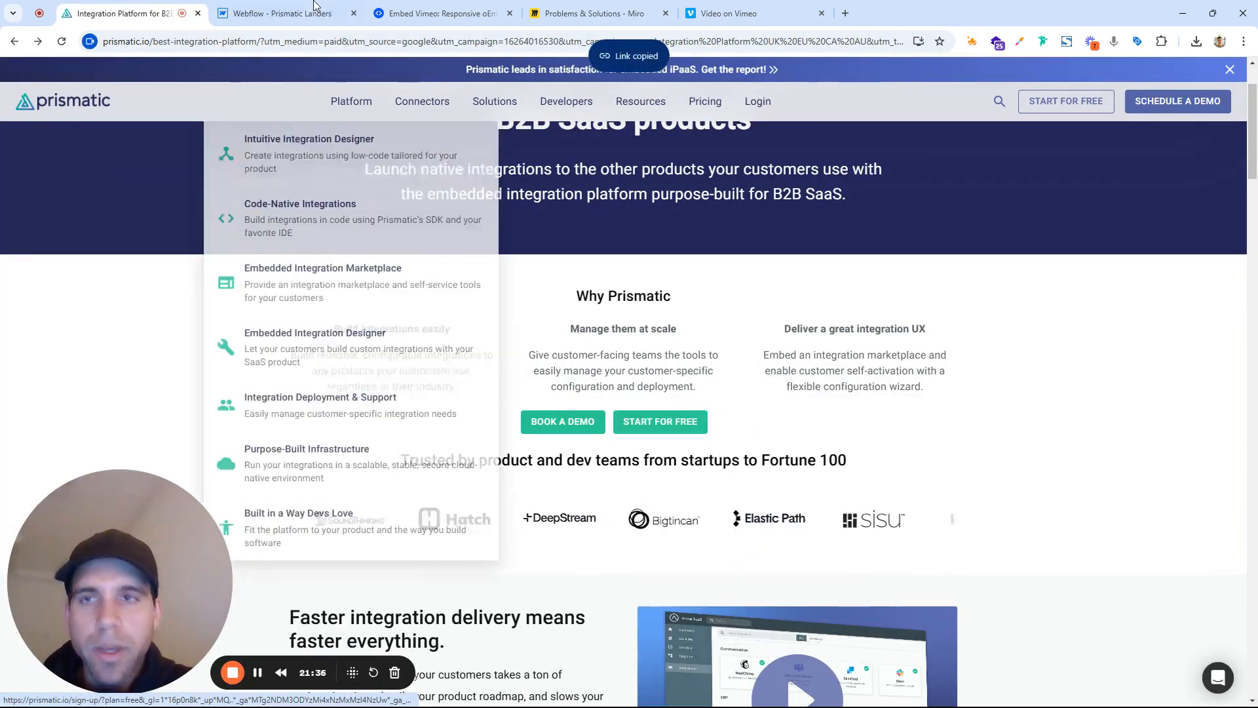
click(317, 10)
click(458, 512)
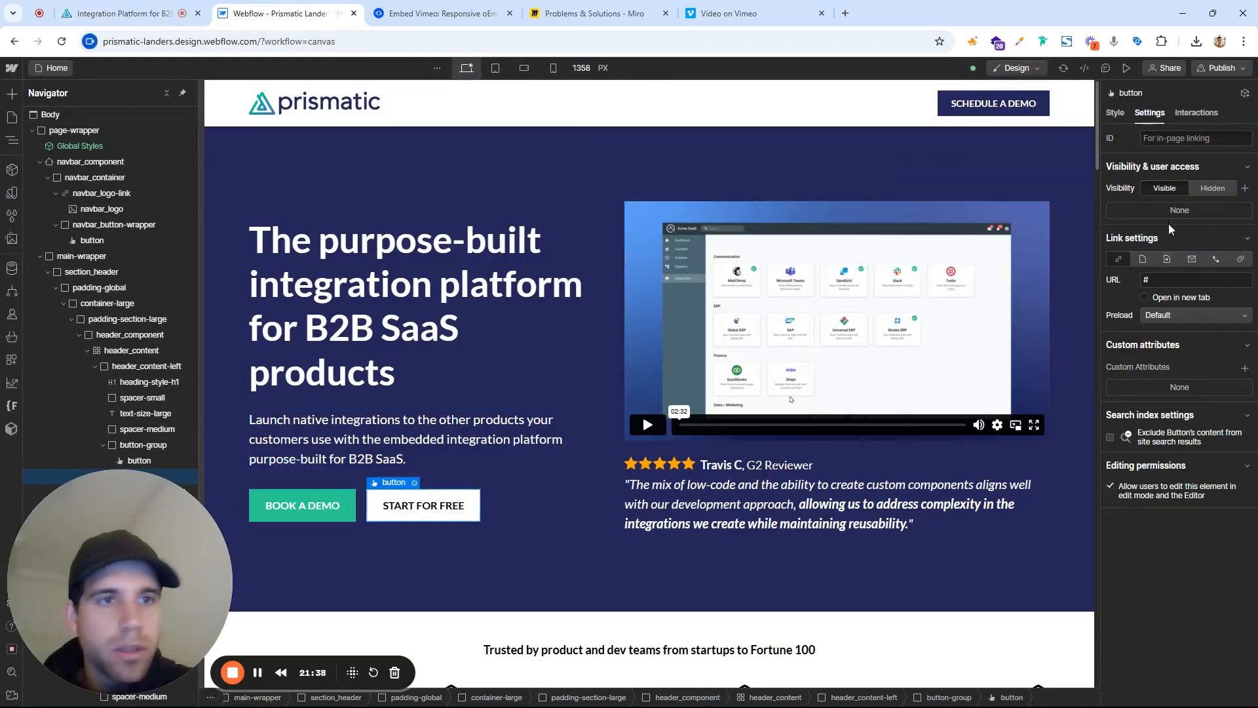
click(118, 13)
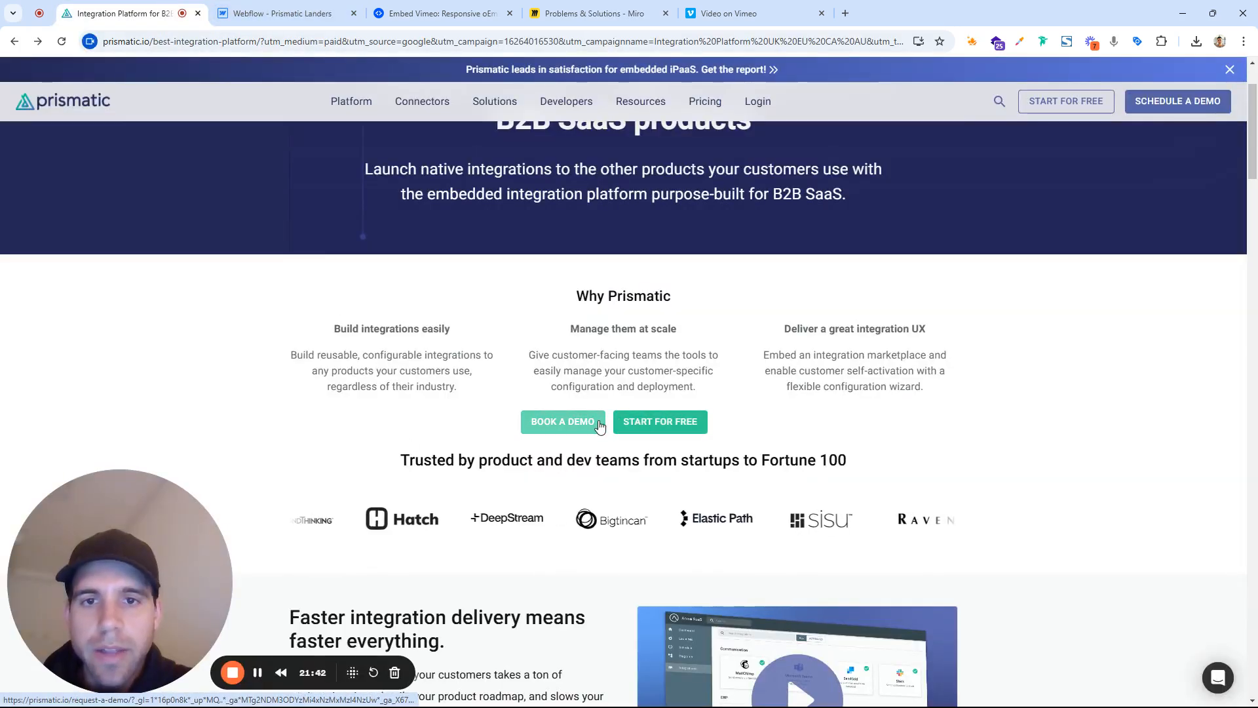
click(254, 5)
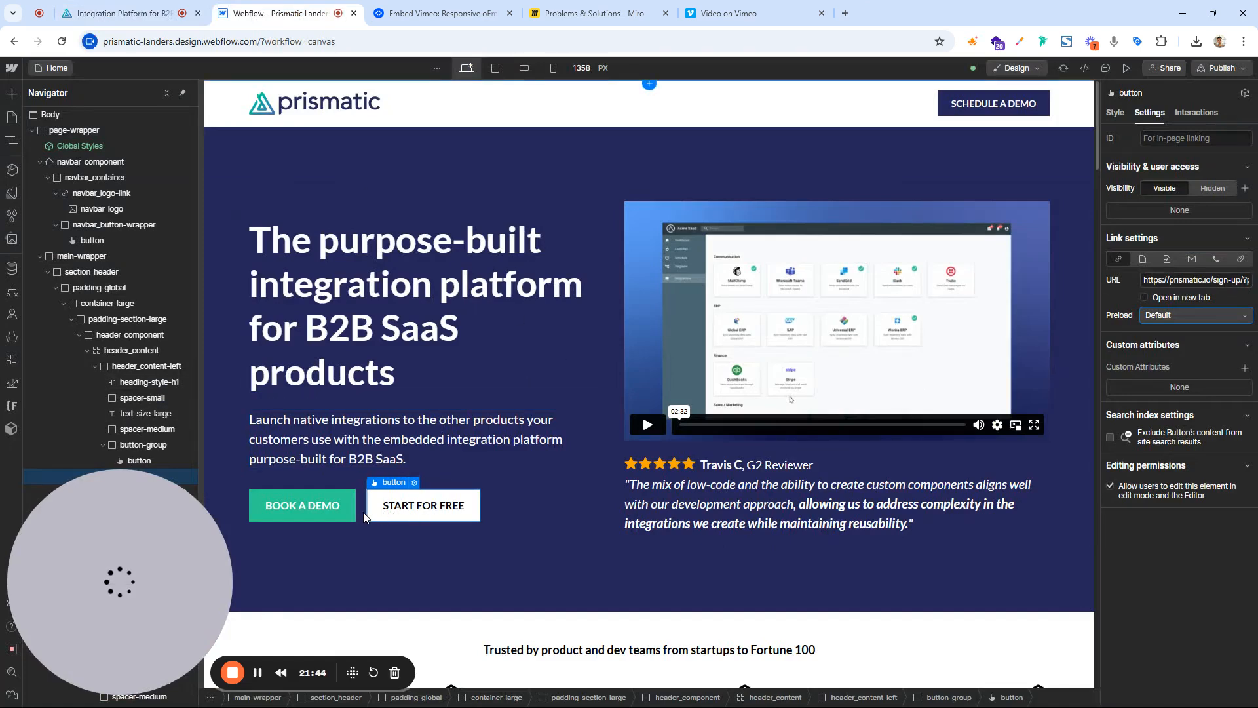
Open the Hover state of the is-cta combo class on the hero Book a demo button for styling
click(347, 505)
click(347, 505)
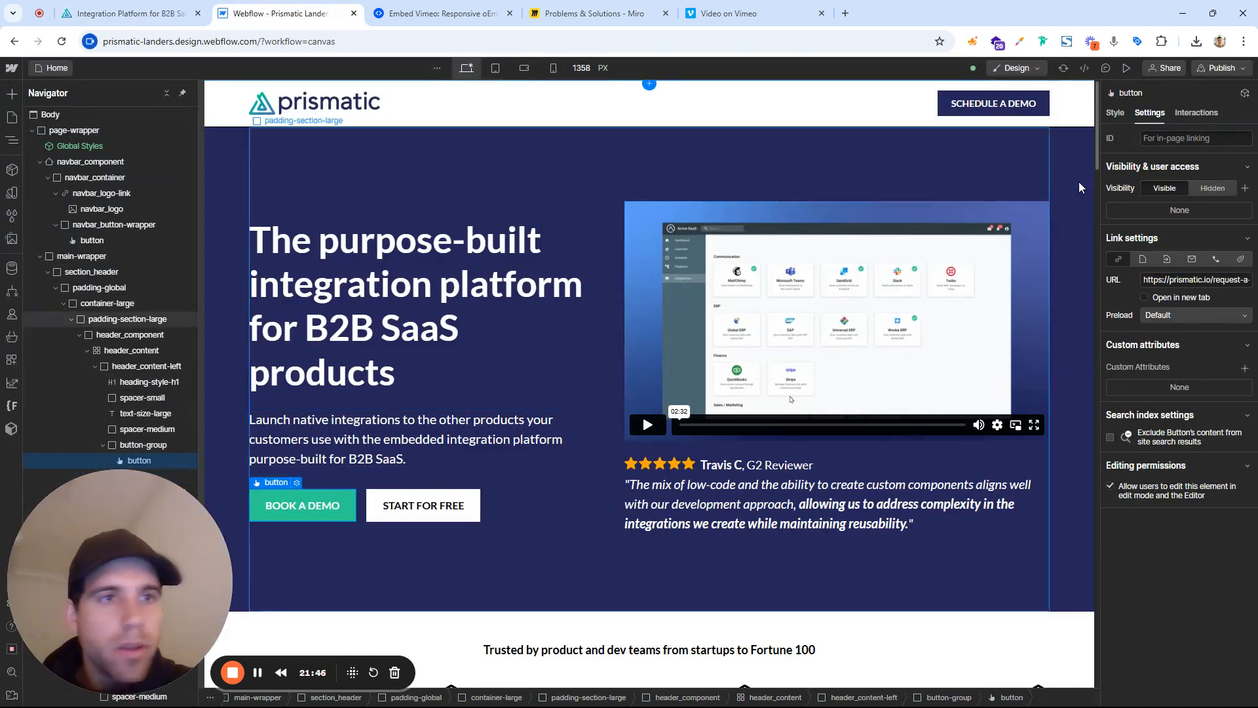
key(s)
click(1236, 135)
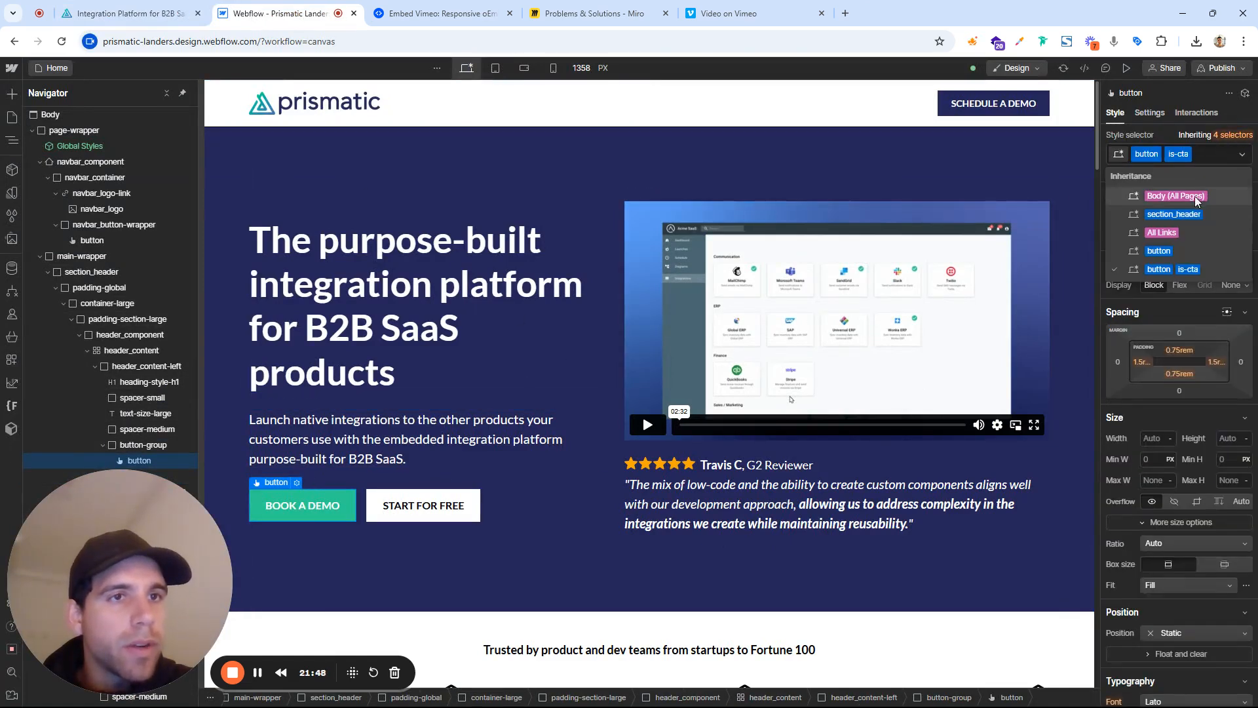
click(1193, 248)
click(1242, 154)
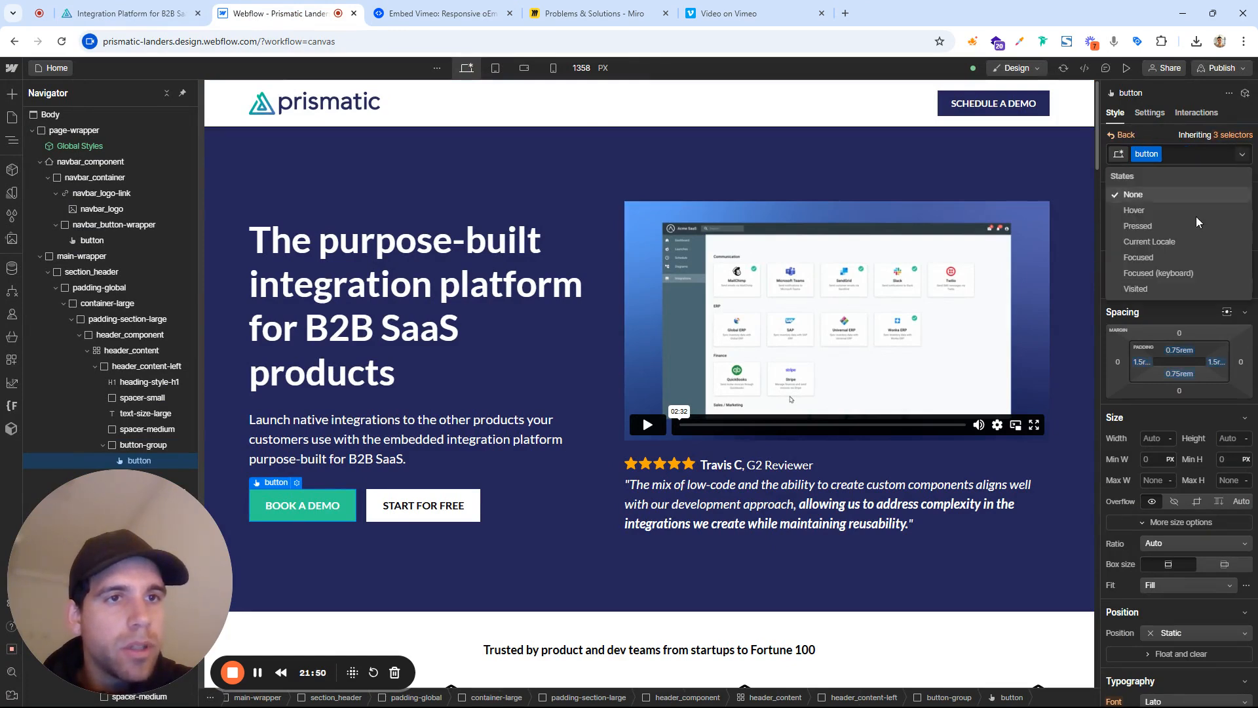
click(1184, 211)
click(1238, 135)
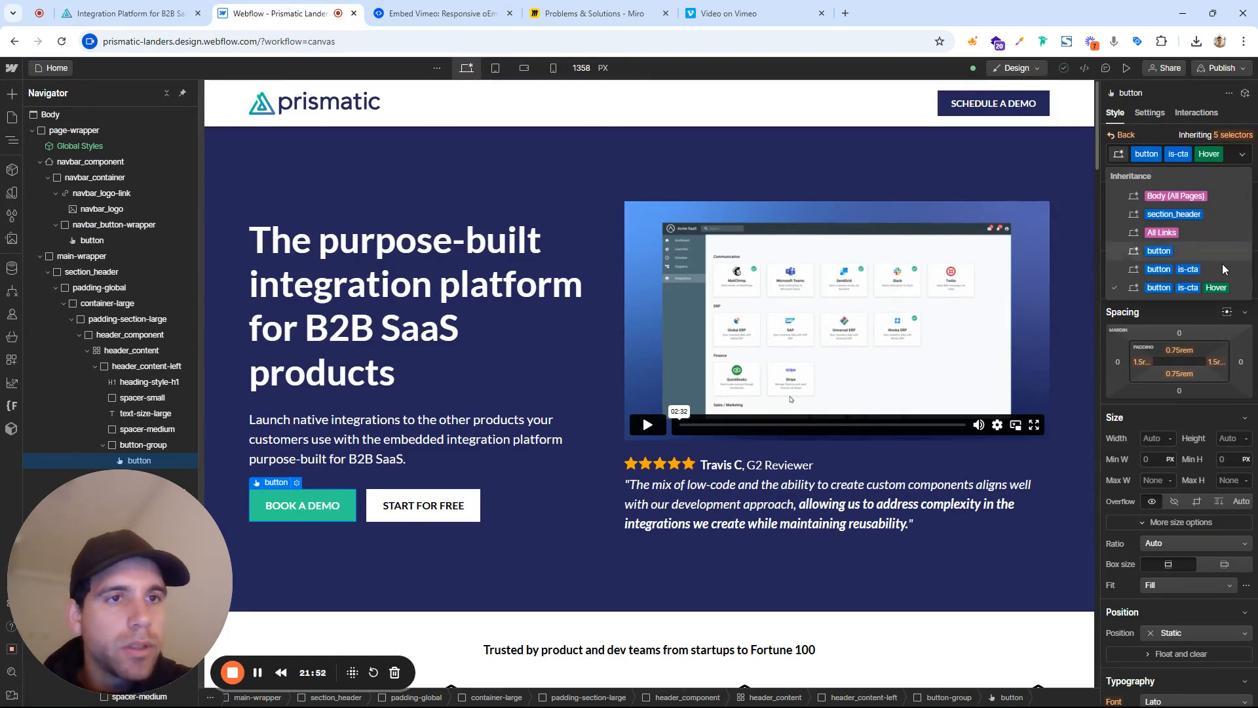
click(1220, 291)
Try a different opacity for the is-cta button's Hover state
scroll(1207, 334, down, 12)
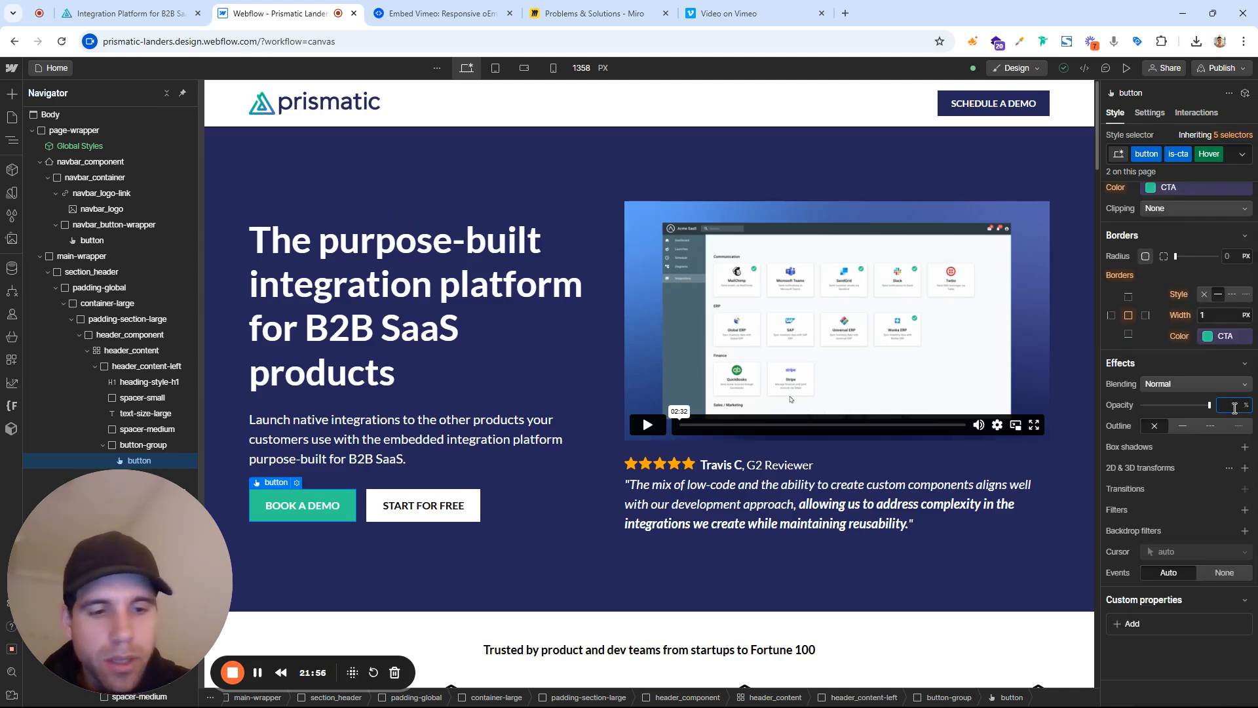
drag(1235, 408, 1146, 414)
key(BackSpace)
key(Return)
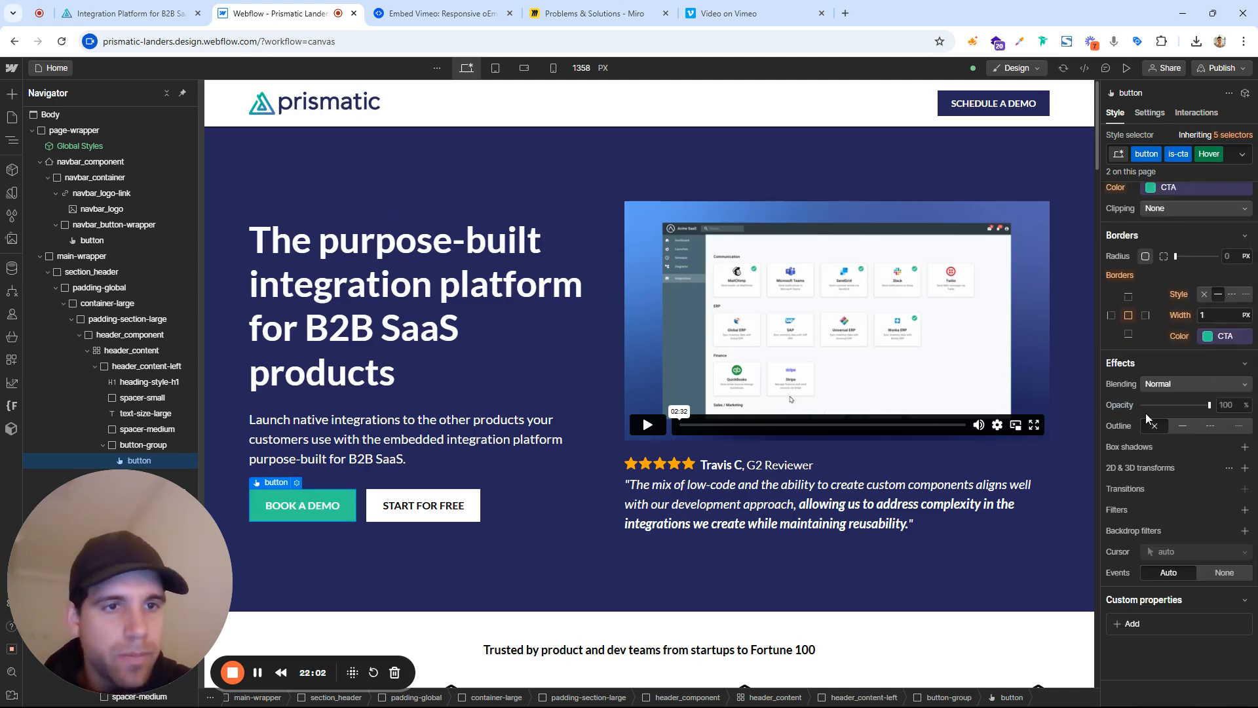
Try the neutral darker variable as the background color of the is-cta button's Hover state
click(203, 9)
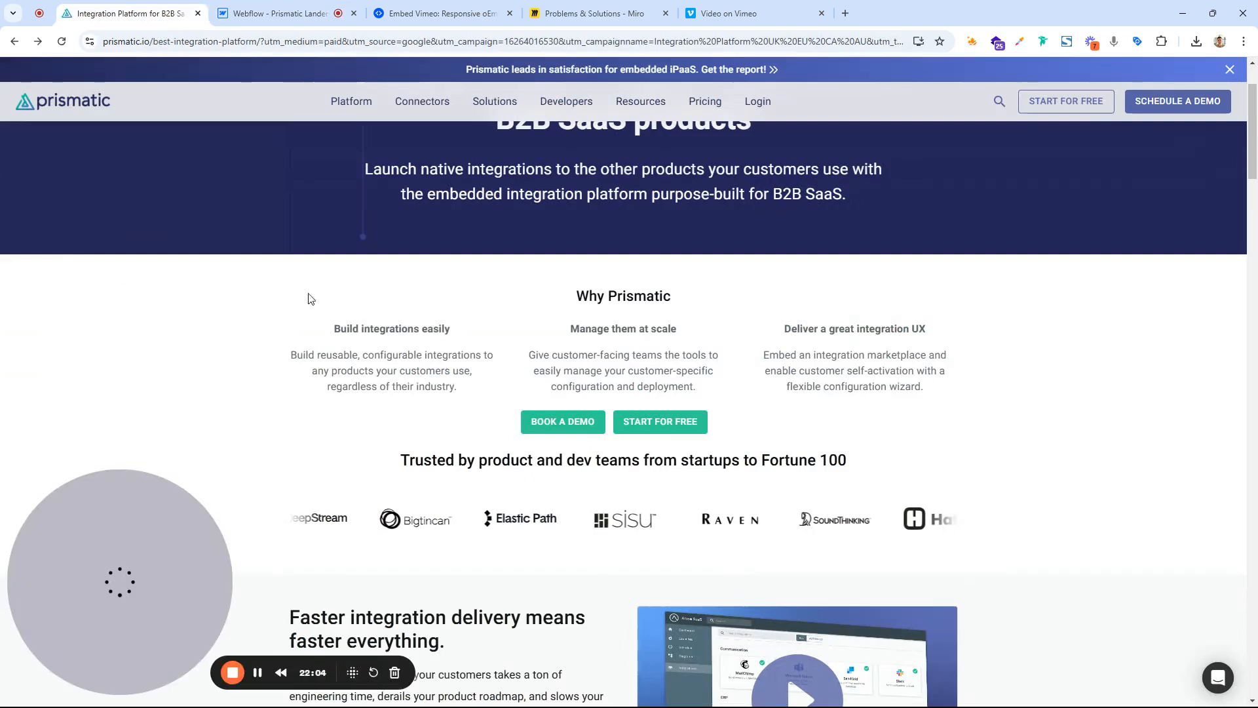
click(282, 13)
scroll(1183, 387, up, 6)
scroll(1184, 388, up, 3)
scroll(1184, 388, down, 5)
scroll(1184, 388, up, 3)
scroll(1184, 387, down, 8)
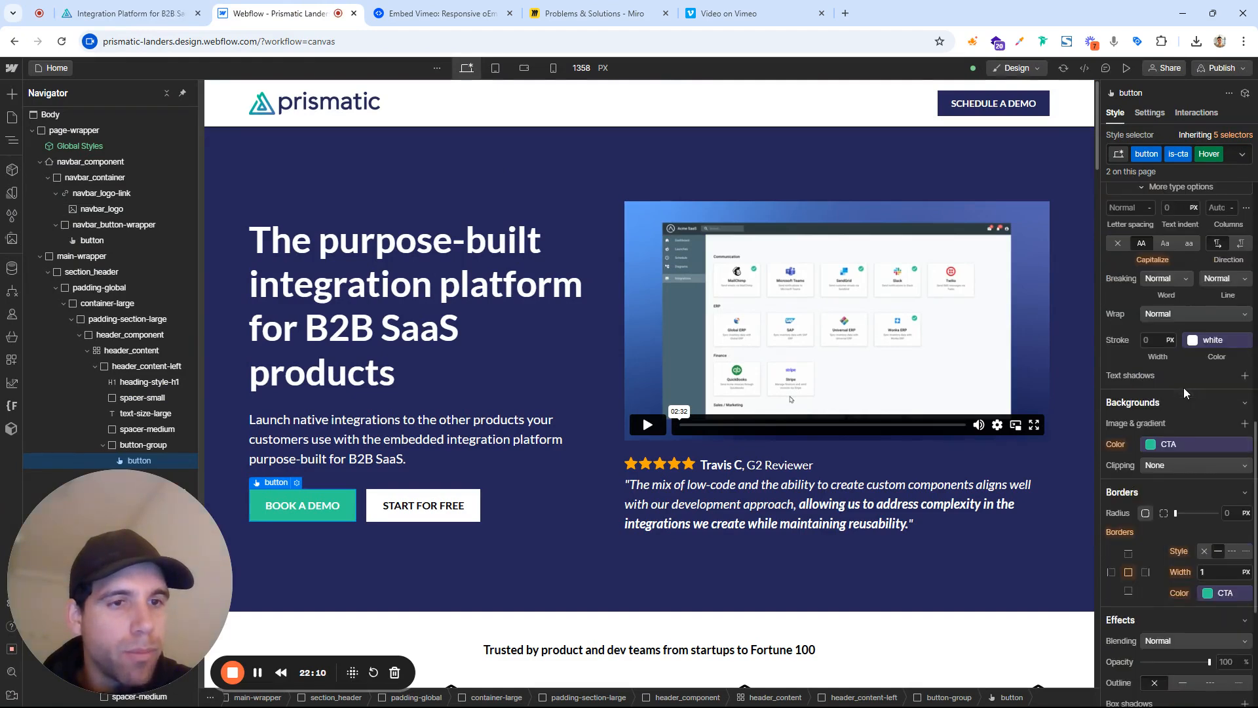
click(1166, 444)
click(1219, 403)
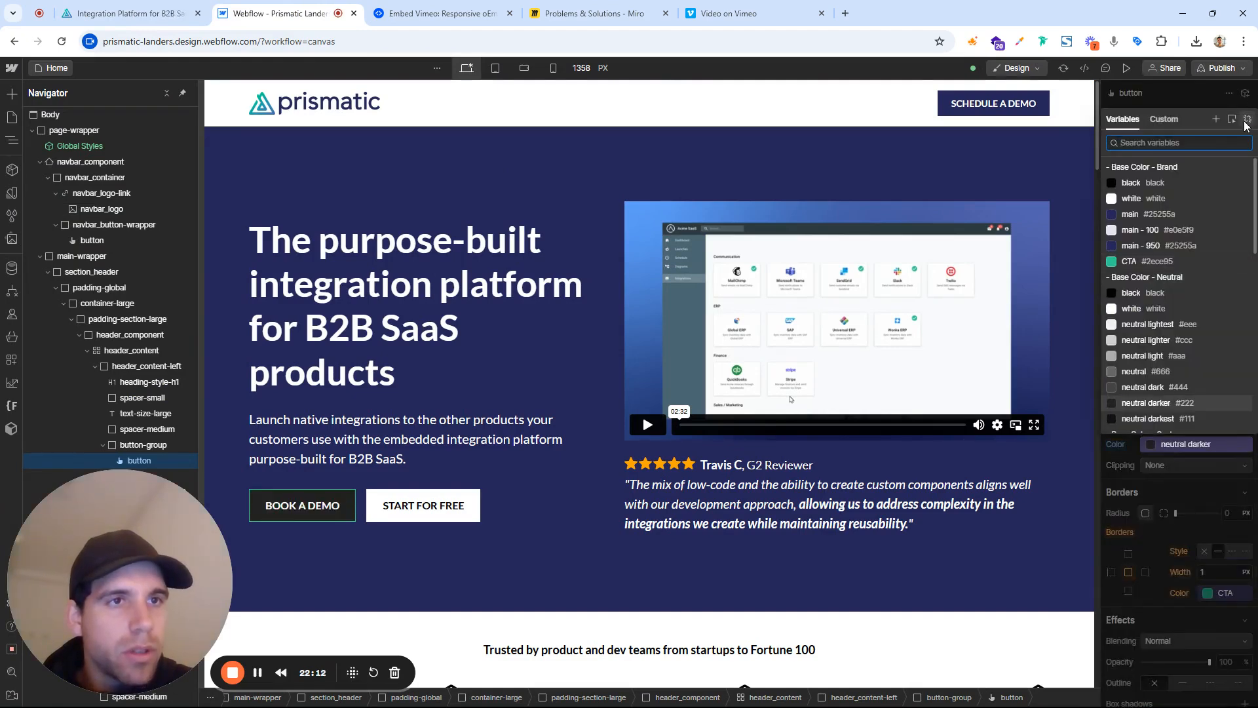
click(1247, 121)
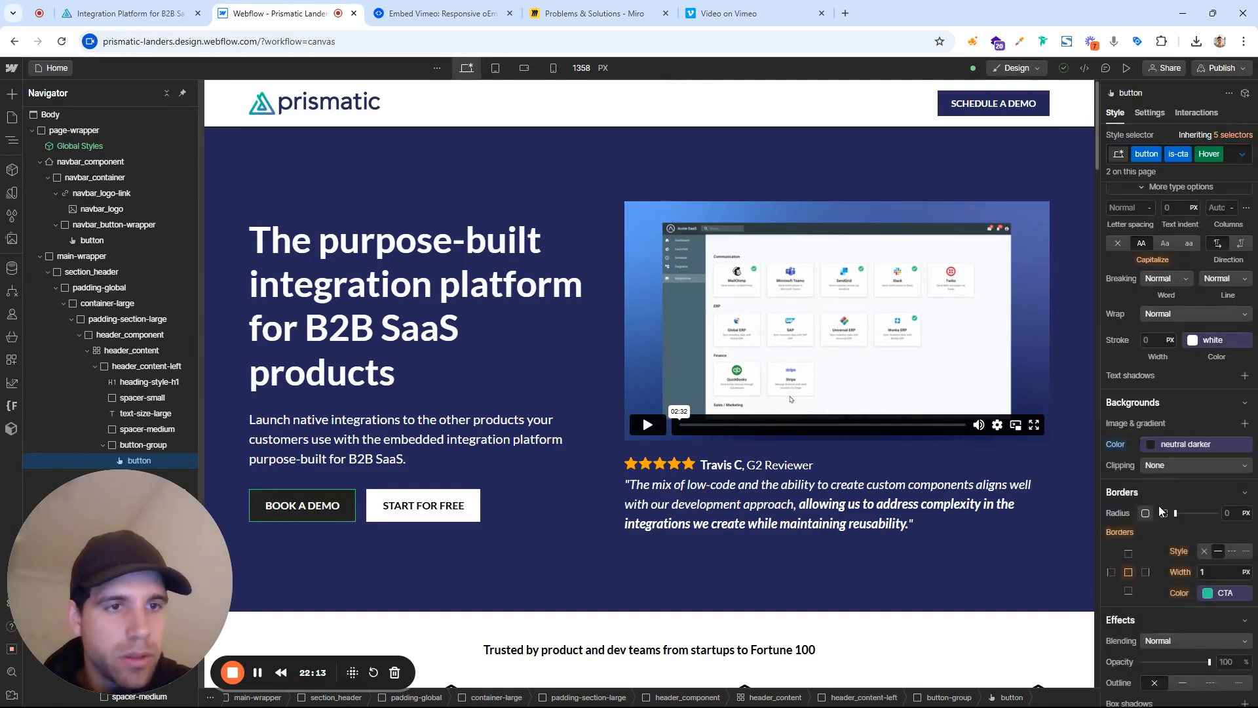
Try the green #2ece95 at 80% alpha as the is-cta Hover background color, resetting it to the inherited color
click(1151, 444)
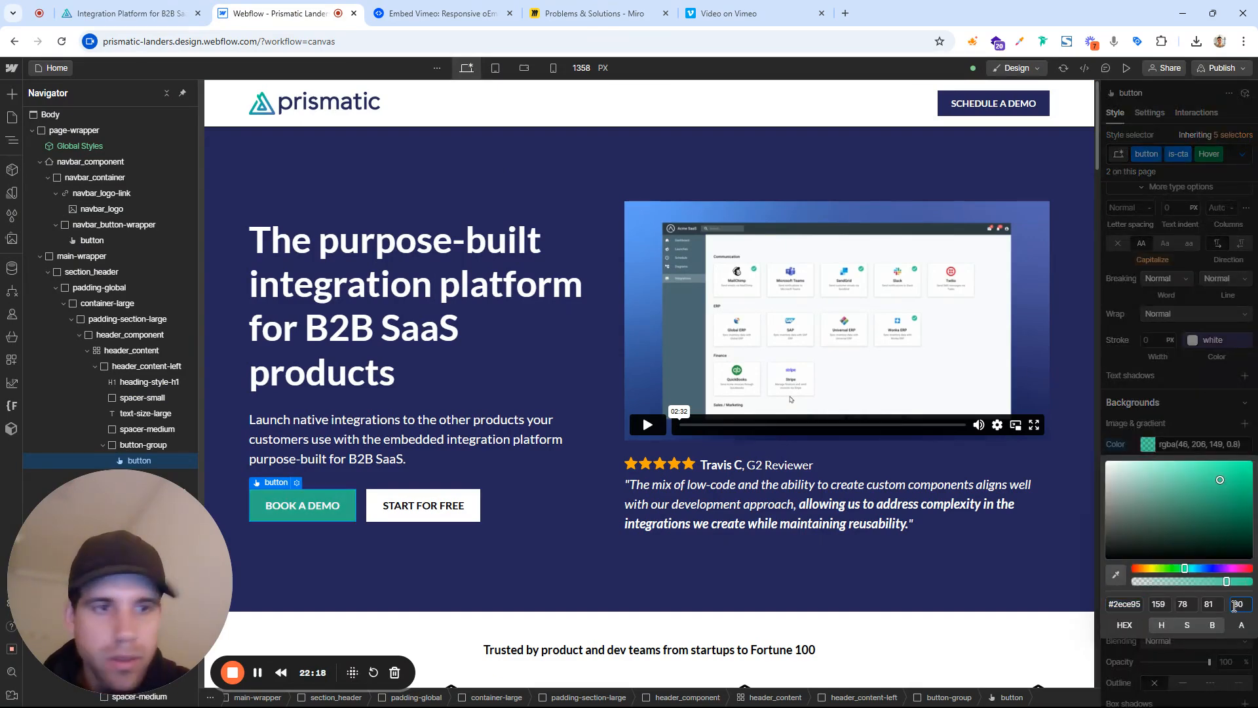
click(1198, 412)
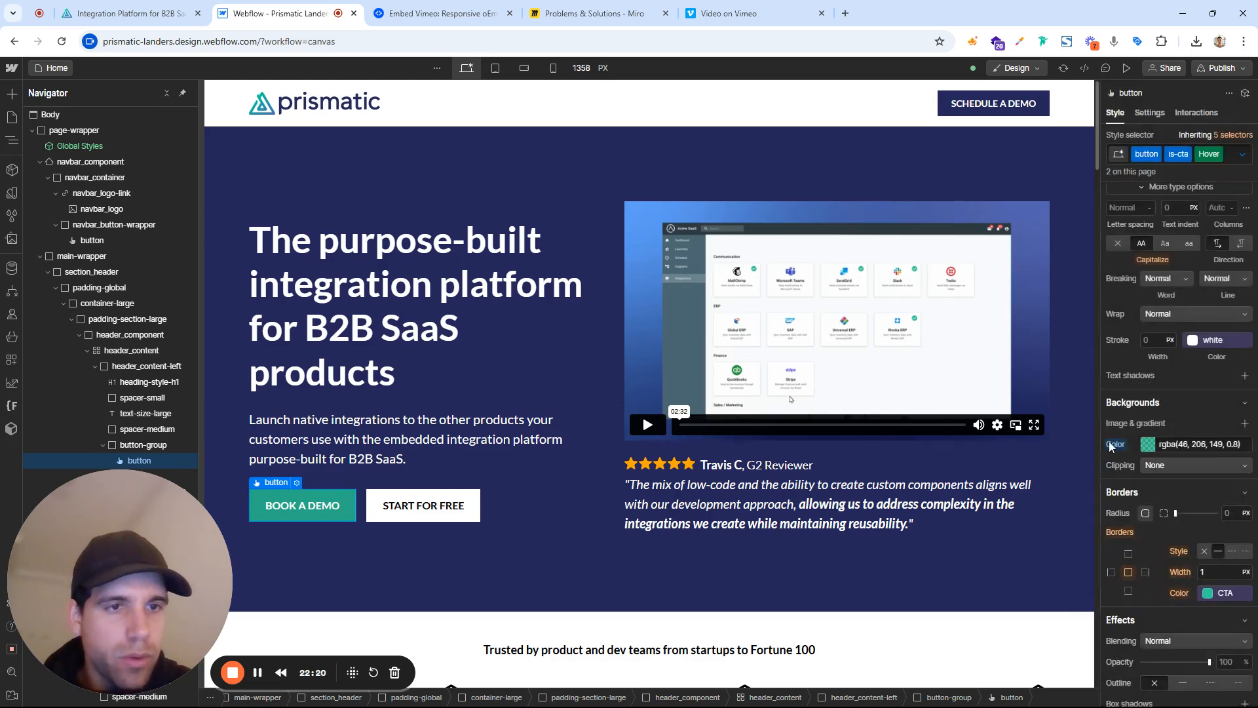
alt+click(1121, 445)
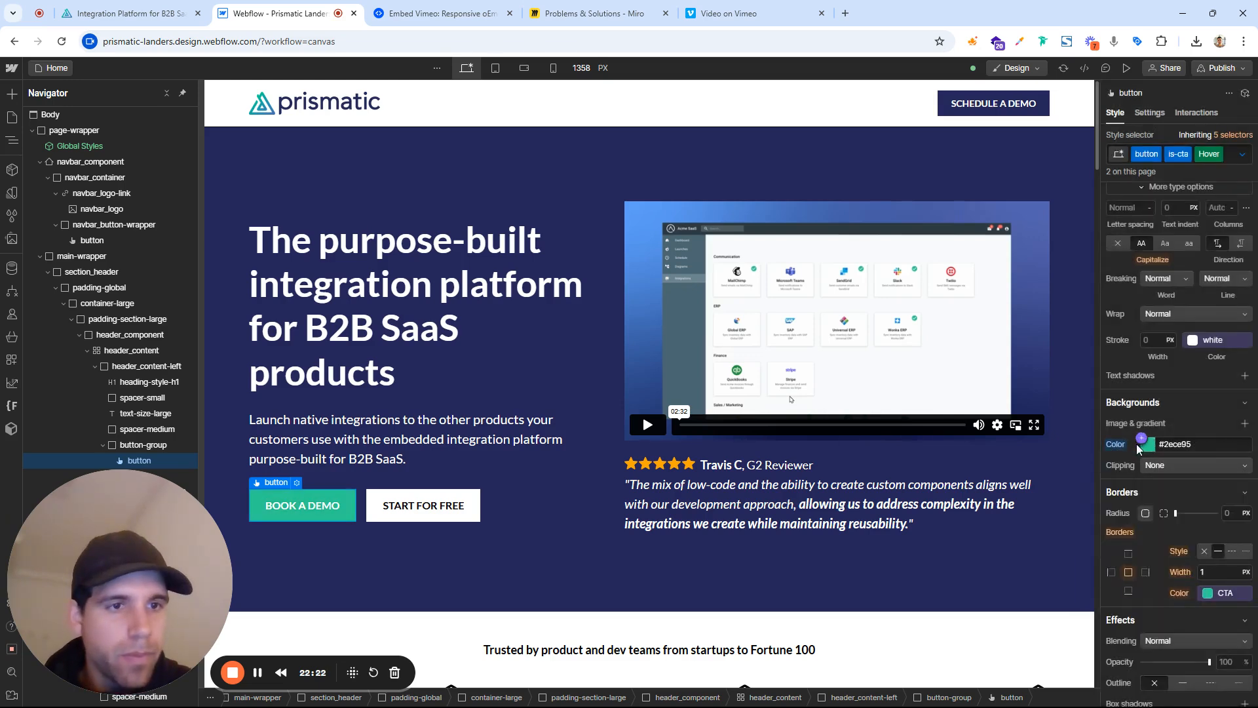
Try a black color overlay at 50% alpha on the background of the is-cta button's Hover state
click(1244, 425)
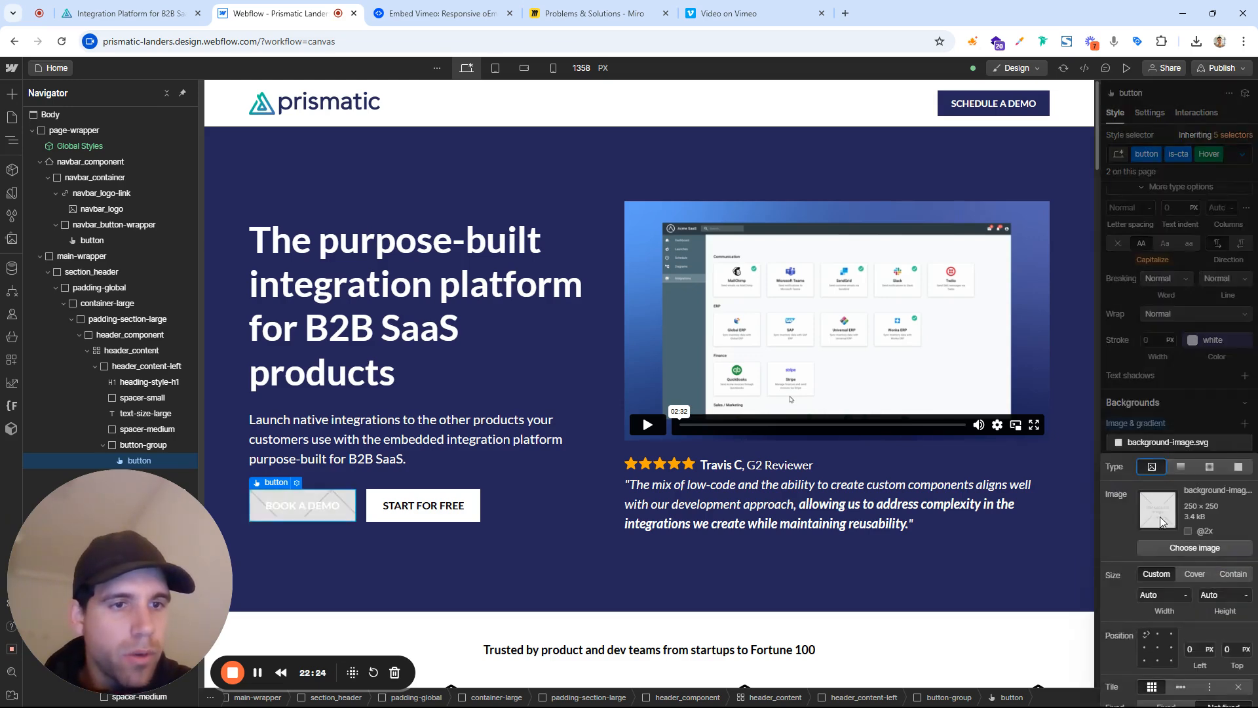
click(1238, 467)
click(1173, 422)
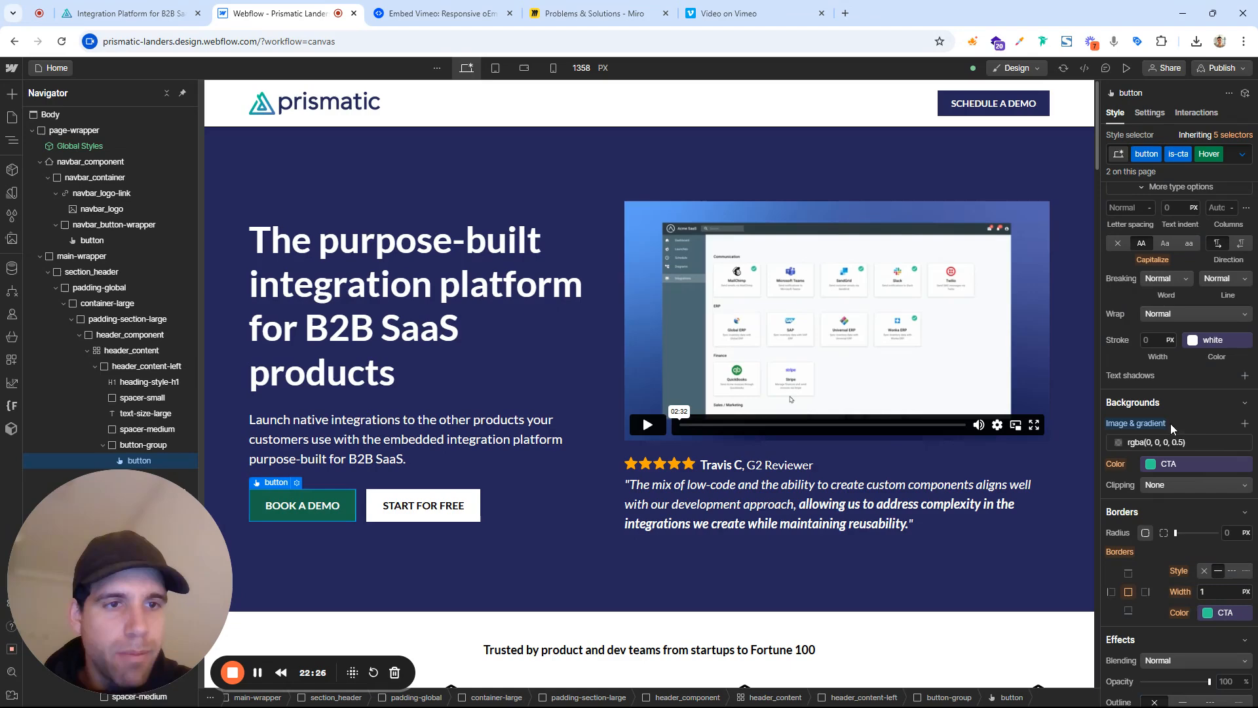
click(1244, 444)
Set the is-cta Hover state's opacity to 70% and switch the button back to its None state
scroll(1181, 483, down, 4)
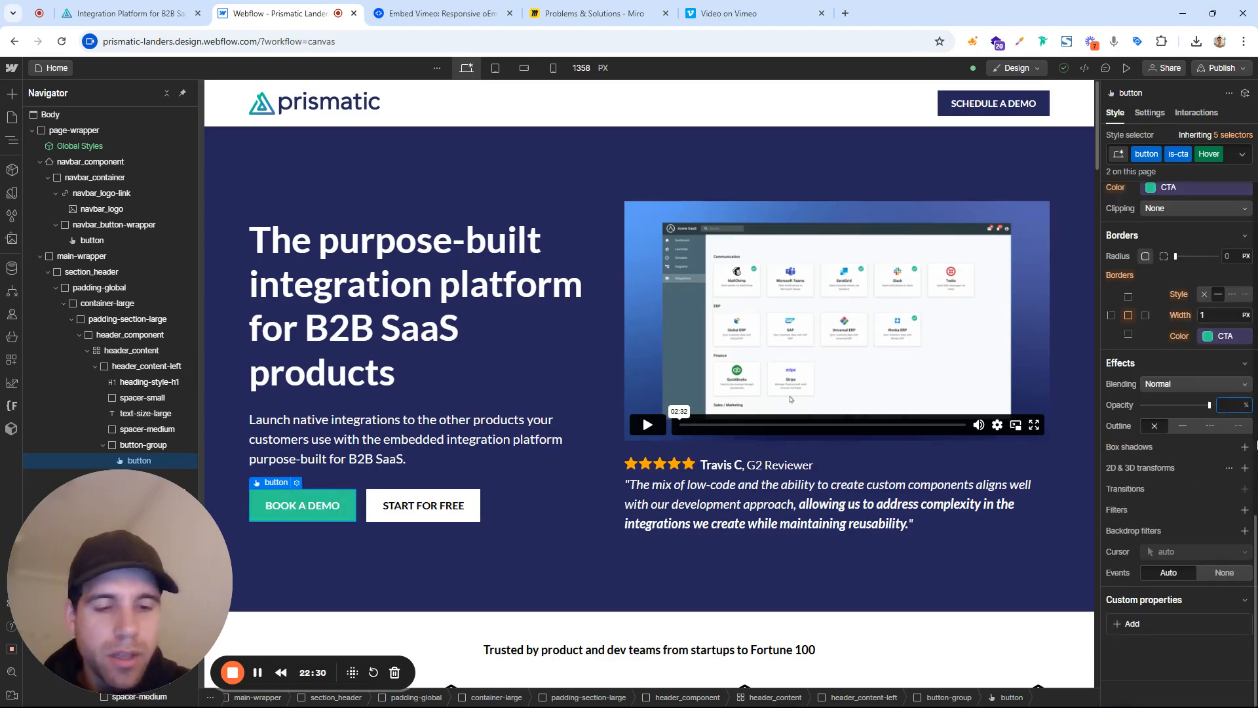
text(0)
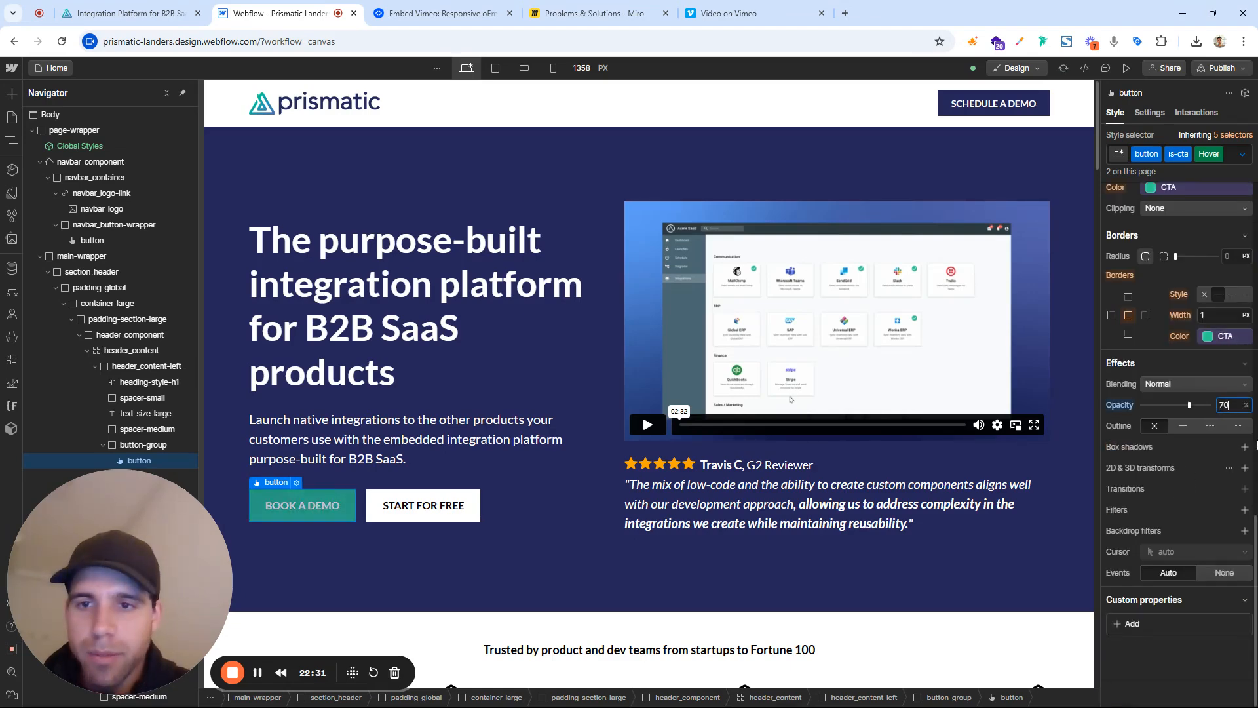
click(1242, 156)
click(1198, 194)
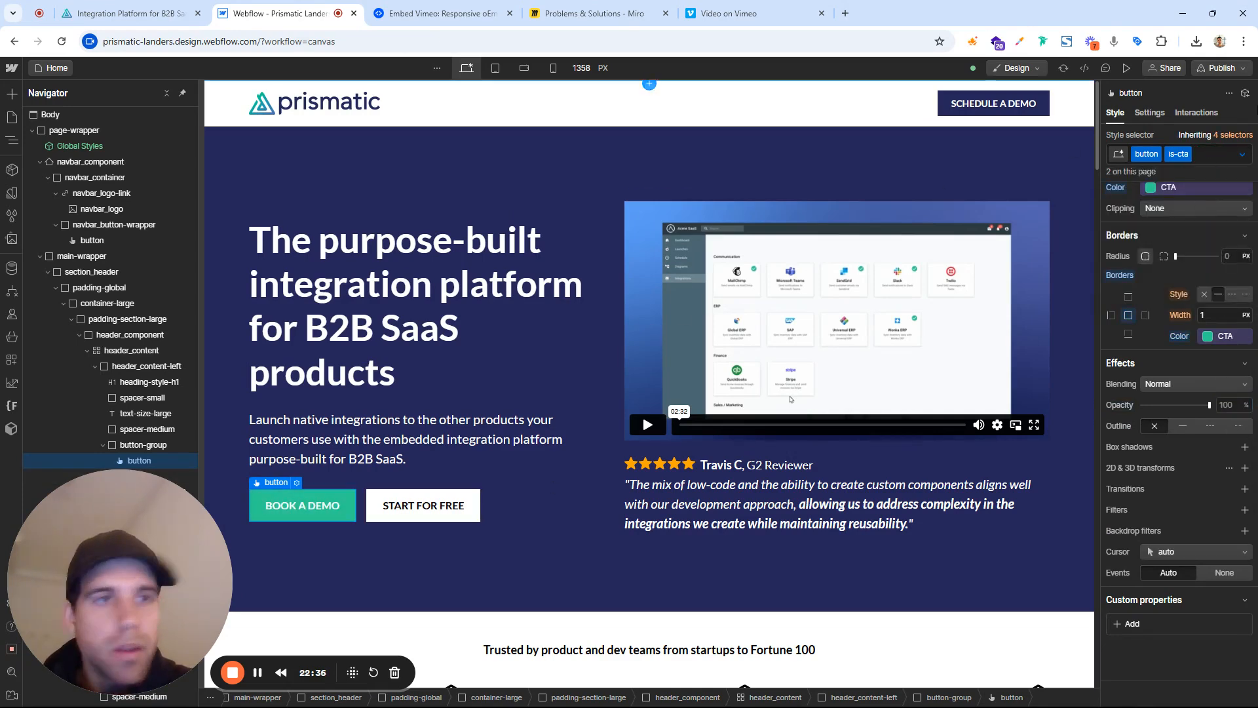
Add a transition to the is-cta button covering all properties with a 500 ms duration
click(1246, 490)
click(1193, 534)
scroll(1186, 544, down, 3)
click(1186, 696)
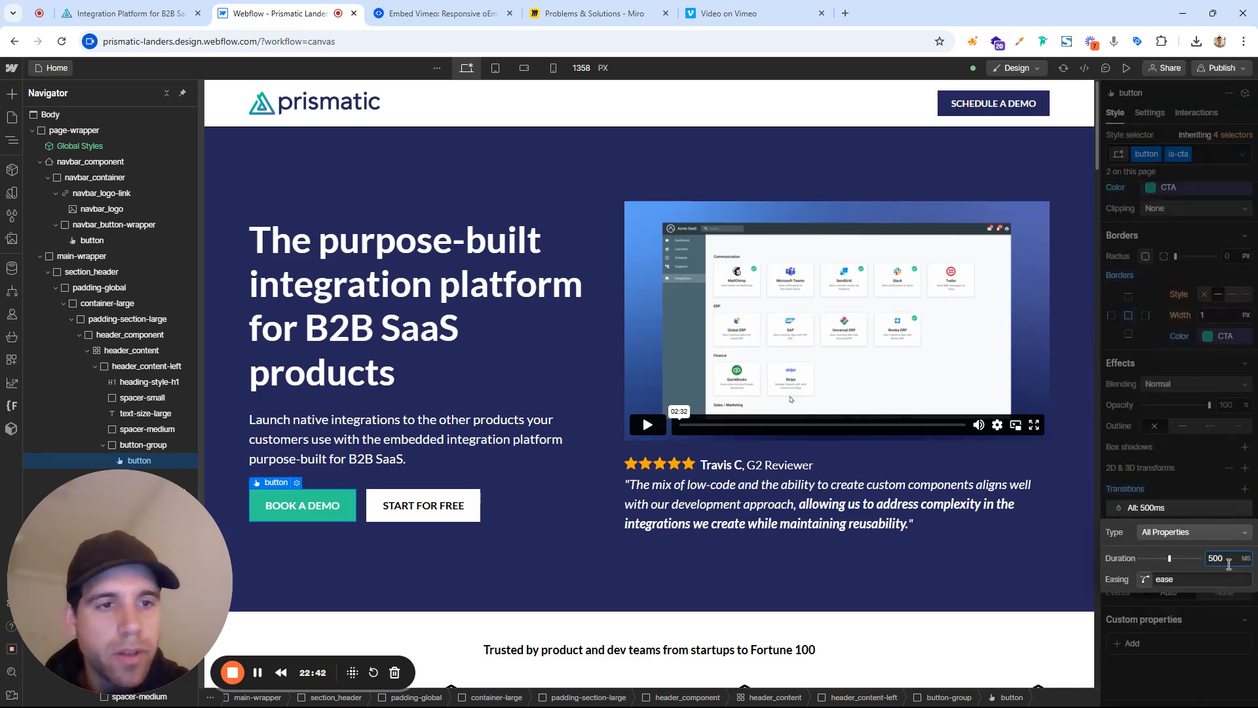
click(1158, 505)
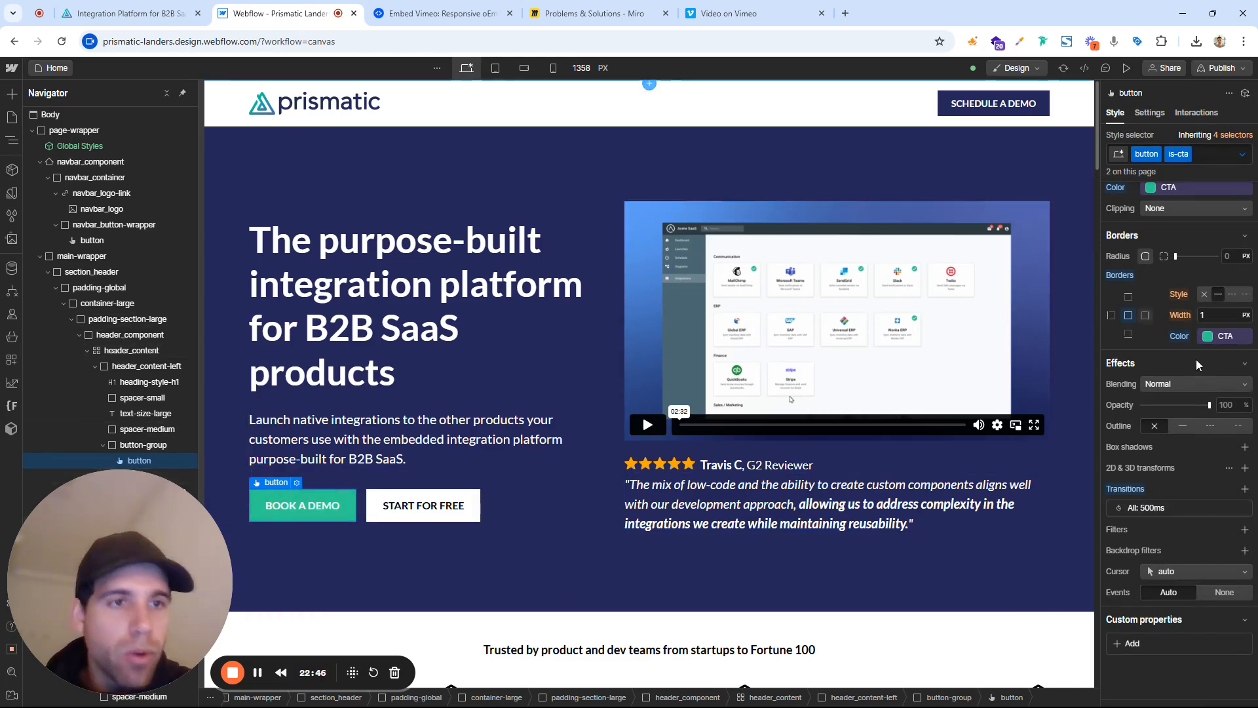
Review the is-cta button's style settings and preview the hover effect on the hero Book a demo button
scroll(1192, 367, up, 5)
scroll(1192, 367, up, 4)
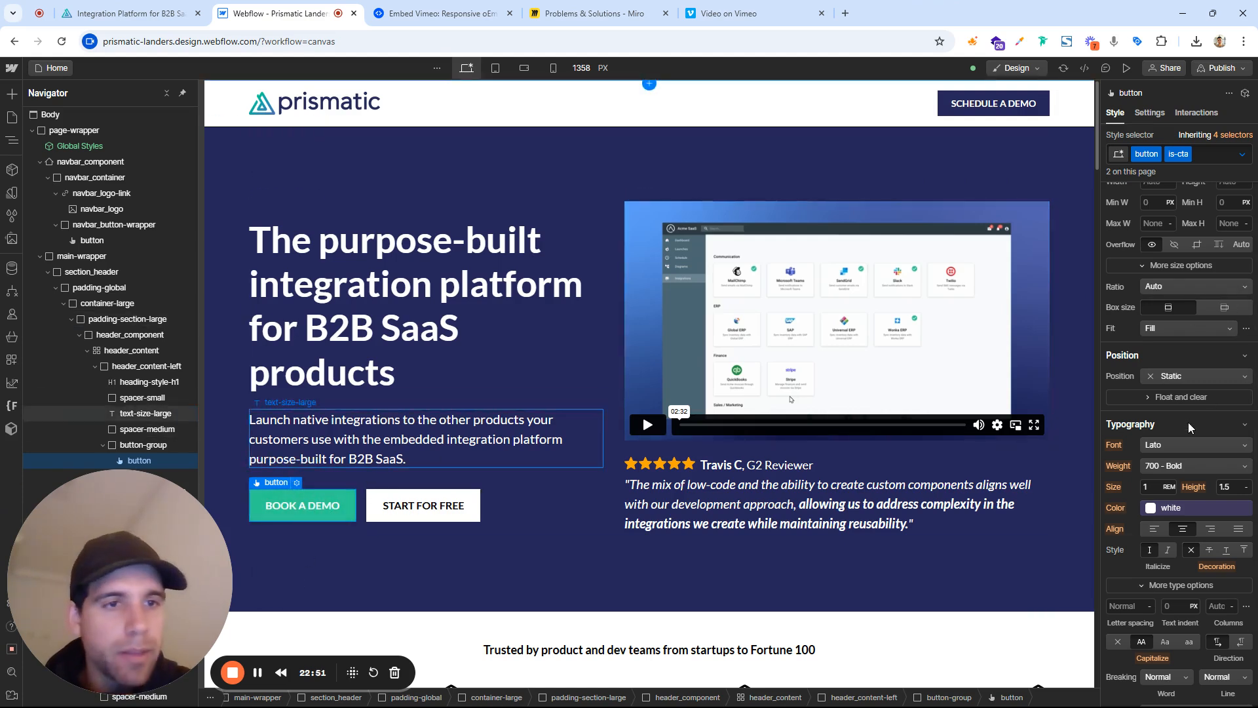
scroll(1189, 422, up, 4)
scroll(1158, 454, down, 8)
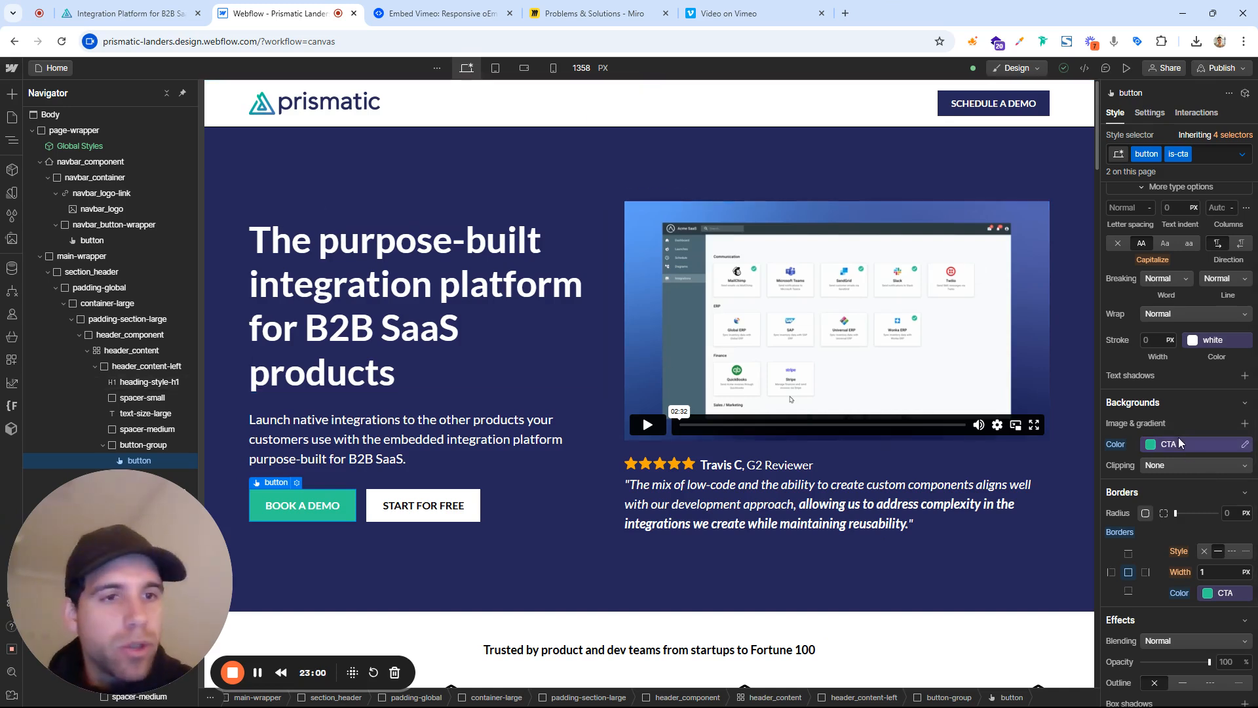
scroll(1133, 491, down, 2)
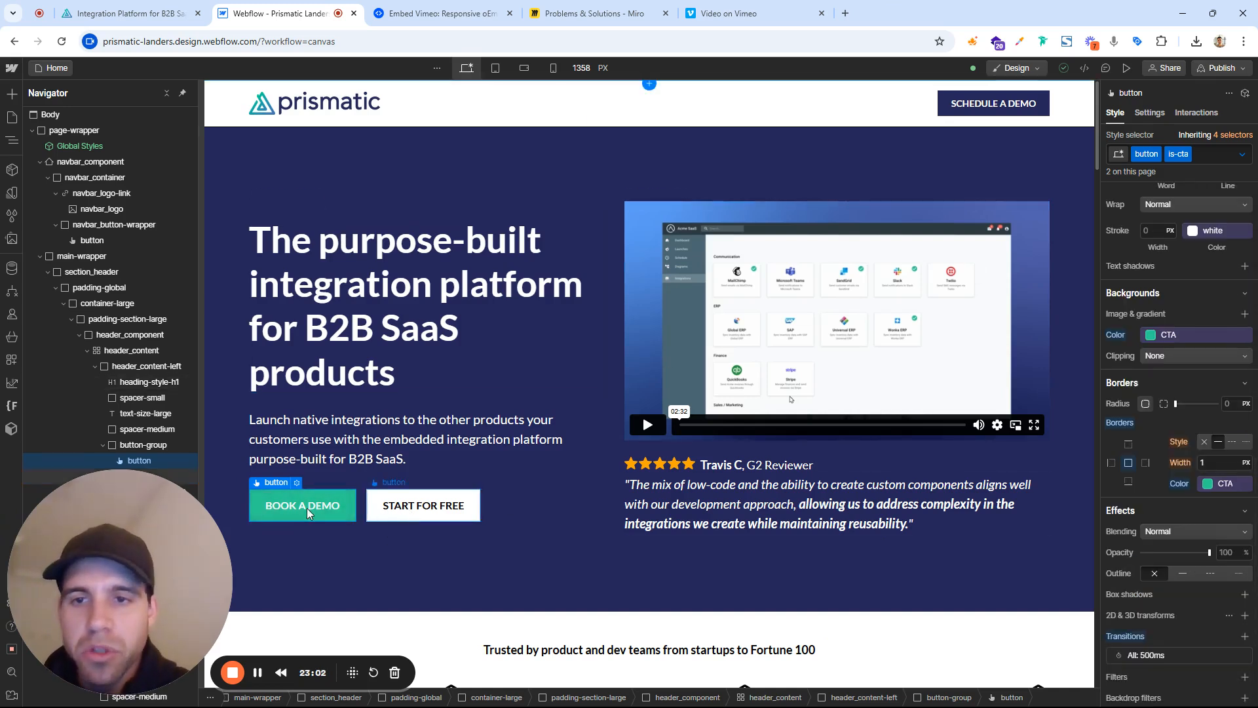
click(1128, 68)
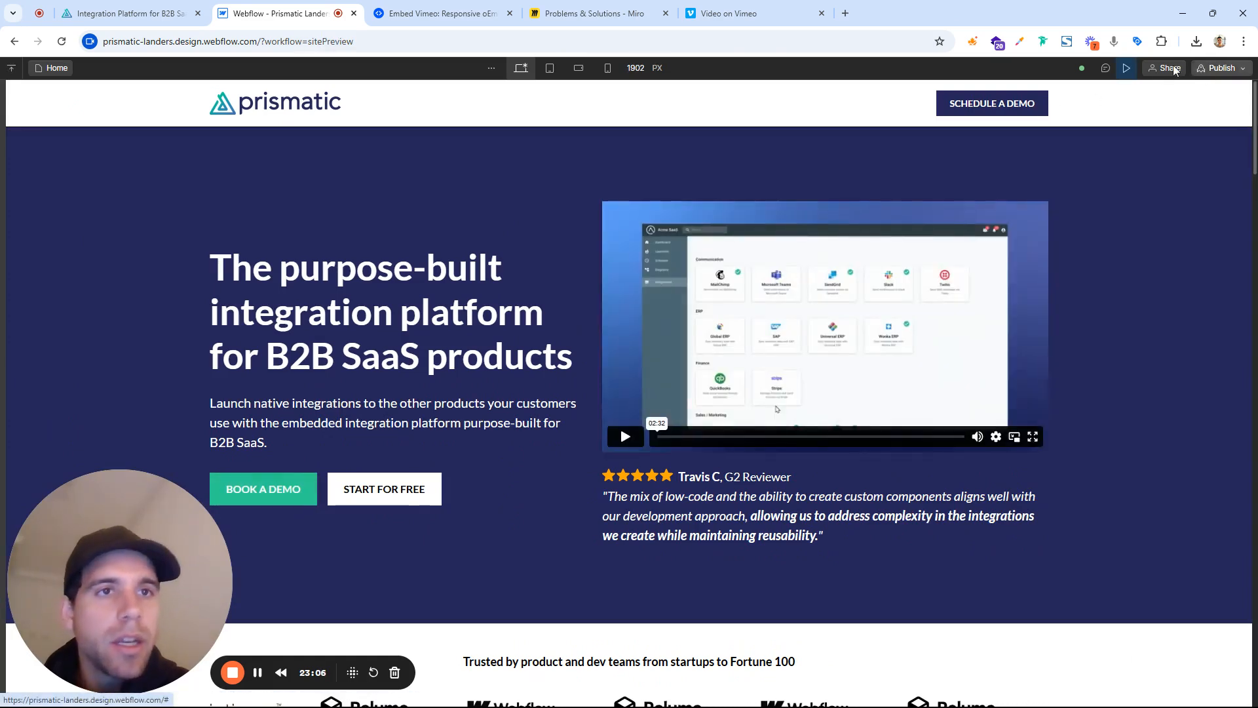
click(1126, 67)
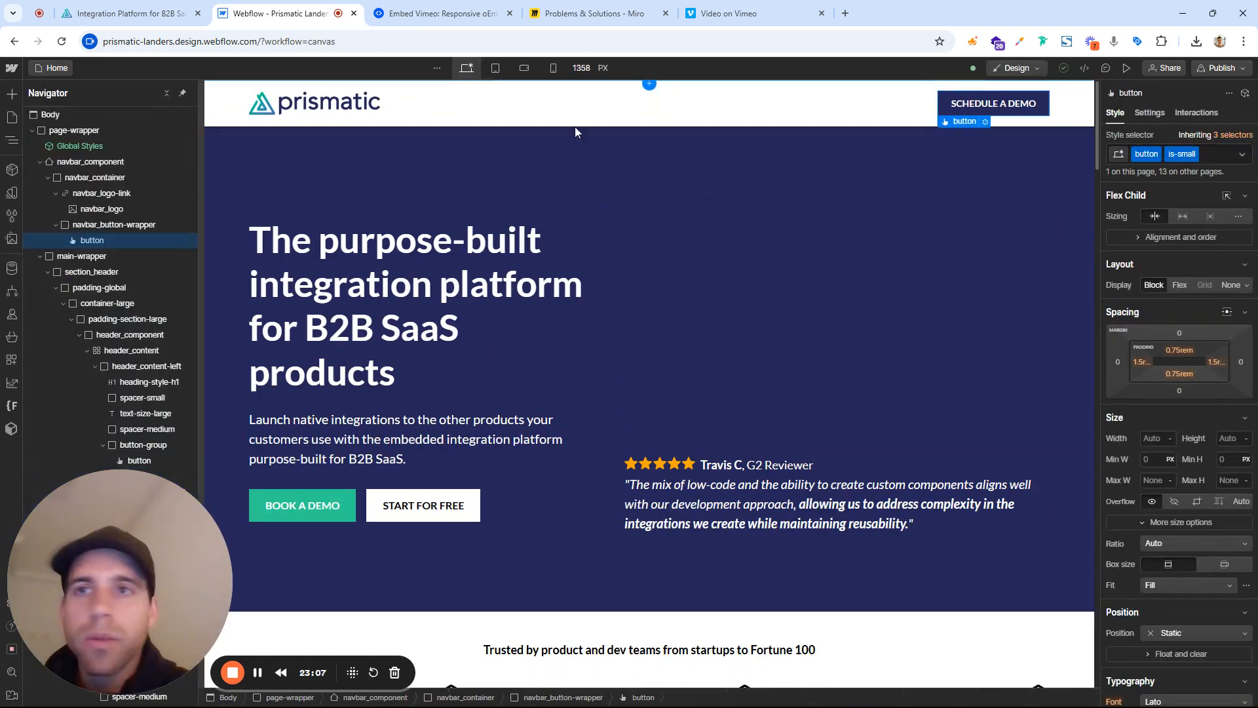
Copy the Schedule a demo link from the live Prismatic page and set it as the navbar button's URL
click(125, 13)
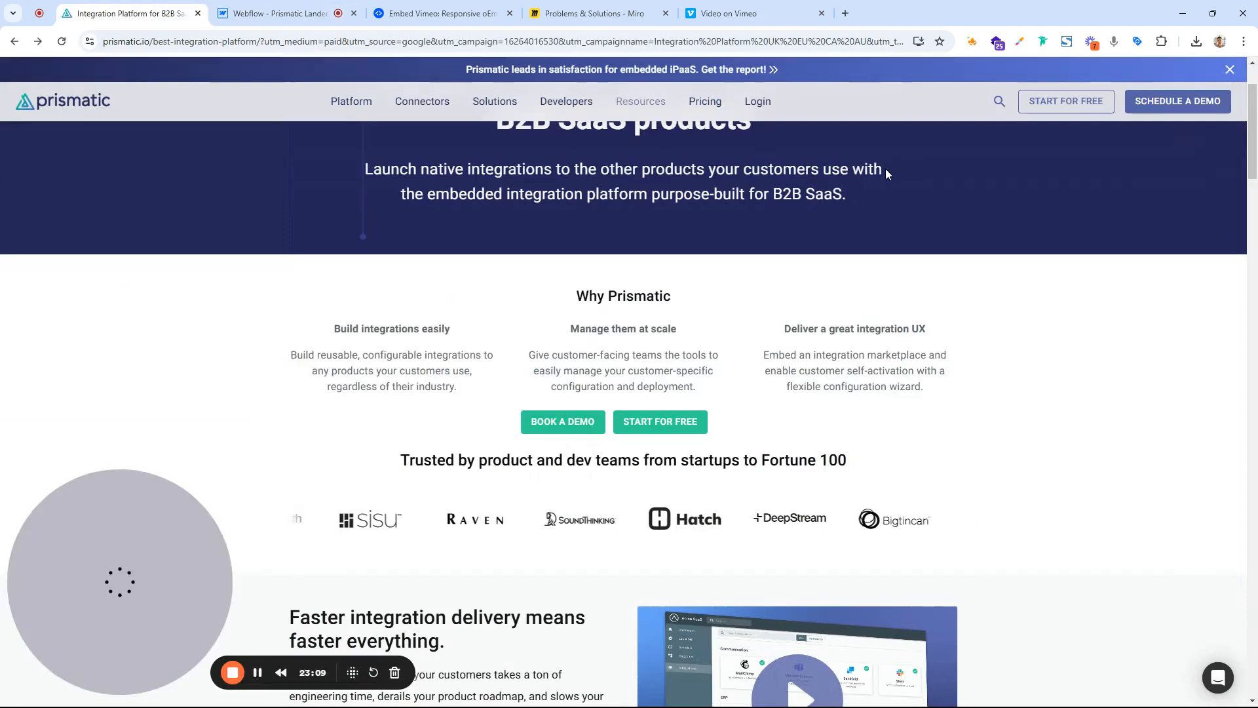
right_click(1177, 101)
click(1025, 226)
click(288, 13)
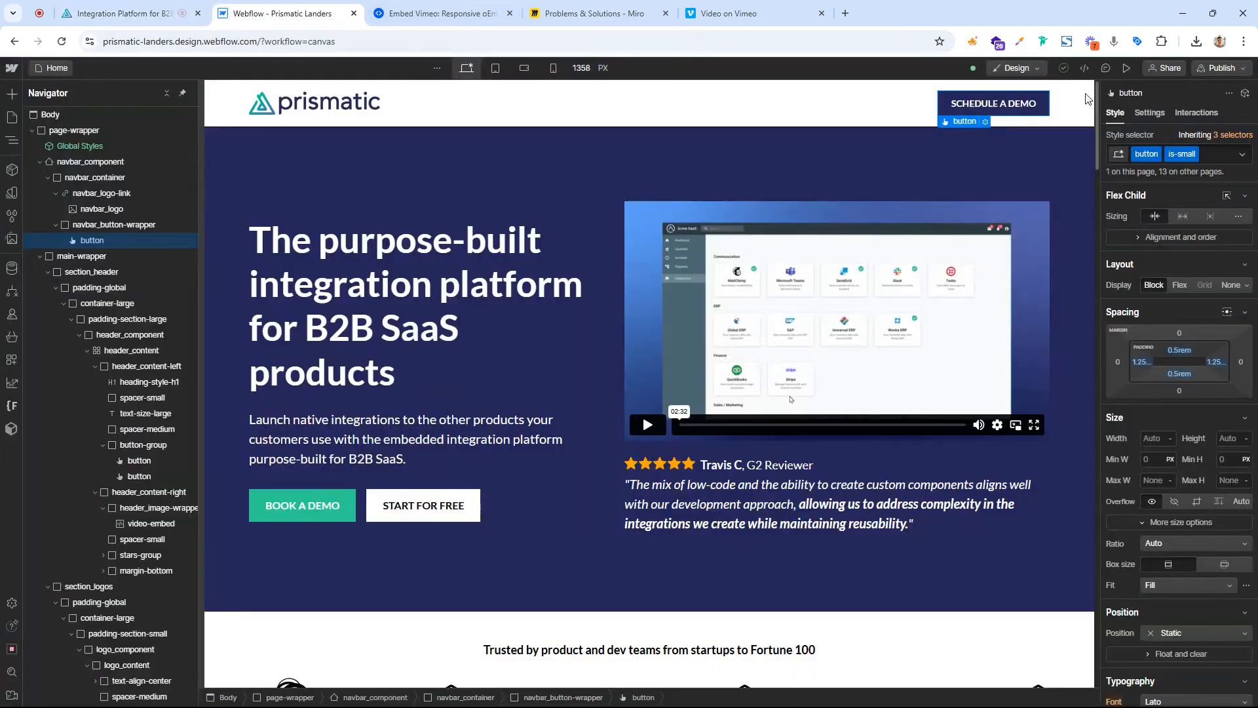
click(1153, 114)
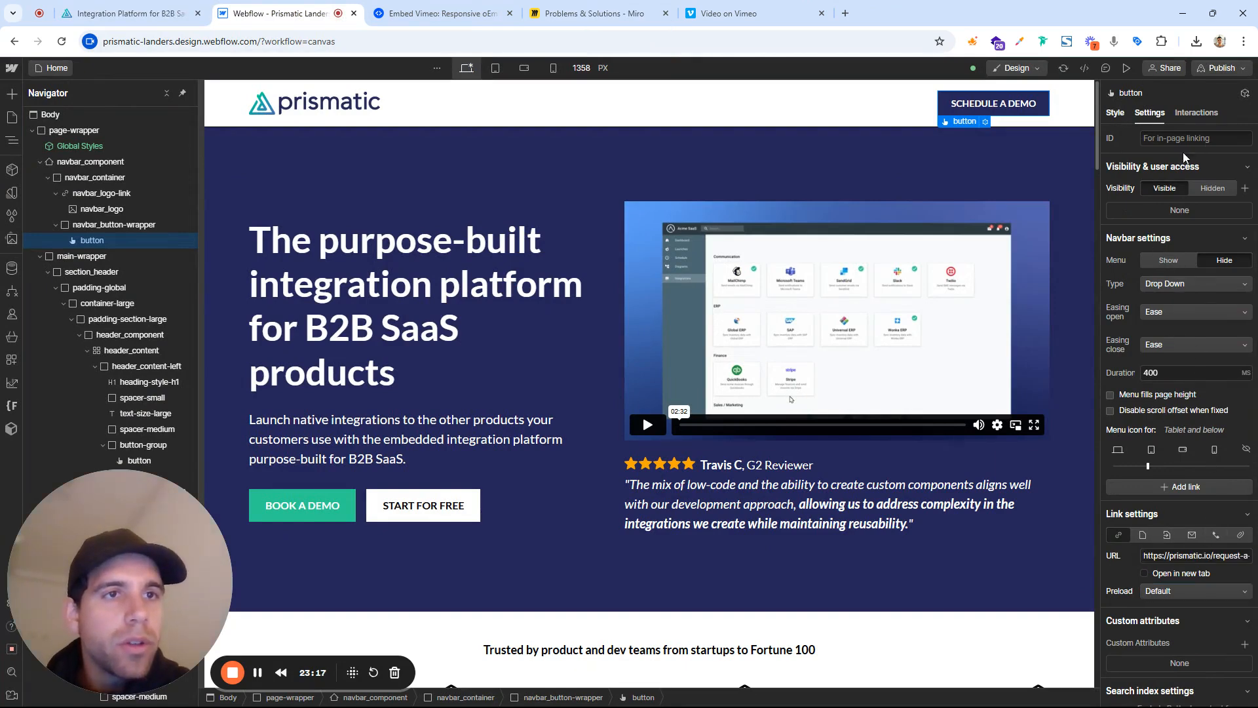
Set the Hover state opacity of the navbar's is-small Schedule a demo button to 70% and preview it
click(1115, 112)
scroll(1211, 352, down, 5)
click(1242, 154)
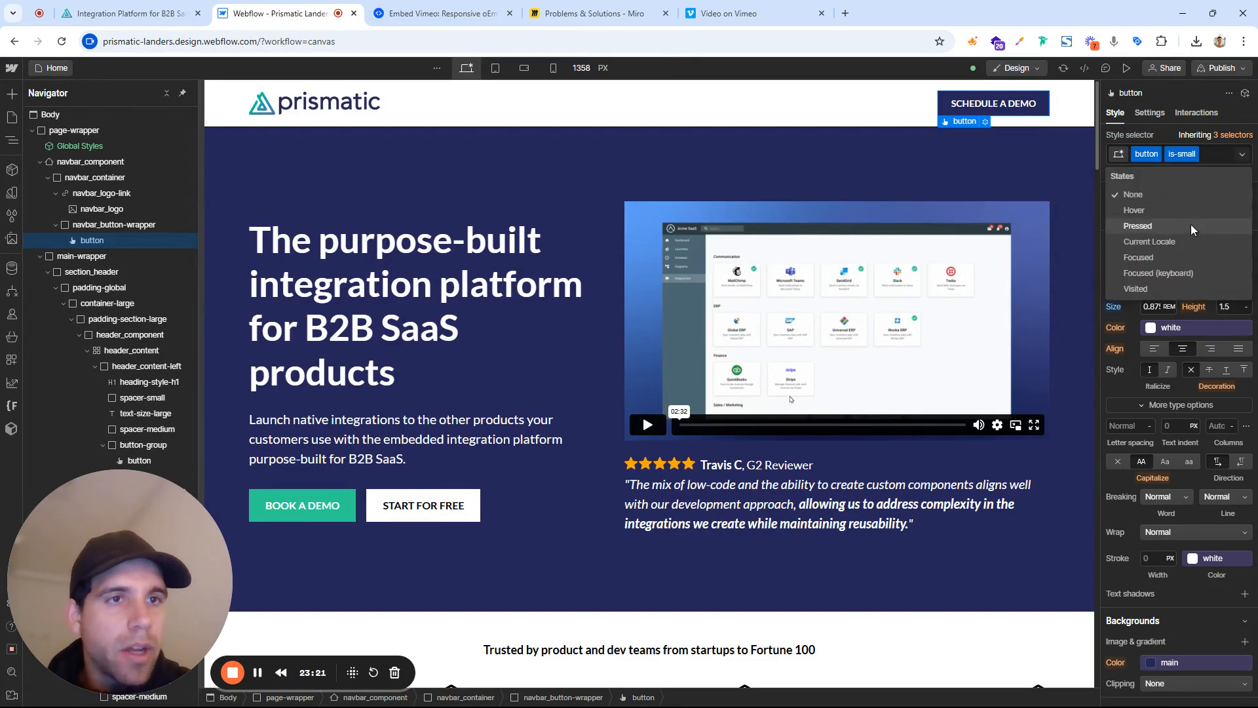
click(1178, 211)
scroll(1213, 315, down, 5)
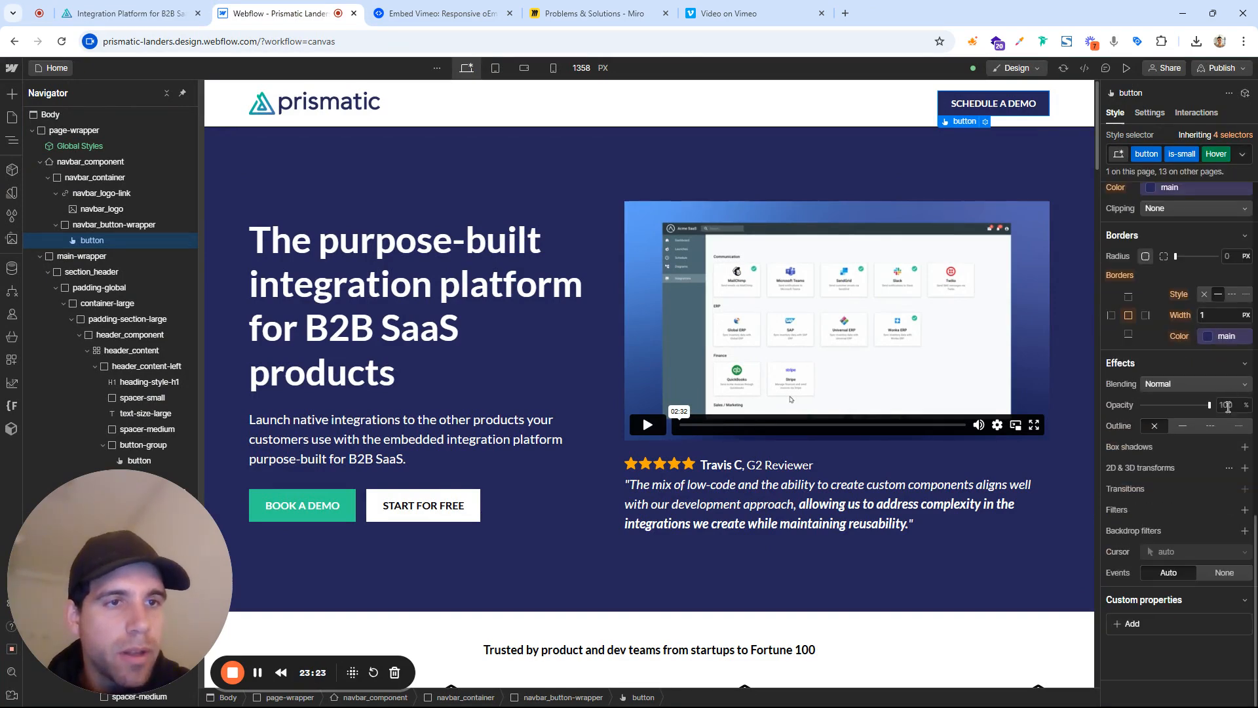
click(1230, 404)
text(70)
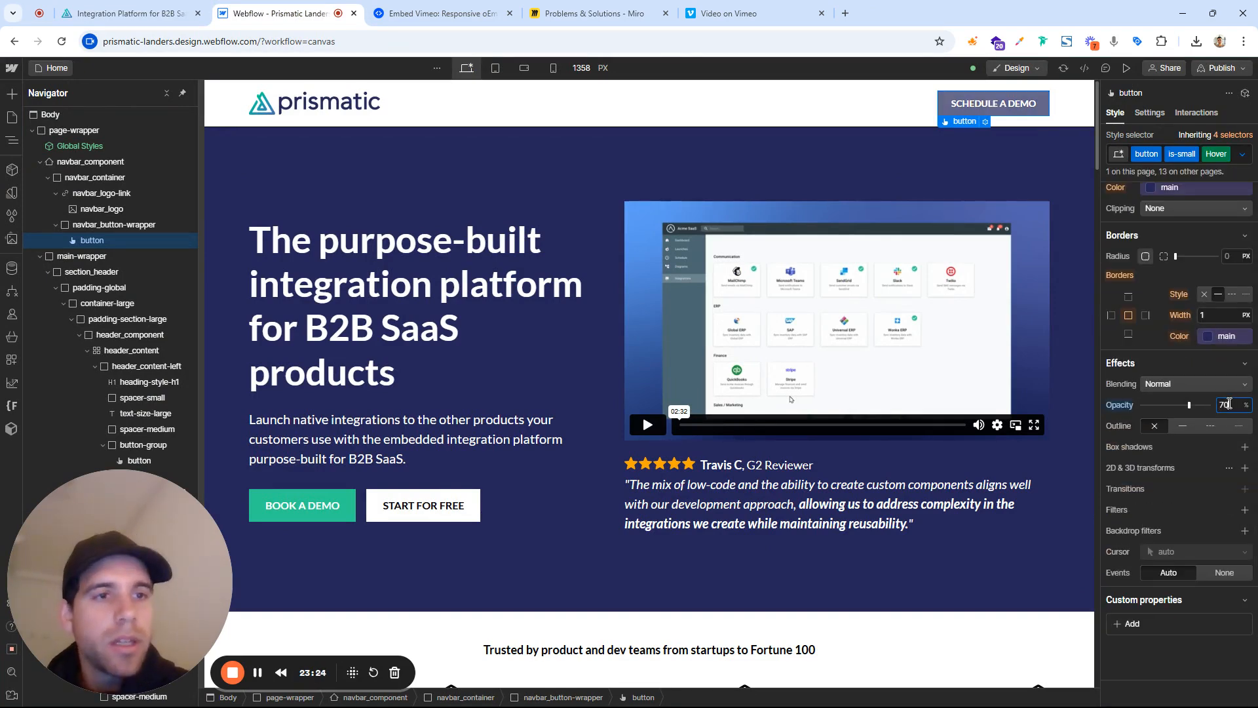
click(1244, 154)
click(1125, 68)
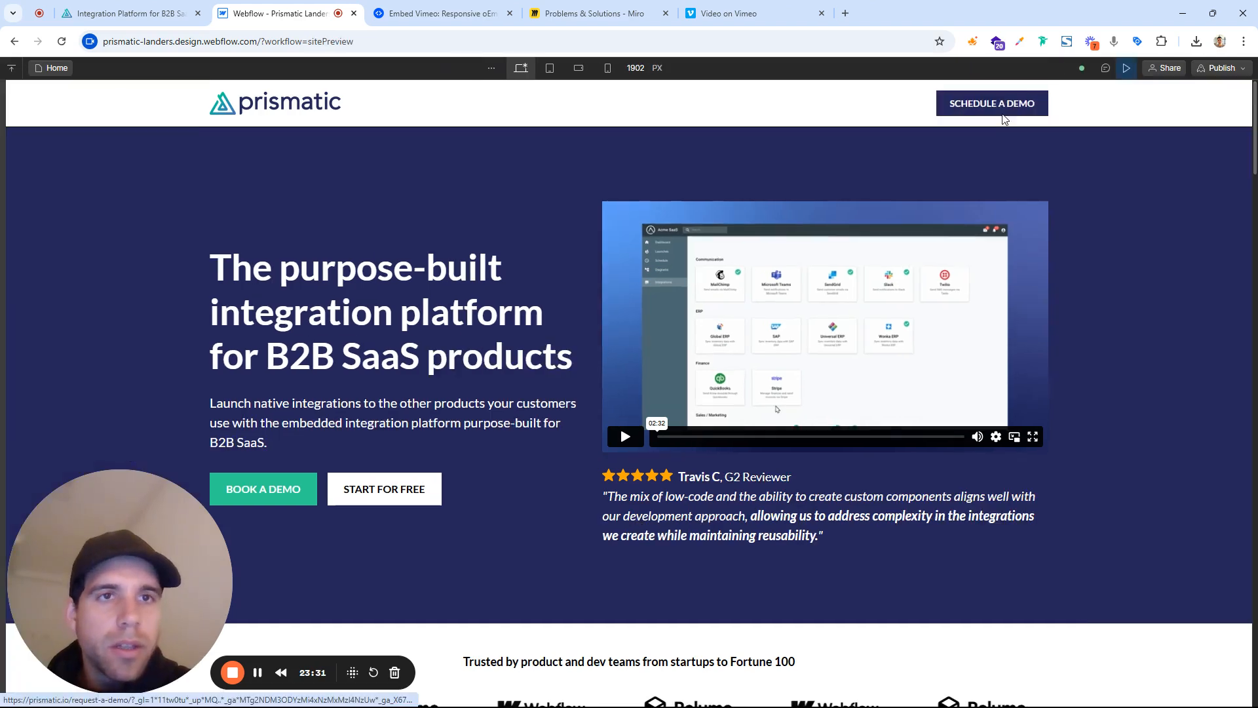
click(1126, 69)
Add a 500 ms all-properties transition to the navbar Schedule a demo button and preview its hover effect
scroll(1190, 402, down, 10)
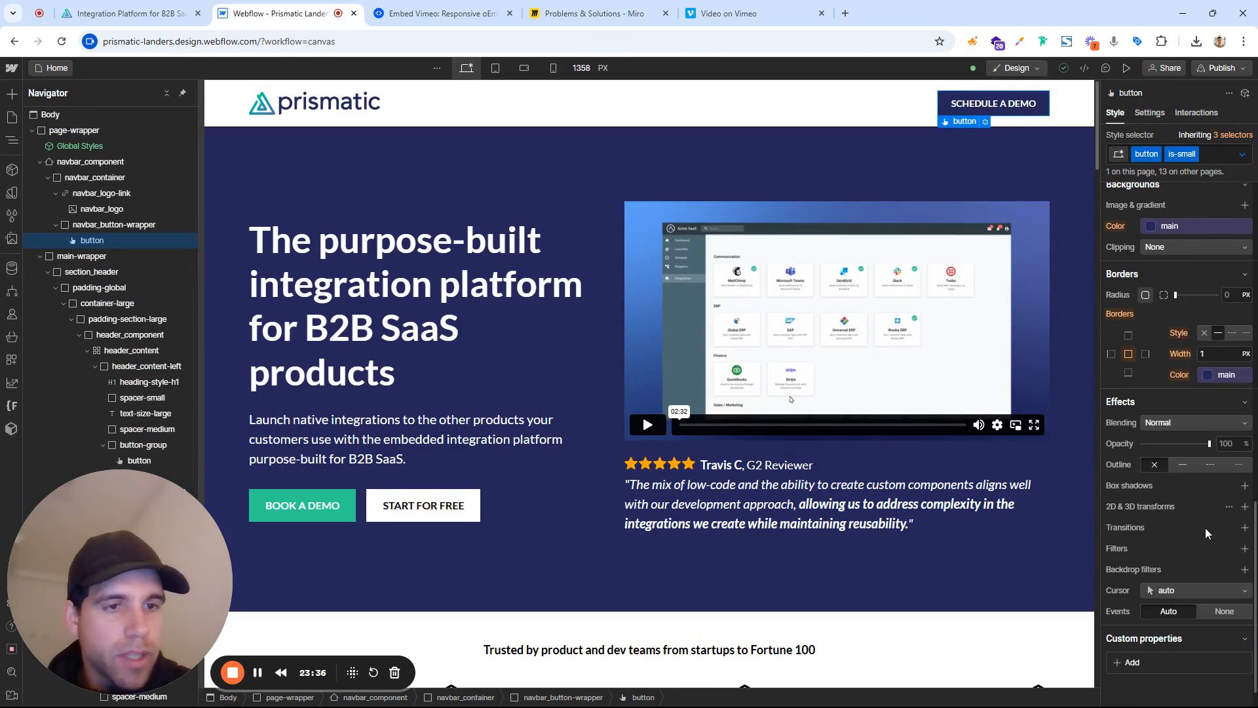
click(1245, 528)
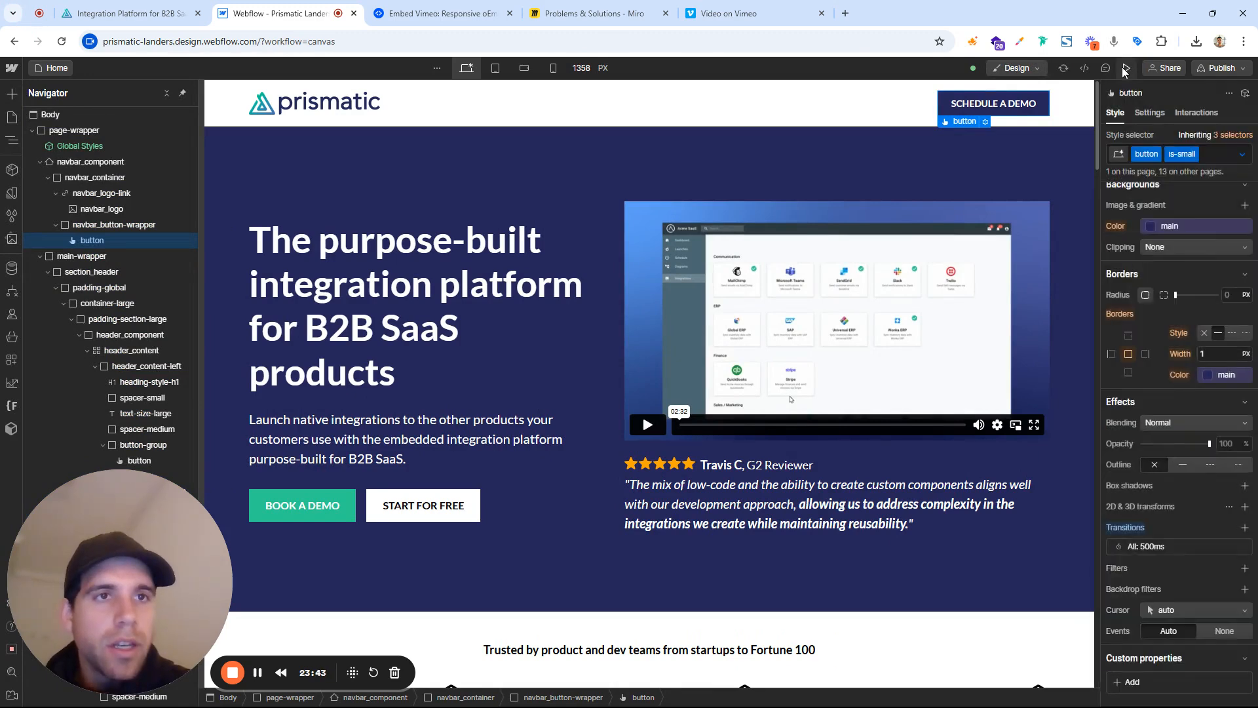
click(1126, 69)
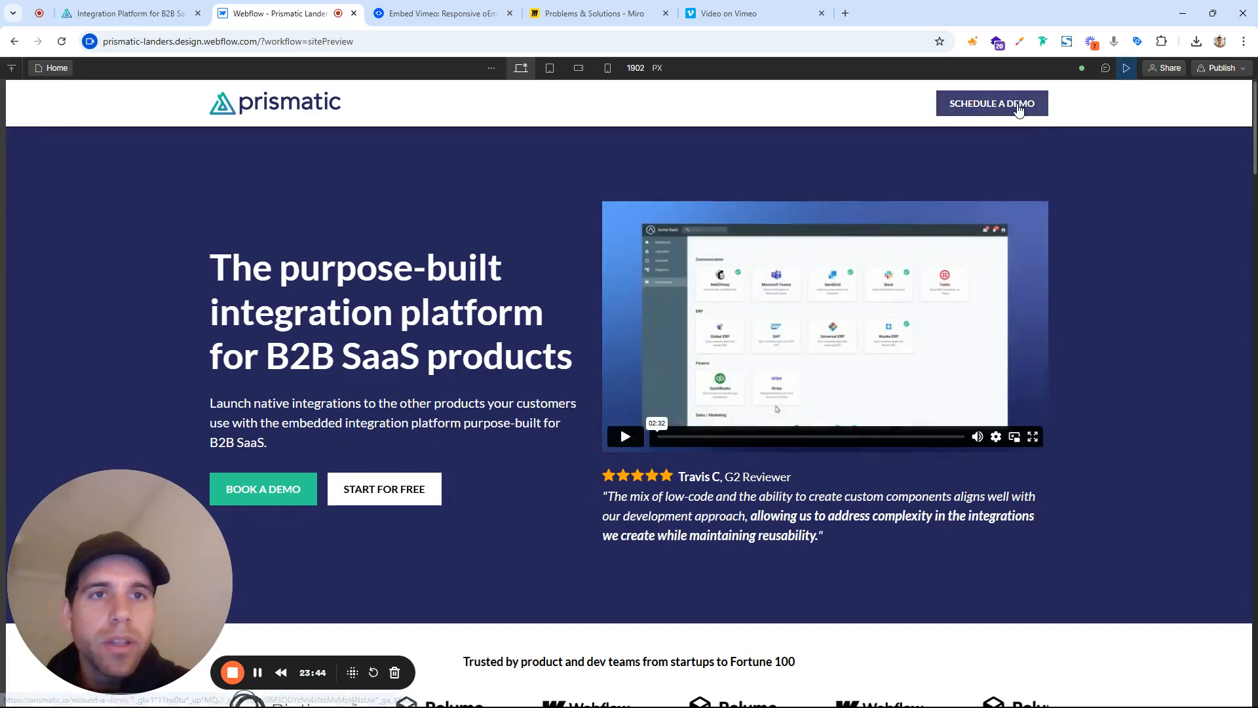
click(1126, 69)
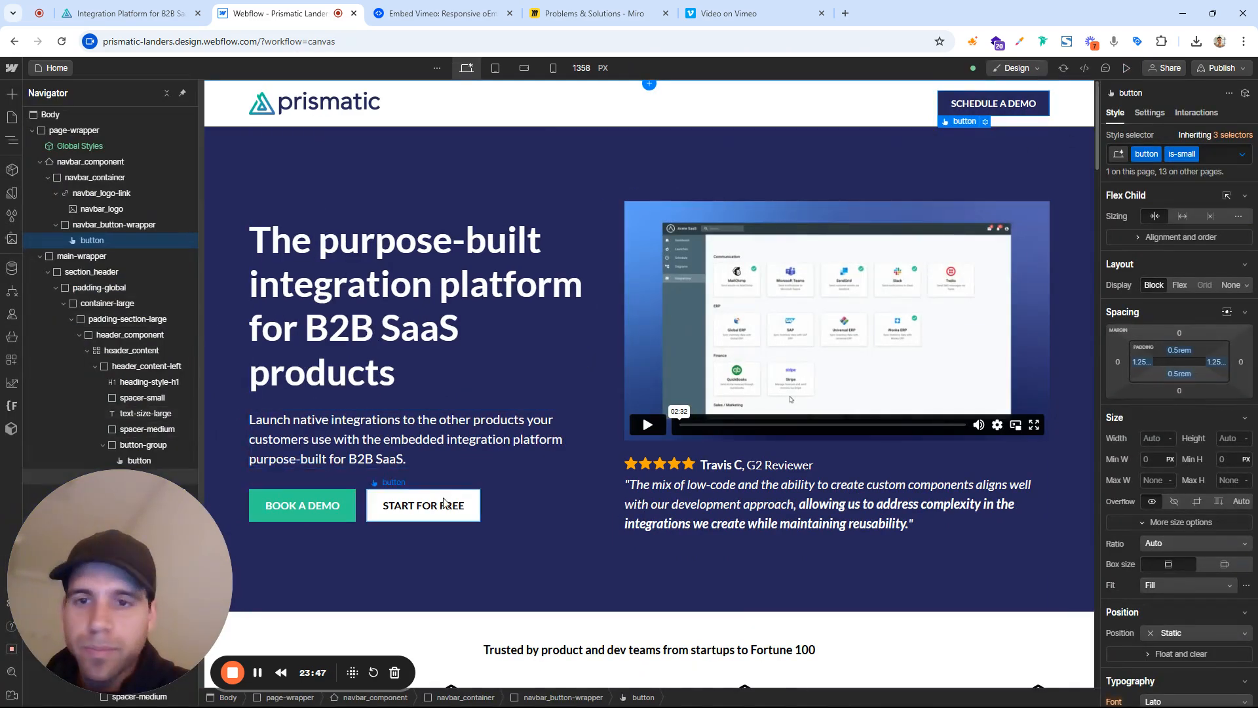
Set the Hover state opacity of the hero's is-tertiary Start for free button to 80%
click(419, 506)
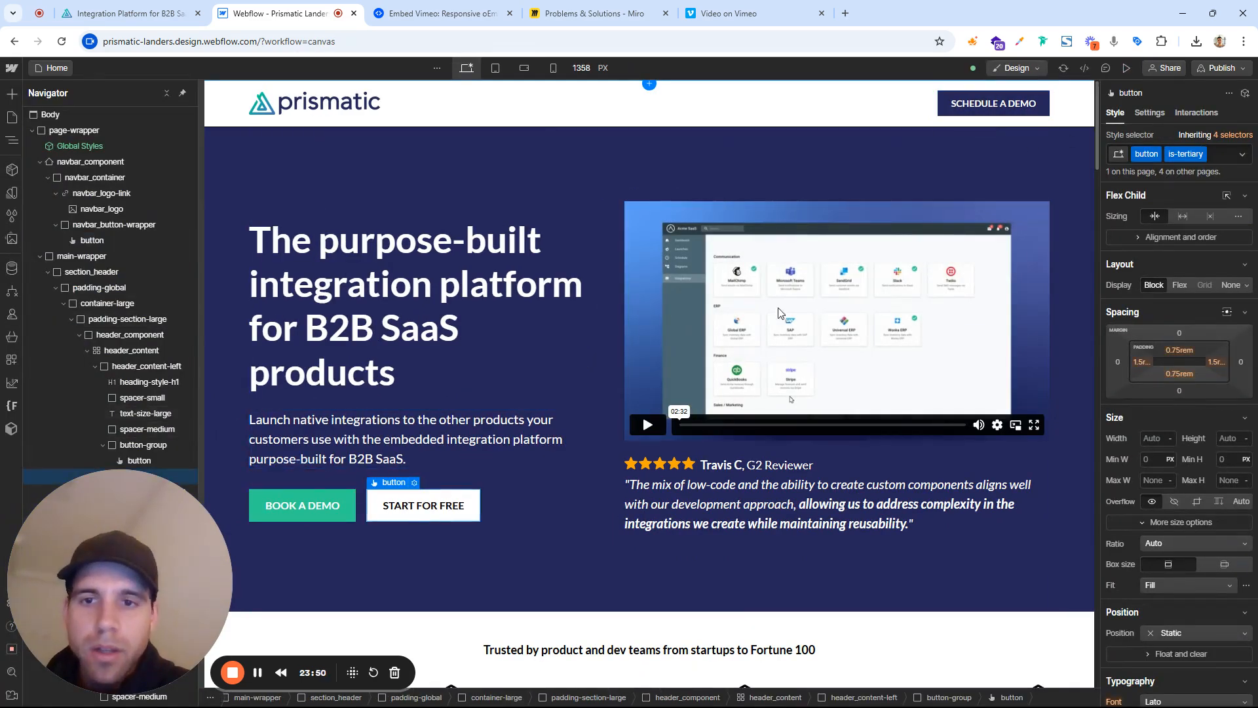
click(125, 13)
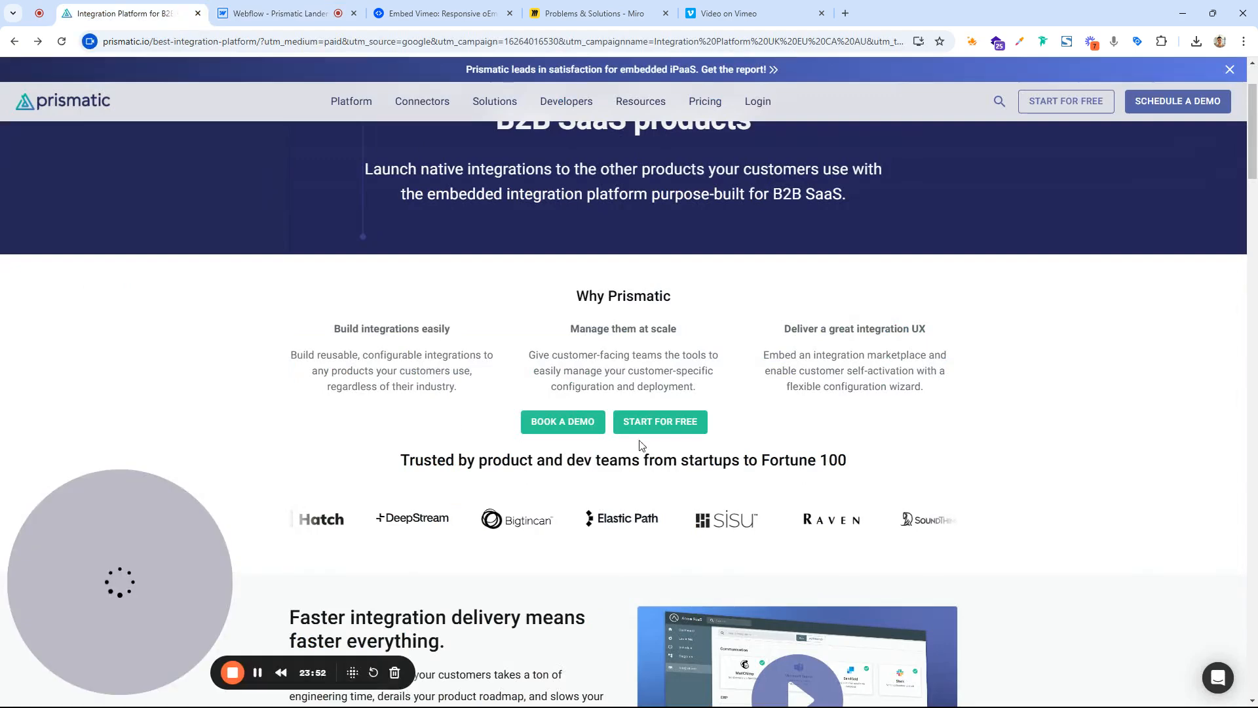
click(293, 5)
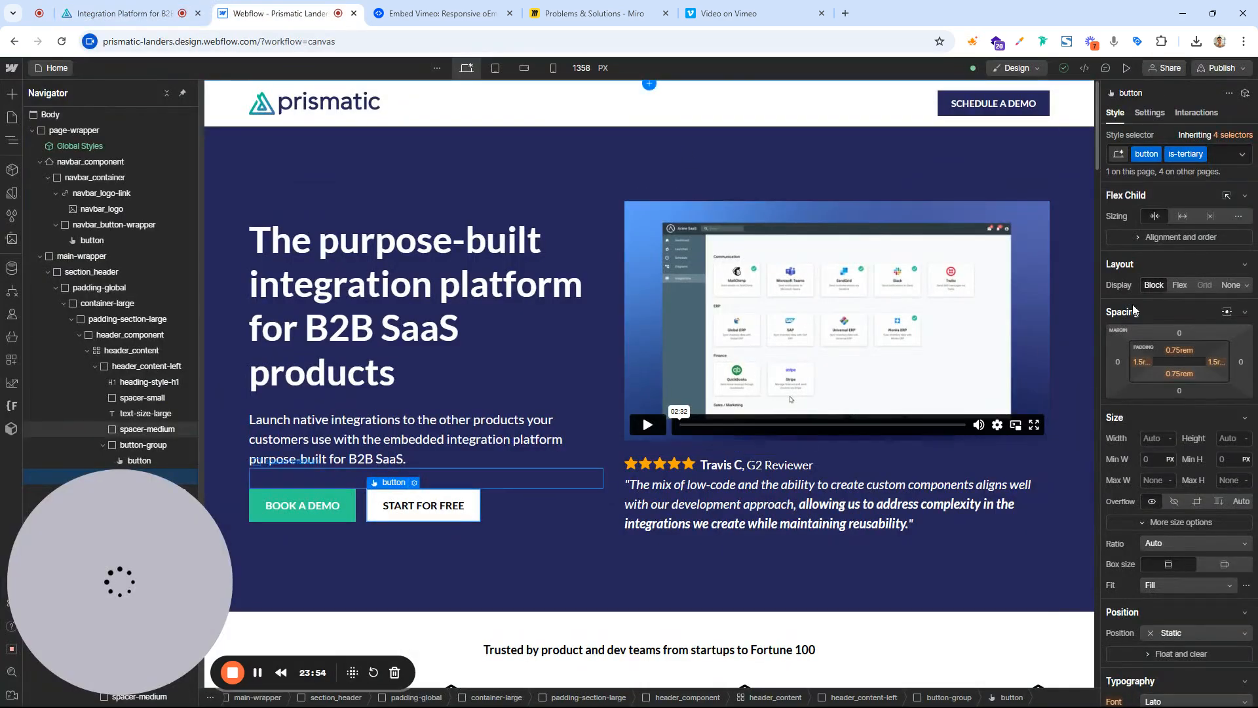
click(1244, 155)
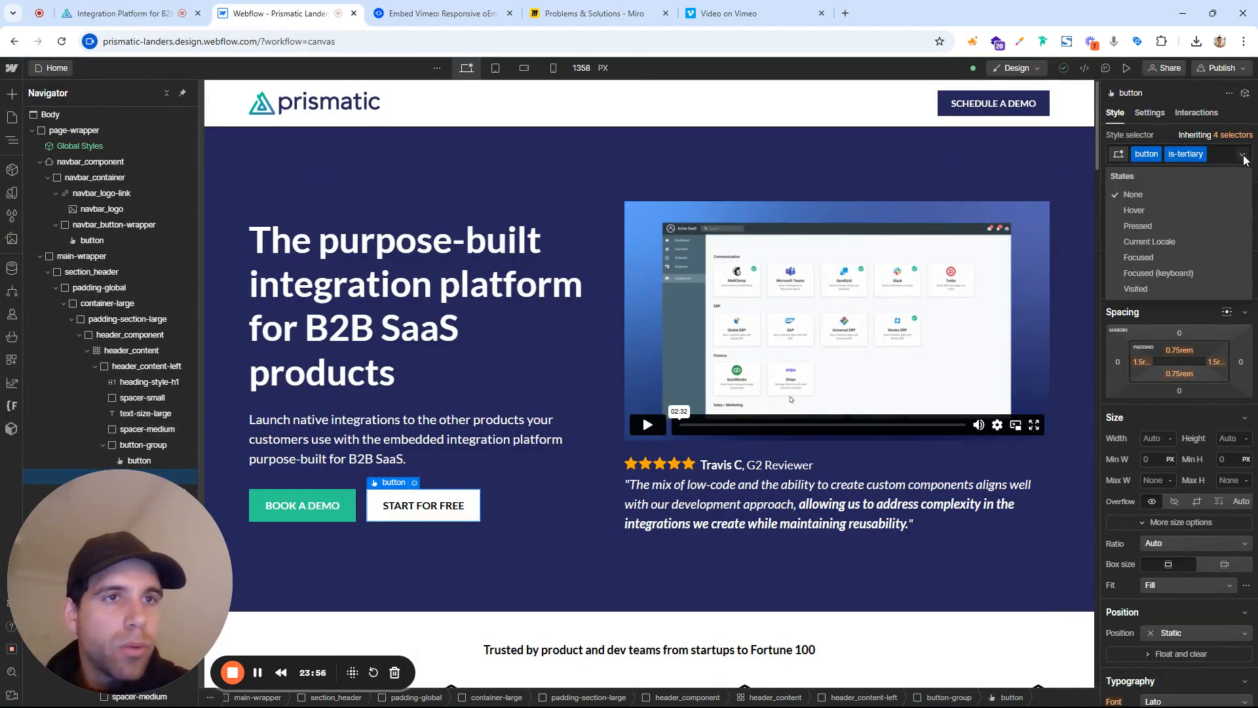
click(1212, 211)
scroll(1197, 330, down, 6)
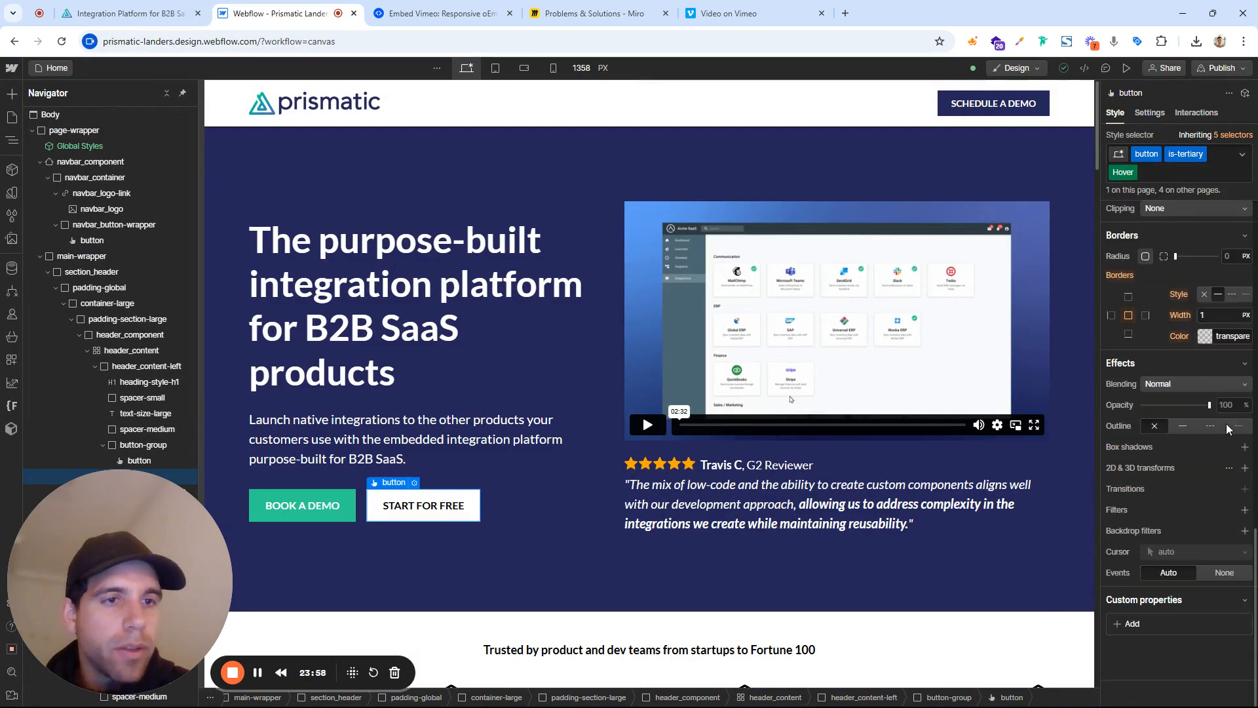
click(1224, 405)
text(80)
Return the Start for free button to its None state, add a 500 ms all-properties transition and preview the page
click(1244, 158)
click(1174, 211)
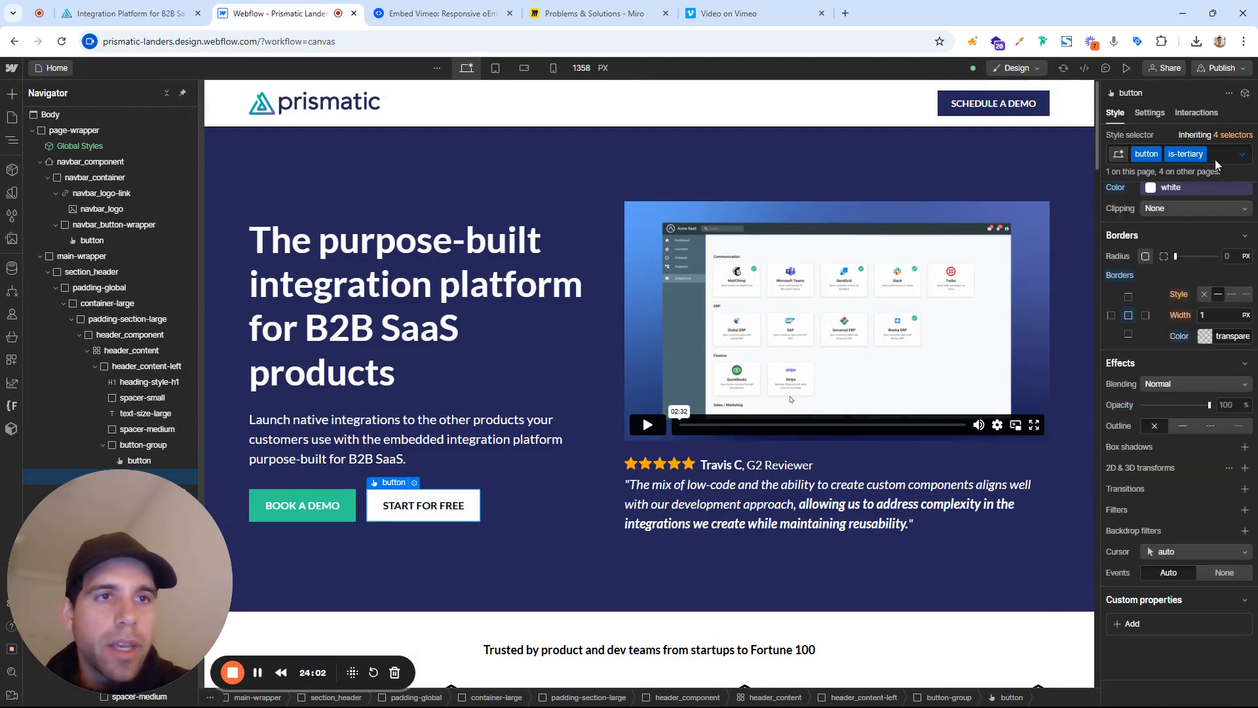
click(1245, 488)
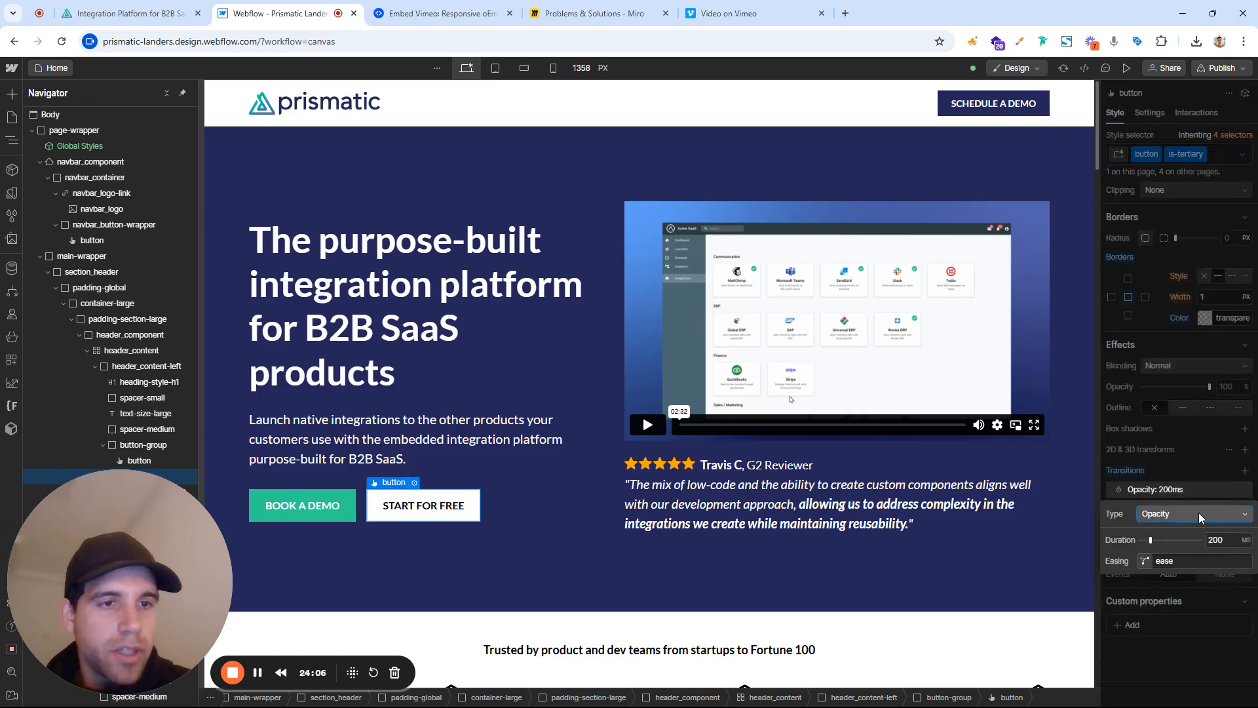
click(1200, 517)
click(1173, 696)
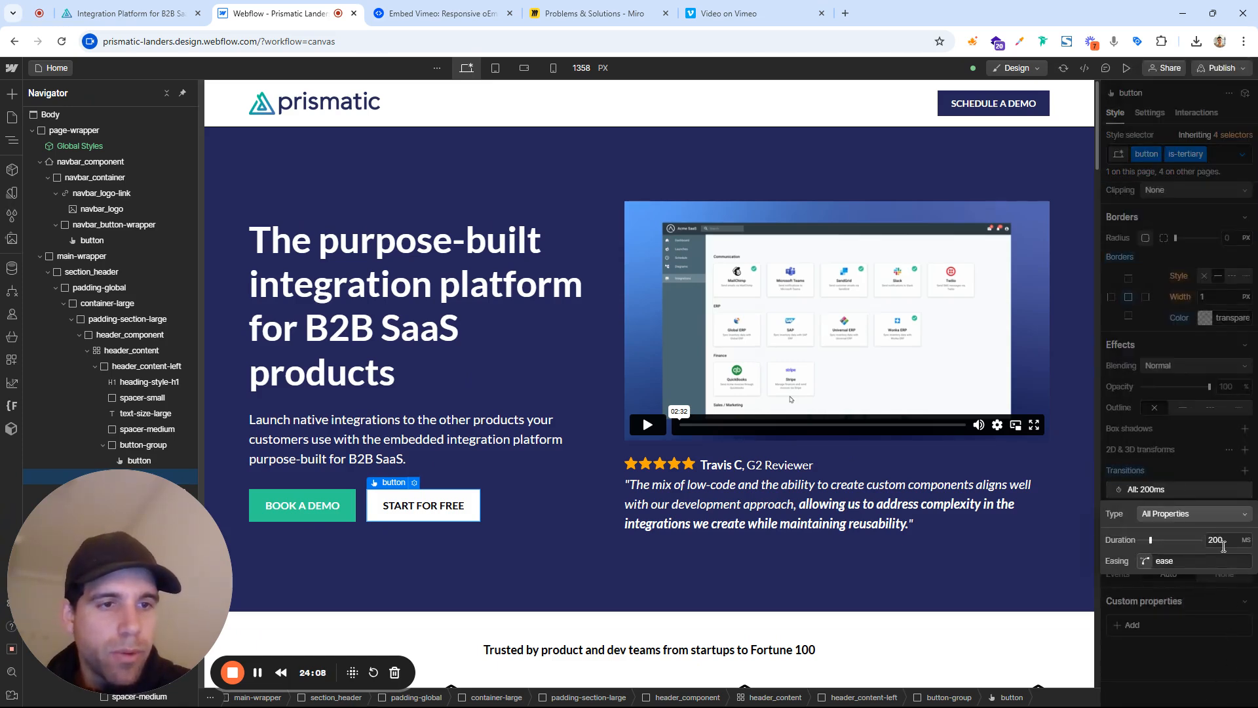
key(Return)
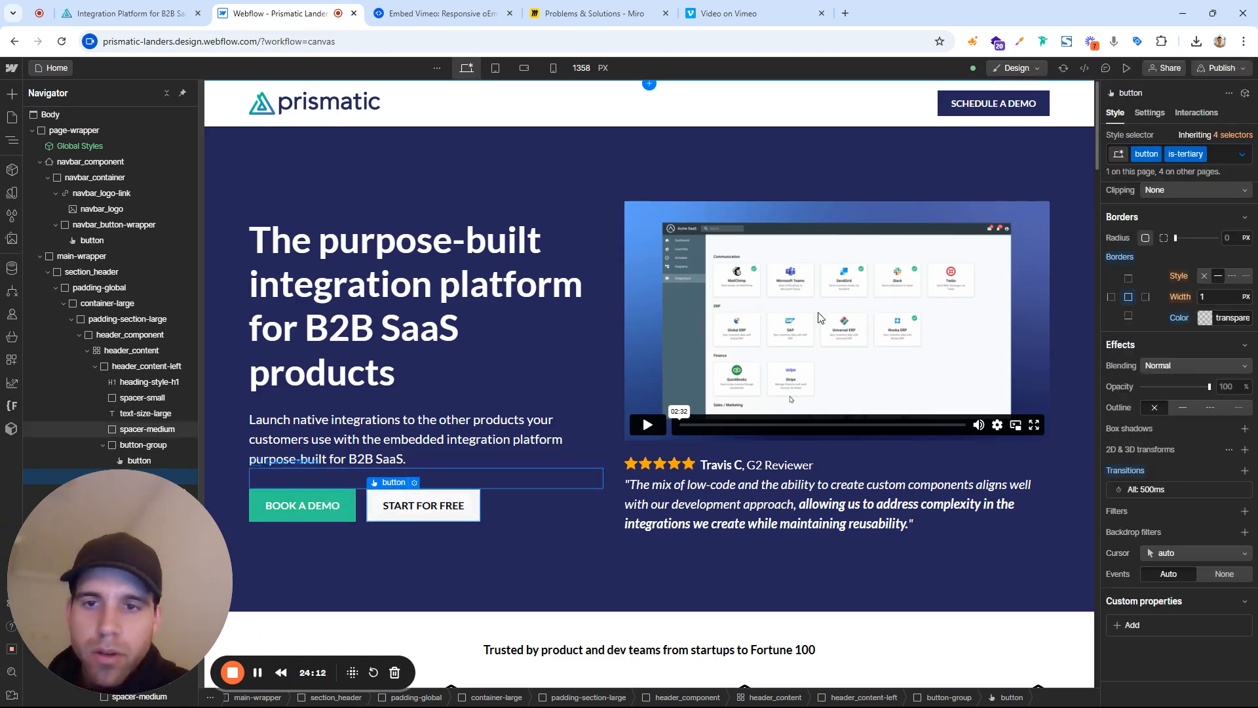
click(1126, 68)
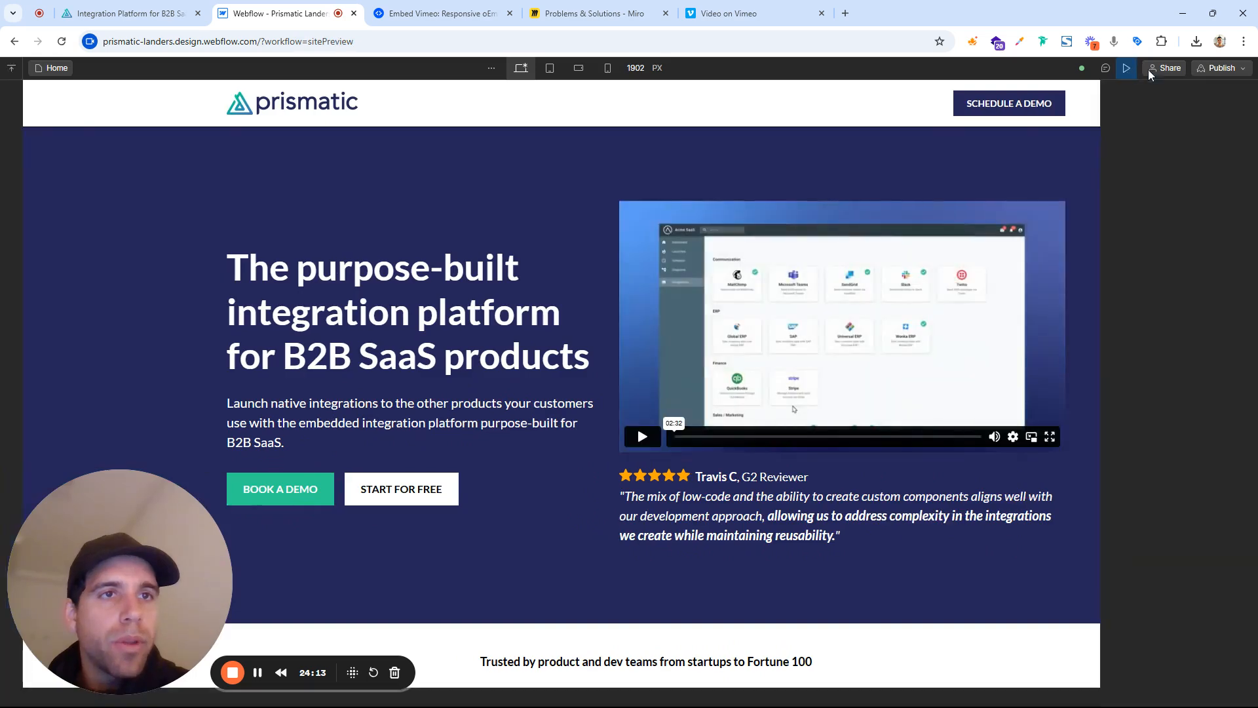
Publish the site to prismatic-landers.webflow.io and look over the published page
click(1209, 67)
click(1172, 258)
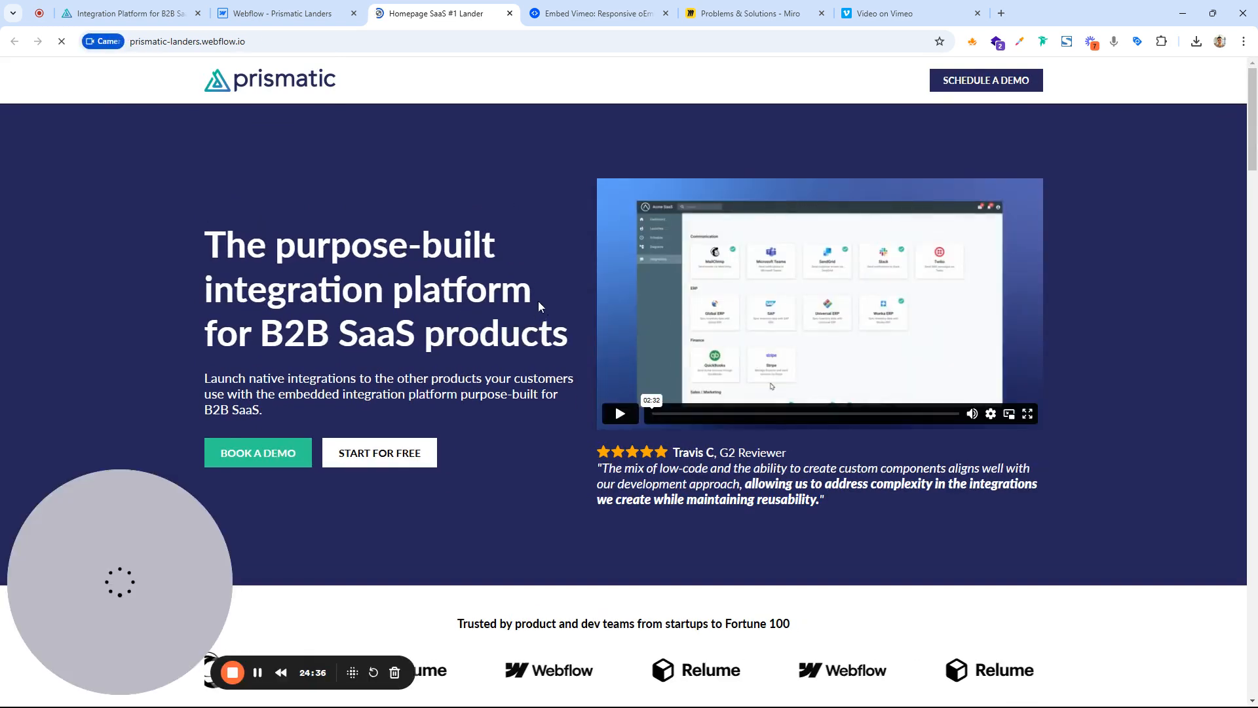
scroll(393, 255, down, 7)
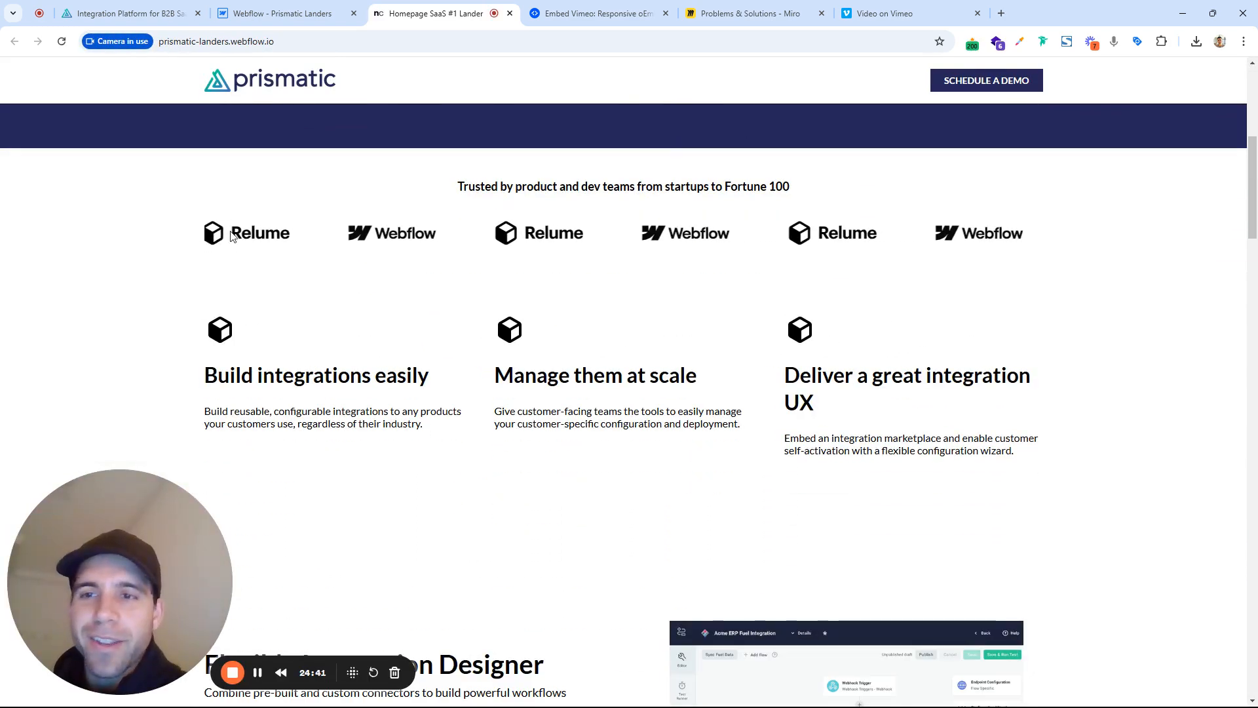
scroll(328, 314, up, 7)
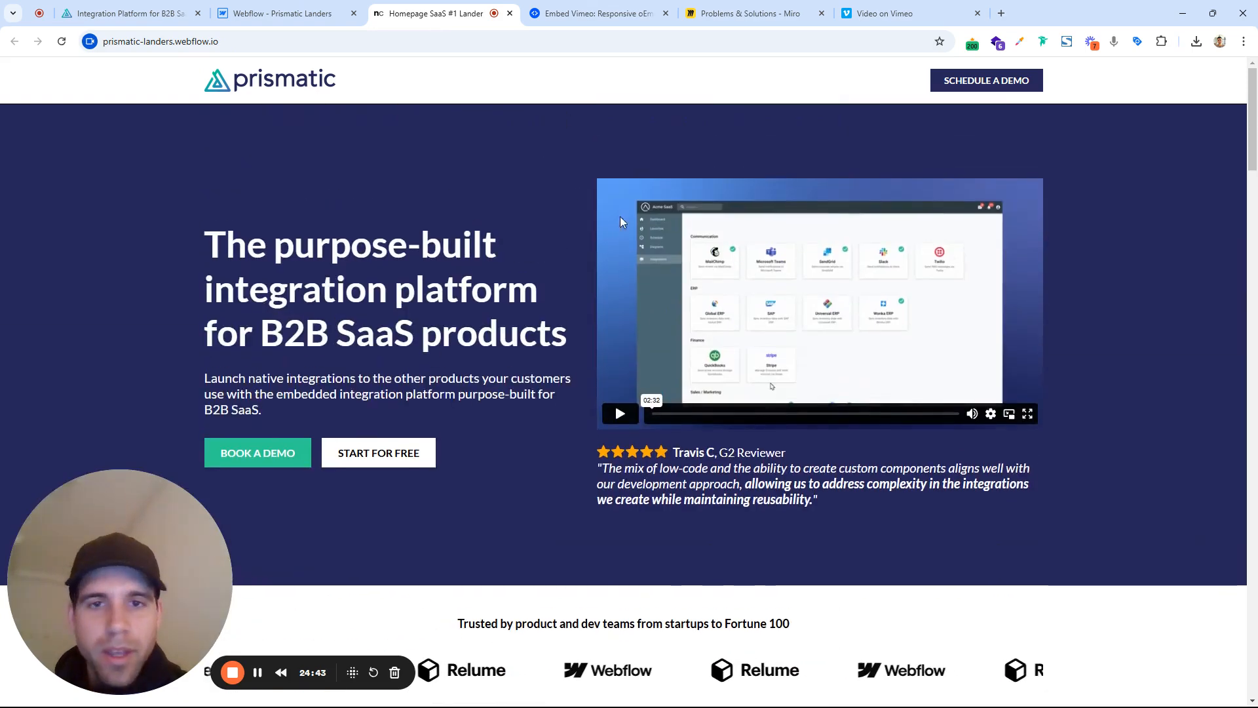
Test the published page's Schedule a demo and Book a demo links, closing each page they open
click(956, 82)
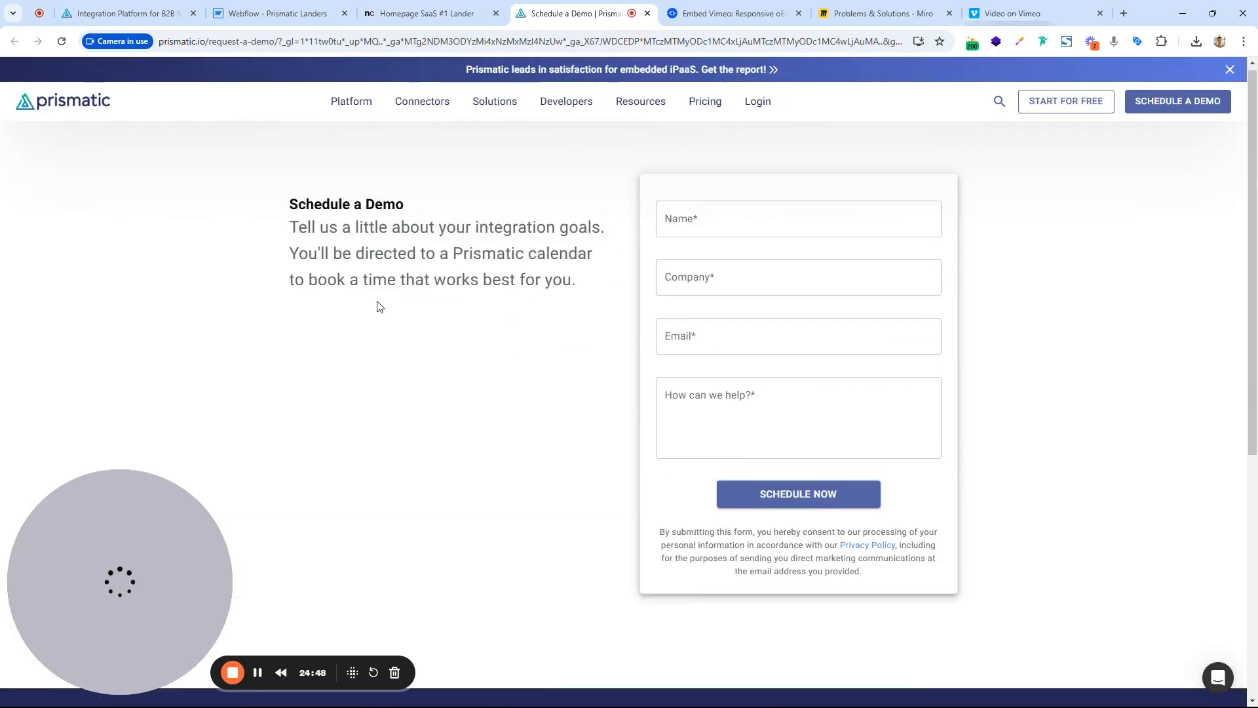
key(ctrl+w)
click(275, 452)
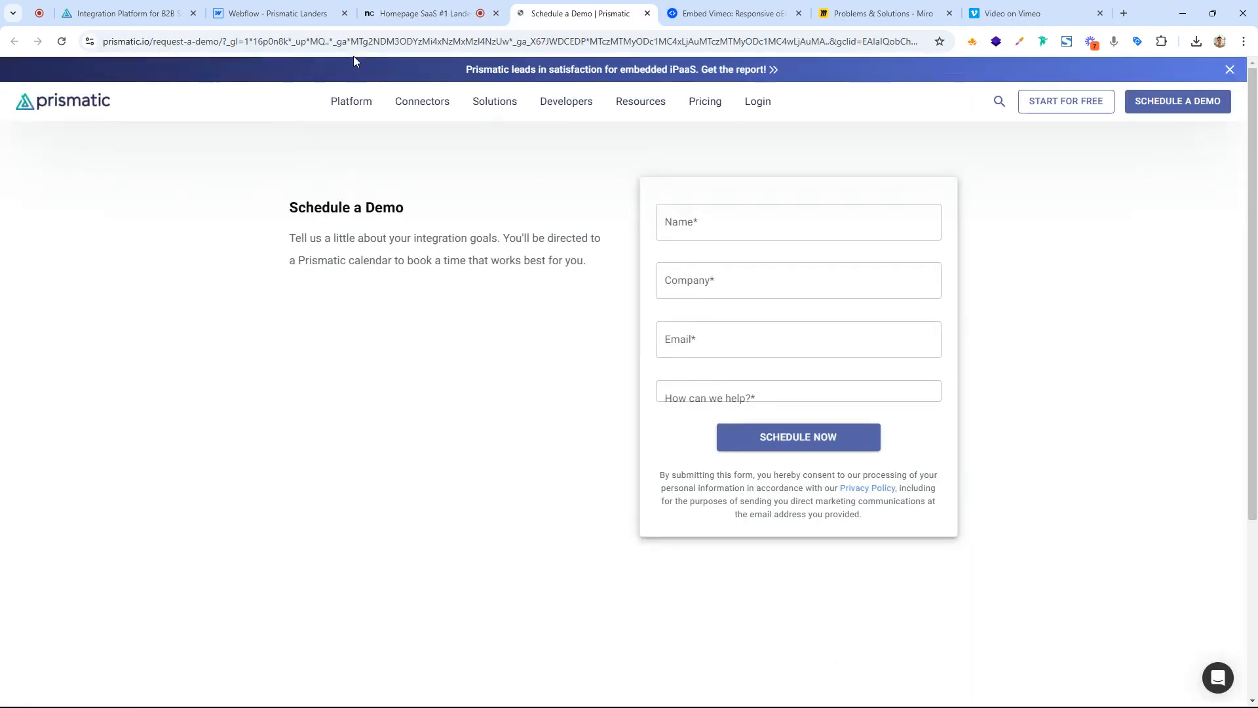
key(ctrl+w)
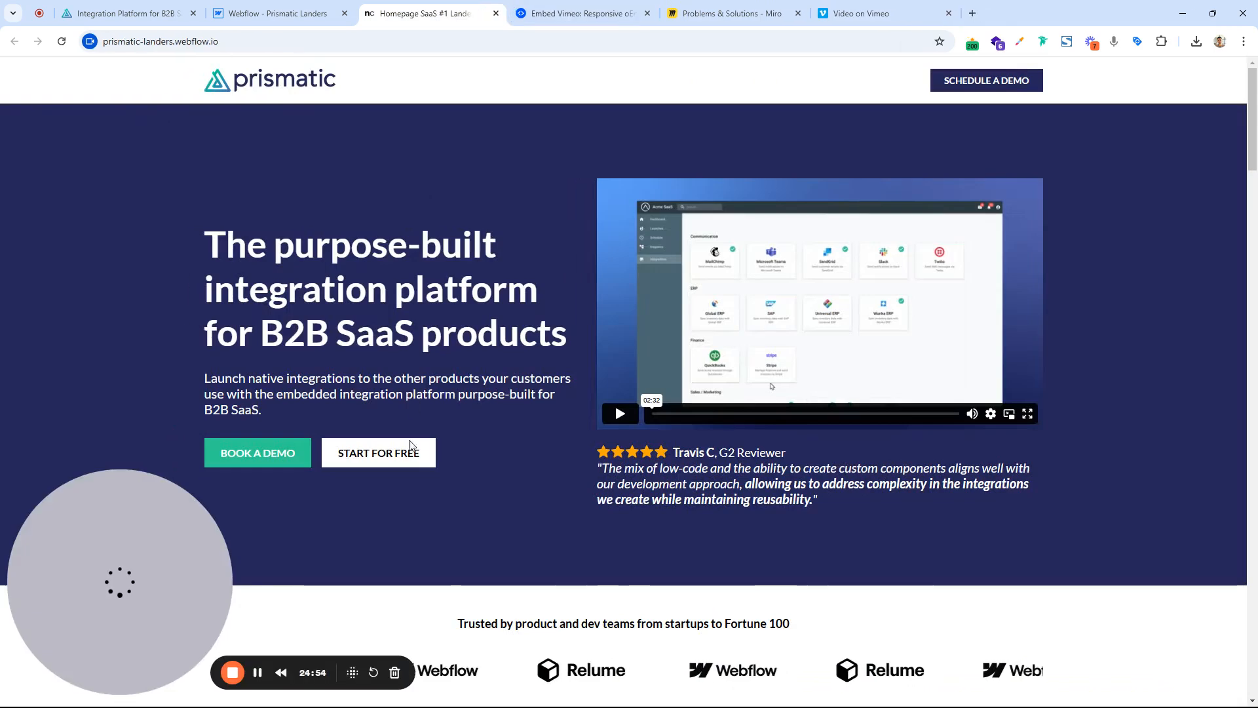
Test the published Start for free link, look over its target page, and close it along with the published page
click(399, 451)
scroll(506, 377, down, 5)
scroll(506, 377, down, 2)
scroll(506, 378, up, 5)
click(648, 14)
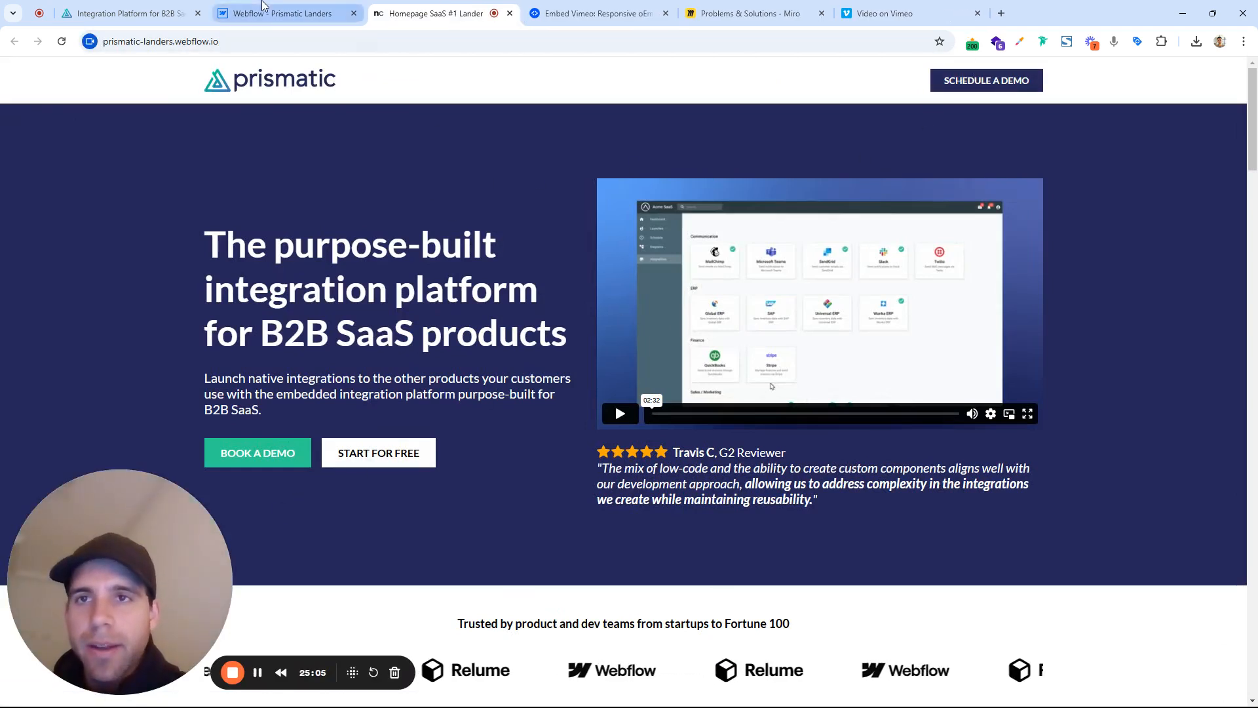
click(510, 13)
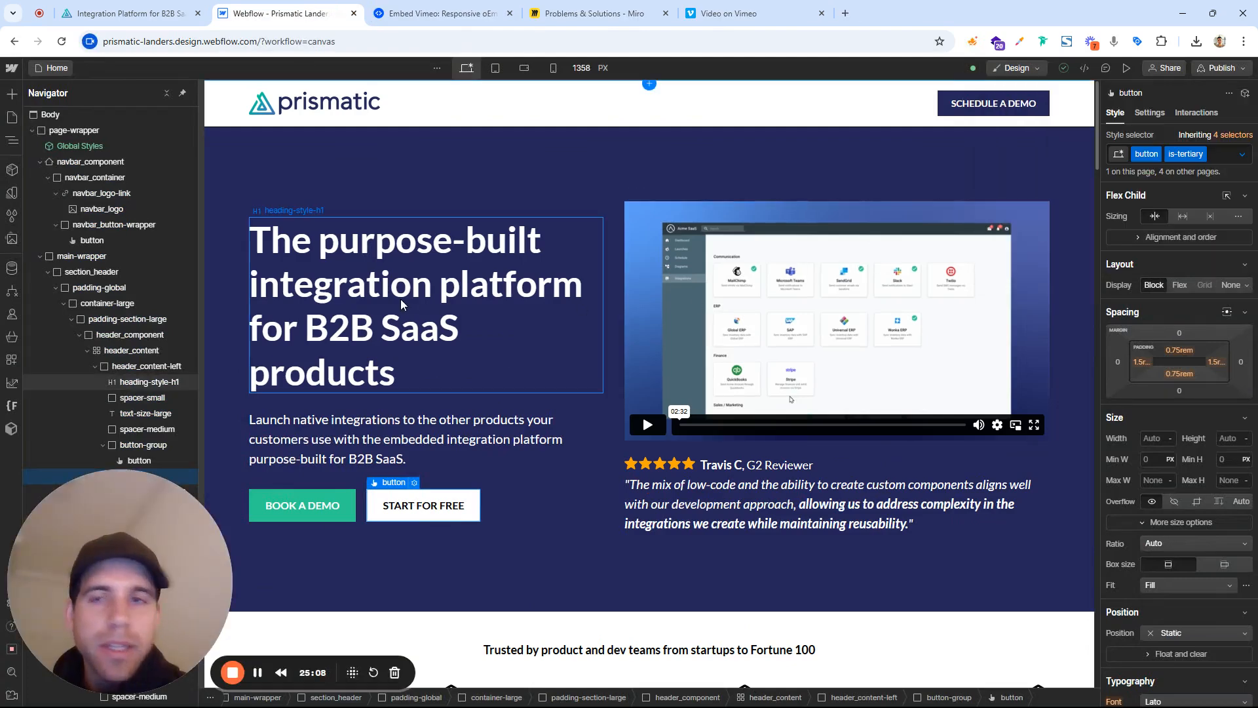
Replace the hero heading's heading-style-h1 class with the existing heading-style-h2 class
click(256, 219)
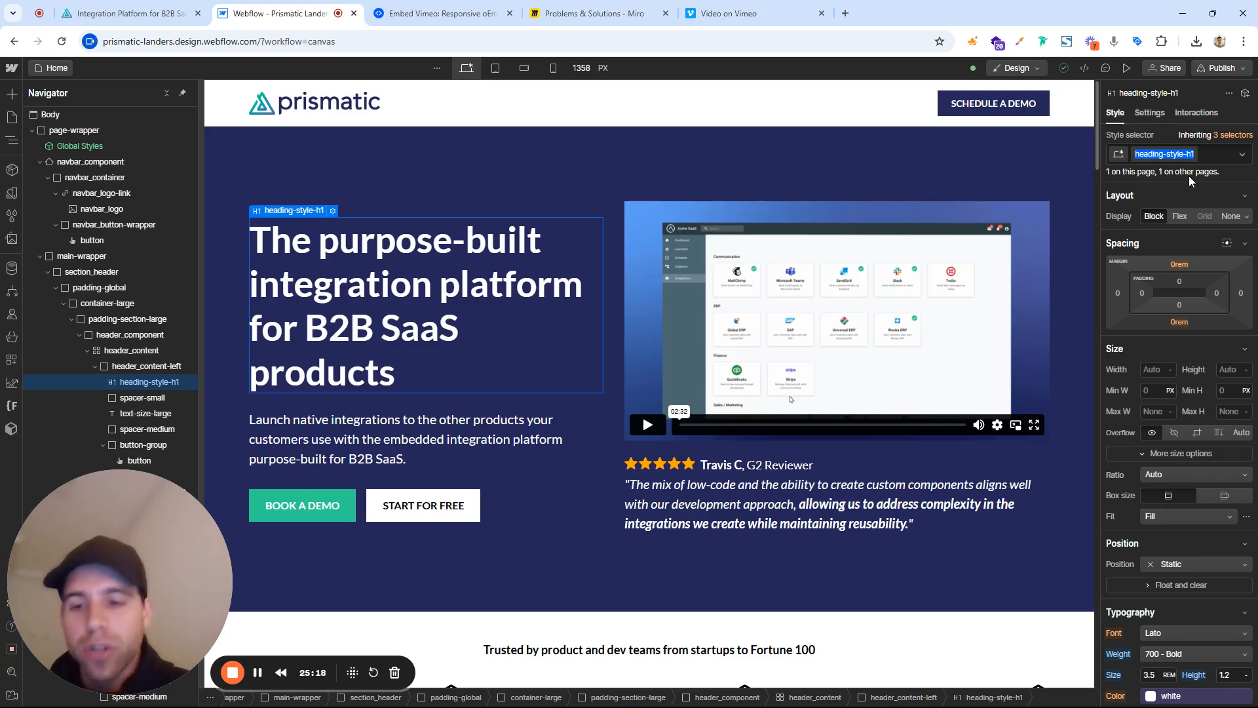
click(1213, 154)
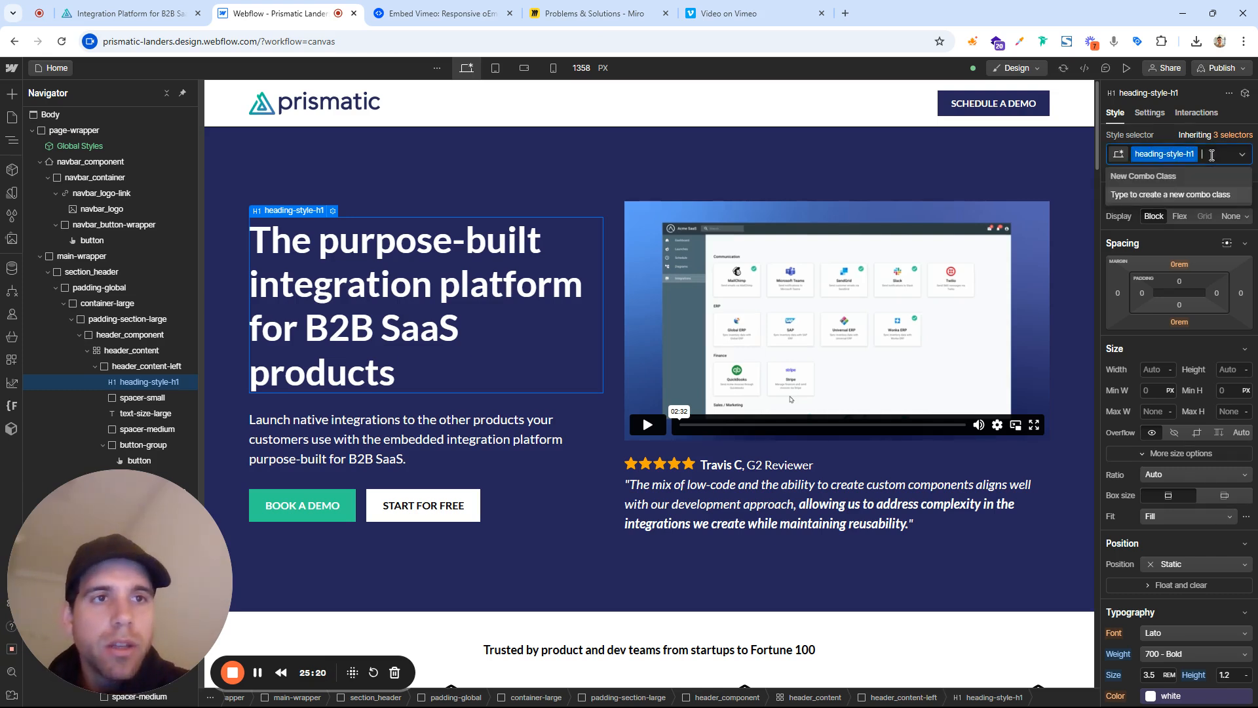
key(BackSpace)
text(heading-style-h)
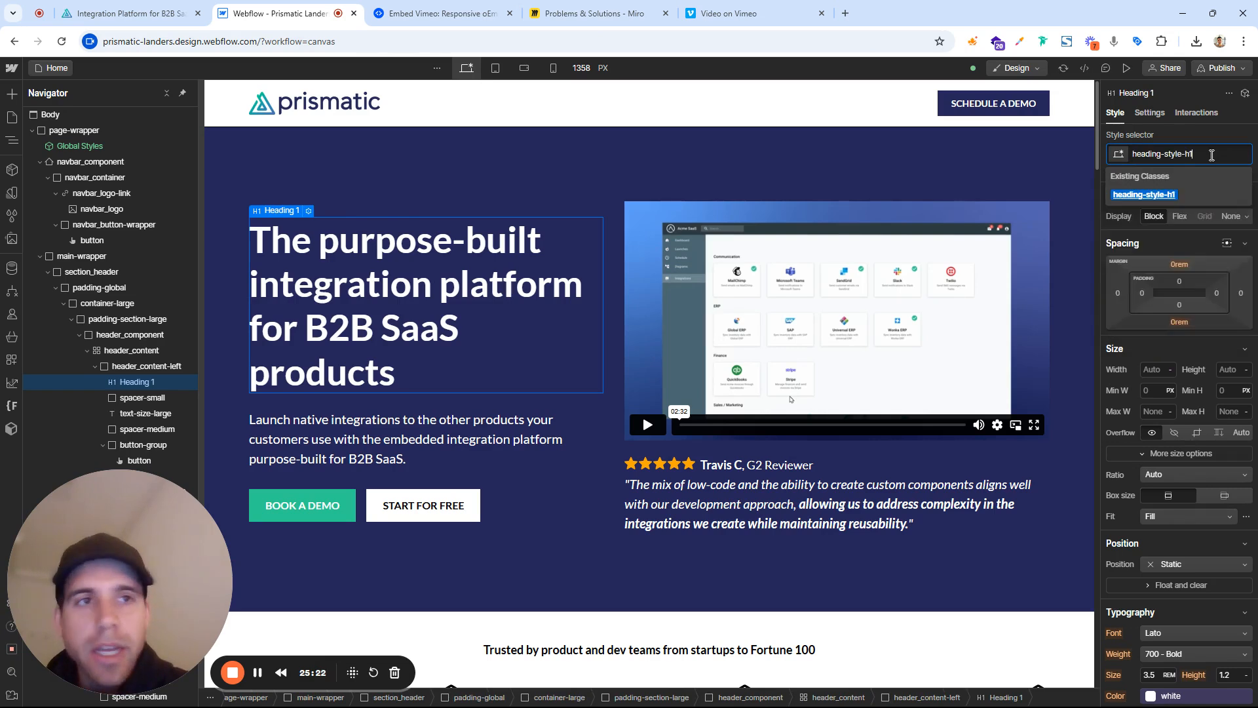
text(2)
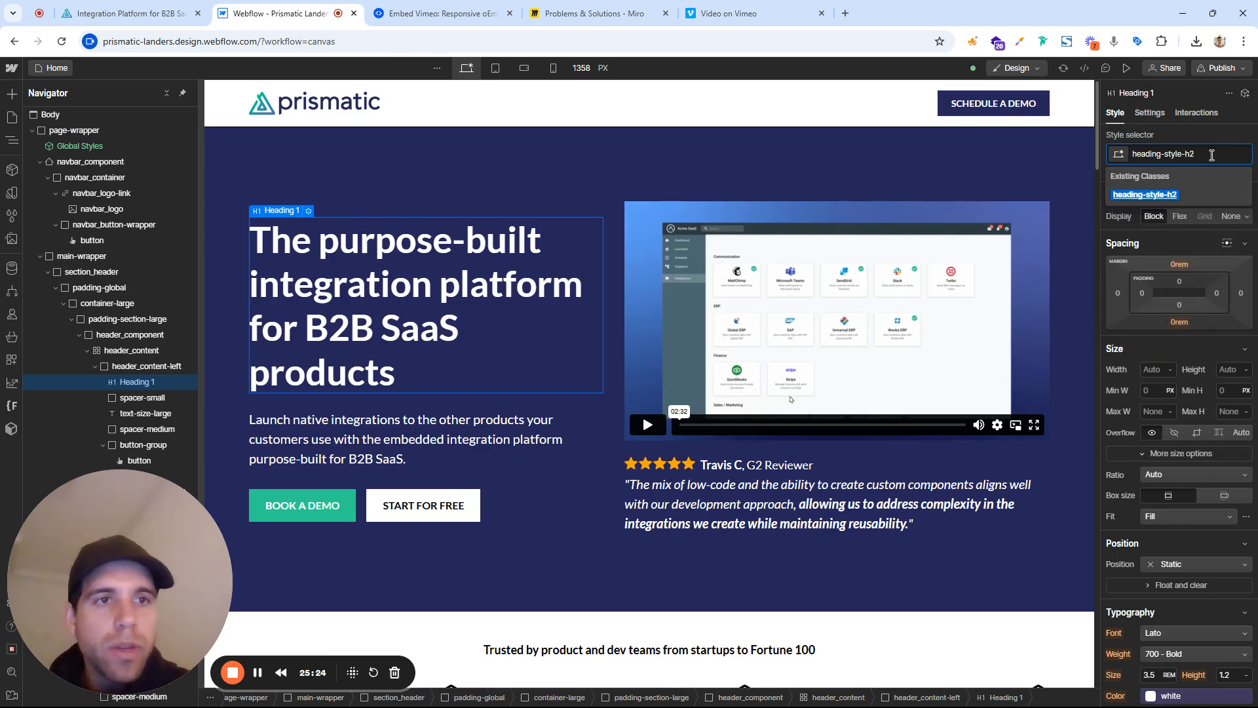
click(1187, 190)
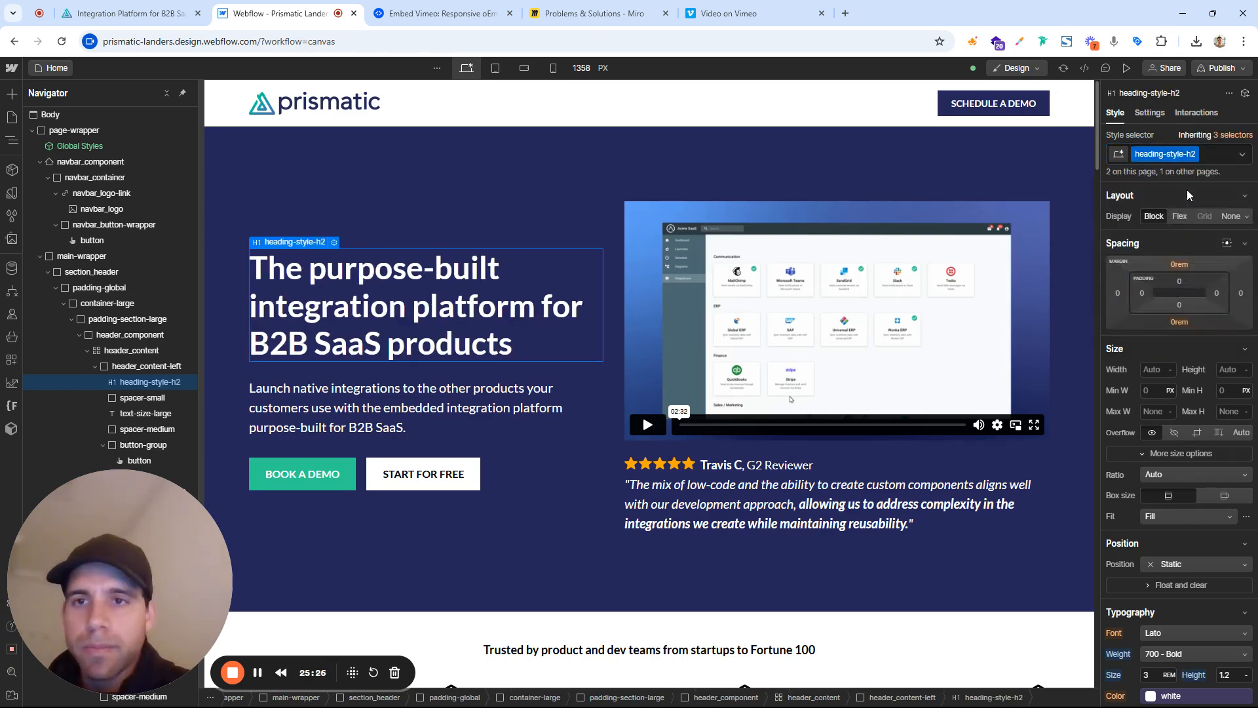
Examine the hero heading on the live Prismatic page to compare its size, and return to the Webflow design
click(125, 13)
scroll(469, 234, up, 3)
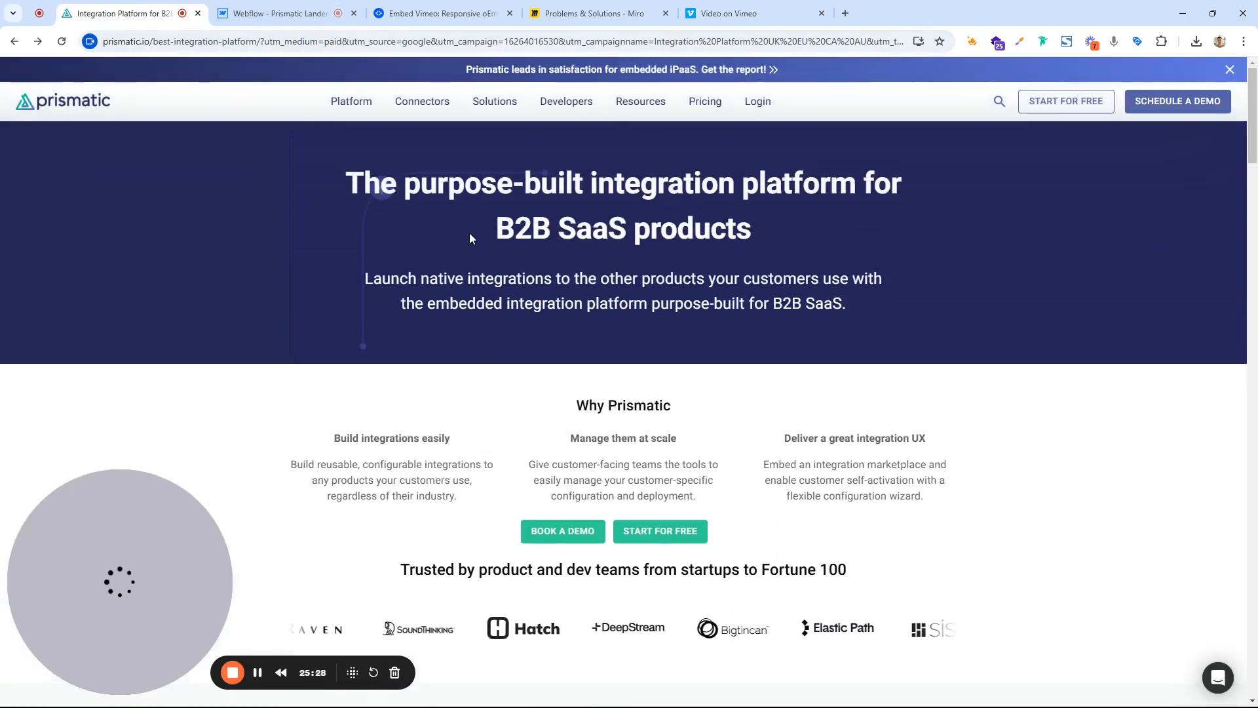
drag(347, 183, 776, 236)
click(776, 236)
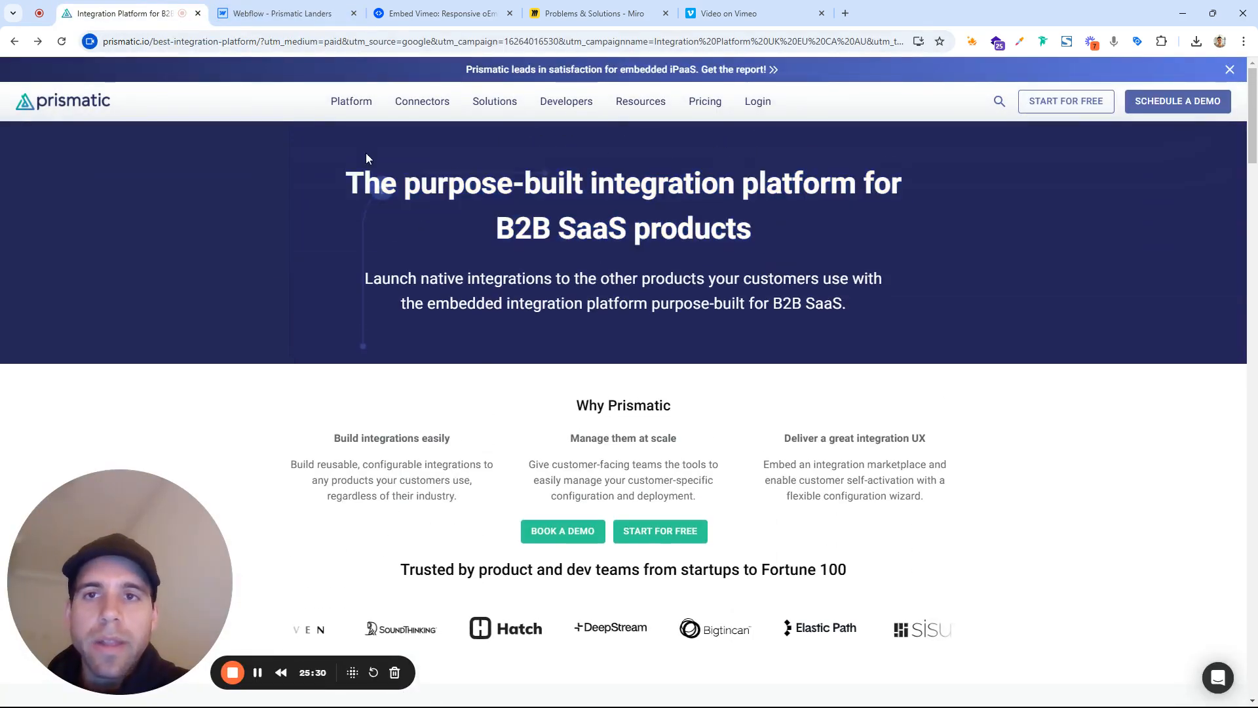
click(285, 15)
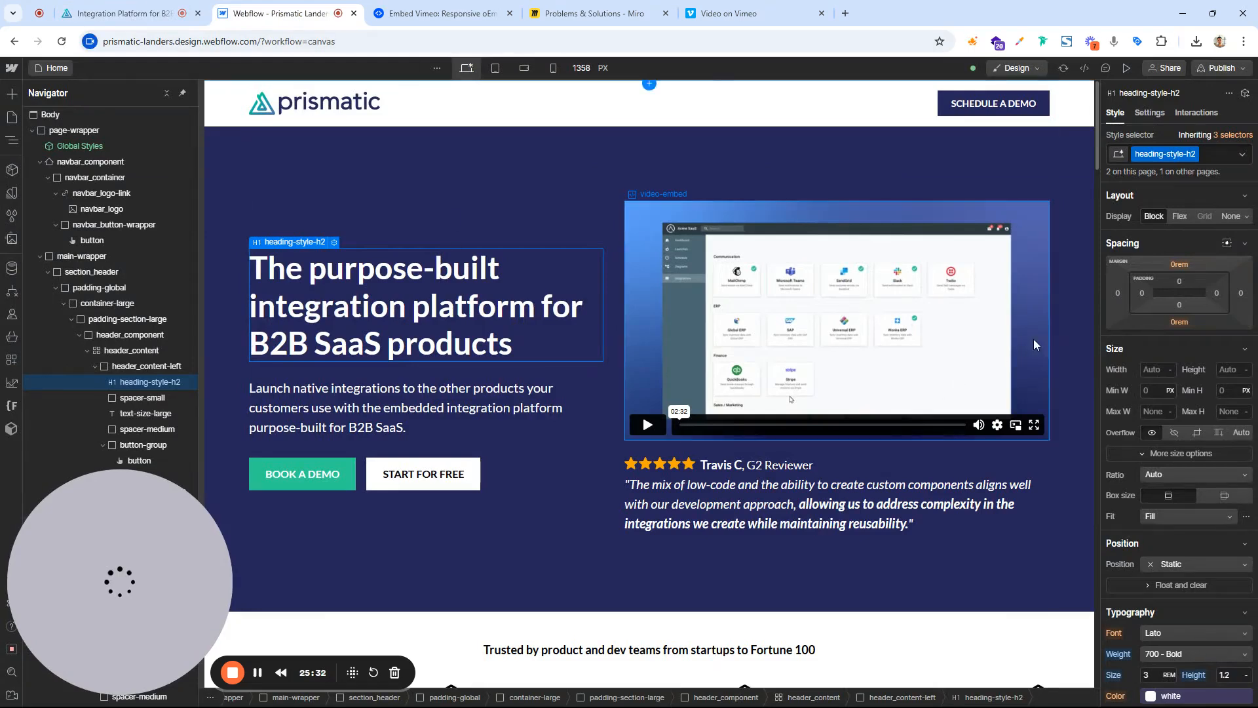
scroll(1179, 367, down, 5)
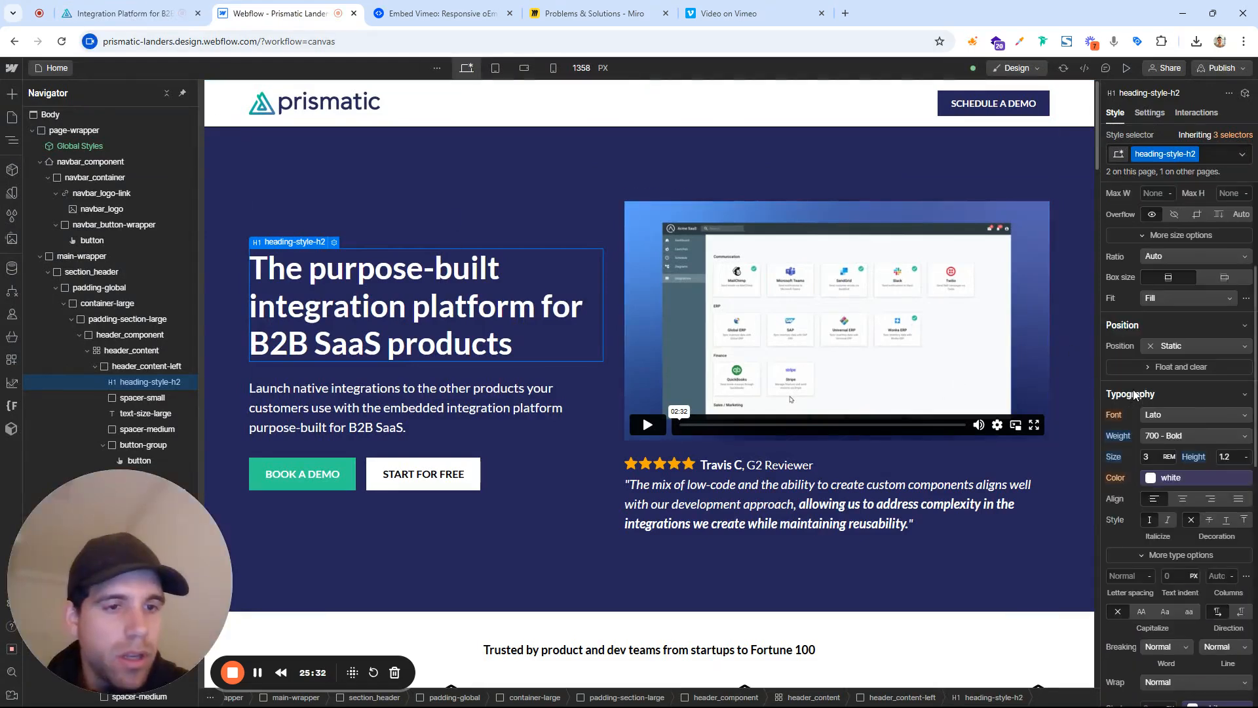
click(1210, 154)
text(is-)
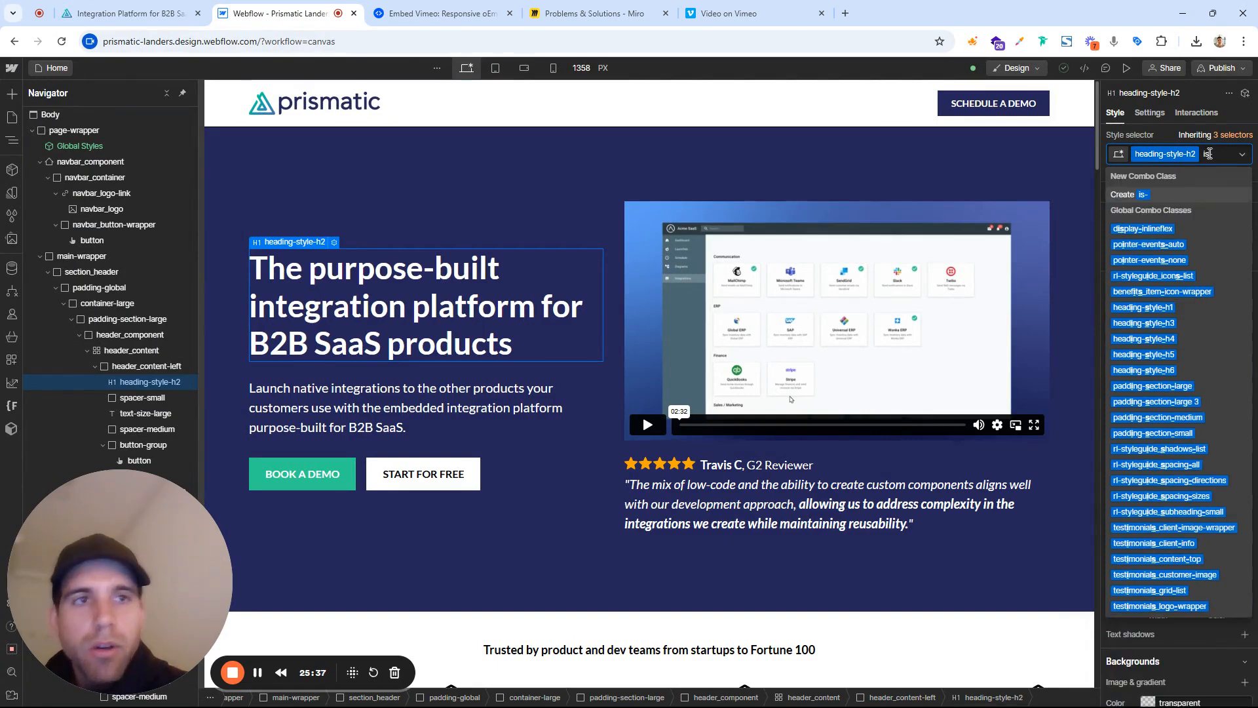
key(Escape)
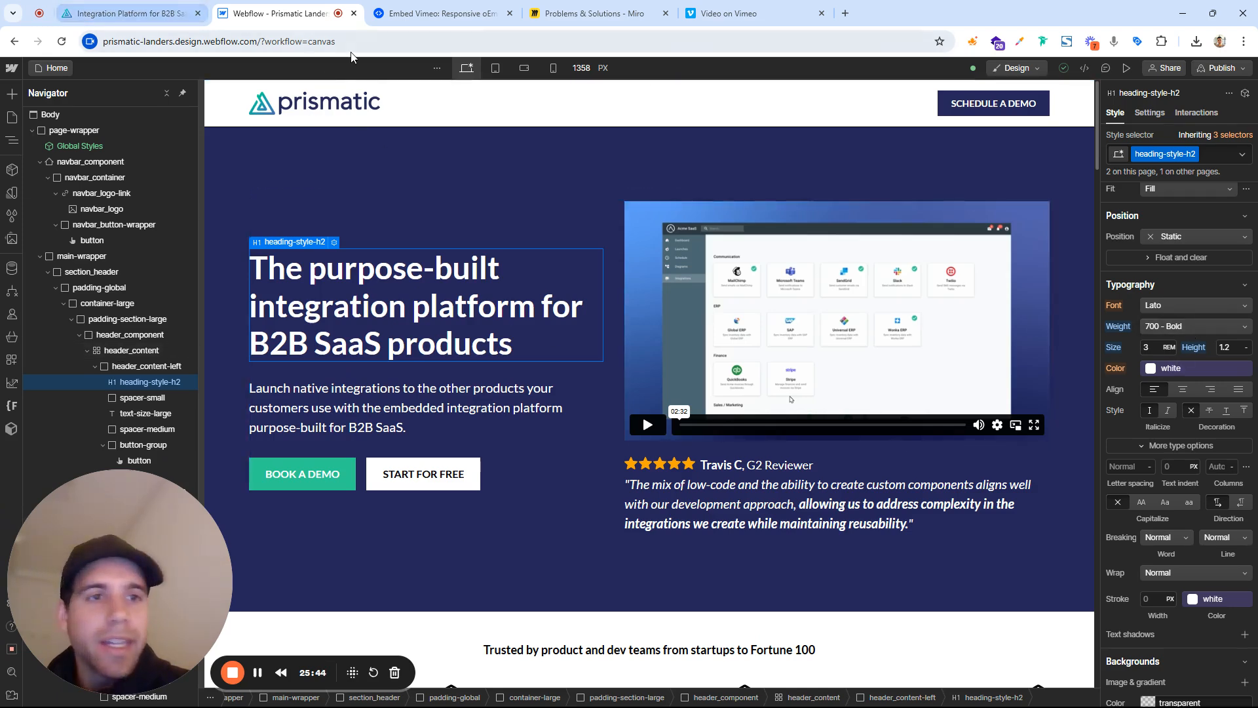
Examine the styling of the section headings further down the live Prismatic page
click(162, 5)
scroll(445, 229, down, 8)
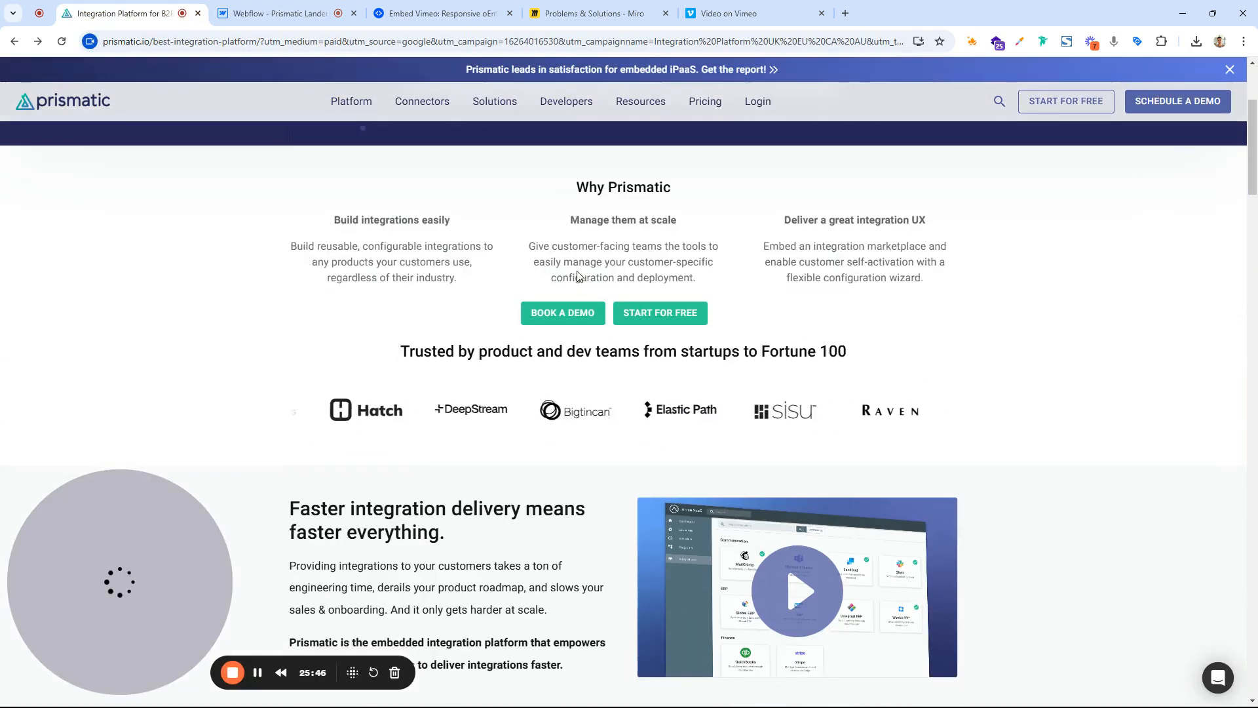
drag(461, 221, 283, 182)
click(413, 195)
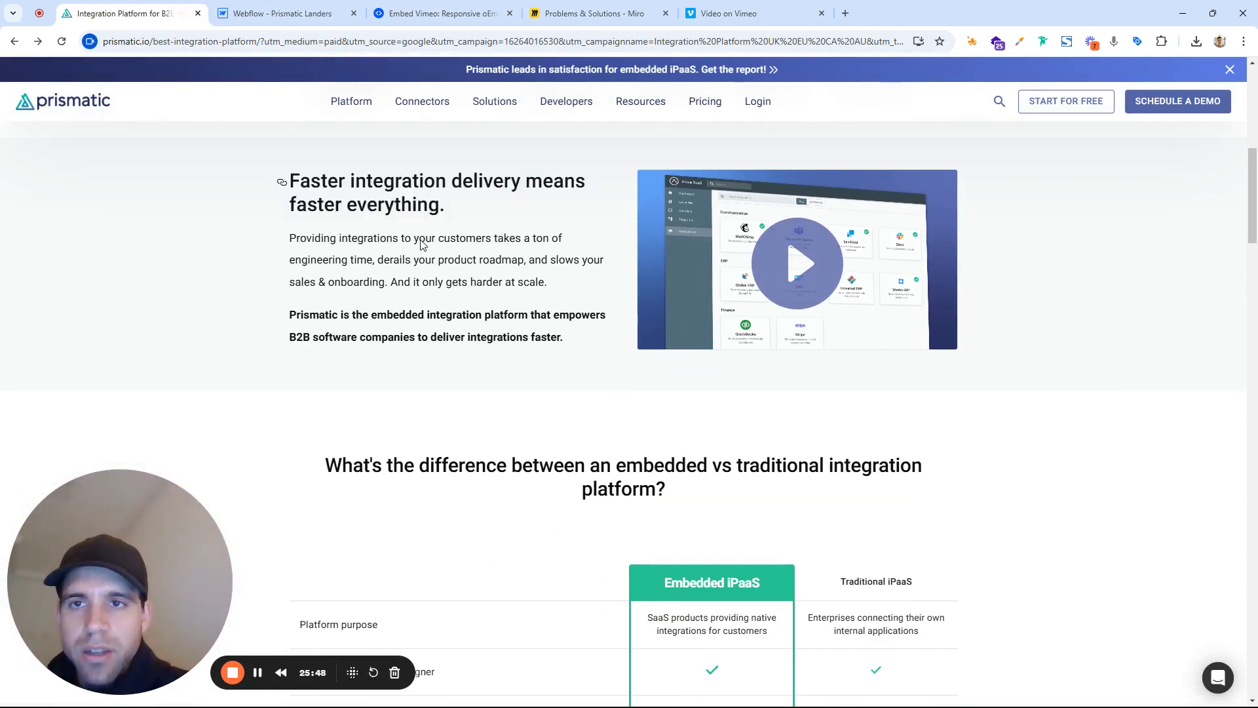
scroll(413, 195, up, 5)
drag(412, 518, 452, 532)
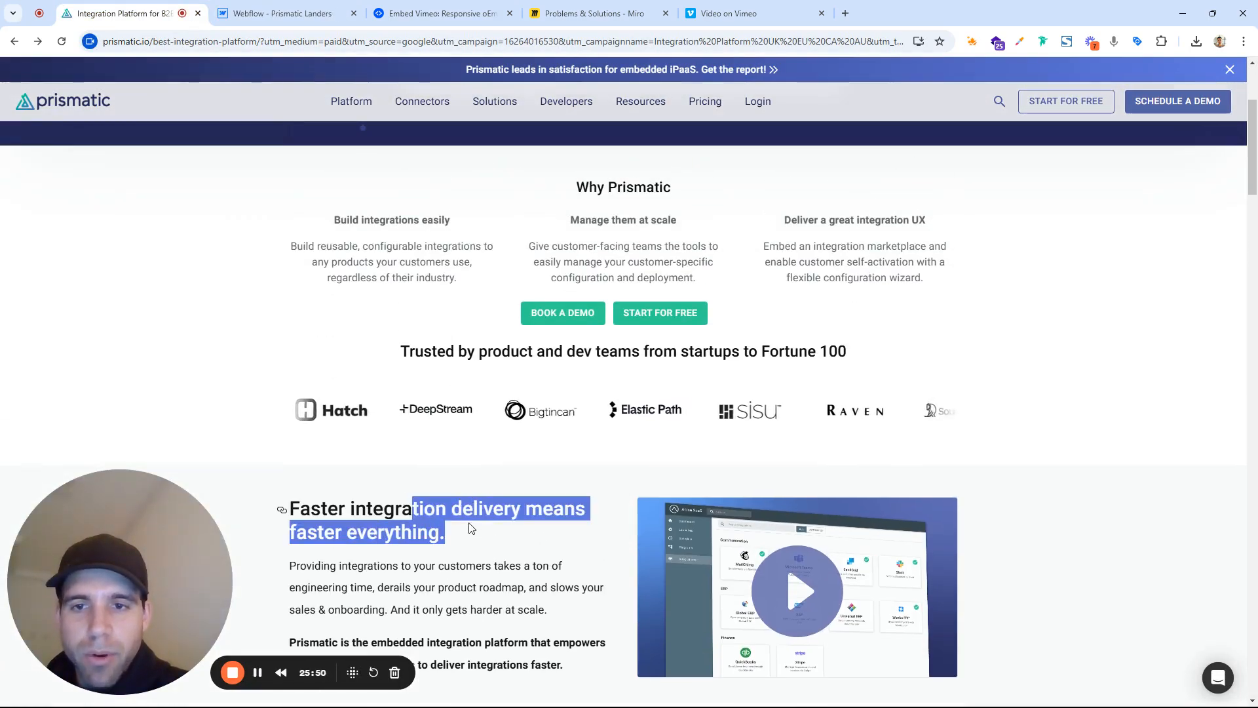
scroll(452, 532, down, 8)
drag(656, 270, 407, 243)
scroll(407, 243, down, 15)
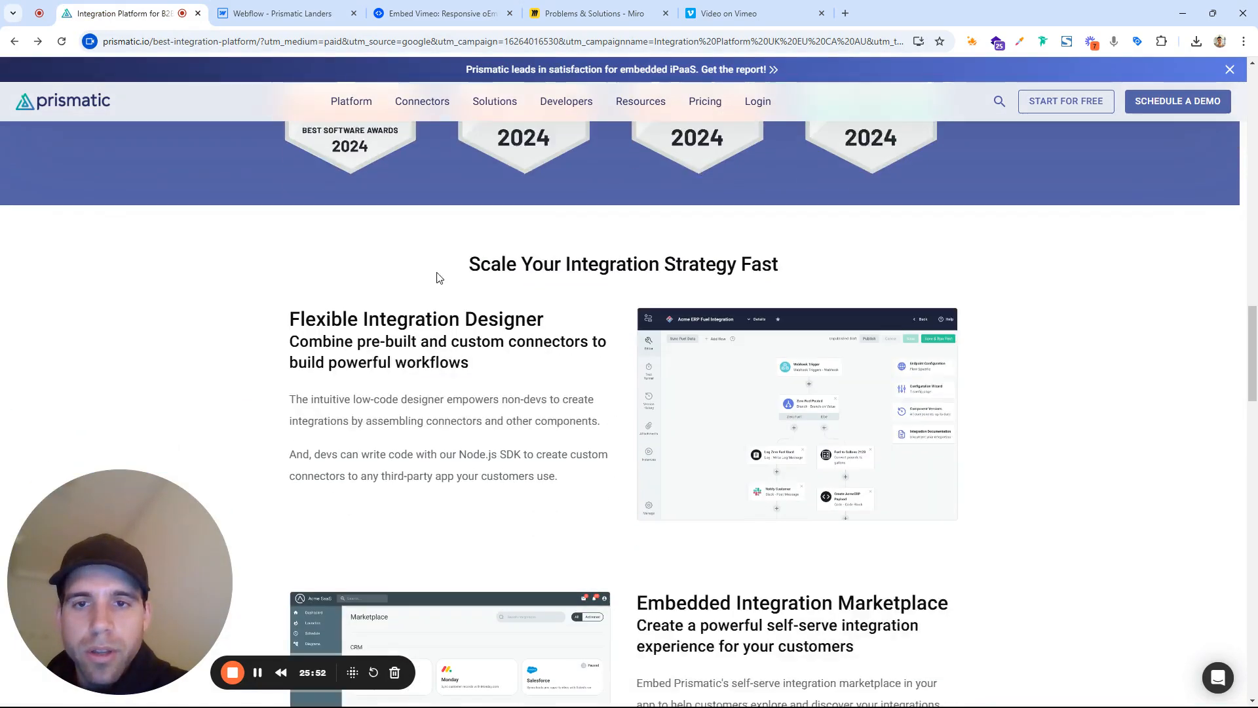
Examine the live page's hero heading again against its section headings, and return to the Webflow design
scroll(658, 259, up, 20)
drag(560, 258, 448, 184)
click(534, 234)
scroll(532, 233, down, 3)
scroll(532, 234, up, 3)
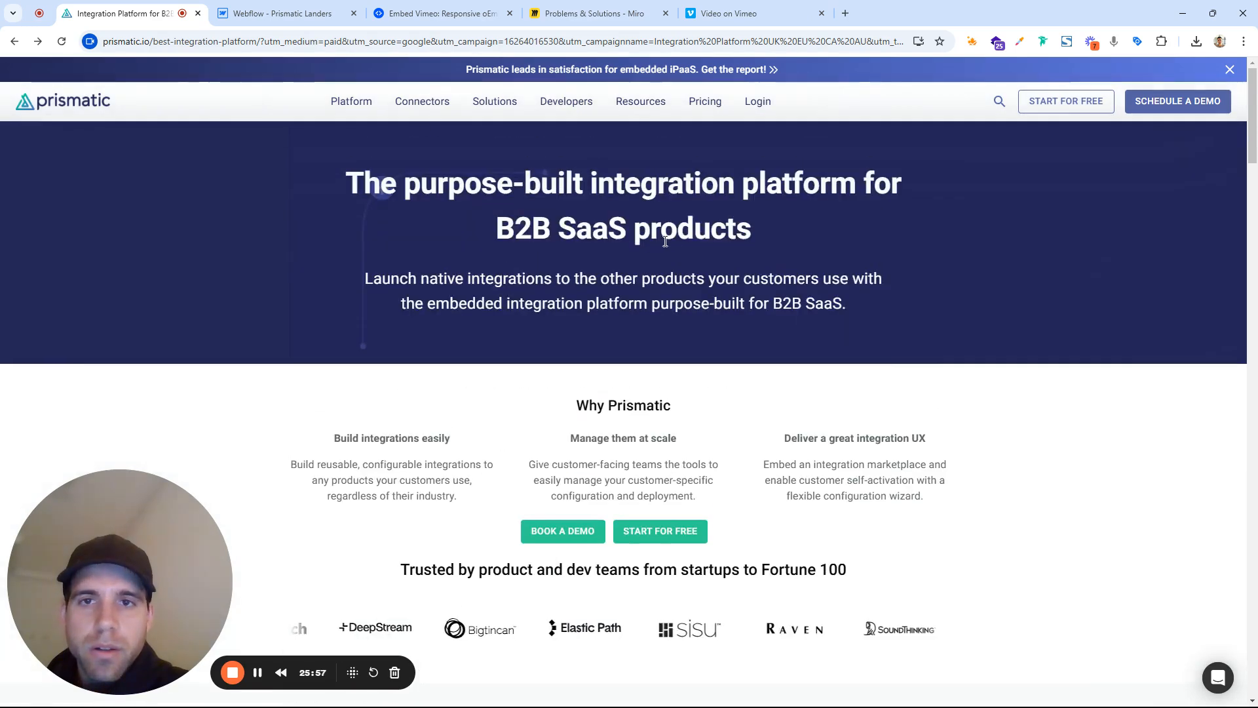
drag(753, 229, 313, 158)
click(313, 158)
click(282, 13)
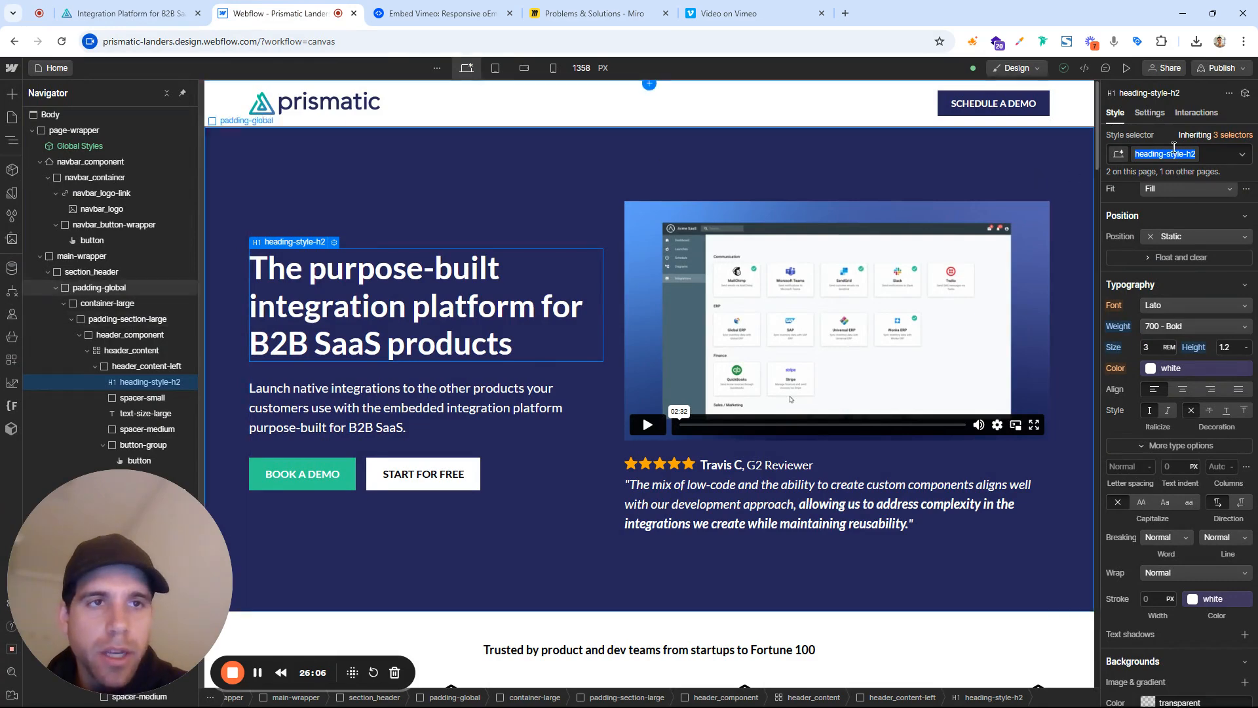
Set the font weight of the hero heading's heading-style-h2 class to 900 - Black
click(1197, 334)
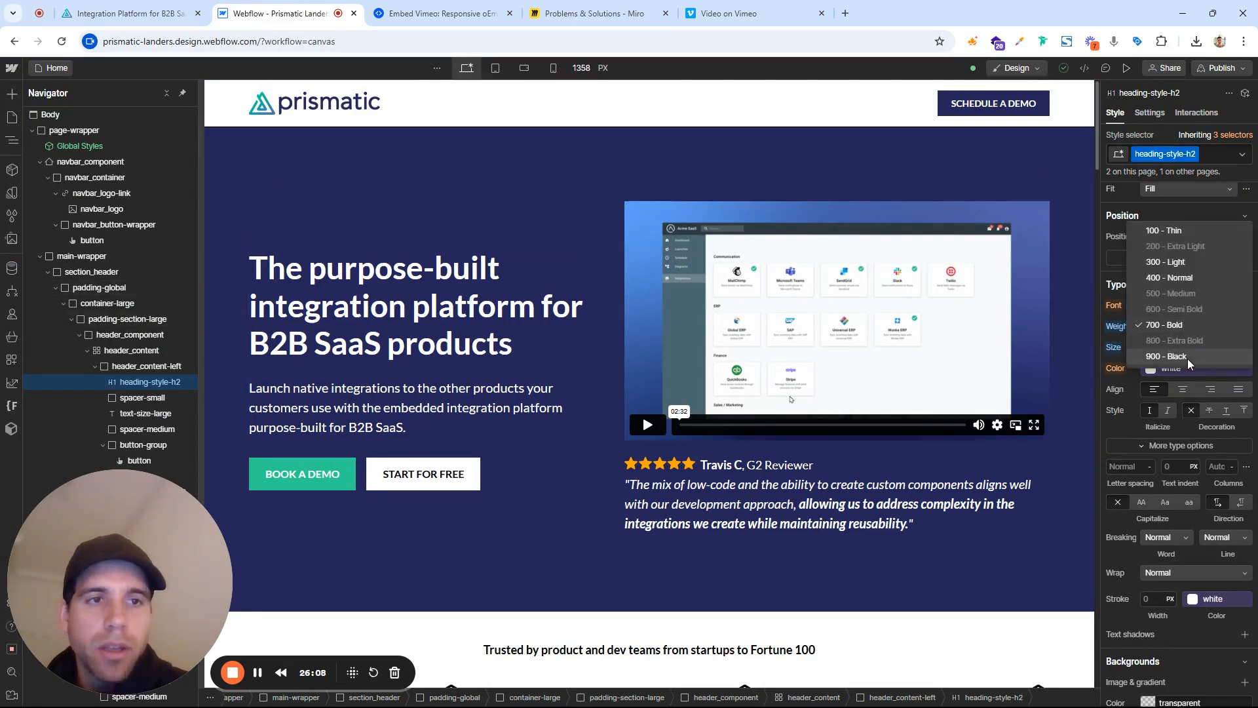
click(1186, 357)
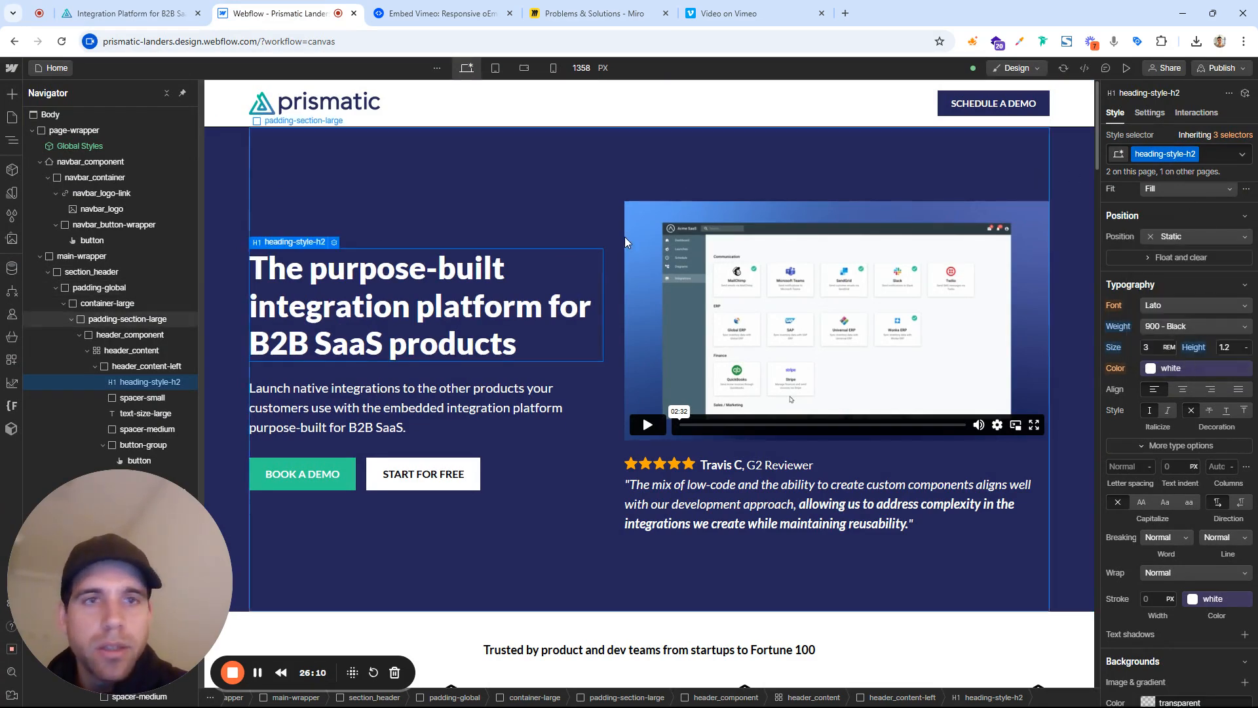
Compare the hero heading's weight with the section headings below and the live Prismatic hero heading, and return to the Webflow design
scroll(620, 230, down, 7)
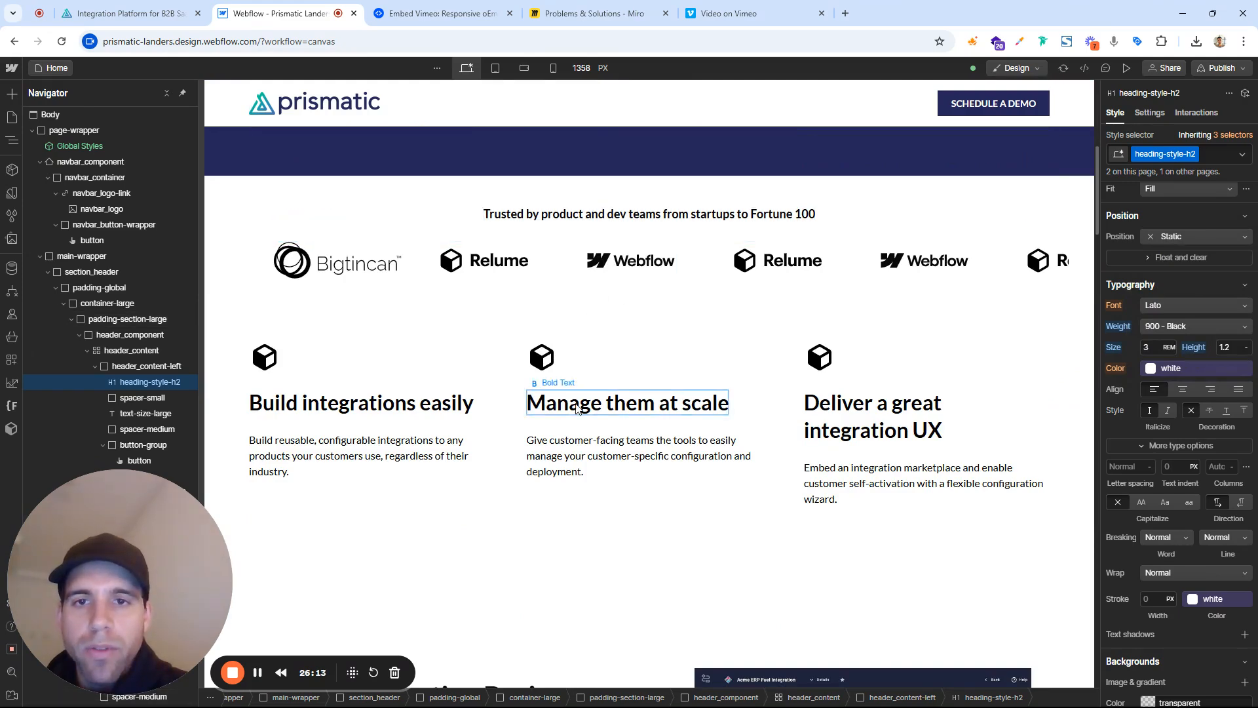
scroll(590, 354, up, 2)
click(592, 334)
scroll(590, 331, down, 10)
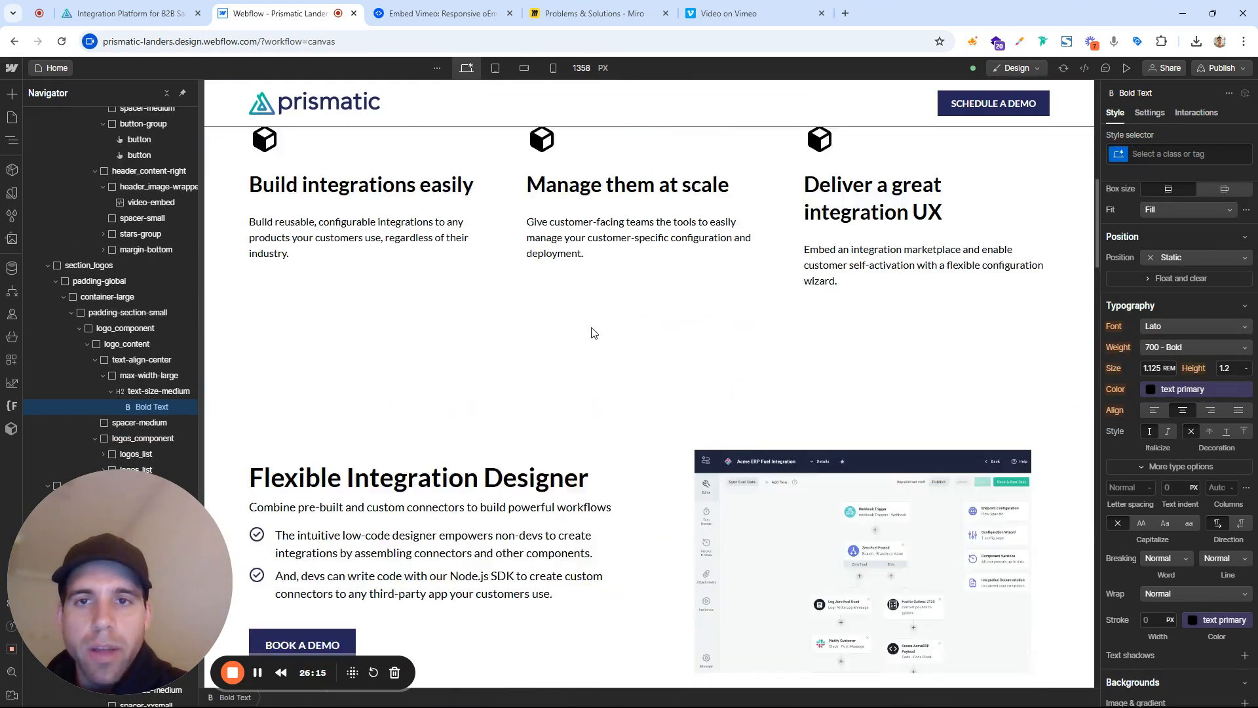
scroll(590, 332, up, 3)
click(352, 374)
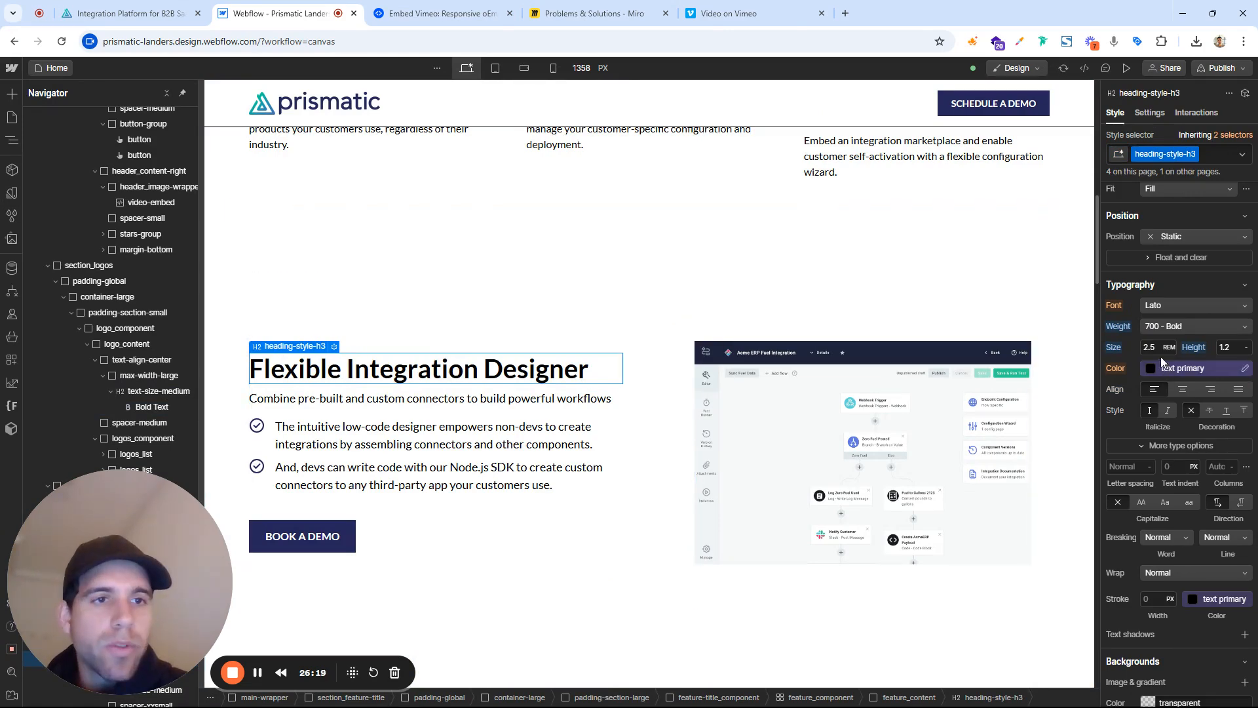
scroll(771, 402, up, 10)
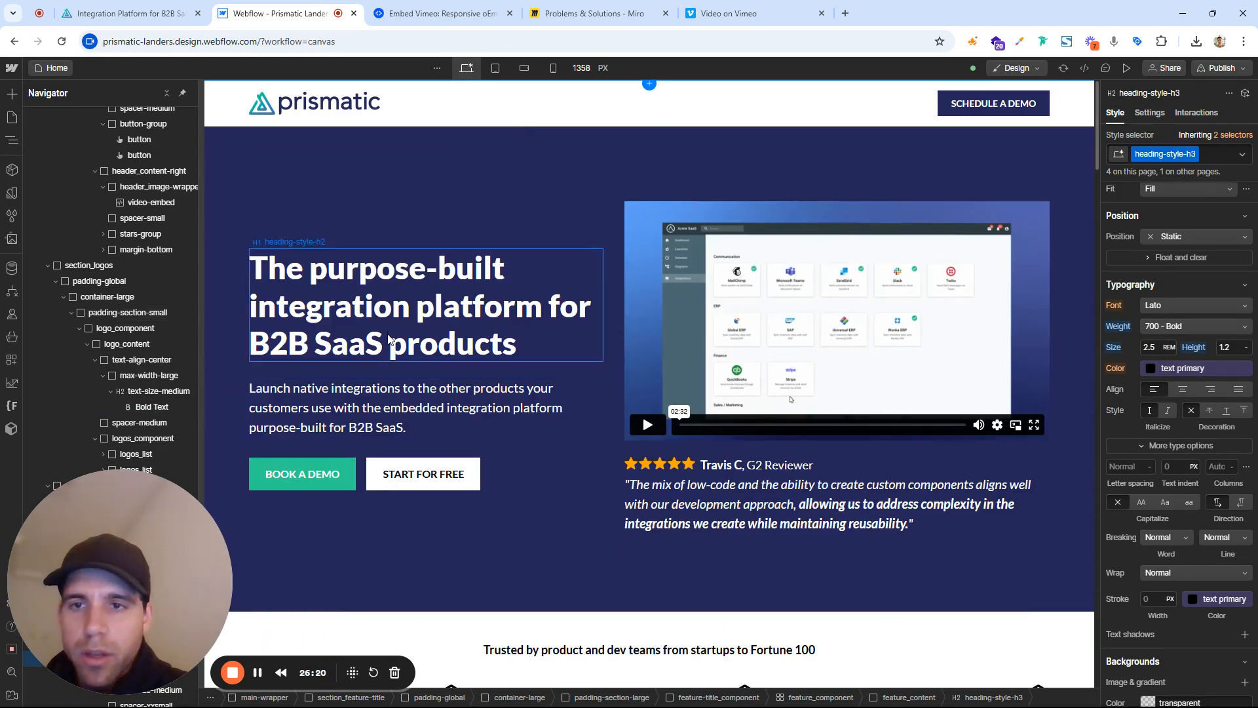
click(462, 312)
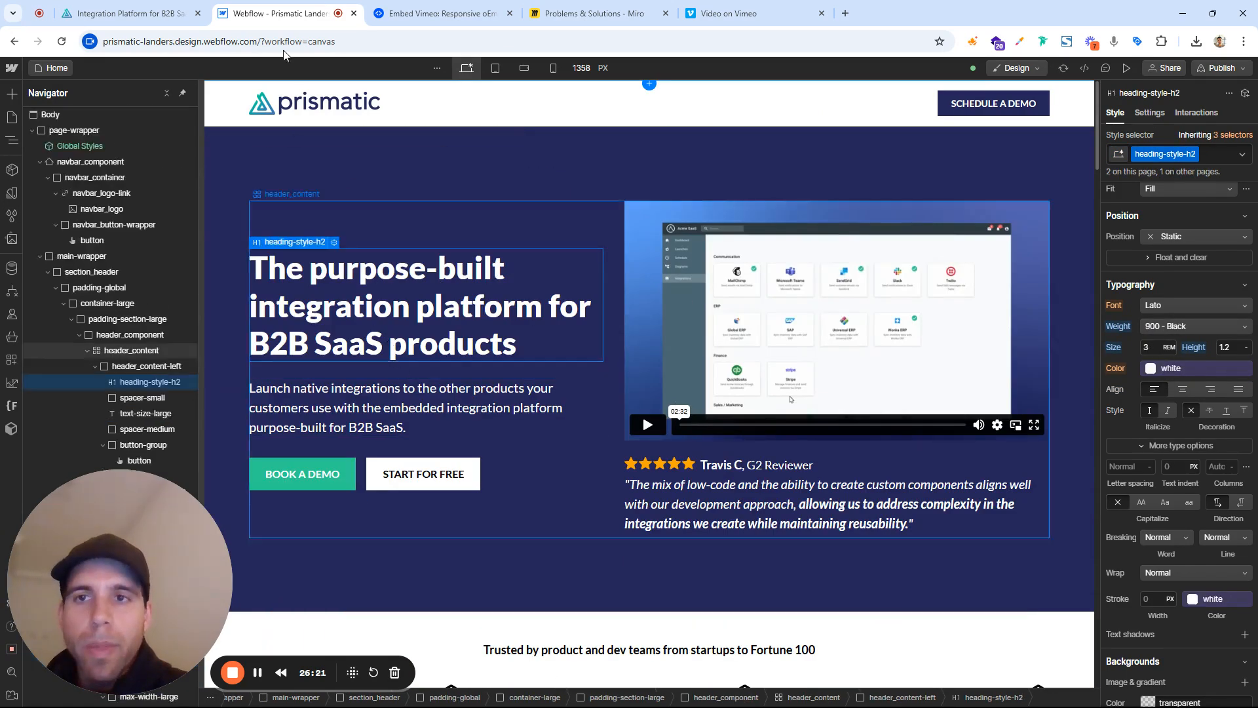
click(183, 10)
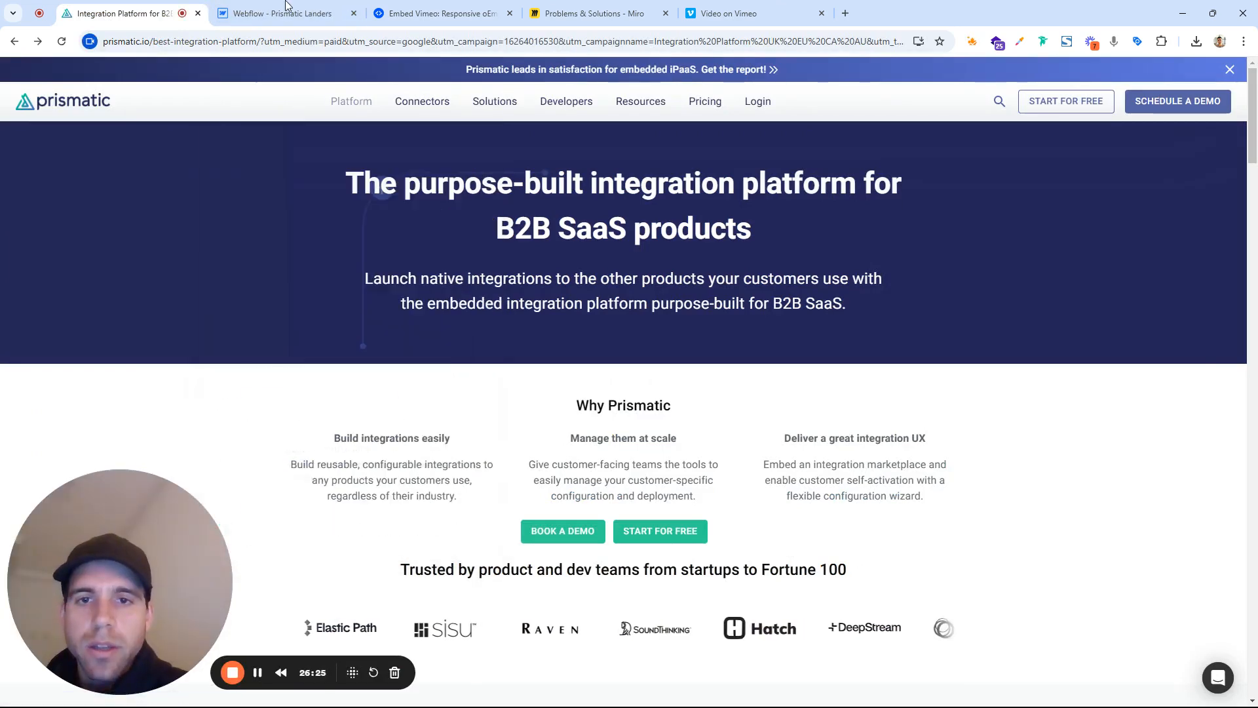
click(289, 11)
Delete the cube icon, its benefits_item-icon-wrapper and the small spacer above the "Build integrations easily" heading
scroll(483, 306, down, 5)
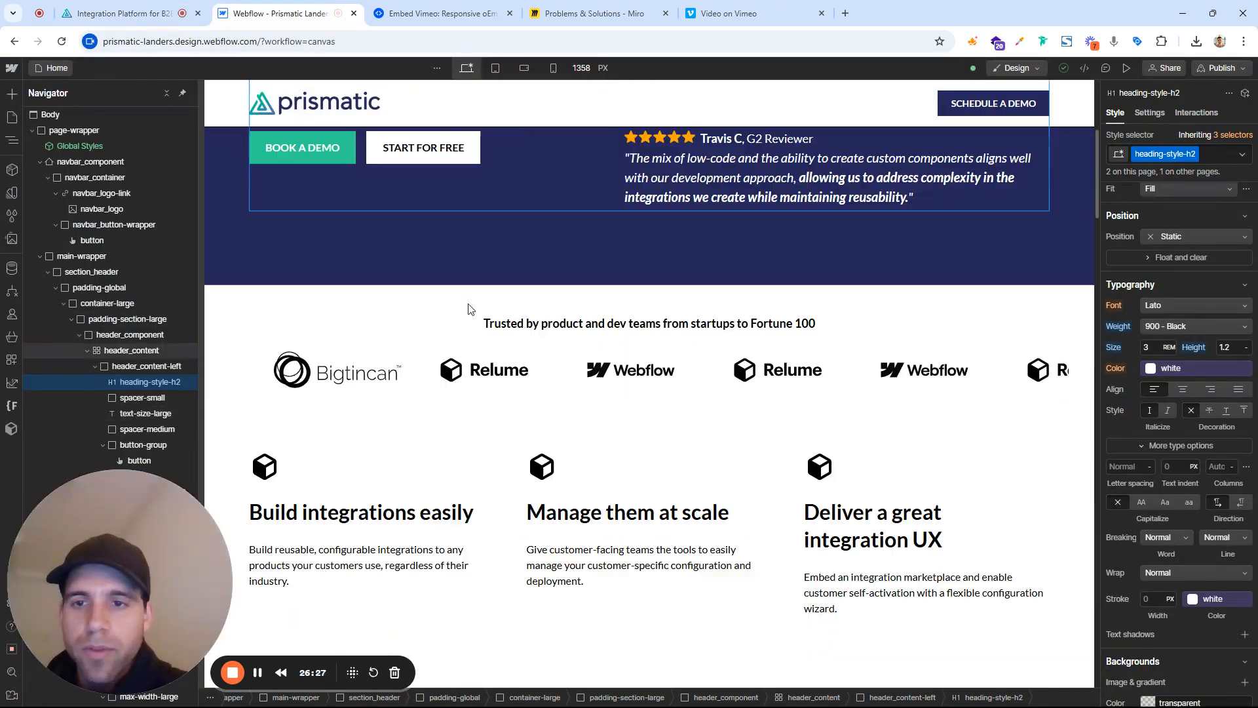
click(276, 478)
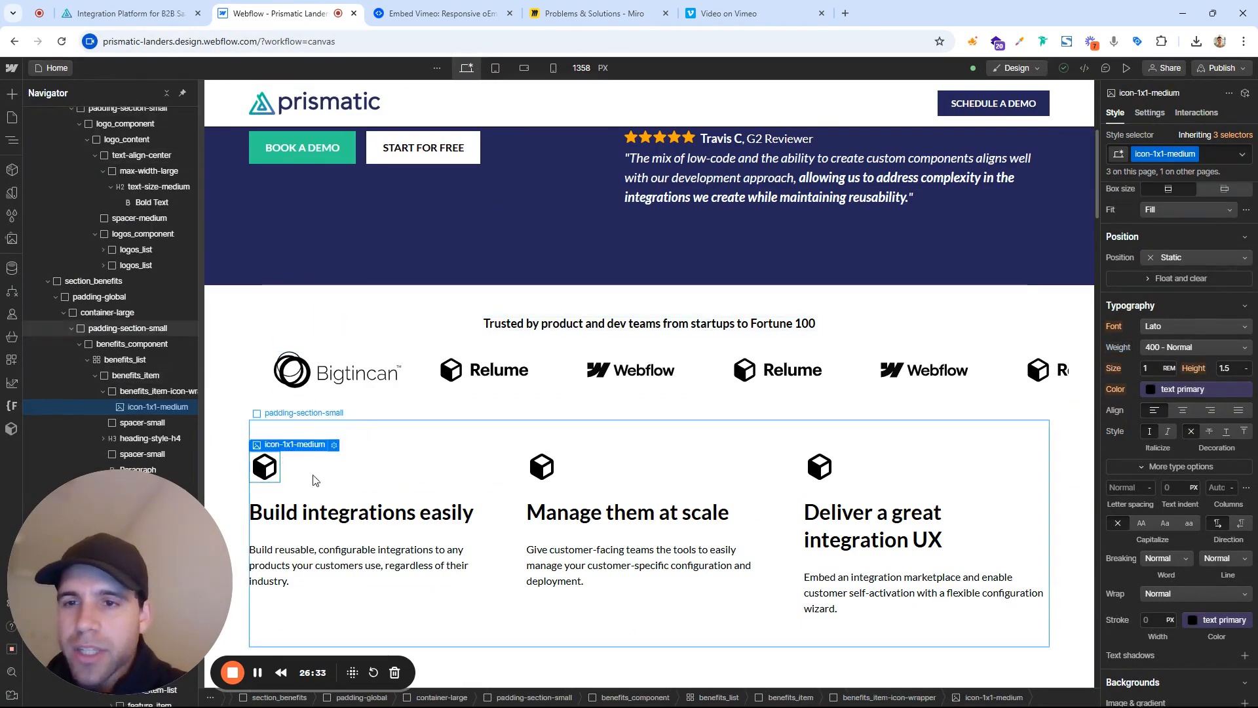
right_click(265, 466)
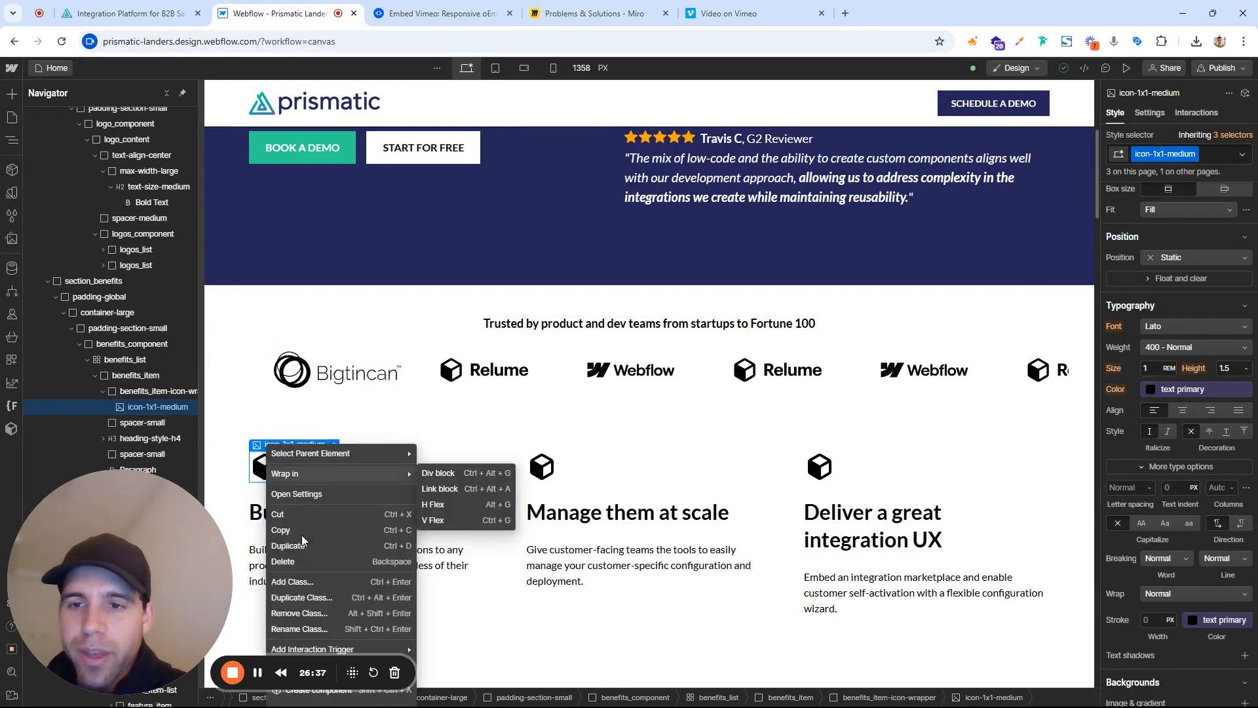
click(311, 562)
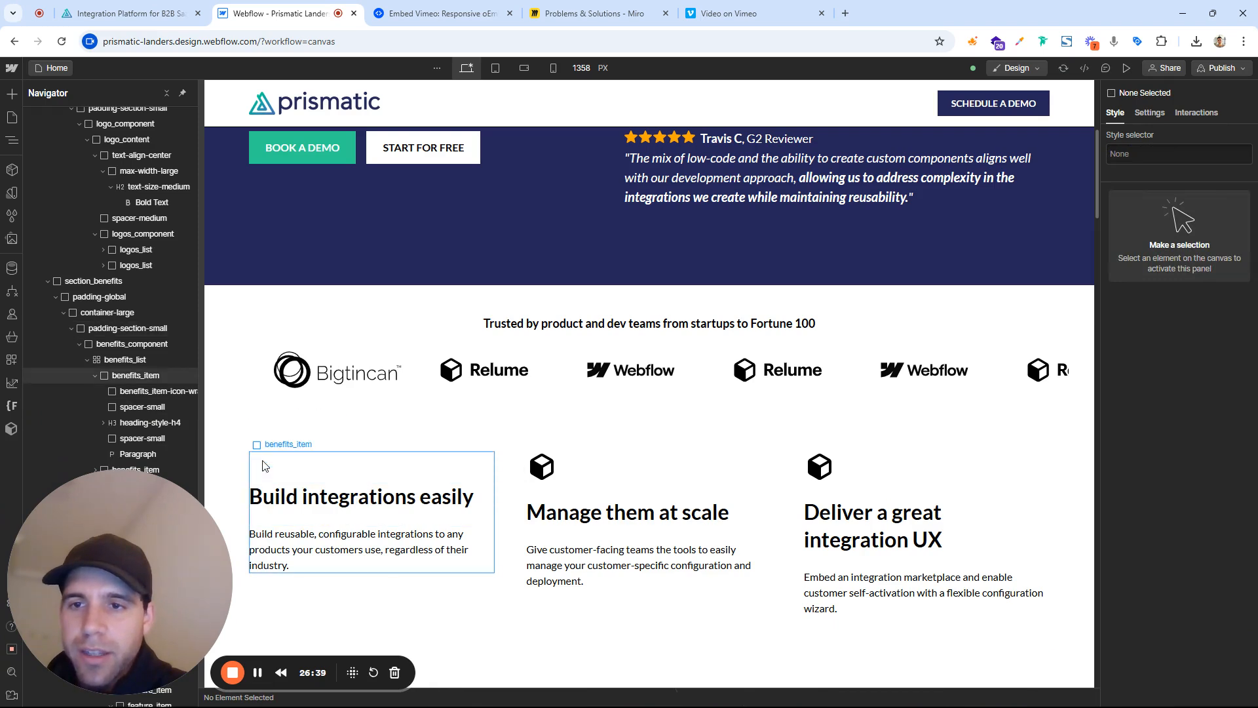
click(275, 474)
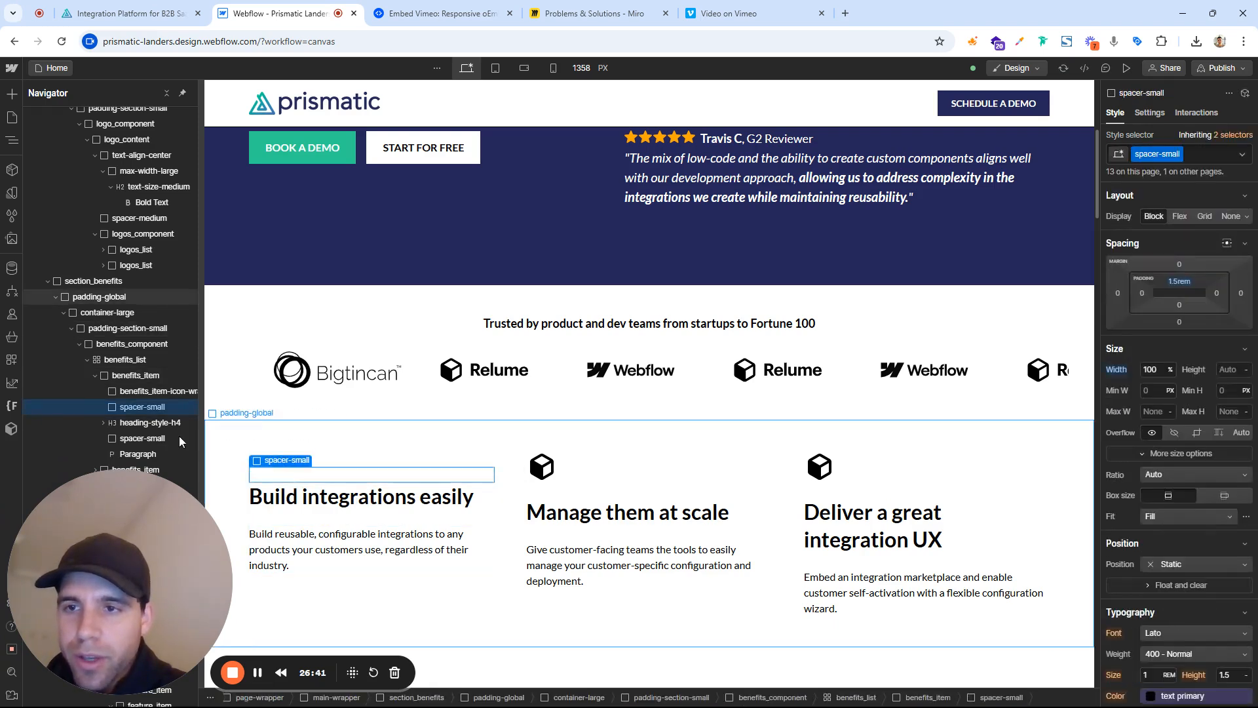
right_click(159, 407)
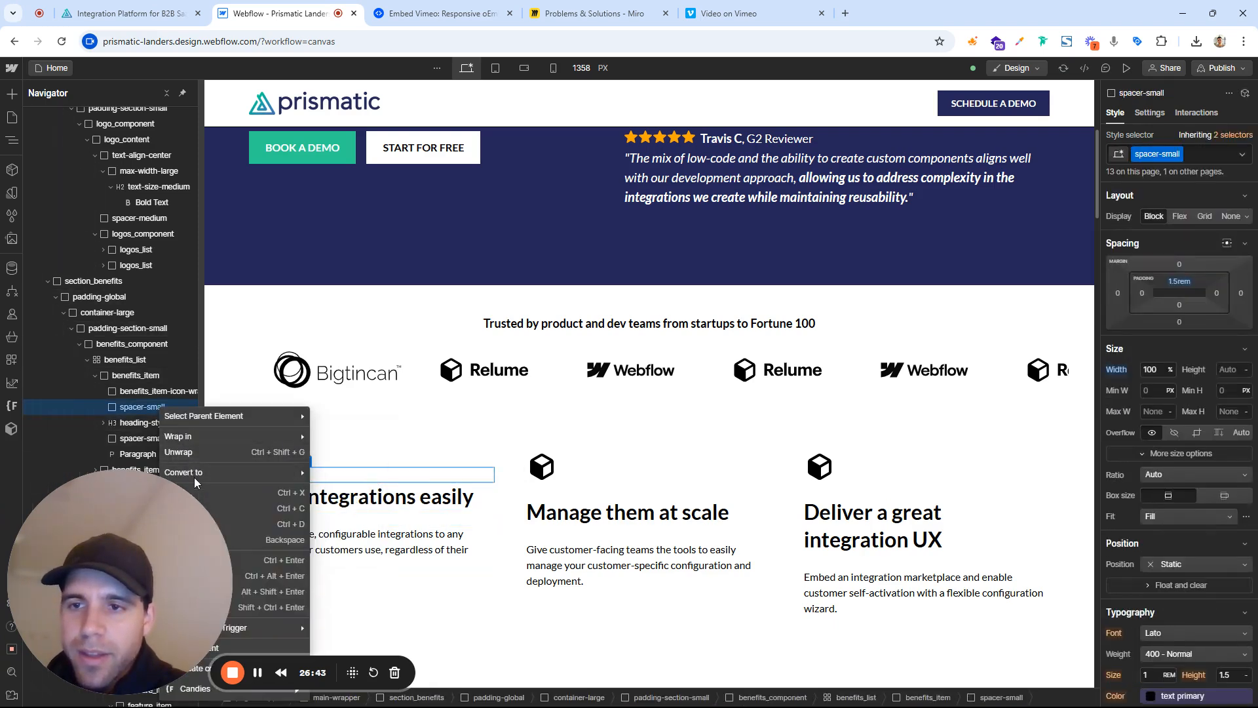
click(218, 537)
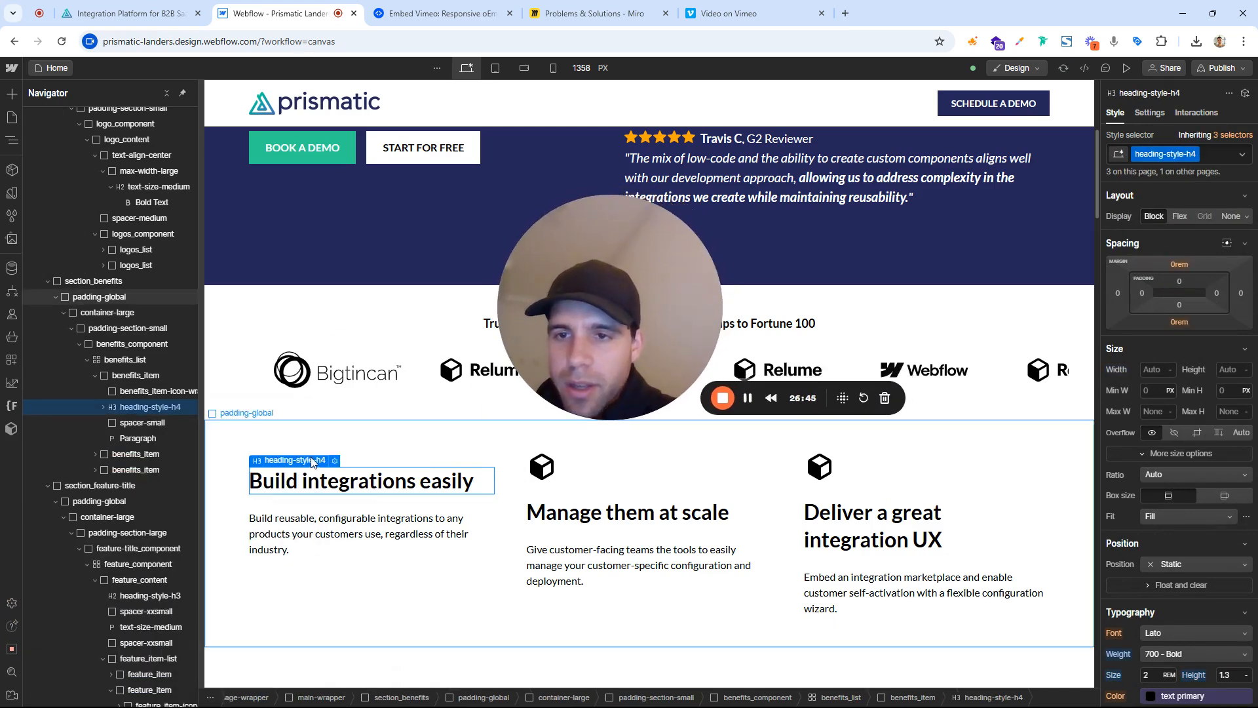
click(147, 391)
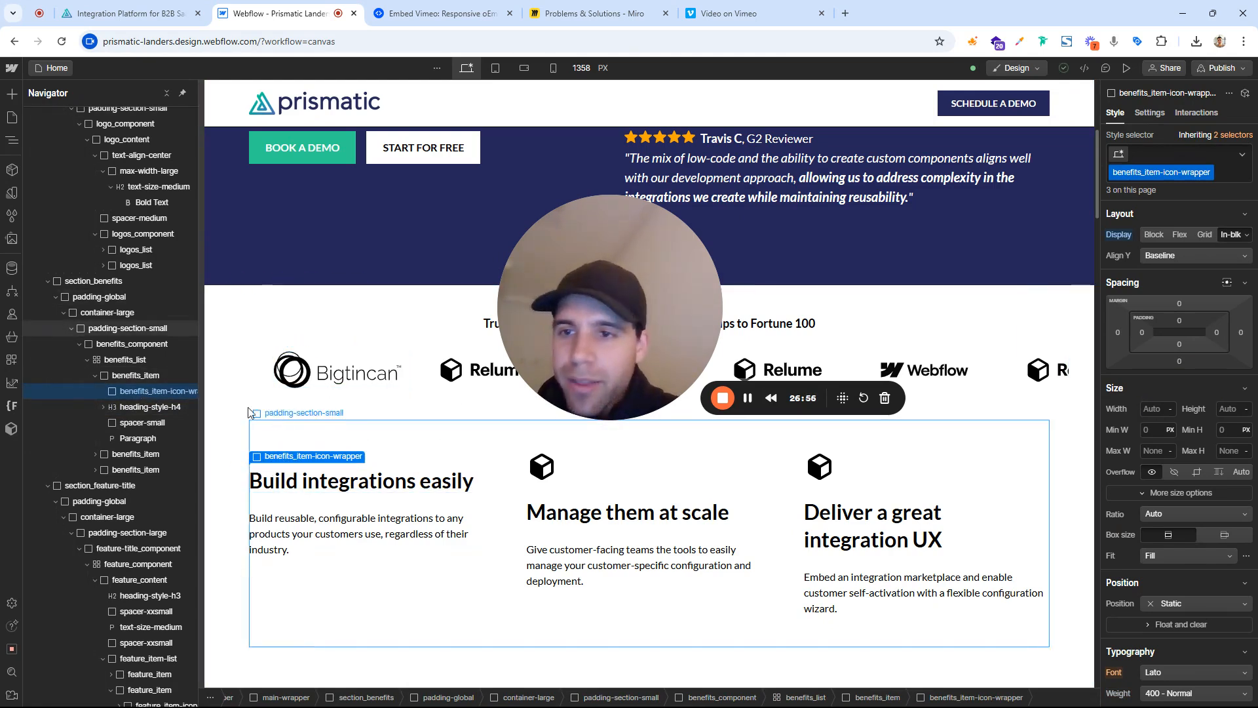
right_click(174, 391)
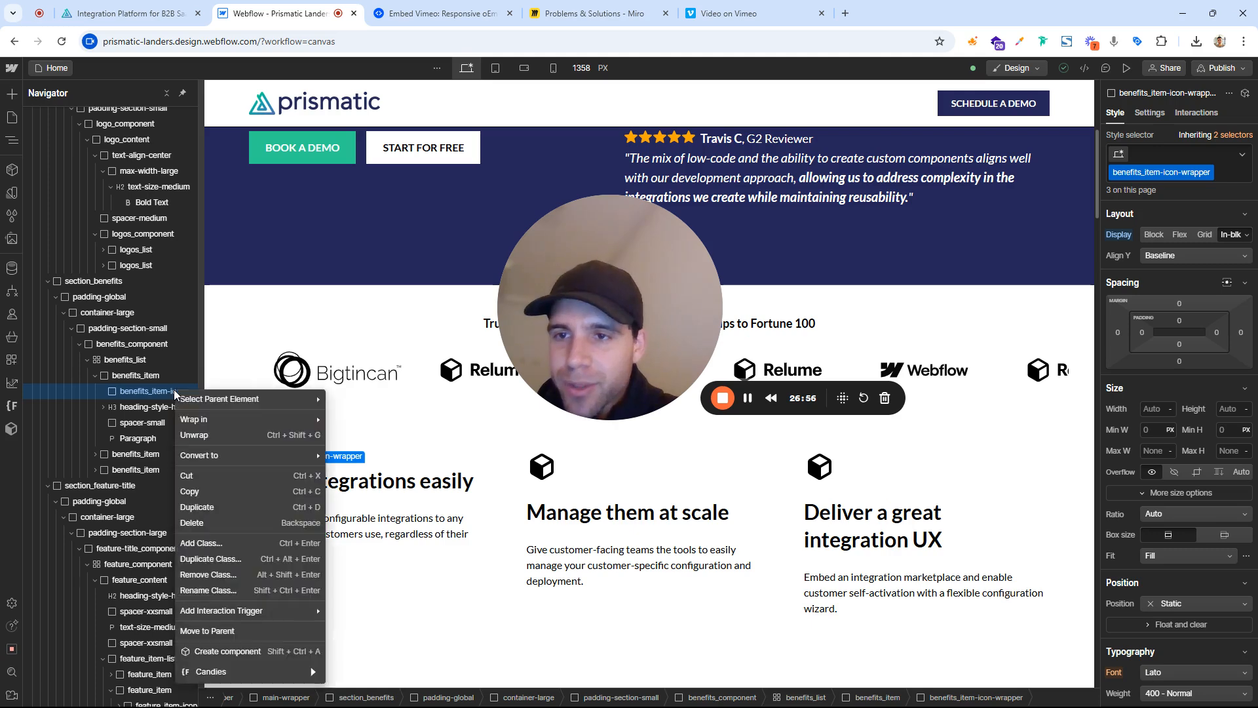
click(209, 522)
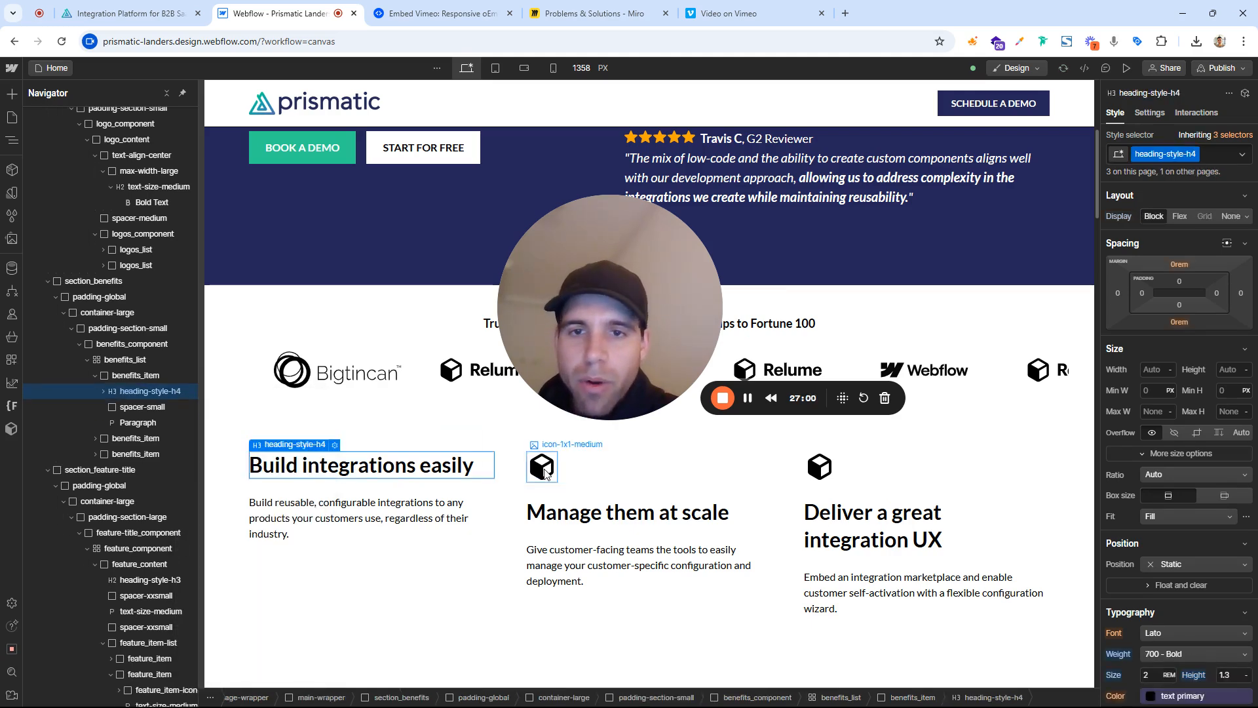
Delete the icon wrappers and small spacers above the "Manage them at scale" and "Deliver a great integration UX" headings
click(544, 470)
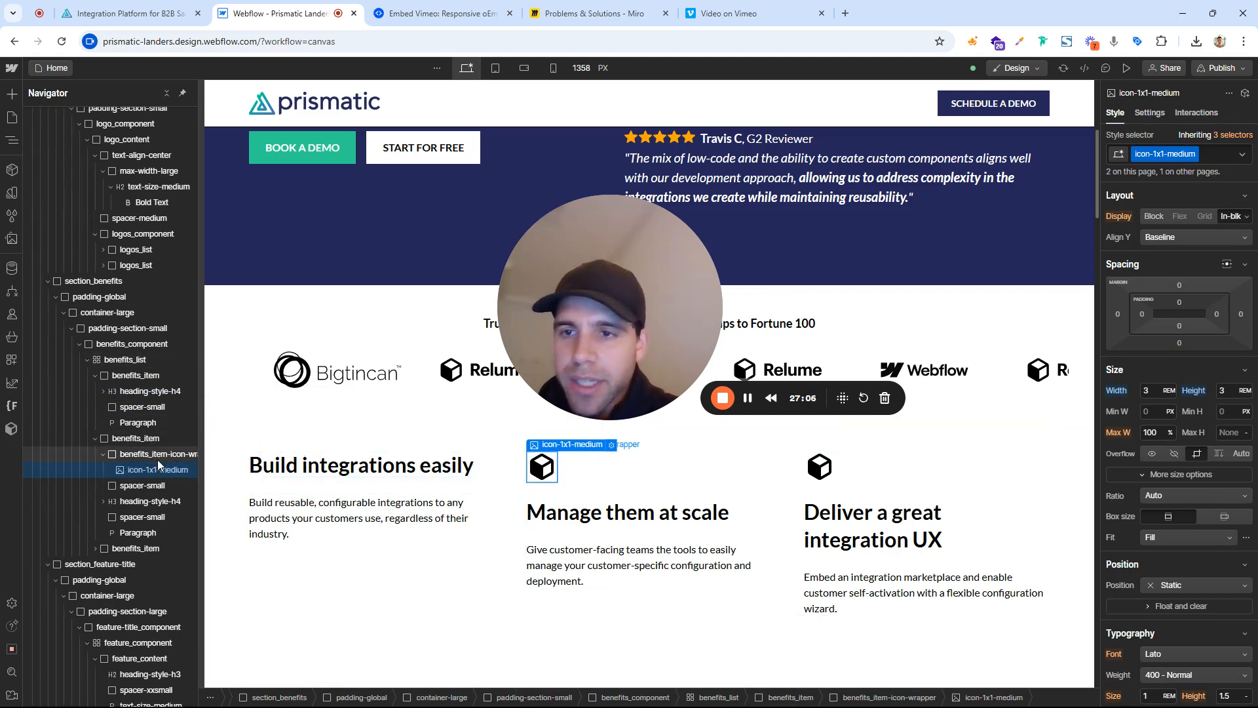
click(104, 455)
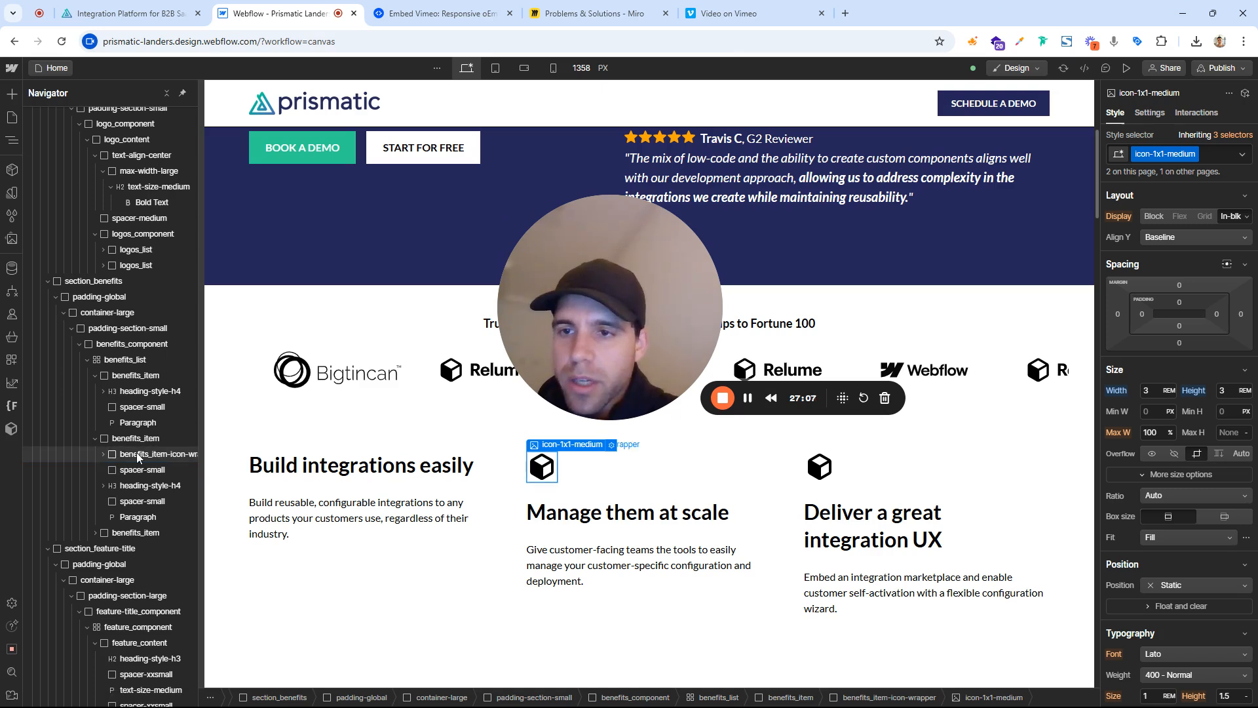
click(137, 455)
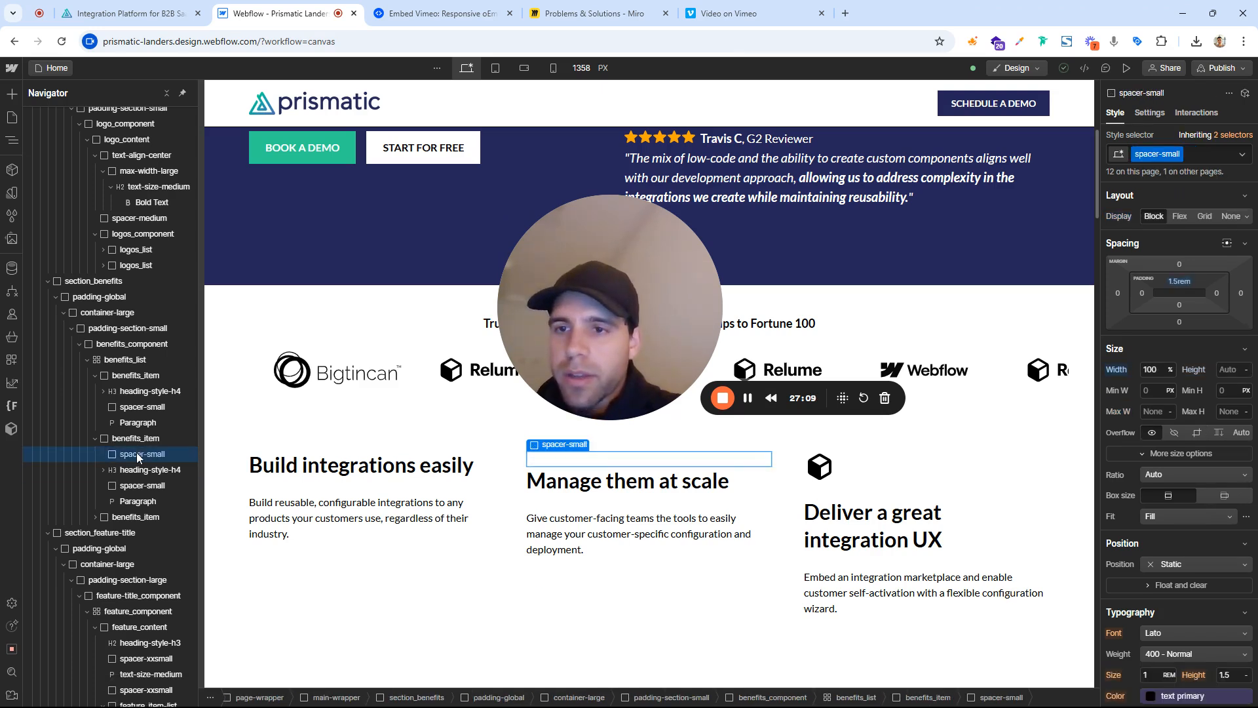
key(Delete)
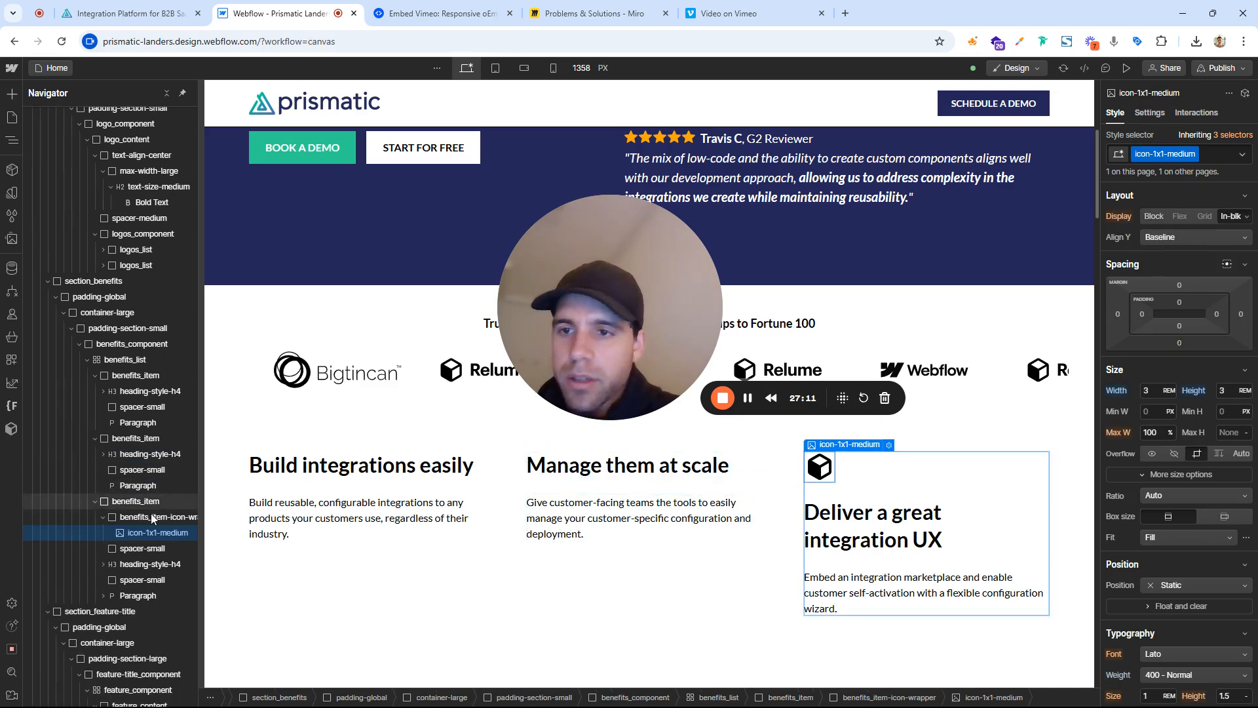
click(149, 517)
key(Delete)
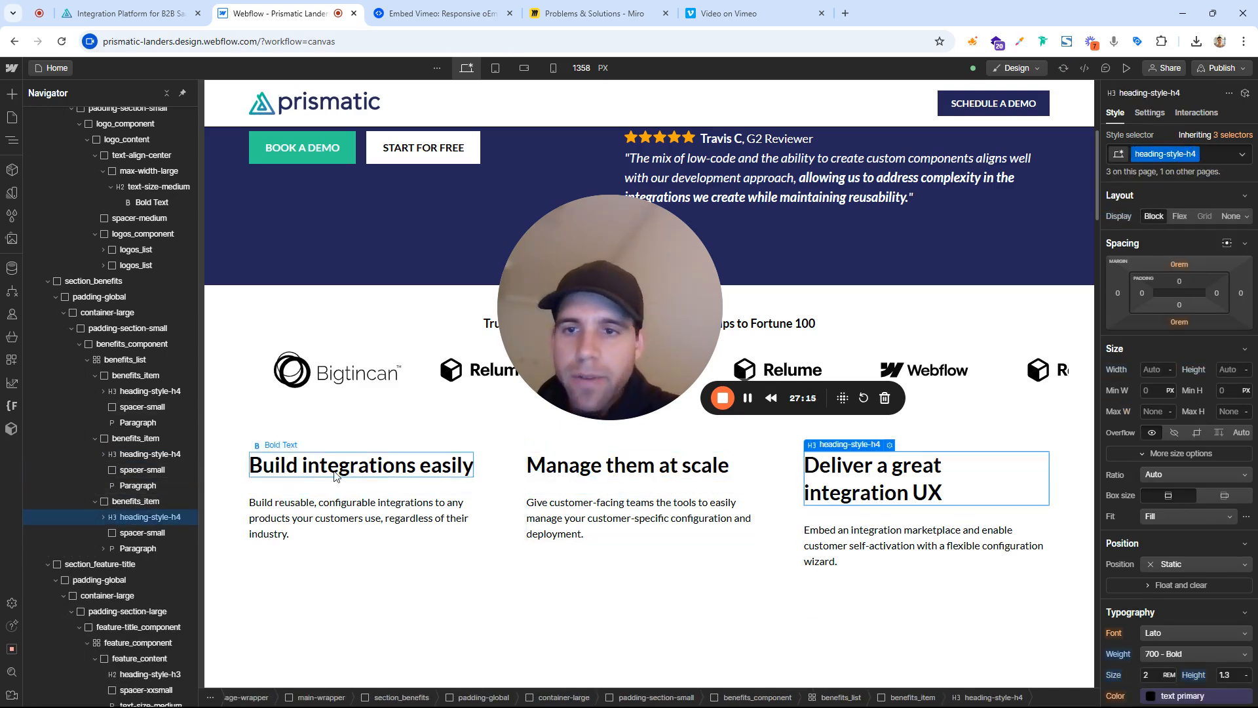
Replace the "Build integrations easily" heading's heading-style-h4 class with the existing heading-style-h6 class
click(150, 391)
double_click(1178, 155)
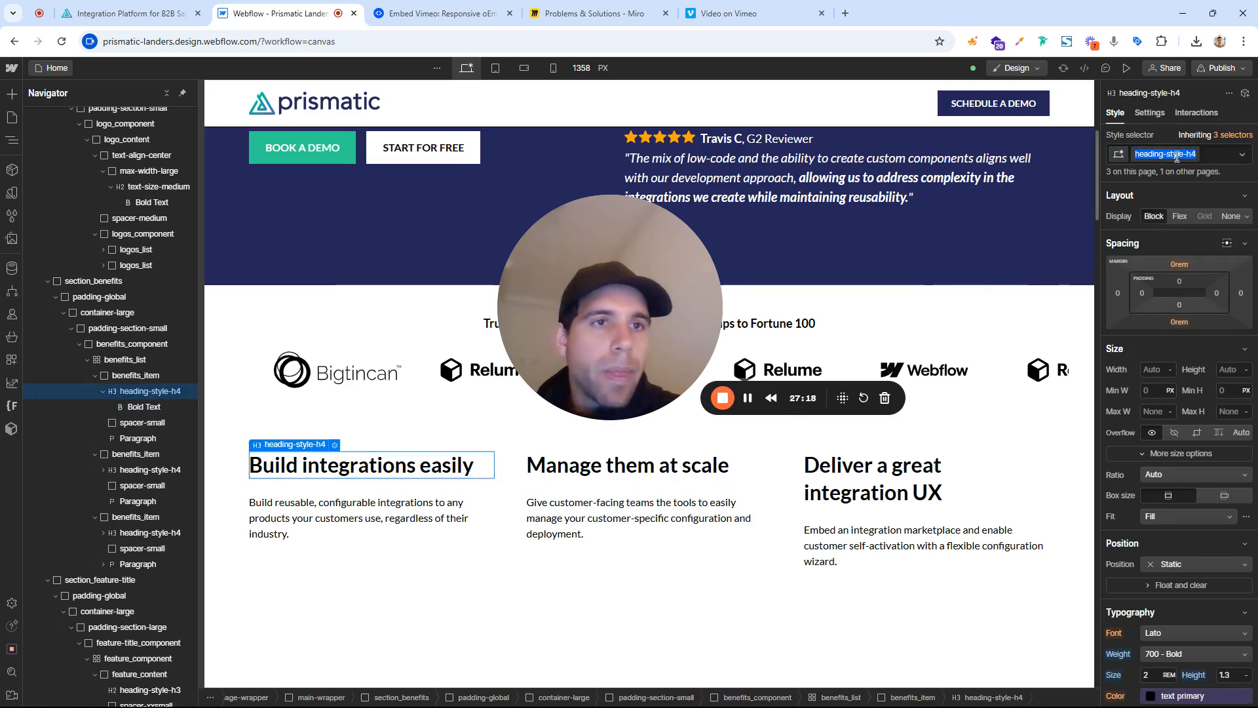
click(1221, 155)
key(BackSpace)
text(heading-style-h6)
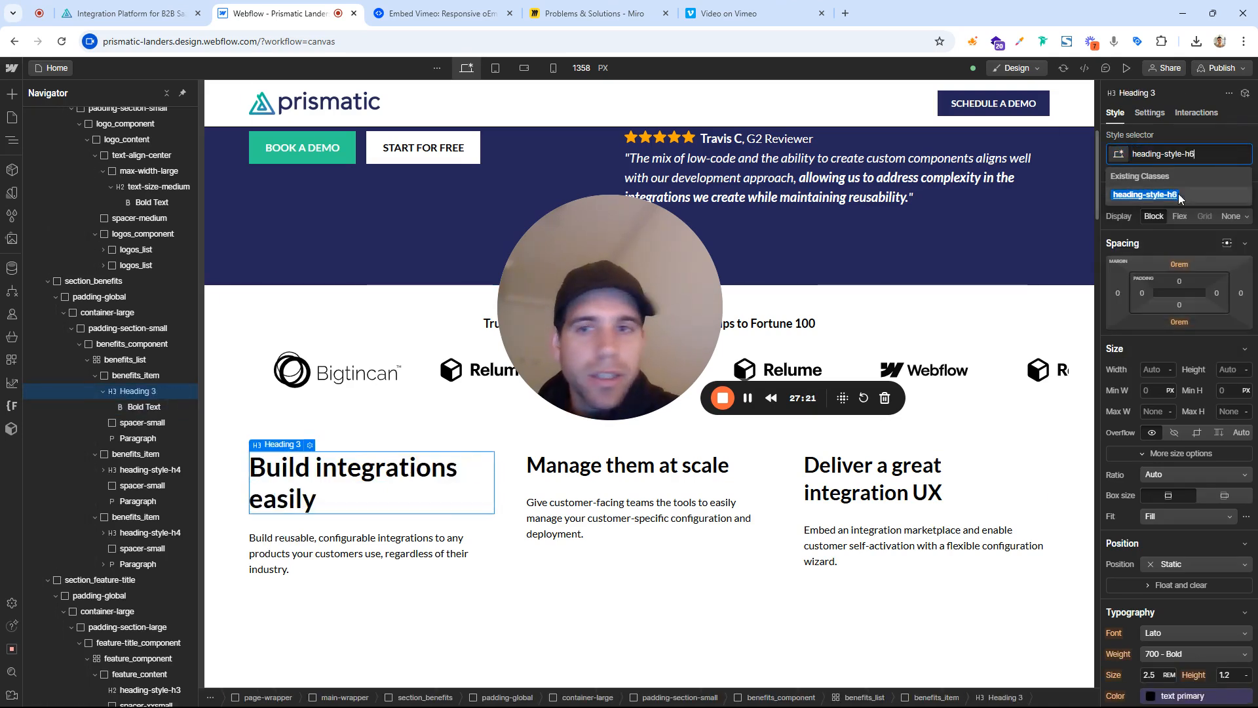
click(1178, 194)
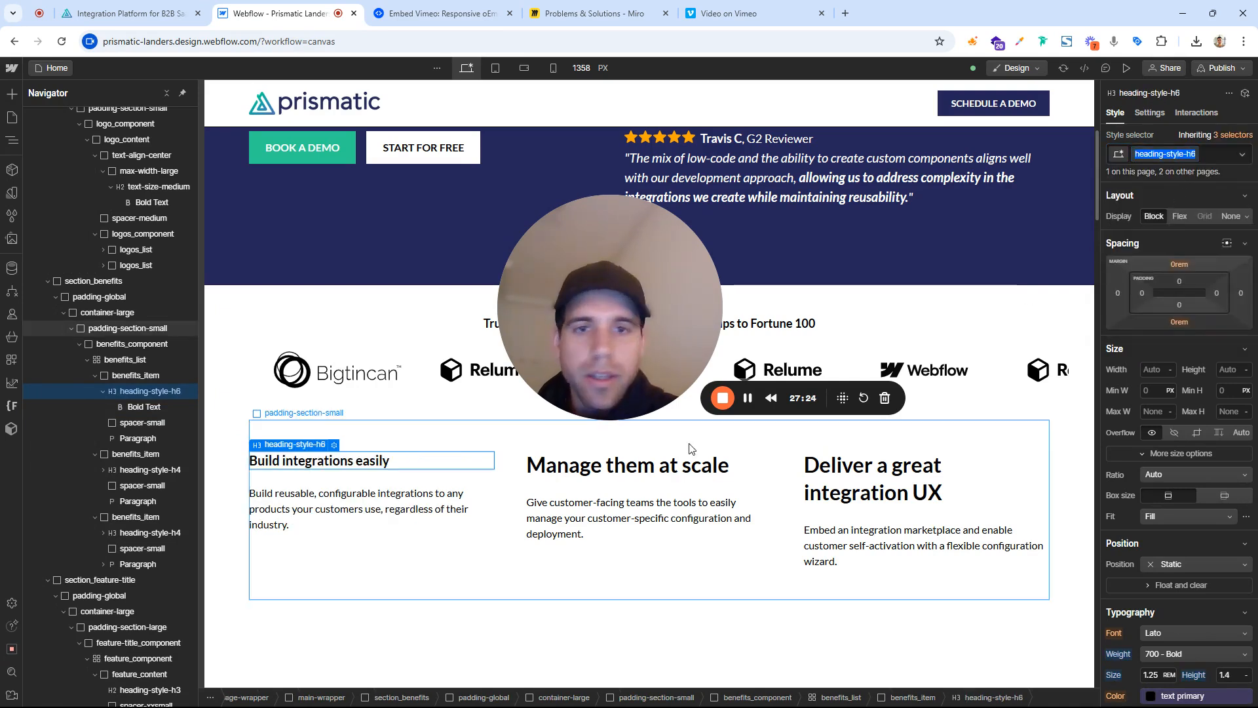
Remove the inline bold formatting from the whole "Manage them at scale" heading text
click(656, 465)
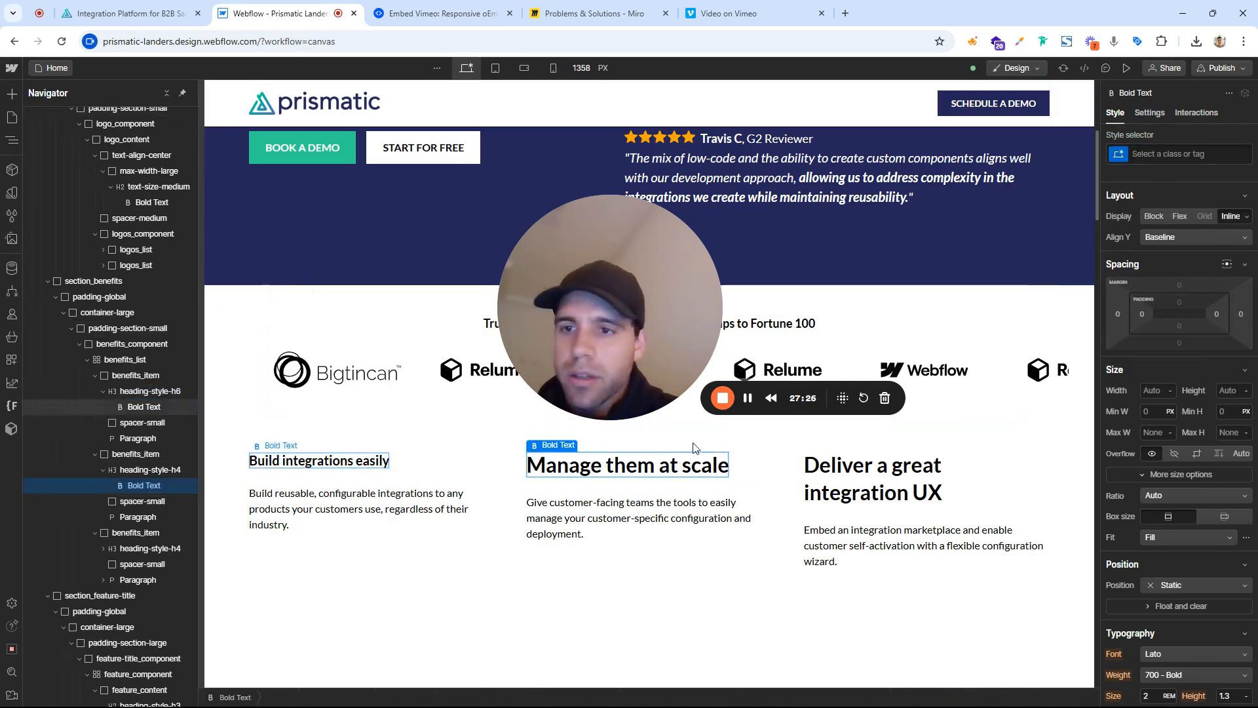
click(616, 463)
double_click(617, 463)
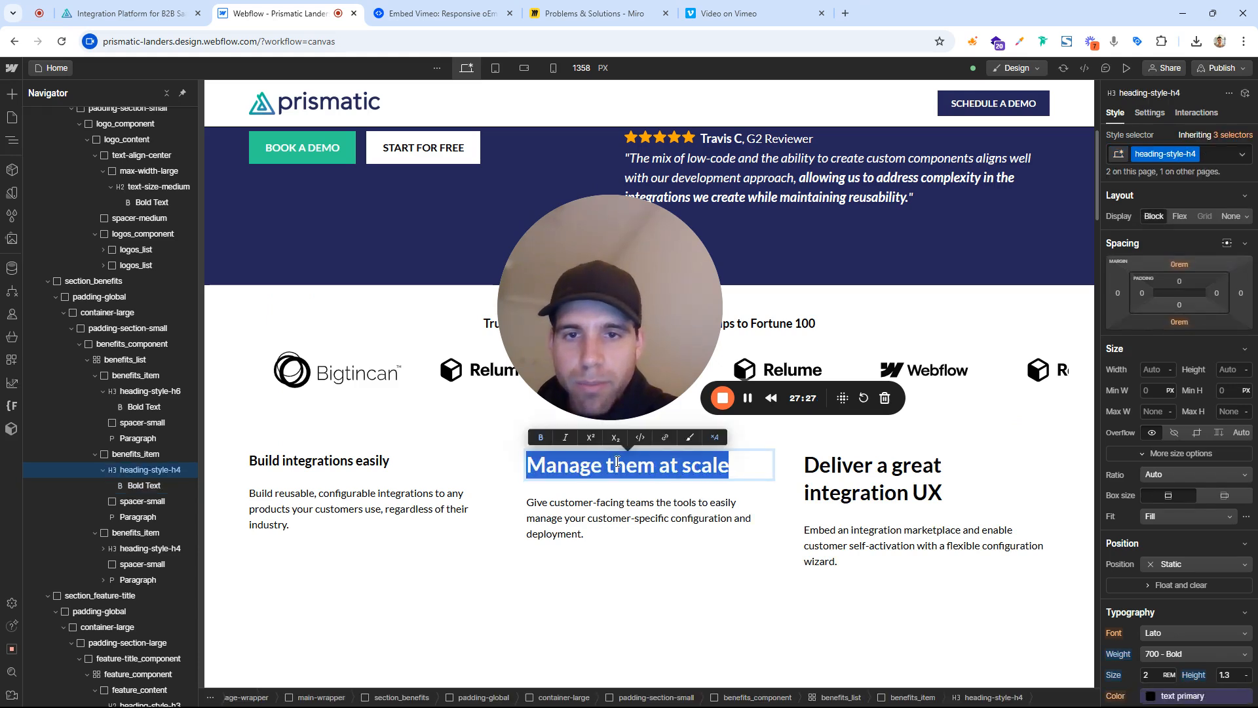
click(615, 467)
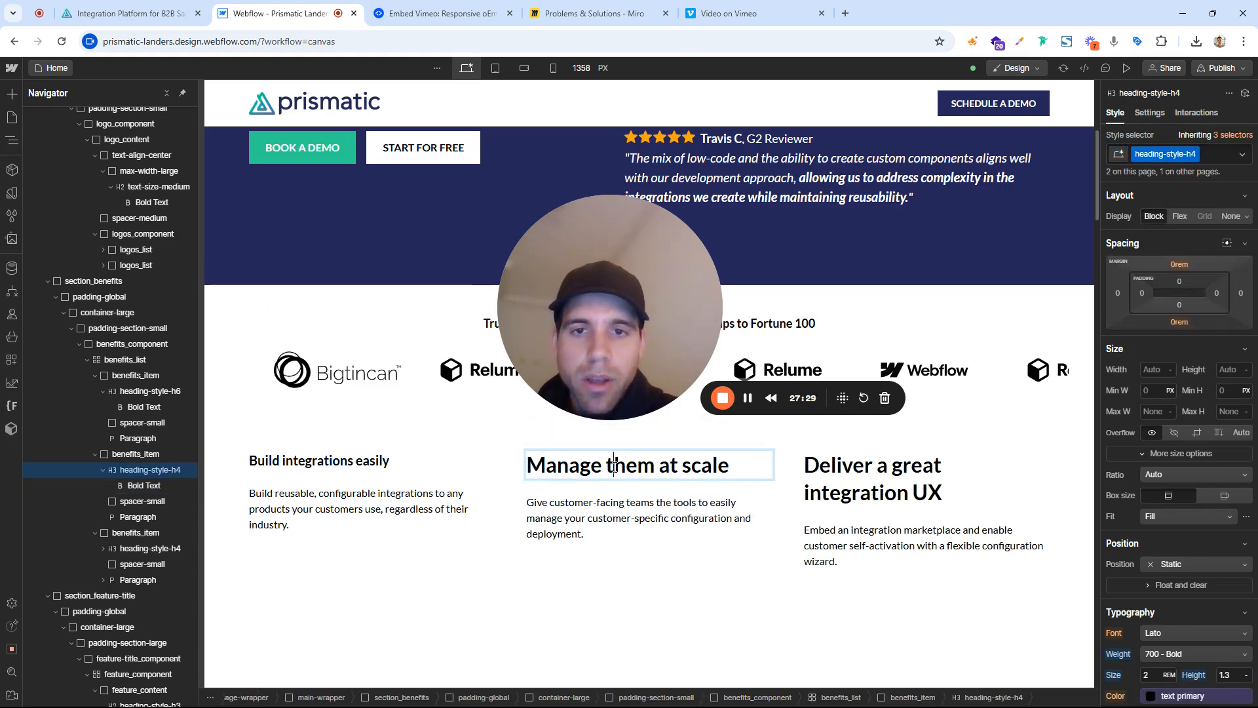
triple_click(614, 467)
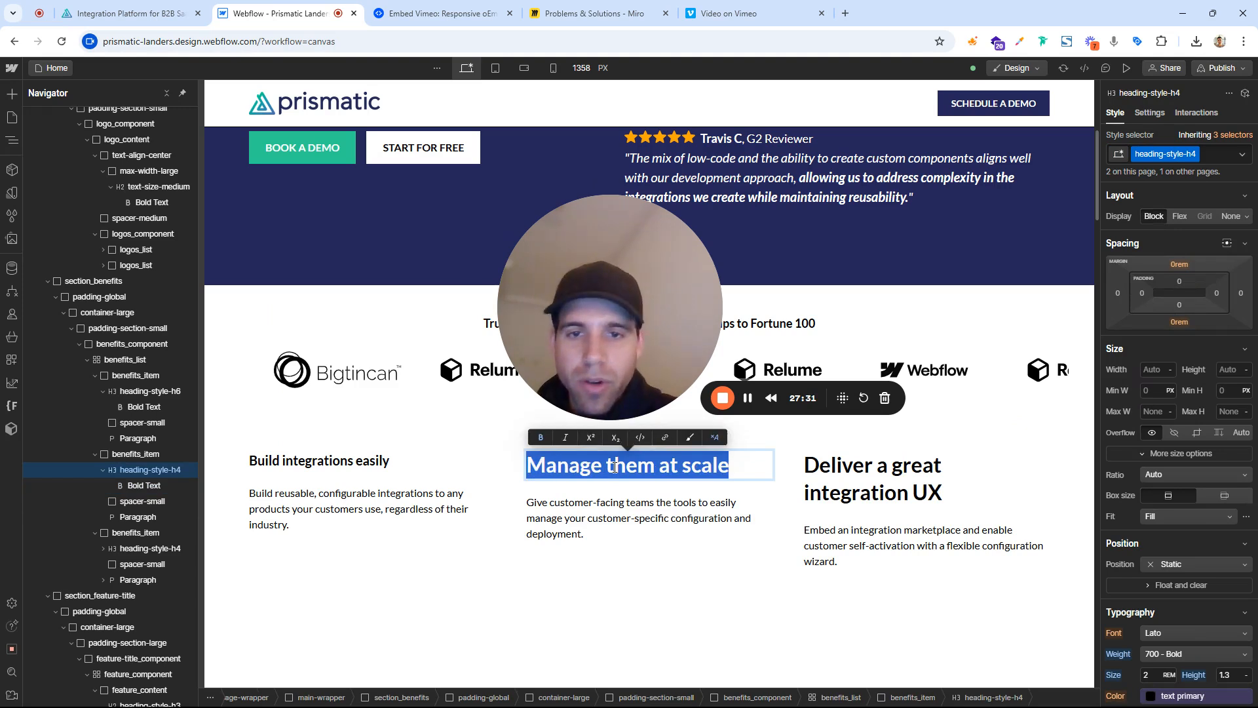
click(543, 437)
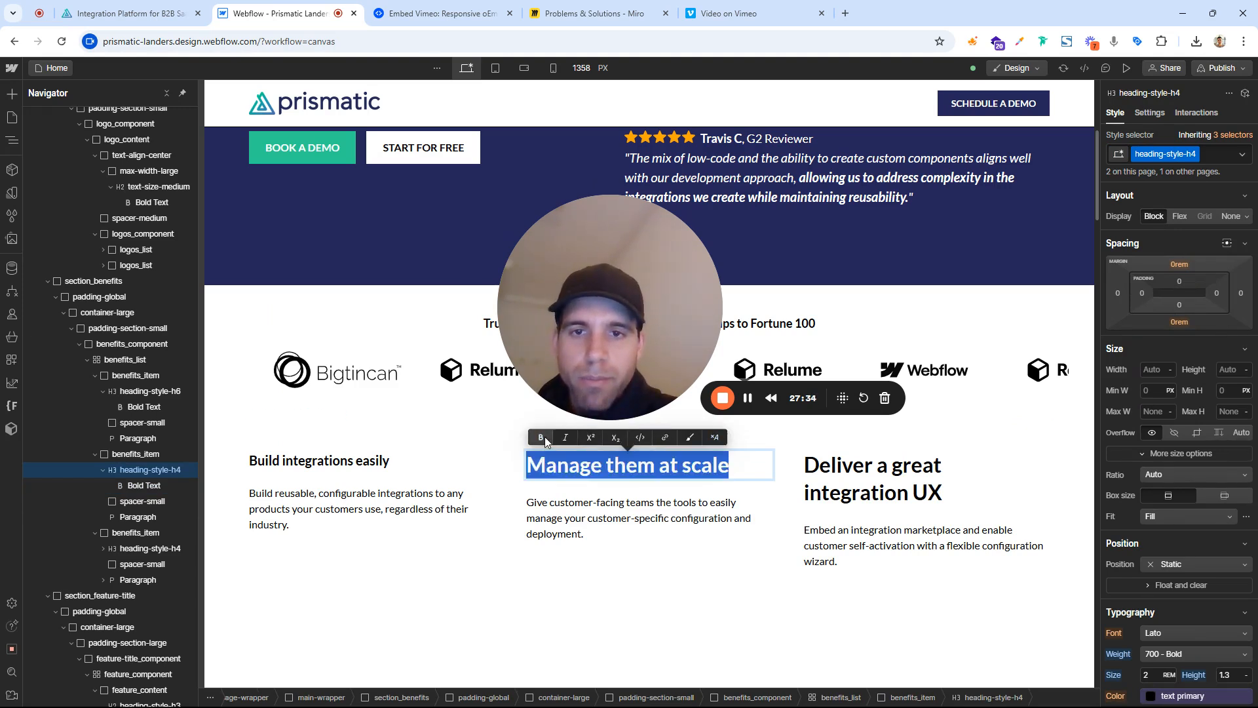
key(Escape)
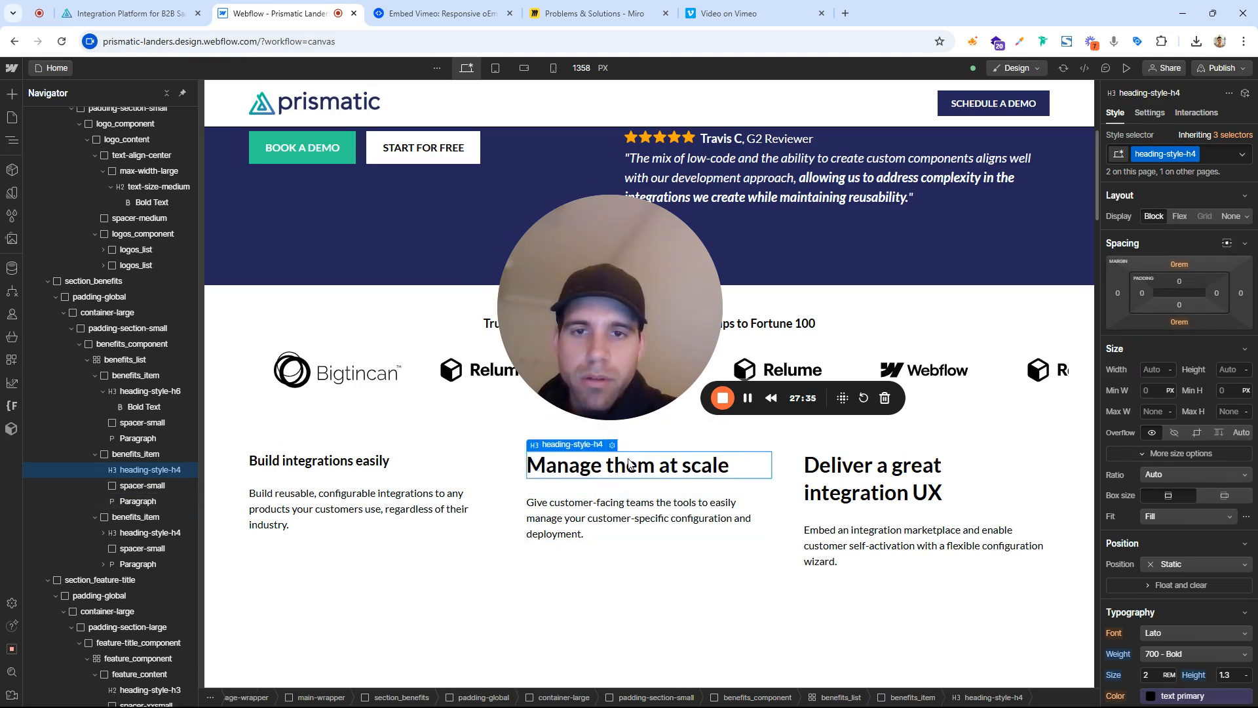
Replace the "Manage them at scale" heading's heading-style-h4 class with heading-style-h6
click(1214, 152)
key(BackSpace)
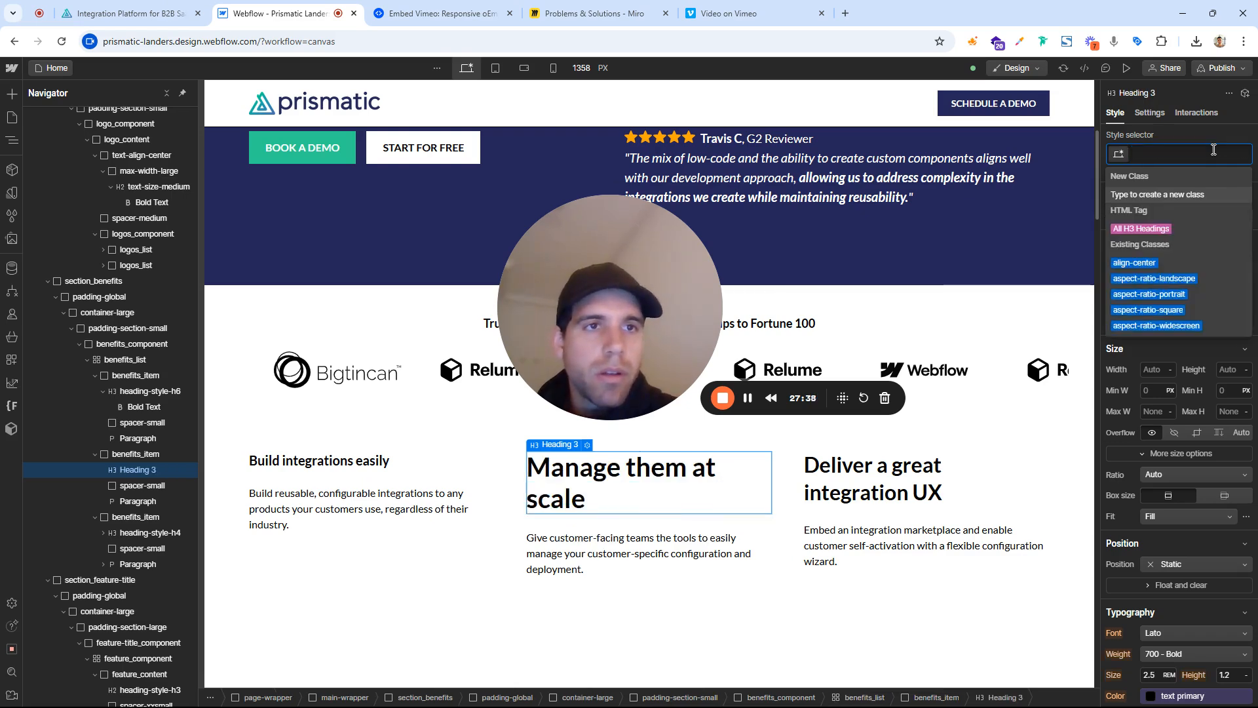
key(ctrl+v)
key(Return)
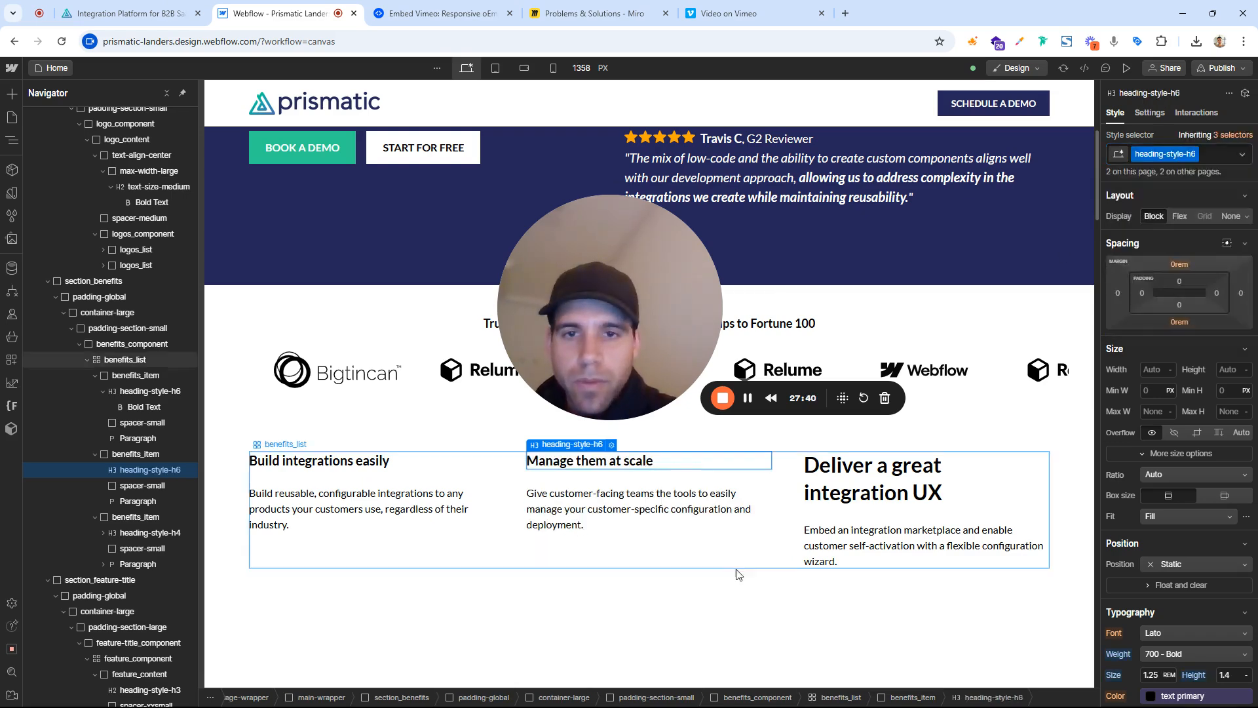
Replace the "Deliver a great integration UX" heading's heading-style-h4 class with the existing heading-style-h6 class
click(839, 477)
click(1215, 155)
text(c)
key(BackSpace)
key(BackSpace)
key(ctrl+v)
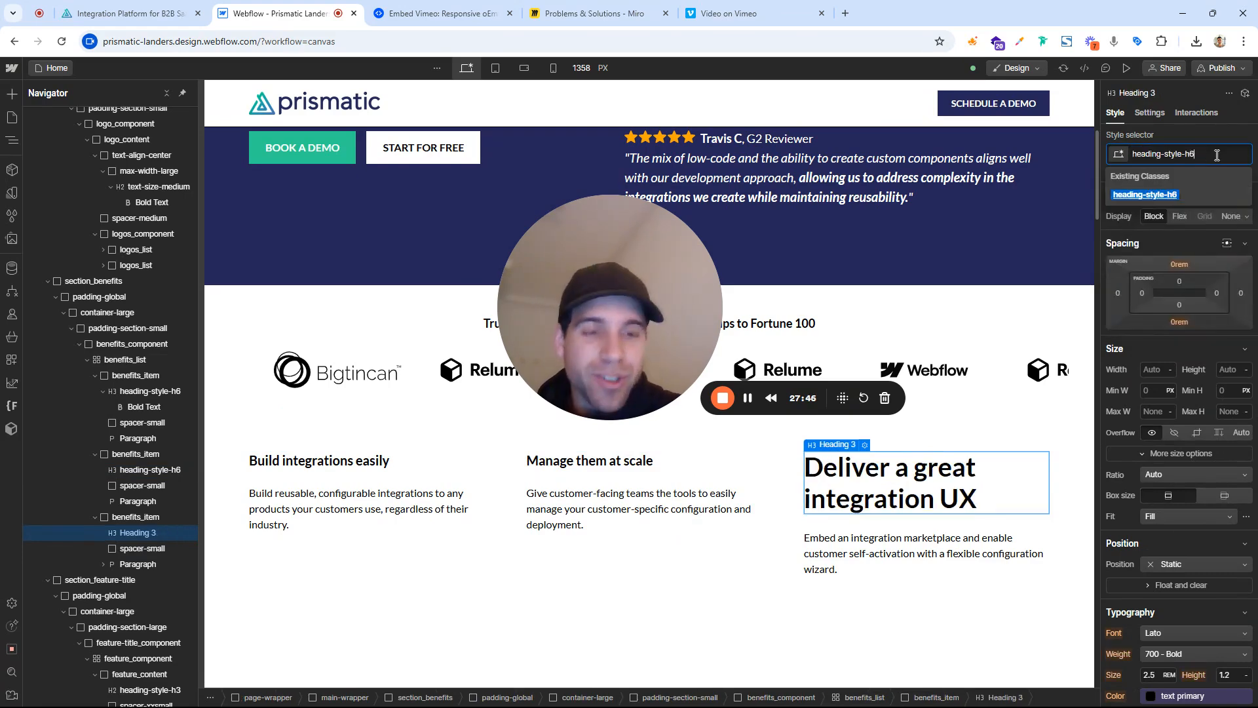
key(Return)
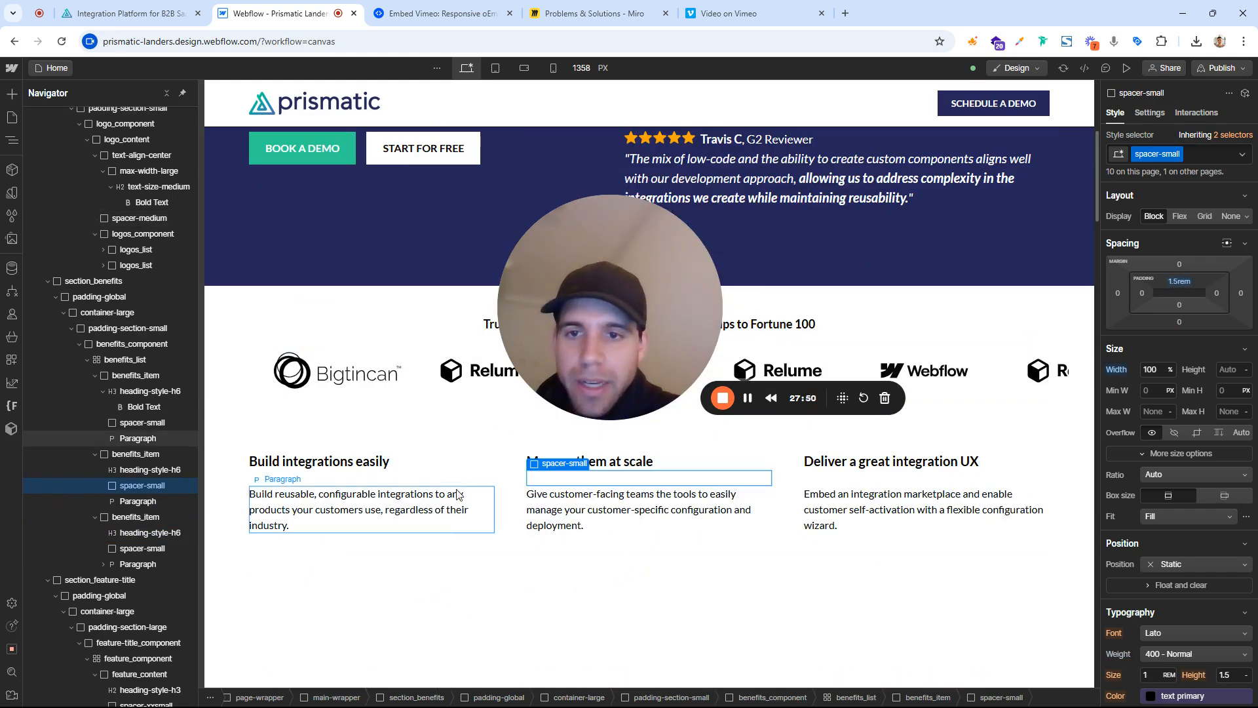
Remove the inline bold formatting from the whole "Build integrations easily" heading text
click(459, 494)
click(590, 462)
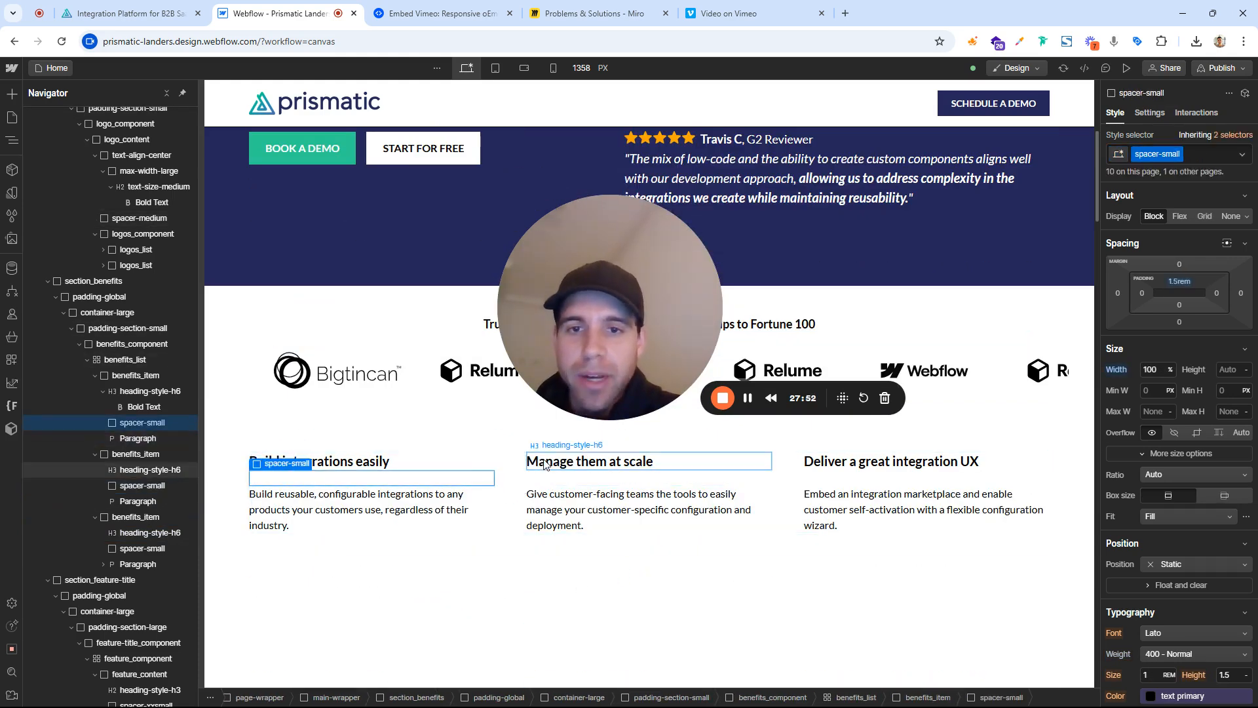
double_click(307, 462)
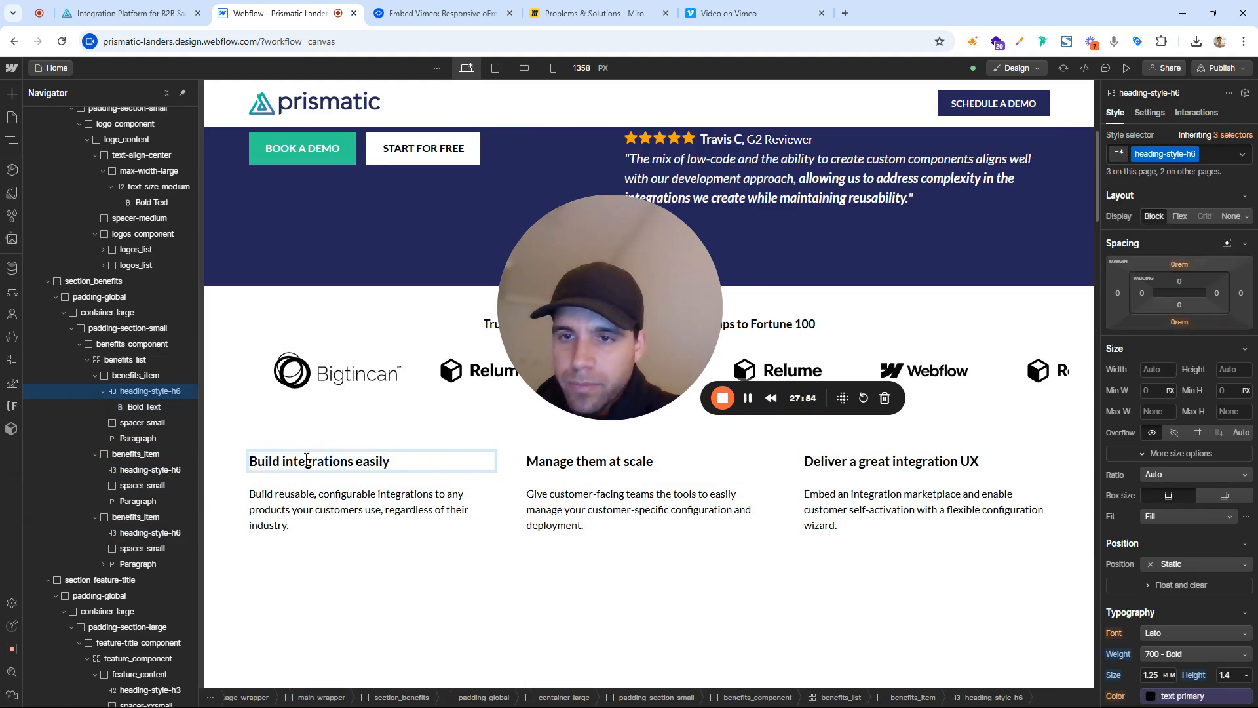
key(ctrl+a)
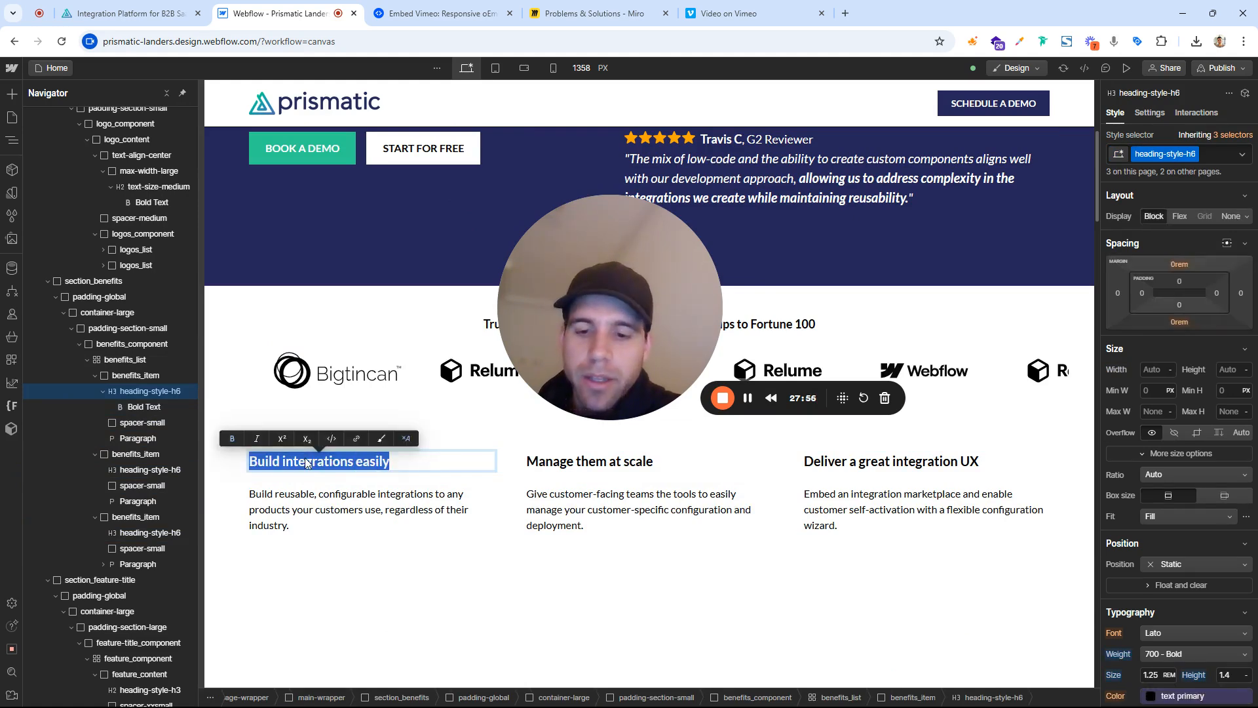
key(ctrl+b)
key(Escape)
Review the upper page sections and compare the classes of the feature section's and hero's "Book a demo" buttons
drag(522, 369, 89, 576)
click(550, 446)
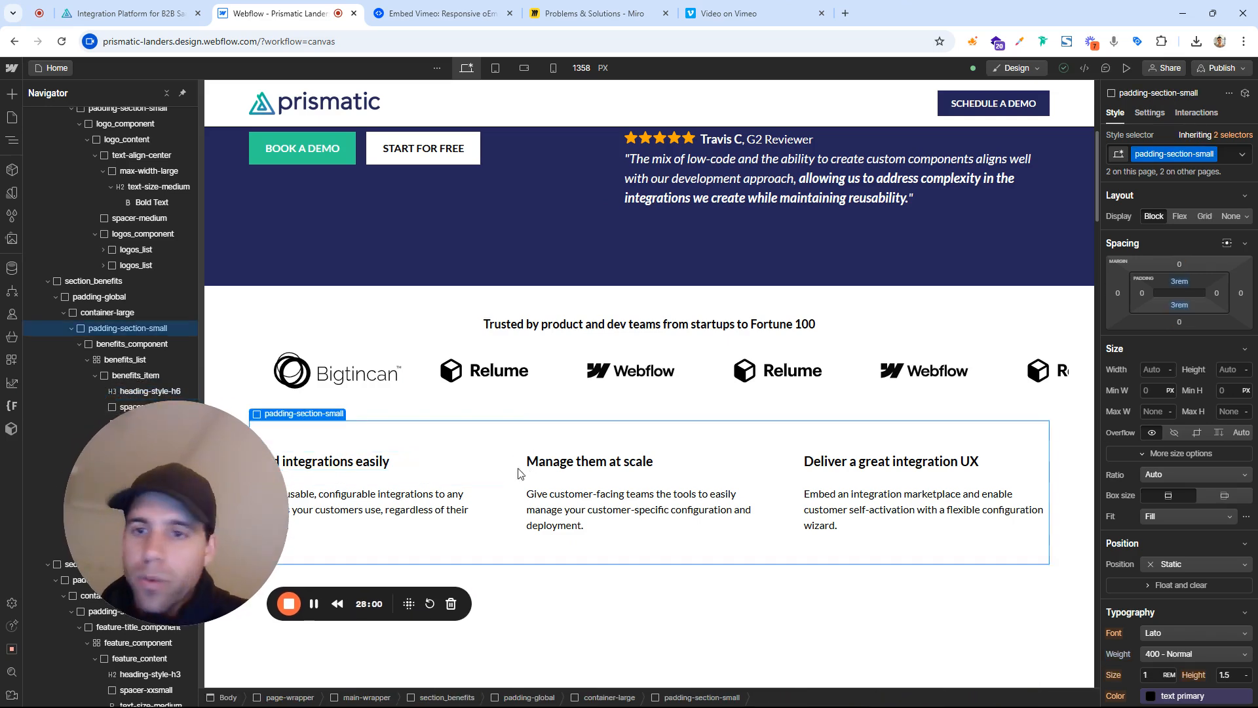
drag(202, 526, 153, 587)
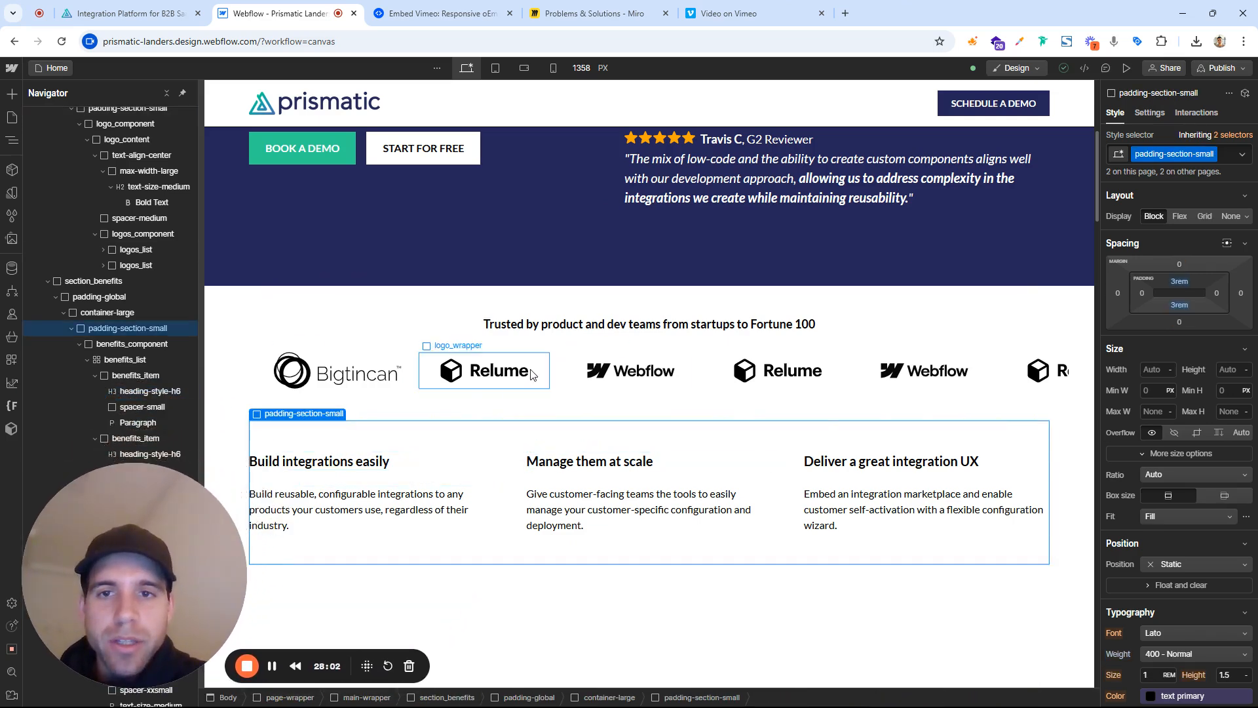
scroll(530, 373, down, 6)
scroll(622, 367, up, 2)
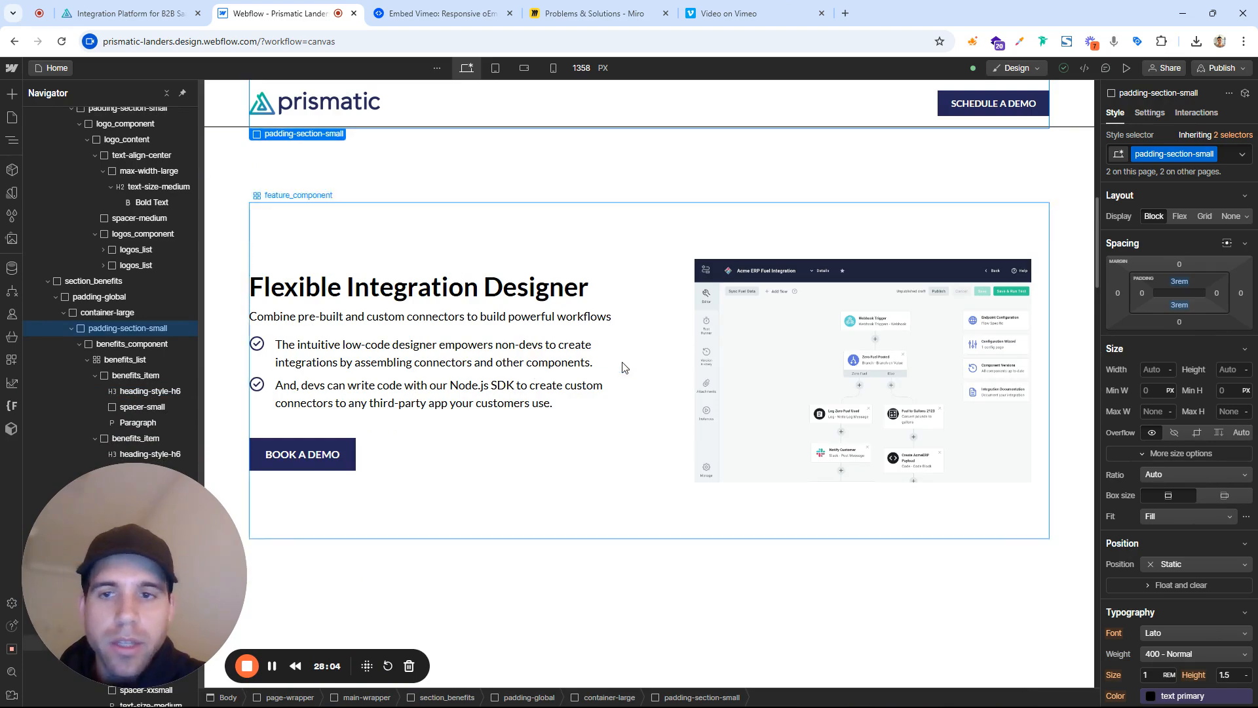
scroll(622, 367, up, 10)
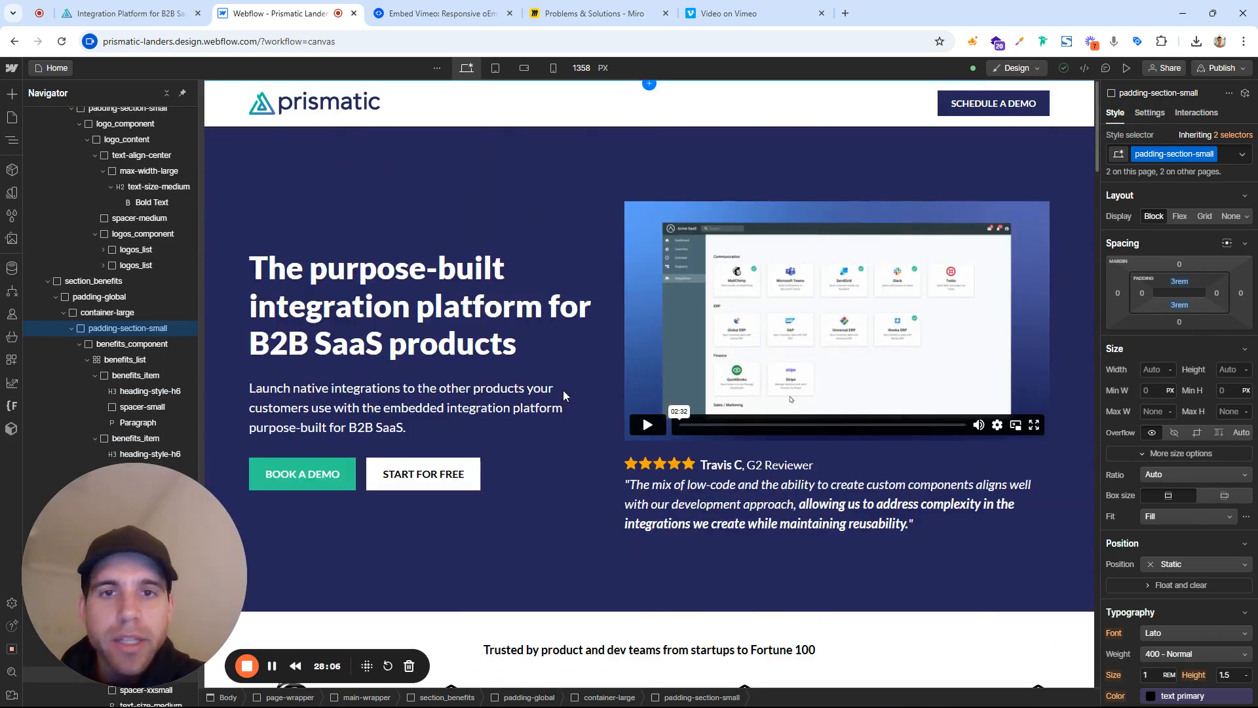
scroll(564, 390, down, 11)
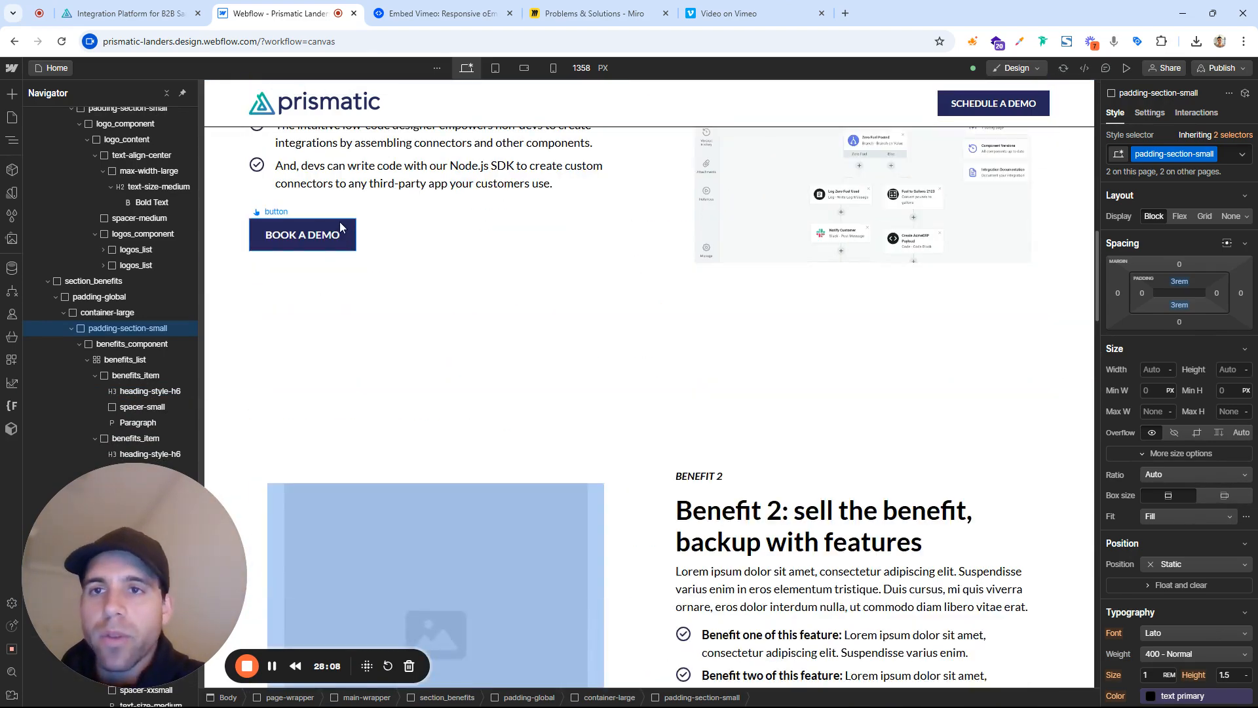
click(340, 227)
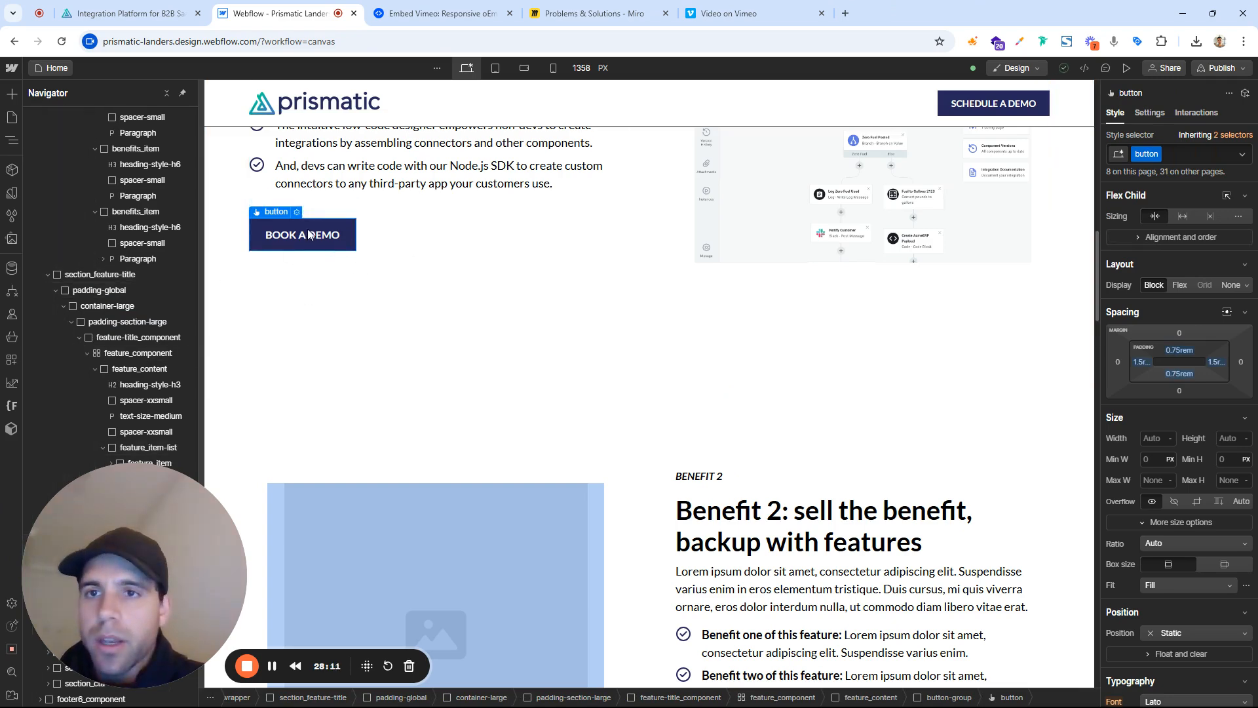
scroll(411, 291, up, 5)
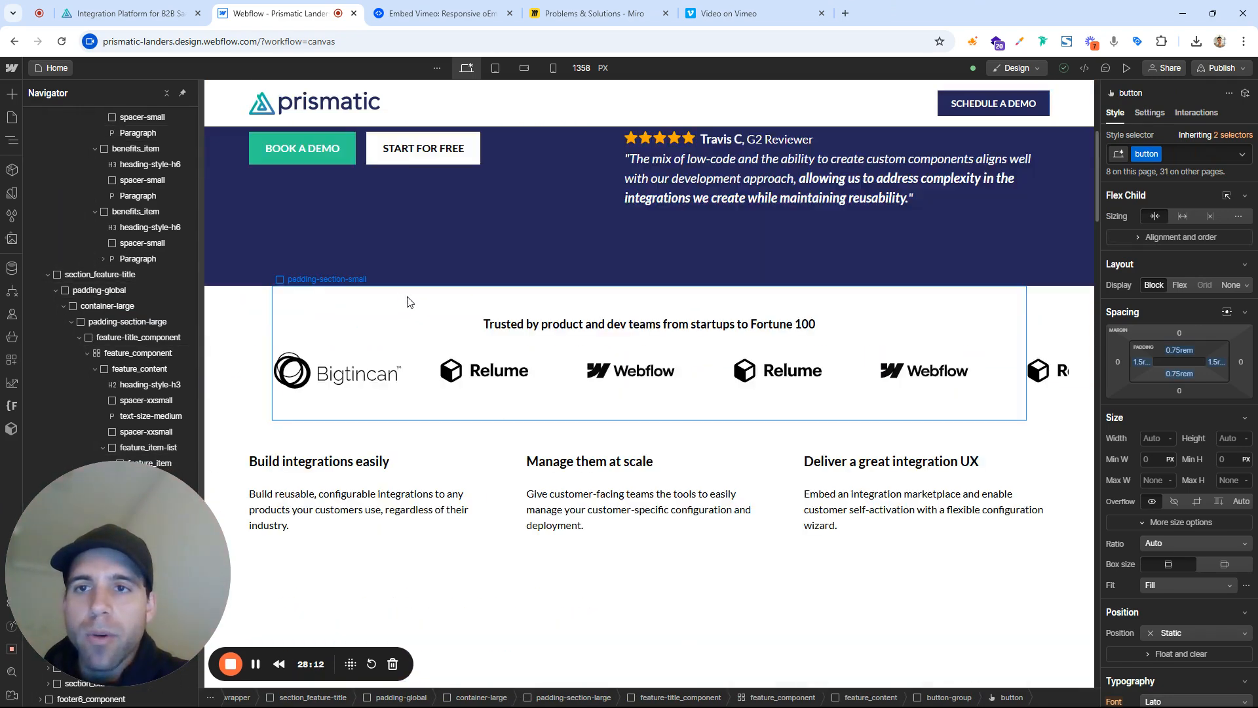
scroll(410, 300, up, 3)
click(342, 367)
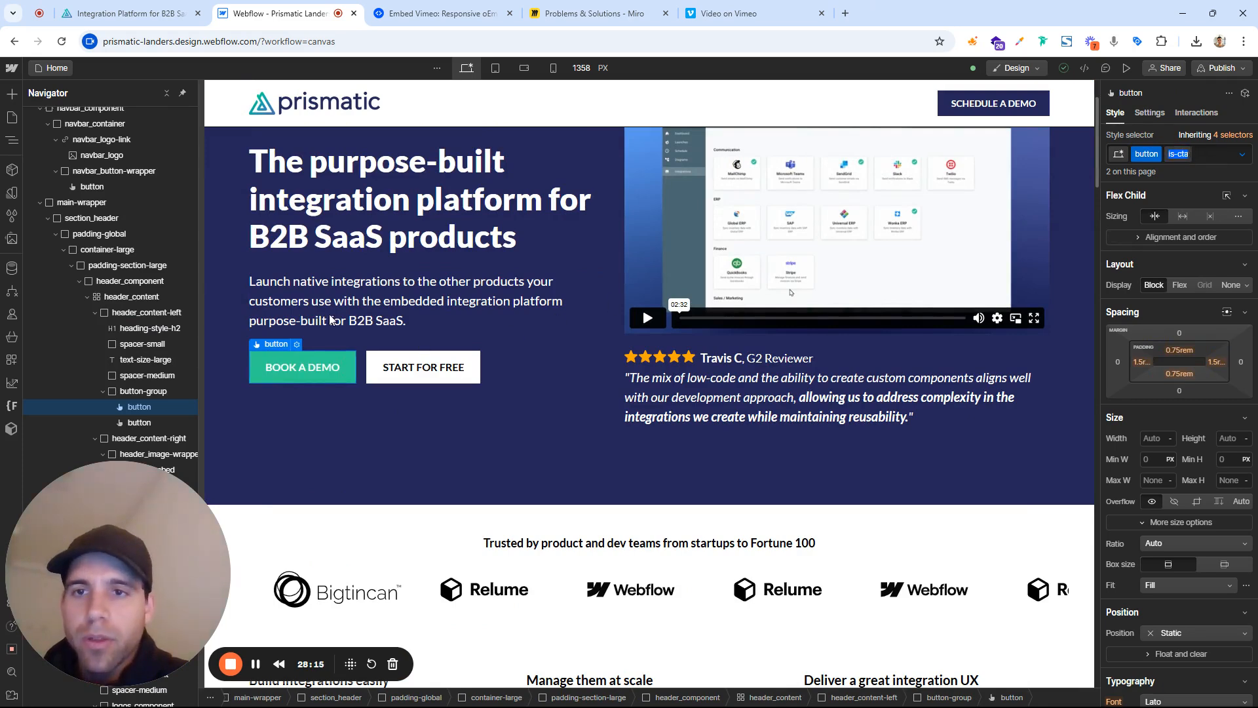
scroll(469, 329, down, 2)
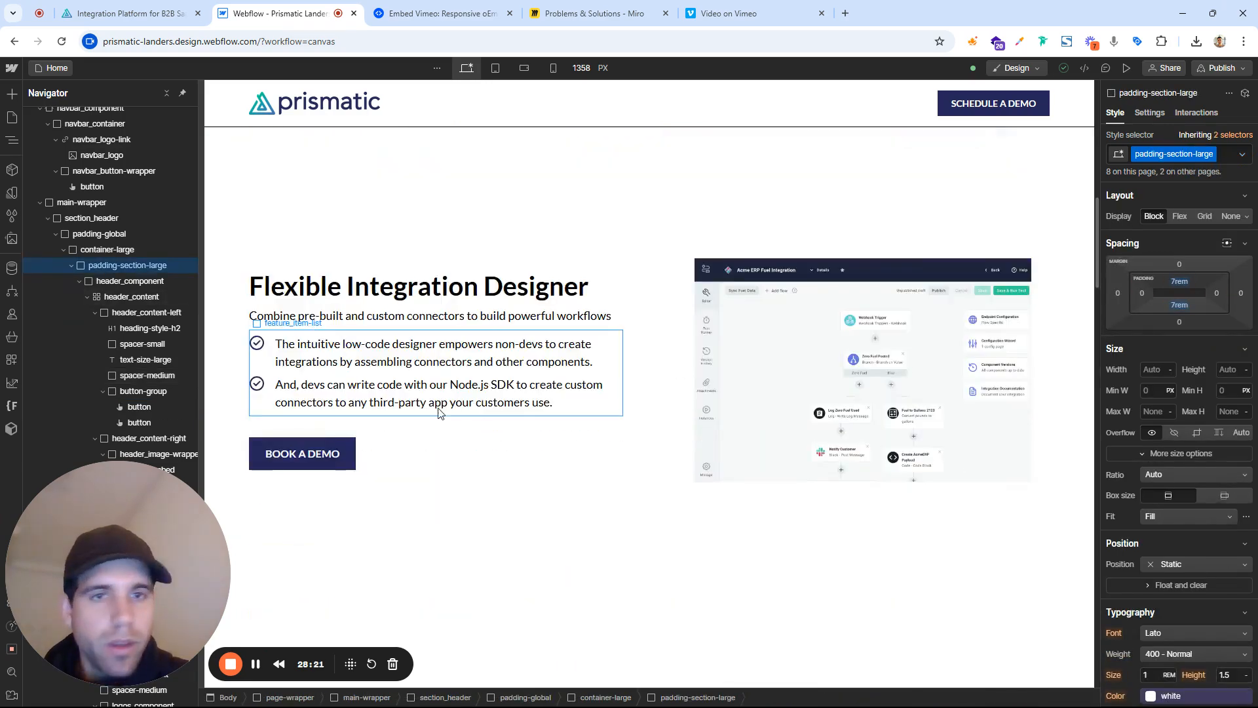
Add the is-cta combo class to the "Book a demo" button in the Flexible Integration Designer section
scroll(439, 412, down, 10)
scroll(434, 383, up, 11)
scroll(433, 386, up, 2)
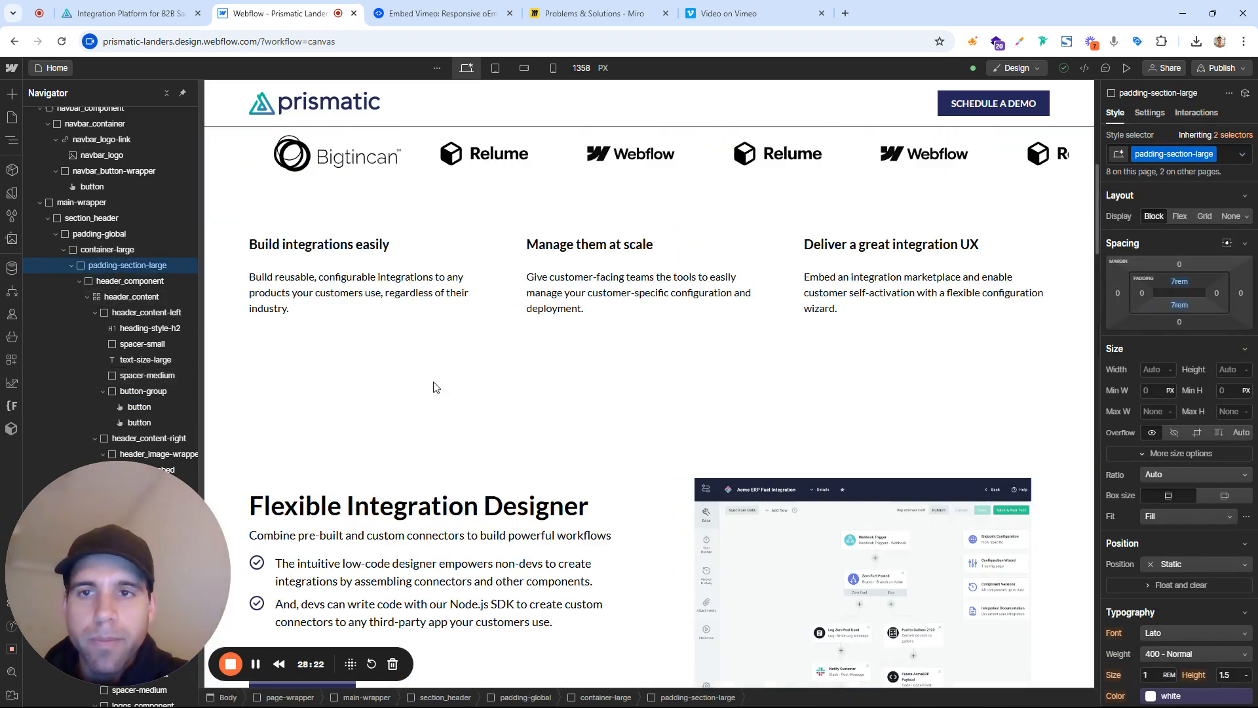
scroll(427, 374, down, 7)
click(331, 354)
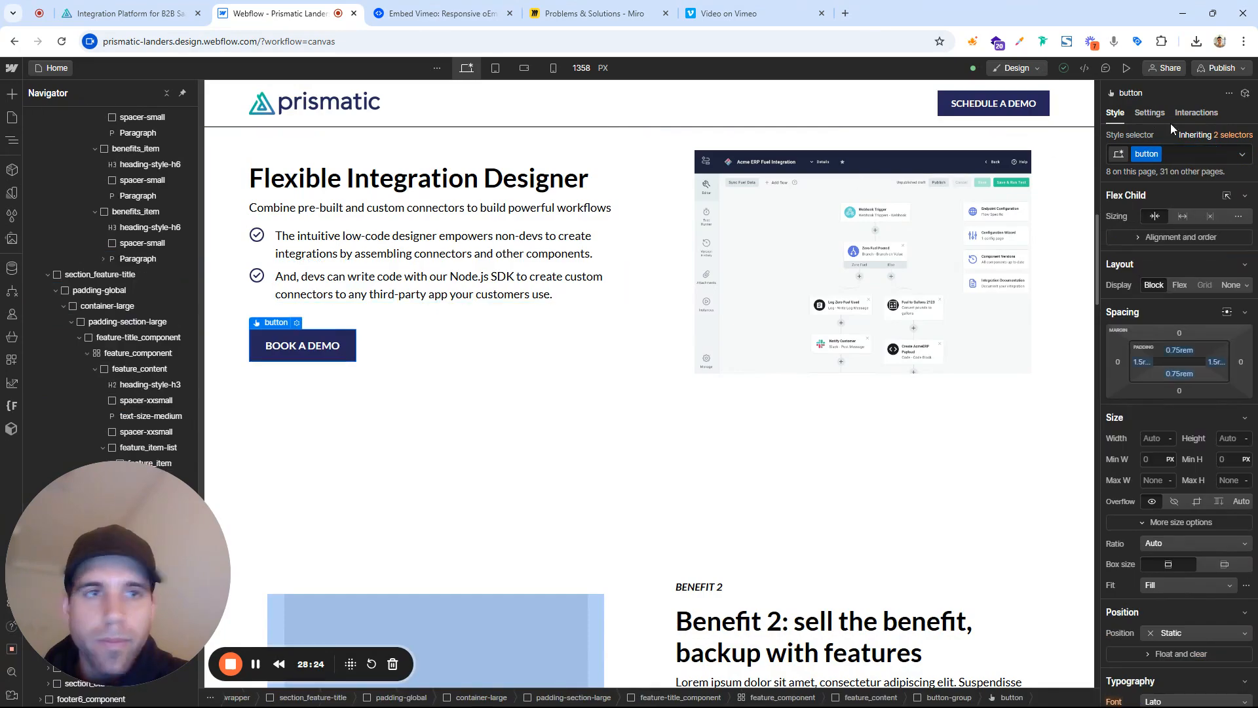
click(1185, 153)
text(is-cta)
key(Return)
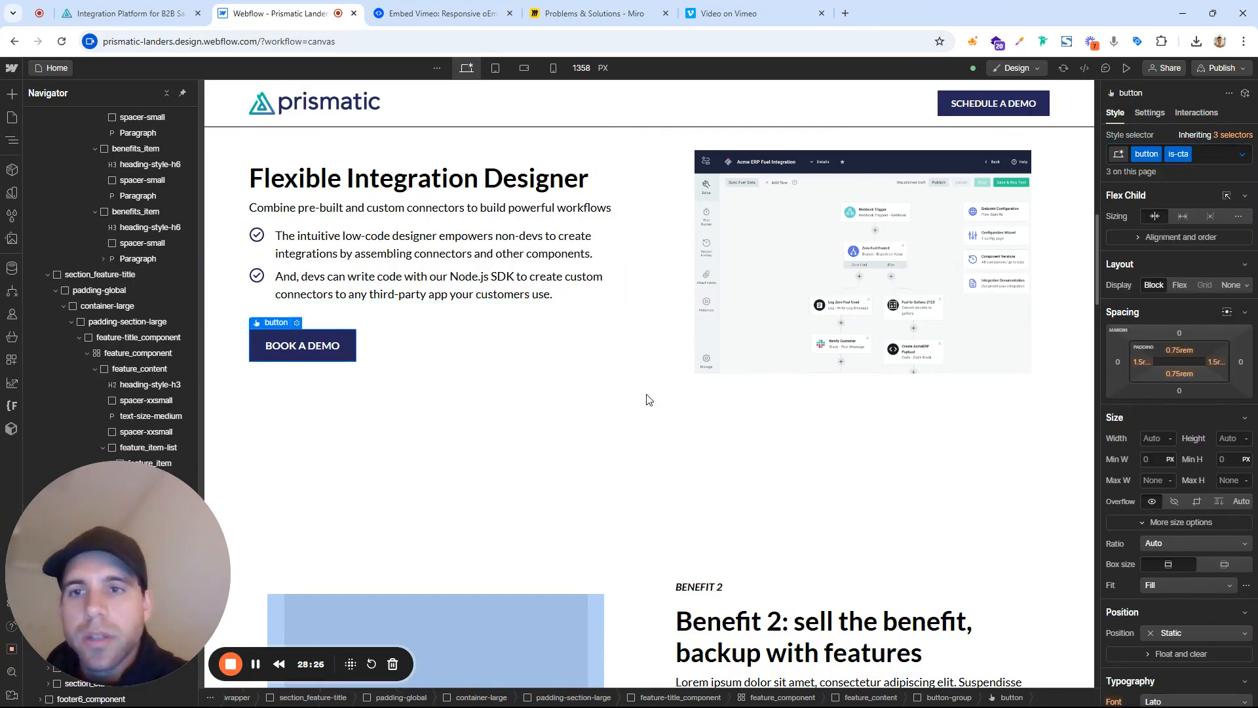
scroll(542, 365, up, 8)
scroll(542, 365, down, 9)
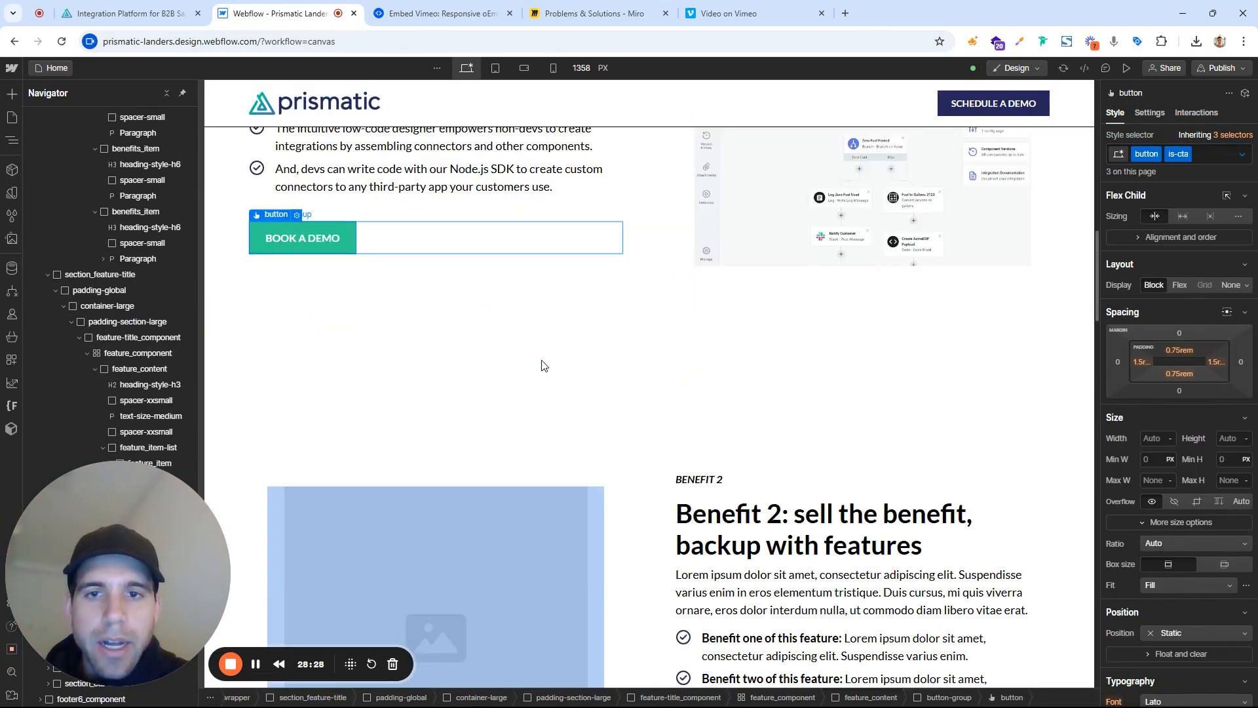
Delete the layout-background blocks behind the Benefit 2 and Benefit 3 feature images
scroll(476, 363, down, 3)
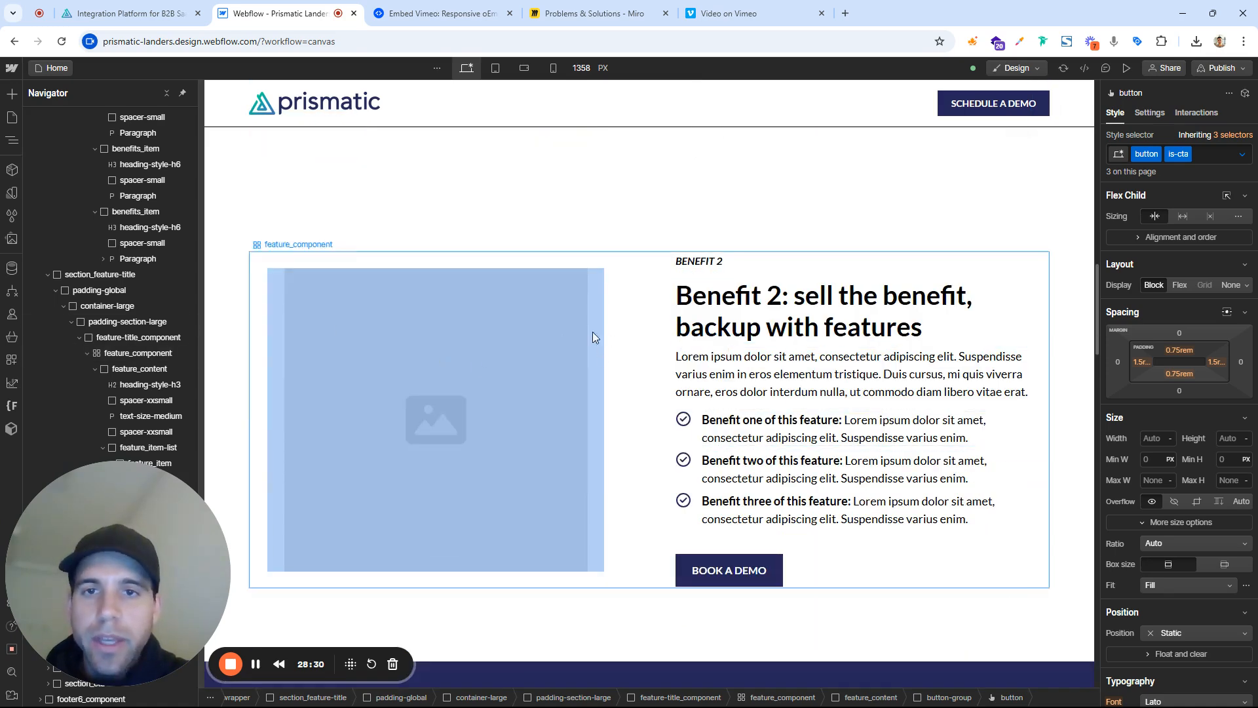
click(319, 375)
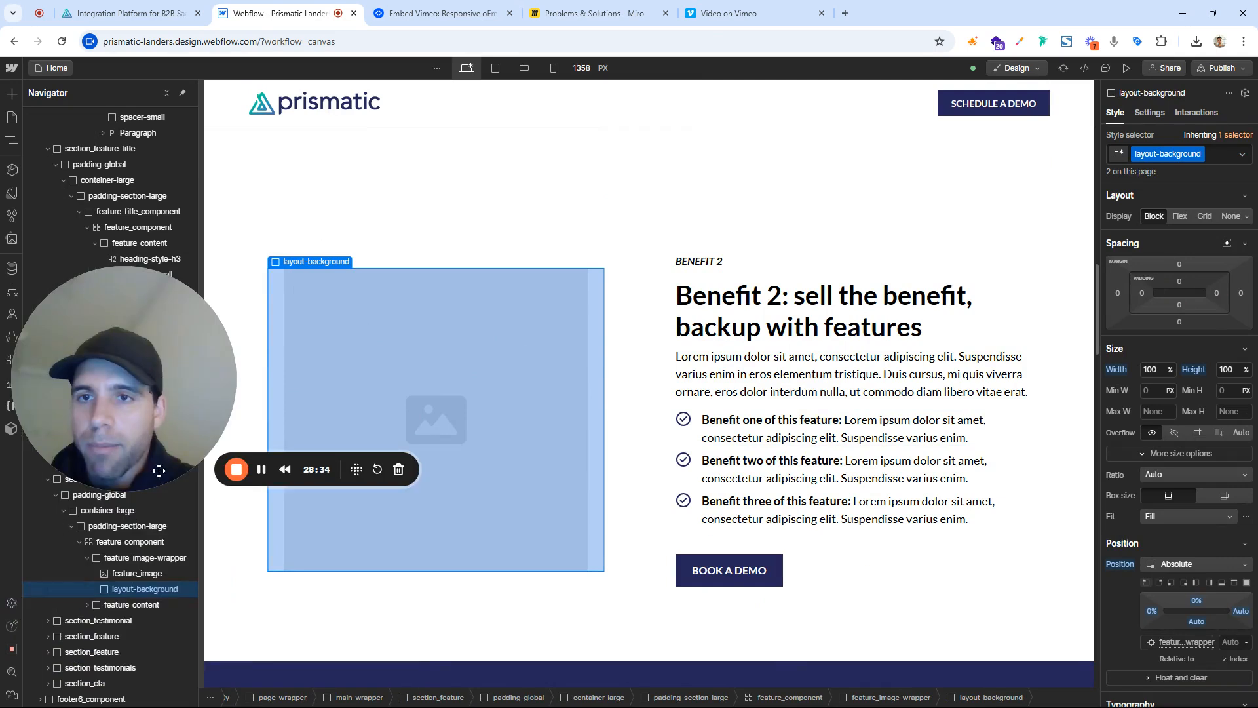
click(156, 575)
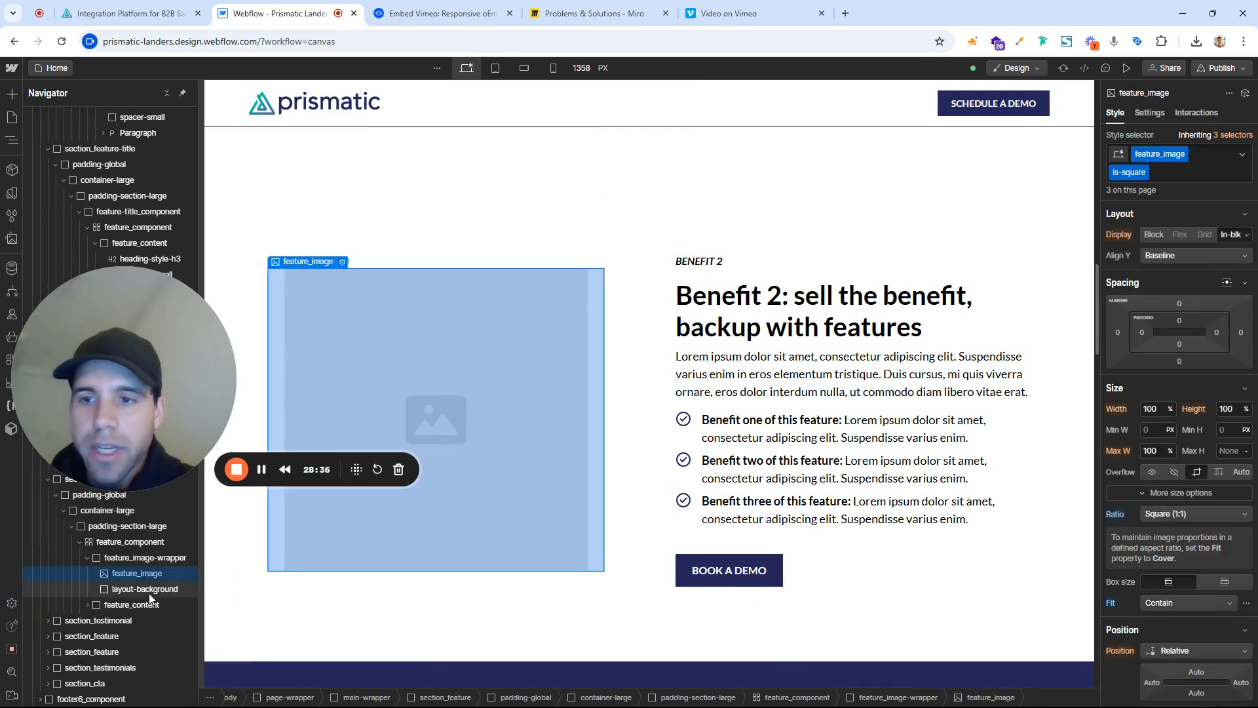
click(150, 588)
key(Delete)
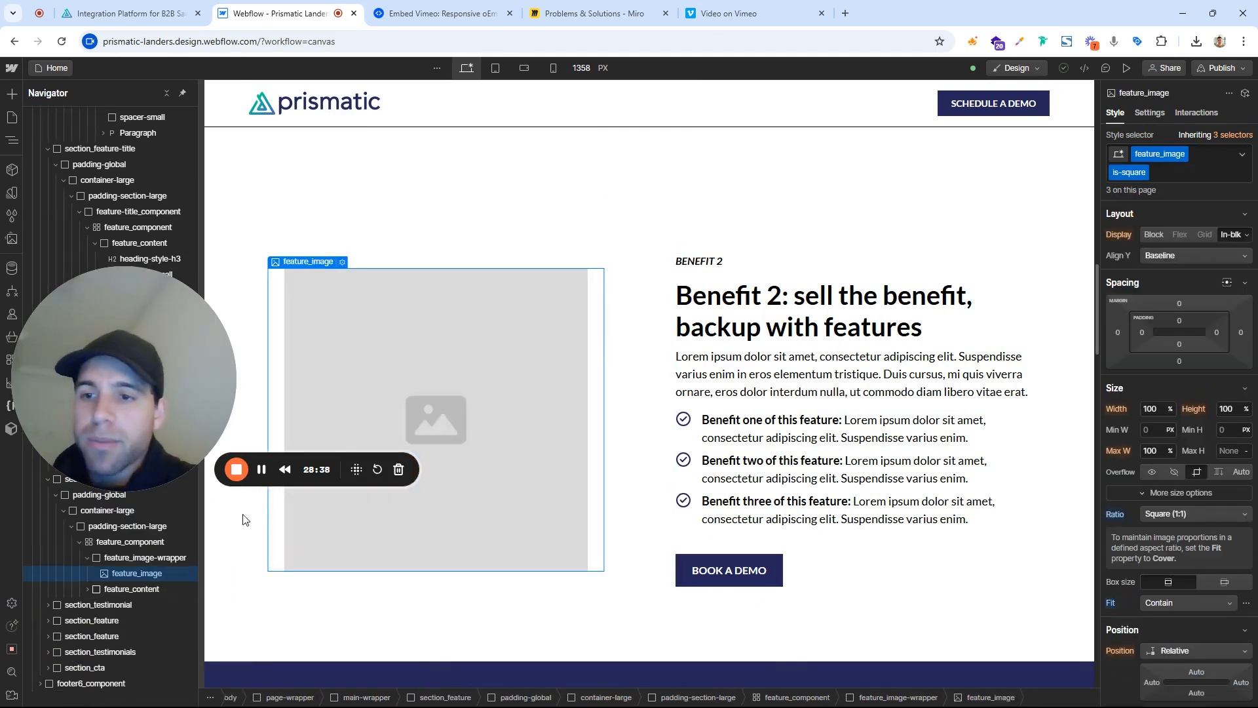
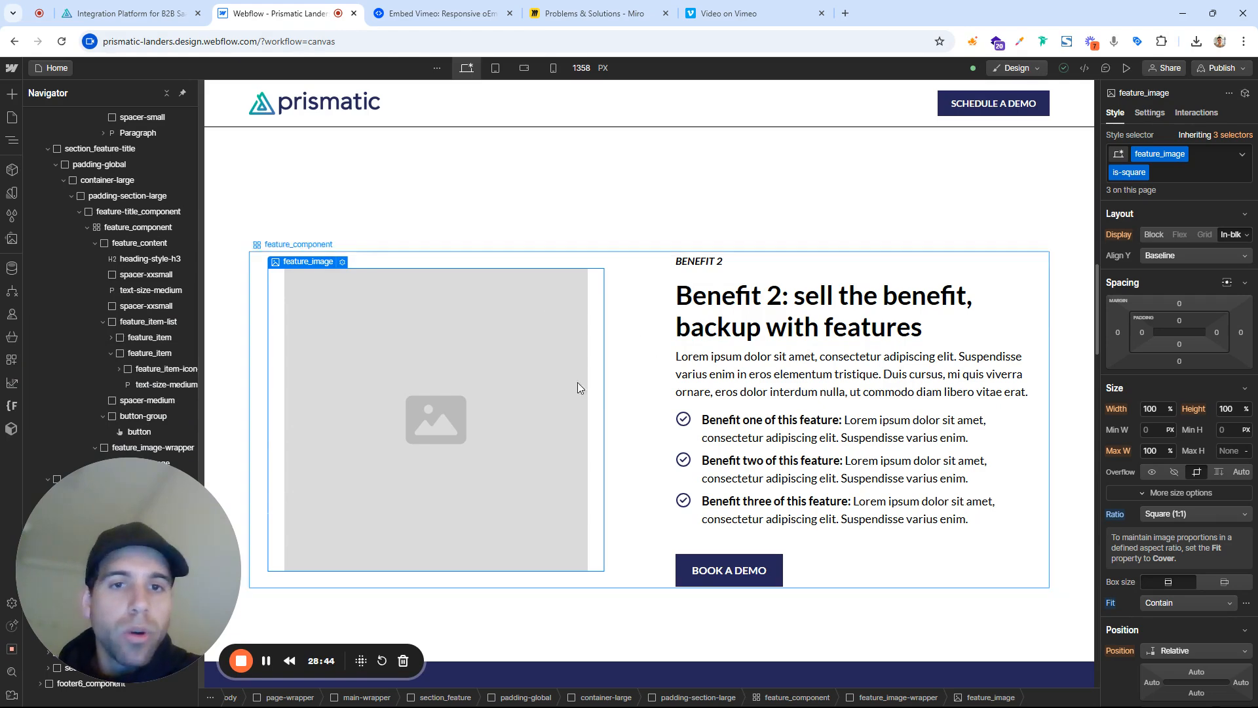
scroll(531, 338, down, 12)
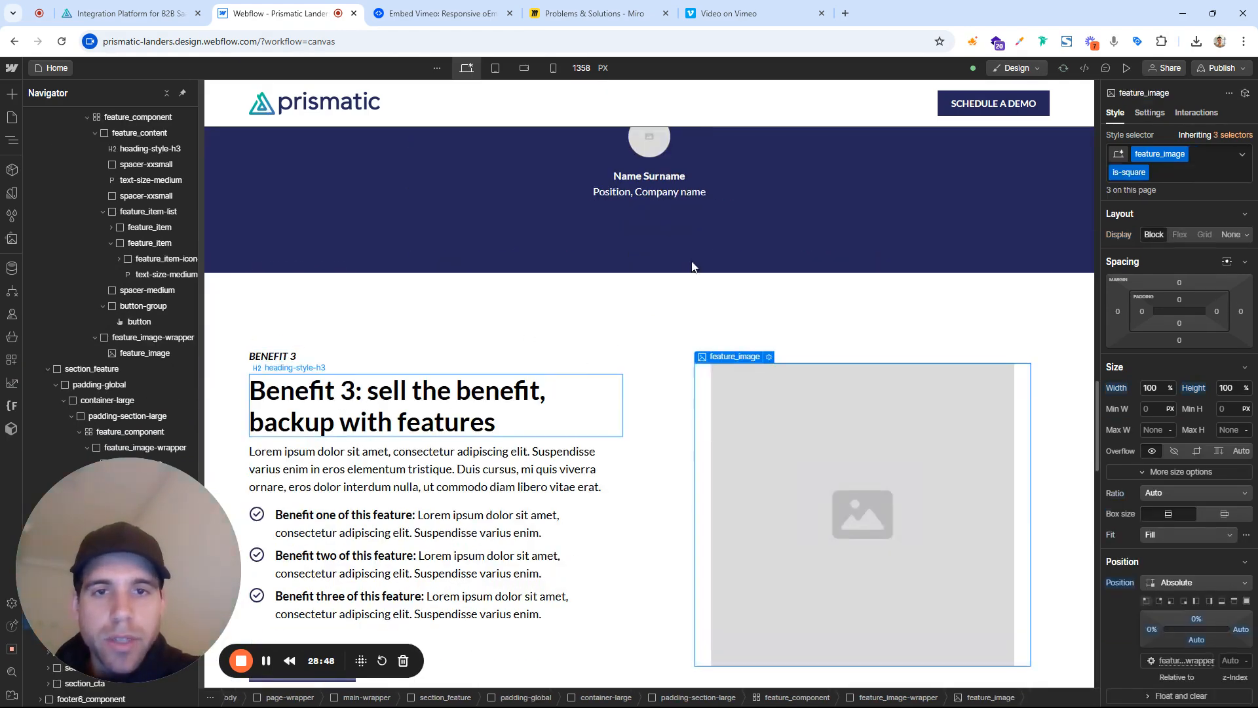
Inspect the logo tiles and their grid container in the Integrations feature section
scroll(502, 243, down, 2)
scroll(502, 244, down, 8)
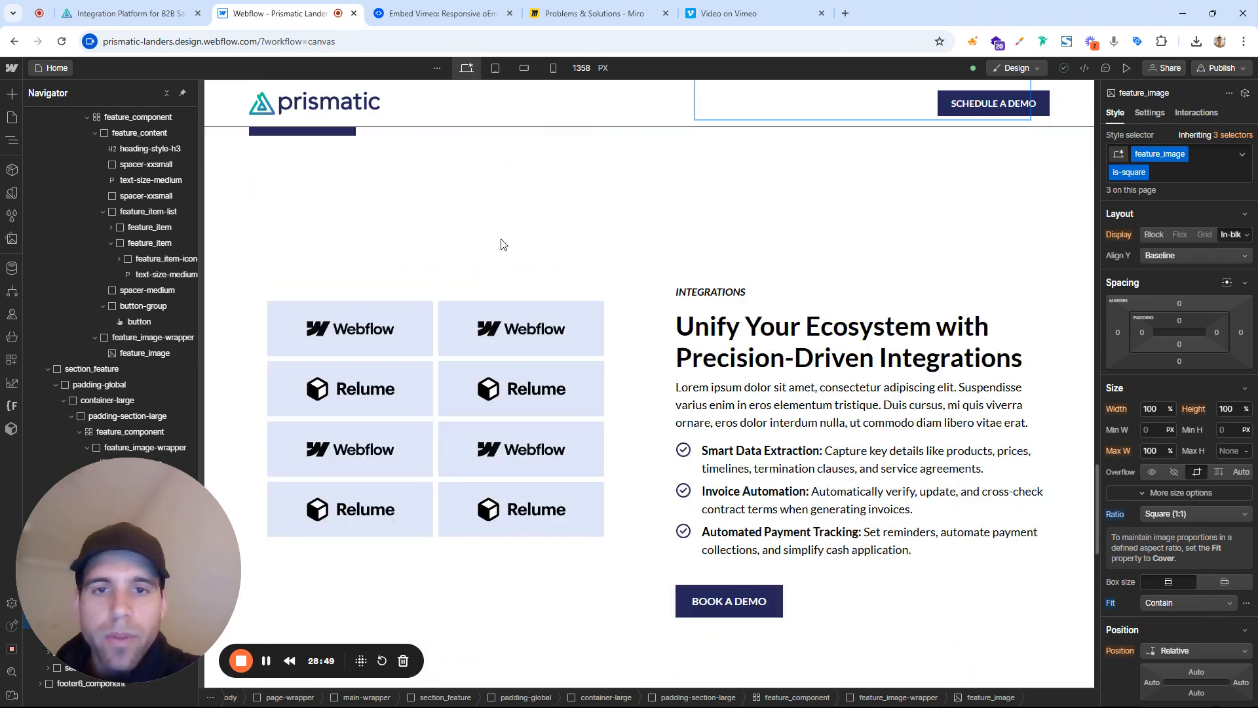
click(430, 331)
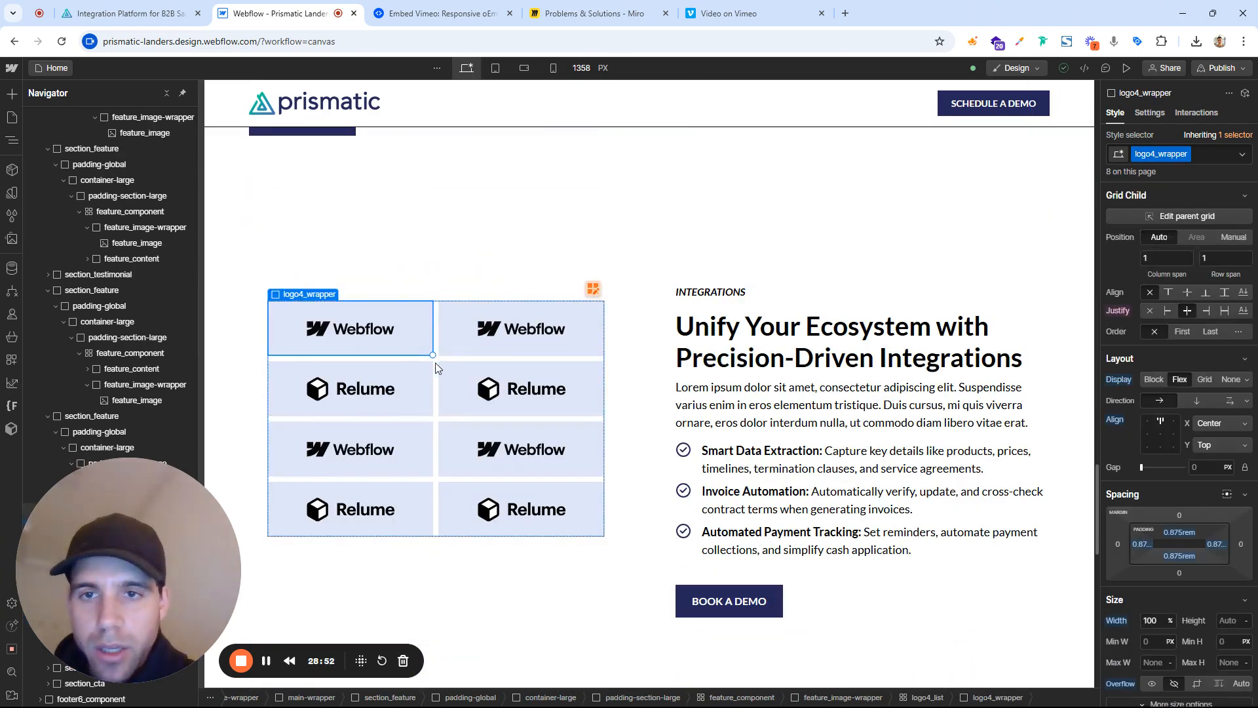
click(438, 368)
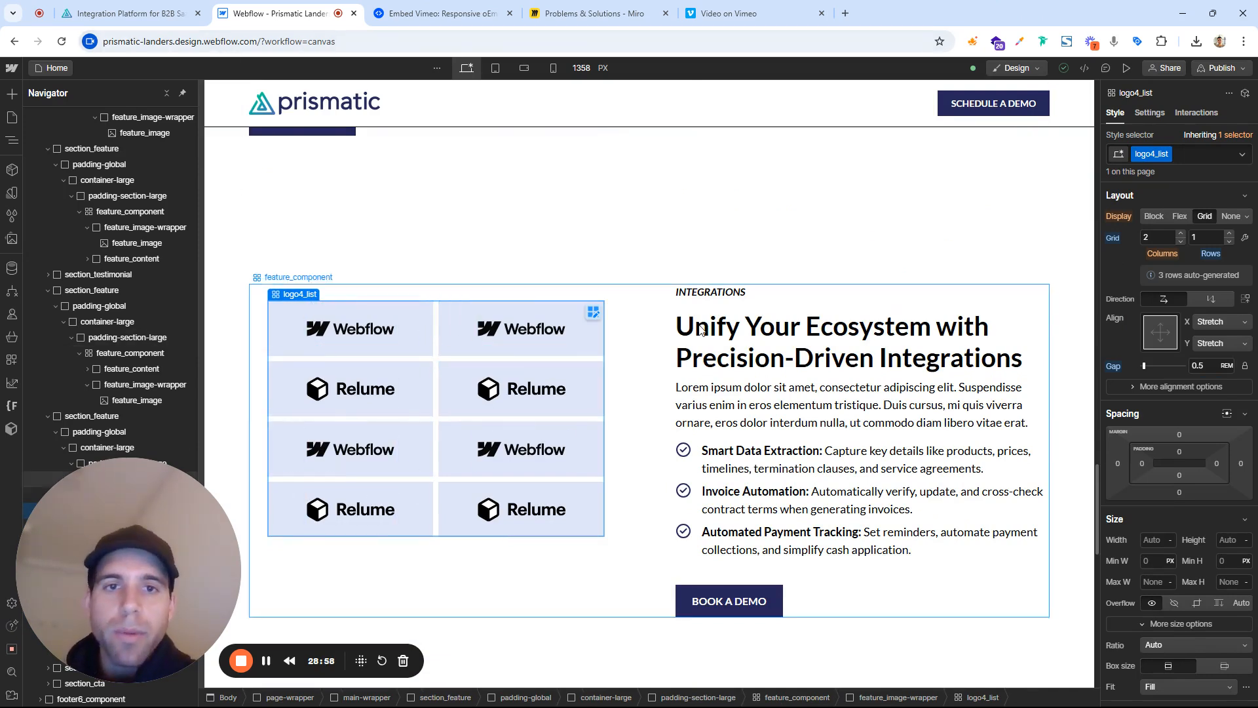
click(946, 360)
Switch to Prismatic's live landing page and examine its content, especially the G2 badges section above "Scale Your Integration Strategy Fast"
click(124, 14)
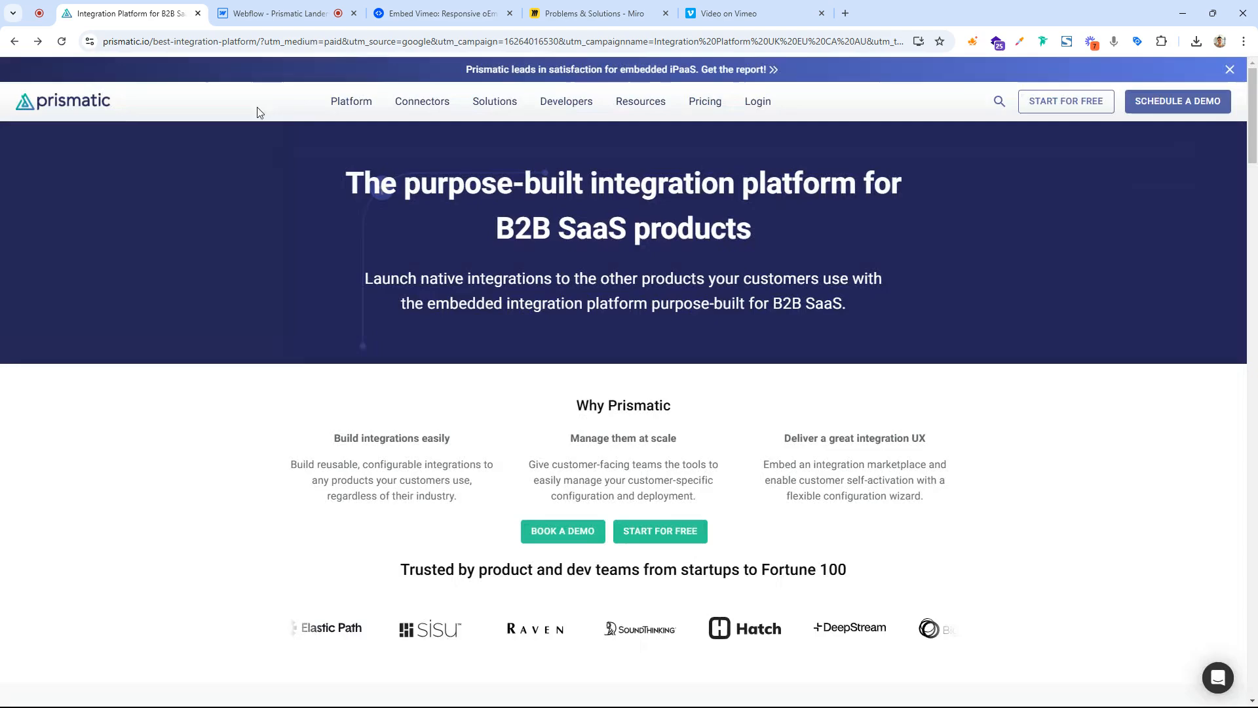
drag(513, 184, 694, 183)
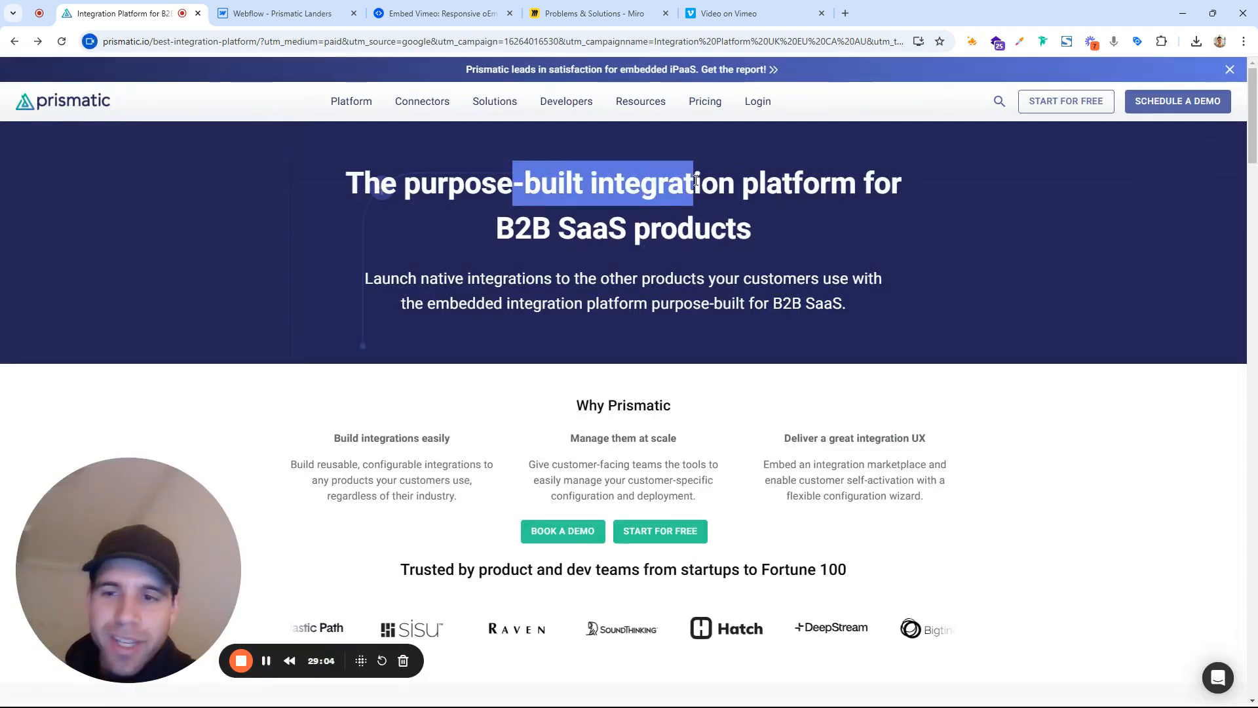
double_click(696, 182)
scroll(593, 246, down, 10)
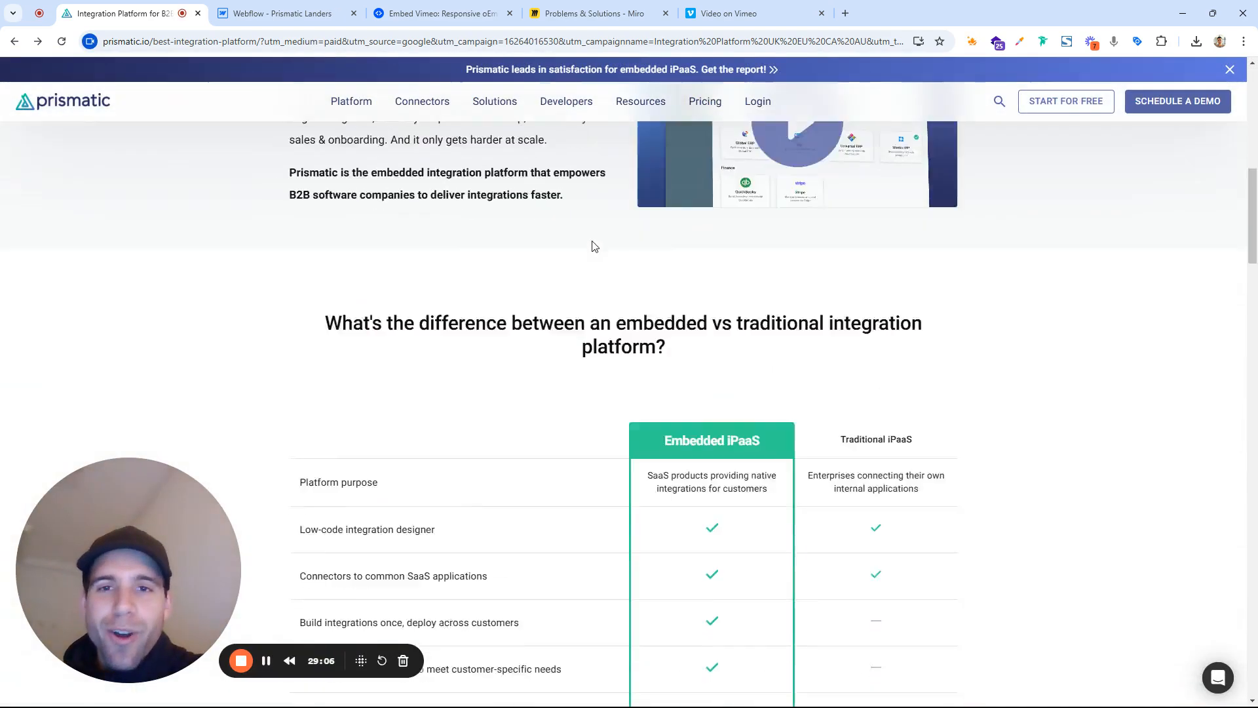
scroll(593, 246, down, 15)
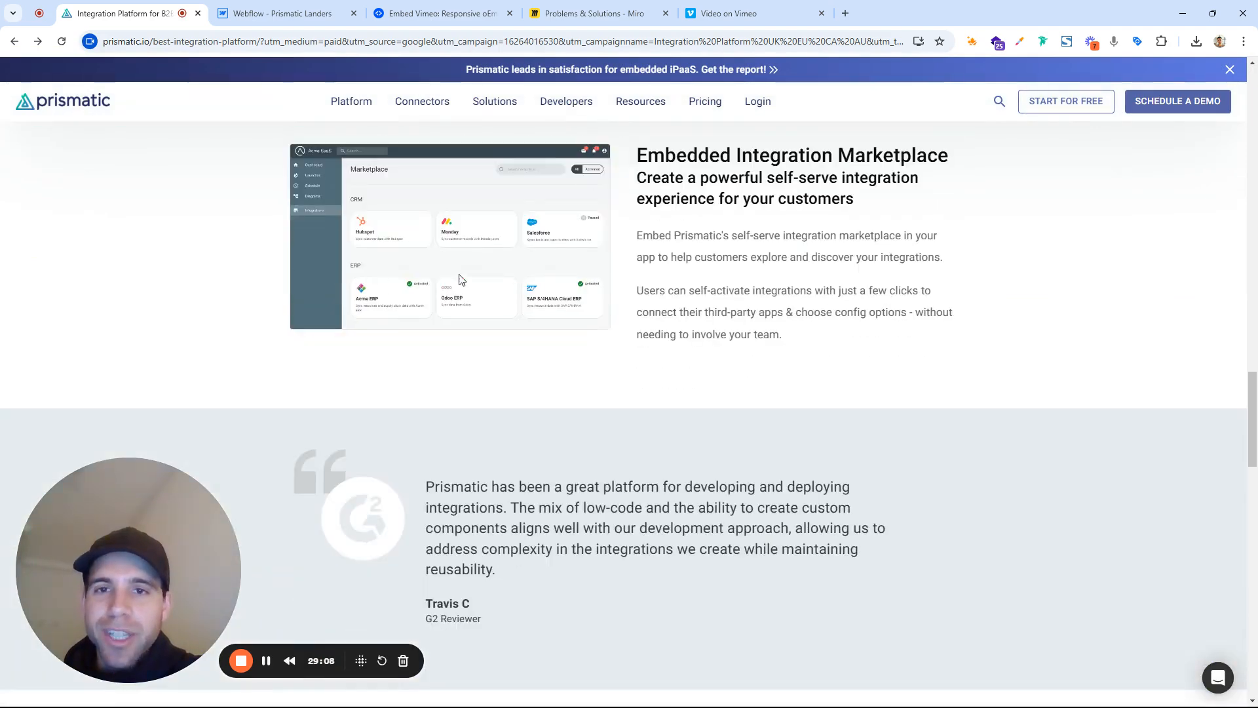
scroll(693, 286, up, 10)
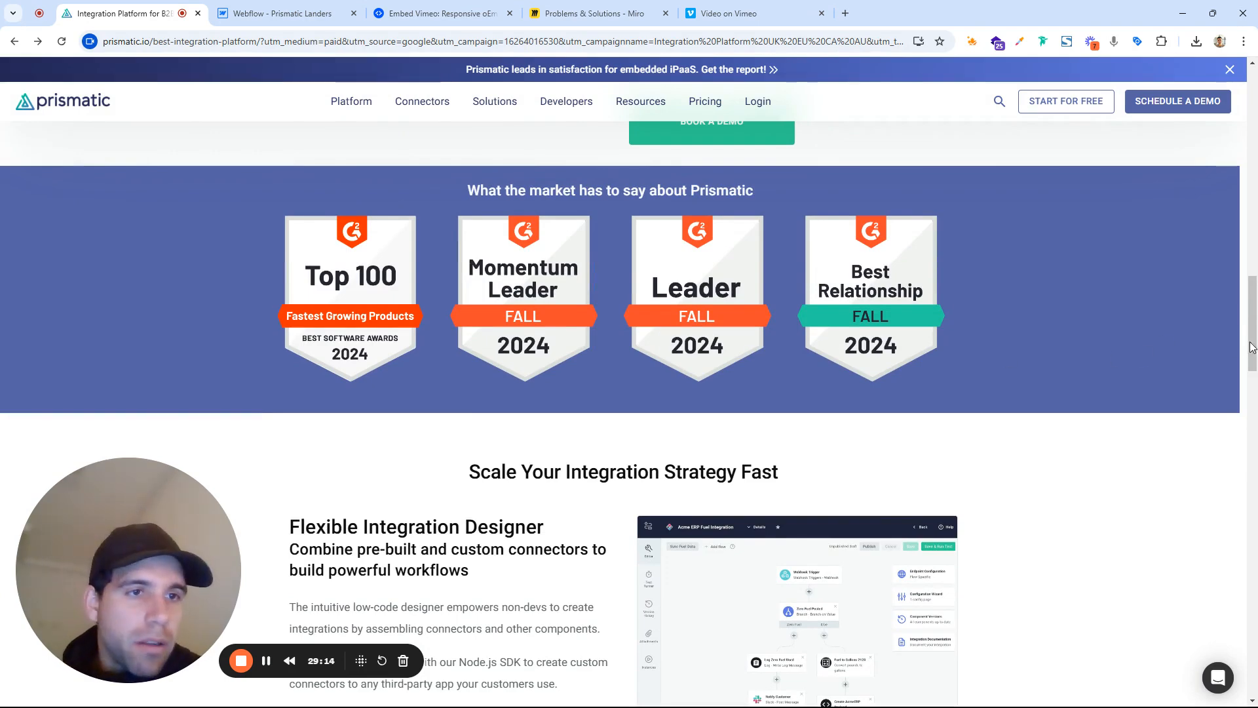
drag(1252, 346, 1257, 323)
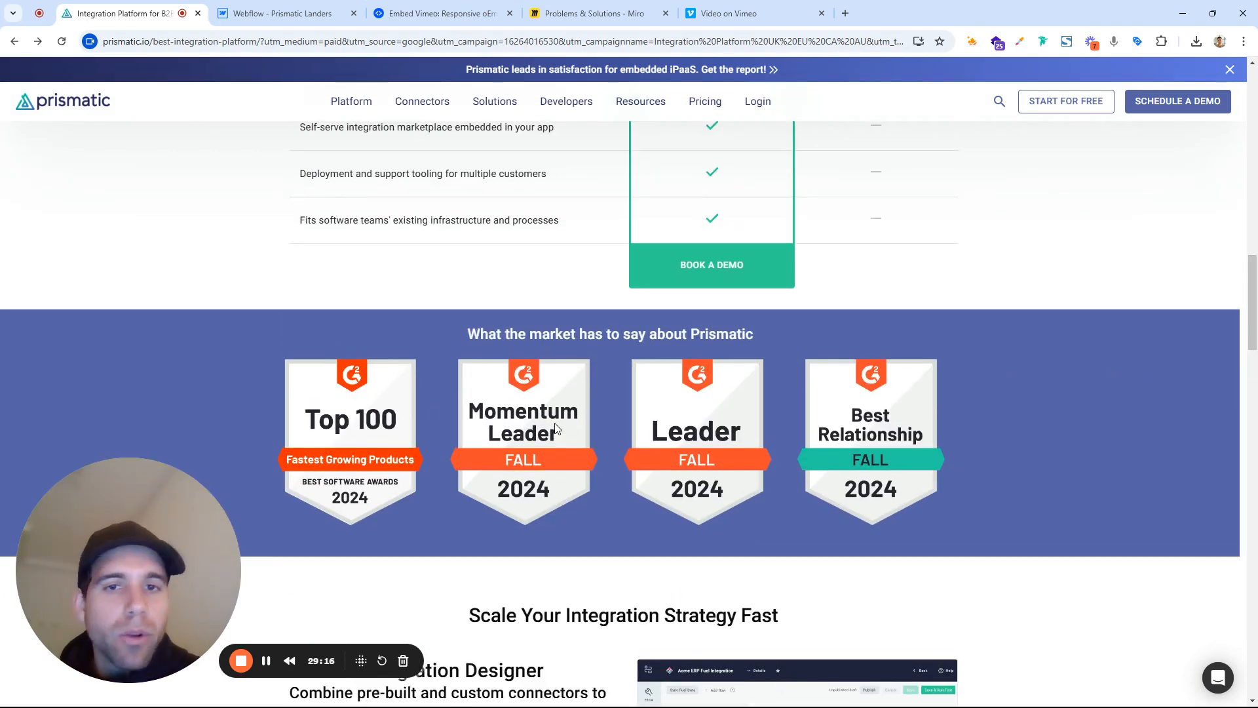
drag(1257, 314, 1255, 339)
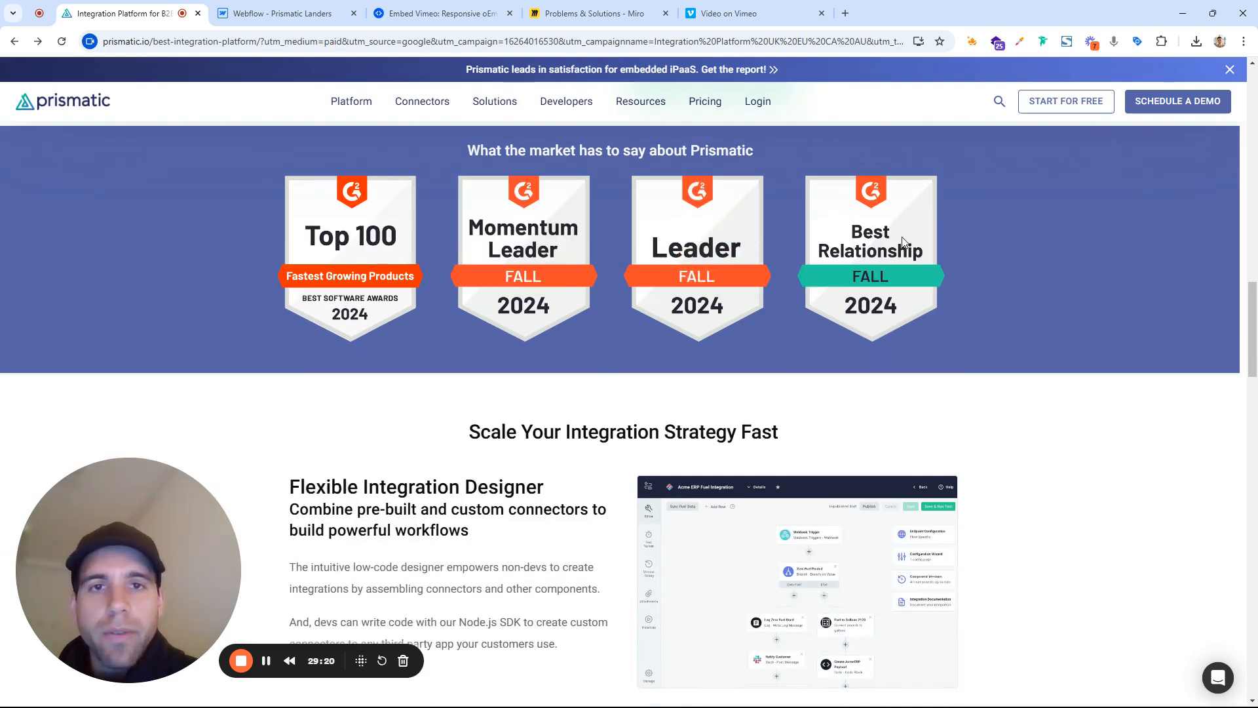
scroll(592, 319, up, 2)
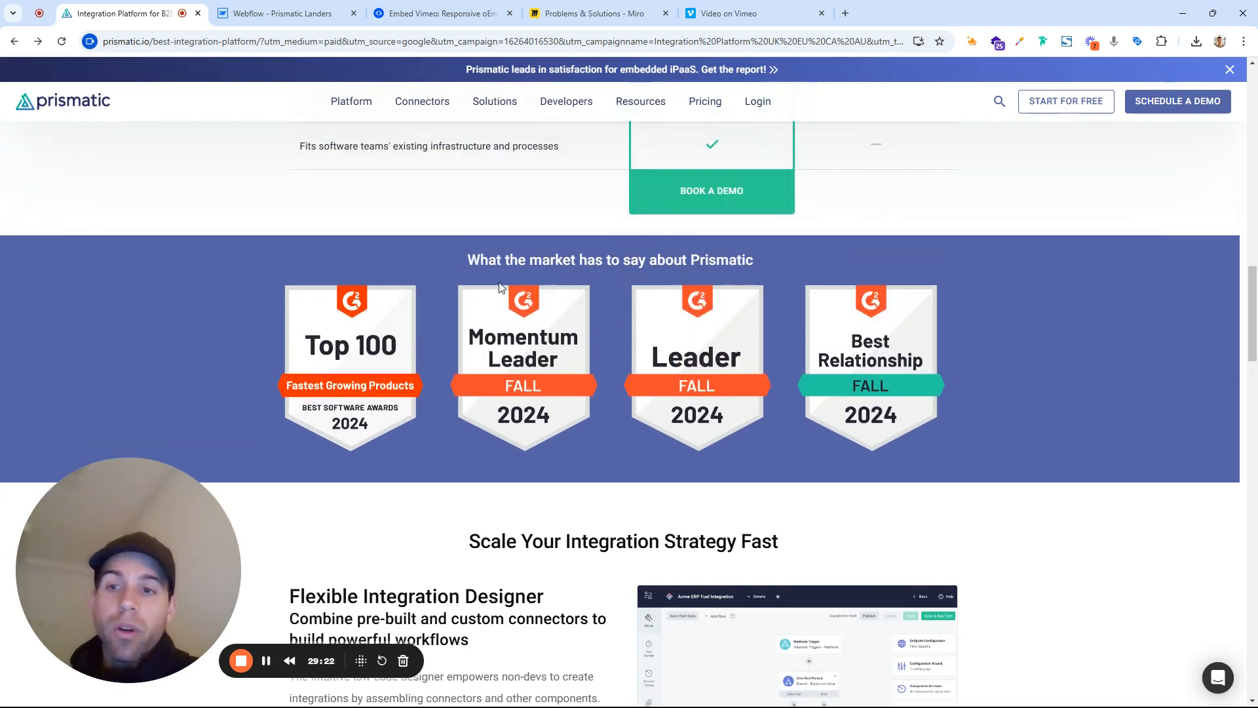
right_click(357, 361)
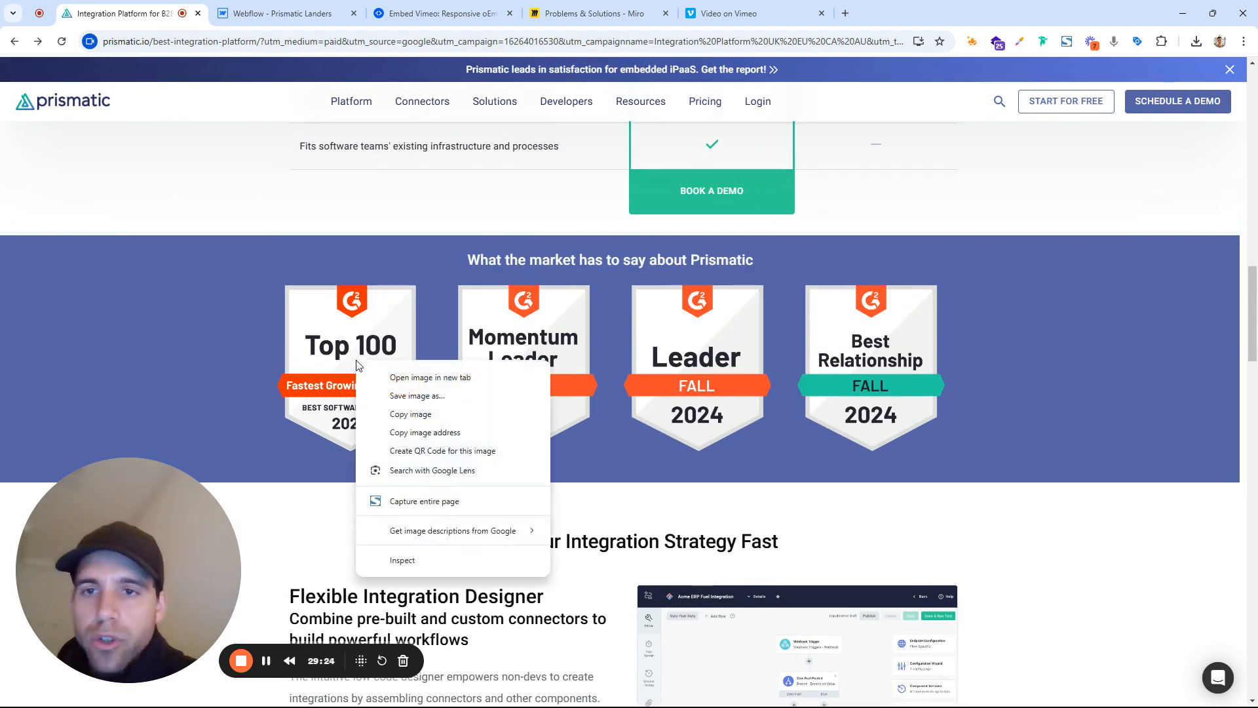
click(403, 391)
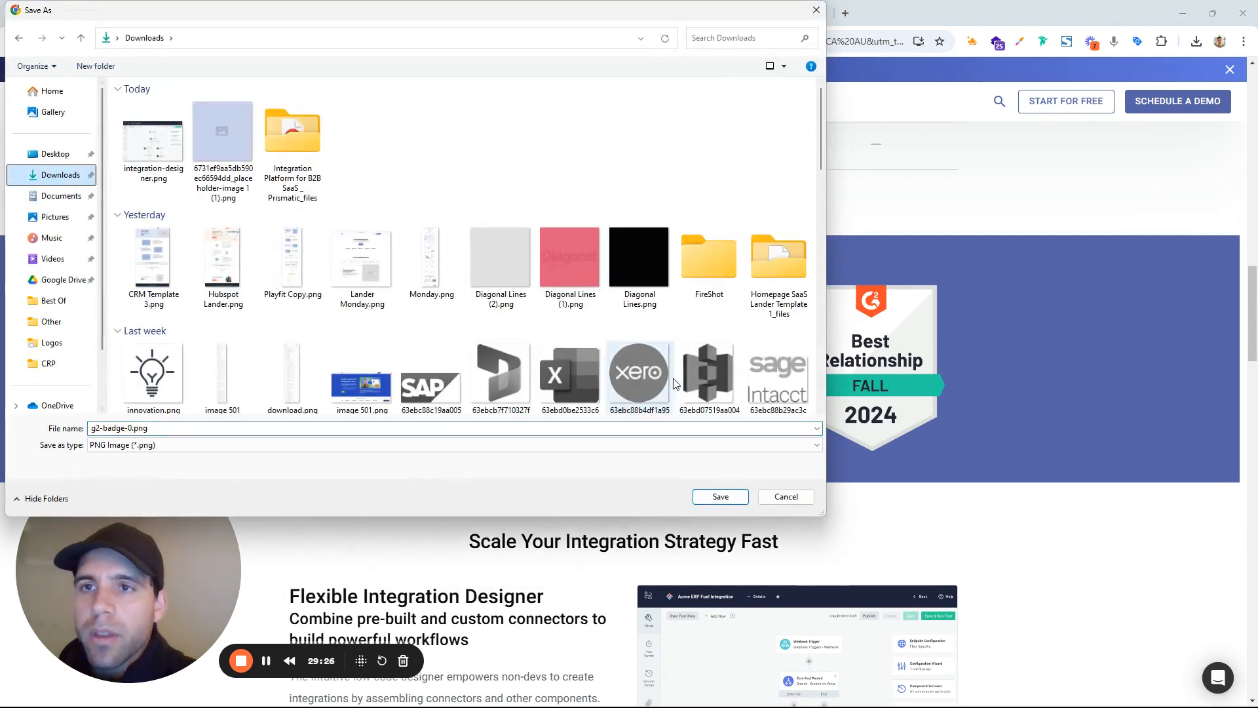
click(785, 496)
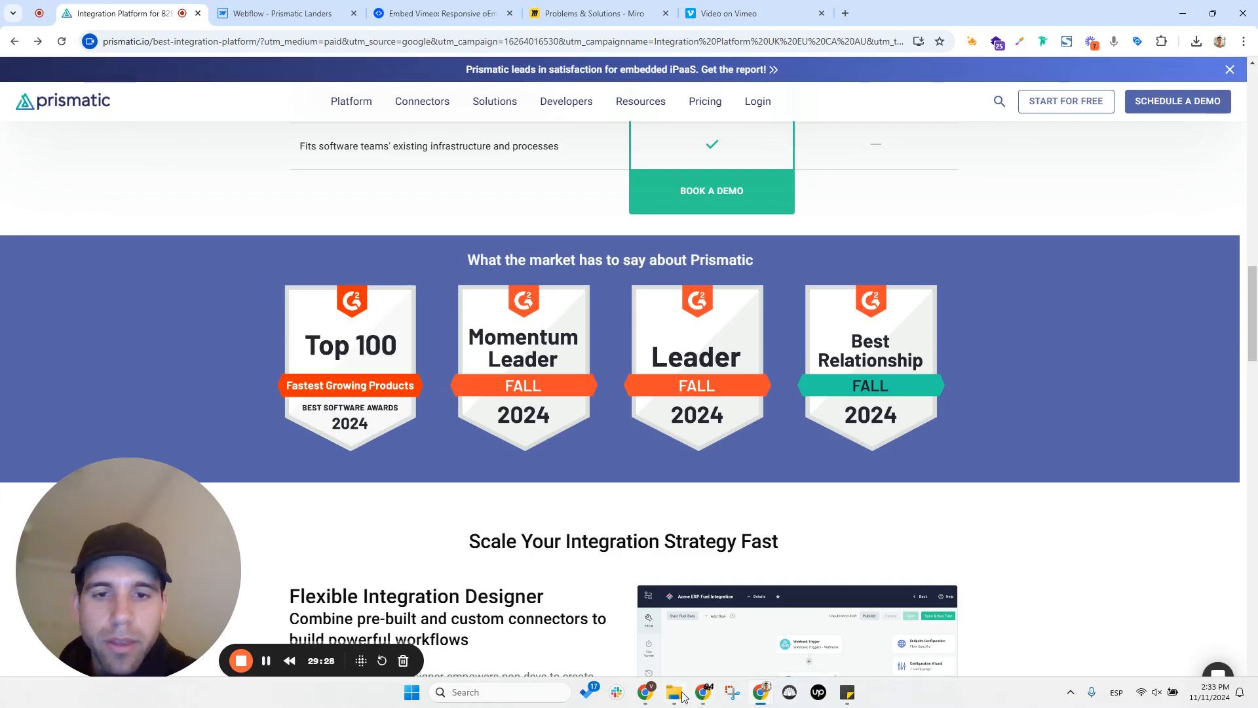
In File Explorer, move g2-badge-0.png through g2-badge-3.png from the saved Prismatic page folder into Downloads and open Downloads
click(675, 703)
double_click(490, 147)
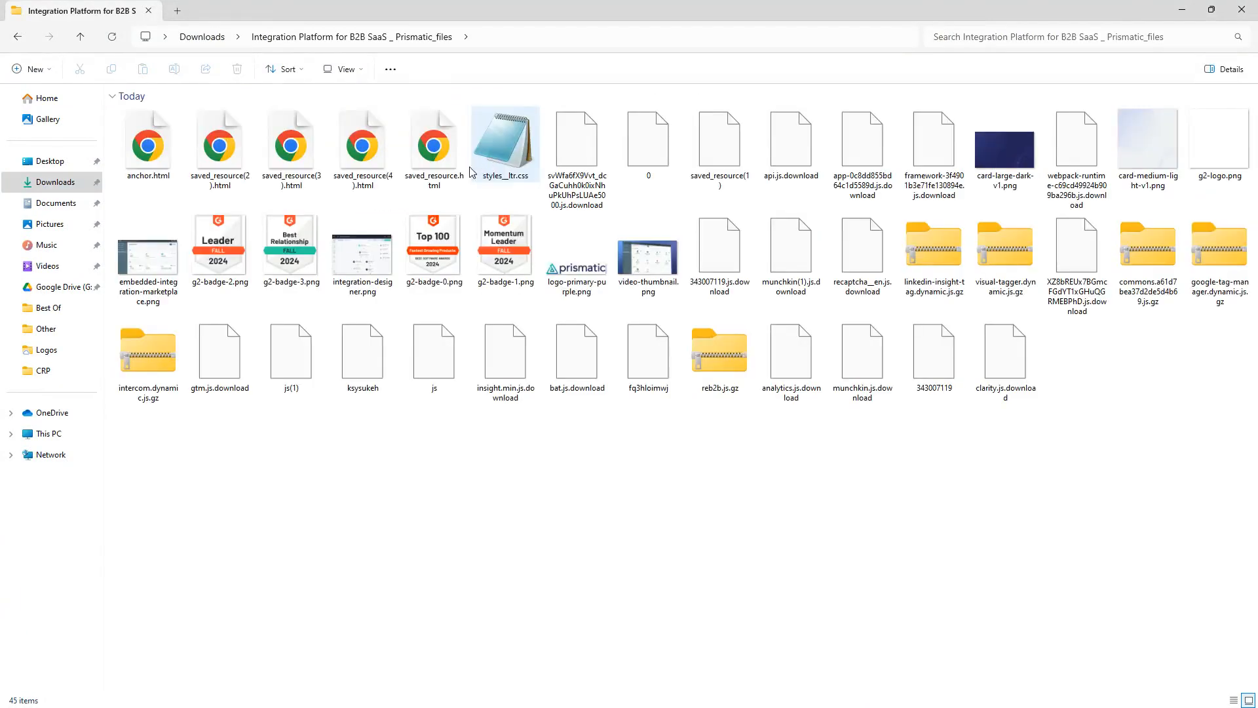
click(499, 245)
ctrl+click(443, 256)
ctrl+click(291, 256)
ctrl+click(243, 263)
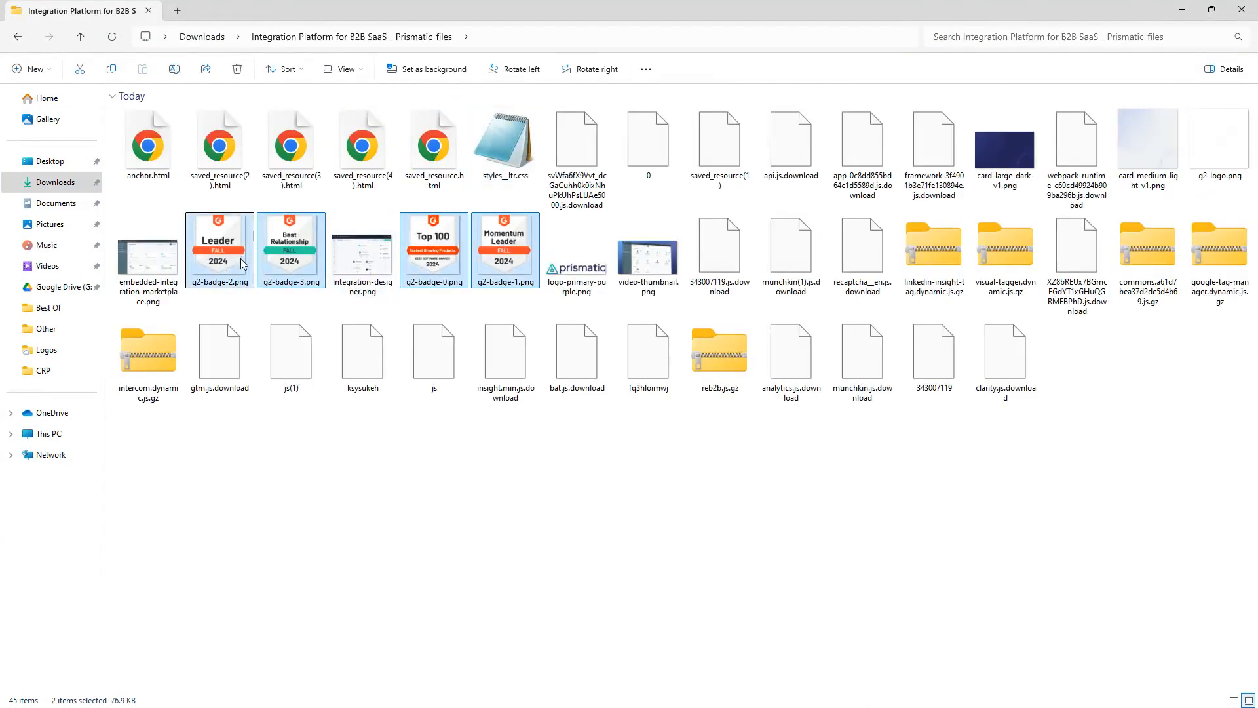
drag(236, 255, 55, 182)
click(56, 182)
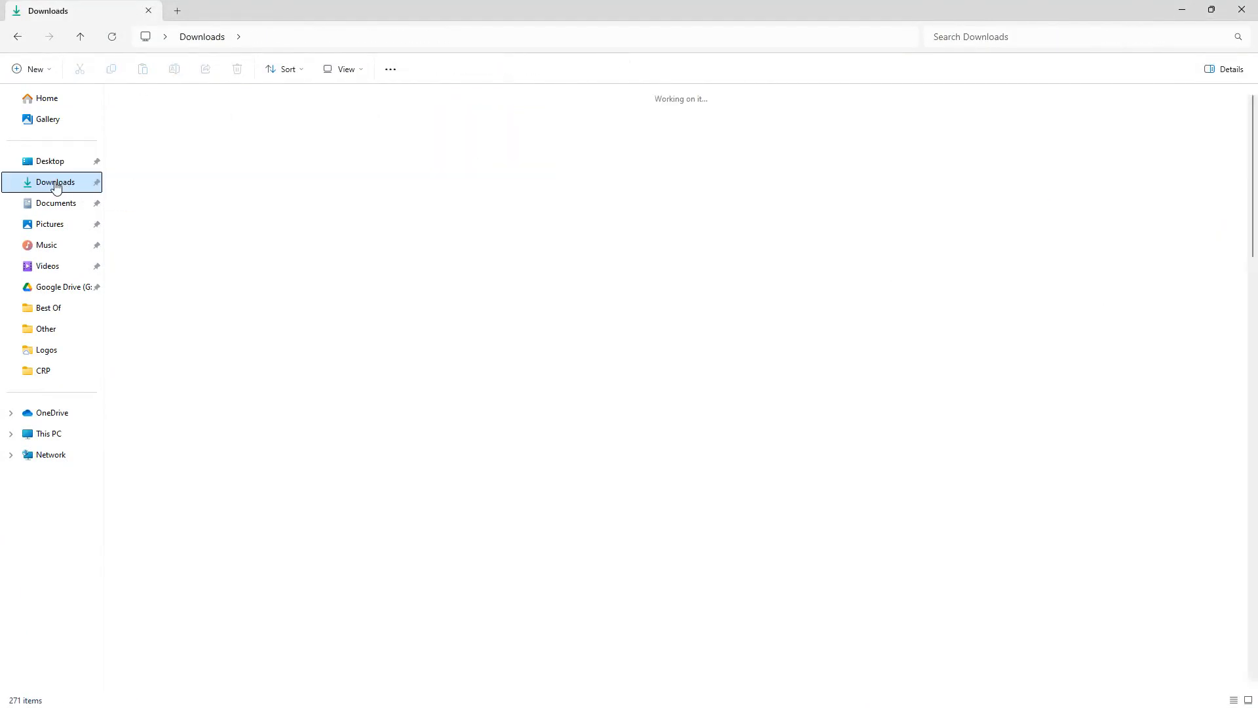
Copy the live page's heading "What the market has to say about Prismatic" over the heading of Webflow's Integrations feature section
key(alt+Tab)
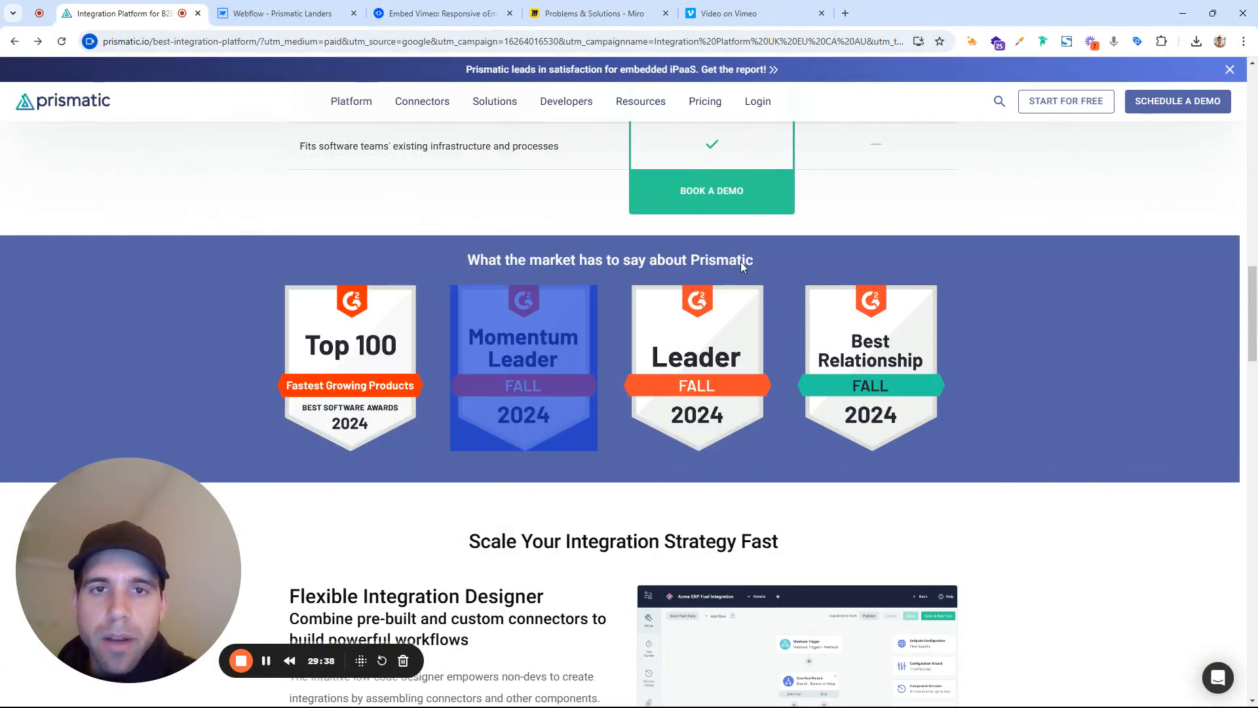
triple_click(693, 258)
key(ctrl+c)
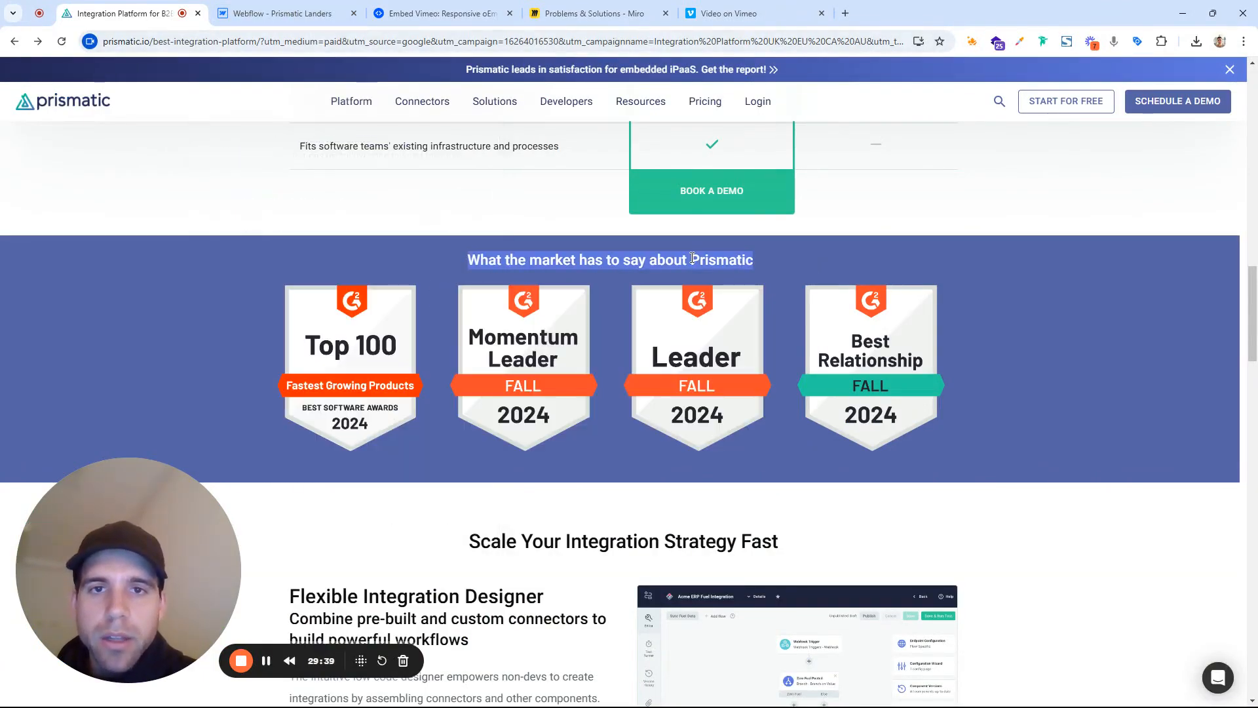
click(308, 12)
triple_click(751, 320)
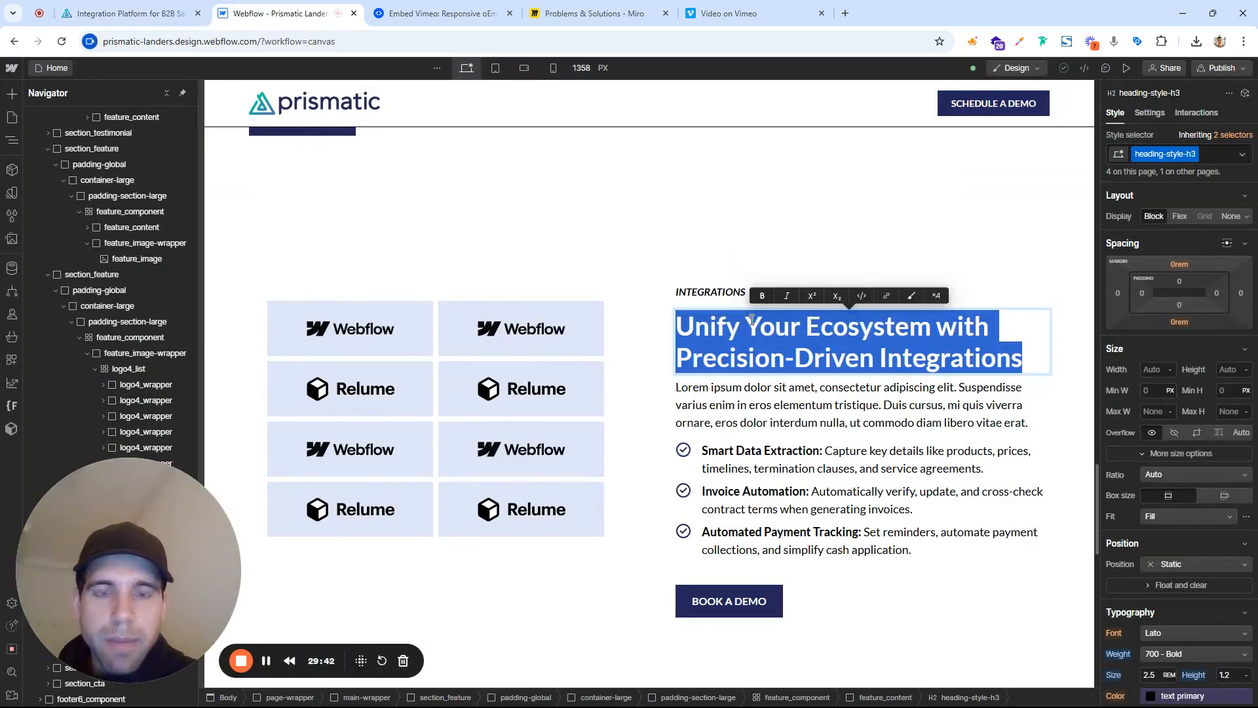
key(ctrl+v)
key(Escape)
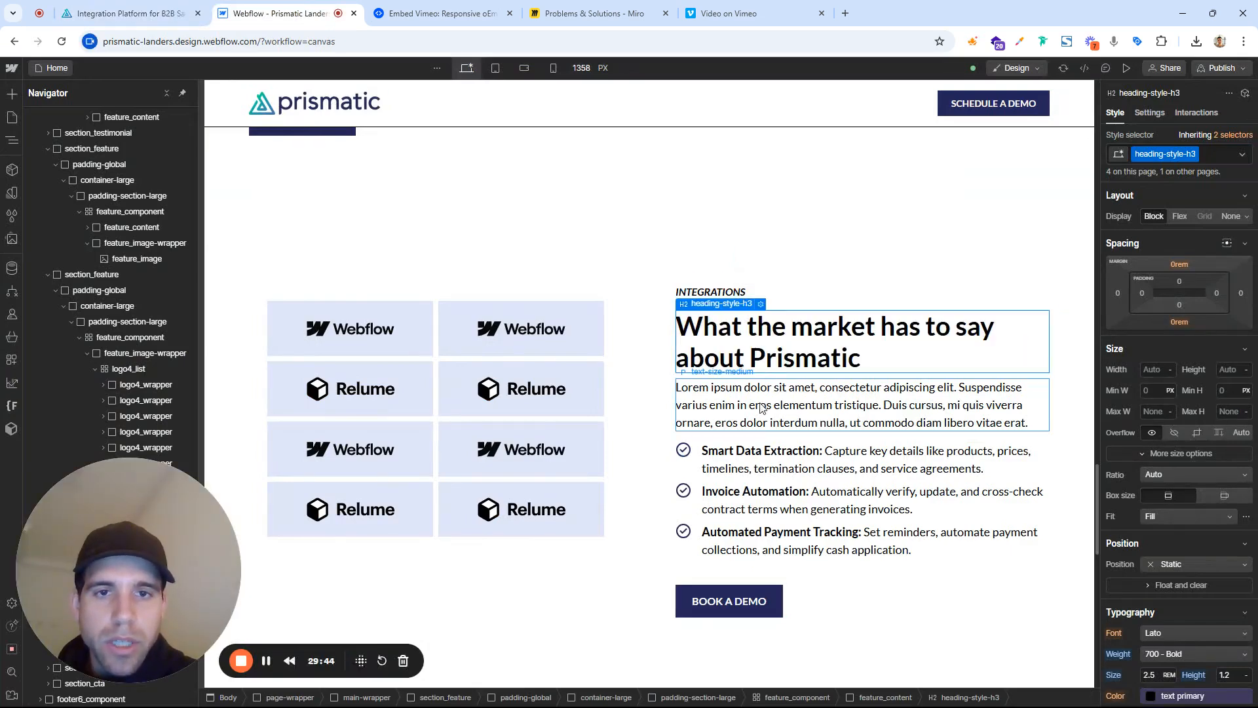
Delete the lorem ipsum paragraph, the spacer and the bullet list below the "What the market has to say about Prismatic" heading
click(766, 422)
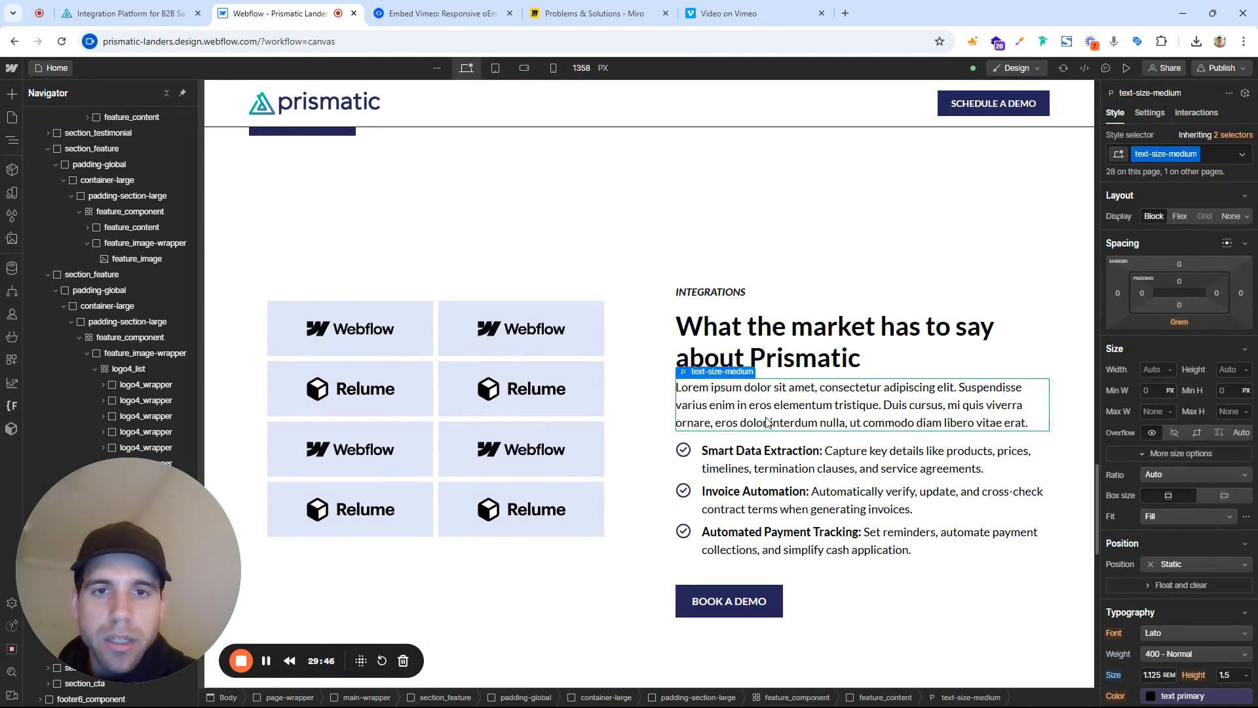
right_click(765, 413)
click(810, 524)
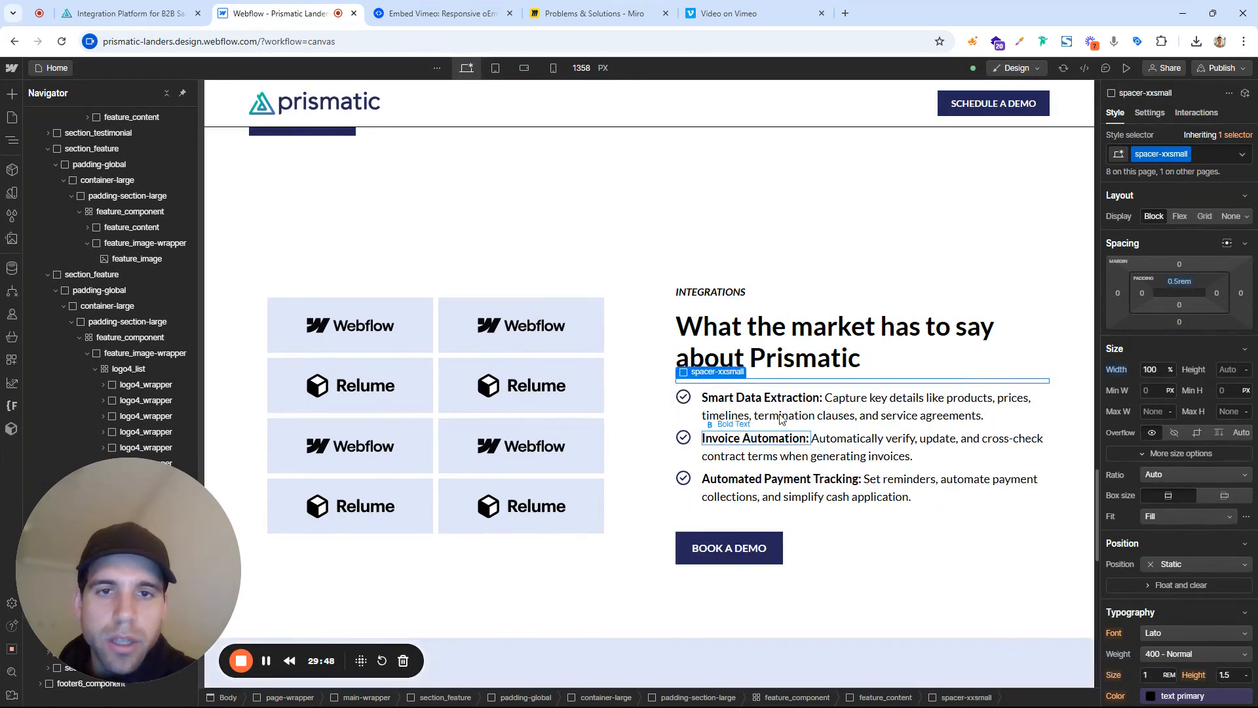
right_click(775, 386)
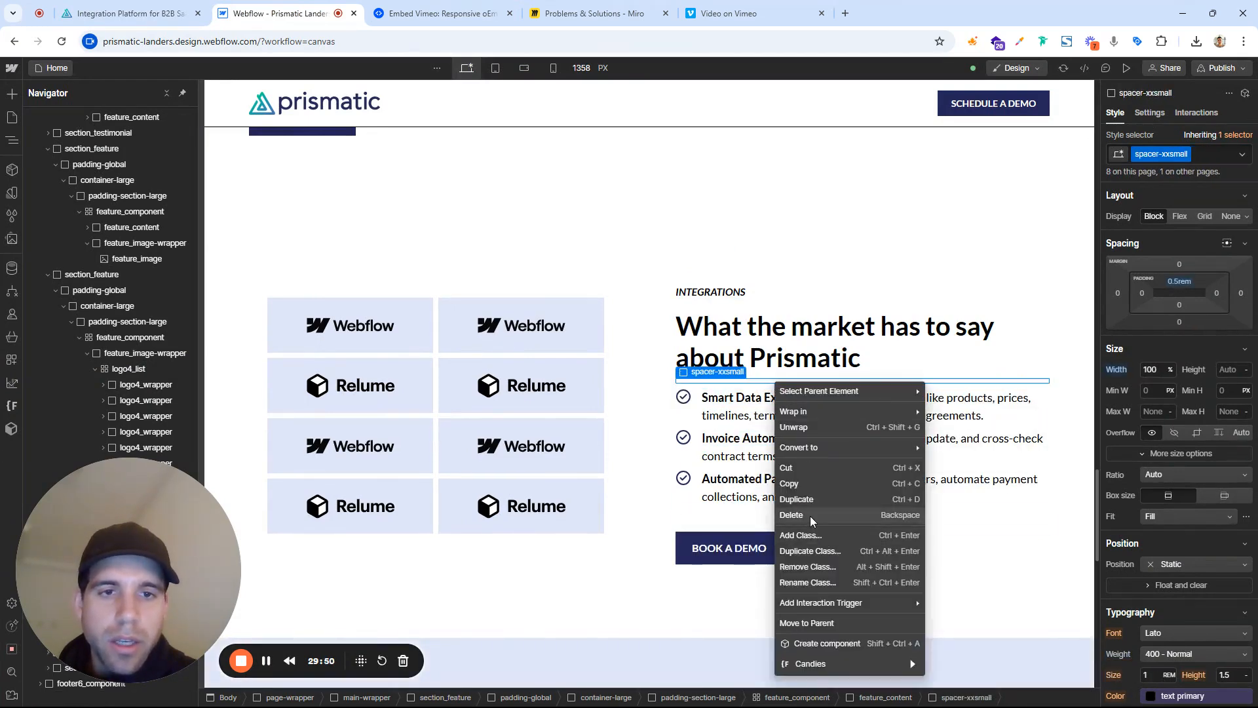
click(810, 517)
right_click(782, 381)
click(823, 517)
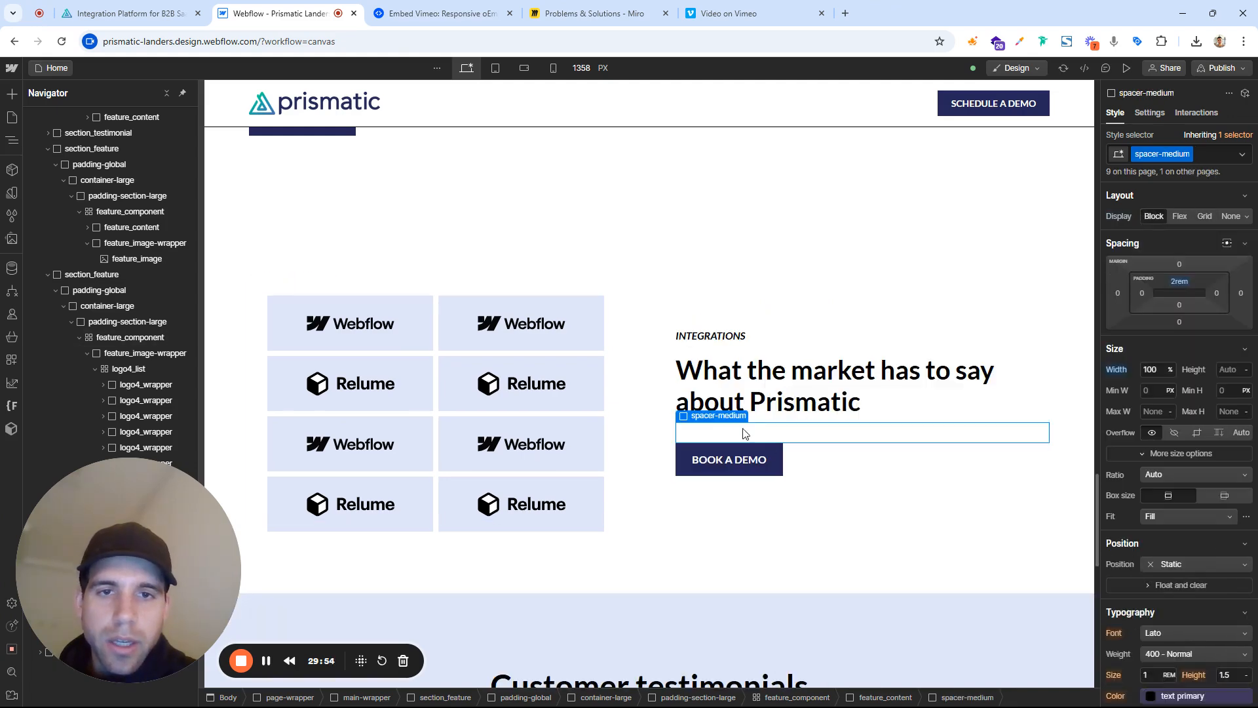
Delete the "Integrations" label and the spacer-xsmall block above the "What the market has to say about Prismatic" heading
click(739, 336)
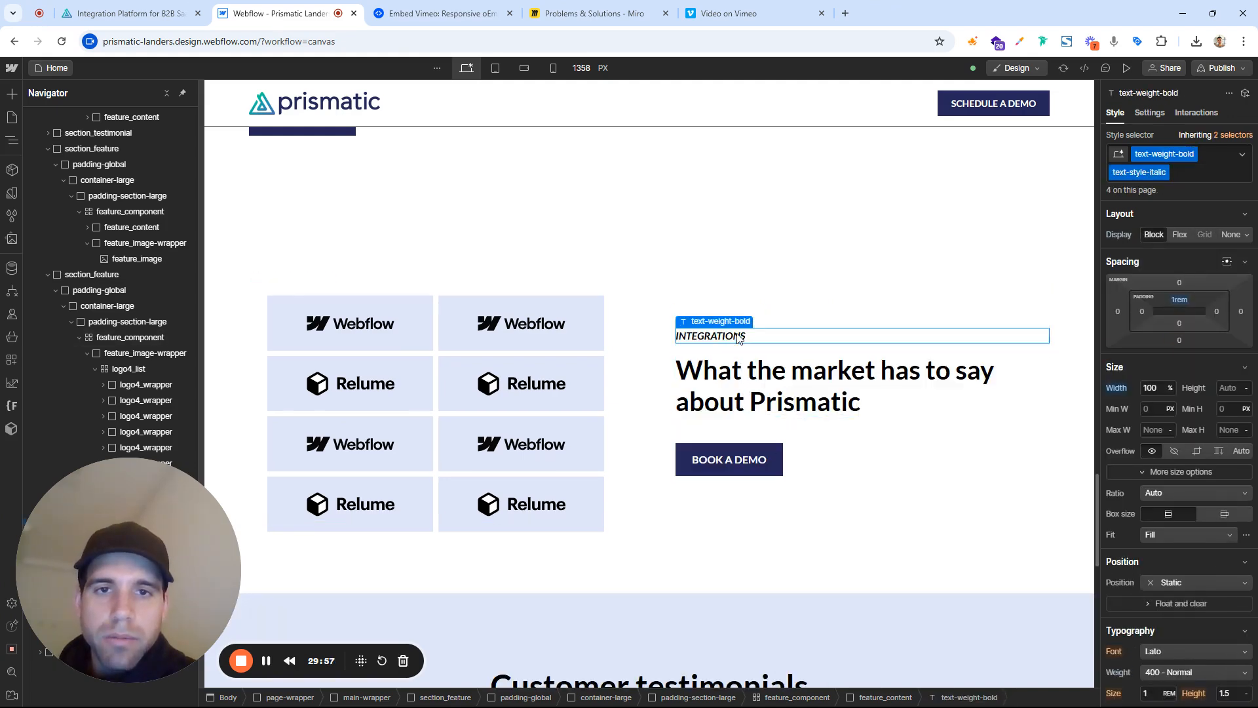
double_click(722, 333)
key(Escape)
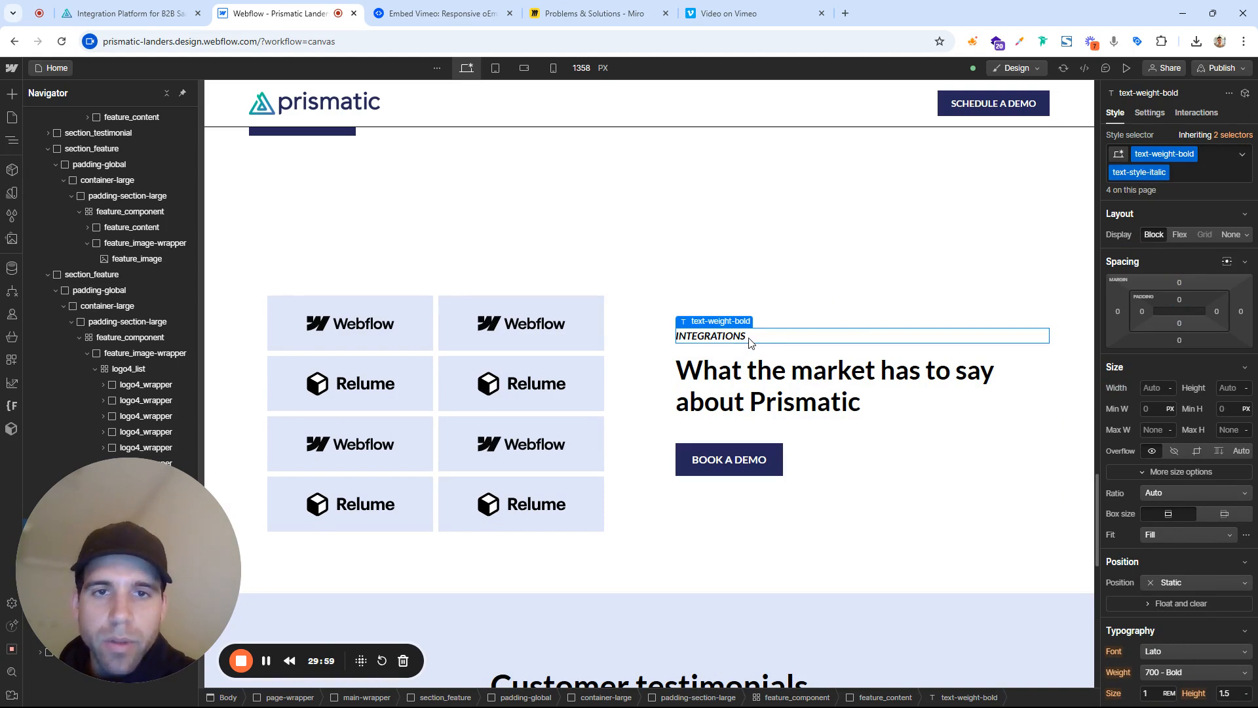
right_click(749, 342)
click(766, 455)
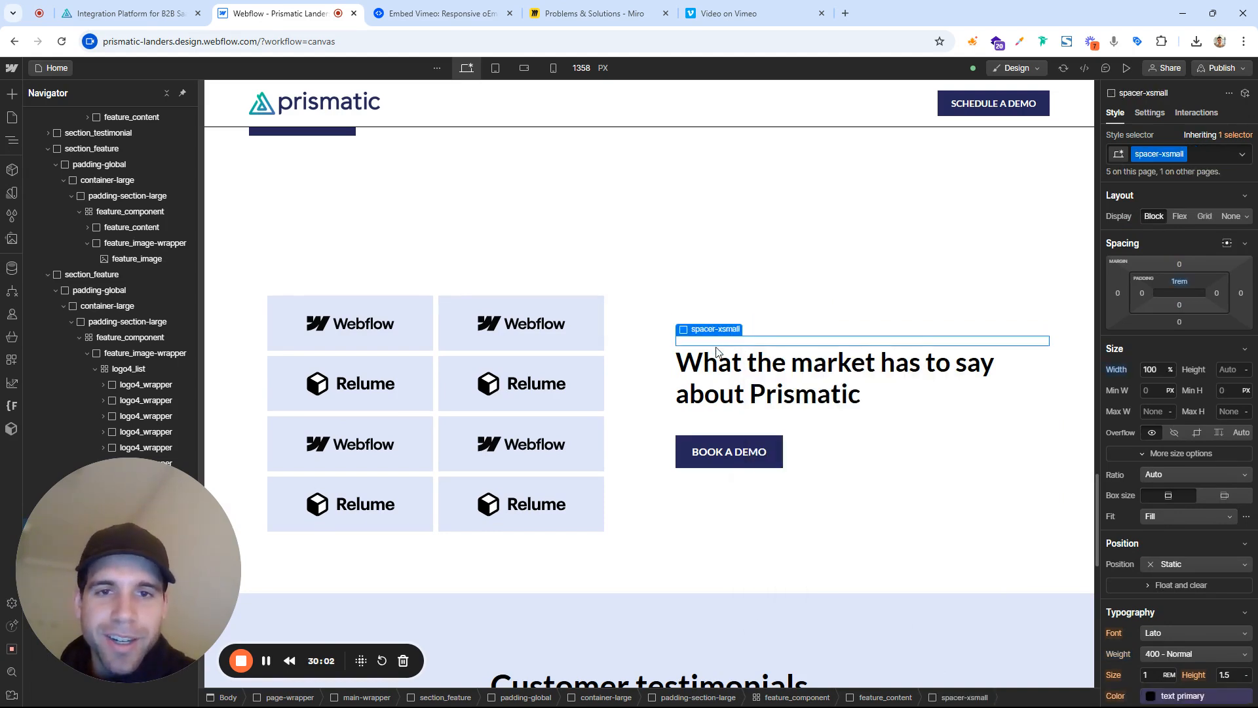
right_click(725, 340)
click(746, 453)
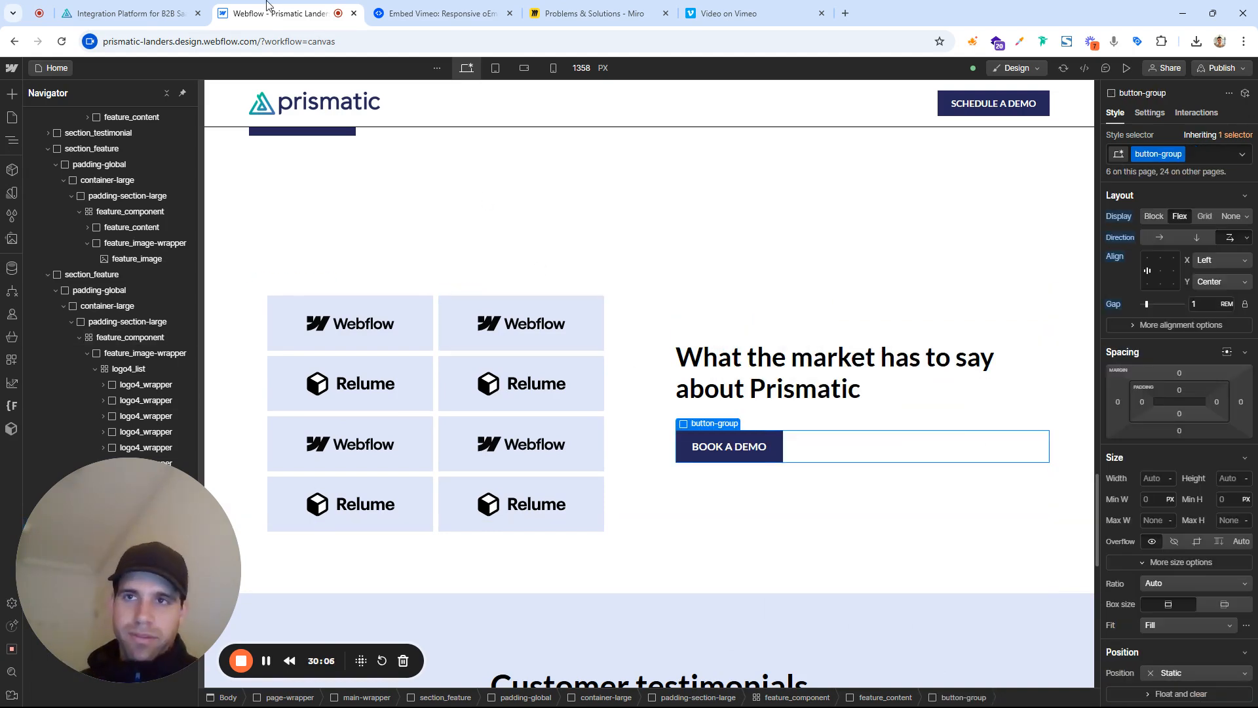
Delete the "Book a demo" button below the "What the market has to say about Prismatic" heading
right_click(757, 446)
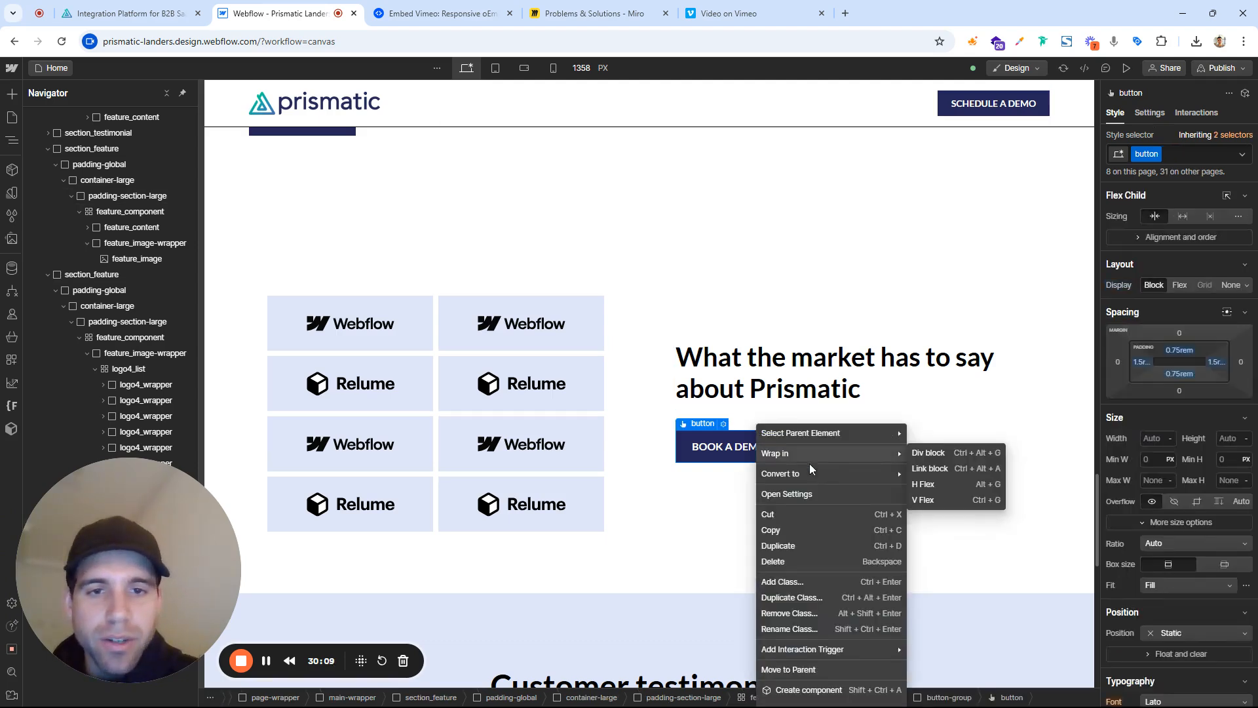
click(805, 562)
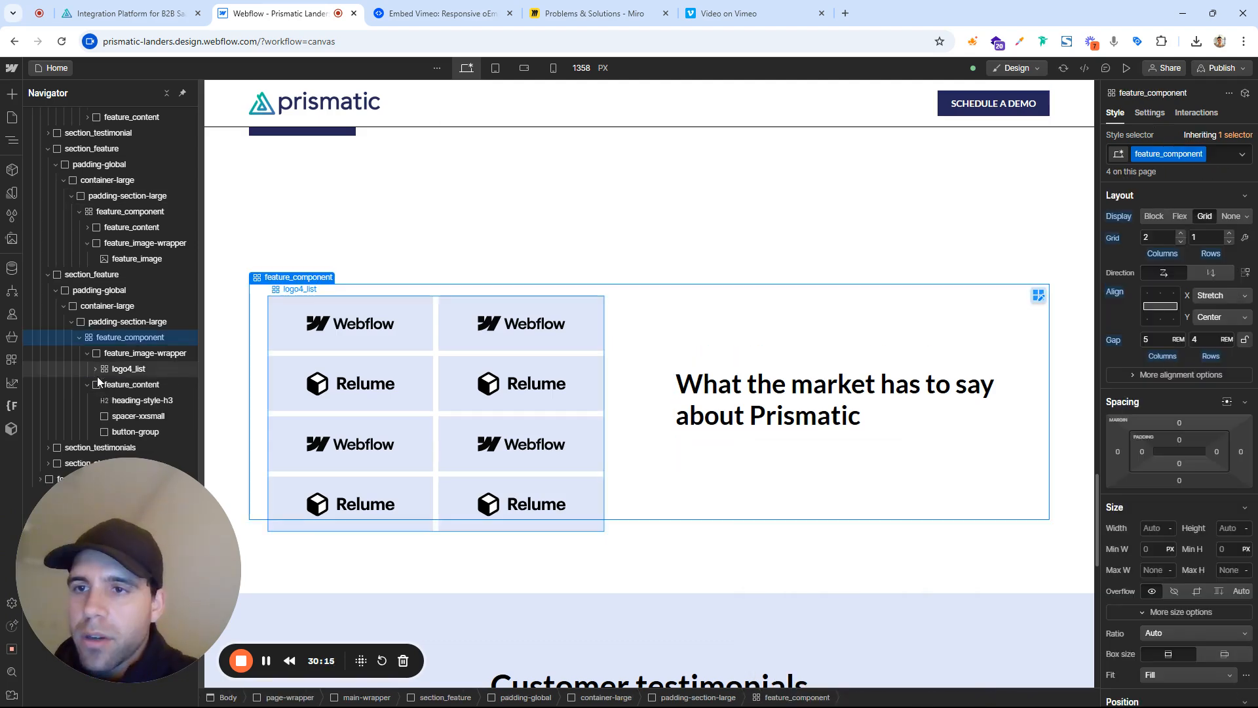
click(111, 355)
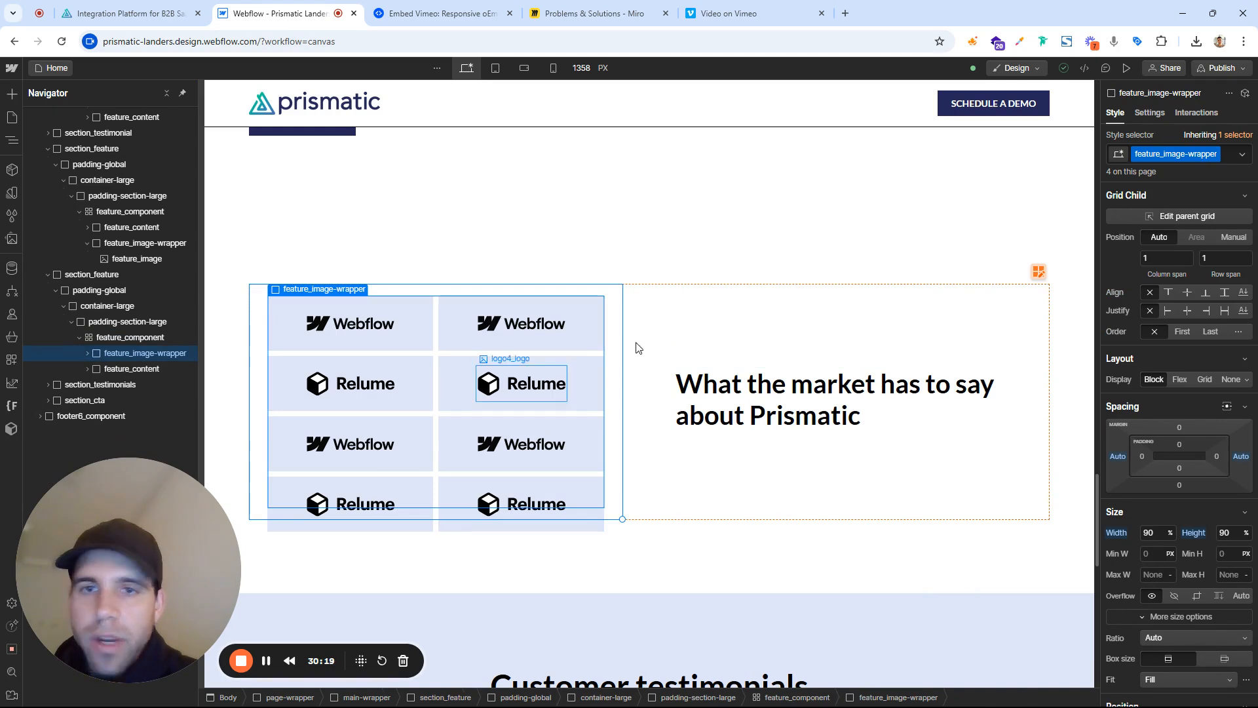
click(750, 378)
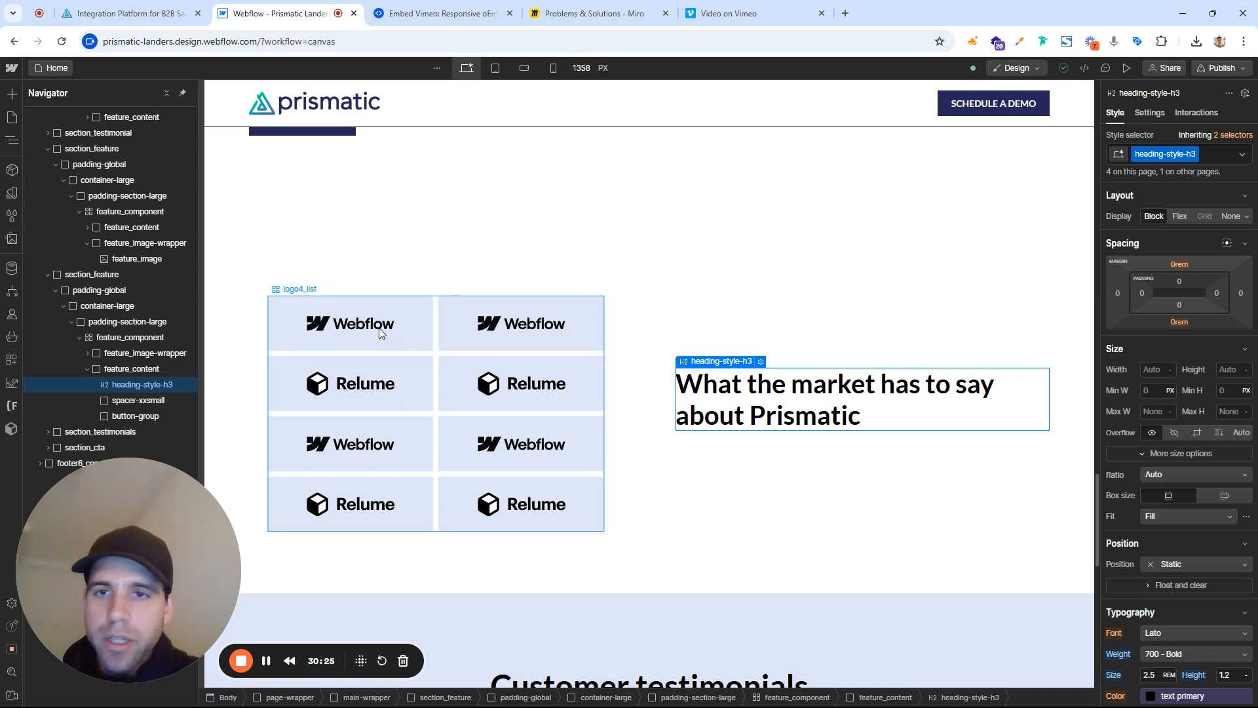
Upload the four G2 badge images to the site assets and replace the first tile's Webflow logo with the Top 100 badge
click(344, 327)
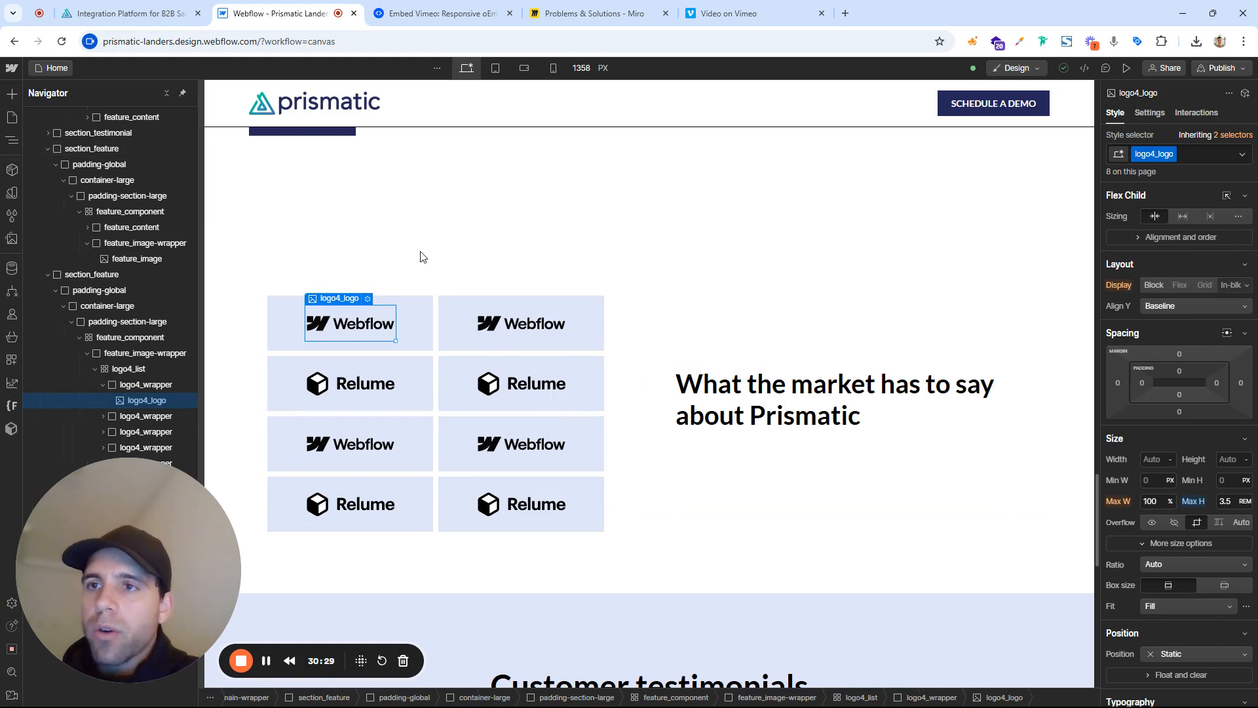
click(12, 238)
click(172, 116)
click(549, 135)
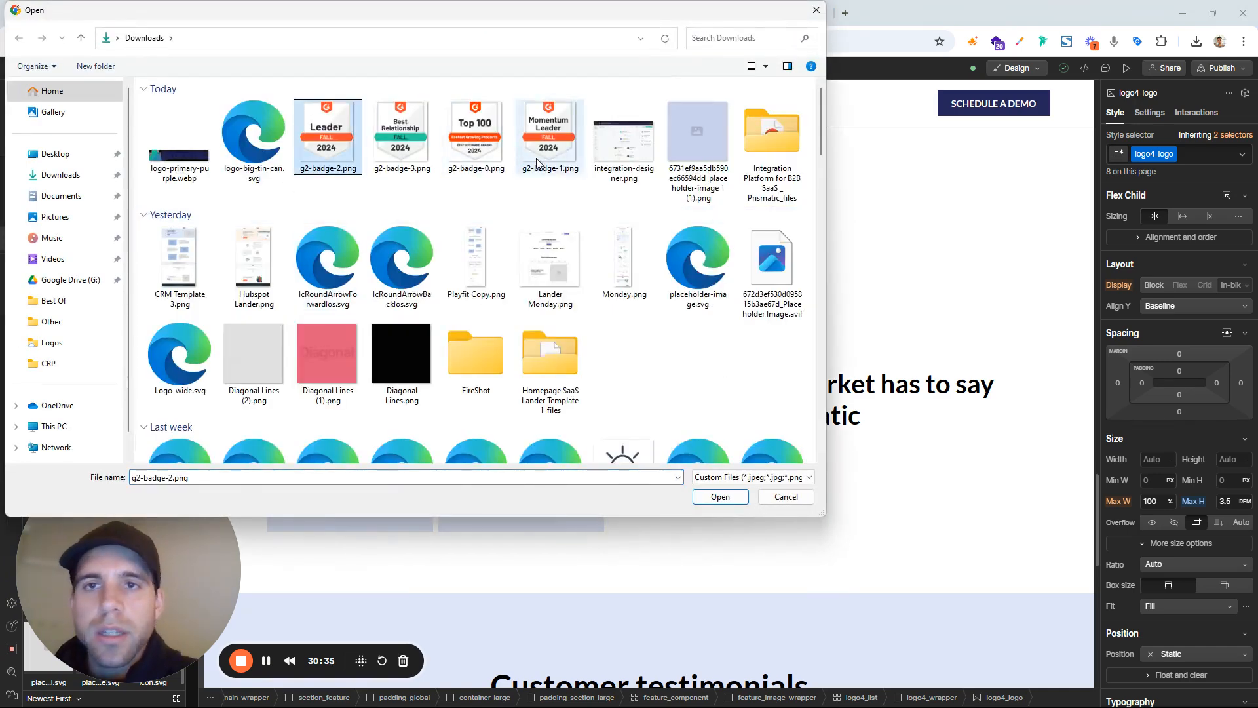
shift+click(328, 135)
click(721, 496)
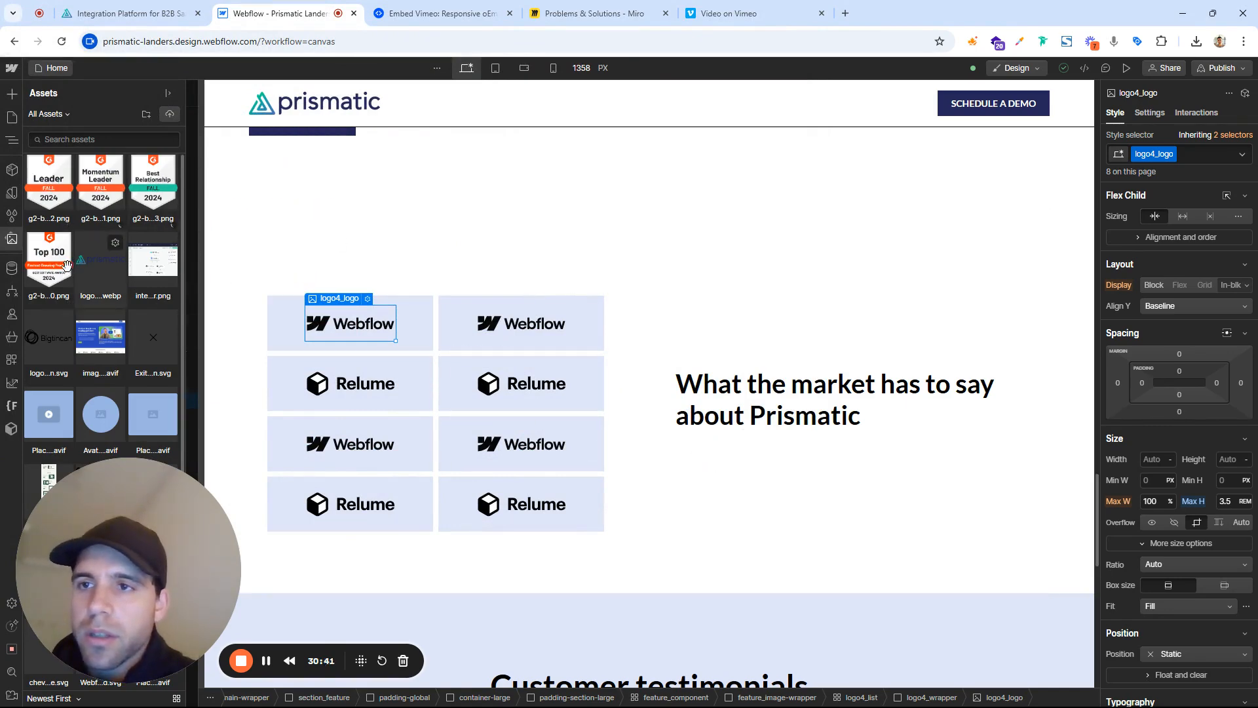
click(531, 333)
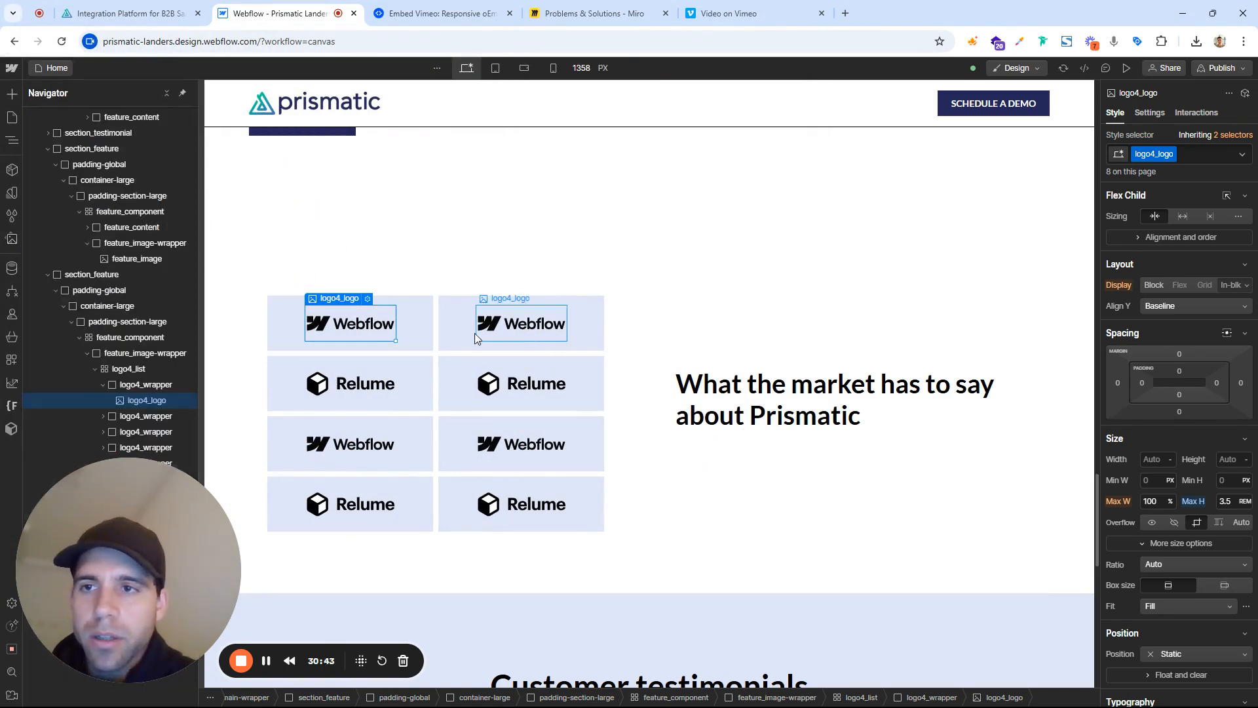
Try to replace the Webflow logo in the first row's second tile with g2-badge-1.png
click(539, 299)
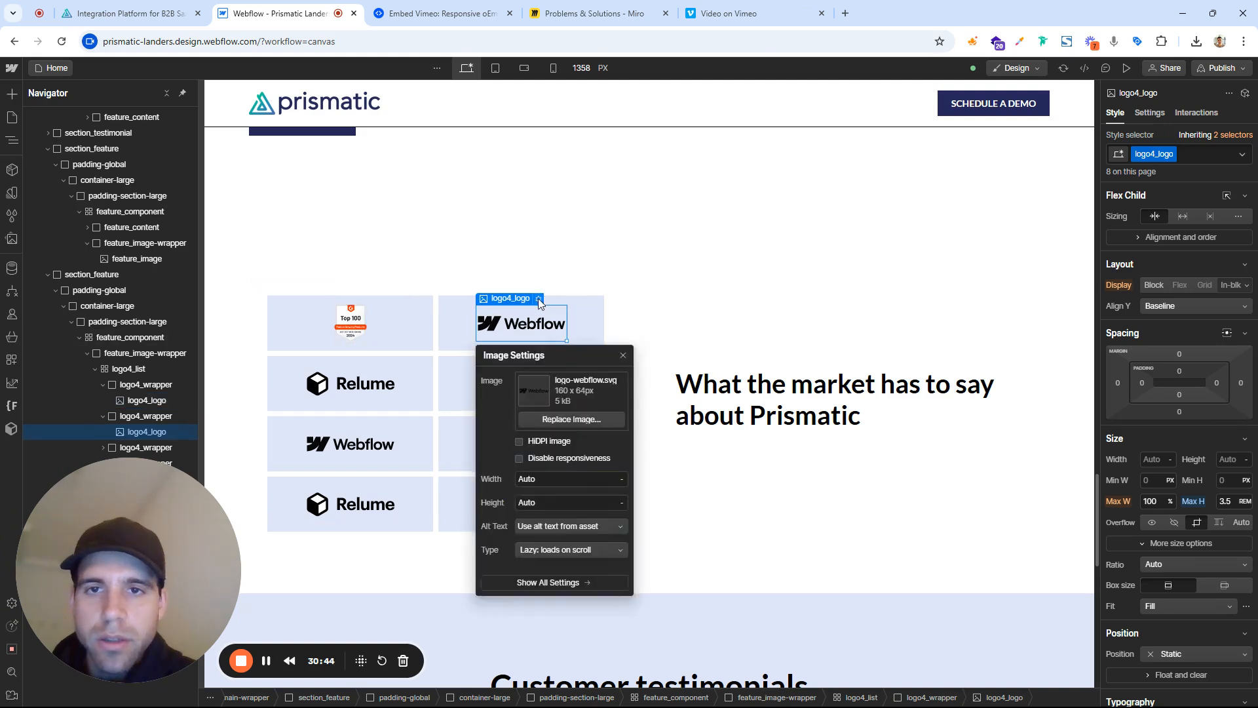
click(568, 419)
click(100, 183)
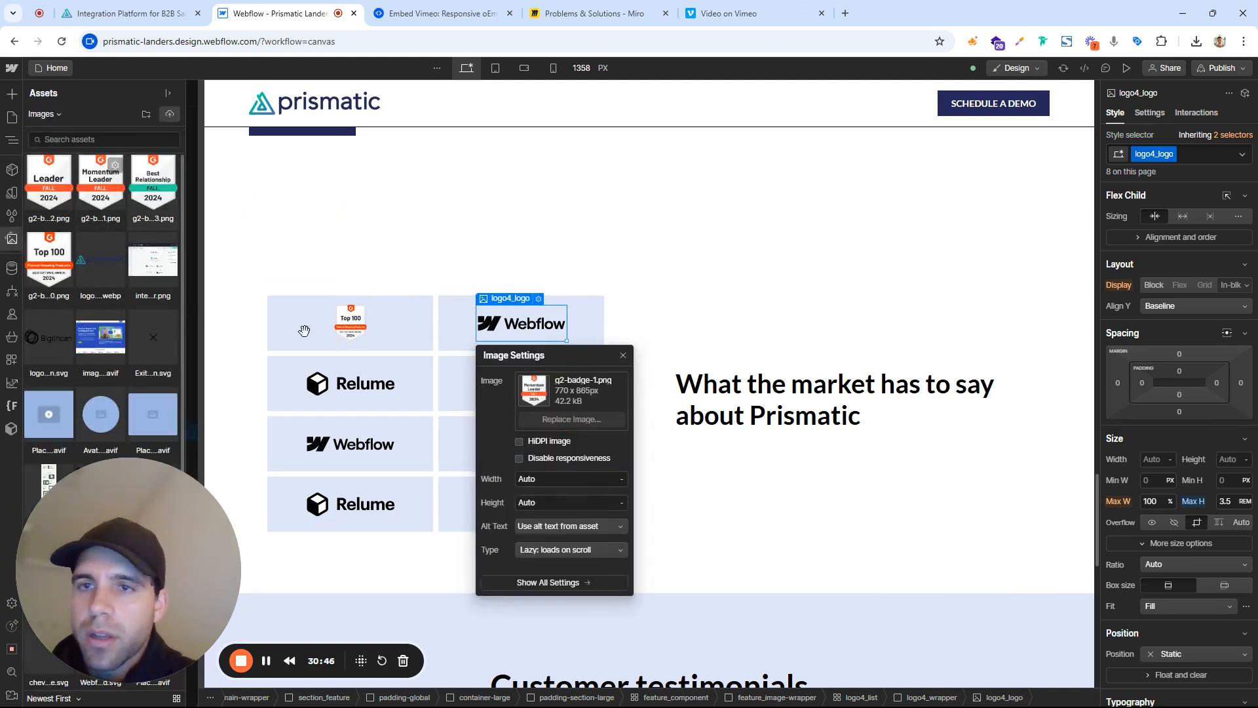
click(344, 387)
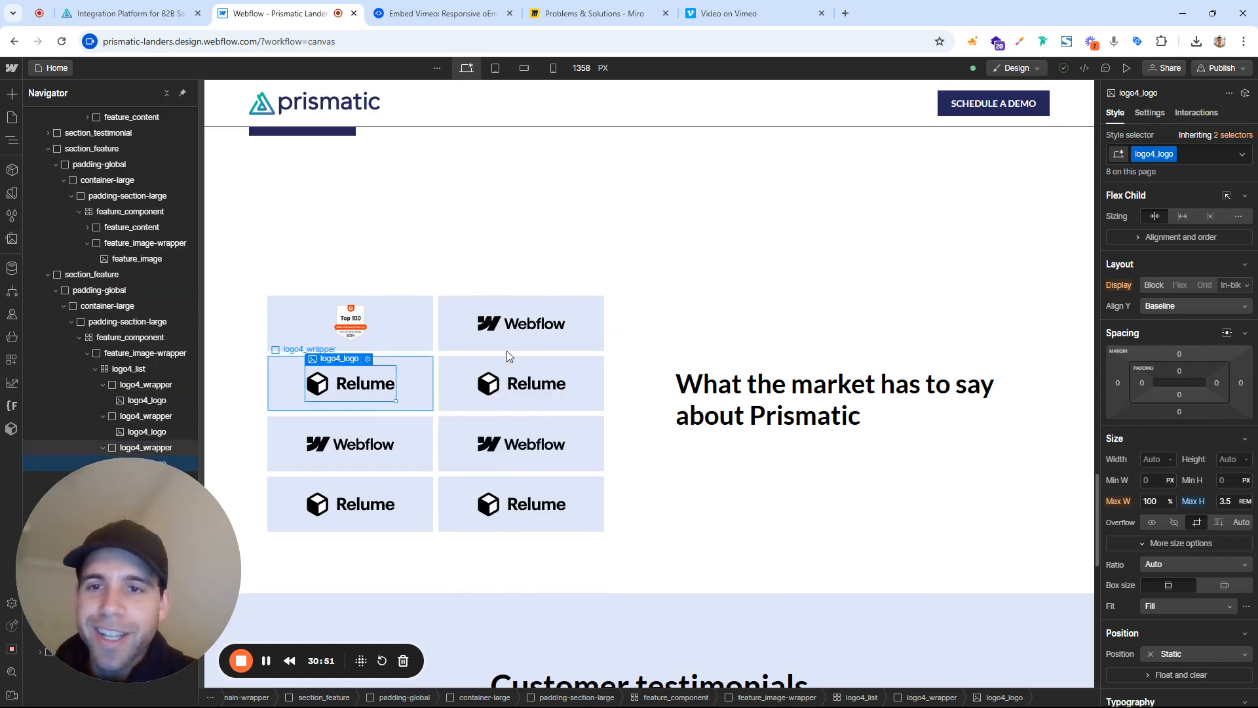
Replace the Webflow logo in the first row's second tile with the Best Relationship badge, g2-badge-3.png
click(540, 326)
click(540, 300)
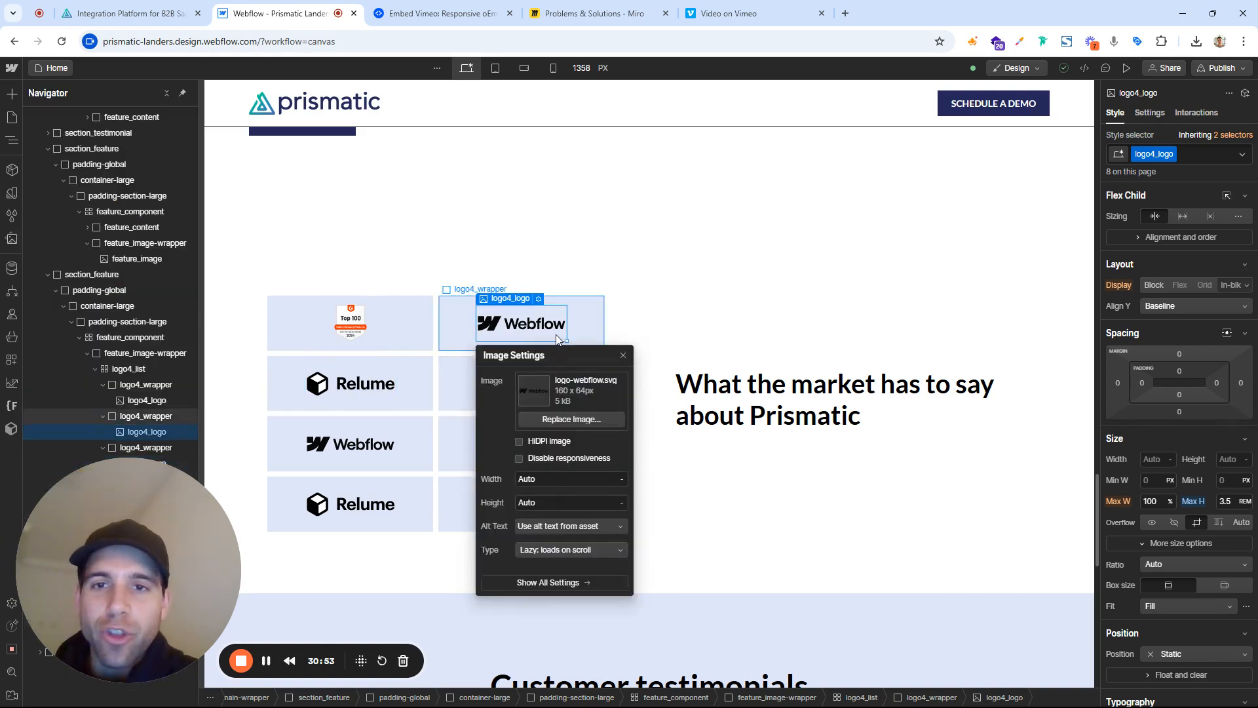
click(572, 420)
click(153, 191)
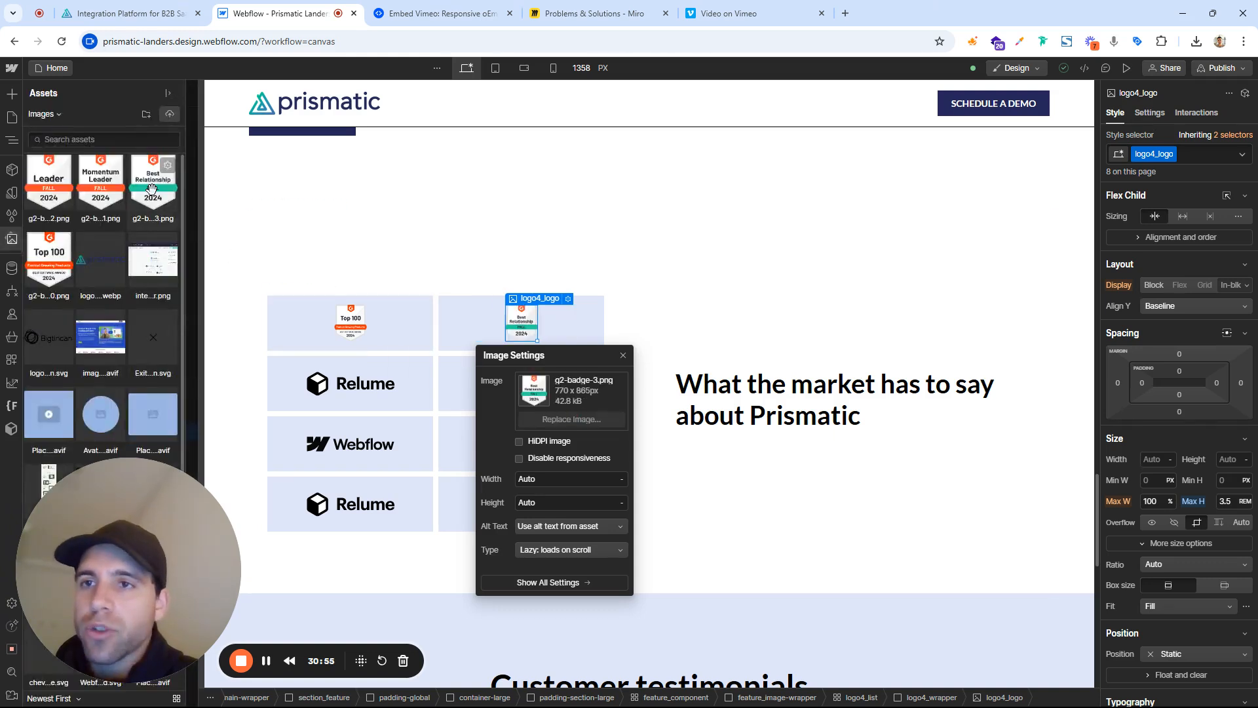
Replace the Relume logo in the second row's first tile with the Momentum Leader badge, g2-badge-1.png
click(344, 393)
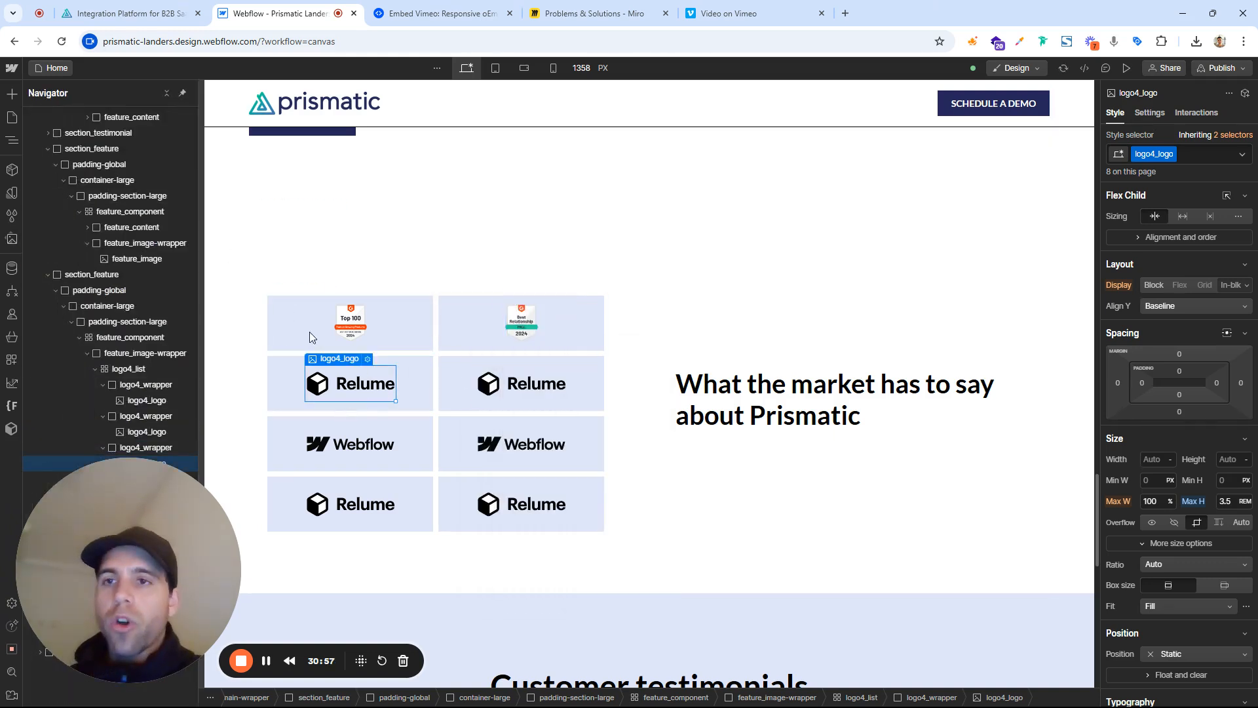
click(367, 359)
click(425, 475)
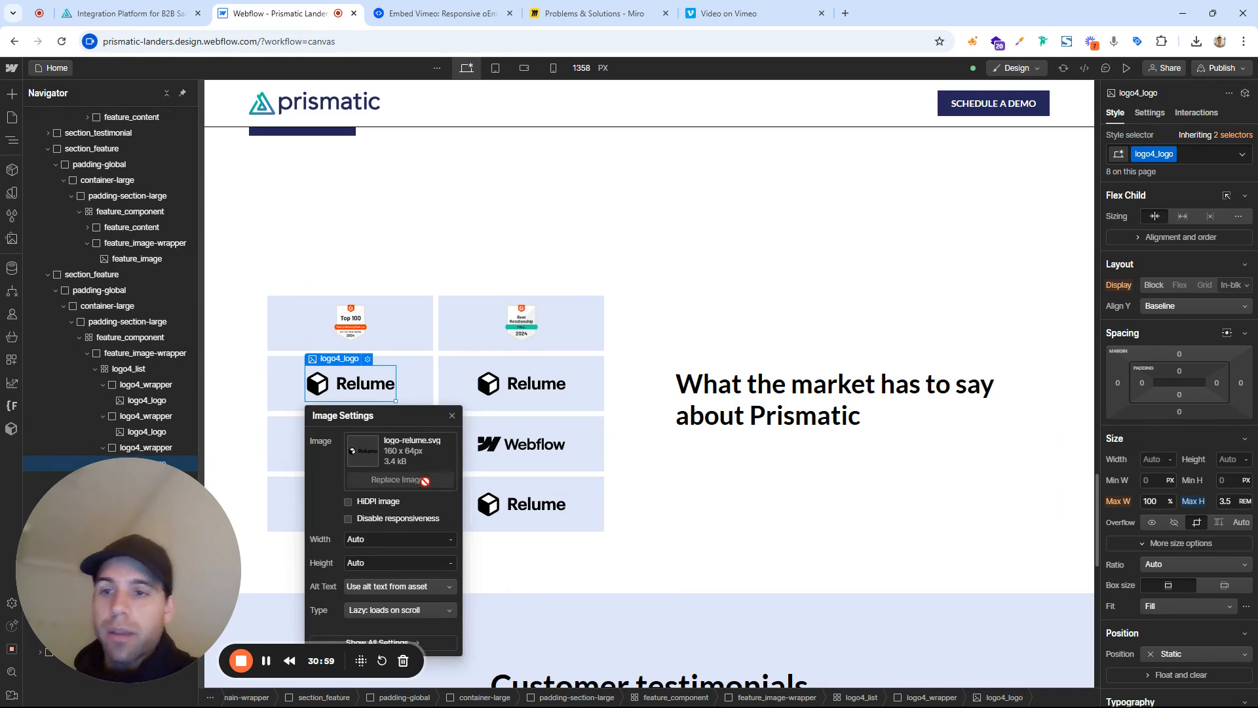
click(101, 180)
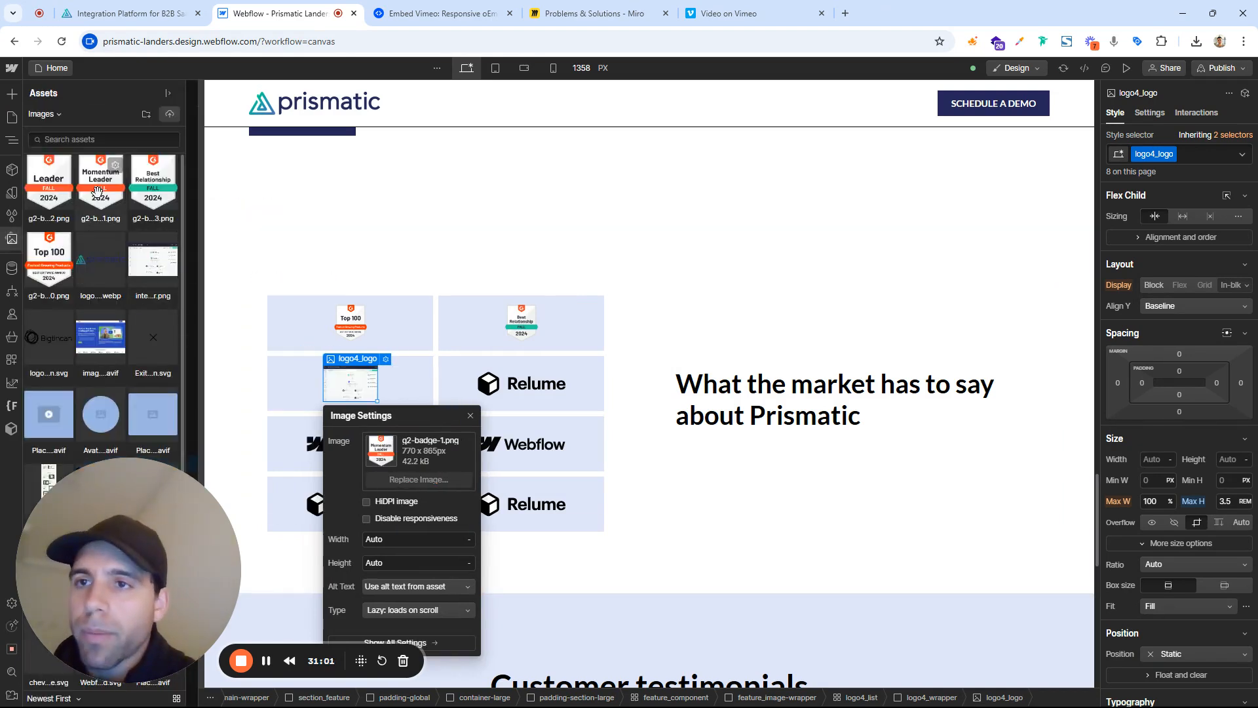
click(526, 390)
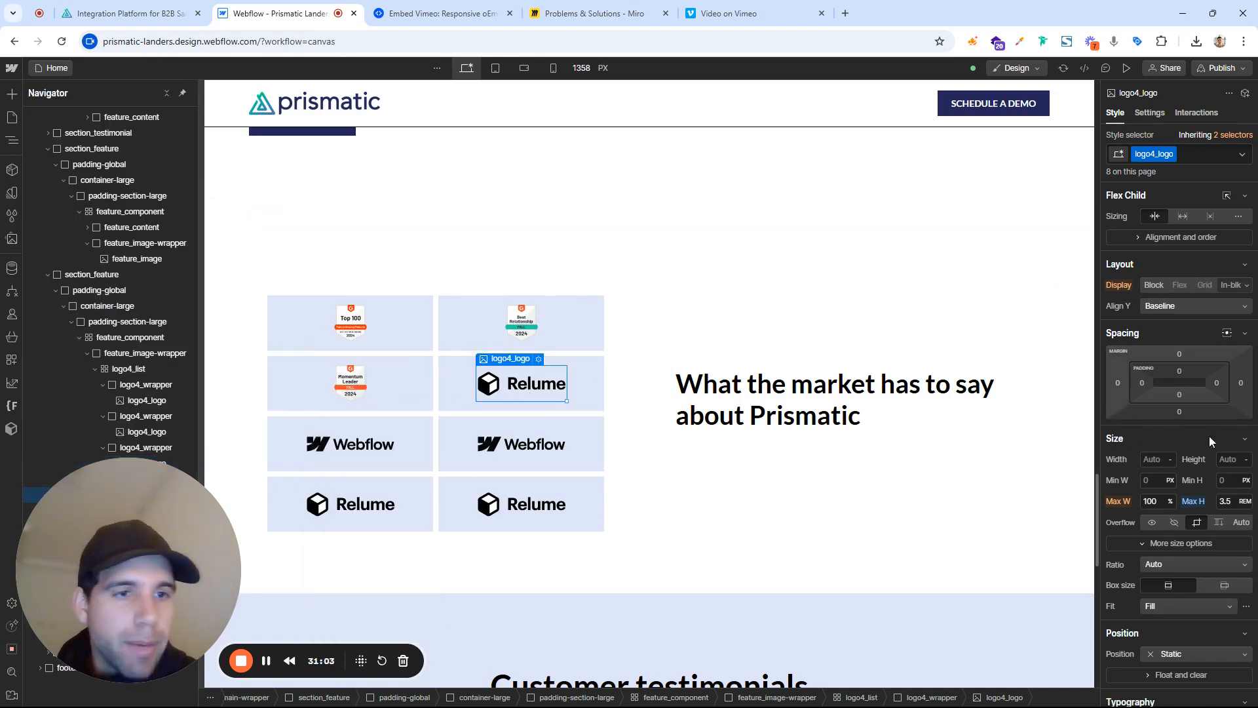
Replace the Relume logo in the second row's second tile with the Leader badge, g2-badge-2.png
click(538, 359)
click(569, 481)
click(59, 187)
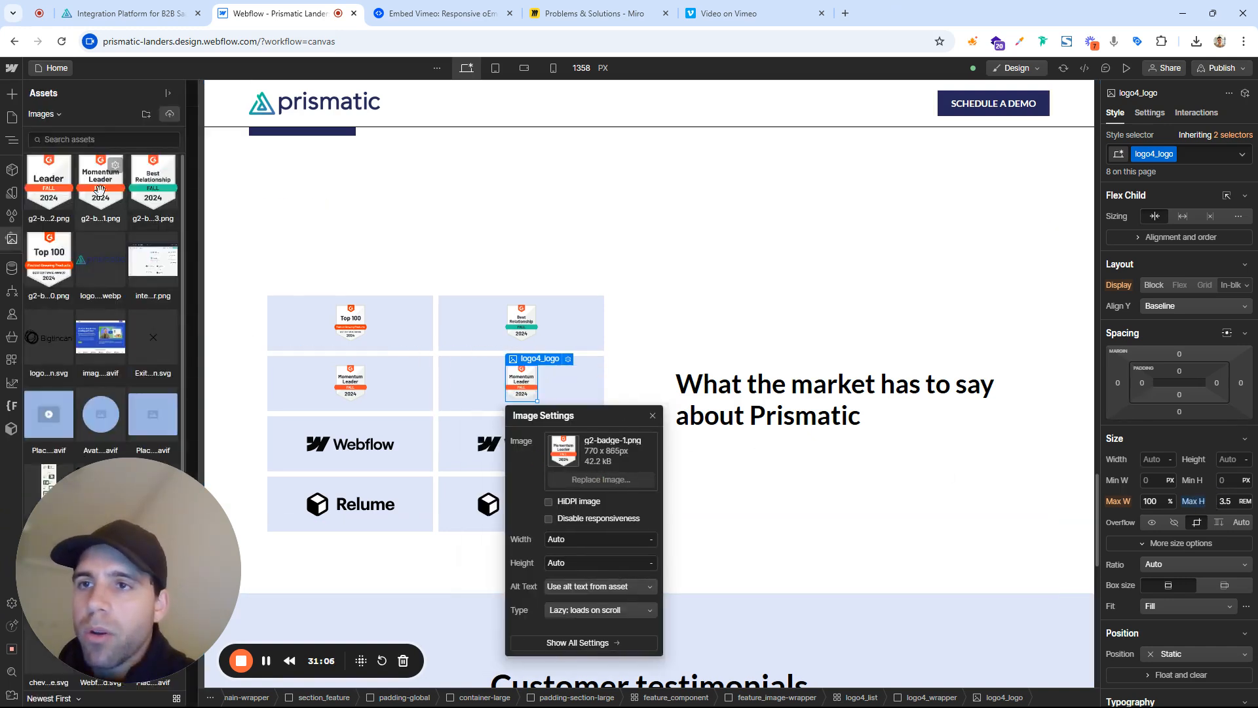
click(108, 194)
click(60, 183)
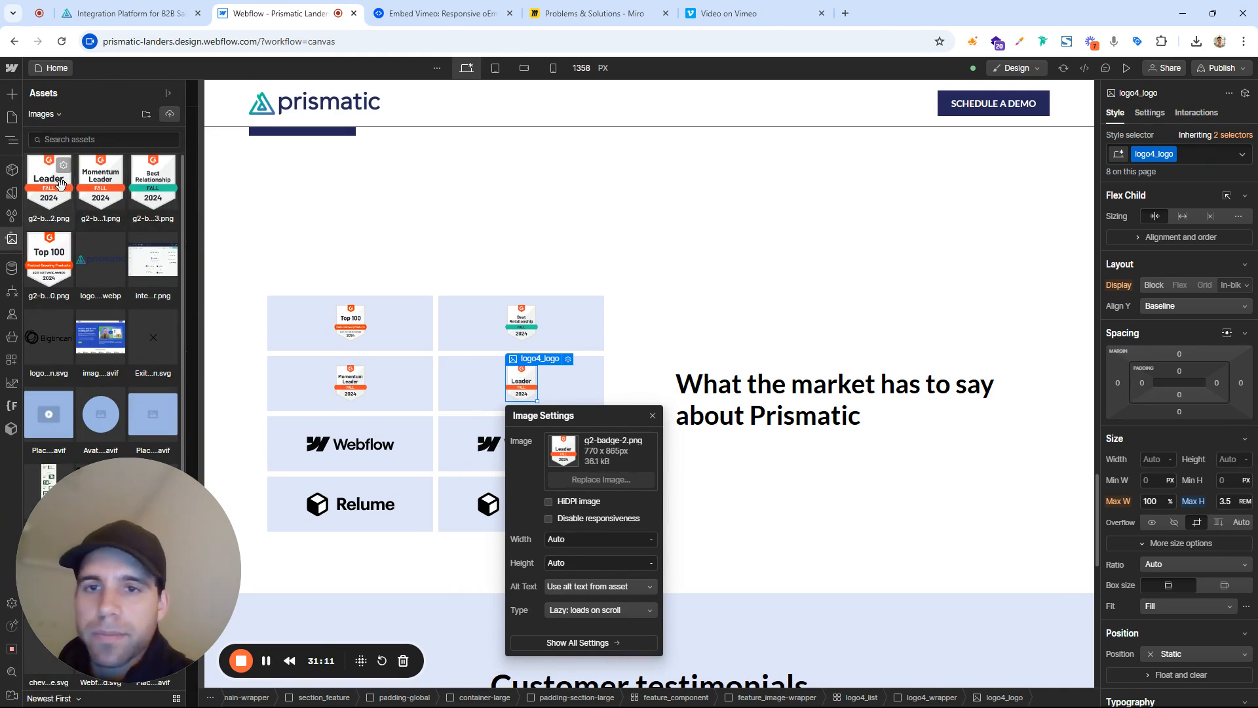
click(60, 184)
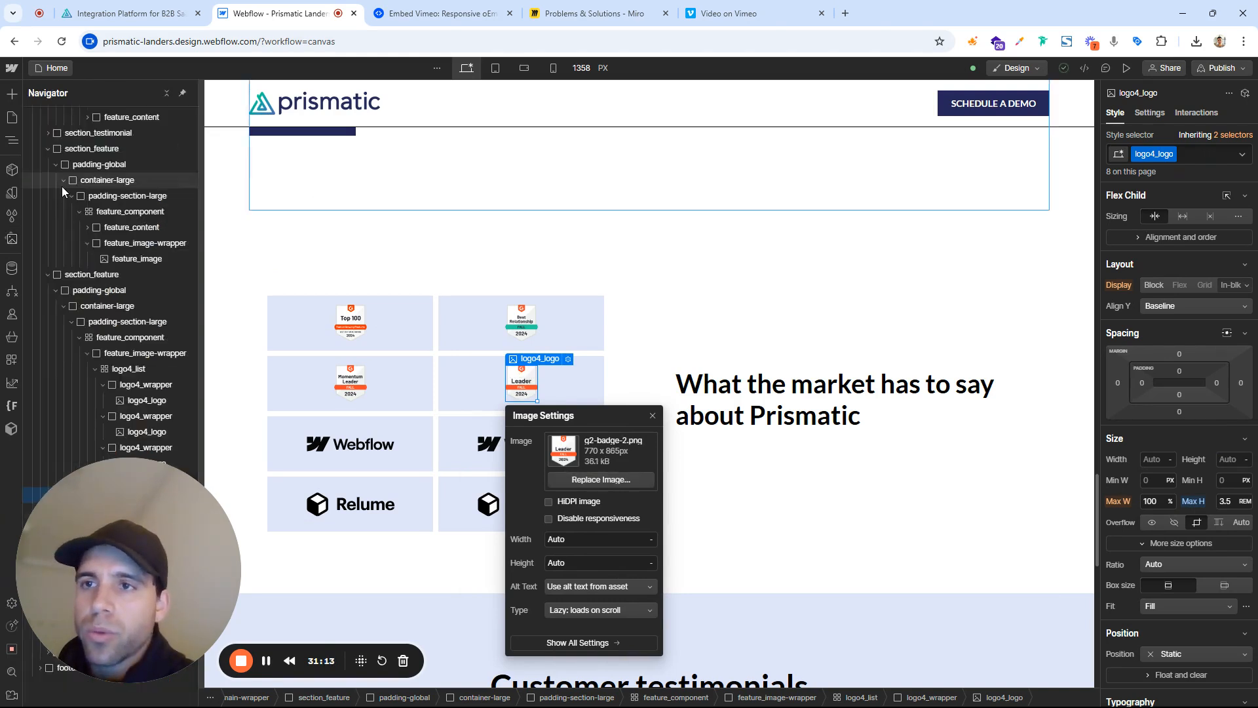
click(653, 415)
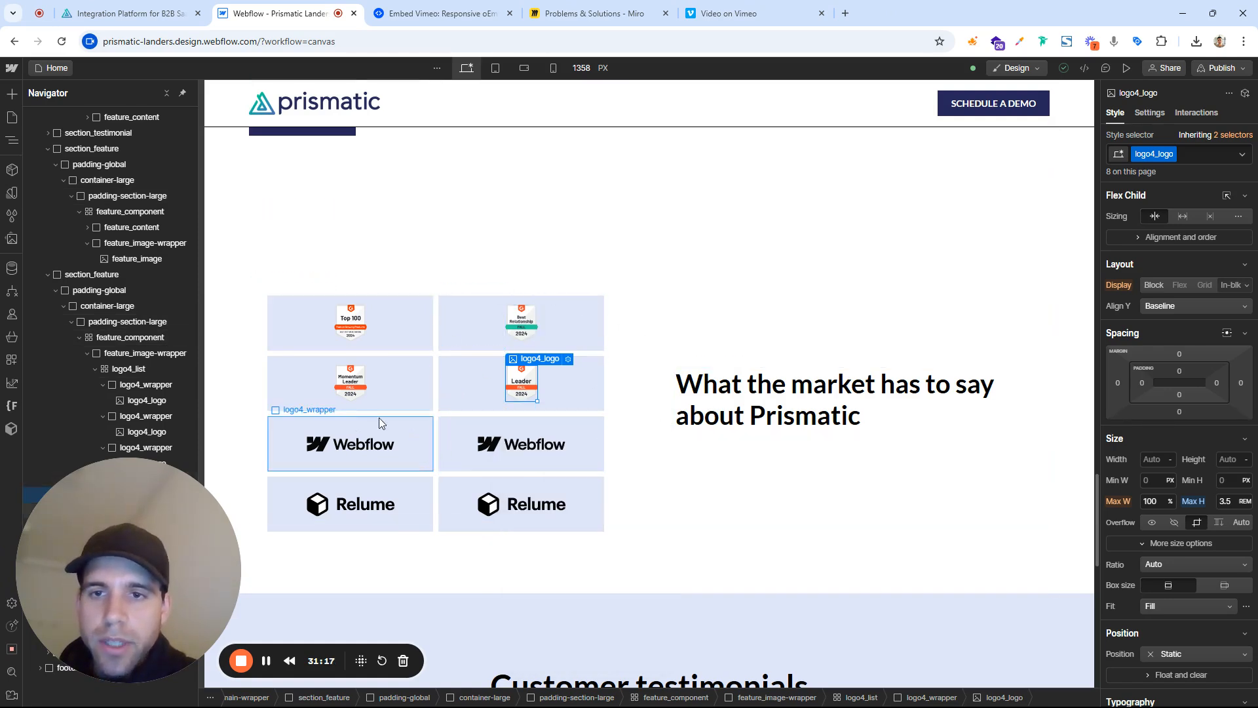
Delete the four remaining Webflow and Relume tiles below the G2 badges
click(418, 427)
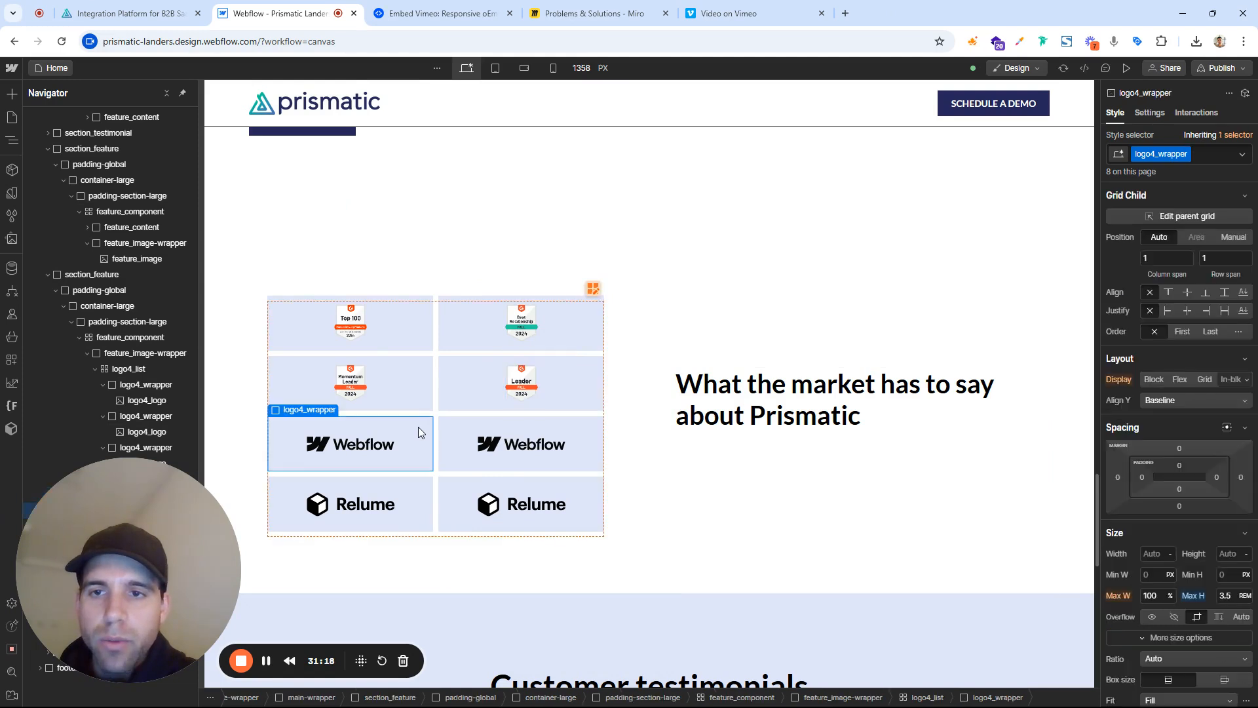
key(Delete)
key(Delete)
key(Delete)
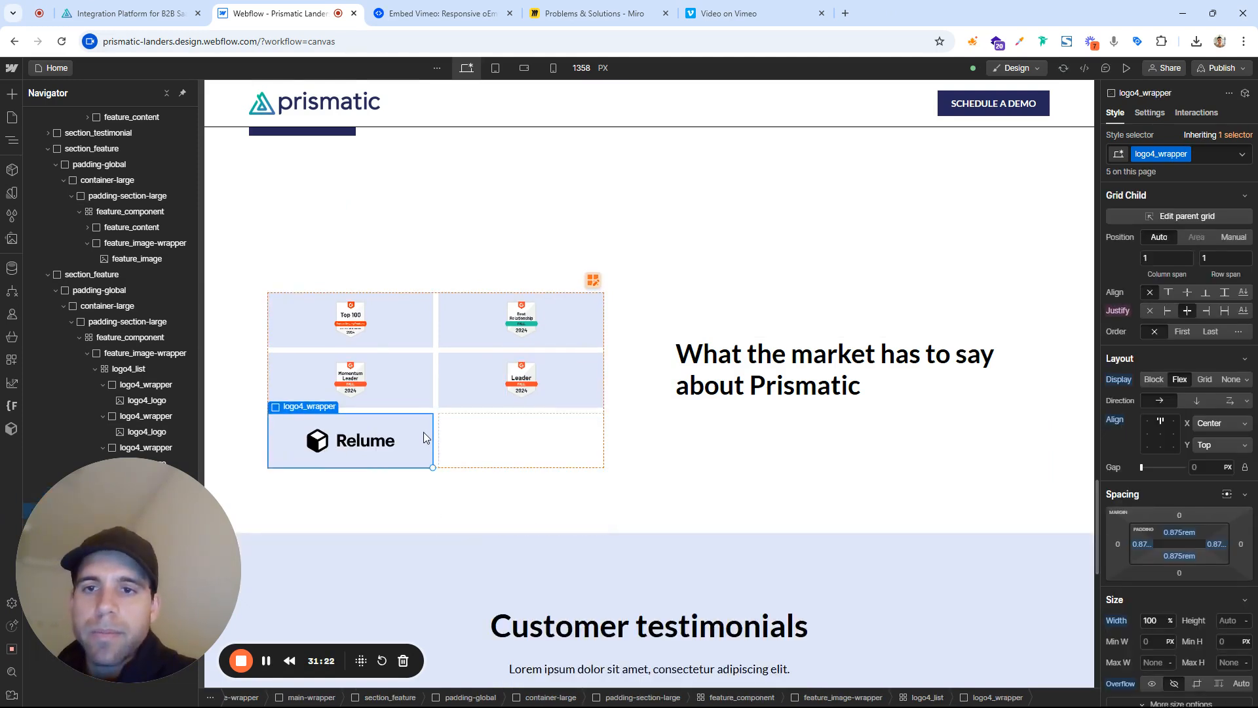
key(Delete)
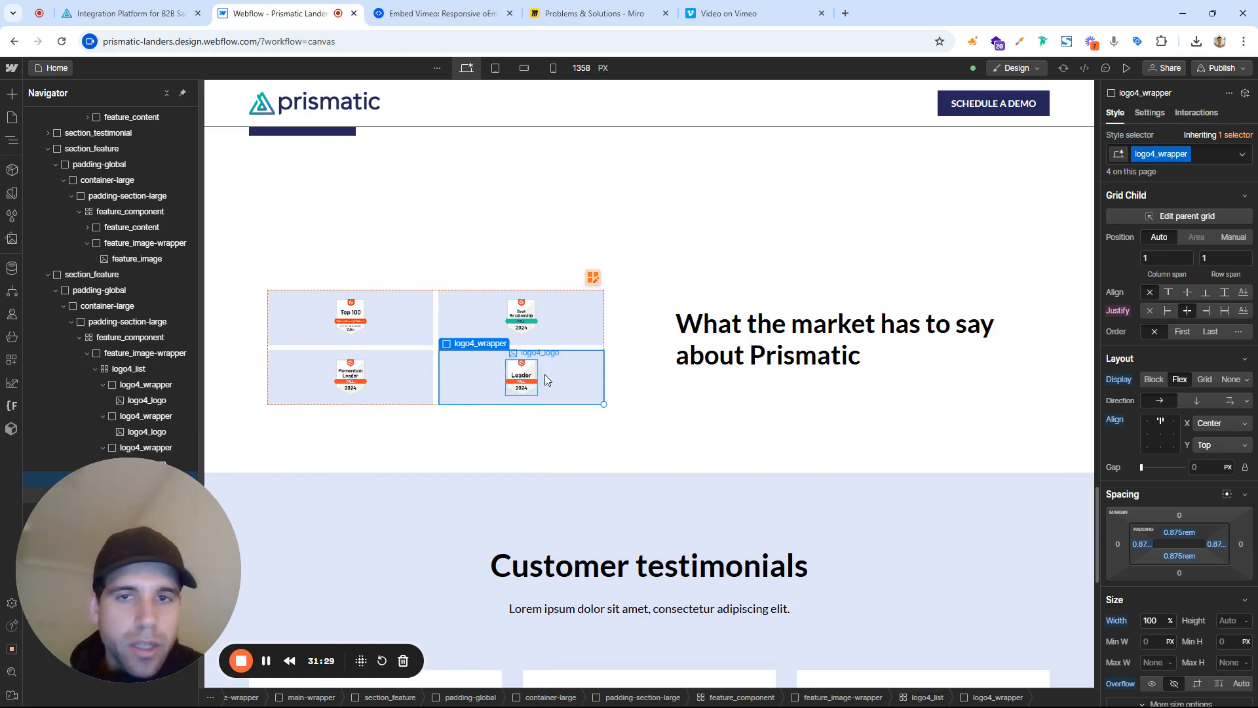
Reset the background color of the logo4_wrapper badge tiles
scroll(1223, 498, down, 10)
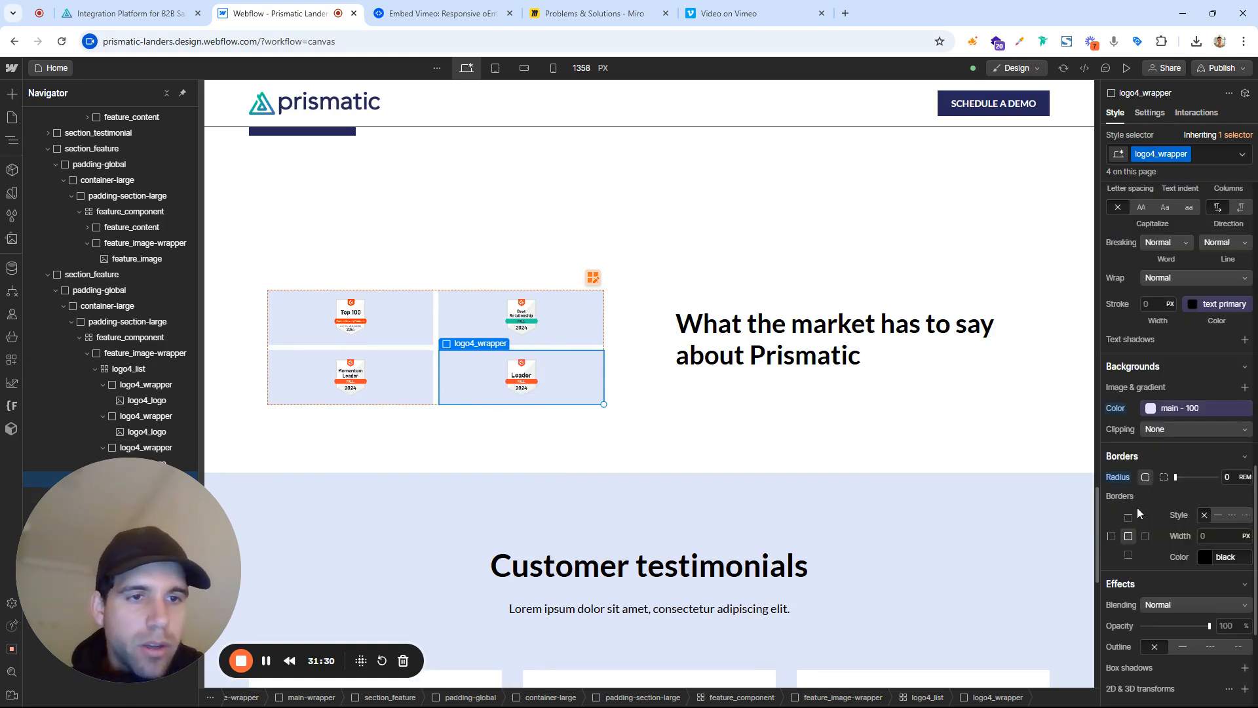
click(1119, 417)
click(1124, 428)
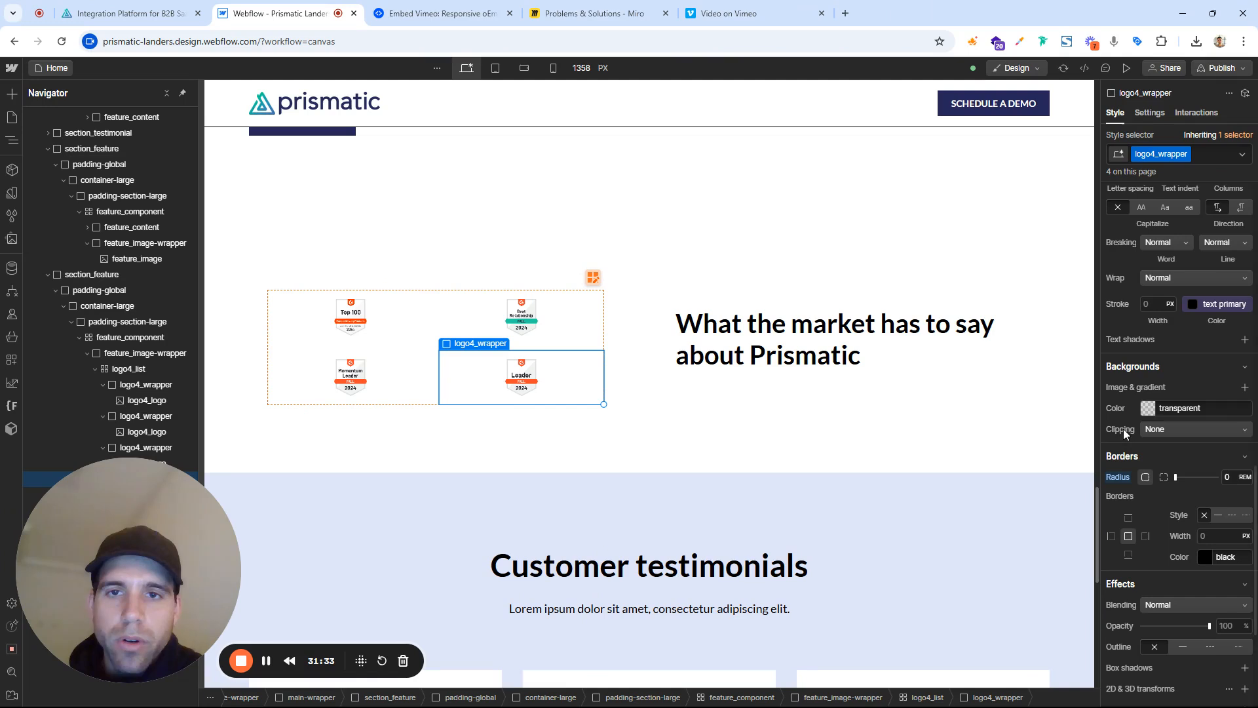
Set the logo4_list badge grid to 2 rows
click(435, 346)
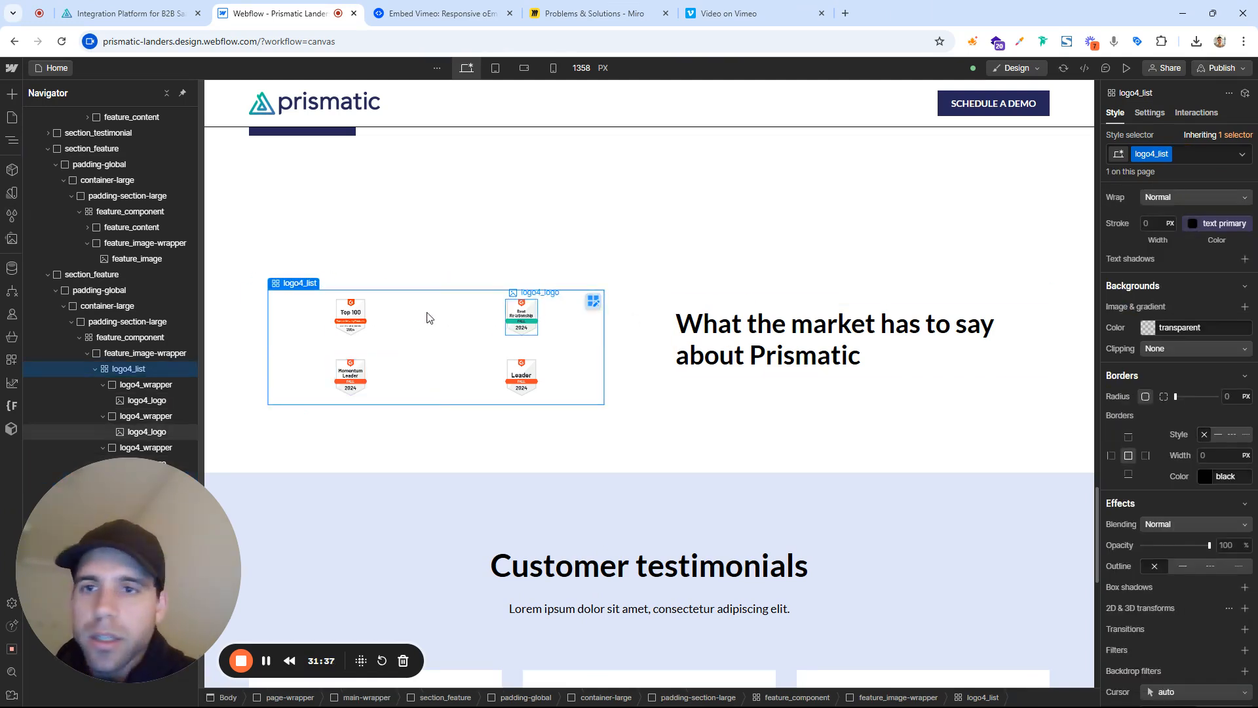
scroll(1218, 262, up, 8)
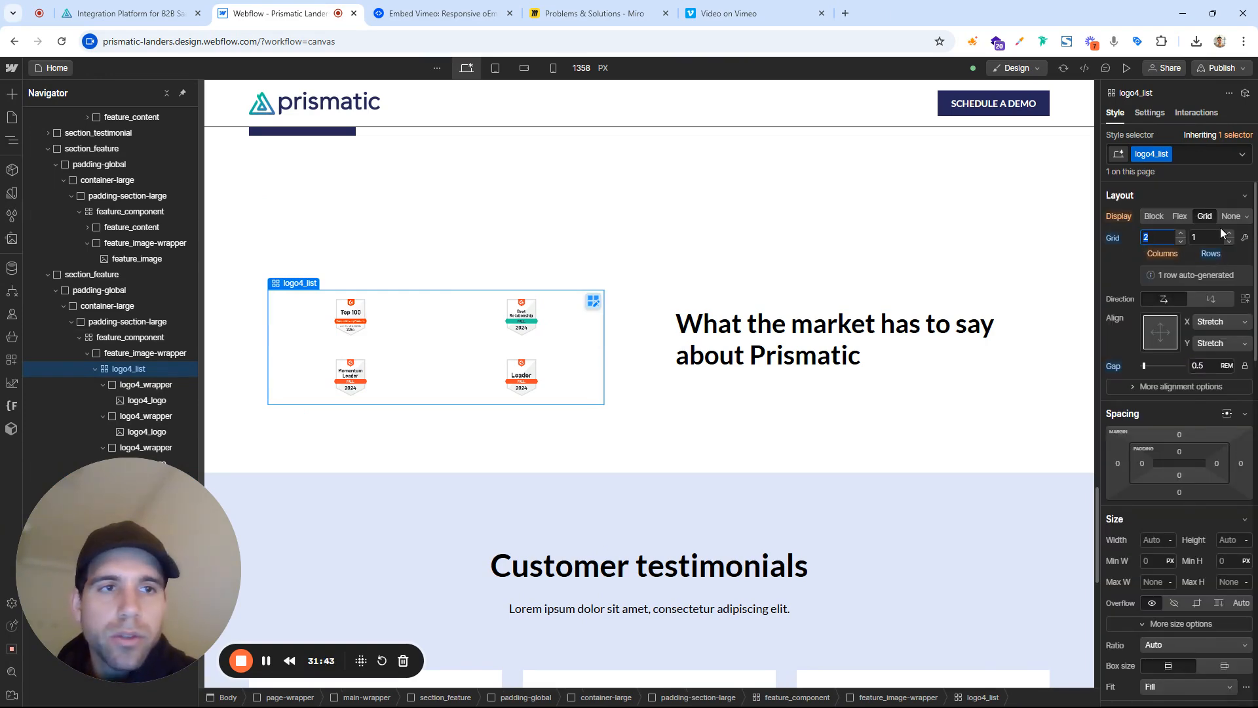
click(1205, 239)
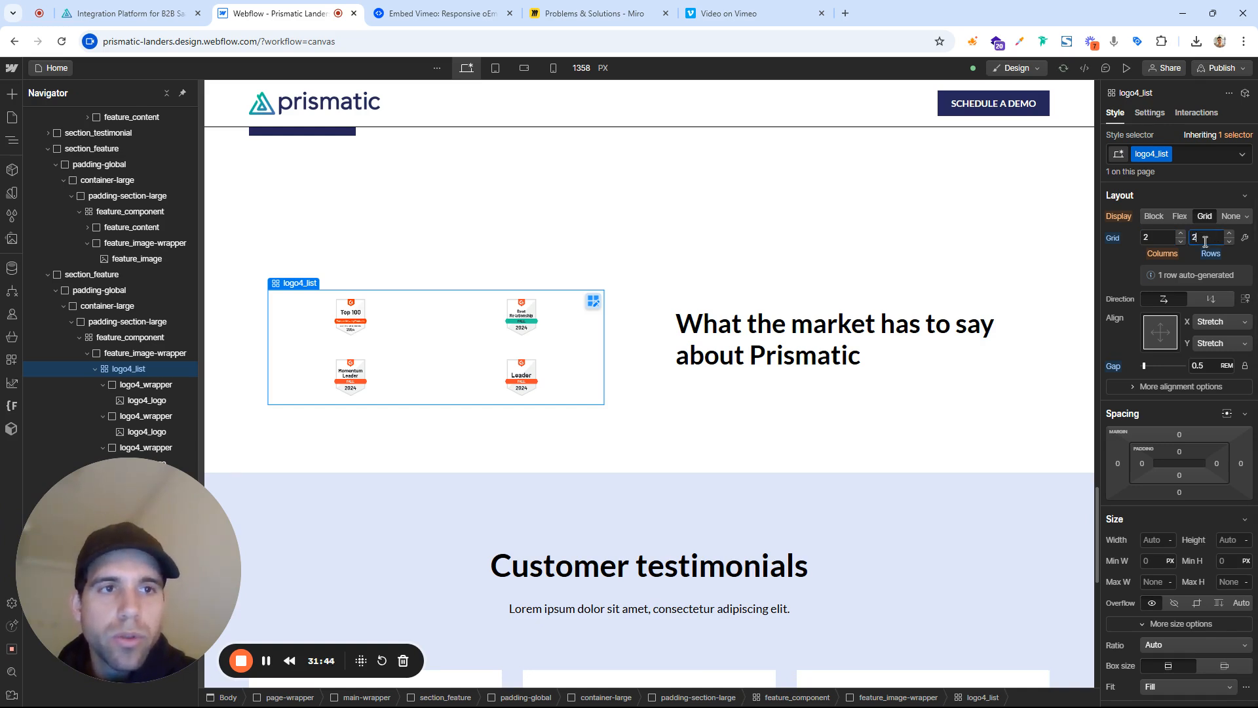
text(2)
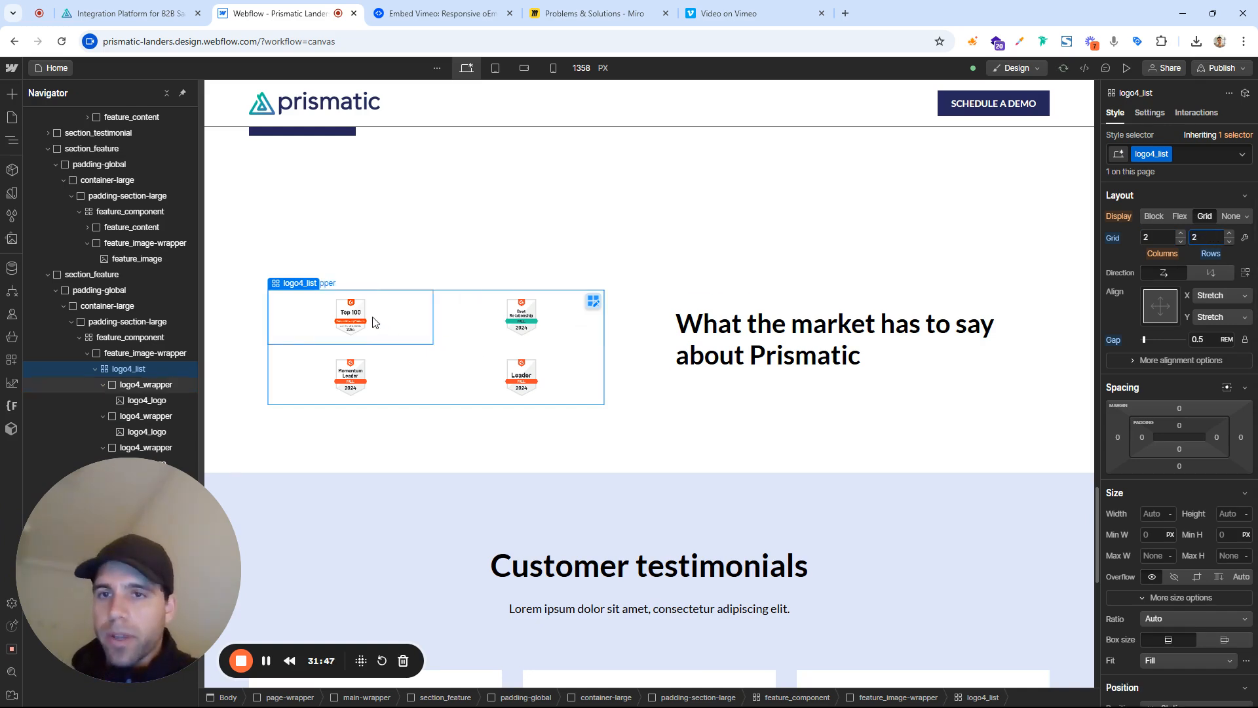
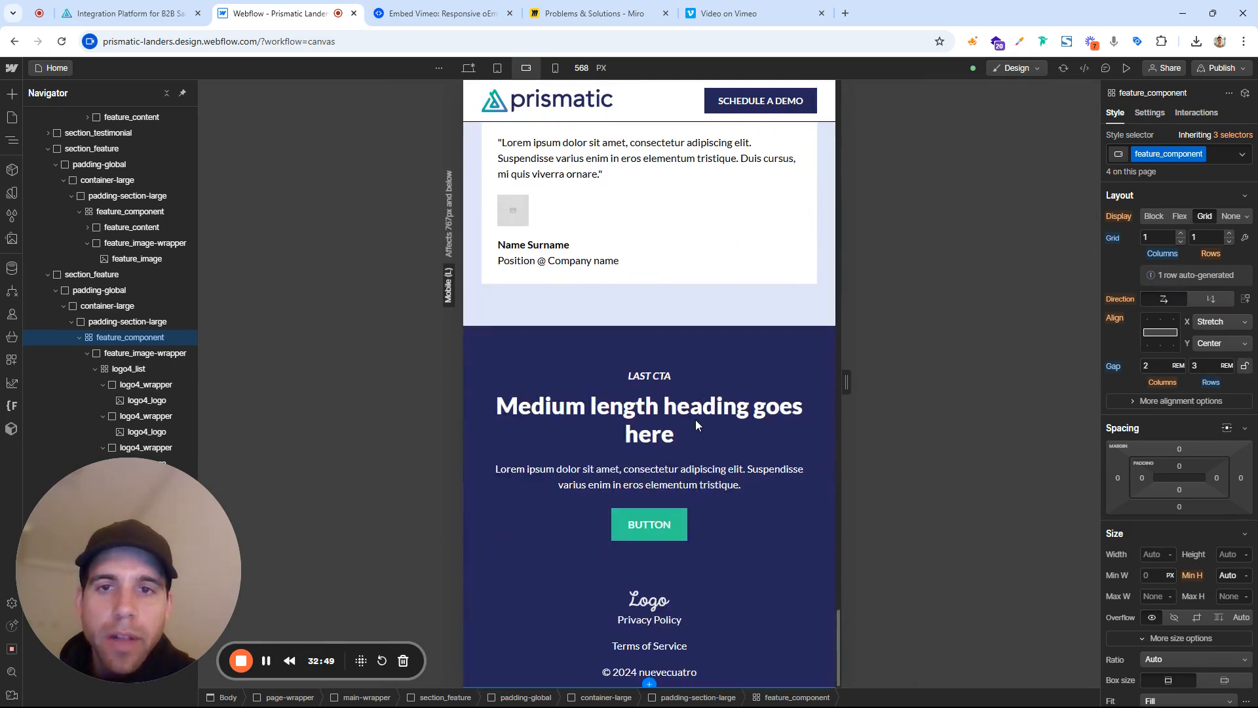
At the mobile landscape breakpoint, set the maximum height of the logo4_logo badge images to 10 rem
scroll(696, 425, up, 10)
scroll(696, 425, up, 5)
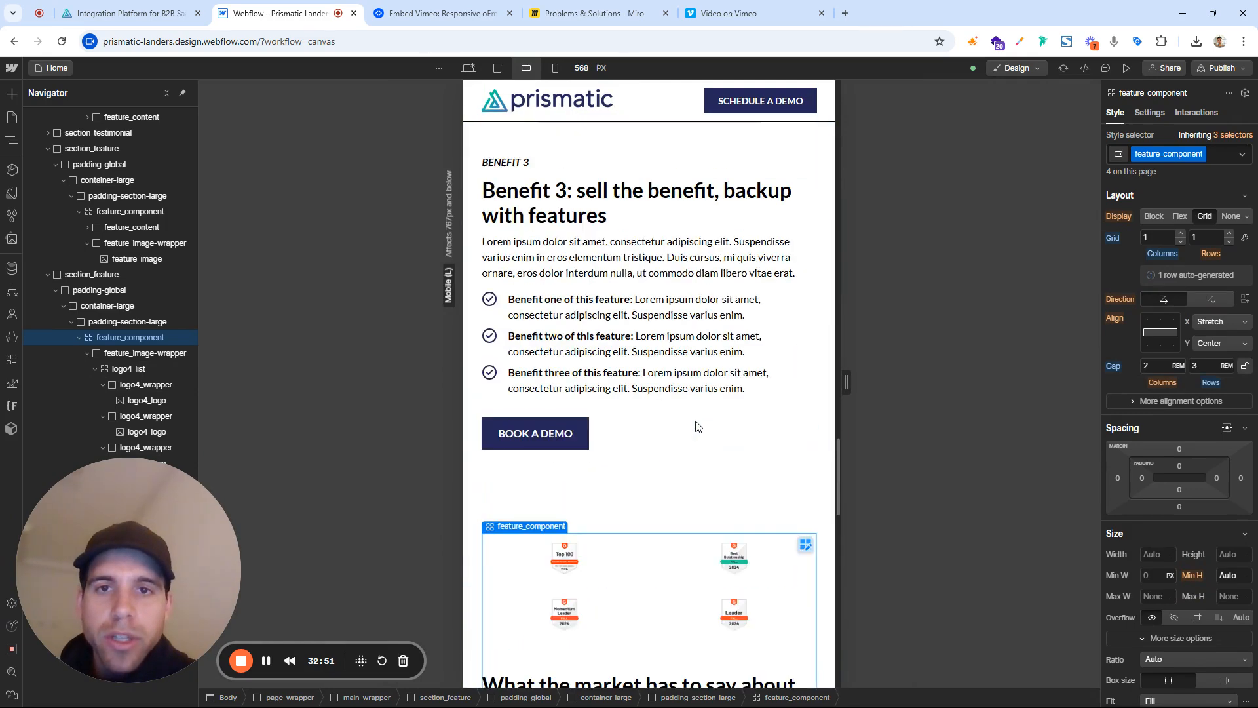
scroll(682, 433, down, 3)
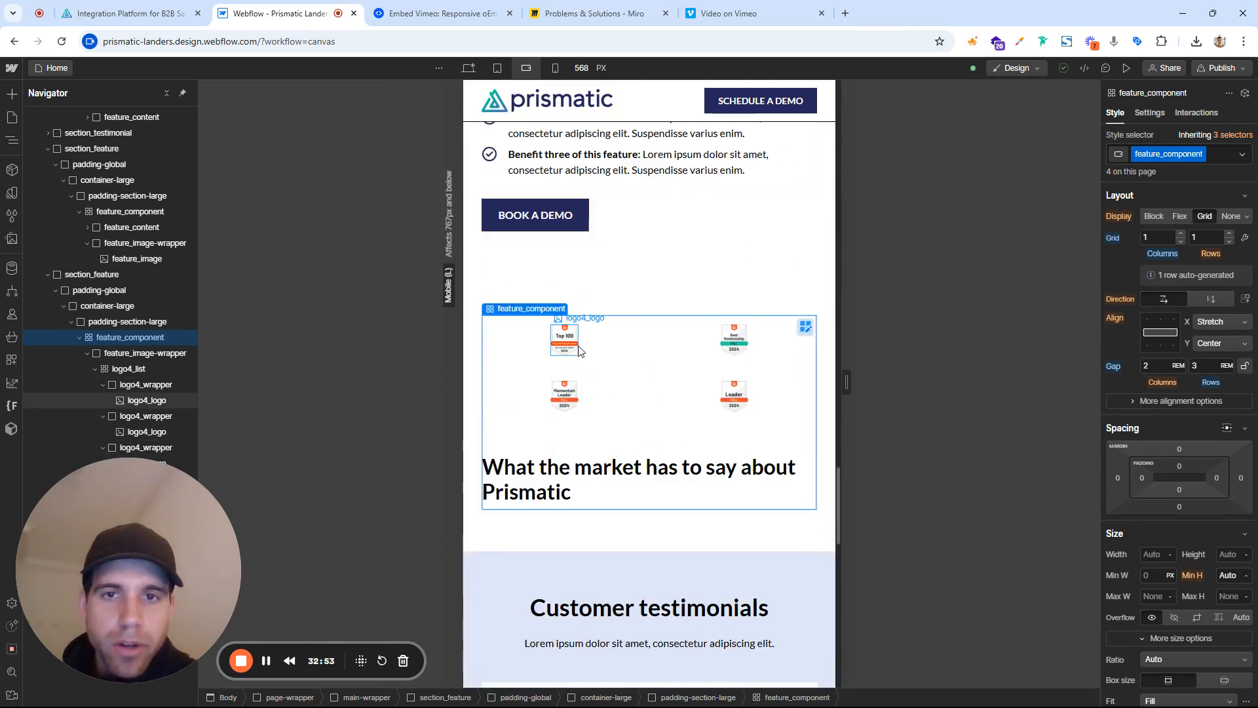
click(578, 351)
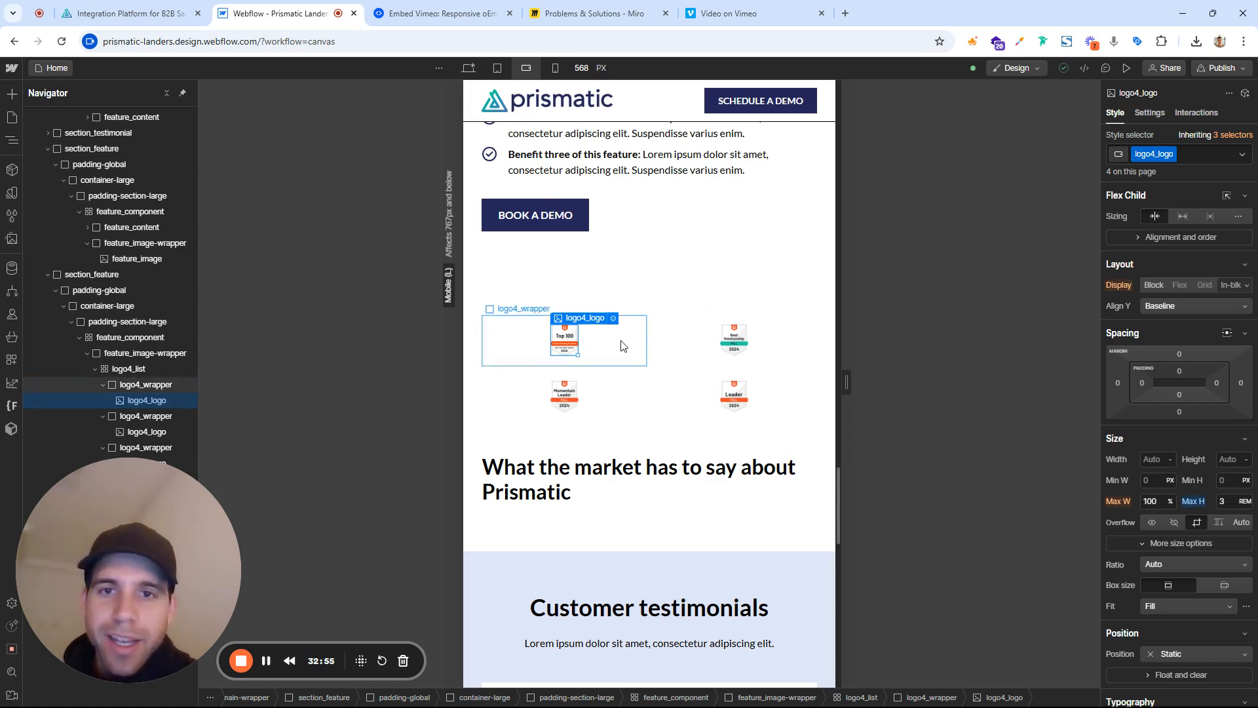
click(1199, 504)
click(1202, 521)
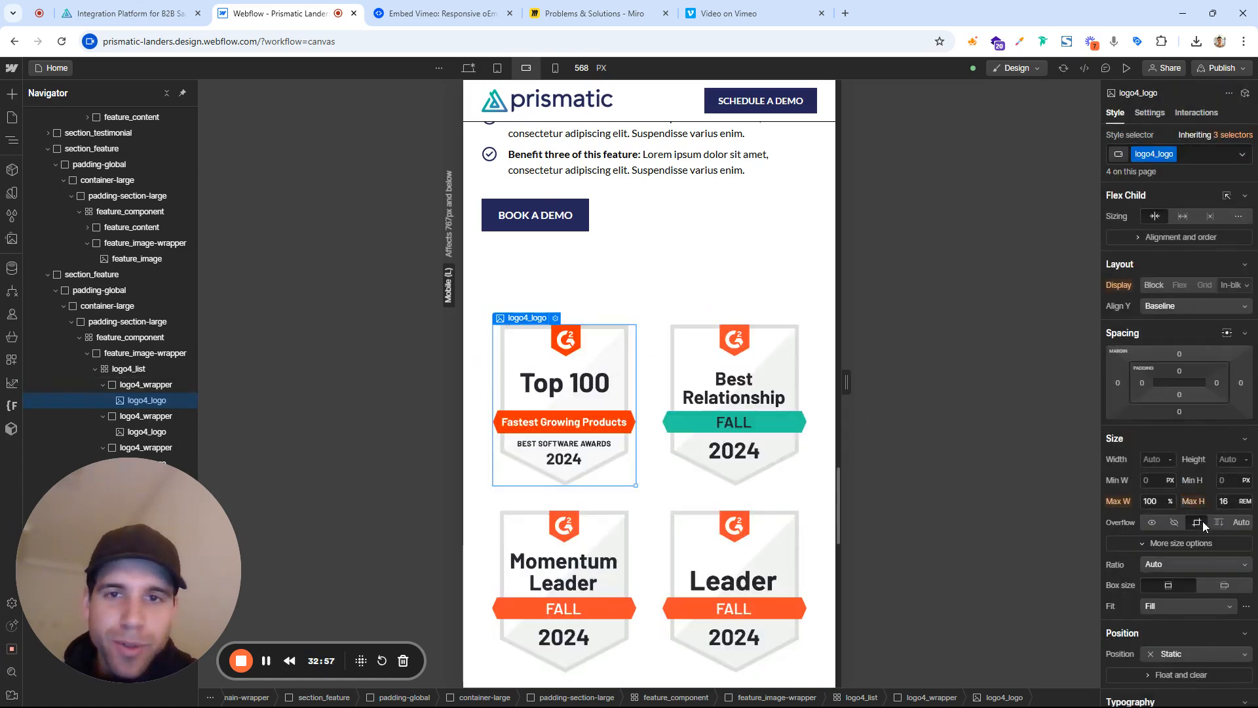
scroll(664, 357, down, 5)
scroll(664, 357, up, 4)
scroll(664, 357, down, 2)
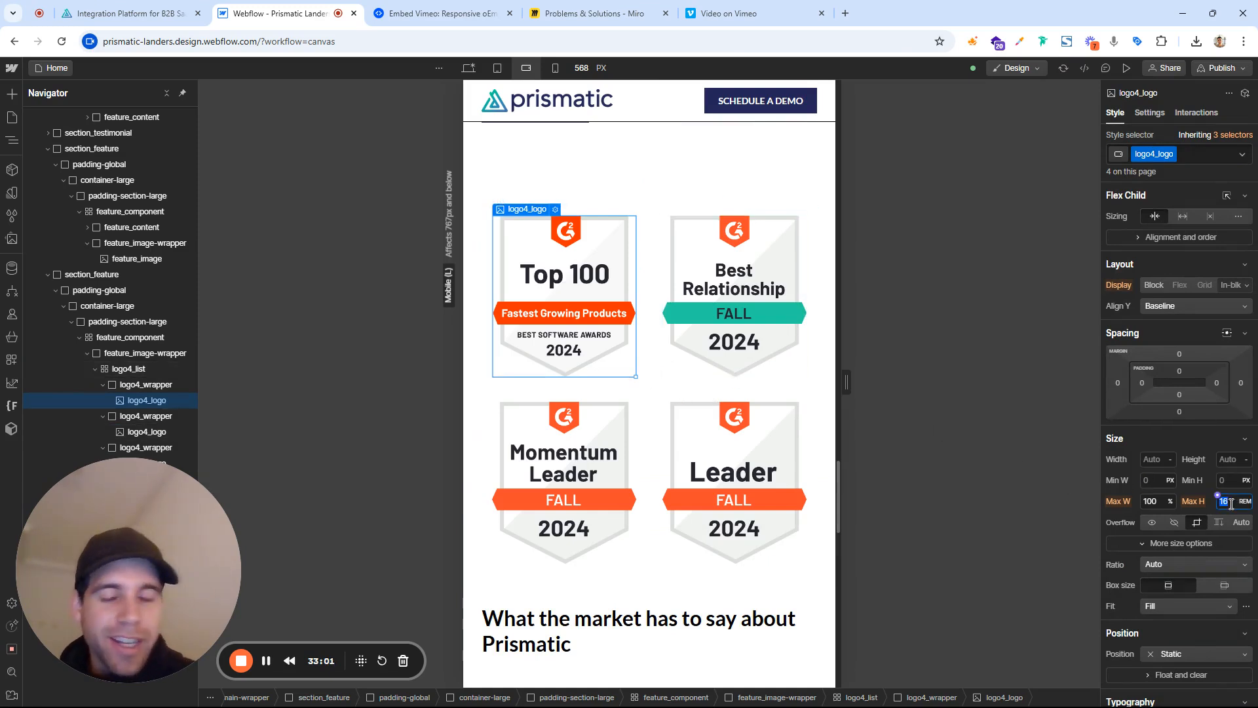
text(10)
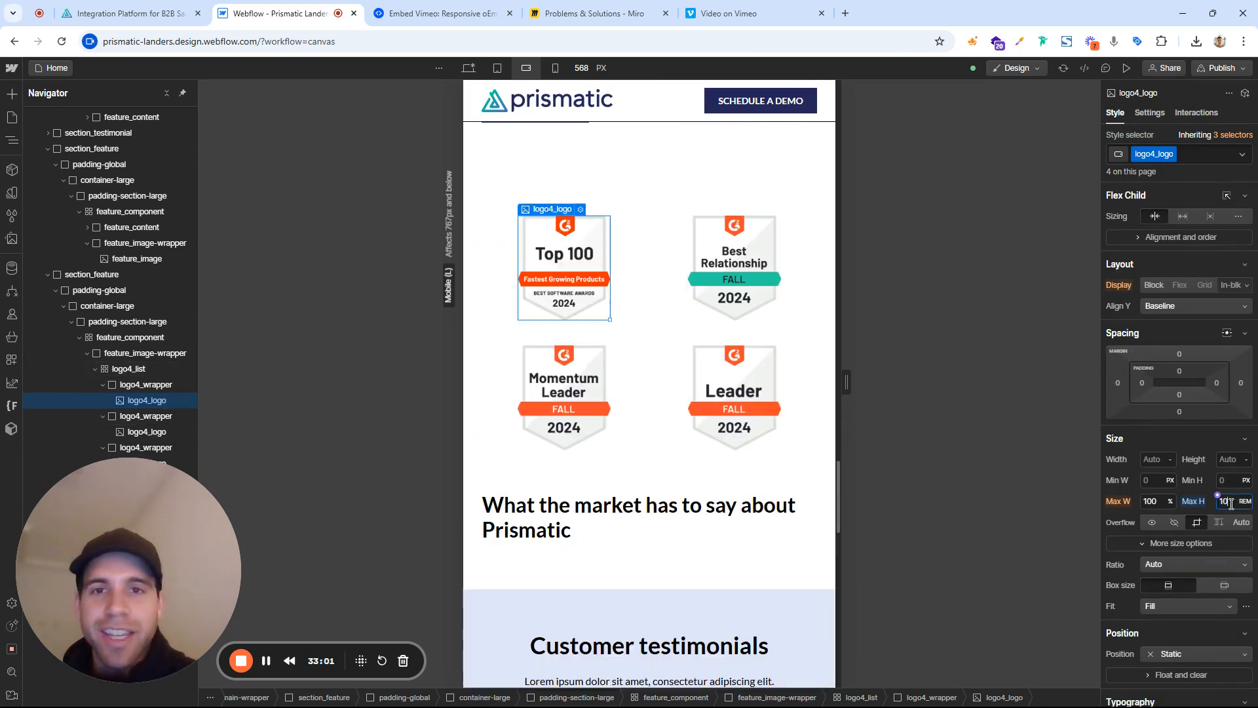
Set the logo4_wrapper badge tiles' padding to 0 rem on all four sides at the mobile landscape breakpoint
click(648, 341)
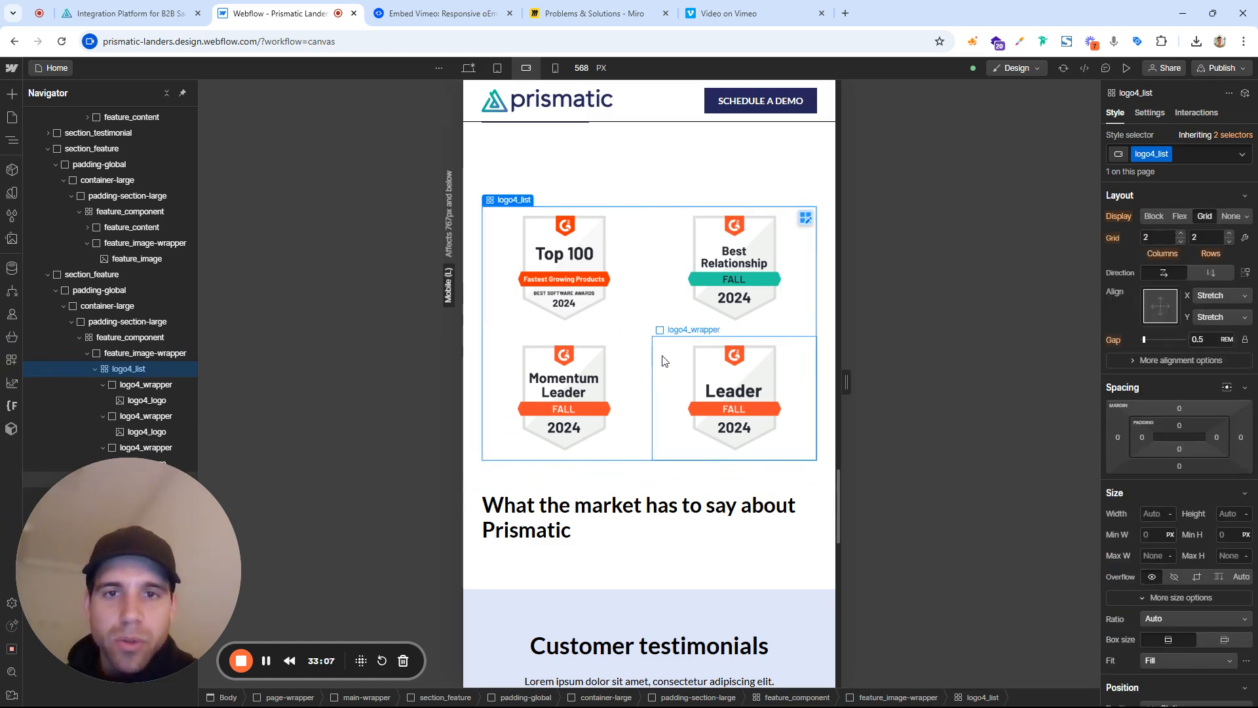
click(709, 371)
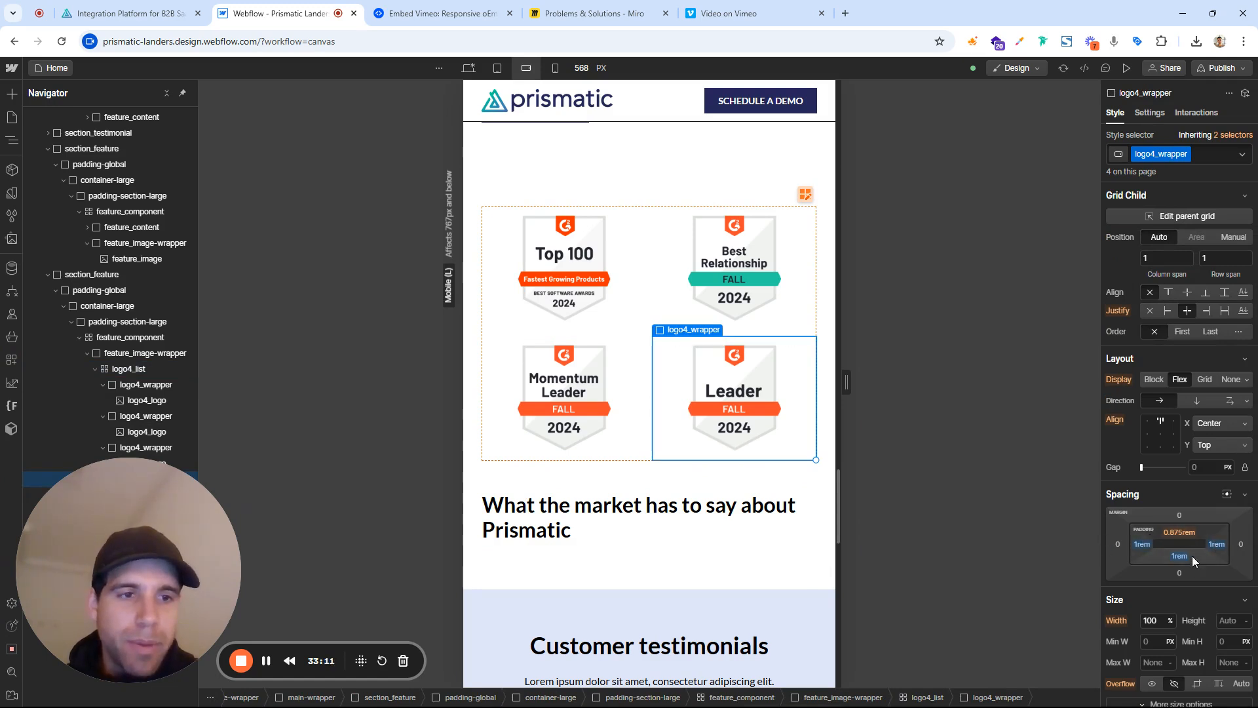
alt+click(1220, 544)
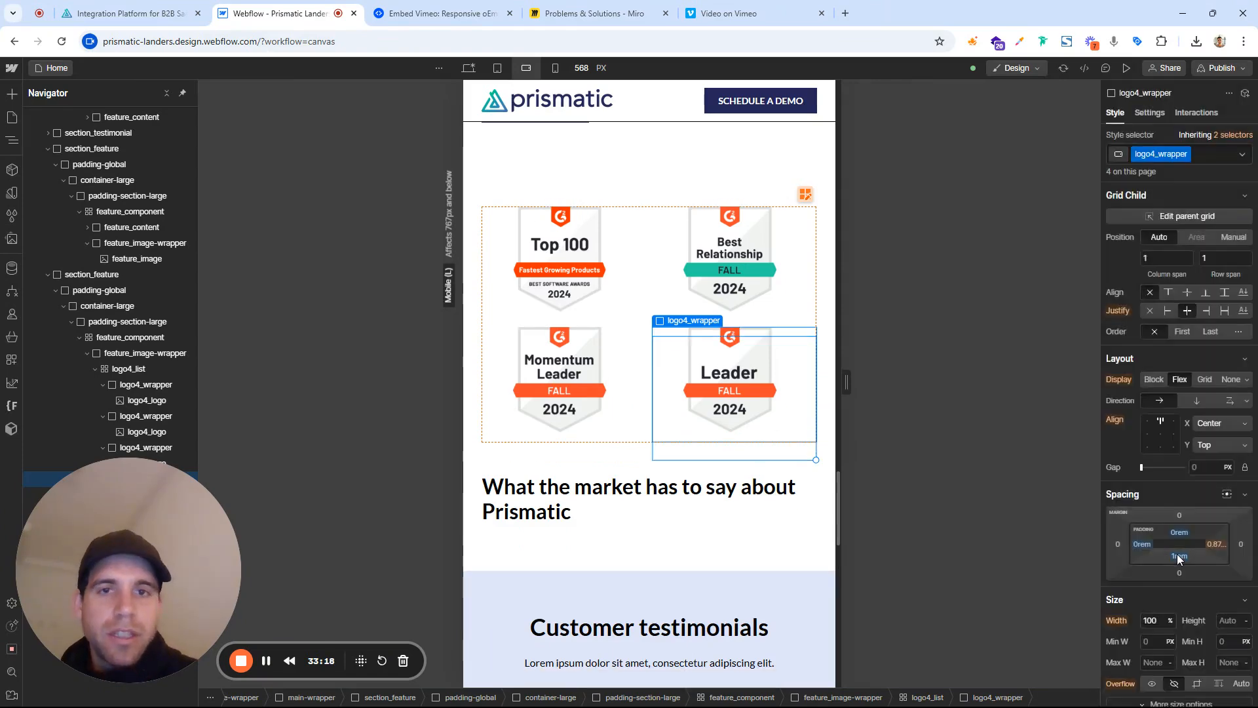
drag(1177, 555, 1178, 572)
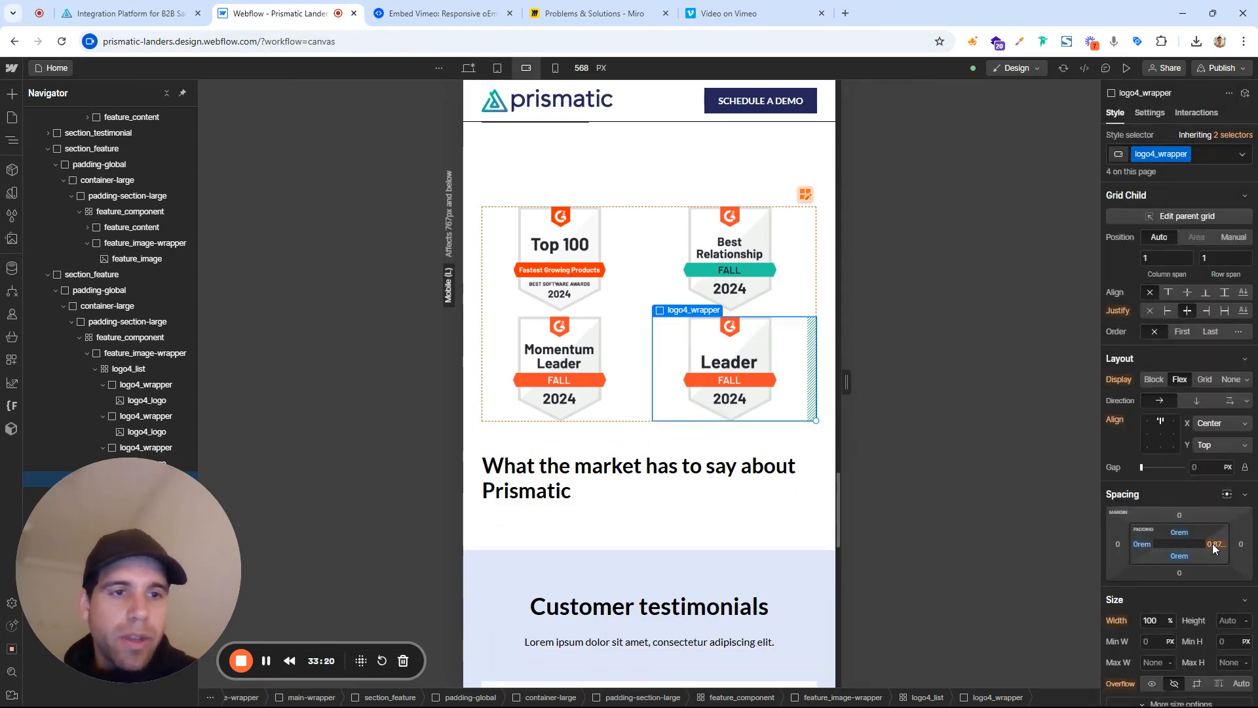
click(1214, 545)
text(0)
key(Return)
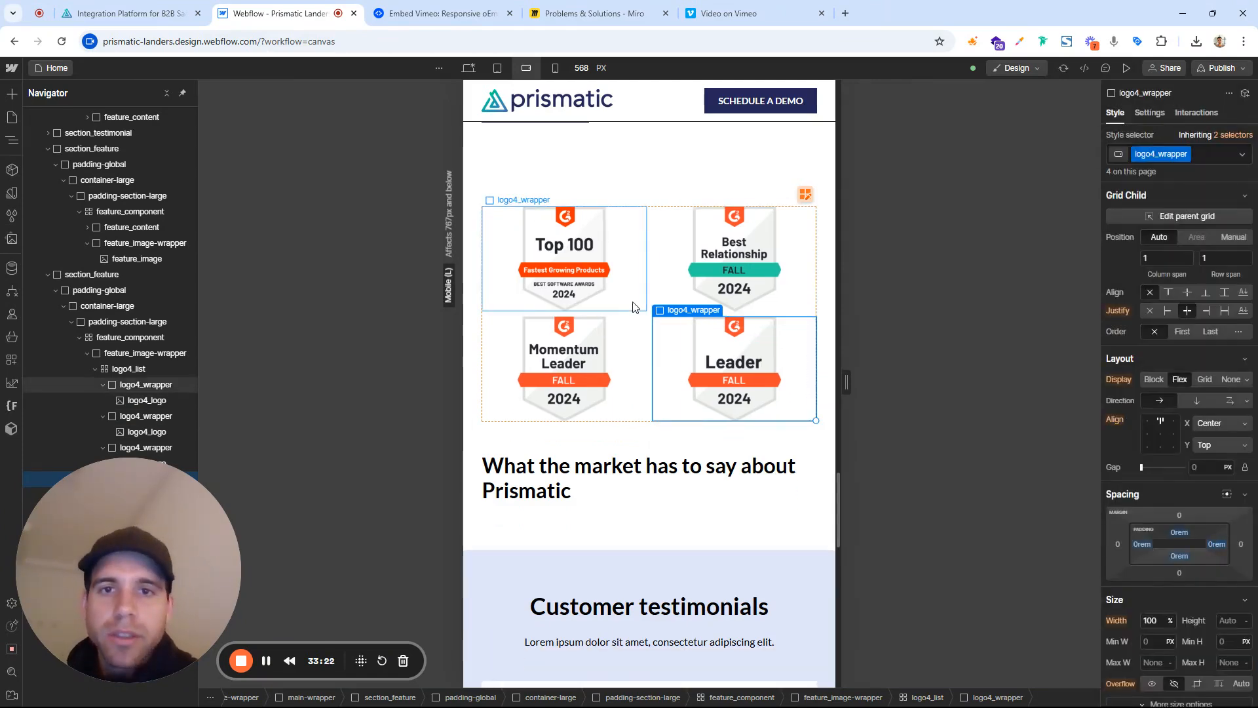
Check the badge section at the mobile portrait breakpoint, widening the preview to 360 px
click(636, 308)
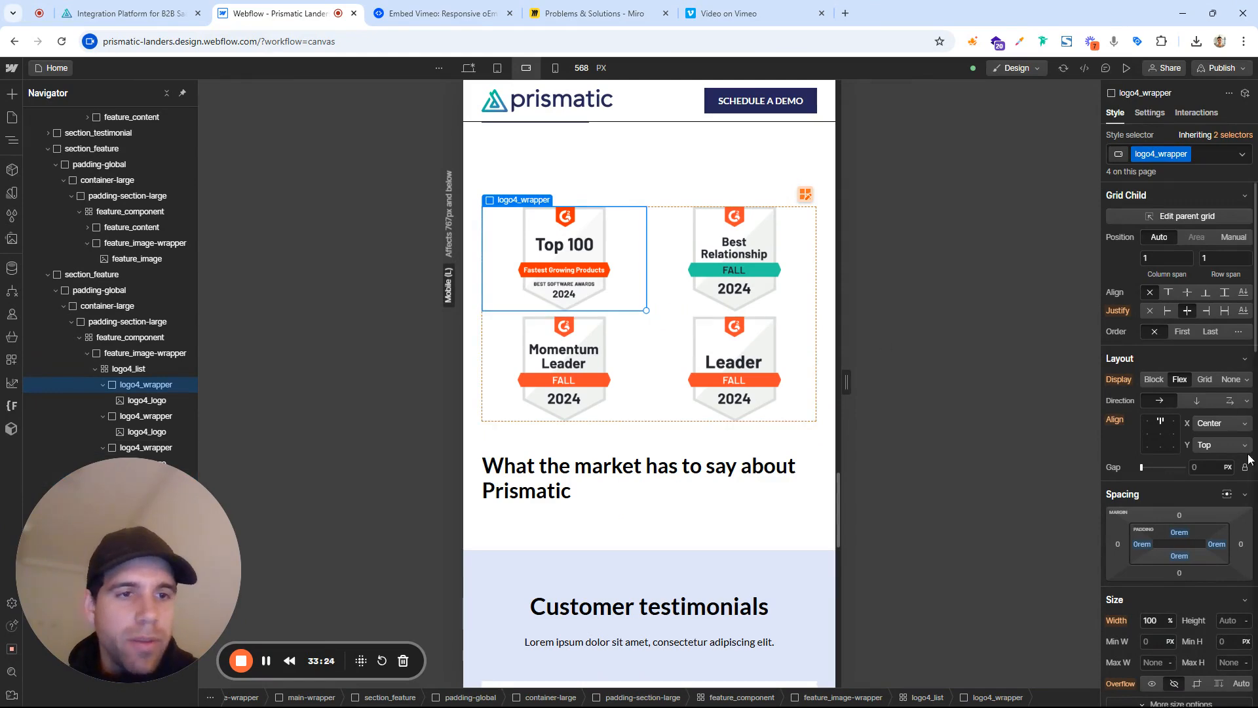
scroll(1206, 459, down, 6)
scroll(1205, 460, up, 6)
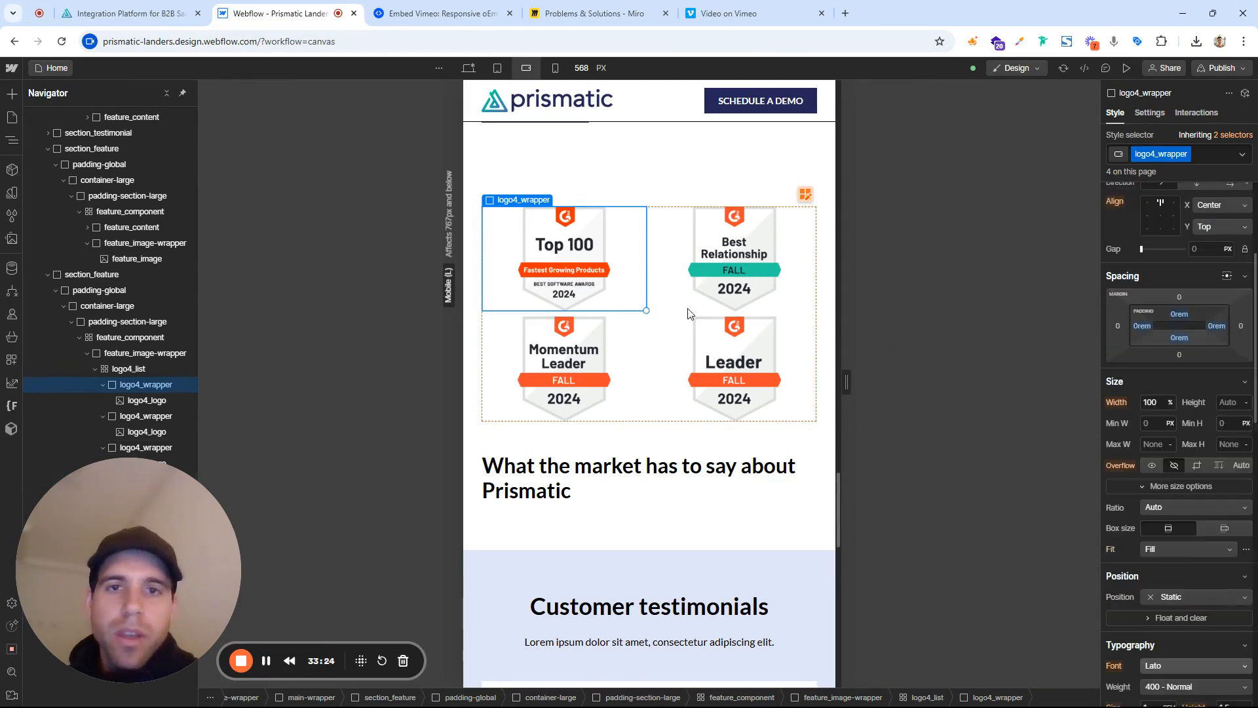
click(555, 69)
click(668, 432)
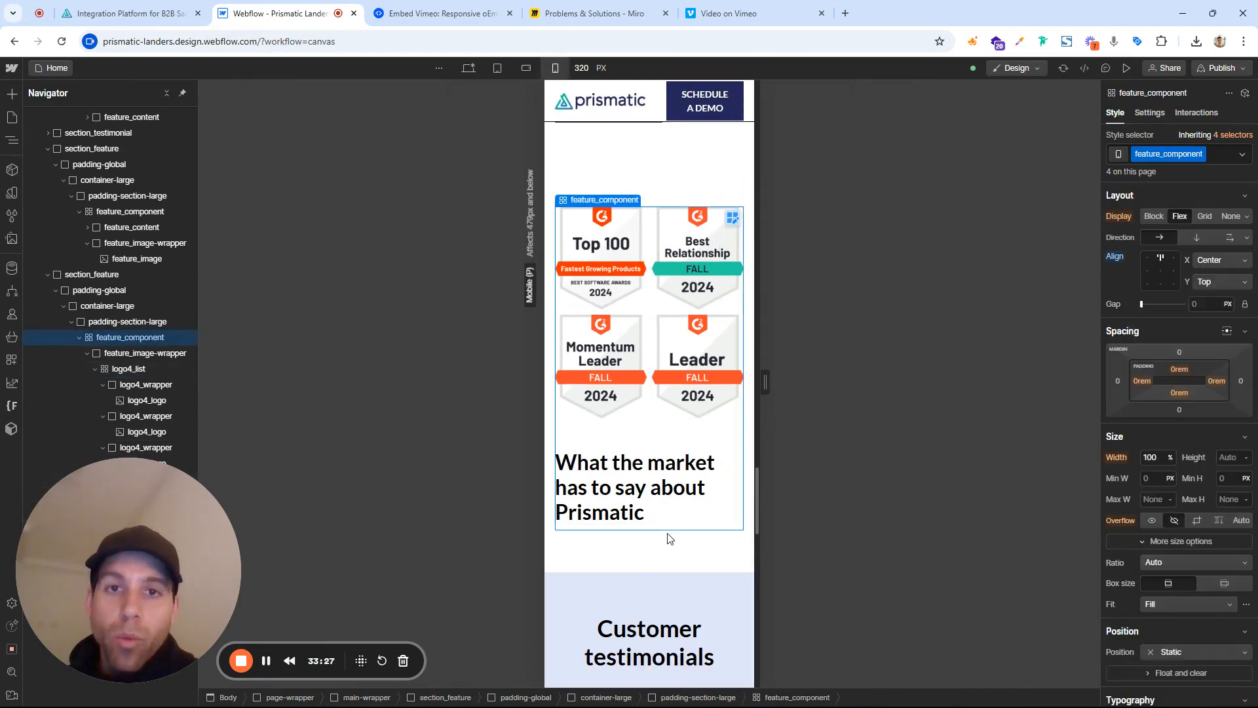
click(648, 172)
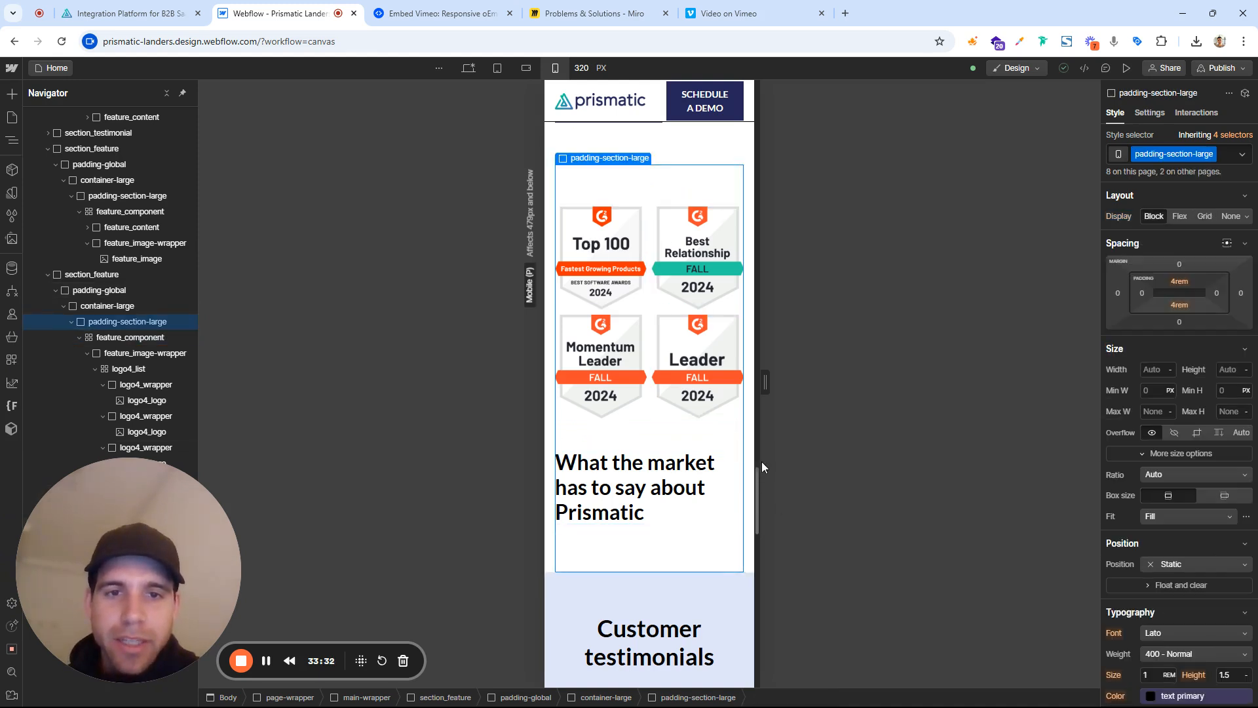
mouse_move(762, 461)
mouse_down()
mouse_move(738, 461)
mouse_move(774, 458)
mouse_up()
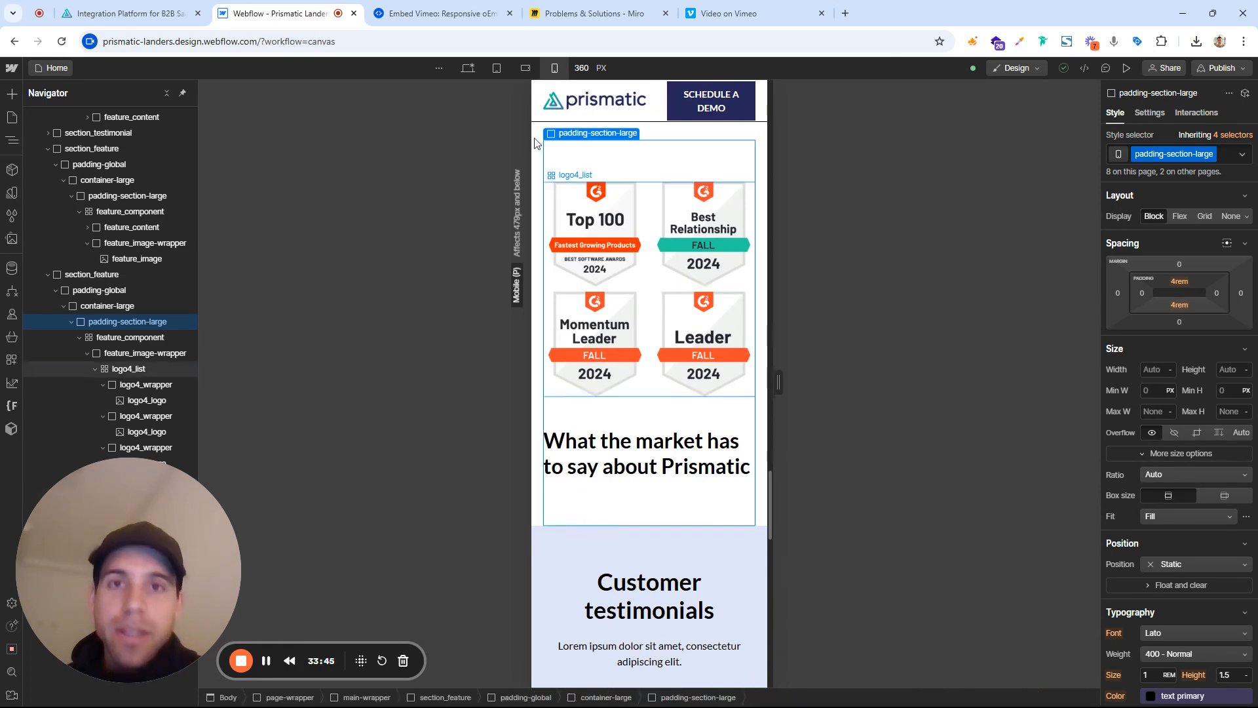
Return to the desktop breakpoint and review the badge, benefit and testimonial sections
click(469, 68)
click(473, 68)
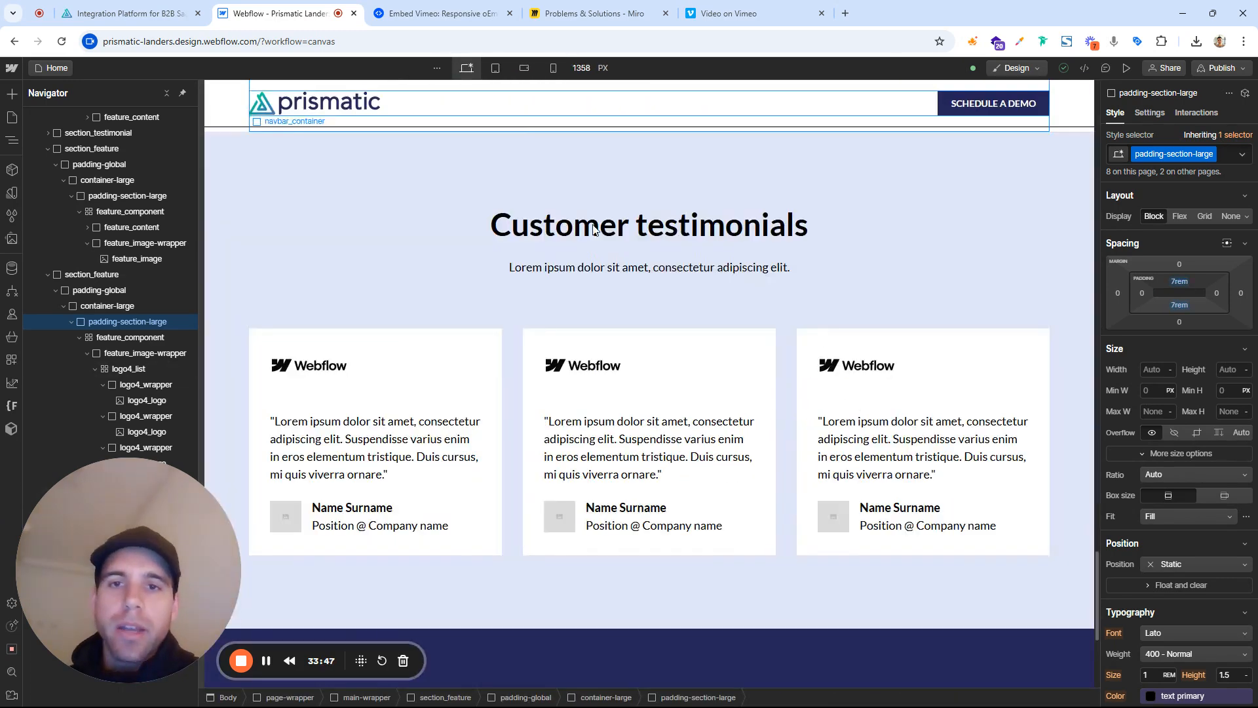
scroll(392, 359, down, 2)
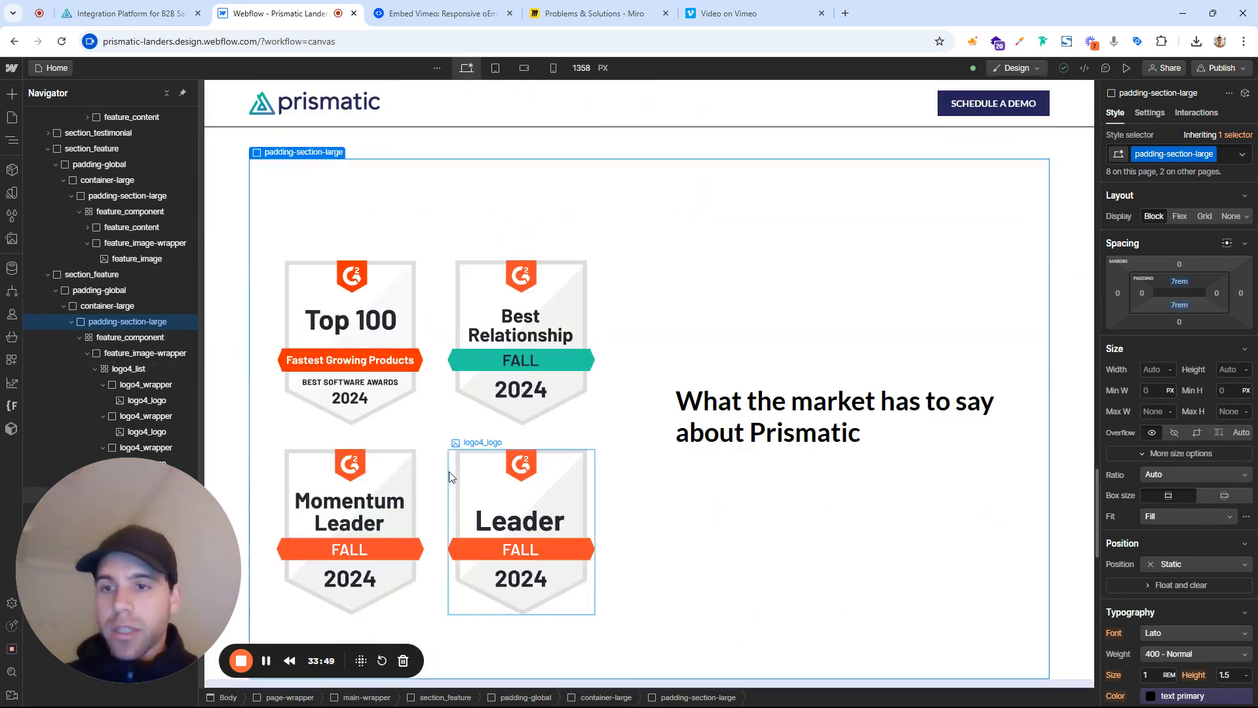
scroll(449, 470, up, 15)
scroll(552, 481, up, 5)
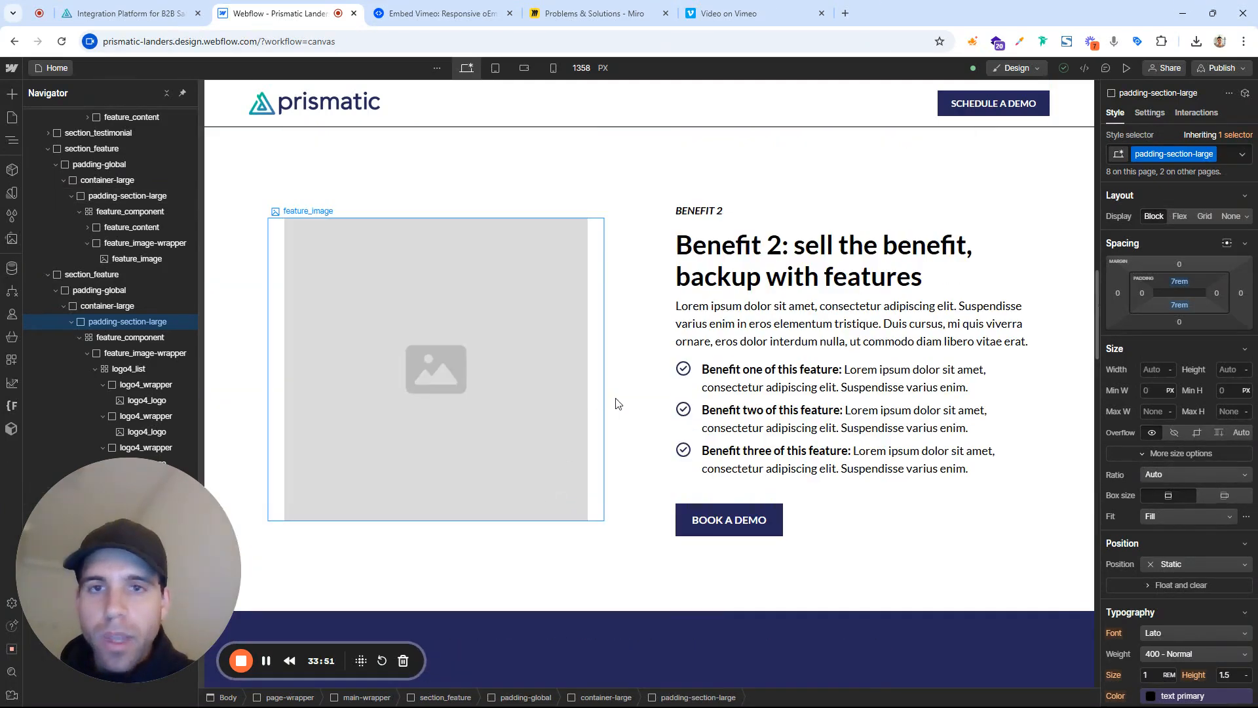
scroll(649, 354, down, 7)
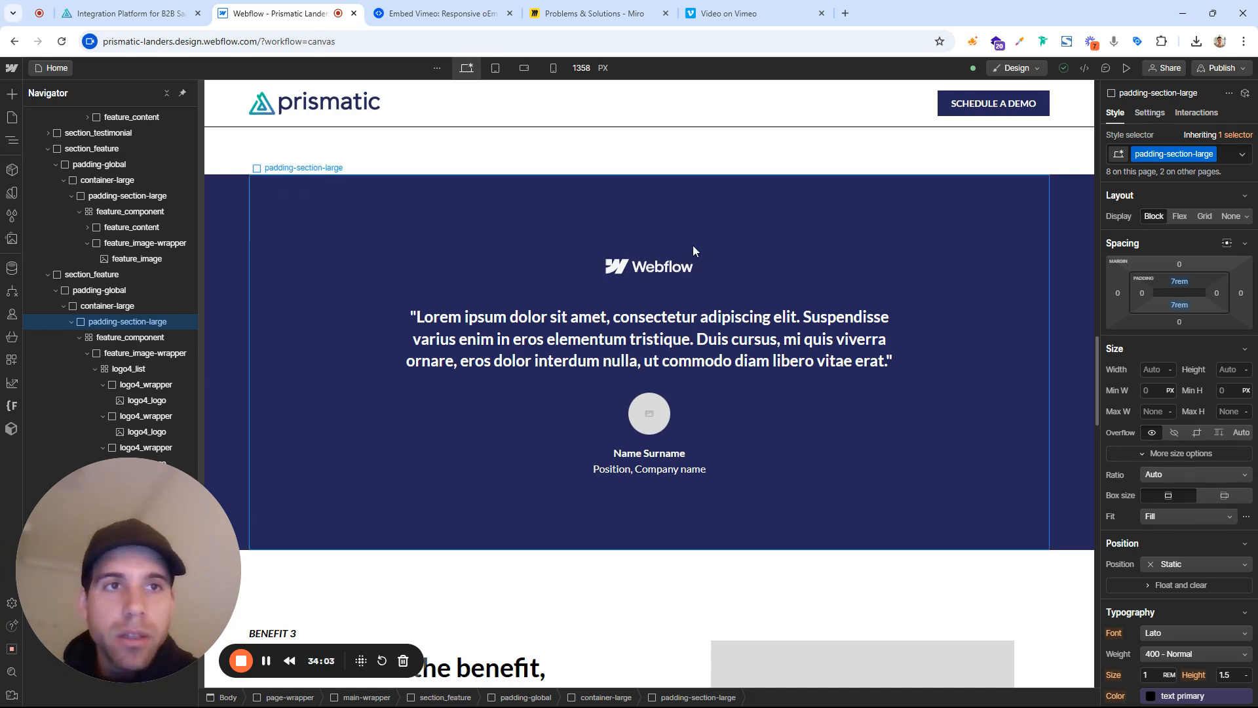
scroll(725, 269, down, 15)
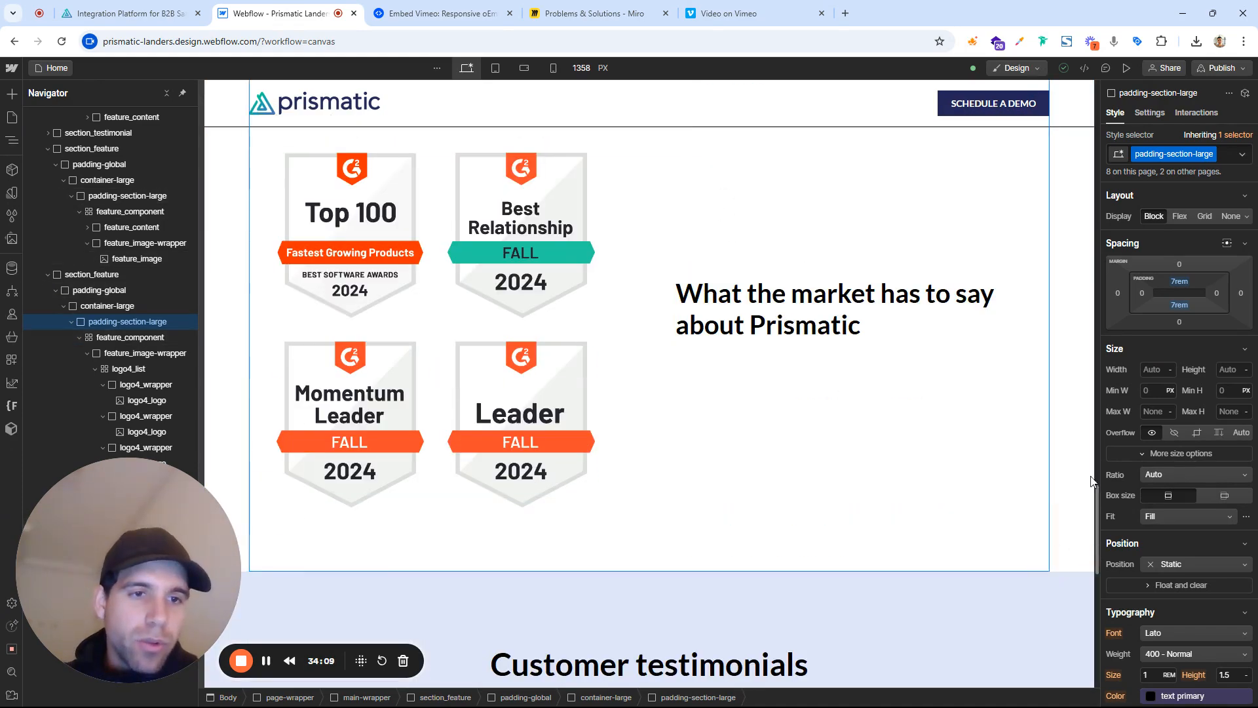
Publish the landing page to the prismatic-landers.webflow.io staging domain
scroll(1091, 482, up, 20)
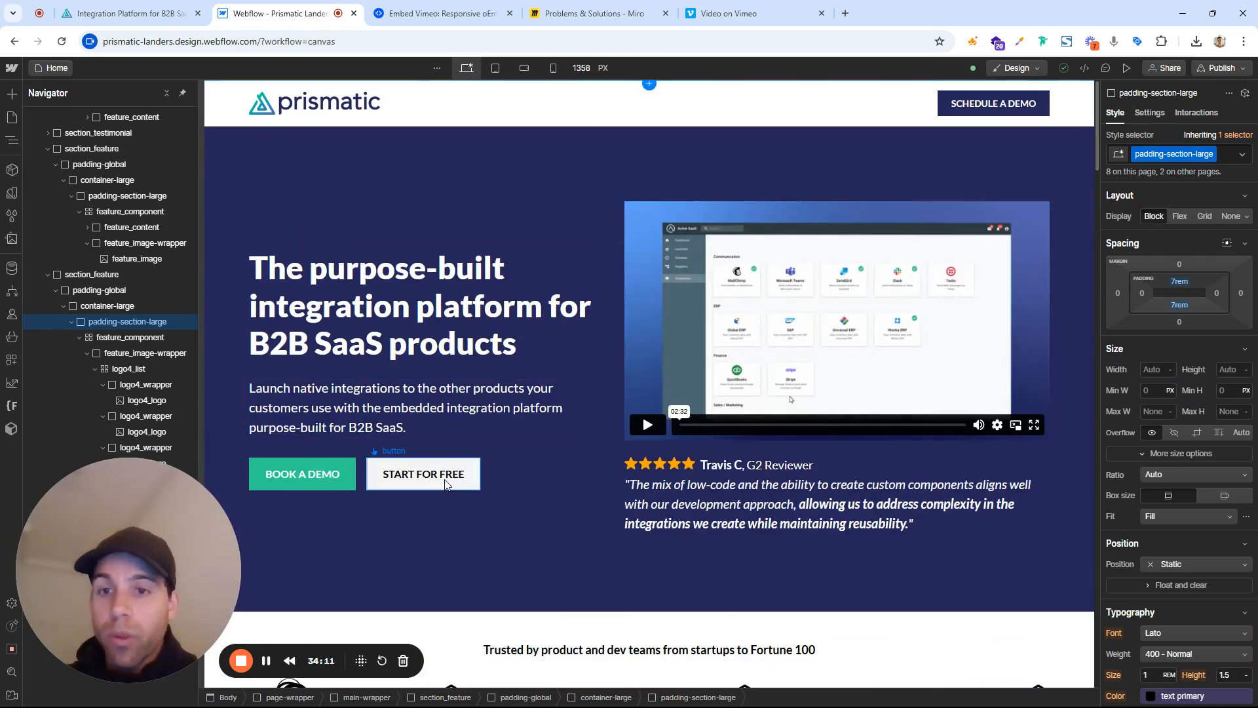
click(319, 466)
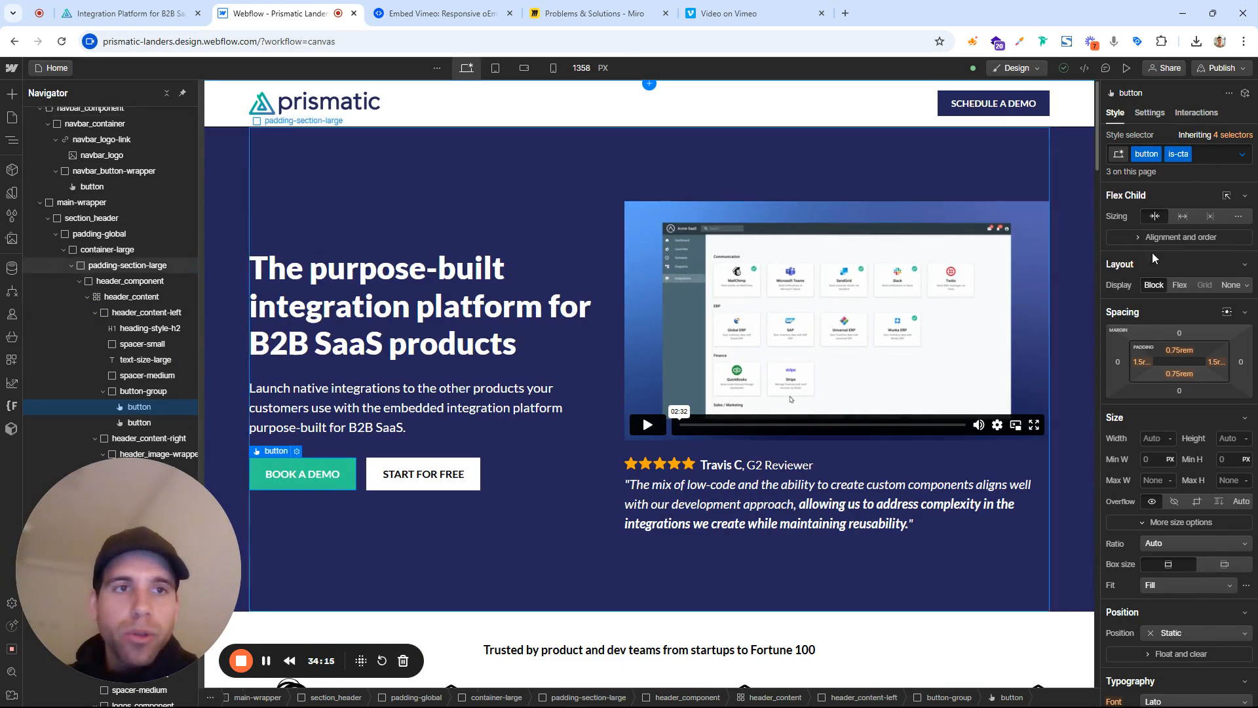
scroll(1175, 332, down, 3)
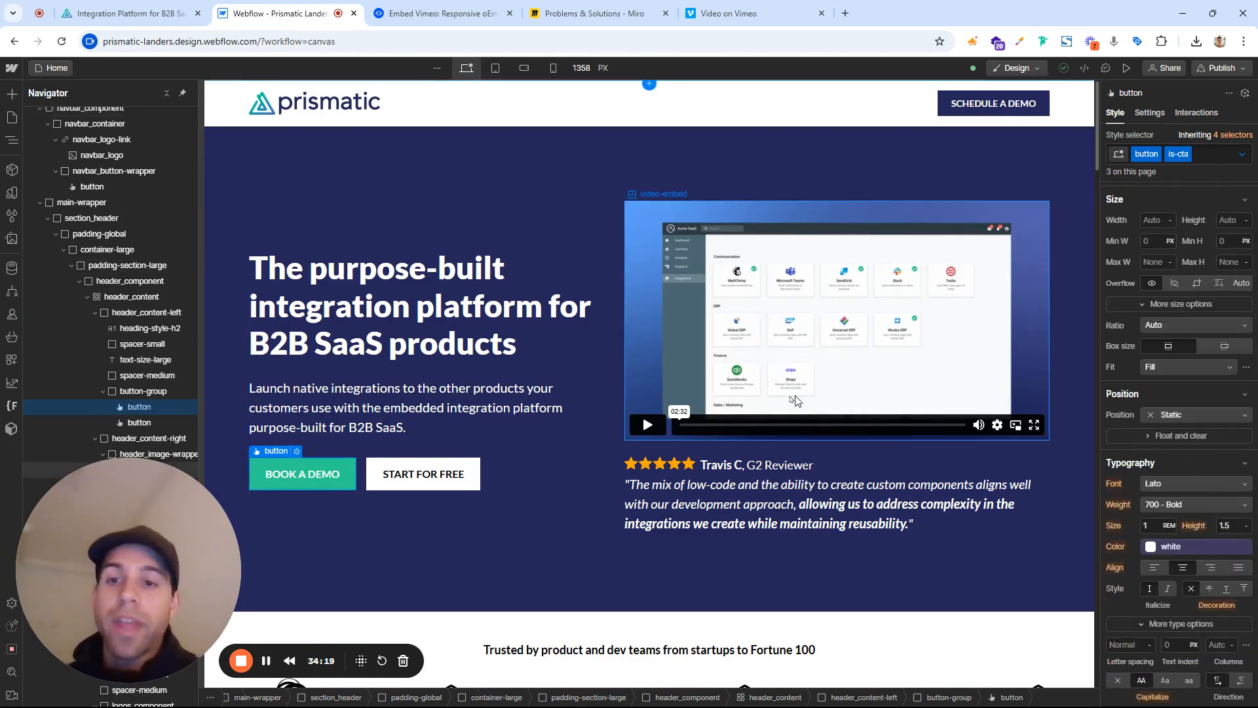
scroll(557, 259, down, 5)
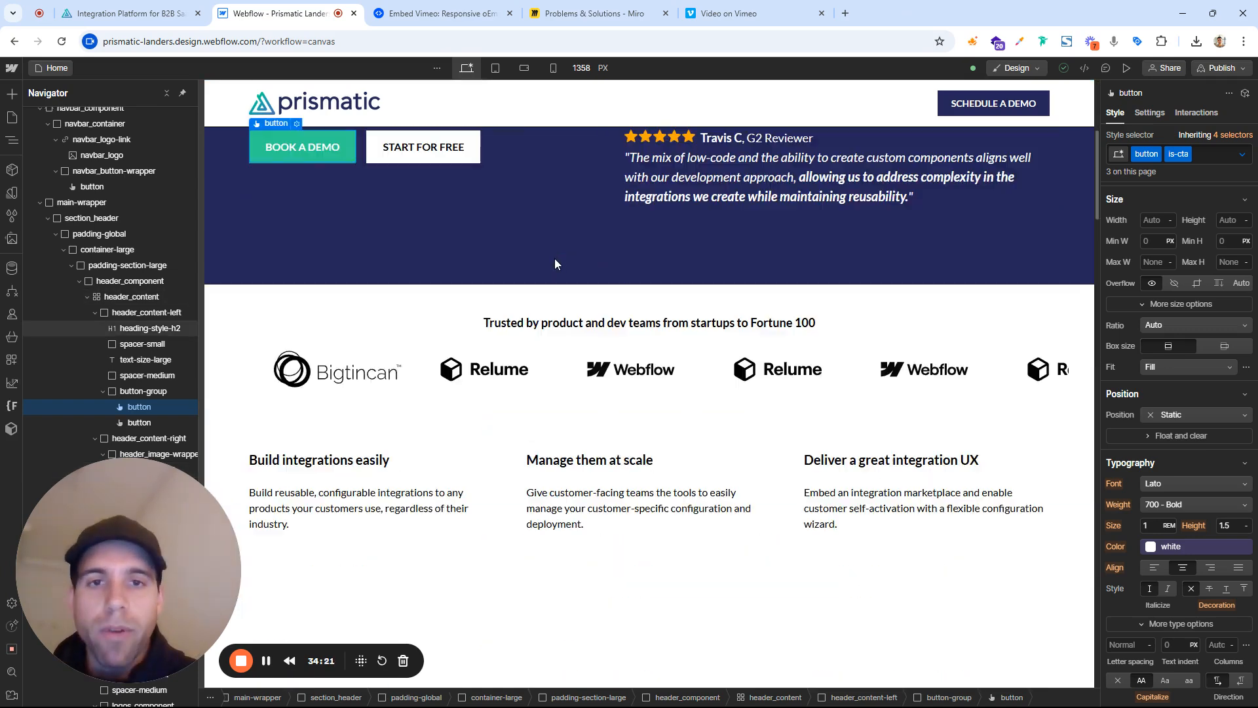
click(1220, 67)
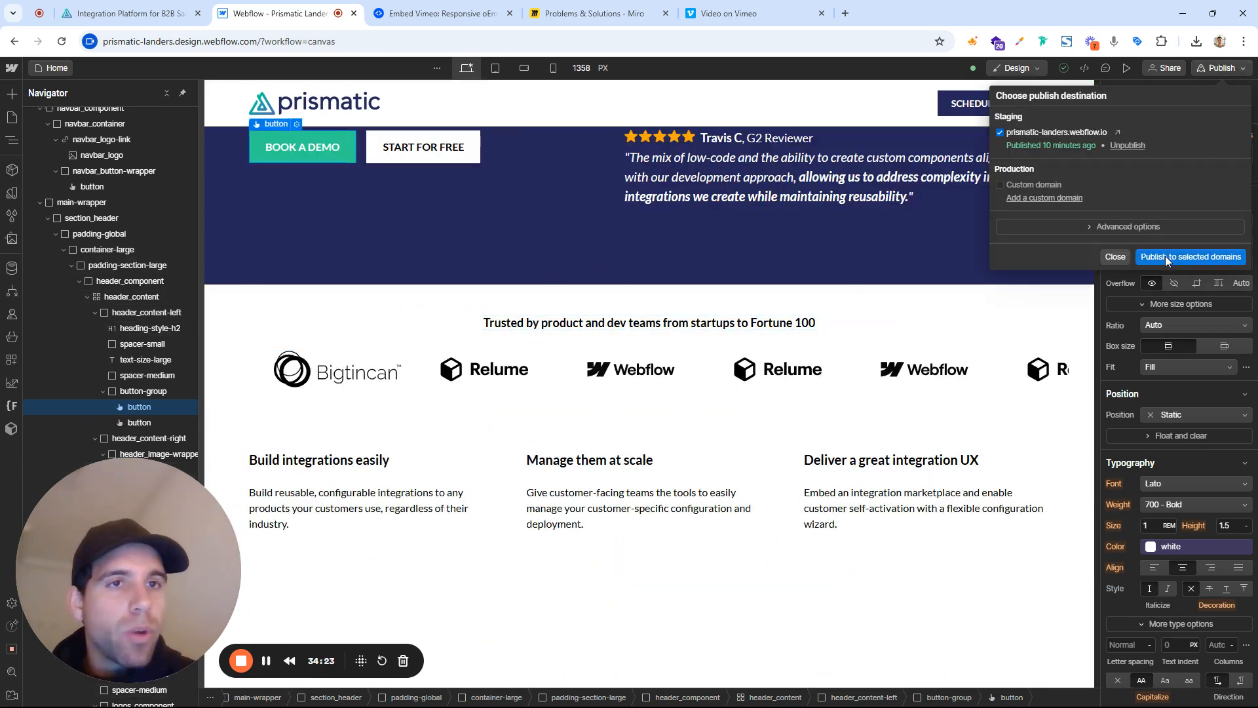
click(1166, 254)
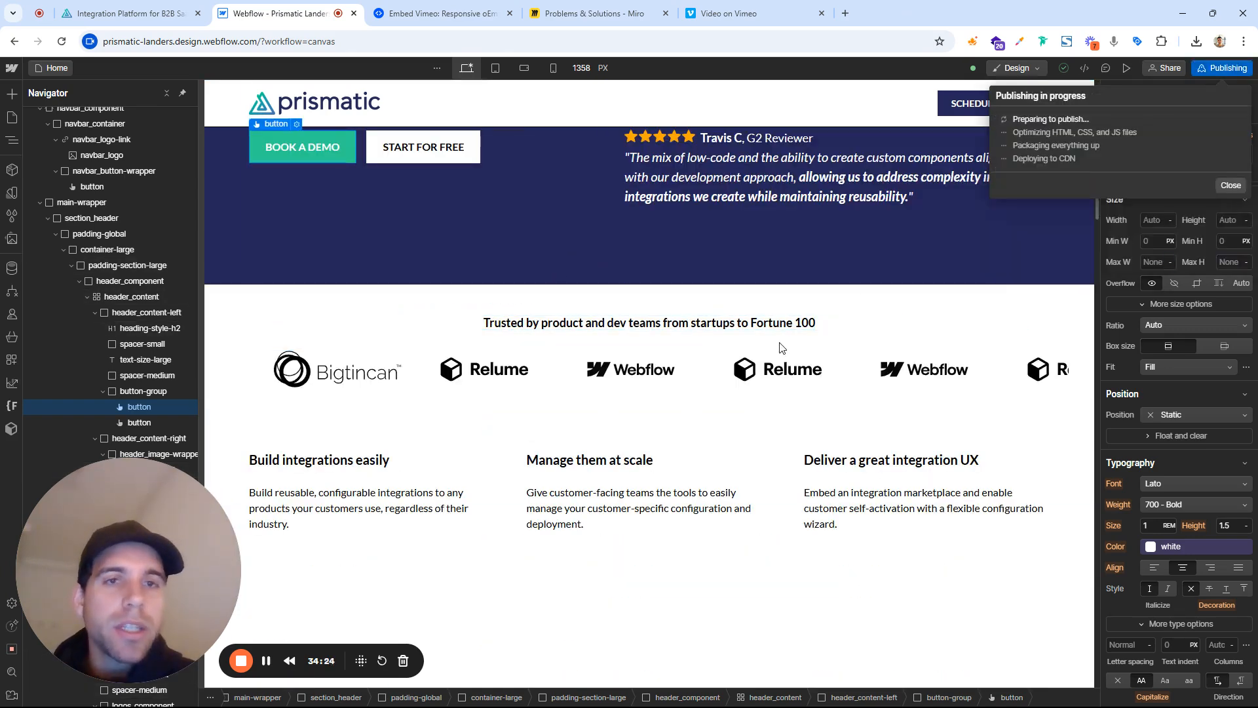
click(1231, 186)
Review the page from the hero through the logo strip, benefit and testimonial sections for remaining placeholder content
scroll(739, 397, up, 5)
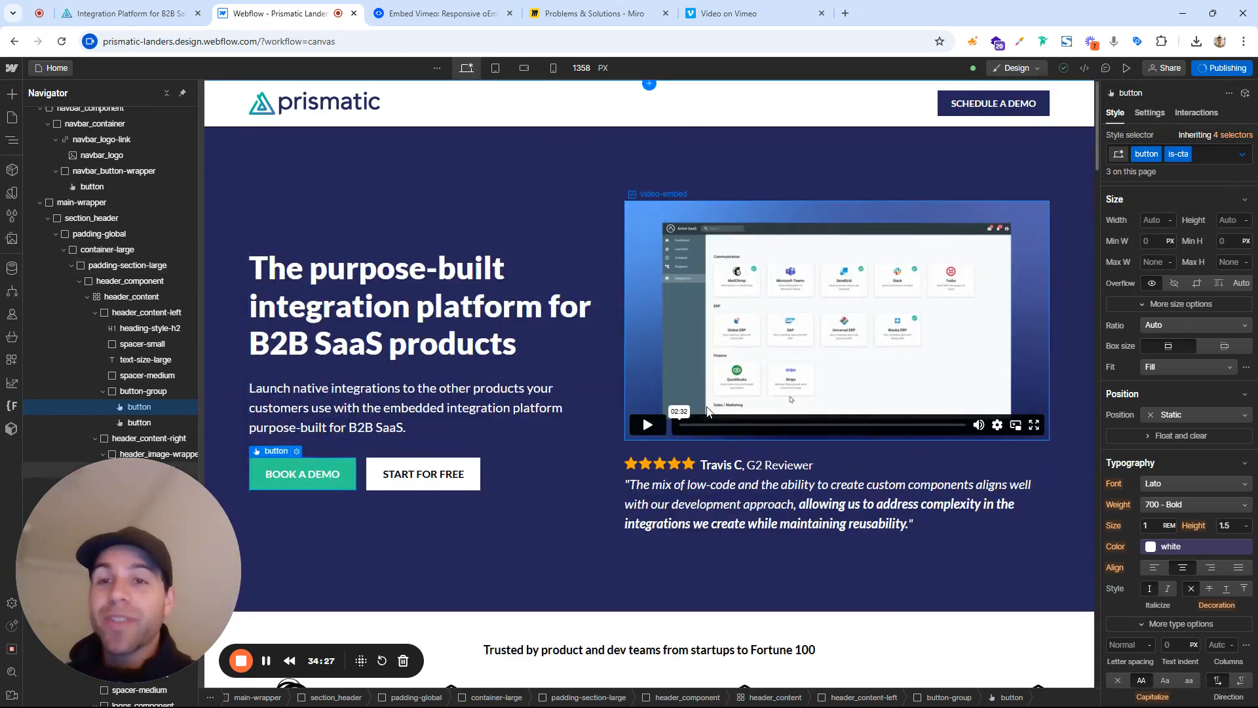
scroll(700, 420, down, 5)
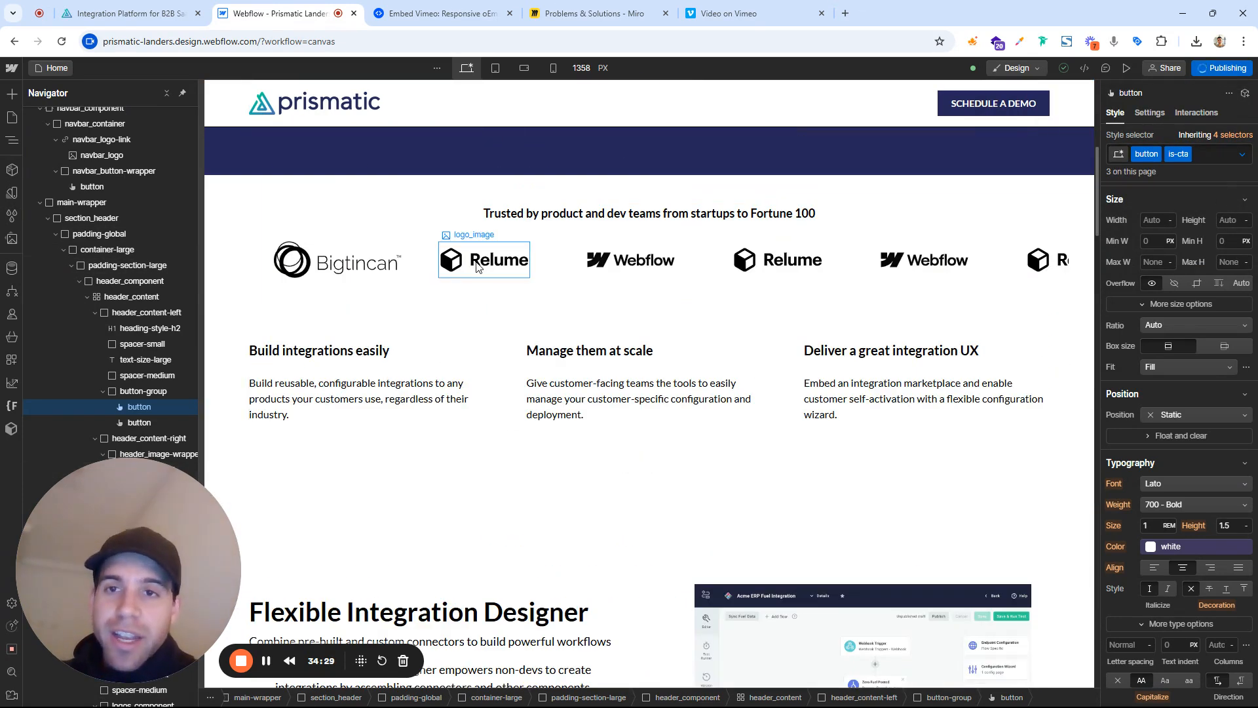
click(658, 258)
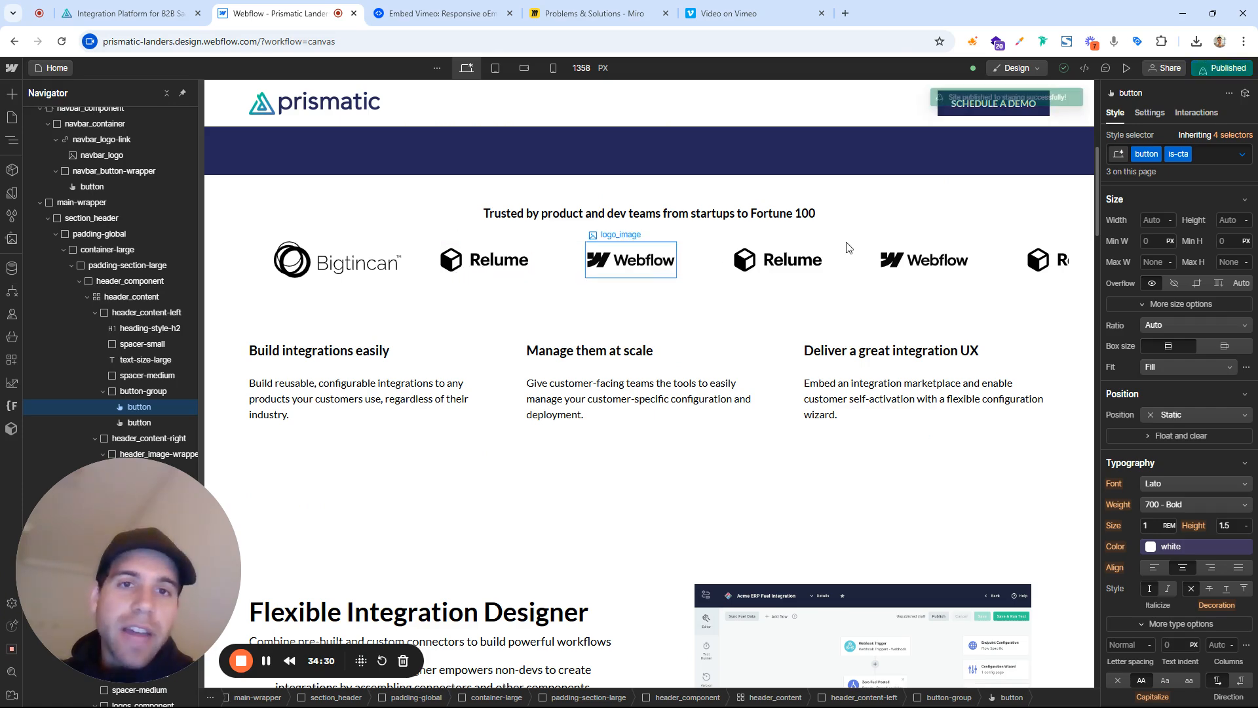
click(896, 265)
scroll(622, 306, down, 15)
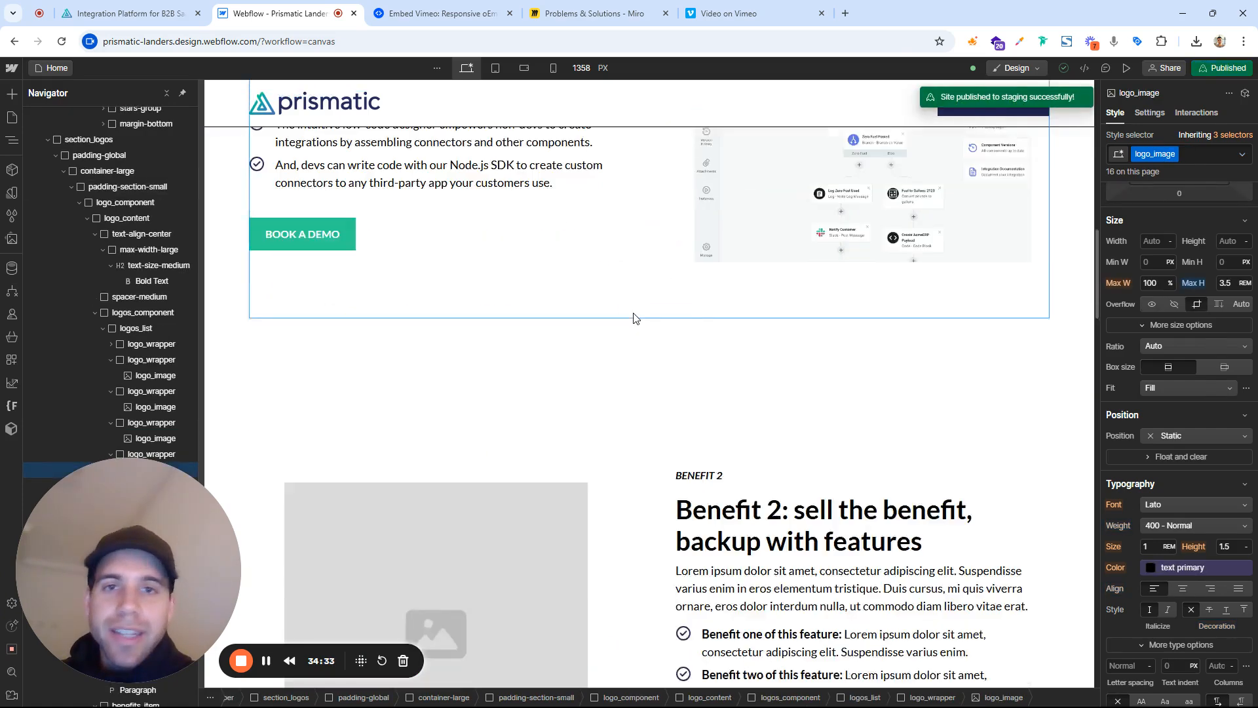
scroll(633, 313, up, 3)
scroll(504, 347, down, 3)
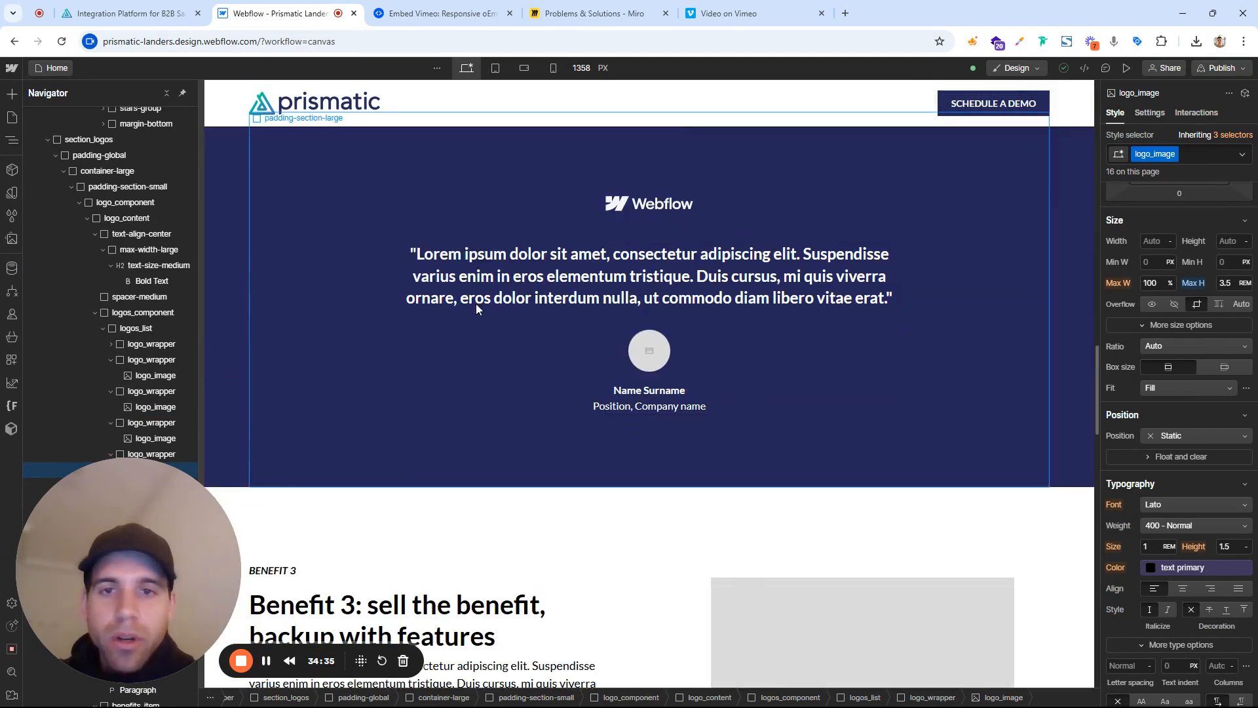
scroll(720, 308, down, 3)
scroll(721, 367, up, 7)
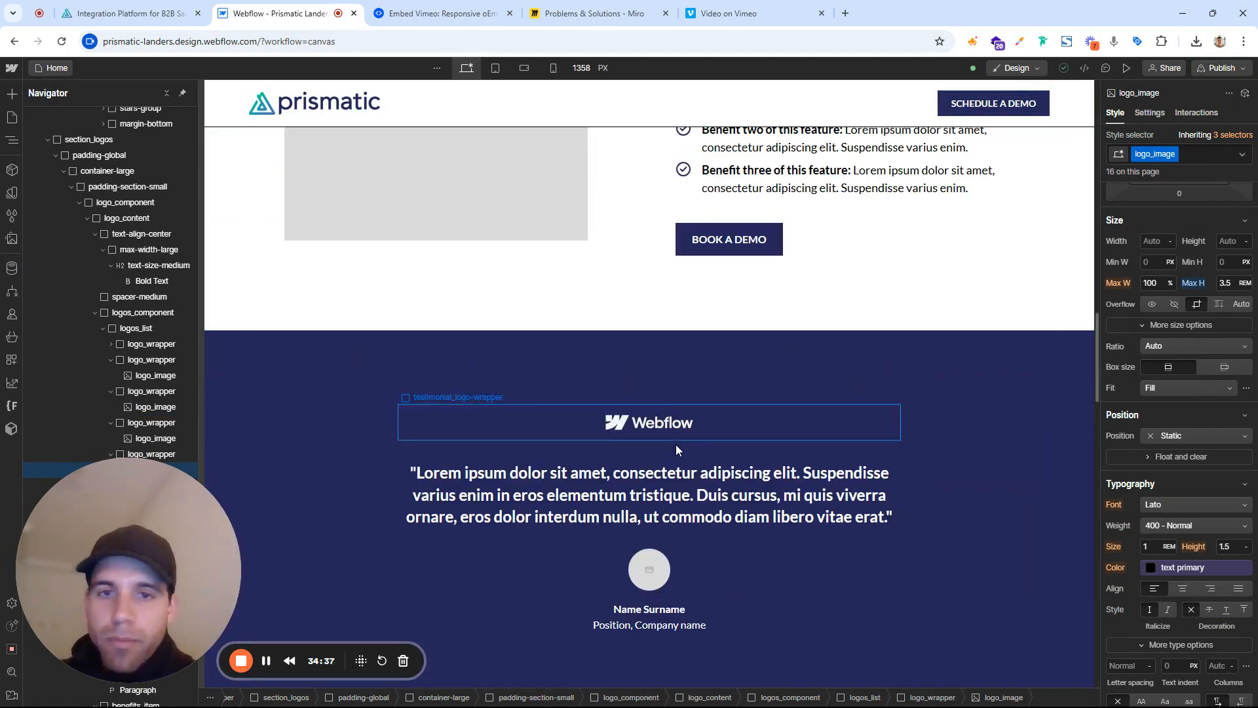
scroll(675, 444, down, 5)
scroll(677, 446, down, 20)
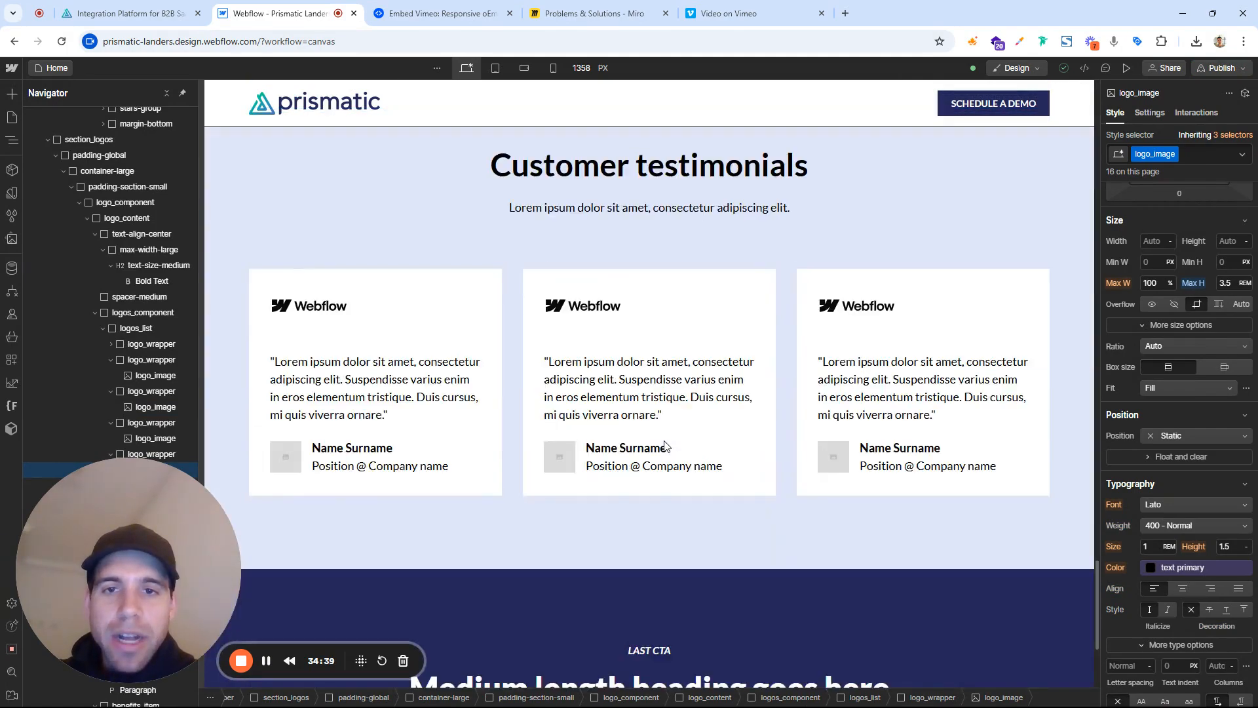
scroll(784, 437, up, 15)
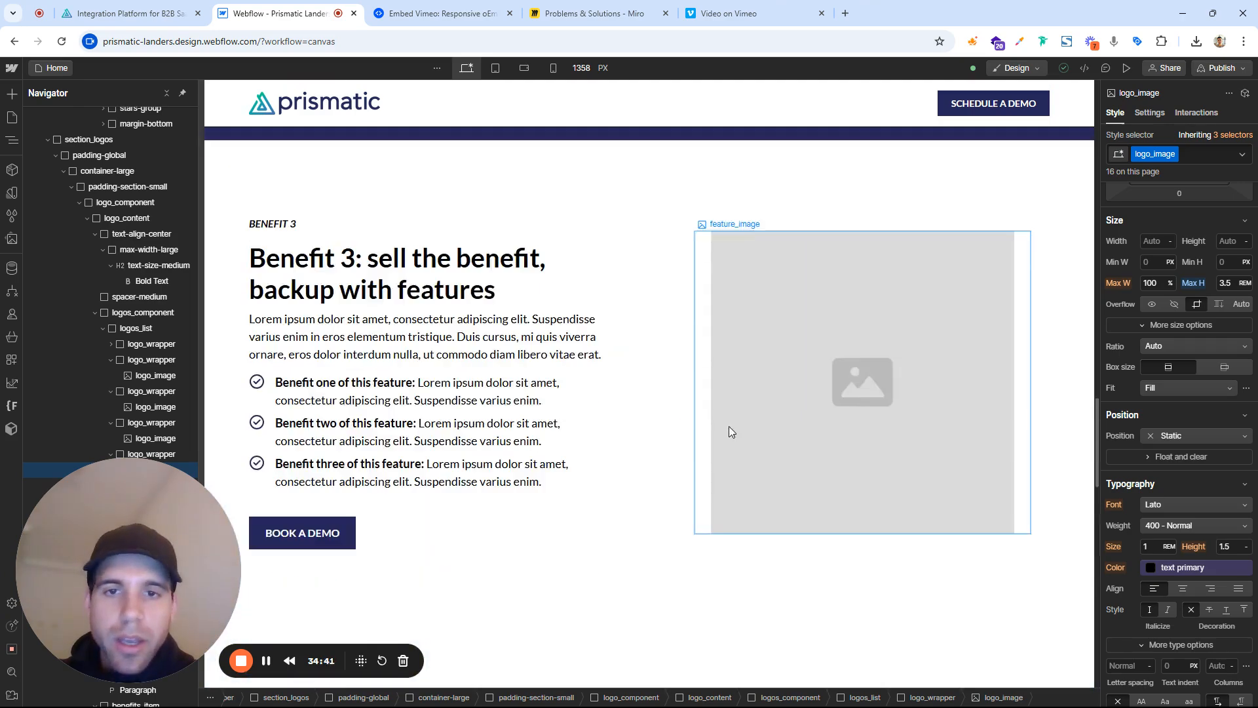
scroll(771, 349, up, 5)
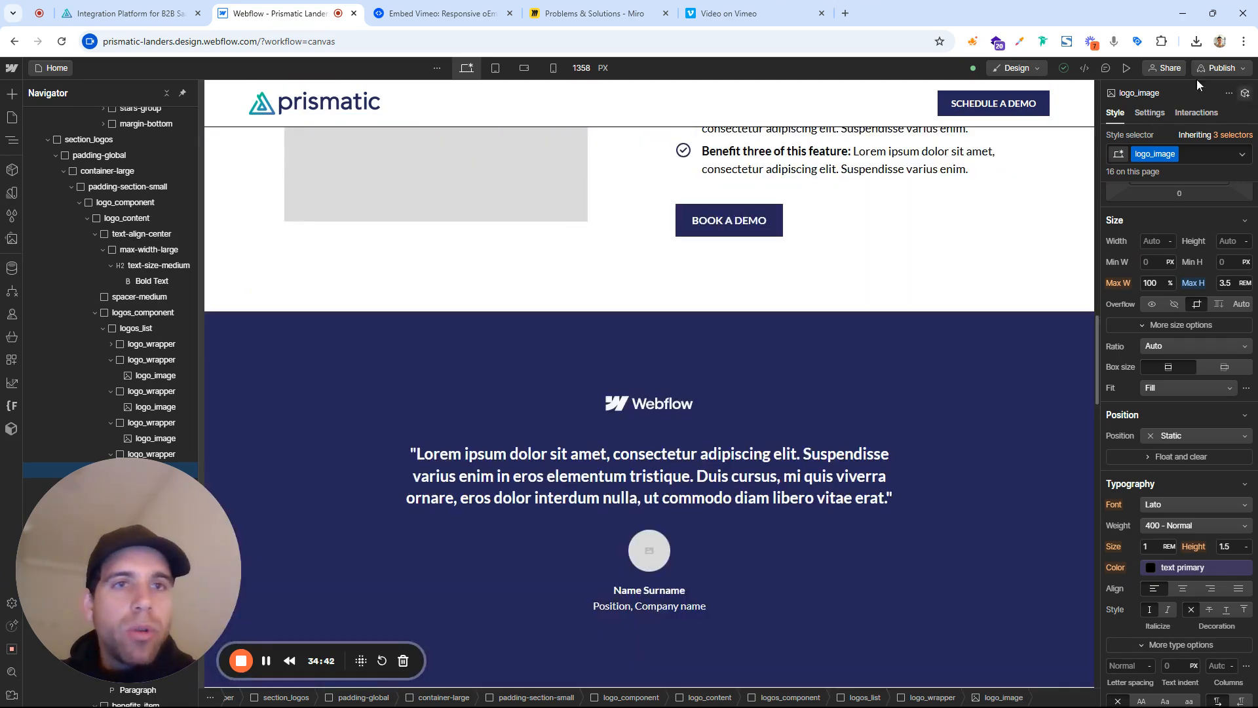
scroll(771, 349, up, 15)
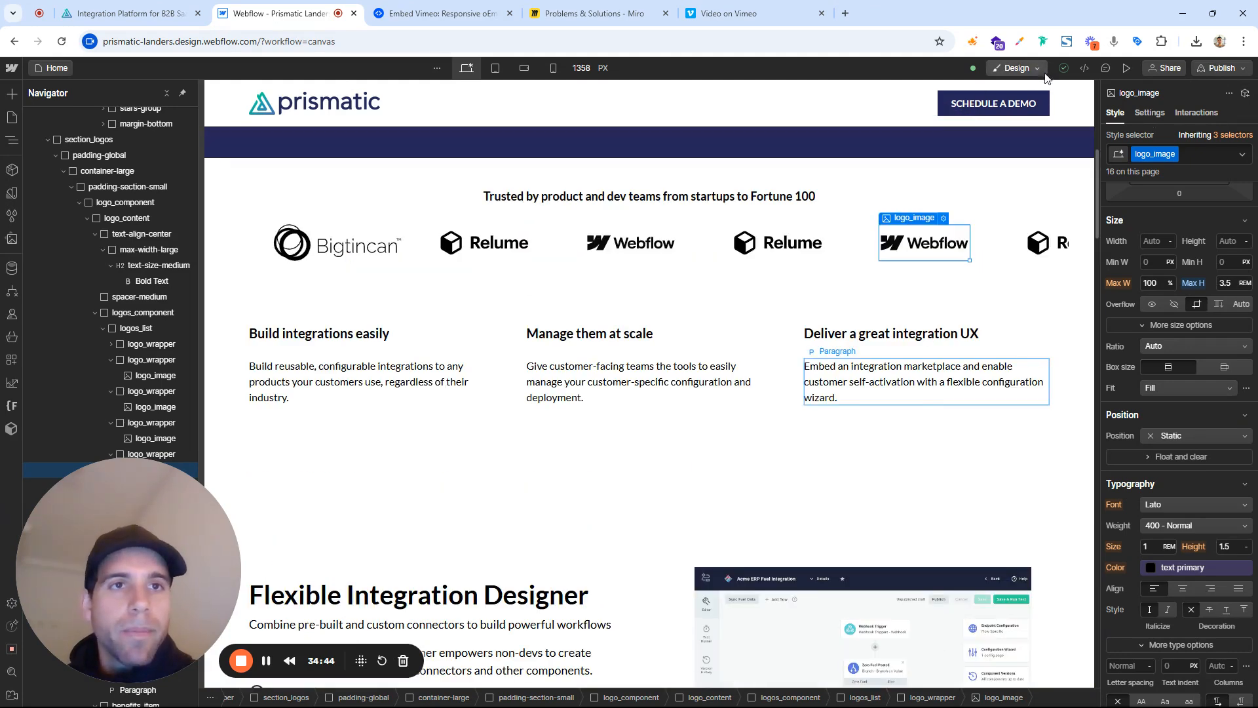
Open the published staging site and review its hero, scrolling logo strip and Flexible Integration Designer section
click(1039, 68)
click(1028, 65)
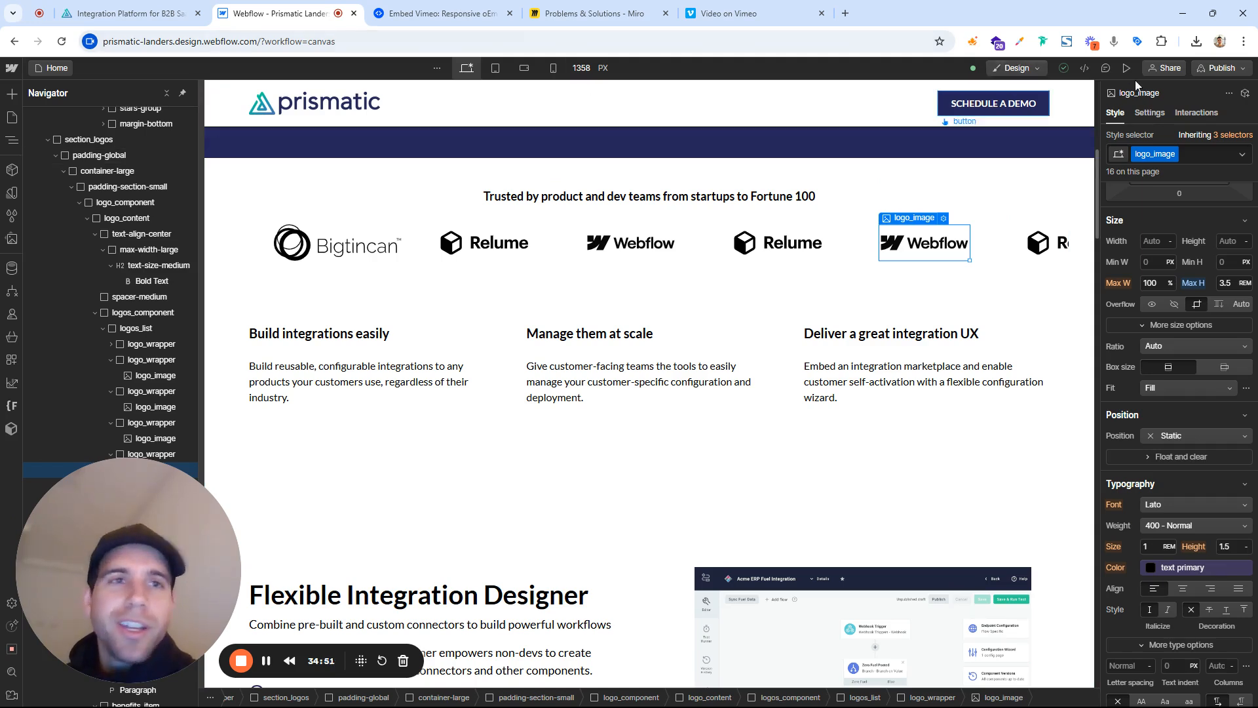
click(1220, 69)
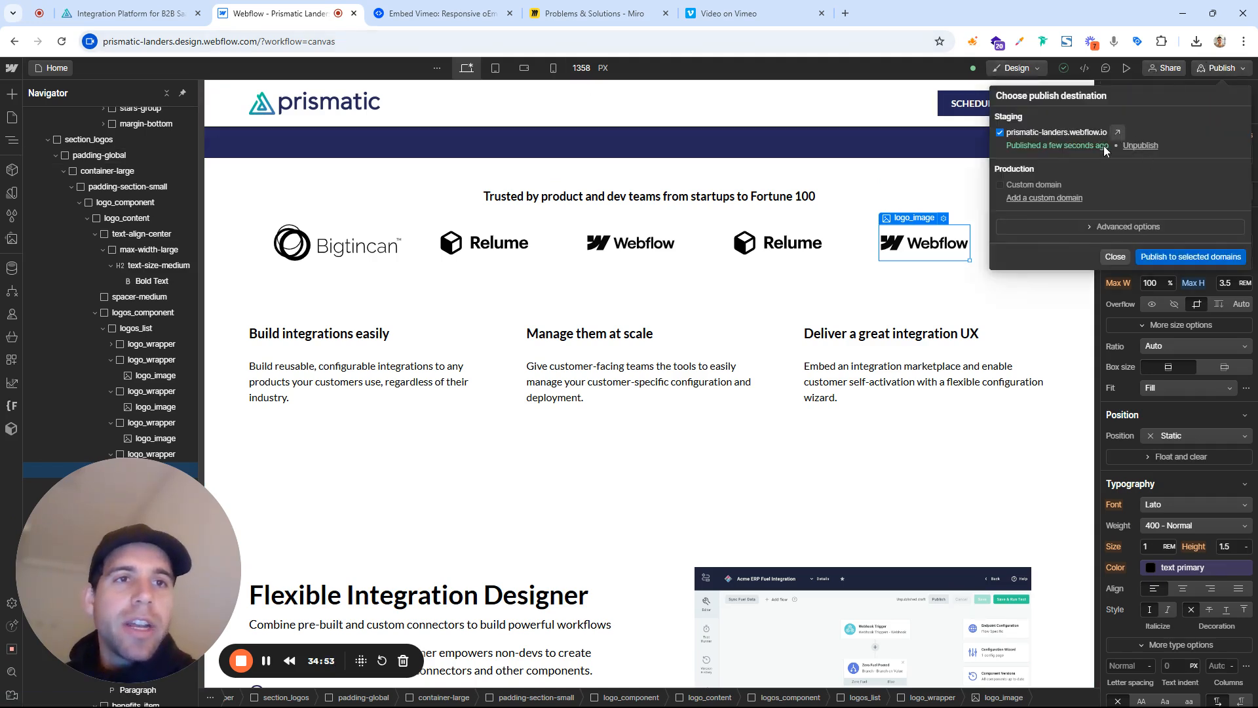
click(1118, 132)
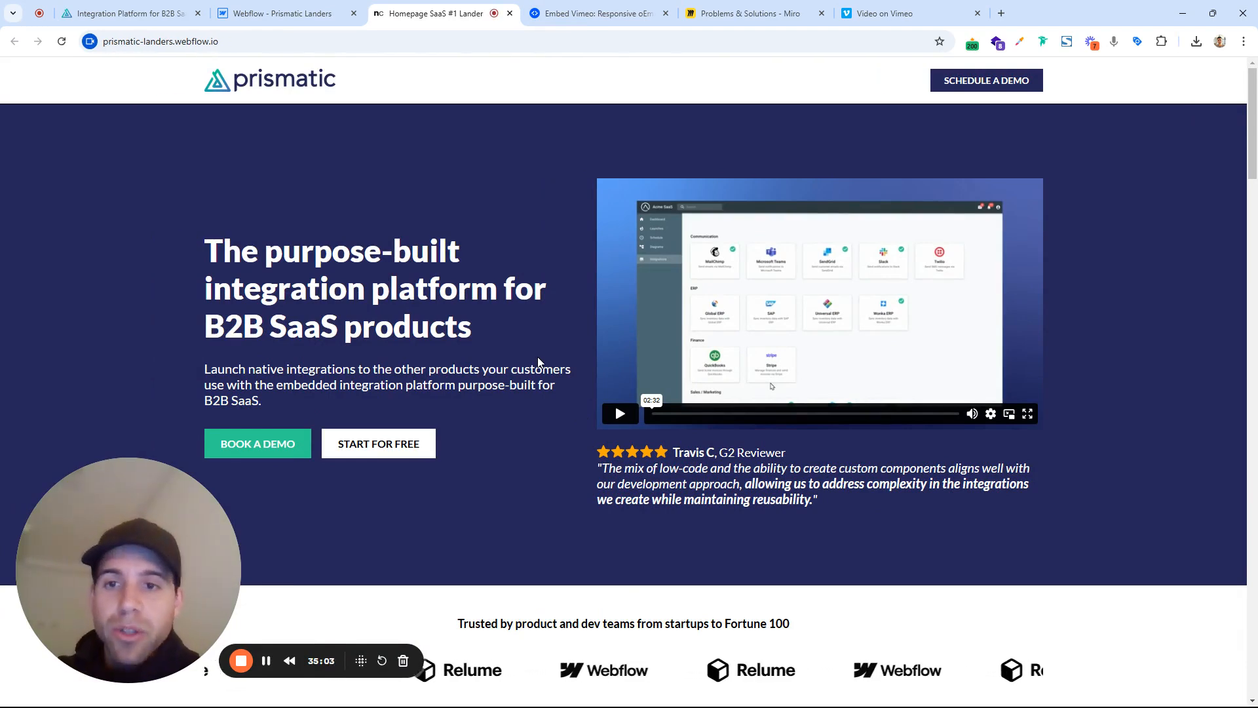
scroll(583, 361, down, 3)
scroll(572, 373, up, 3)
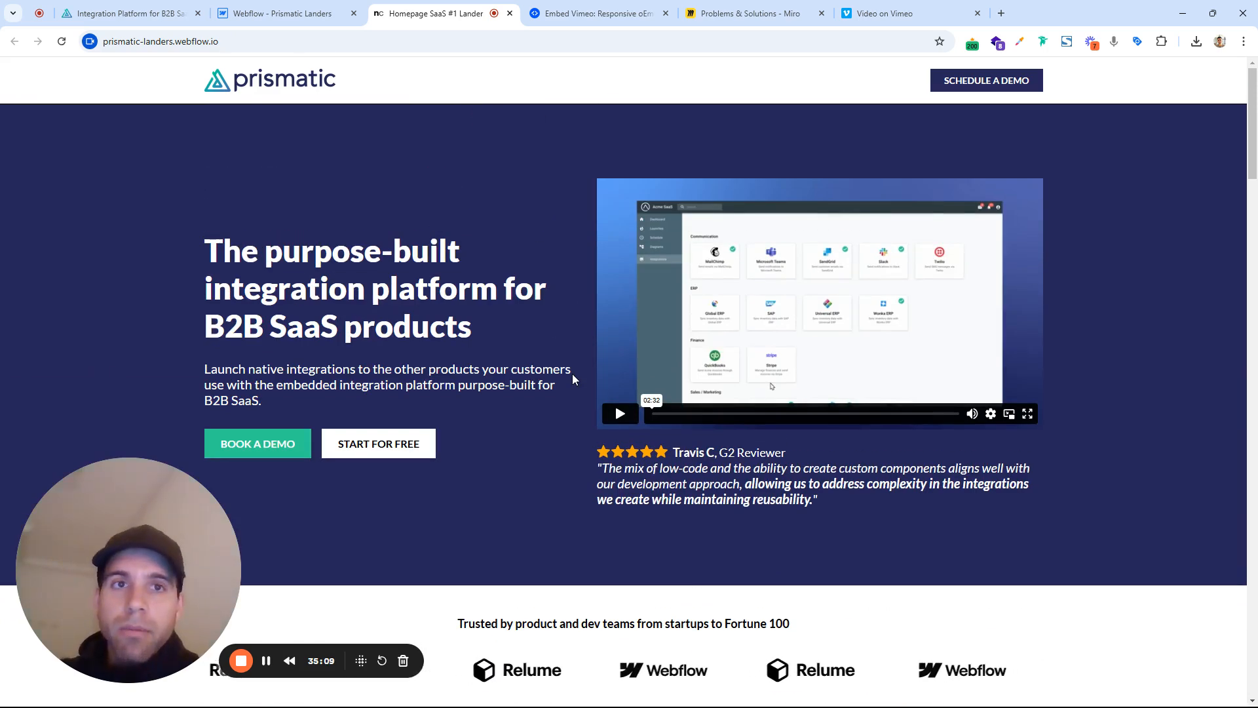
scroll(534, 359, down, 15)
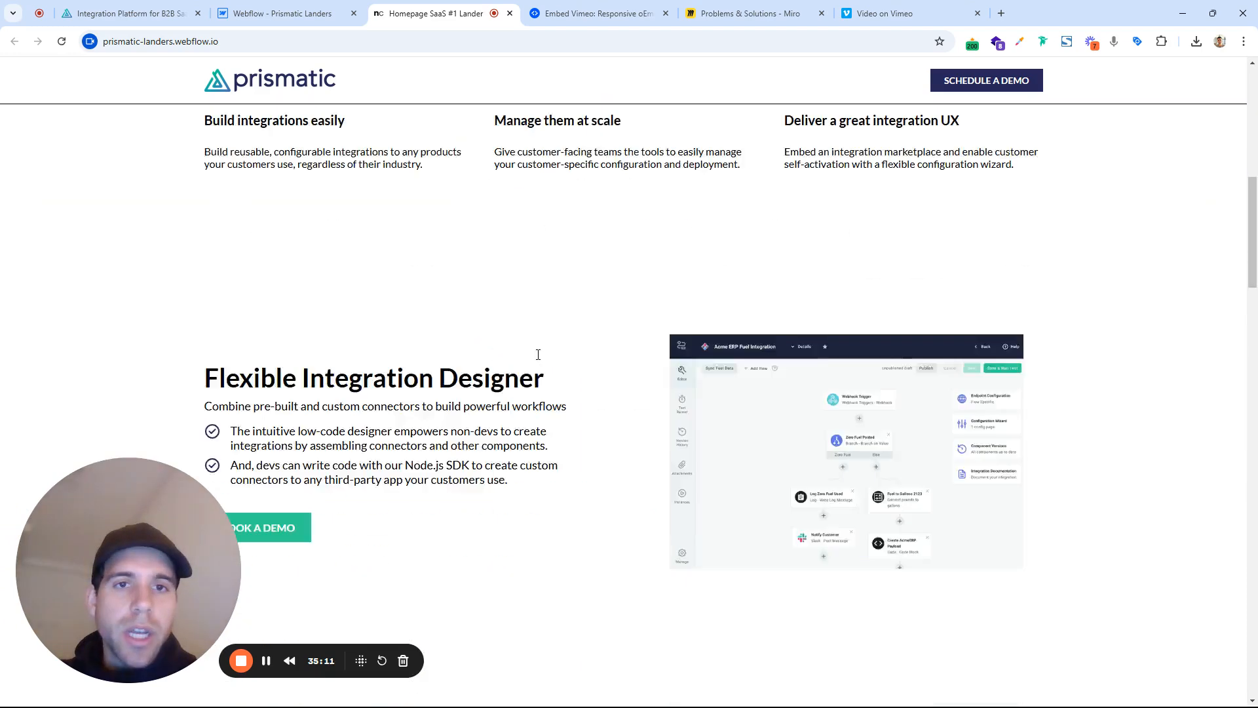
scroll(531, 364, up, 15)
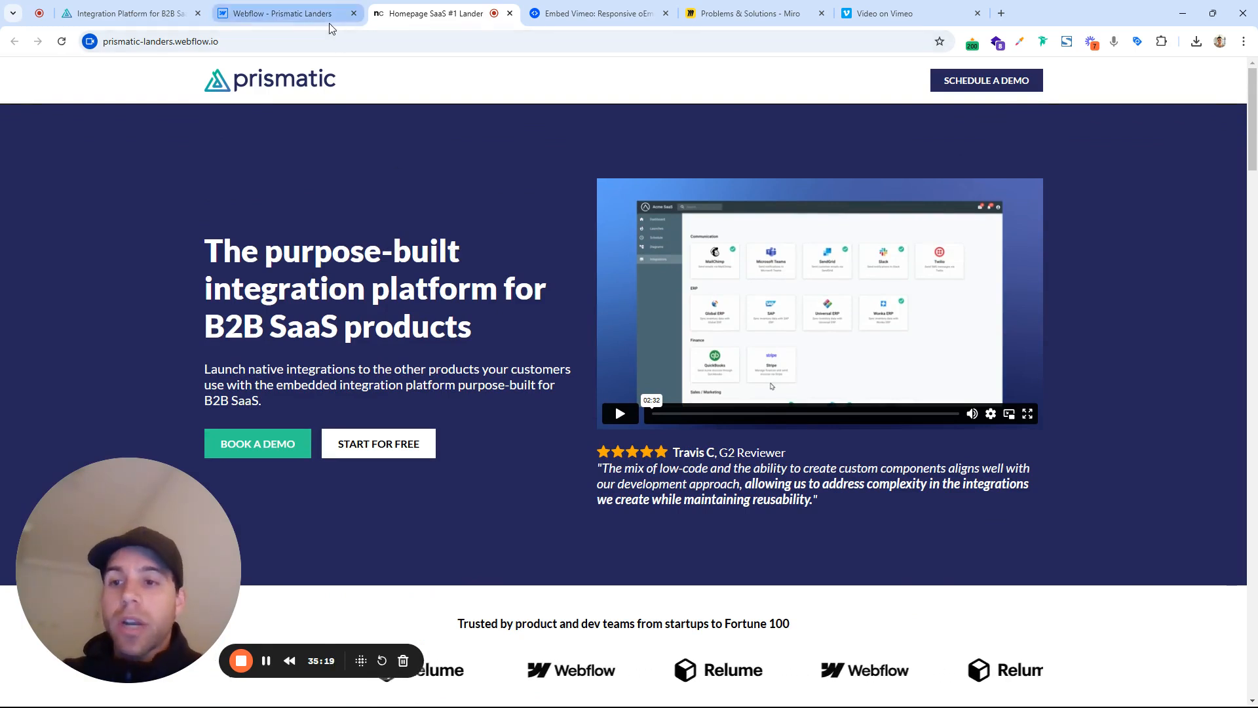
mouse_move(330, 28)
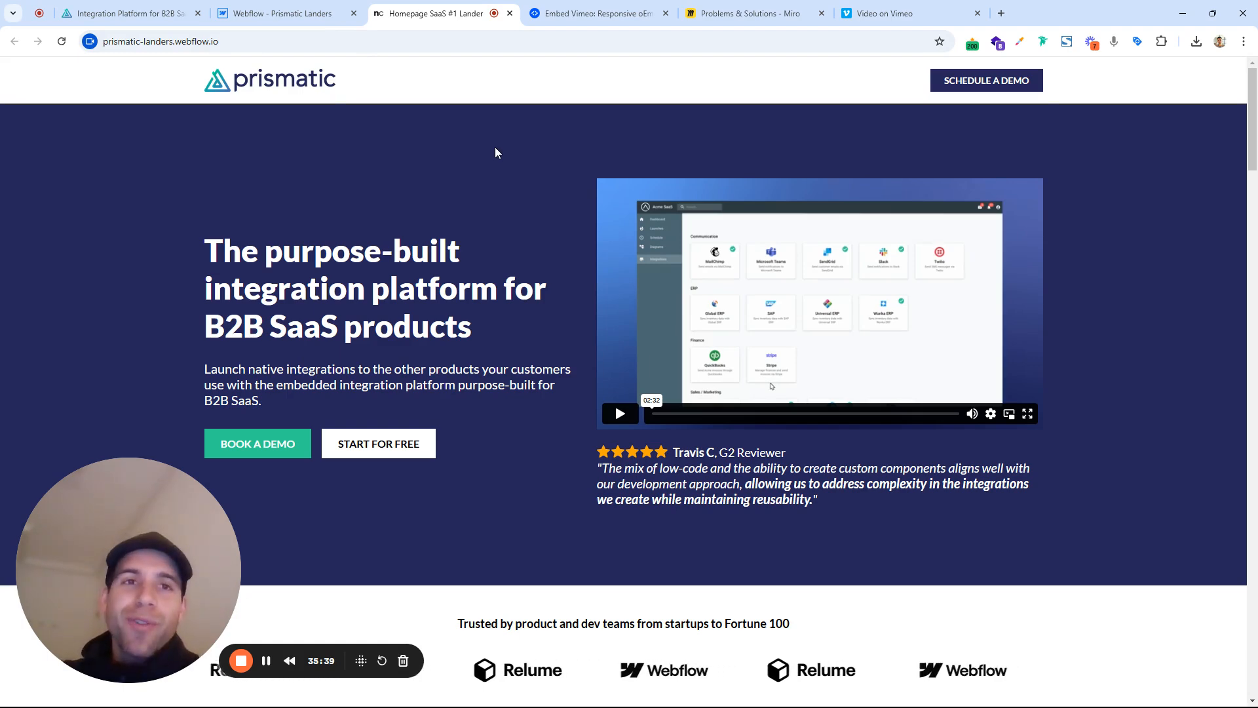
scroll(460, 178, down, 8)
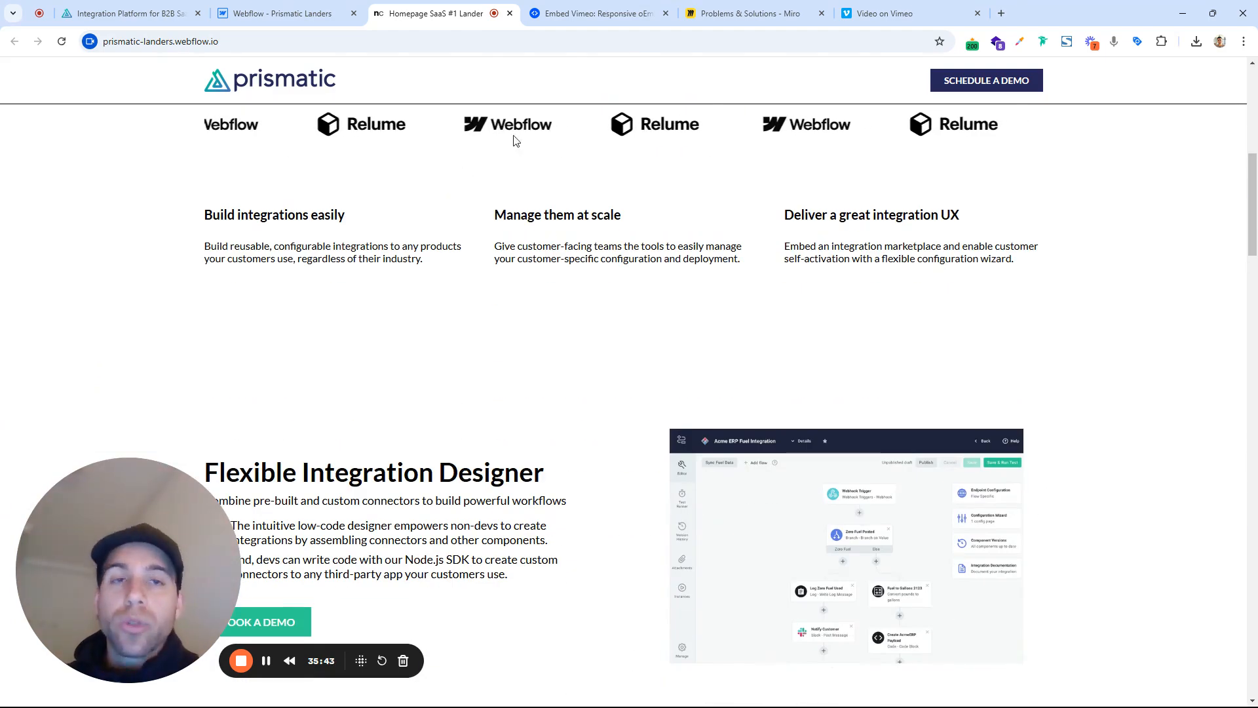
Inspect the live page's SEO title and meta description with the SEO Pro extension
click(974, 48)
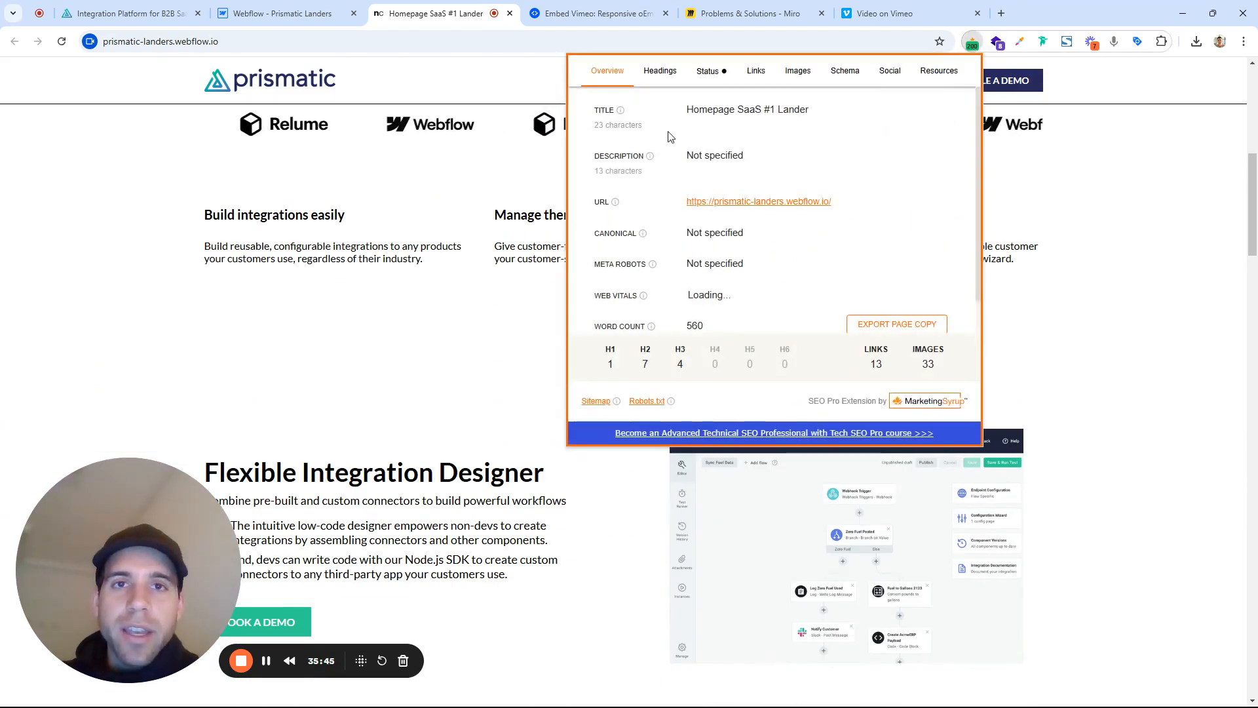
triple_click(711, 109)
double_click(721, 156)
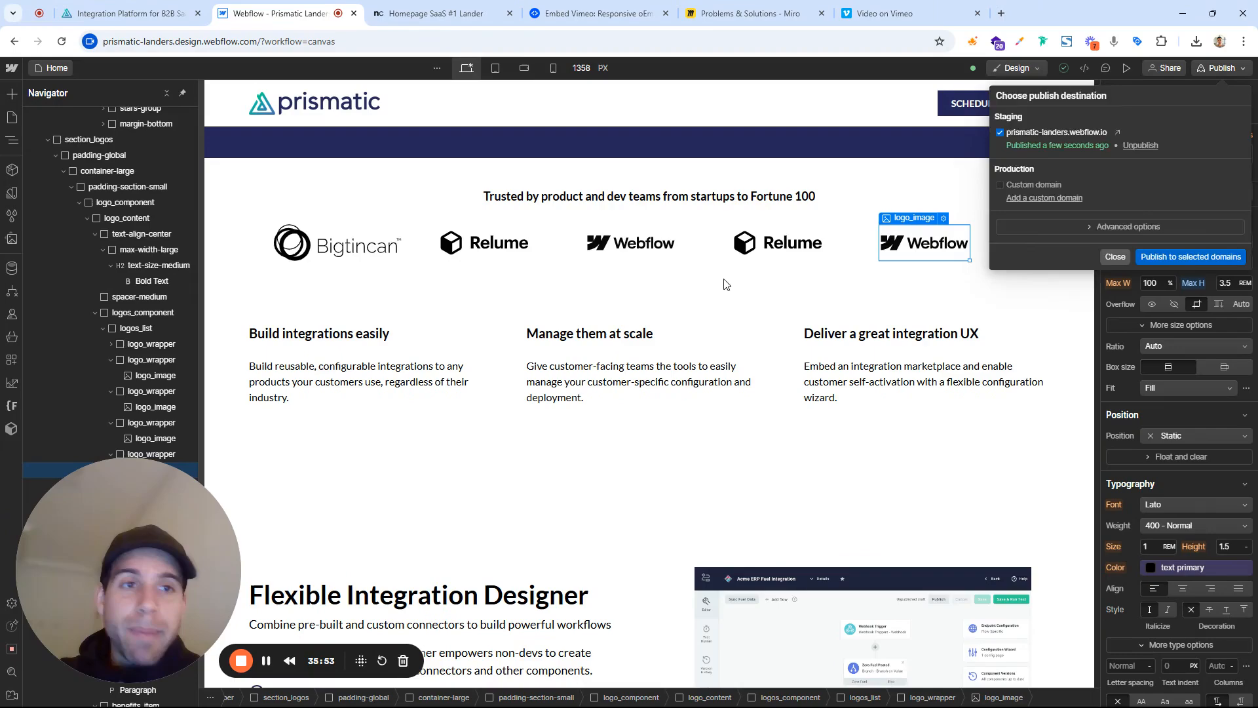
Return to the Webflow Designer and review the hero, benefit and testimonial sections, navbar logo and Schedule a demo button
click(725, 284)
scroll(716, 271, down, 15)
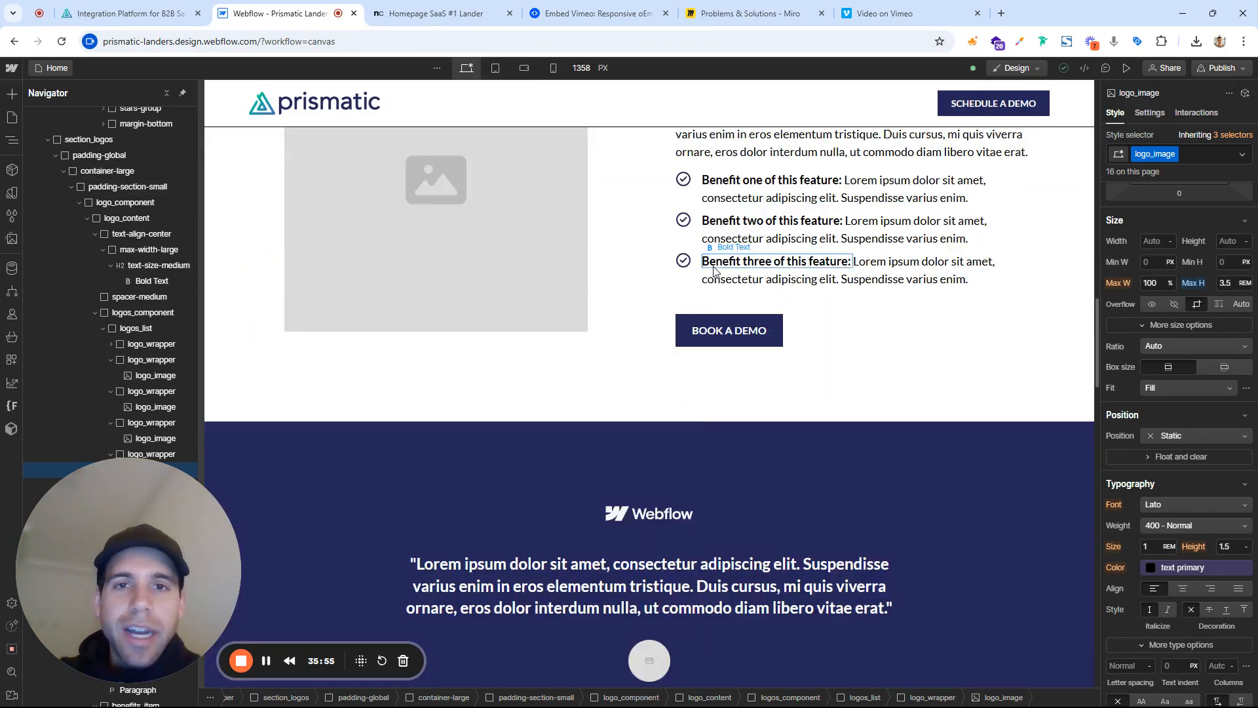
scroll(715, 272, up, 7)
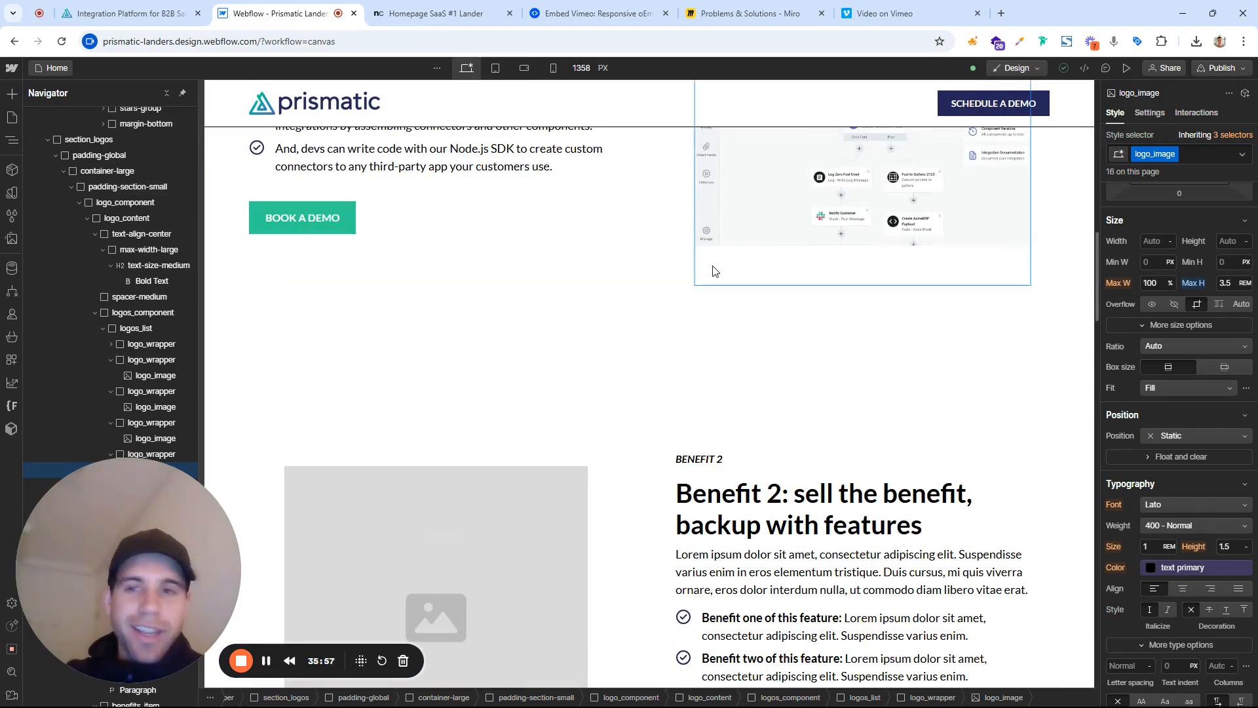
scroll(737, 246, up, 10)
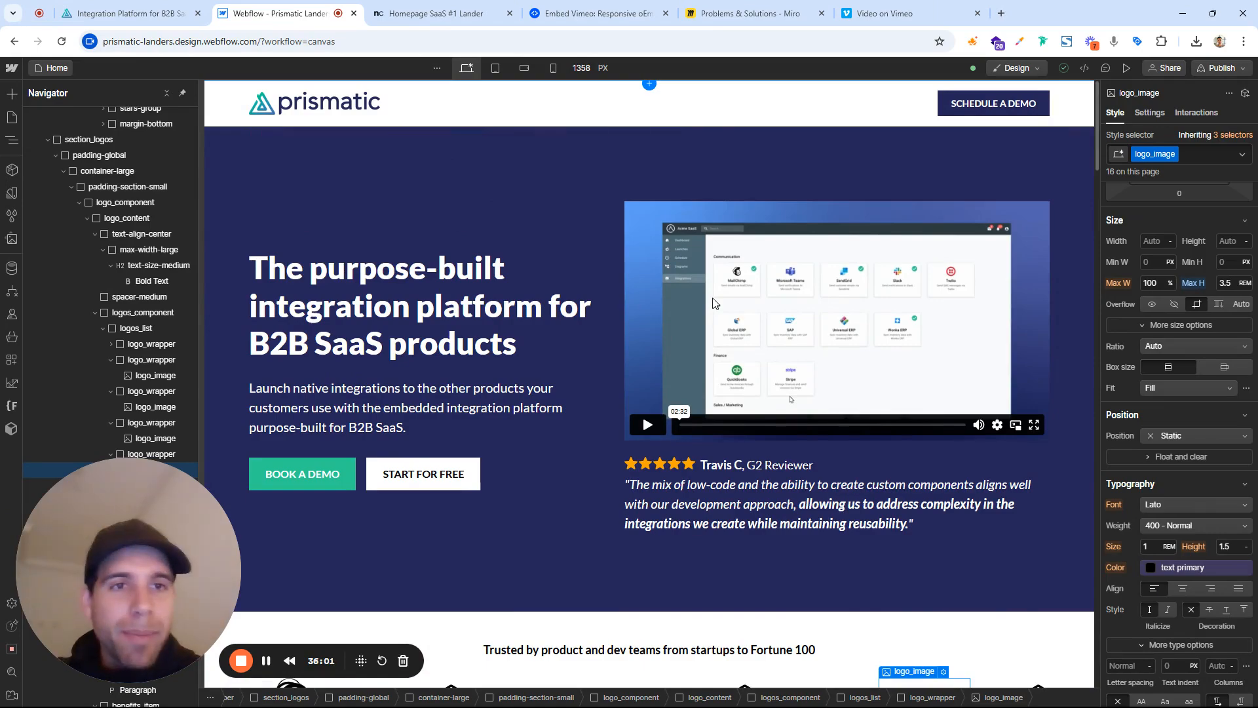
scroll(715, 303, down, 10)
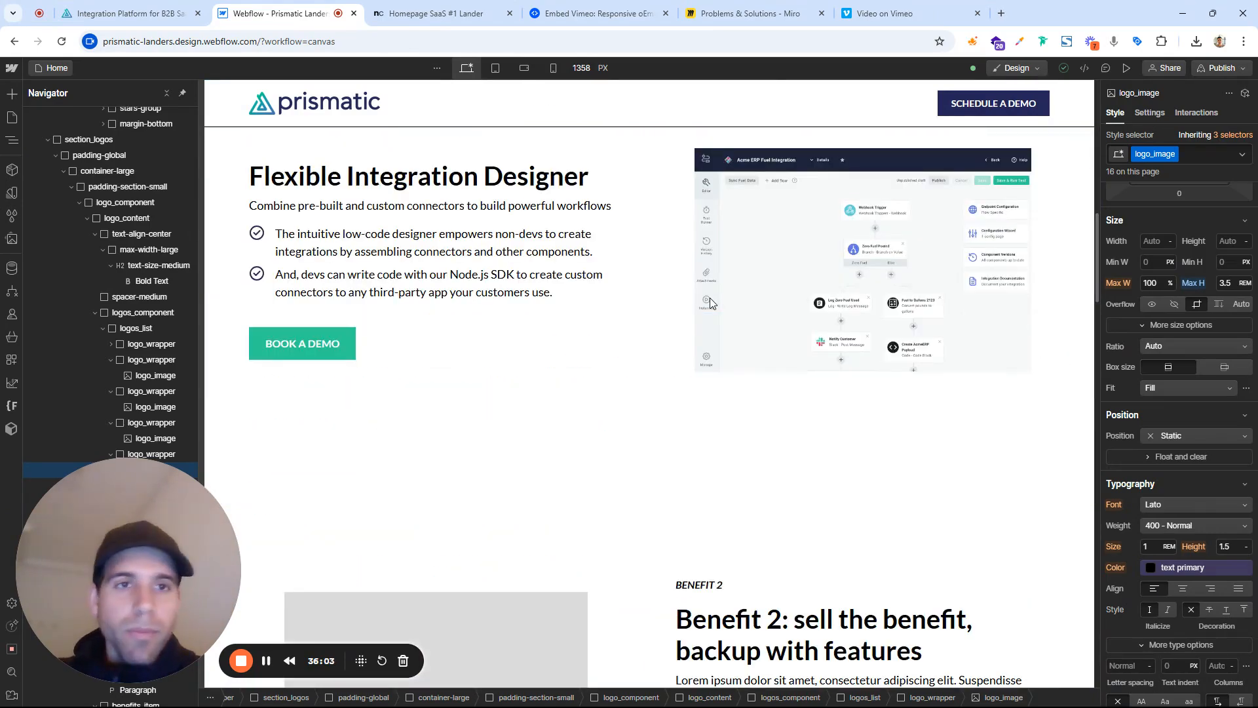
scroll(709, 297, down, 8)
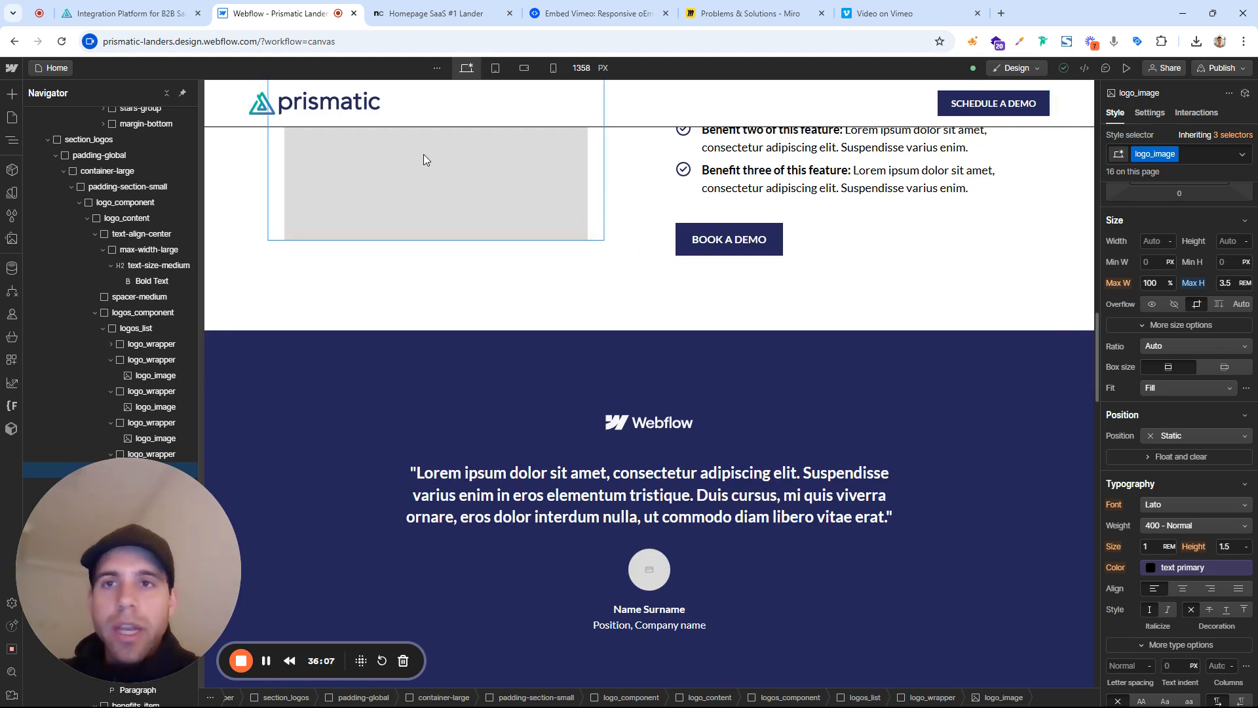
click(304, 108)
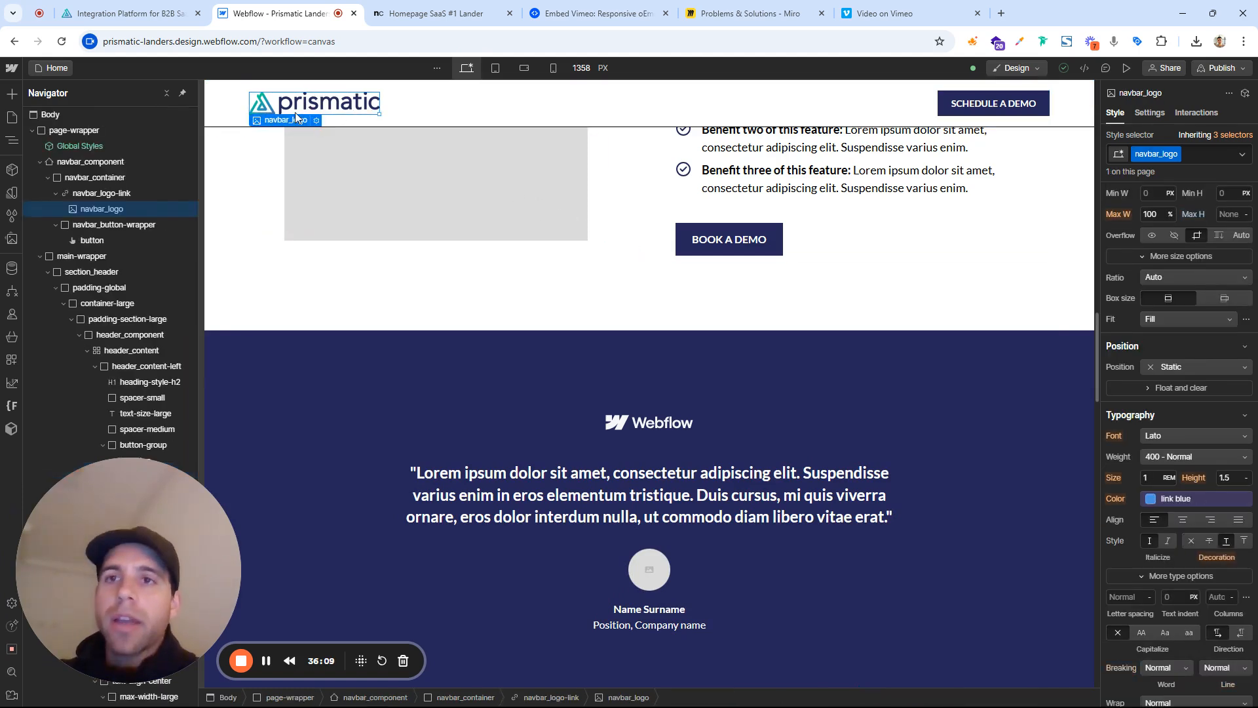
click(983, 106)
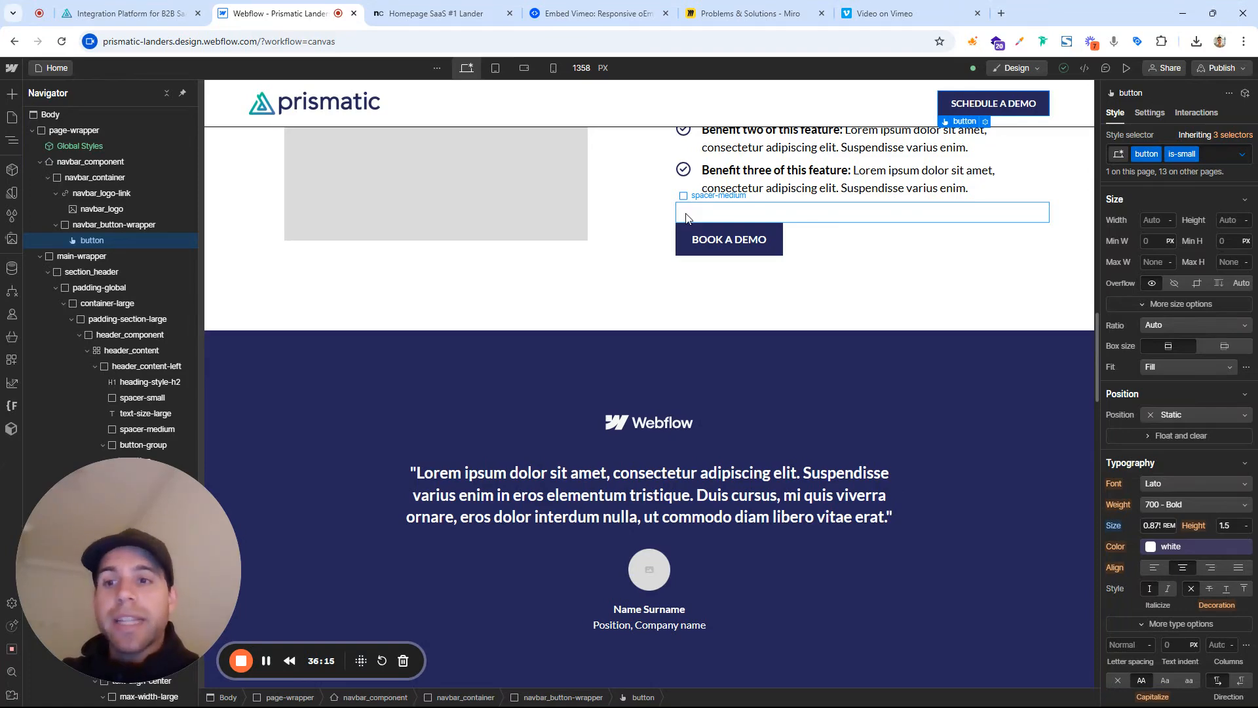
scroll(631, 282, up, 10)
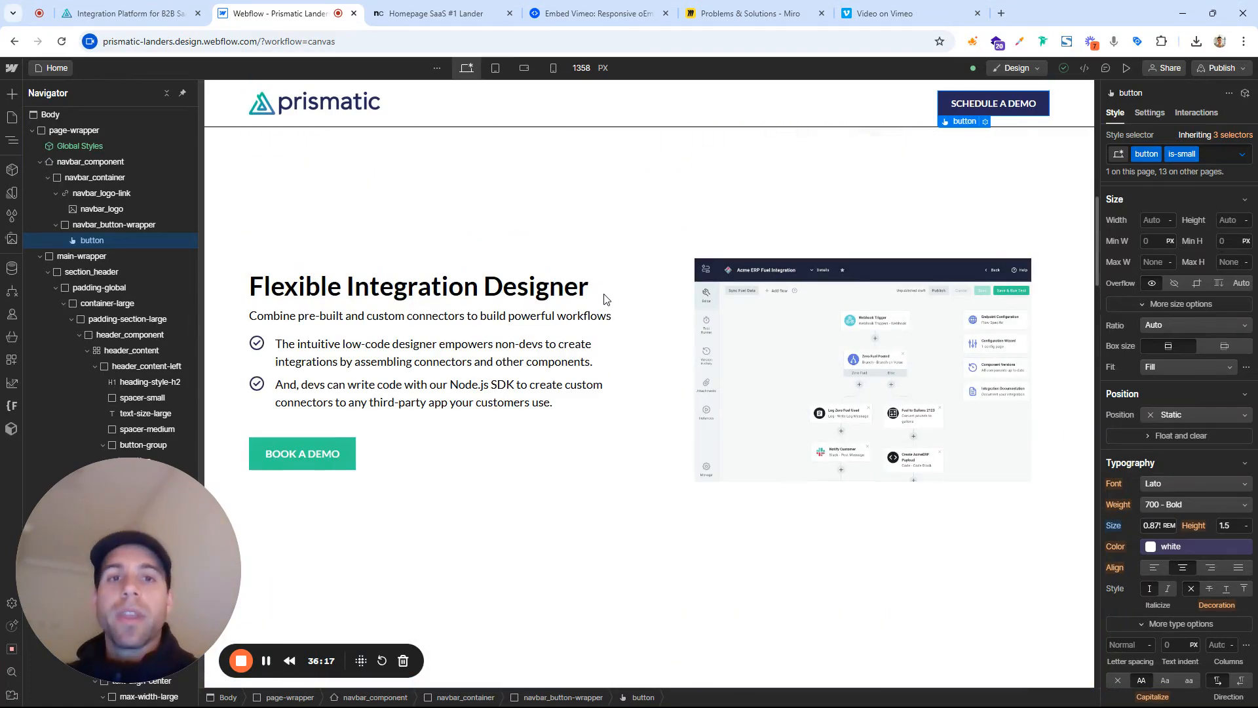